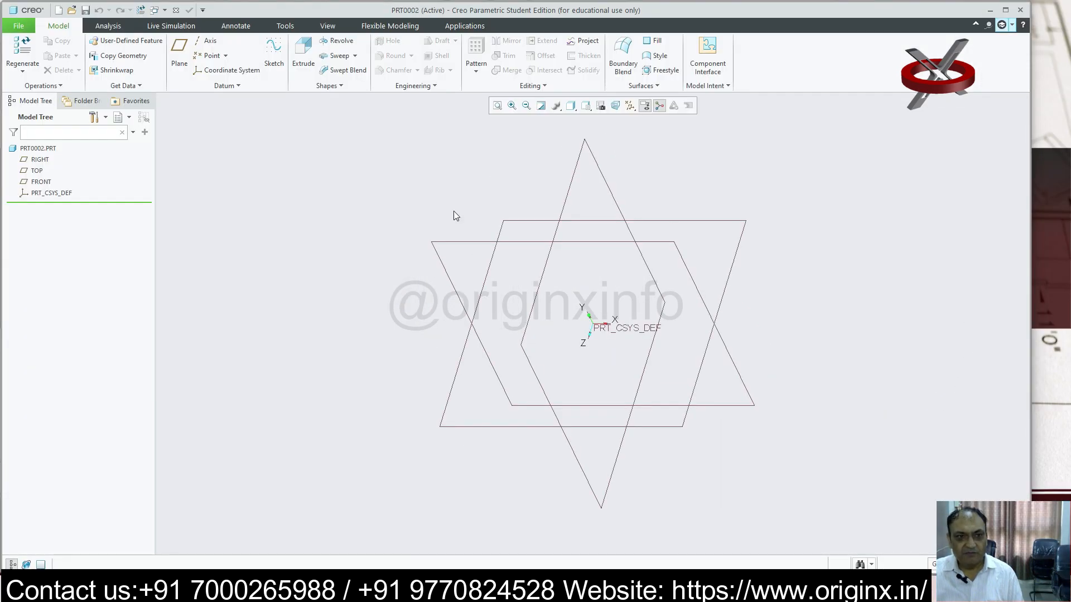
- Start a sketch on the FRONT plane with RIGHT as the right-facing reference and orient the view to the sketch plane
{"action": "left_click", "coordinate": [275, 52]}
{"action": "left_click", "coordinate": [716, 219]}
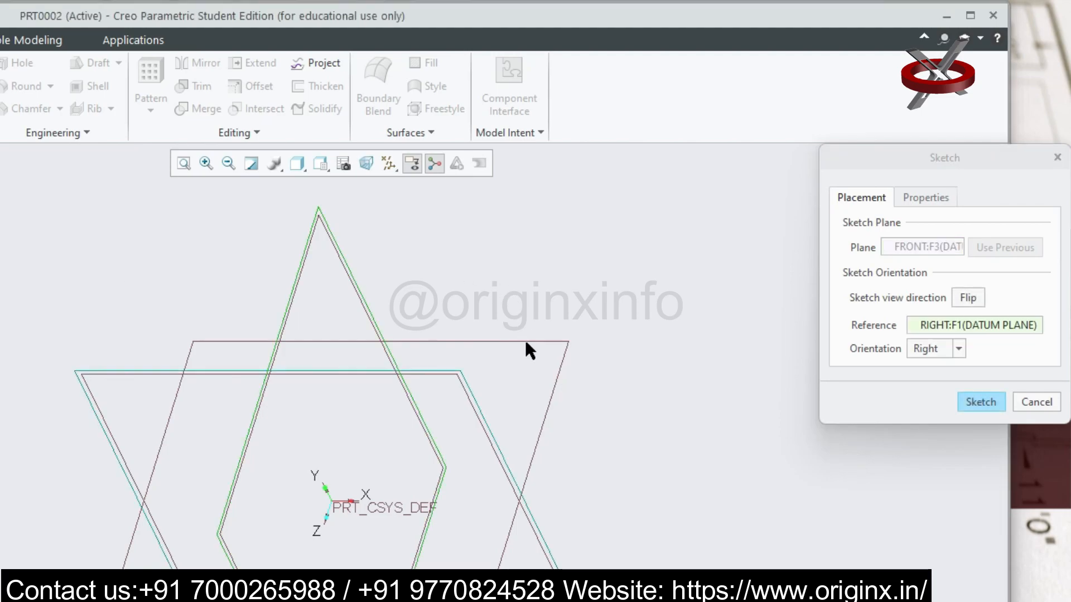
{"action": "left_click", "coordinate": [970, 400]}
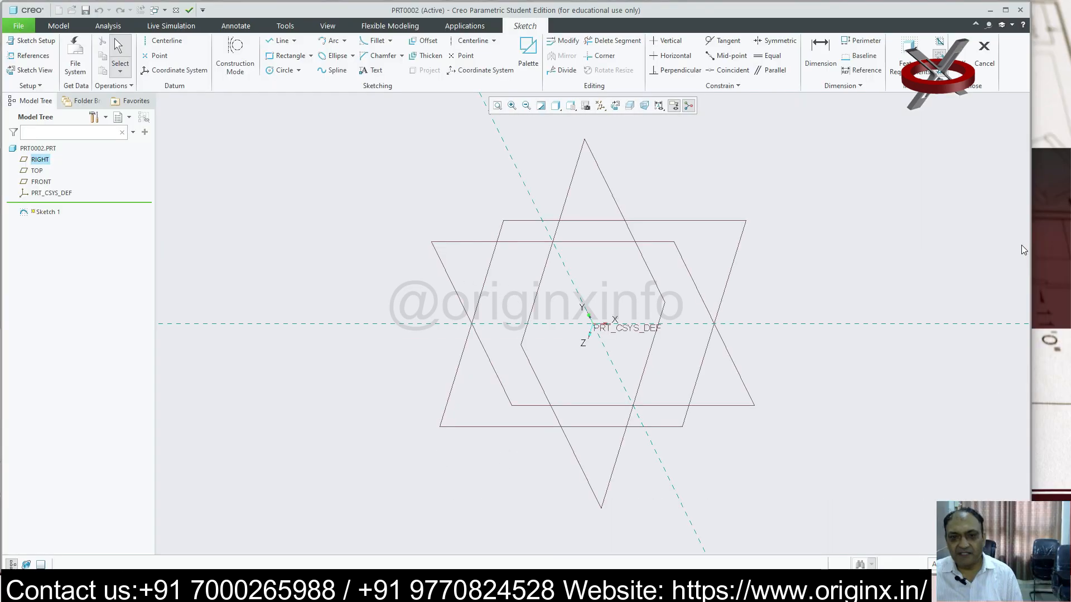
{"action": "left_click", "coordinate": [615, 106]}
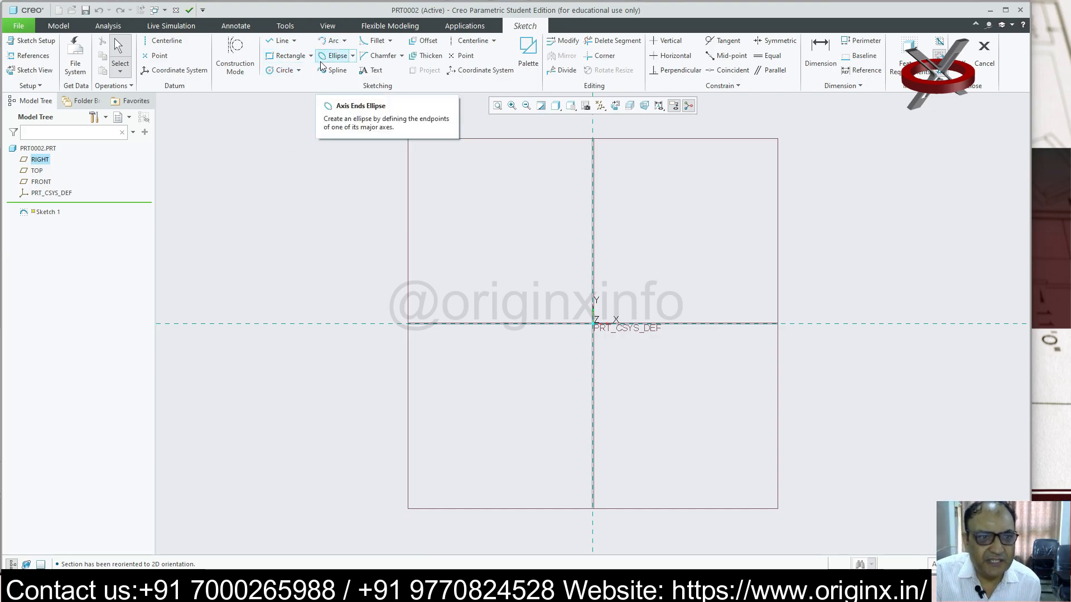
- Draw a vertical line about 196 long, about 87 left of the vertical reference and about 28 above the horizontal one
{"action": "left_click", "coordinate": [294, 43]}
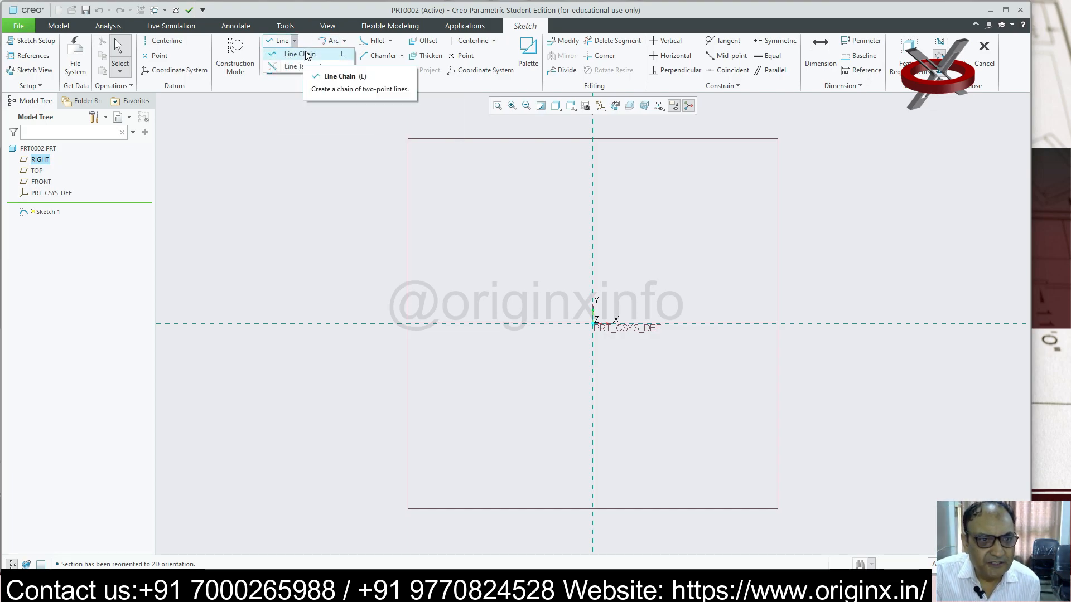
{"action": "left_click", "coordinate": [529, 161]}
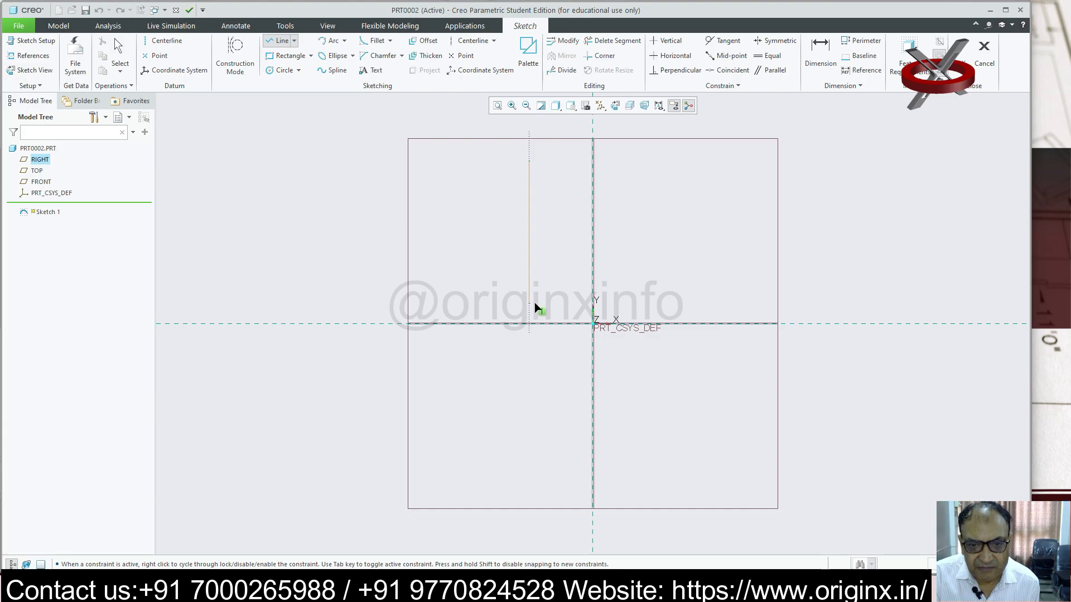
{"action": "left_click", "coordinate": [548, 305]}
{"action": "middle_click", "coordinate": [549, 306]}
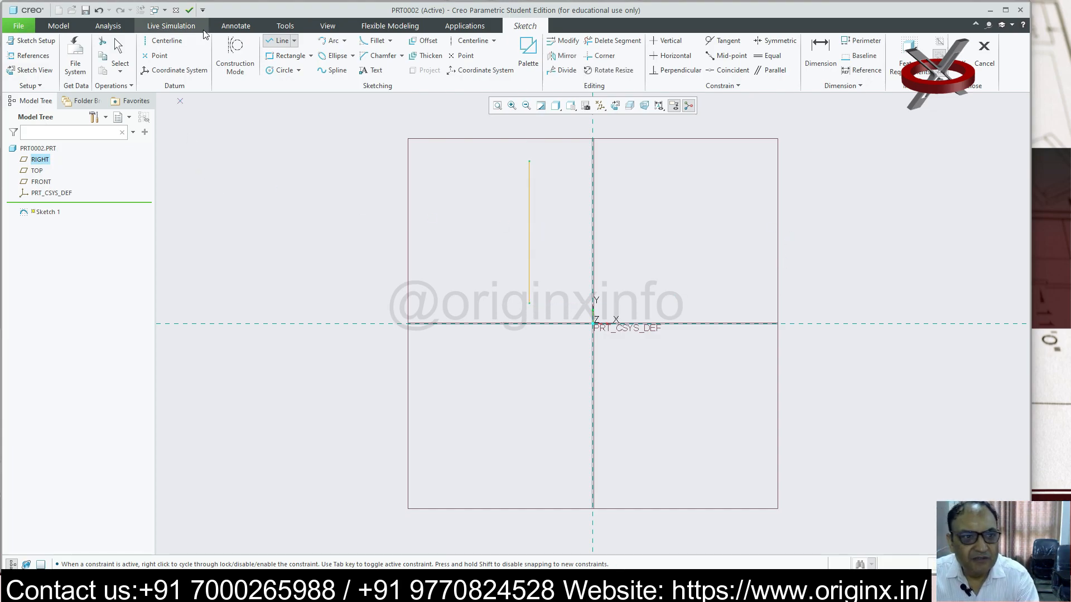
- Add a vertical datum centerline along the vertical reference and finish the sketch
{"action": "left_click", "coordinate": [154, 42]}
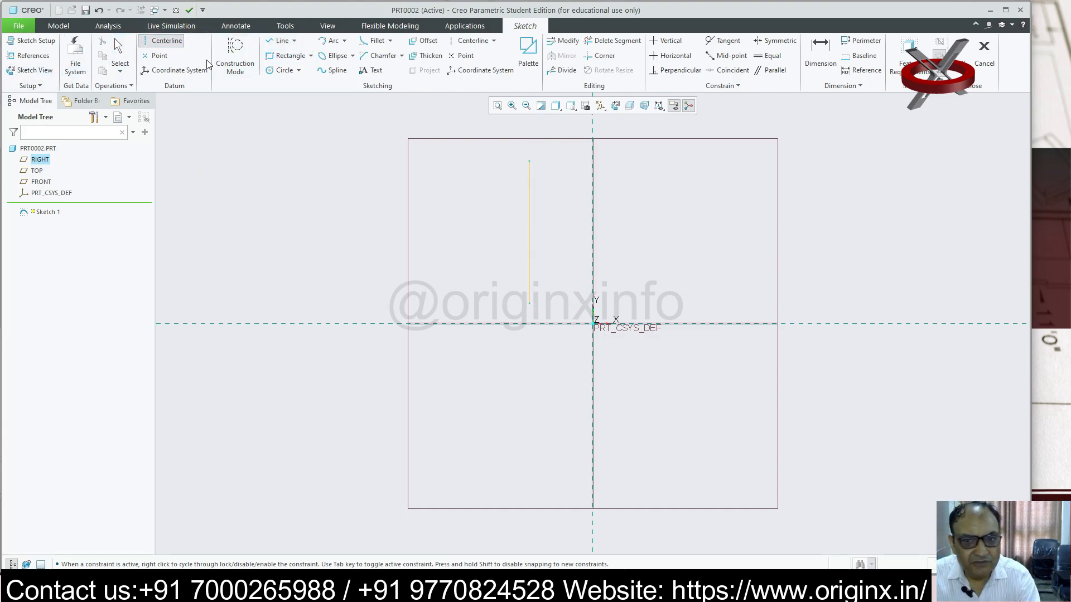
{"action": "left_click", "coordinate": [592, 460]}
{"action": "middle_click", "coordinate": [920, 228]}
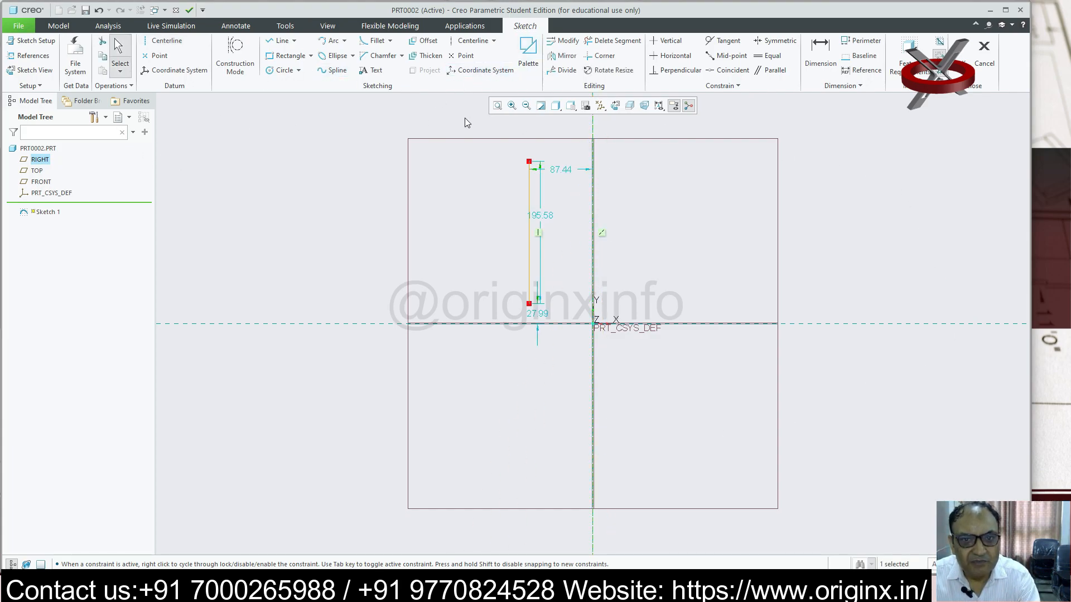
{"action": "left_click", "coordinate": [960, 53]}
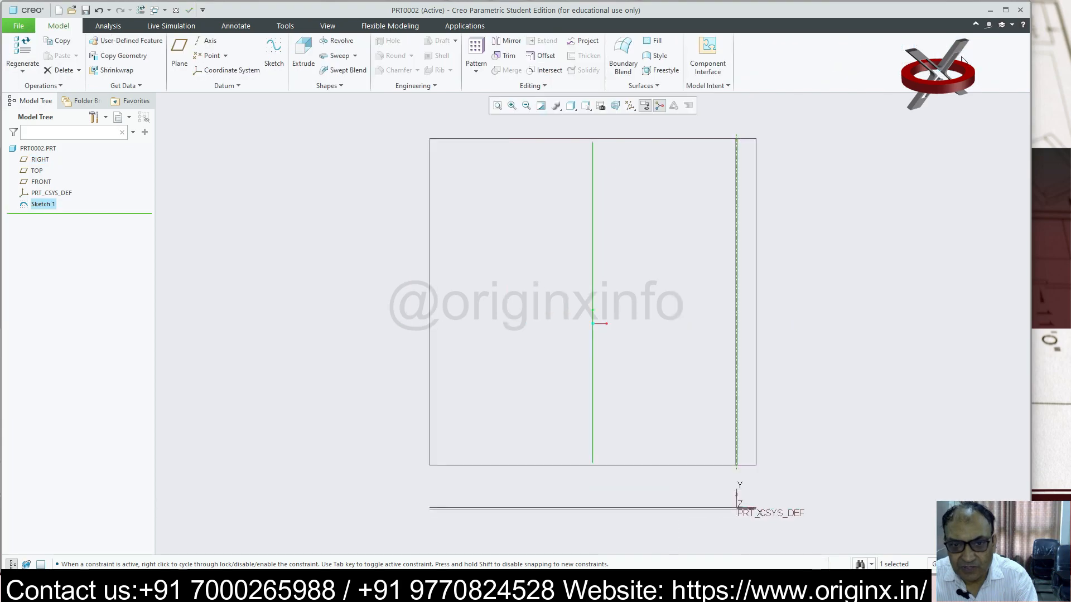
{"action": "left_click", "coordinate": [354, 56]}
{"action": "left_click", "coordinate": [354, 81]}
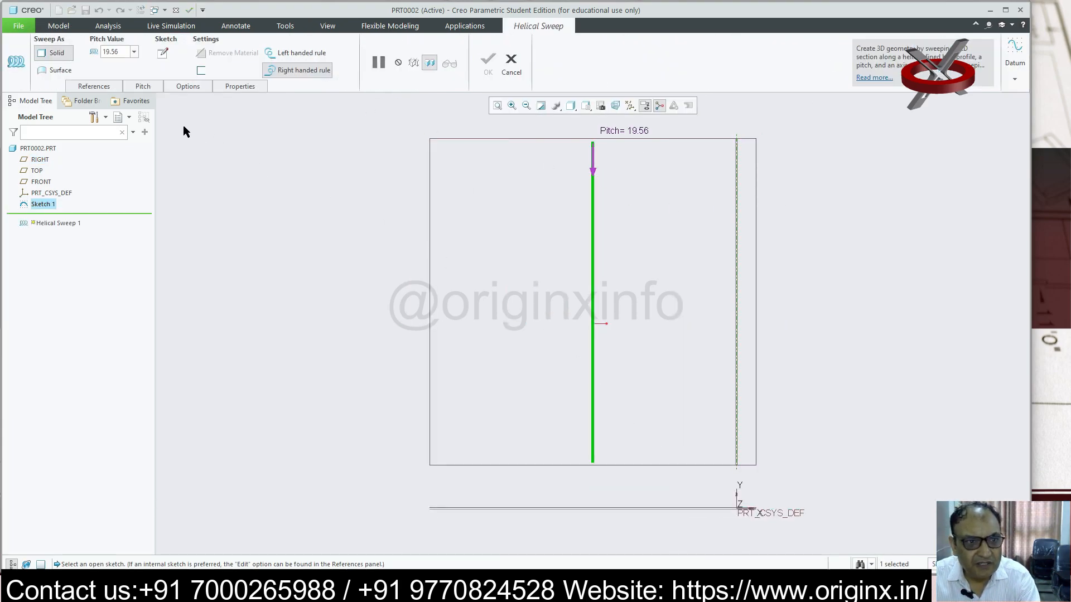
{"action": "left_click", "coordinate": [163, 53]}
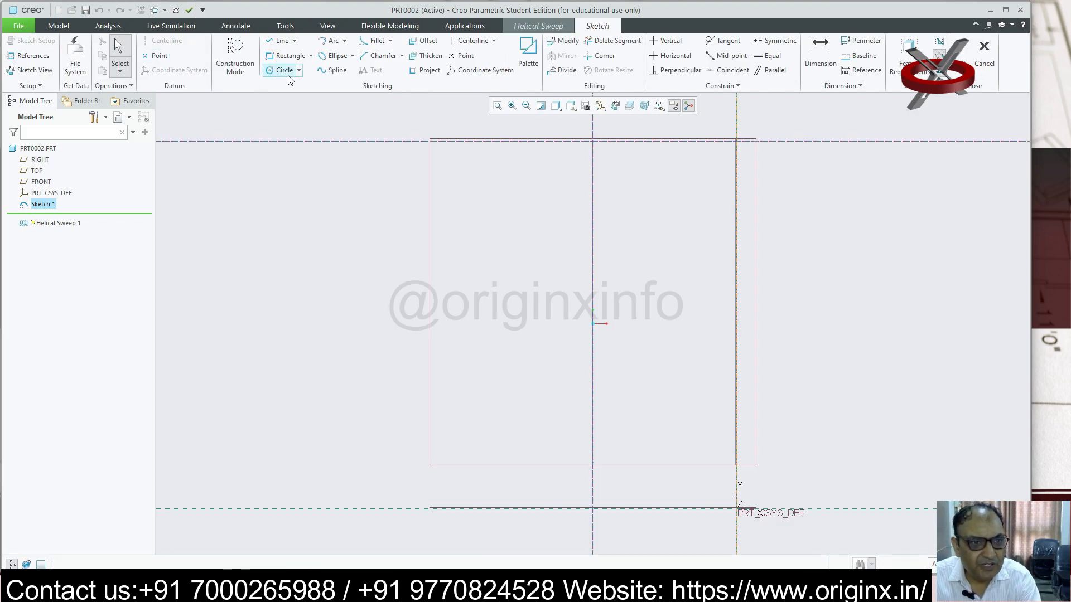
{"action": "left_click", "coordinate": [299, 71]}
{"action": "left_click", "coordinate": [293, 82]}
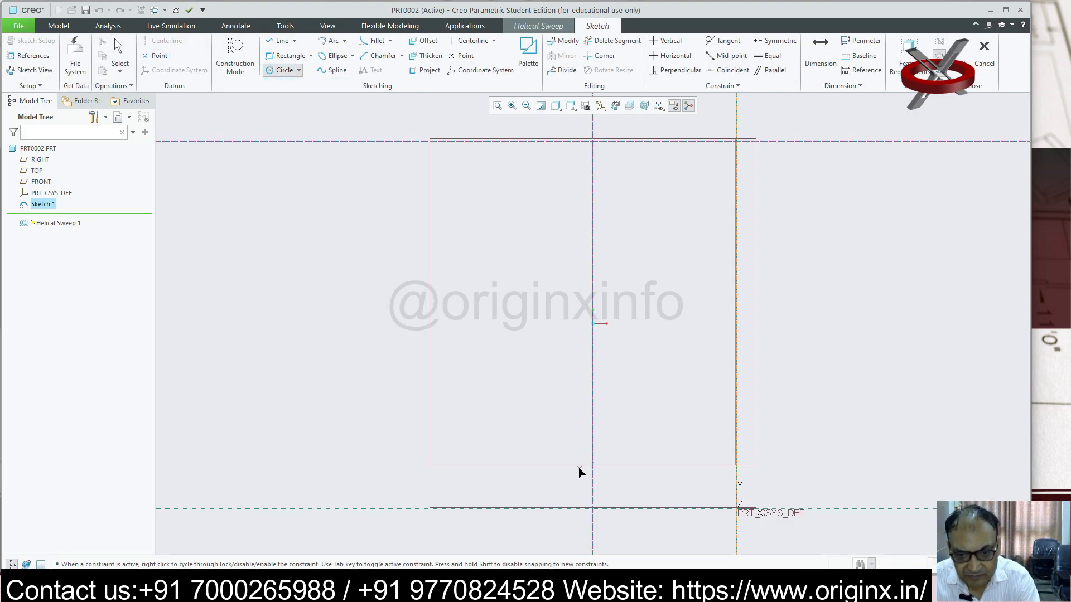
{"action": "left_click", "coordinate": [593, 464]}
{"action": "left_click", "coordinate": [605, 480]}
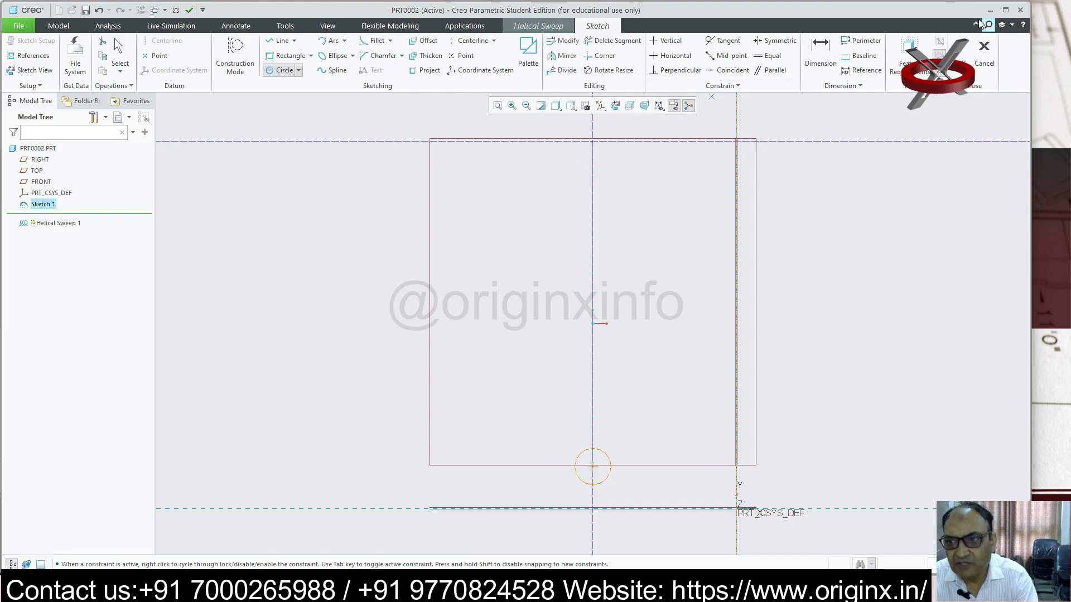
{"action": "left_click", "coordinate": [955, 53]}
{"action": "scroll", "coordinate": [708, 342], "scroll_direction": "down", "scroll_amount": 6}
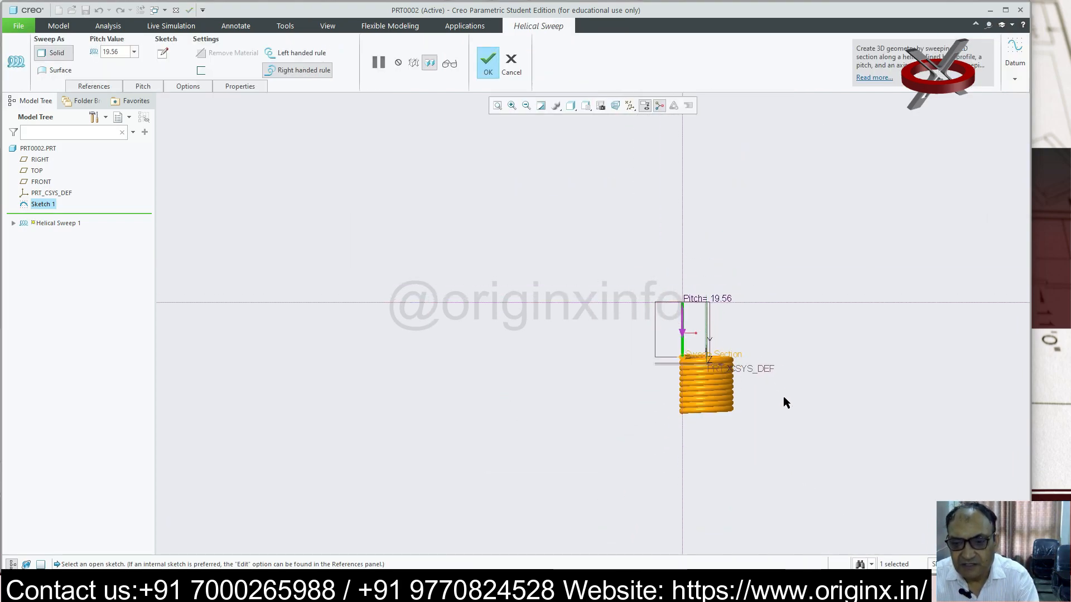
{"action": "scroll", "coordinate": [784, 400], "scroll_direction": "up", "scroll_amount": 4}
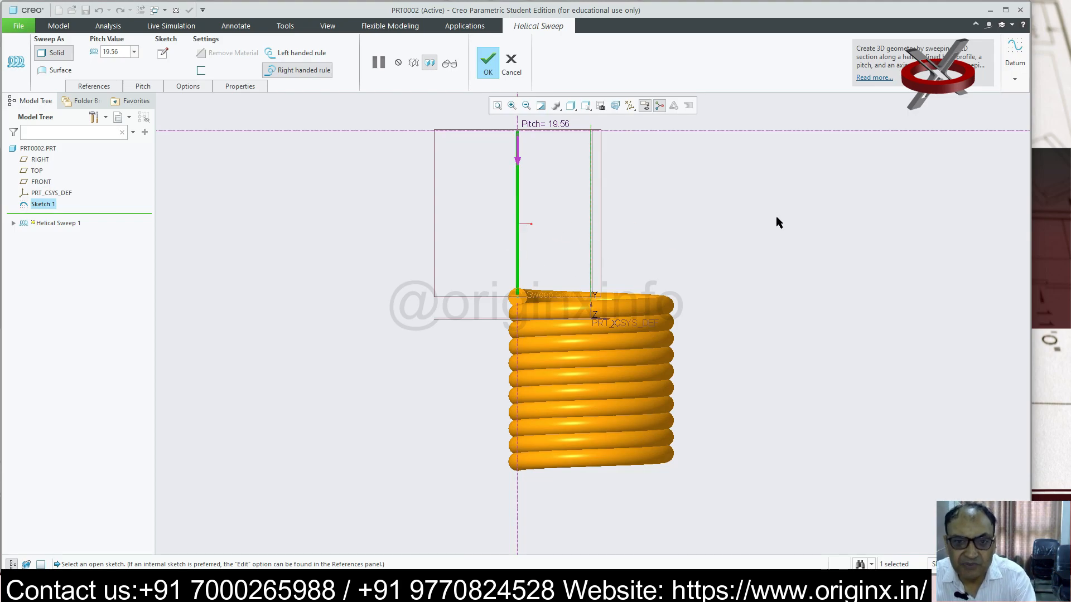
{"action": "key", "text": "Escape"}
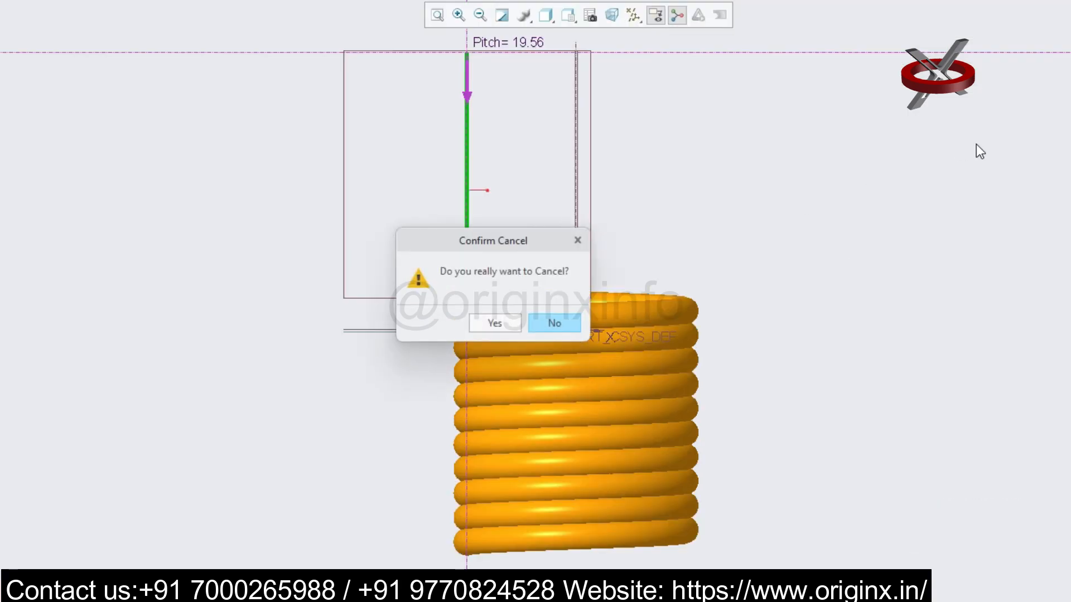
{"action": "left_click", "coordinate": [498, 324]}
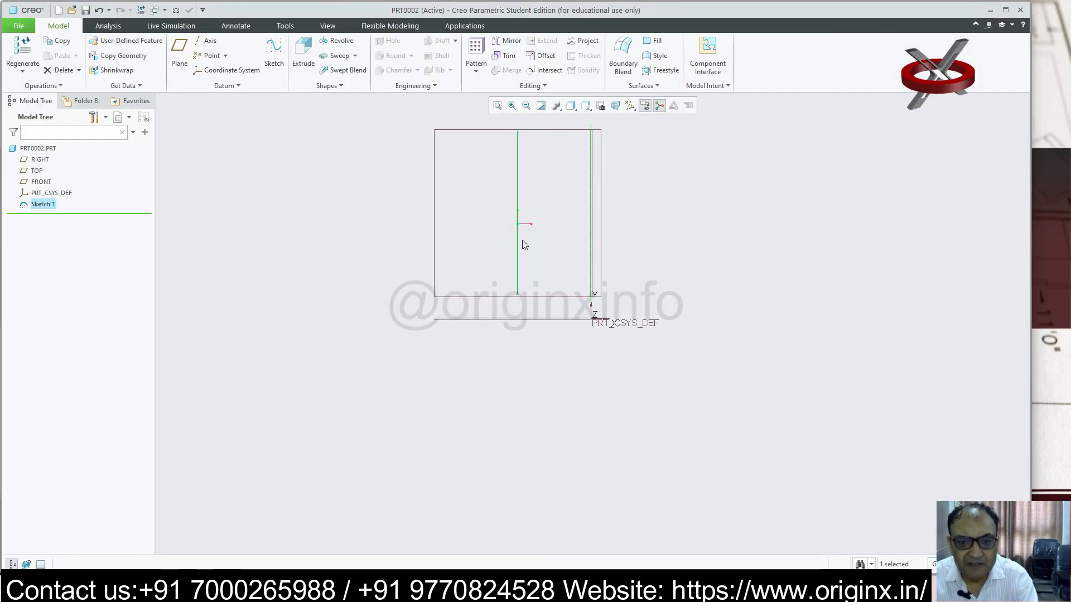
- Edit the existing sketch so that the vertical line lies 45 from the centerline
{"action": "double_click", "coordinate": [50, 205]}
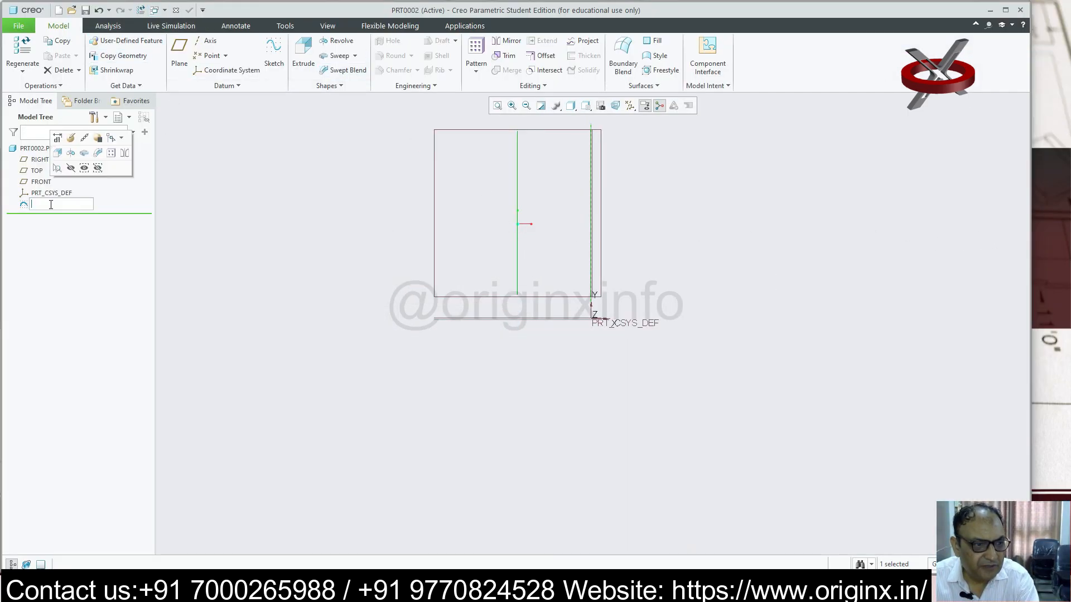
{"action": "left_click", "coordinate": [70, 138]}
{"action": "double_click", "coordinate": [555, 141]}
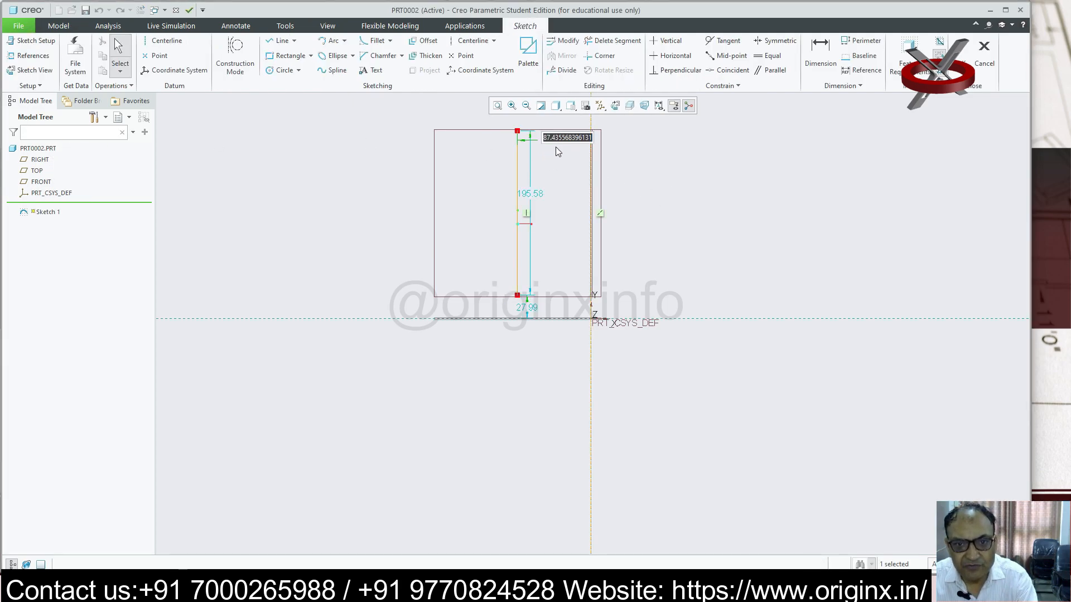
{"action": "type", "text": "45"}
{"action": "key", "text": "Return"}
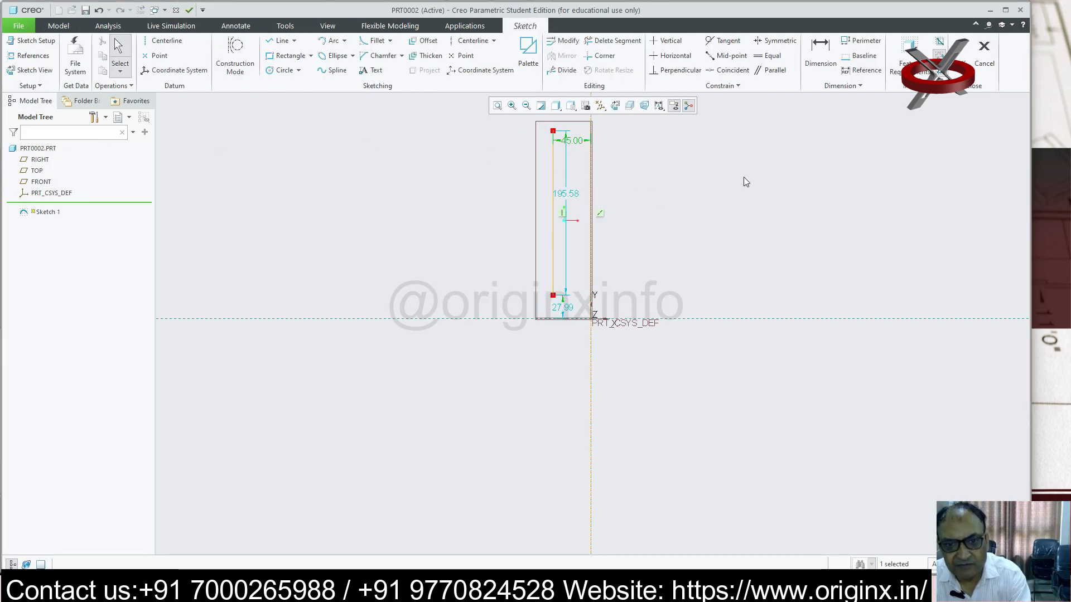
{"action": "left_click", "coordinate": [957, 54]}
- Create a right-handed solid Helical Sweep along the sketched line, with a circular section at its lower end and a pitch of 19.56
{"action": "left_click", "coordinate": [350, 58]}
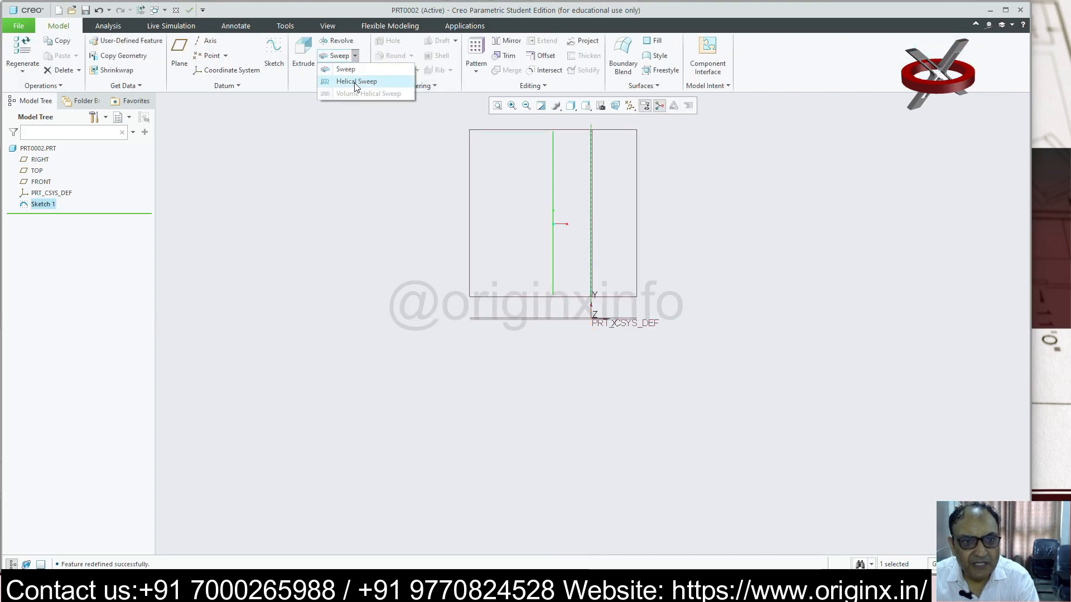
{"action": "left_click", "coordinate": [357, 82]}
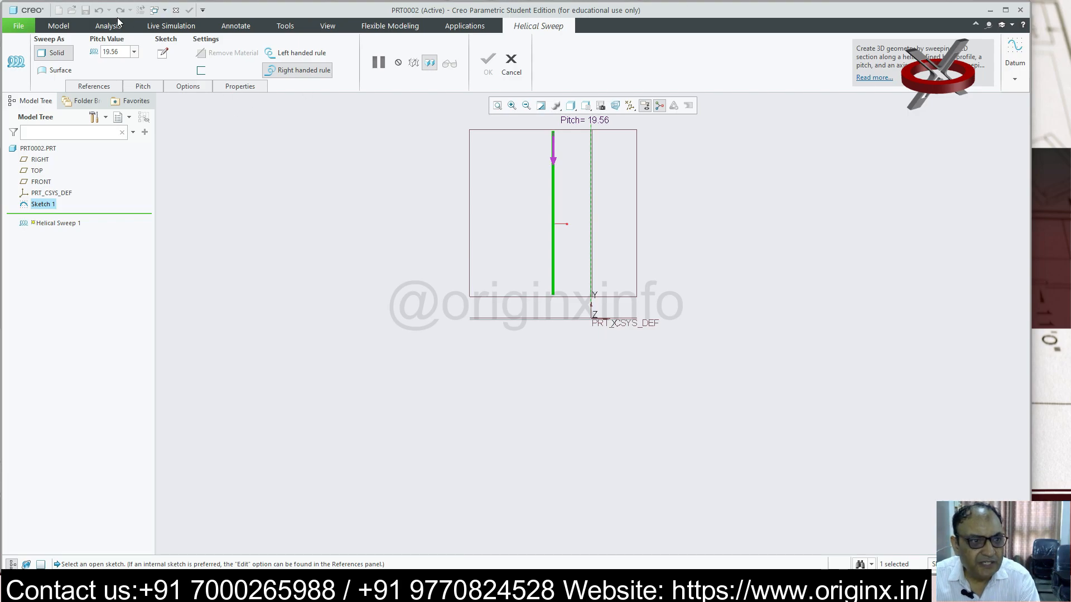
{"action": "left_click", "coordinate": [163, 52]}
{"action": "left_click", "coordinate": [298, 70]}
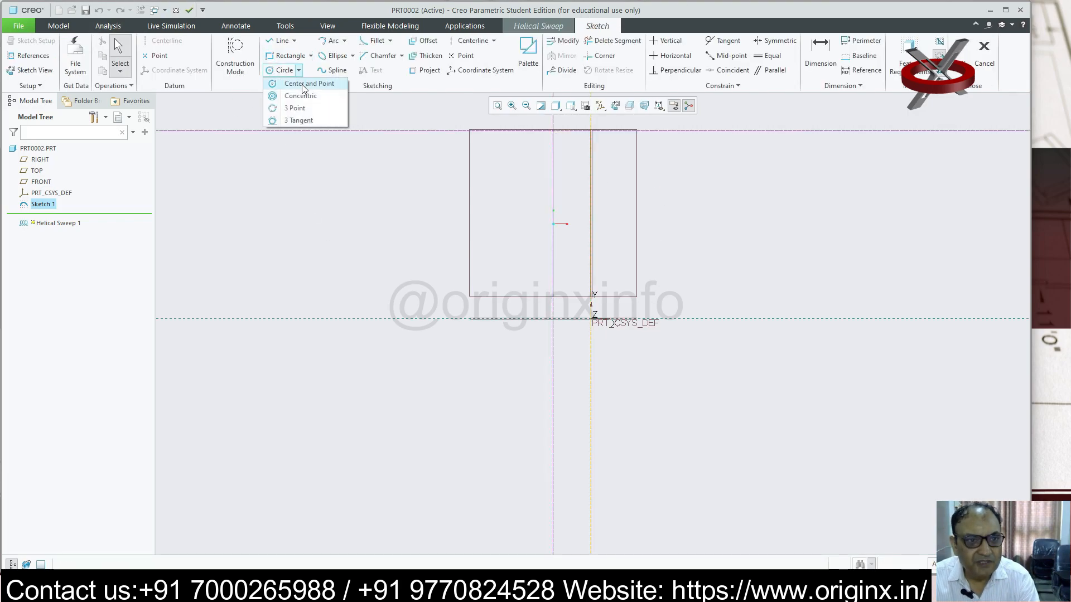
{"action": "left_click", "coordinate": [301, 95]}
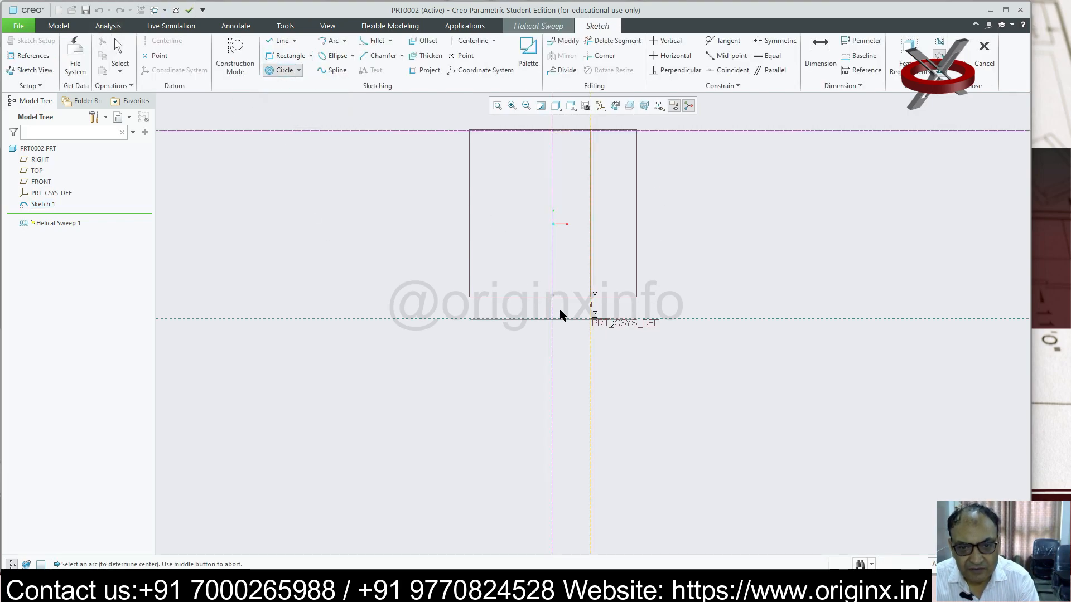
{"action": "left_click", "coordinate": [298, 70]}
{"action": "left_click", "coordinate": [308, 85]}
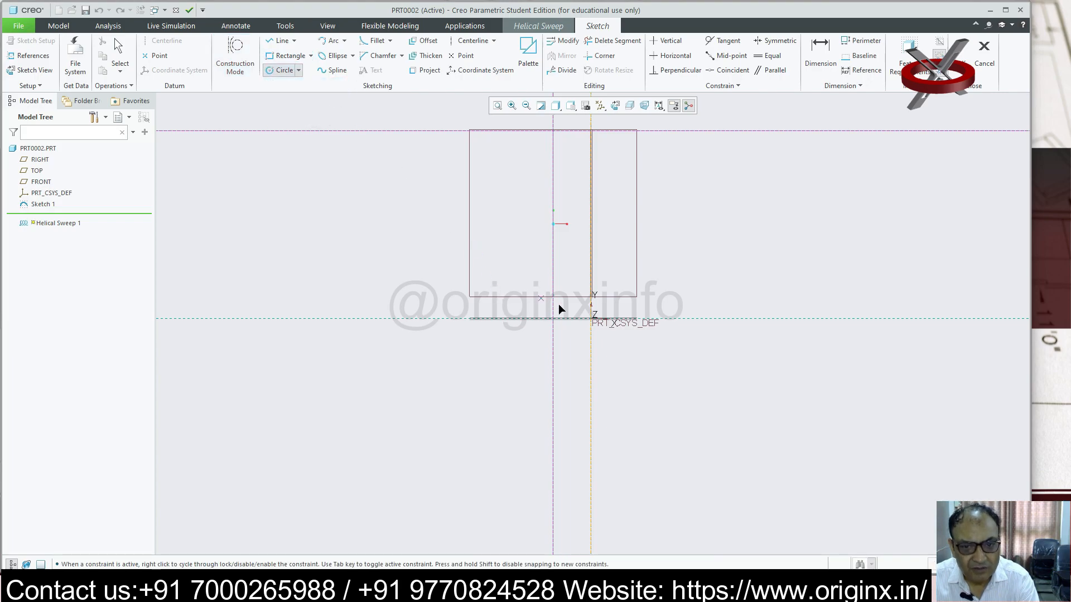
{"action": "left_click", "coordinate": [966, 48]}
{"action": "mouse_move", "coordinate": [751, 270]}
{"action": "middle_mouse_down"}
{"action": "mouse_move", "coordinate": [698, 320]}
{"action": "mouse_move", "coordinate": [731, 306]}
{"action": "mouse_move", "coordinate": [738, 285]}
{"action": "mouse_move", "coordinate": [674, 271]}
{"action": "mouse_move", "coordinate": [634, 309]}
{"action": "mouse_move", "coordinate": [666, 282]}
{"action": "middle_mouse_up"}
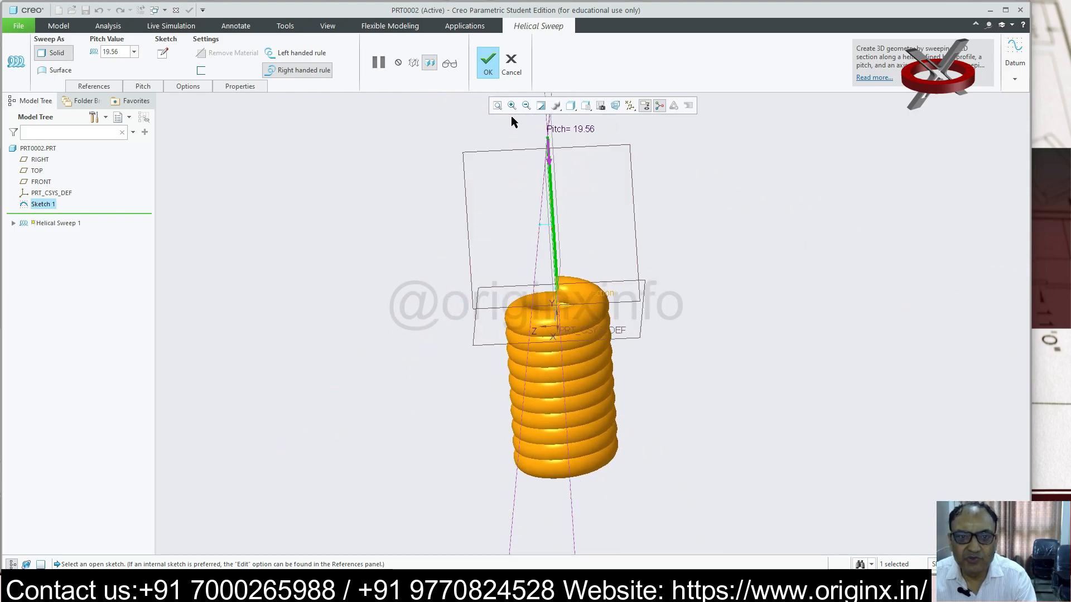
{"action": "left_click", "coordinate": [490, 69]}
{"action": "mouse_move", "coordinate": [739, 321]}
{"action": "middle_mouse_down"}
{"action": "mouse_move", "coordinate": [761, 340]}
{"action": "mouse_move", "coordinate": [750, 317]}
{"action": "middle_mouse_up"}
- Create a new part with the default name PRT0003
{"action": "left_click", "coordinate": [22, 27]}
{"action": "left_click", "coordinate": [35, 50]}
{"action": "left_click", "coordinate": [646, 433]}
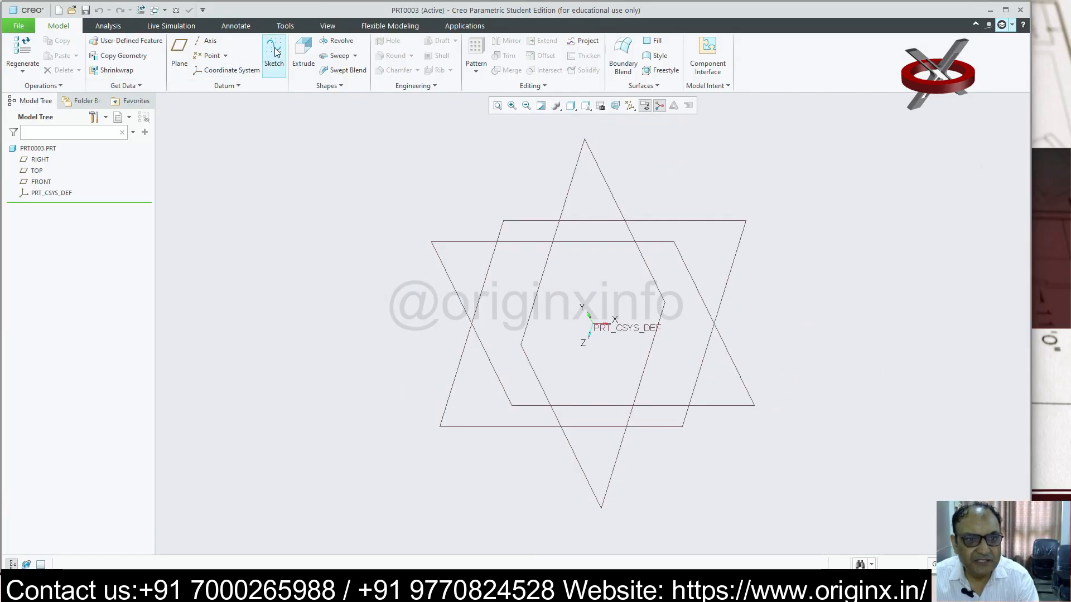
- Start a sketch on the new part's FRONT plane, keeping RIGHT as reference, and orient the view to the sketch plane
{"action": "left_click", "coordinate": [275, 51]}
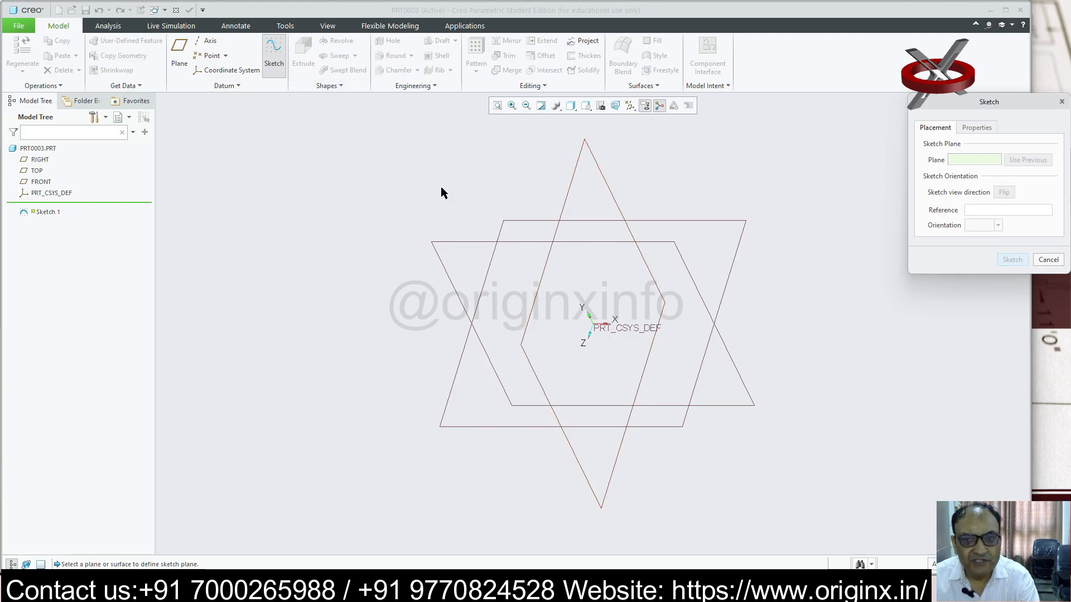
{"action": "left_click", "coordinate": [43, 183]}
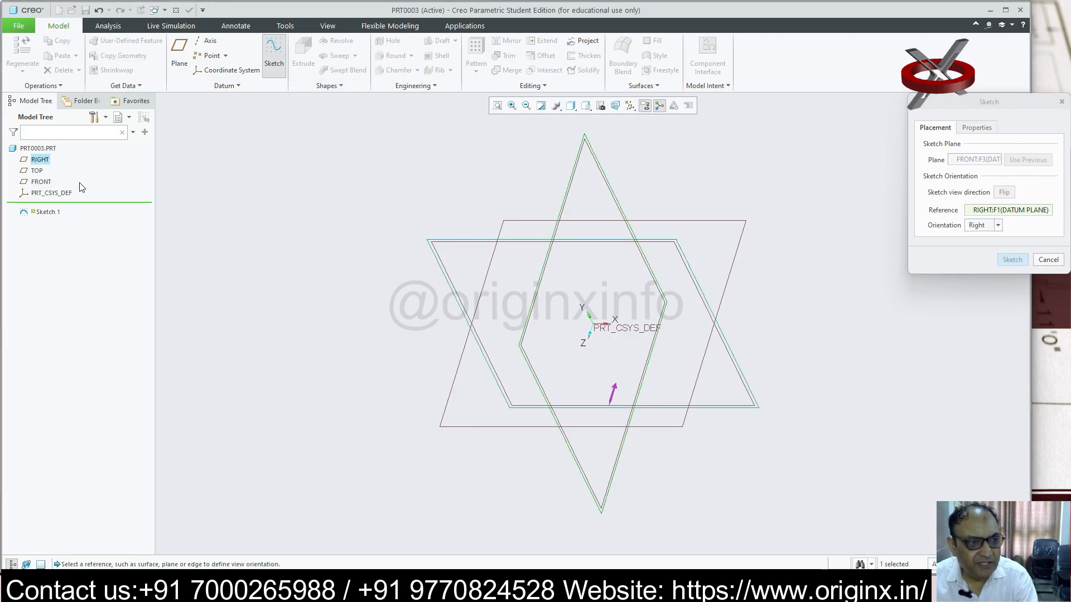
{"action": "left_click", "coordinate": [1011, 263]}
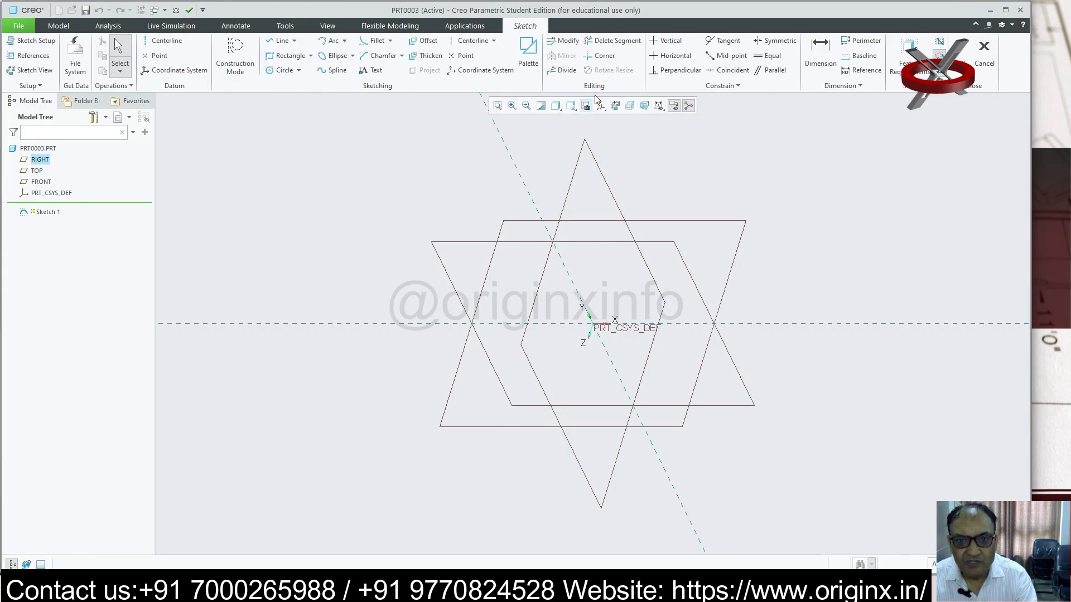
{"action": "left_click", "coordinate": [615, 106]}
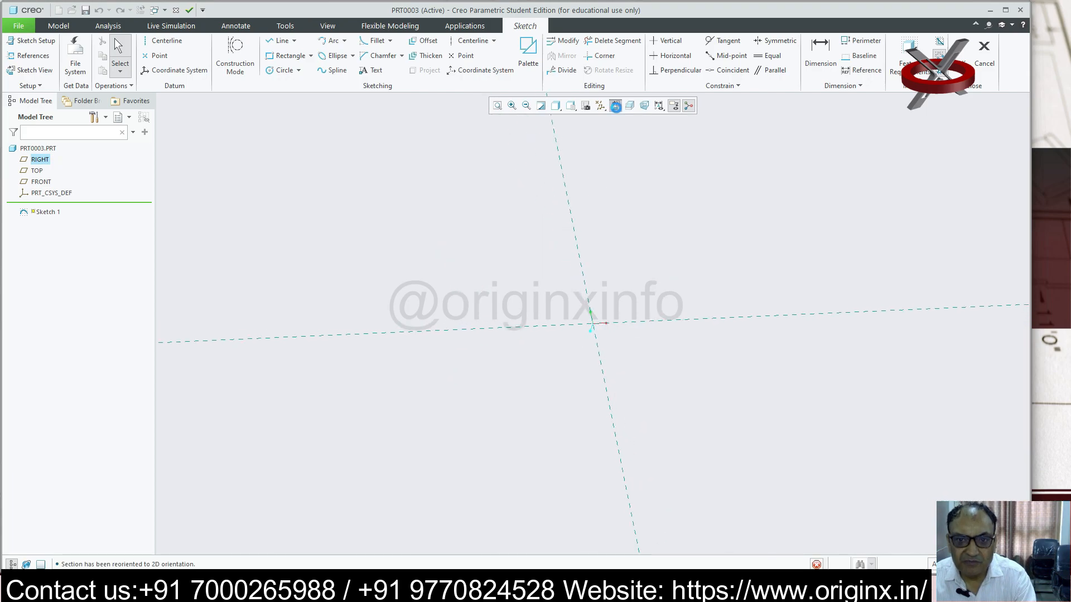
- Draw a corner rectangle enclosing the origin, about 231 high
{"action": "left_click", "coordinate": [290, 56]}
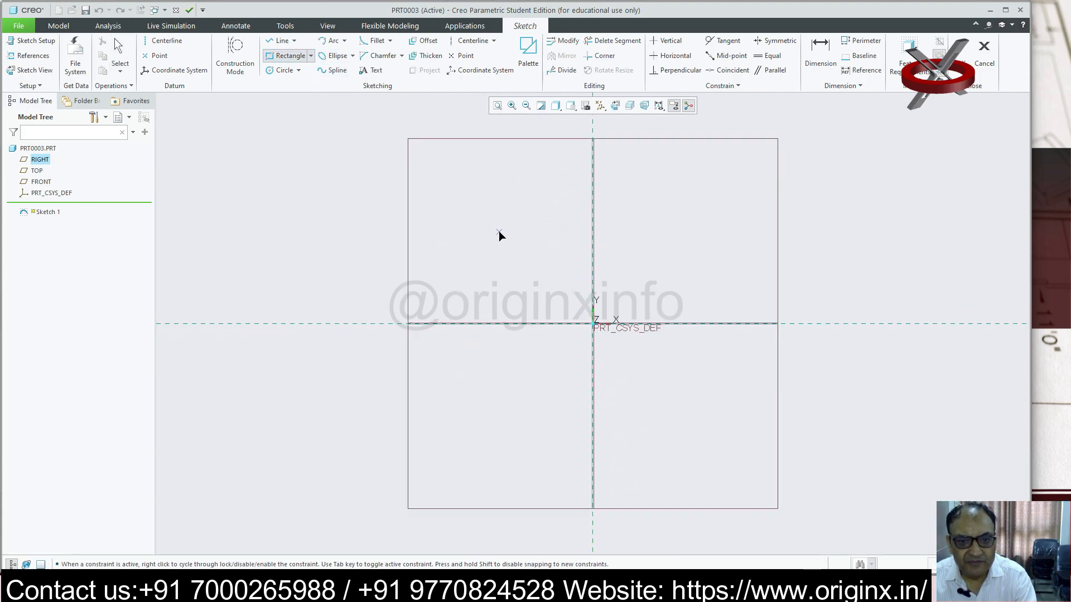
{"action": "left_click", "coordinate": [674, 399]}
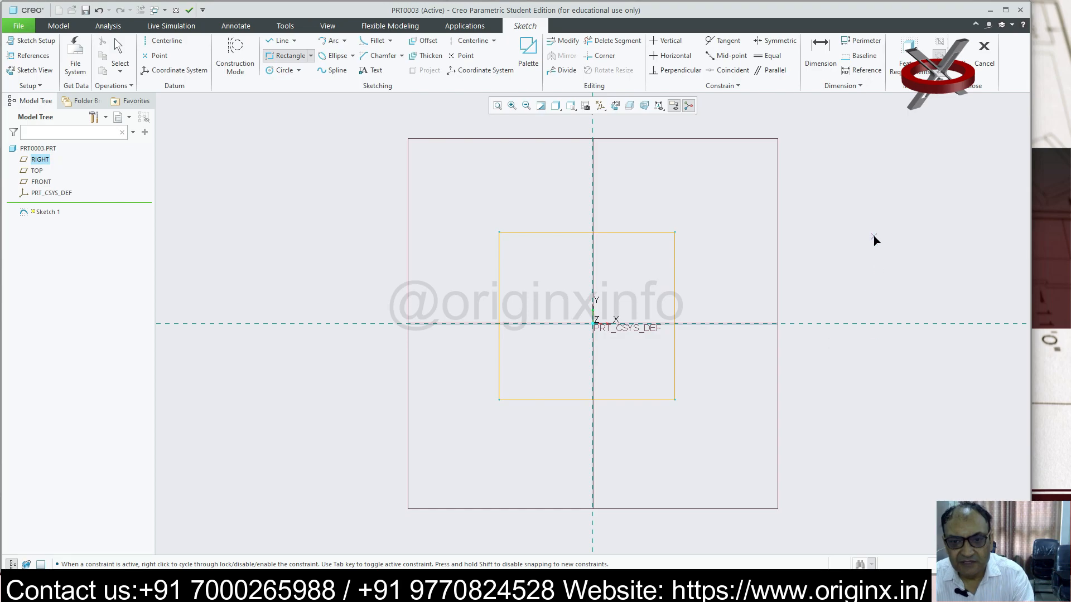
{"action": "middle_click", "coordinate": [502, 223]}
- Set the rectangle's width to 250 and the distance from the vertical reference to its right side to 125
{"action": "double_click", "coordinate": [568, 220]}
{"action": "type", "text": "250"}
{"action": "key", "text": "Return"}
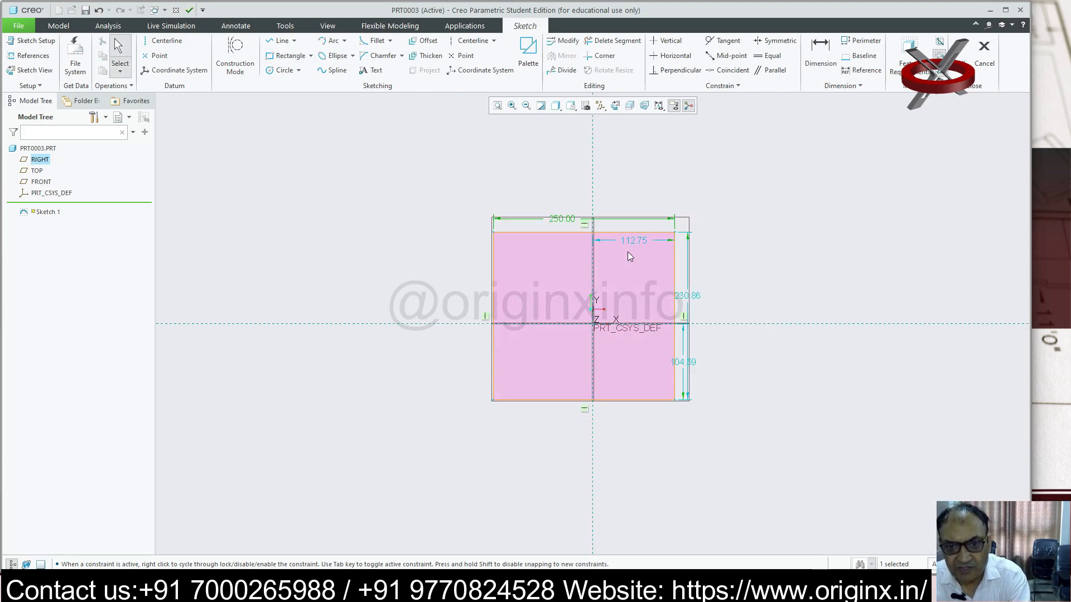
{"action": "double_click", "coordinate": [633, 240]}
{"action": "type", "text": "125"}
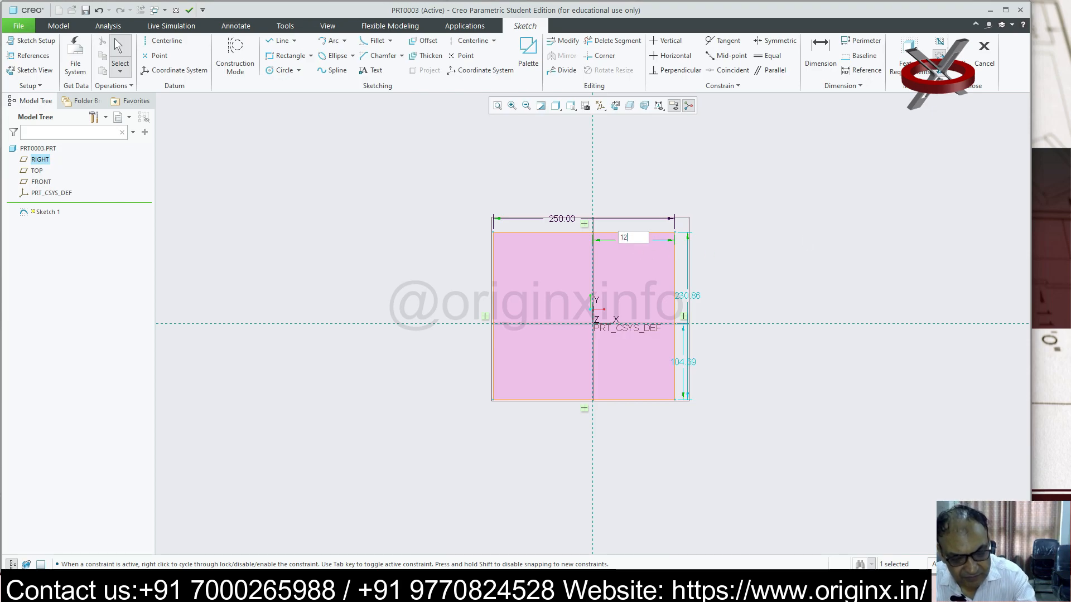
{"action": "key", "text": "Return"}
- Set the rectangle's height to 250 and its lower side's distance from the horizontal reference to 125, and finish the sketch
{"action": "double_click", "coordinate": [692, 301]}
{"action": "type", "text": "2"}
{"action": "key", "text": "Return"}
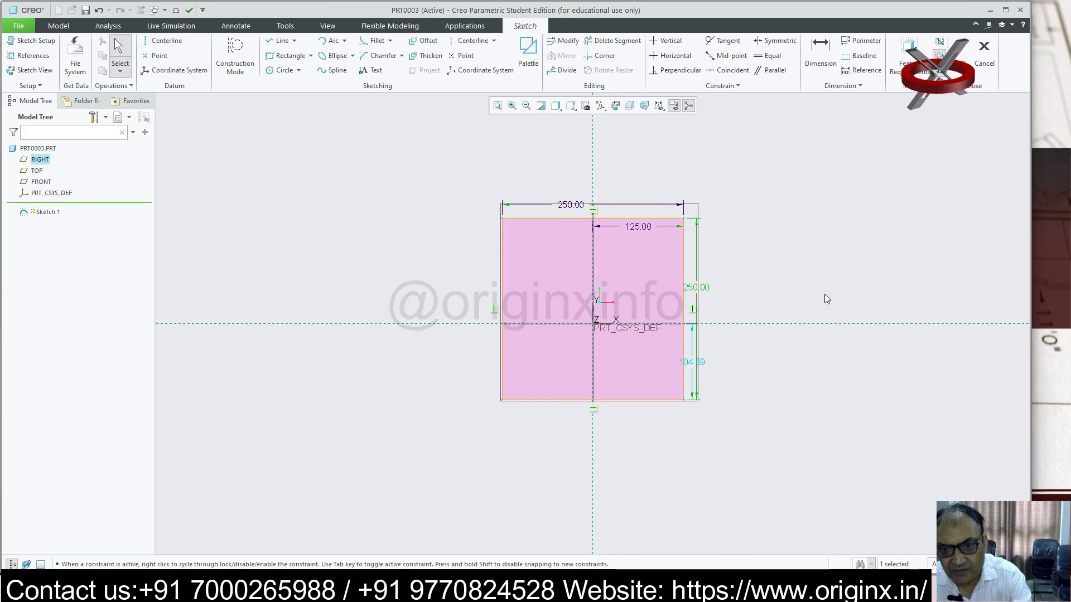
{"action": "double_click", "coordinate": [692, 362]}
{"action": "type", "text": "125"}
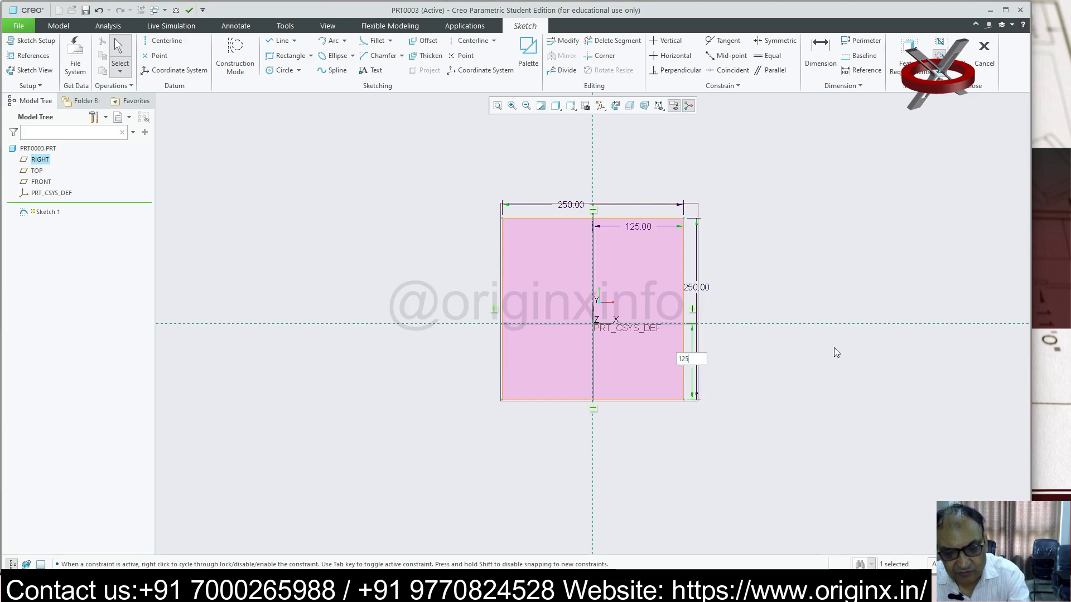
{"action": "key", "text": "Return"}
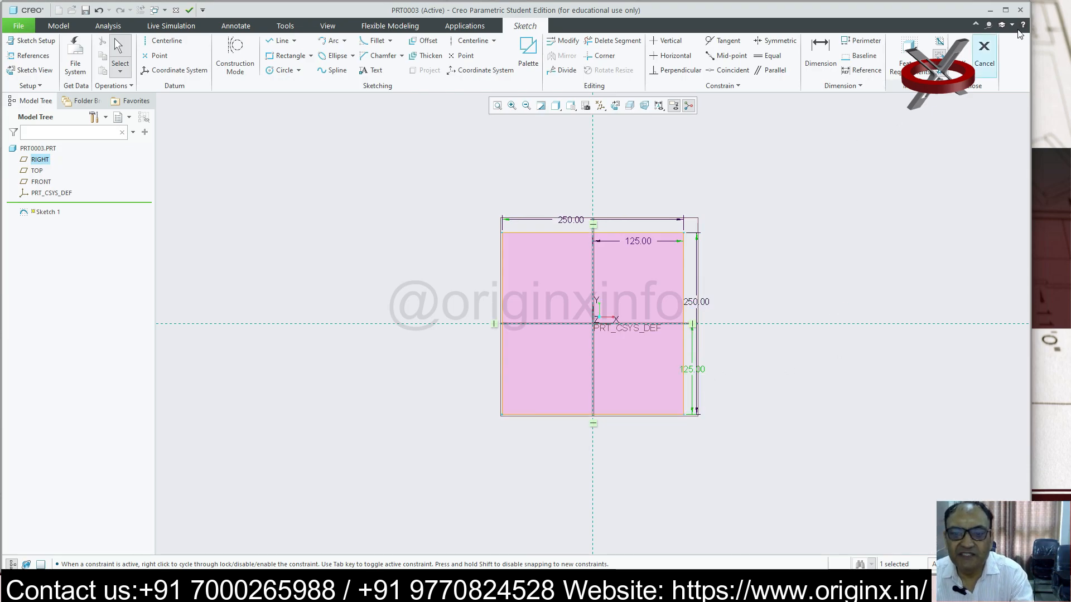
{"action": "left_click", "coordinate": [960, 47]}
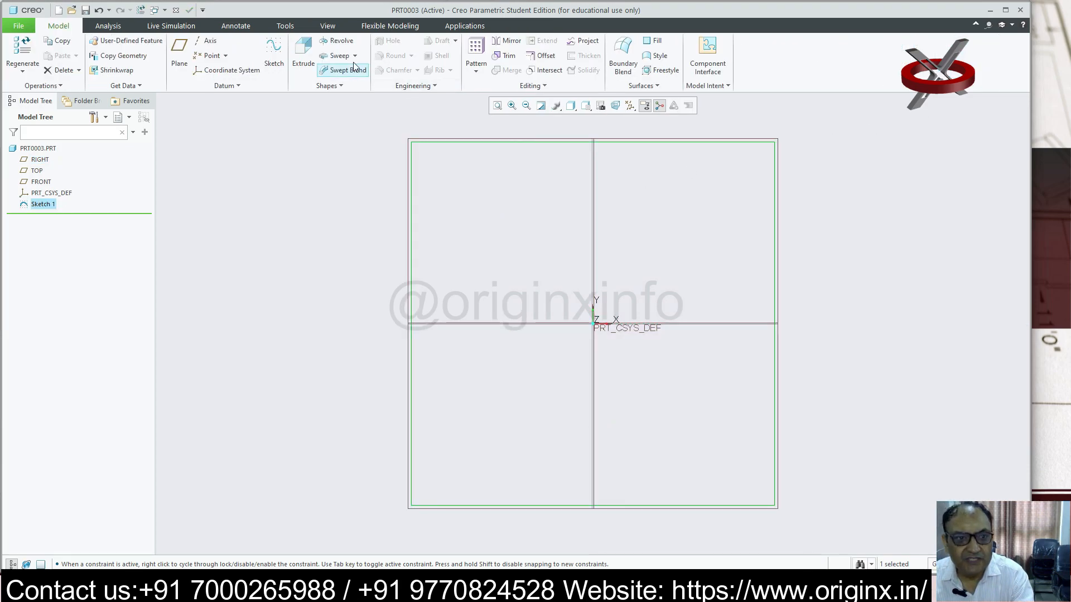
- Extrude the square sketch into a solid block, with the depth reduced to somewhat less than 250
{"action": "left_click", "coordinate": [303, 55]}
{"action": "mouse_move", "coordinate": [653, 312]}
{"action": "middle_mouse_down"}
{"action": "mouse_move", "coordinate": [654, 267]}
{"action": "mouse_move", "coordinate": [628, 294]}
{"action": "middle_mouse_up"}
{"action": "scroll", "coordinate": [628, 293], "scroll_direction": "down", "scroll_amount": 3}
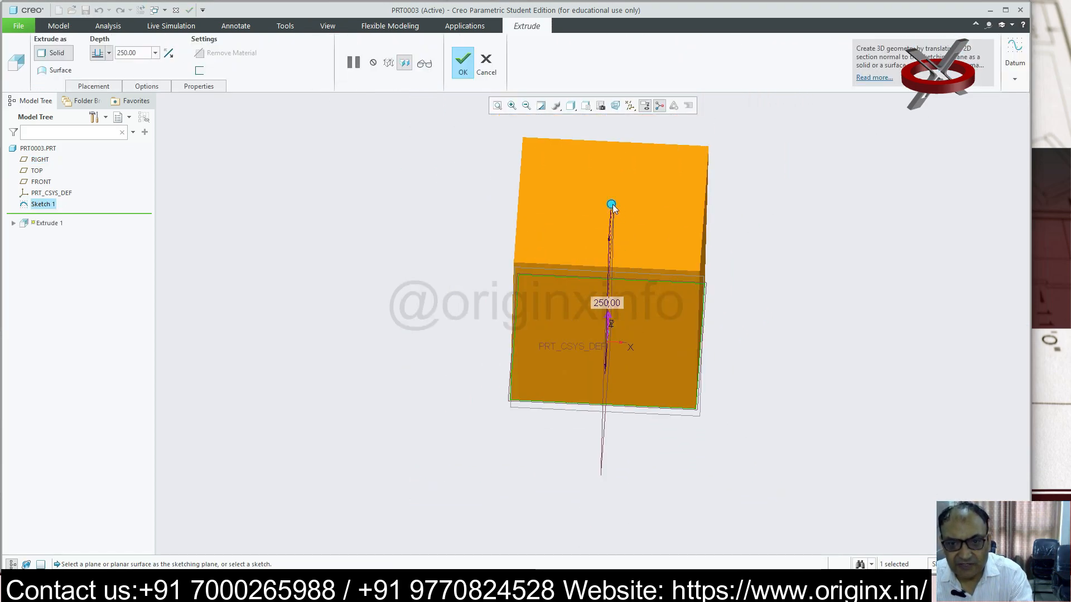
{"action": "left_click_drag", "start_coordinate": [611, 206], "coordinate": [611, 243]}
{"action": "left_click", "coordinate": [463, 61]}
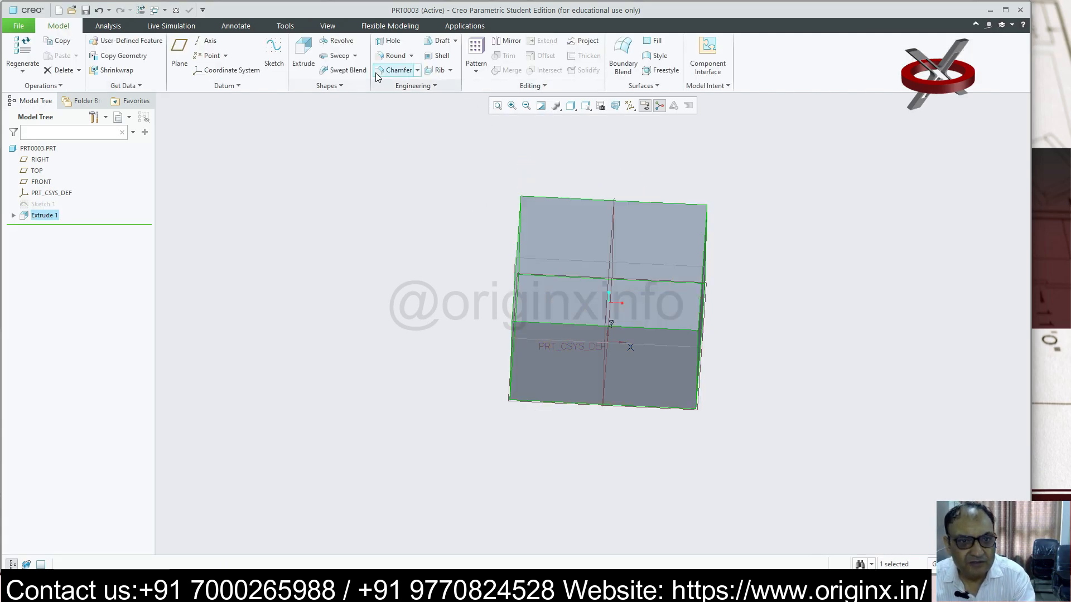
- Add a D x D edge chamfer of 10 along the block's long left edge on the front face
{"action": "left_click", "coordinate": [418, 71]}
{"action": "left_click", "coordinate": [422, 83]}
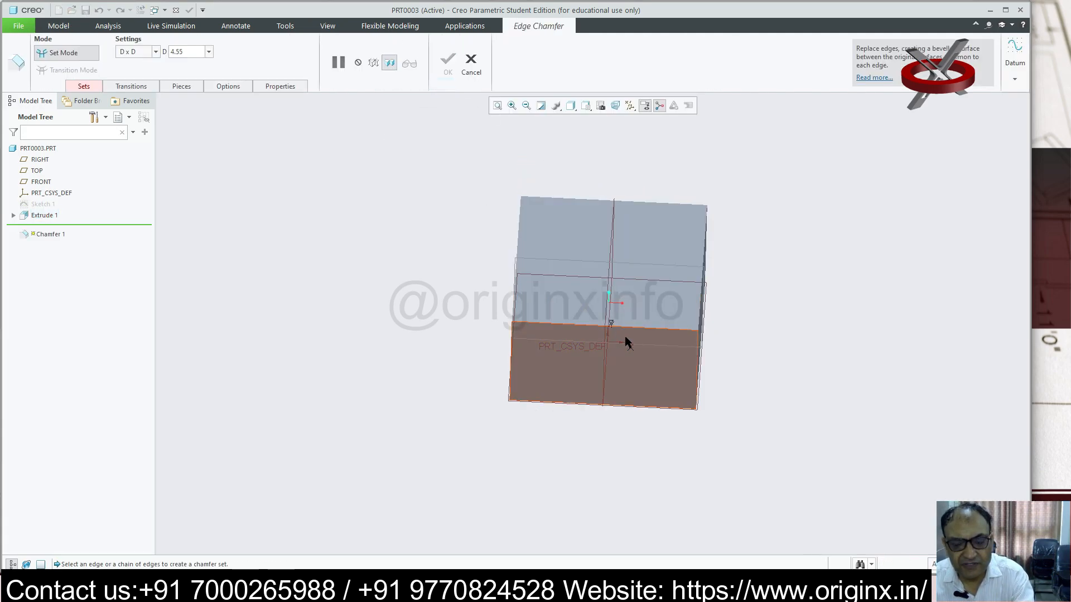
{"action": "middle_click_drag", "start_coordinate": [614, 333], "coordinate": [684, 347]}
{"action": "left_click", "coordinate": [550, 310]}
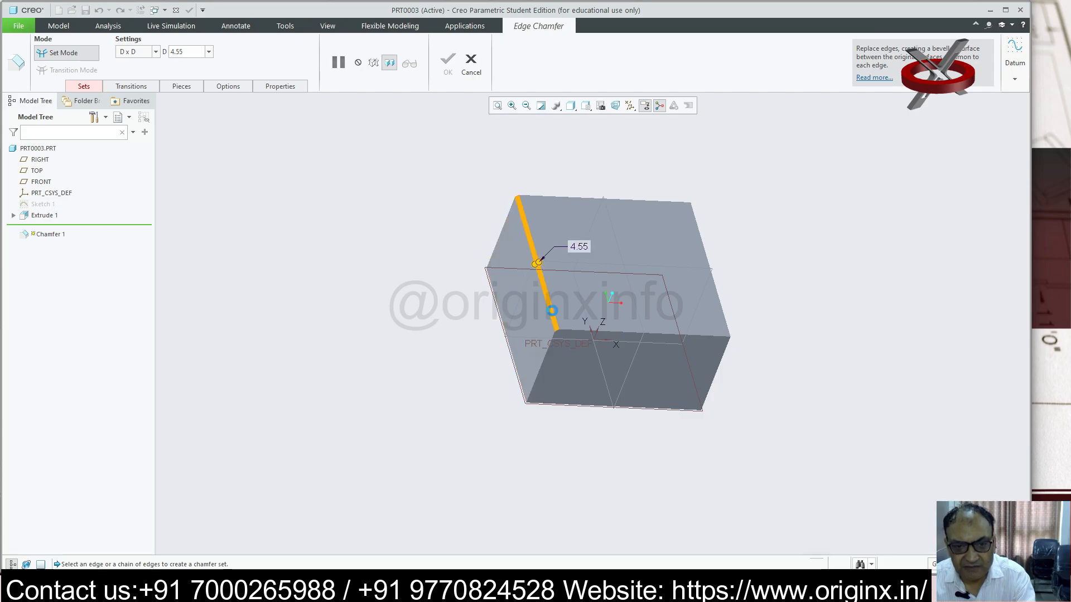
{"action": "double_click", "coordinate": [580, 247]}
{"action": "type", "text": "10"}
{"action": "key", "text": "Return"}
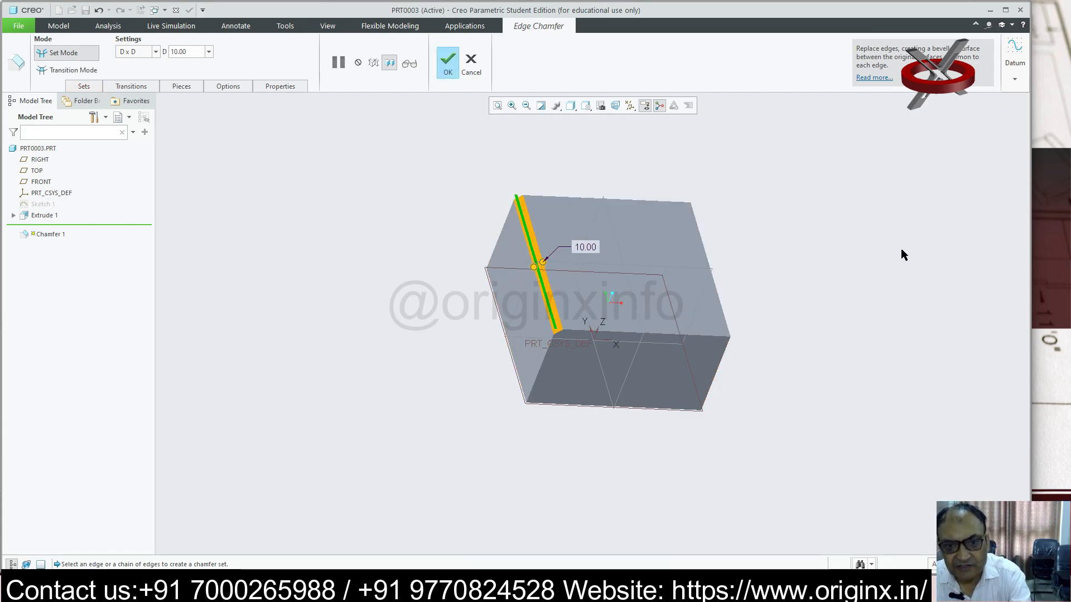
{"action": "left_click", "coordinate": [444, 62]}
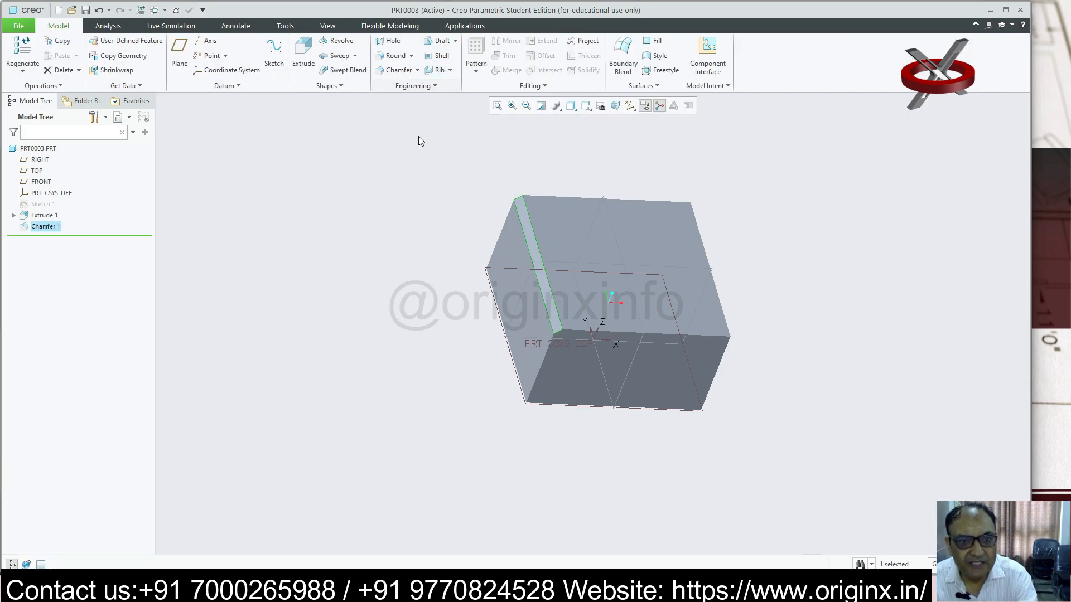
- Start a Corner Chamfer at the block's base corner directly below the near end of the chamfered edge
{"action": "left_click", "coordinate": [417, 71]}
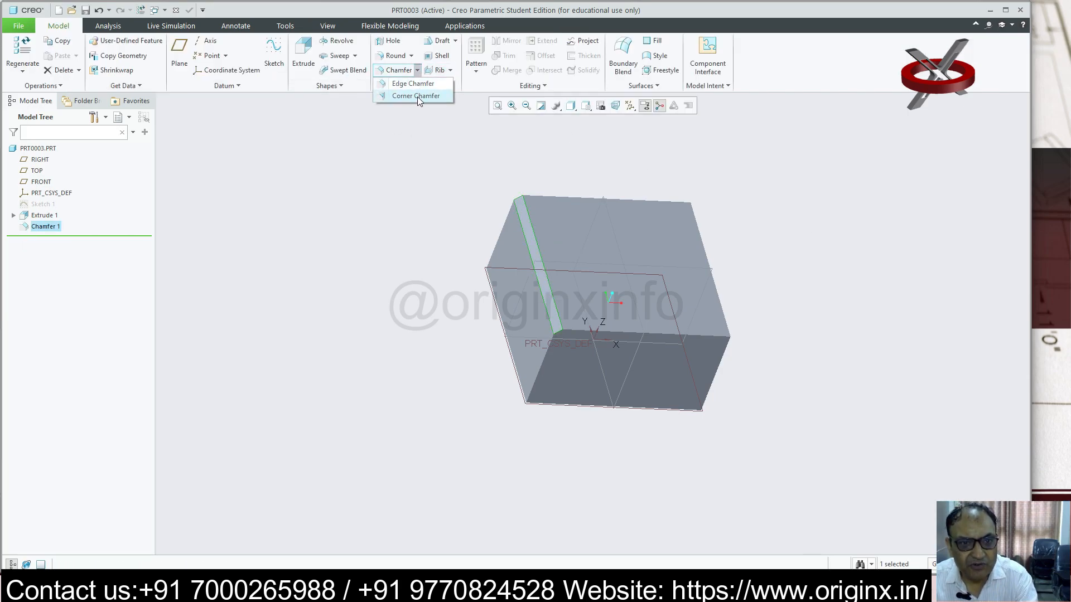
{"action": "left_click", "coordinate": [417, 96]}
{"action": "left_click", "coordinate": [729, 337]}
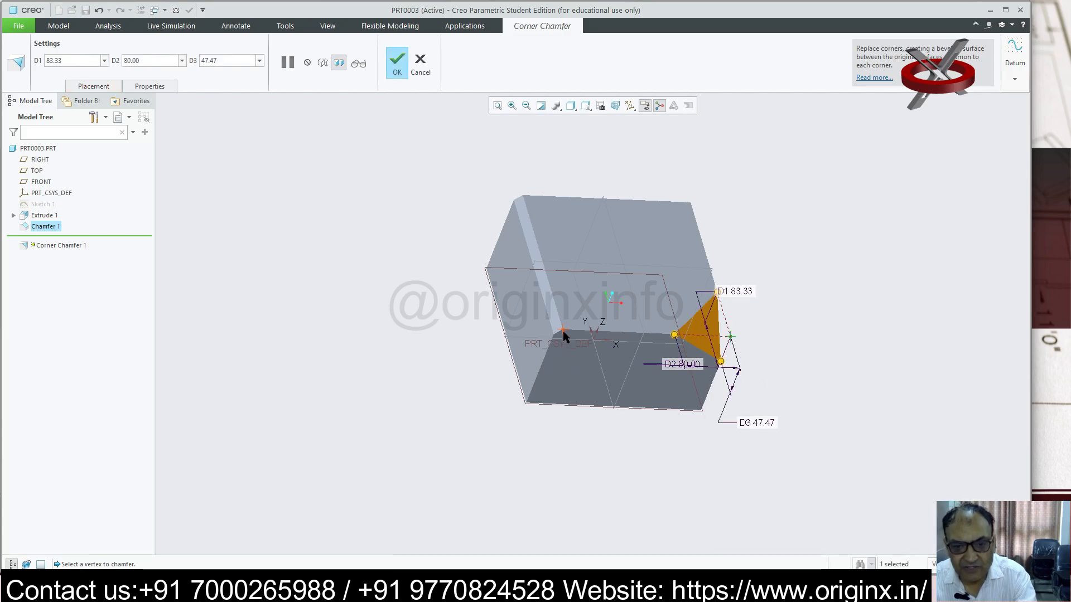
{"action": "left_click", "coordinate": [527, 402]}
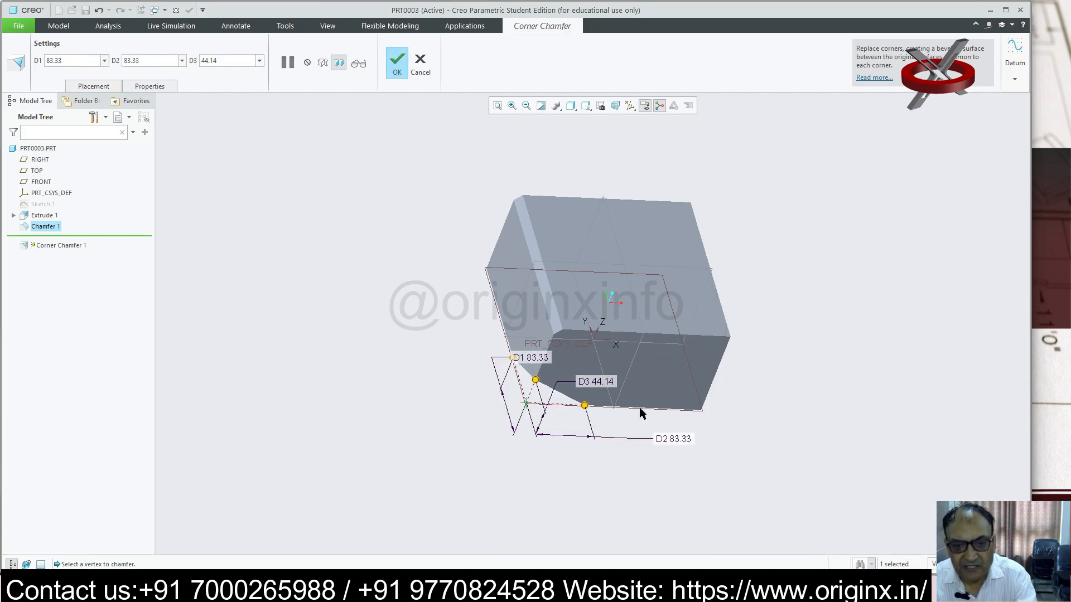
{"action": "middle_click_drag", "start_coordinate": [768, 326], "coordinate": [719, 308]}
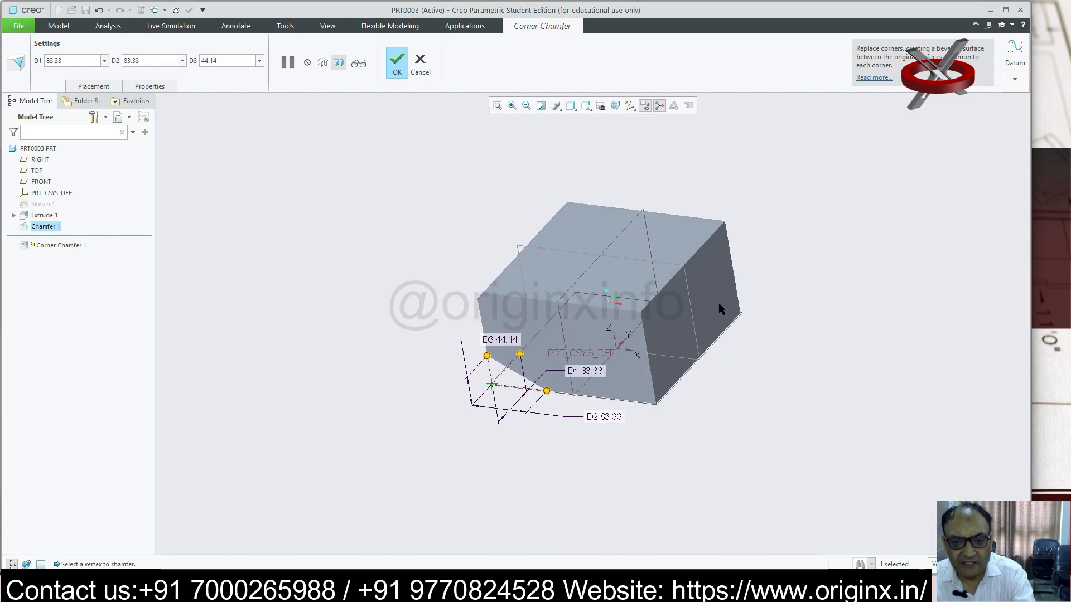
- Set the corner chamfer's D2 and D1 distances to 10 and finish the feature
{"action": "double_click", "coordinate": [611, 420]}
{"action": "type", "text": "10"}
{"action": "key", "text": "Return"}
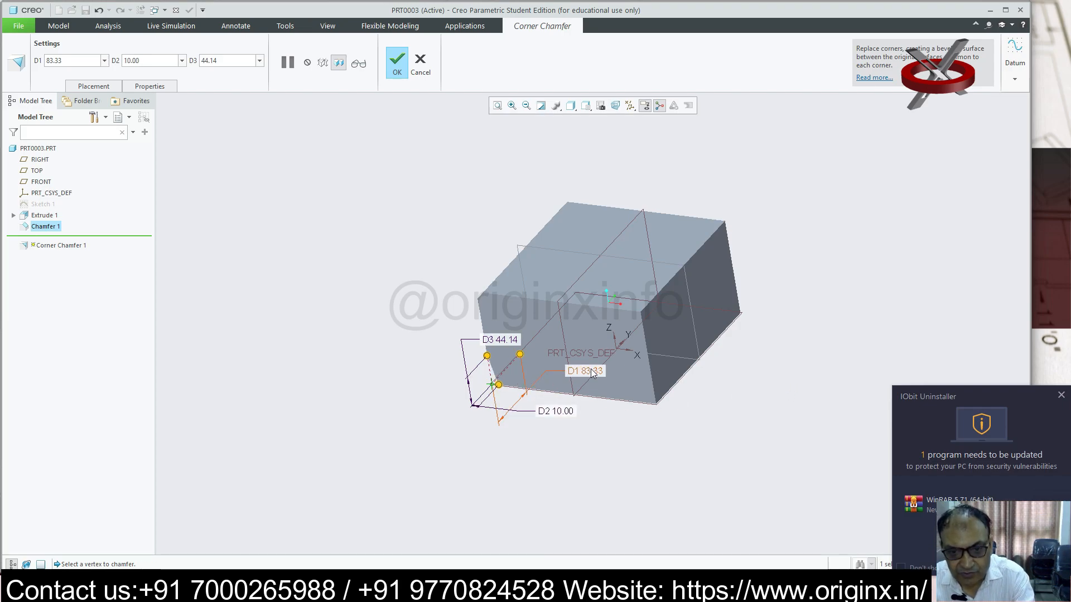
{"action": "double_click", "coordinate": [591, 373]}
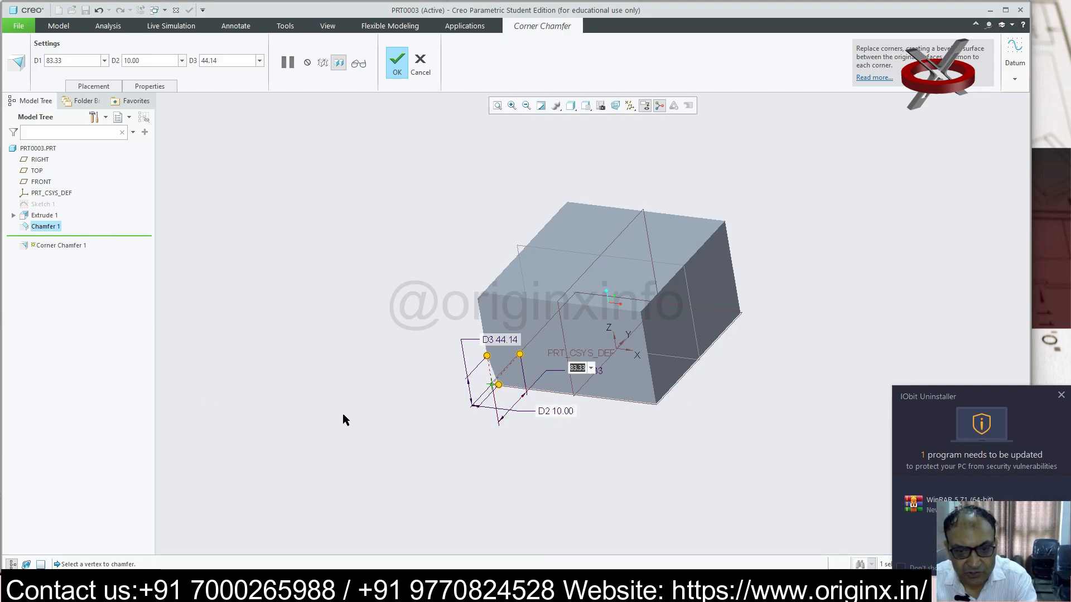
{"action": "left_click", "coordinate": [554, 409]}
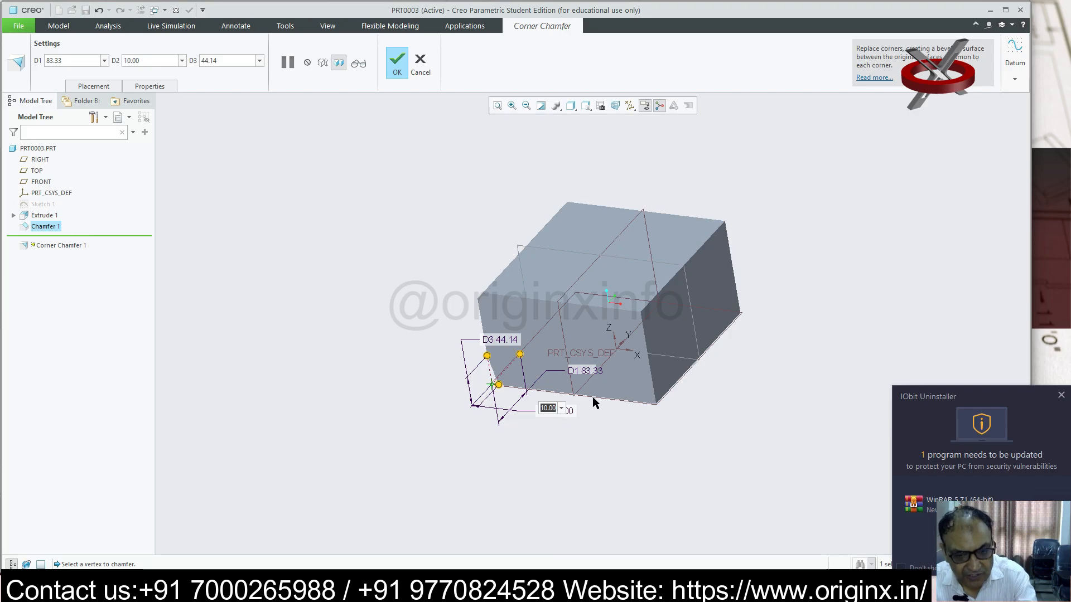
{"action": "double_click", "coordinate": [583, 372]}
{"action": "type", "text": "10"}
{"action": "key", "text": "Return"}
{"action": "middle_click_drag", "start_coordinate": [675, 403], "coordinate": [729, 354]}
{"action": "left_click", "coordinate": [394, 65]}
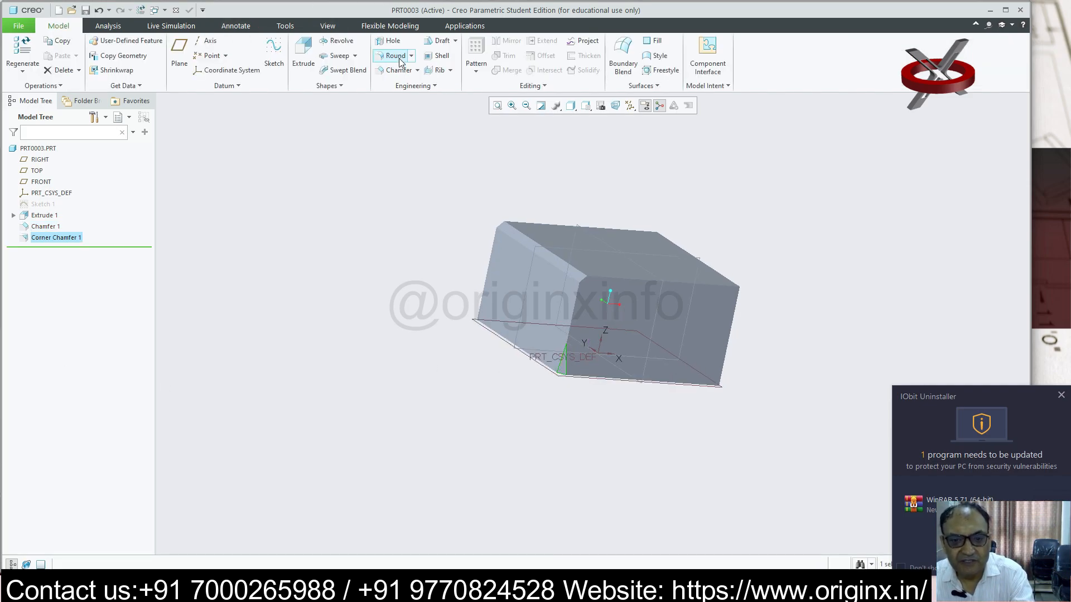
{"action": "middle_click_drag", "start_coordinate": [669, 343], "coordinate": [620, 368]}
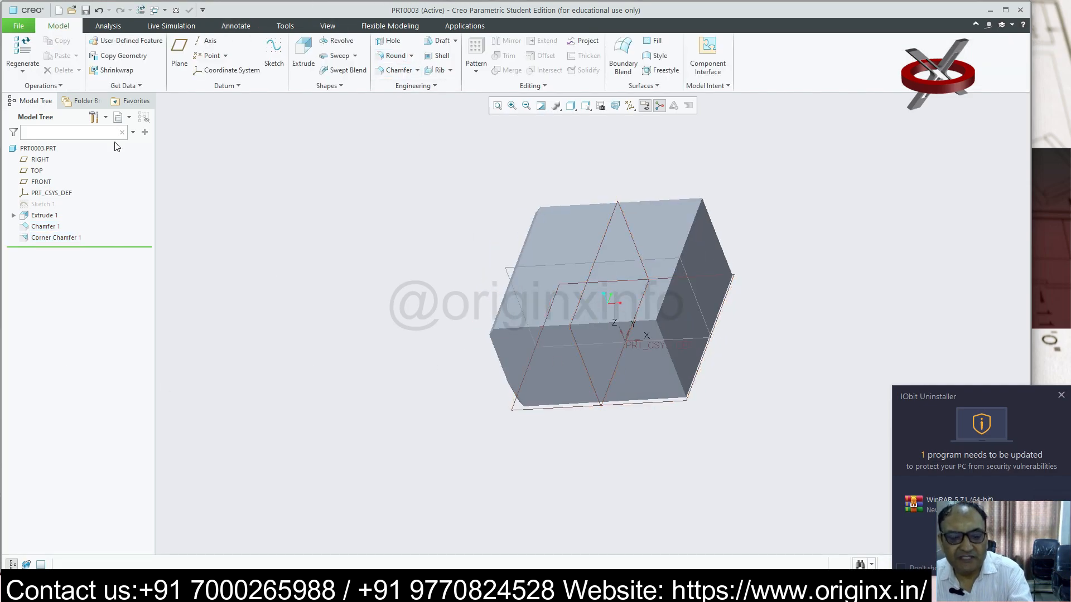
- Create a new solid part with the default name PRT0004
{"action": "left_click", "coordinate": [19, 28]}
{"action": "left_click", "coordinate": [25, 45]}
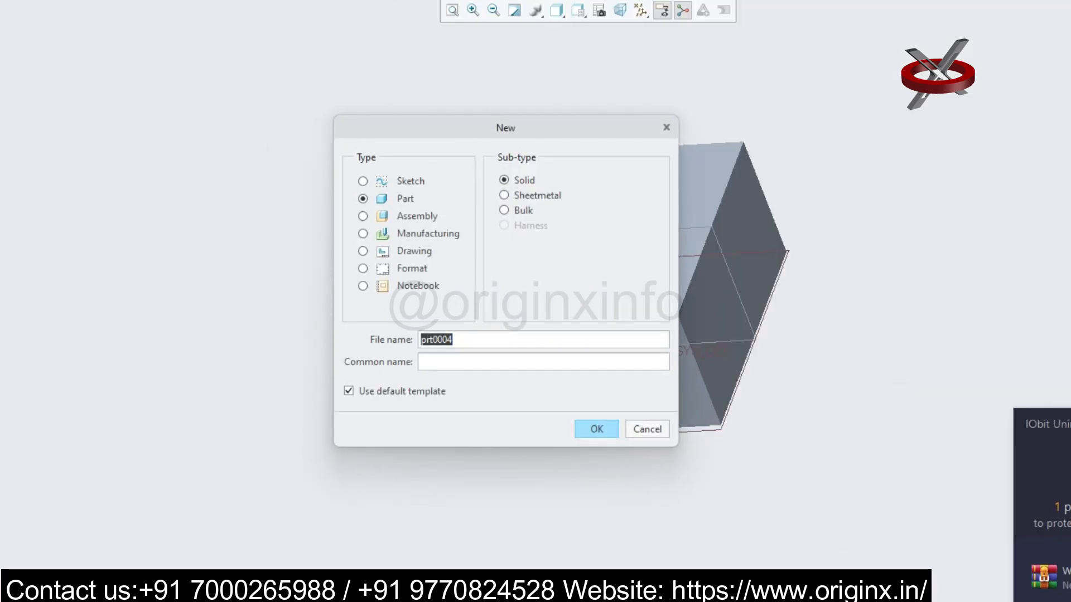
{"action": "left_click", "coordinate": [593, 429]}
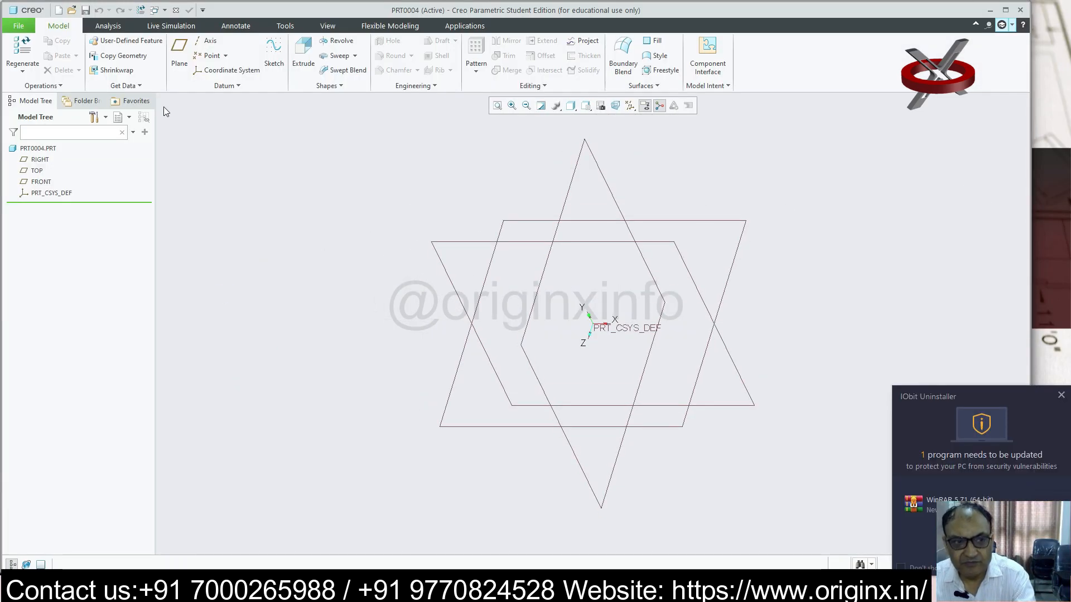
- Start a sketch on the FRONT plane of PRT0004 with RIGHT as reference, and orient the view to the sketch plane
{"action": "left_click", "coordinate": [273, 56]}
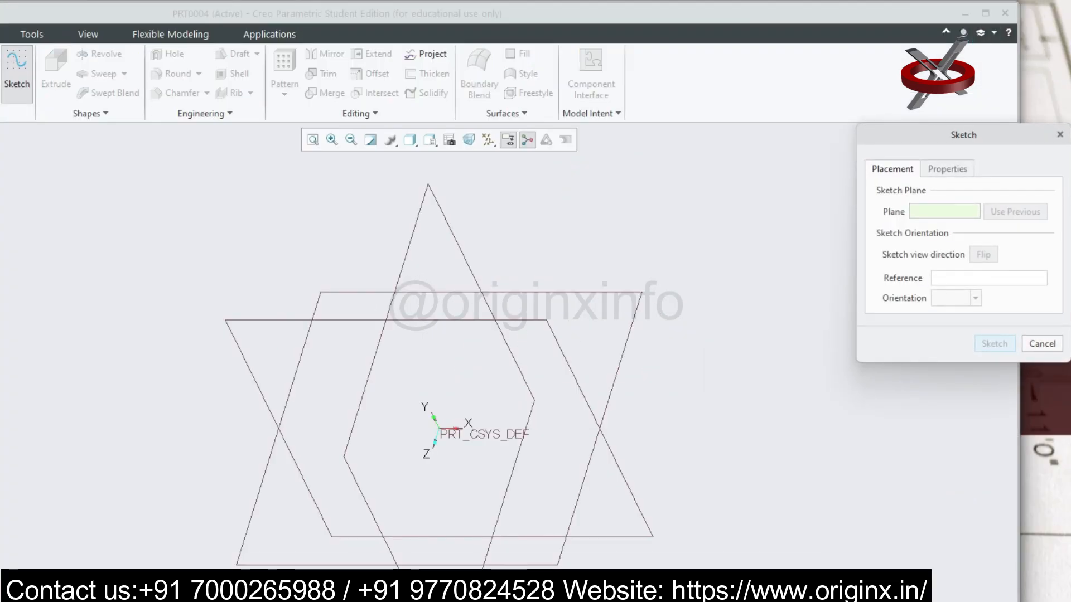
{"action": "left_click", "coordinate": [598, 418]}
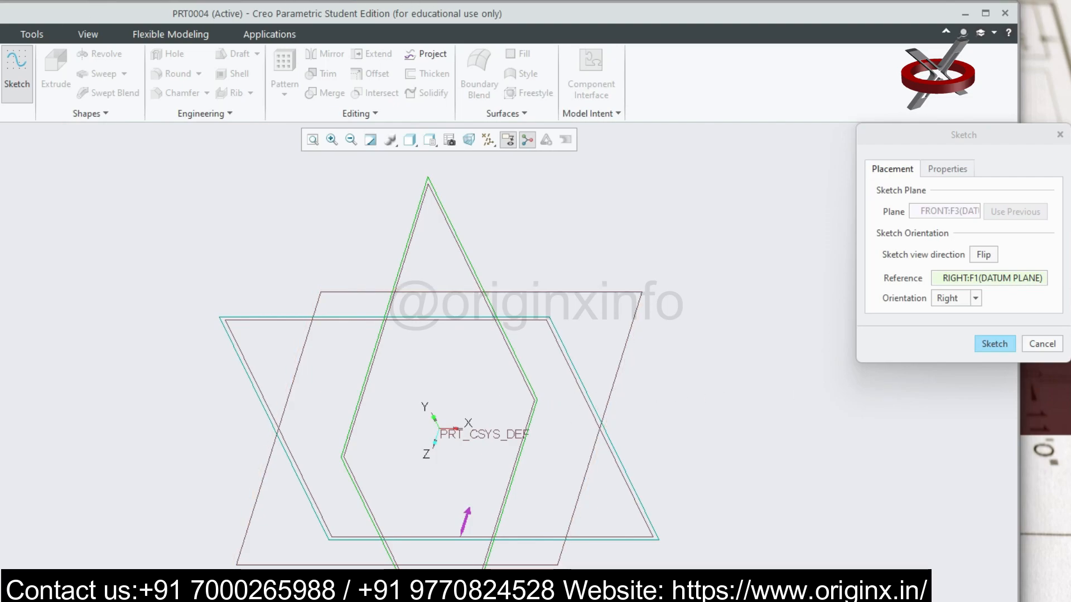
{"action": "left_click", "coordinate": [1000, 345]}
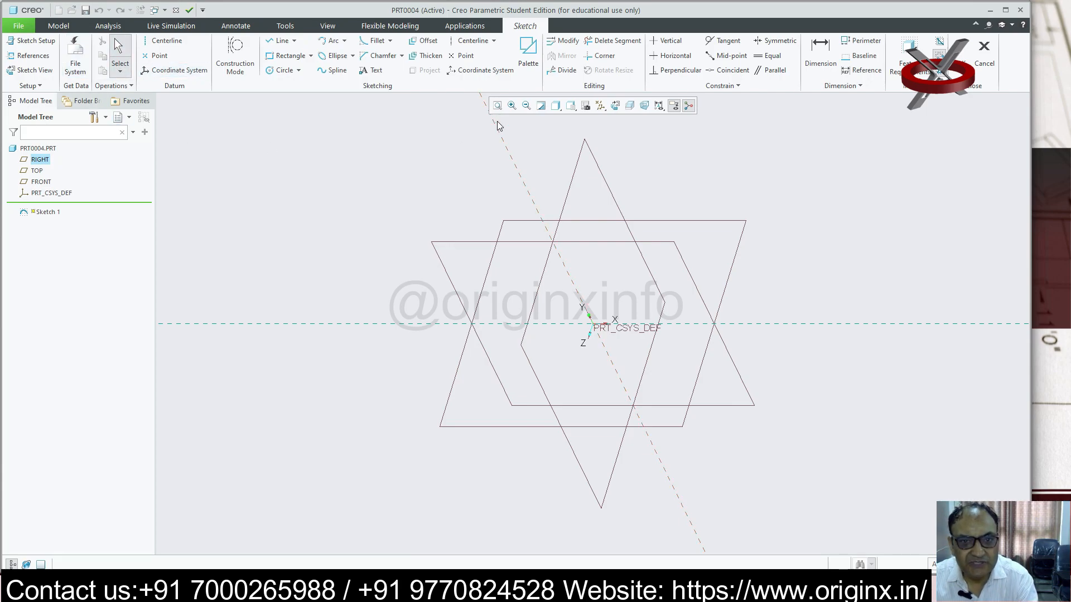
{"action": "left_click", "coordinate": [614, 106]}
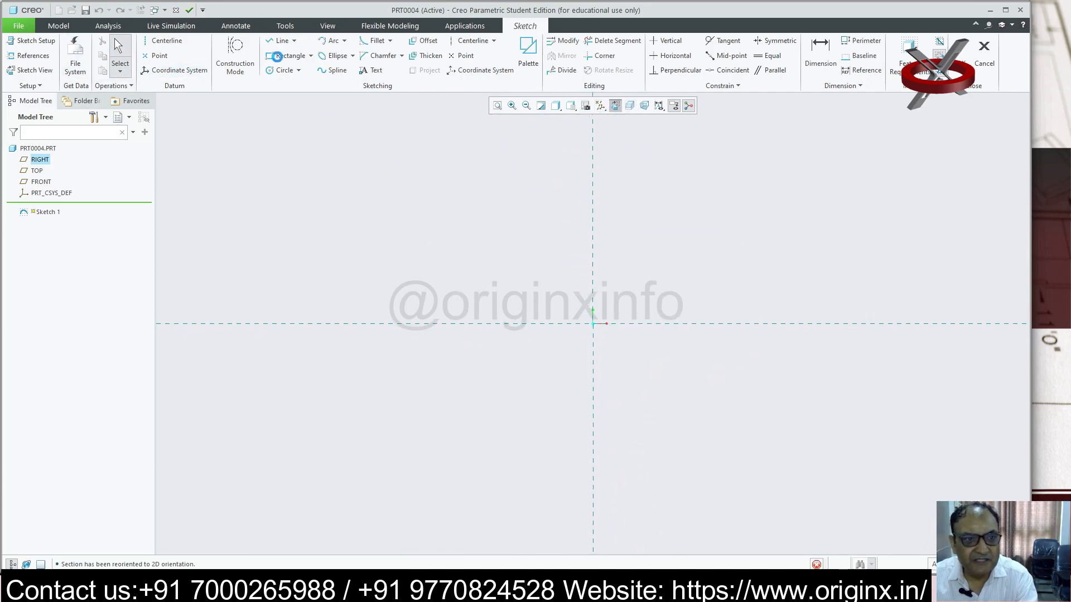
- Draw a corner rectangle enclosing the origin, slightly wider than it is high, and finish the sketch
{"action": "left_click", "coordinate": [305, 58]}
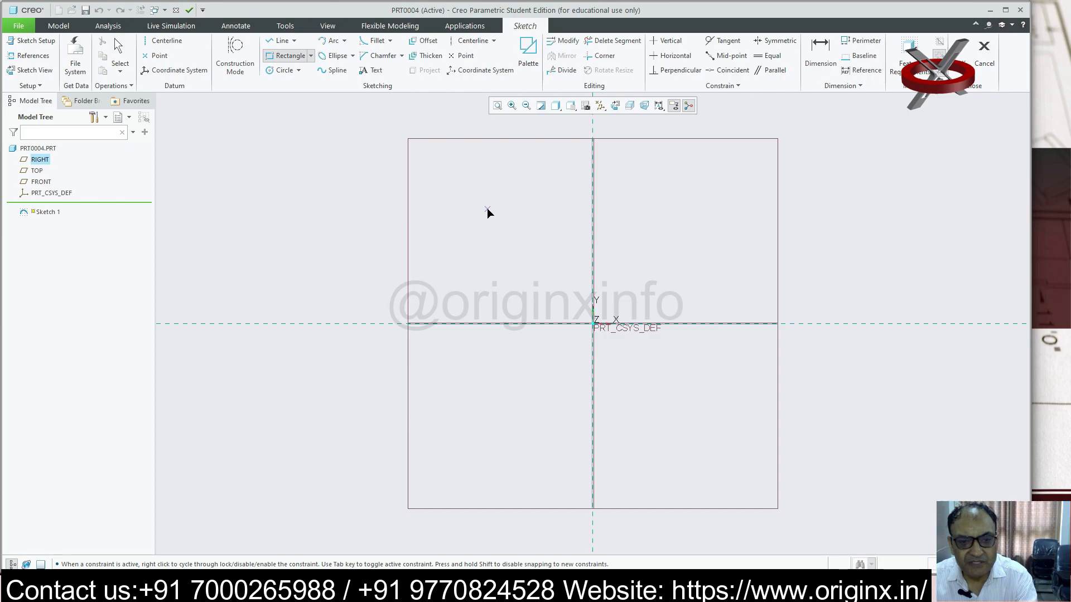
{"action": "left_click", "coordinate": [722, 430]}
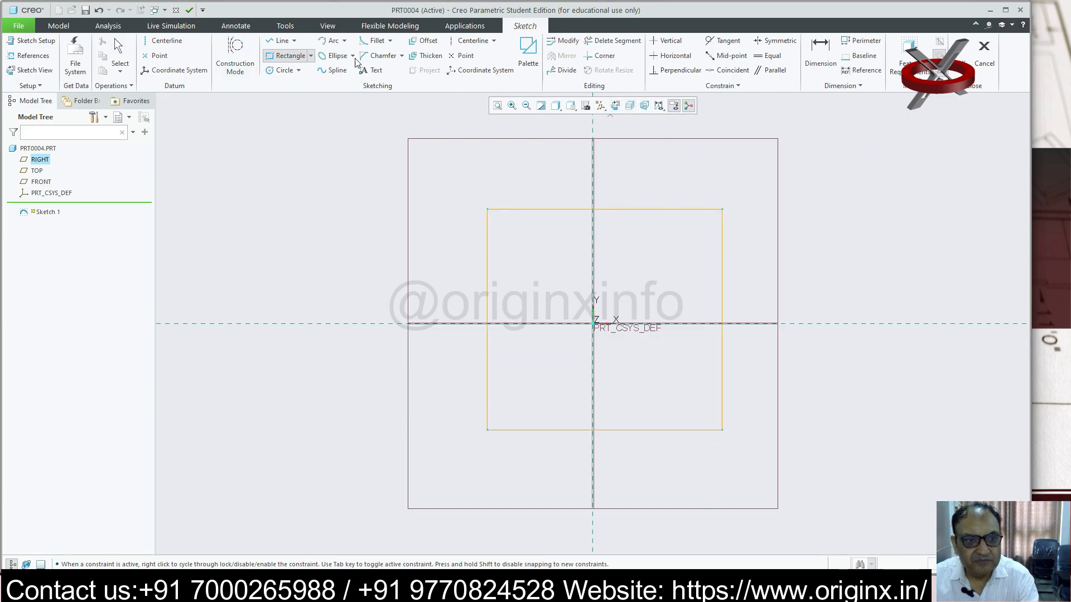
{"action": "left_click", "coordinate": [616, 107]}
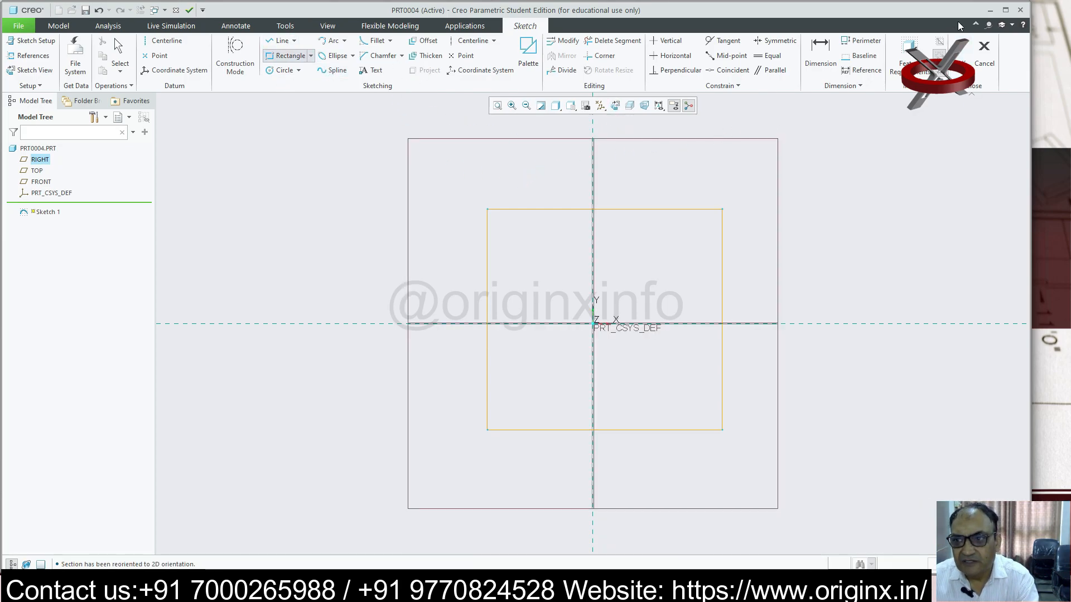
{"action": "left_click", "coordinate": [955, 50]}
- Extrude the rectangle into a solid block with a depth of about 191
{"action": "left_click", "coordinate": [303, 52]}
{"action": "mouse_move", "coordinate": [371, 231]}
{"action": "middle_mouse_down"}
{"action": "mouse_move", "coordinate": [487, 306]}
{"action": "mouse_move", "coordinate": [442, 353]}
{"action": "mouse_move", "coordinate": [503, 301]}
{"action": "middle_mouse_up"}
{"action": "left_click_drag", "start_coordinate": [490, 300], "coordinate": [483, 321]}
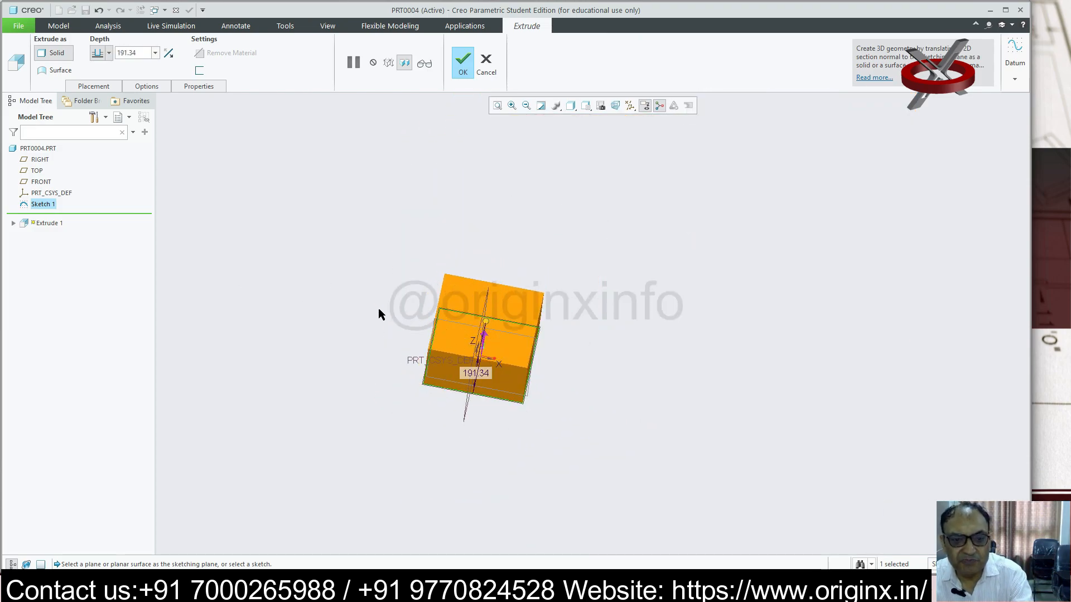
{"action": "middle_click_drag", "start_coordinate": [378, 314], "coordinate": [377, 347]}
{"action": "left_click", "coordinate": [463, 61]}
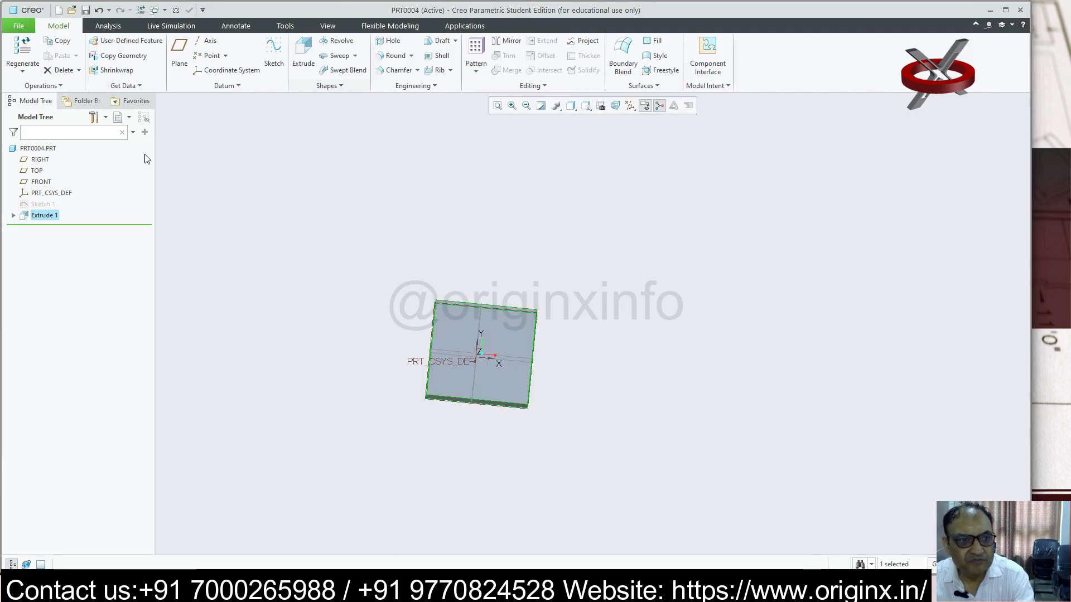
- Try placing a simple hole on the block's upper face, with offset references attached to two edges of that face
{"action": "left_click", "coordinate": [398, 40]}
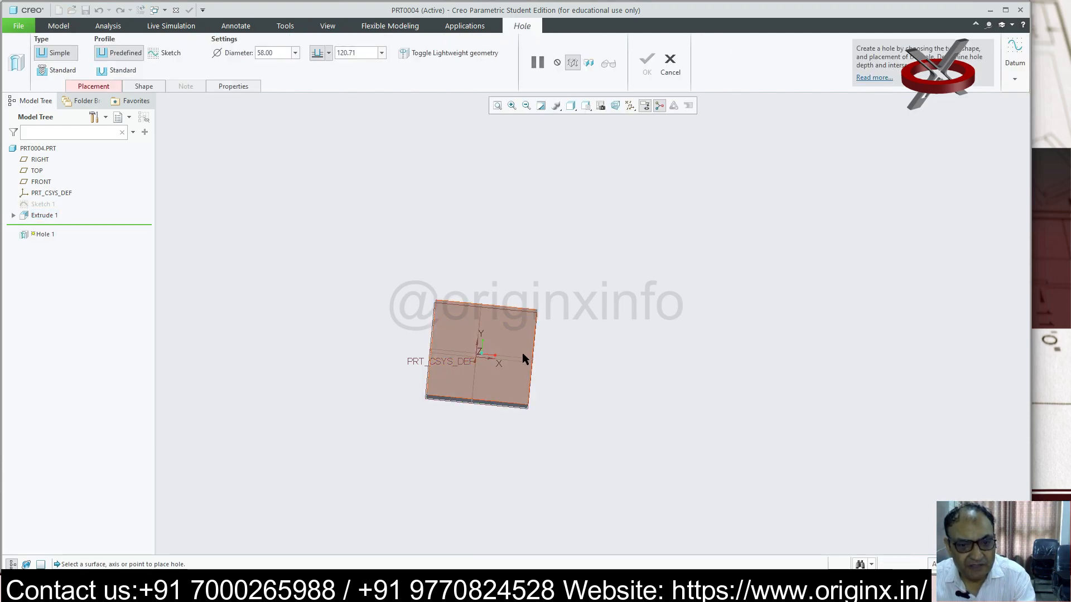
{"action": "left_click", "coordinate": [503, 335]}
{"action": "middle_click_drag", "start_coordinate": [634, 409], "coordinate": [602, 354]}
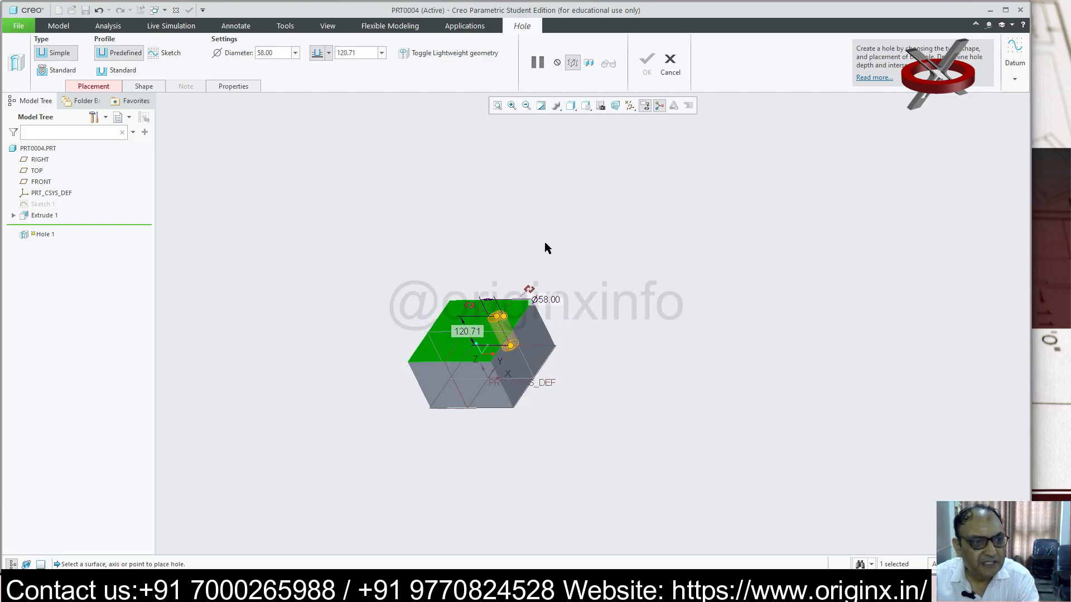
{"action": "scroll", "coordinate": [531, 306], "scroll_direction": "down", "scroll_amount": 4}
{"action": "left_click_drag", "start_coordinate": [522, 369], "coordinate": [523, 418]}
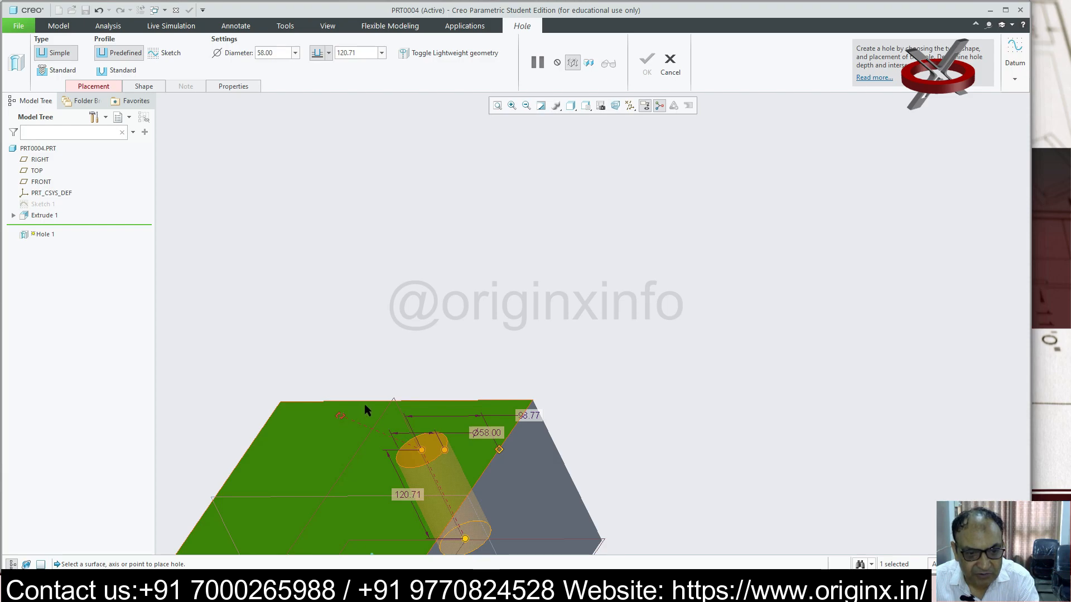
{"action": "left_click_drag", "start_coordinate": [339, 417], "coordinate": [395, 401]}
{"action": "scroll", "coordinate": [450, 371], "scroll_direction": "up", "scroll_amount": 5}
{"action": "scroll", "coordinate": [504, 405], "scroll_direction": "down", "scroll_amount": 3}
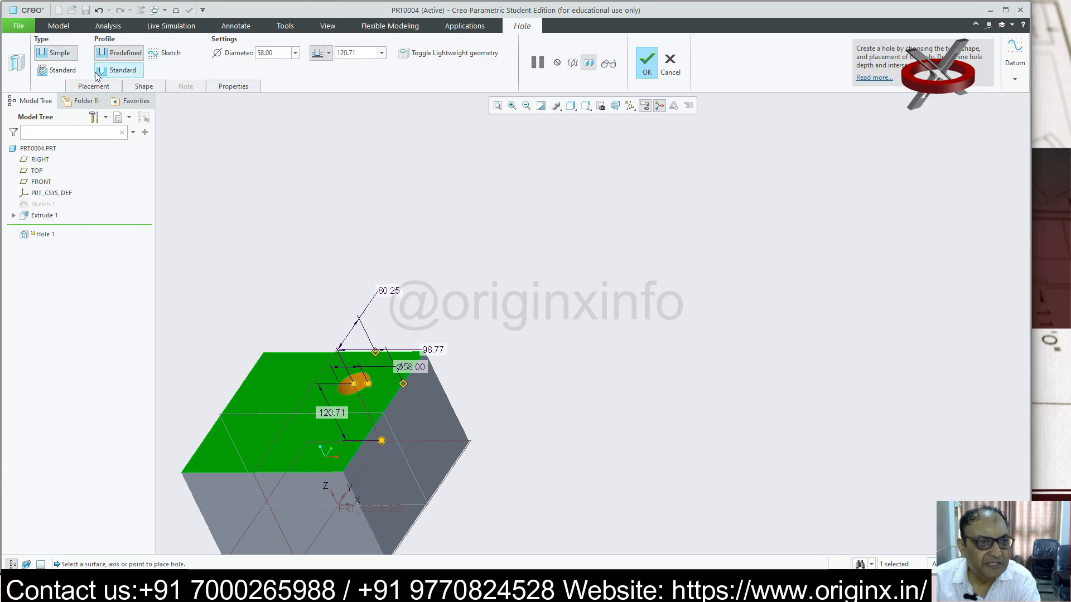
- Try the standard hole type and the drill depth options, and discard the hole on the block's upper face
{"action": "left_click", "coordinate": [62, 70]}
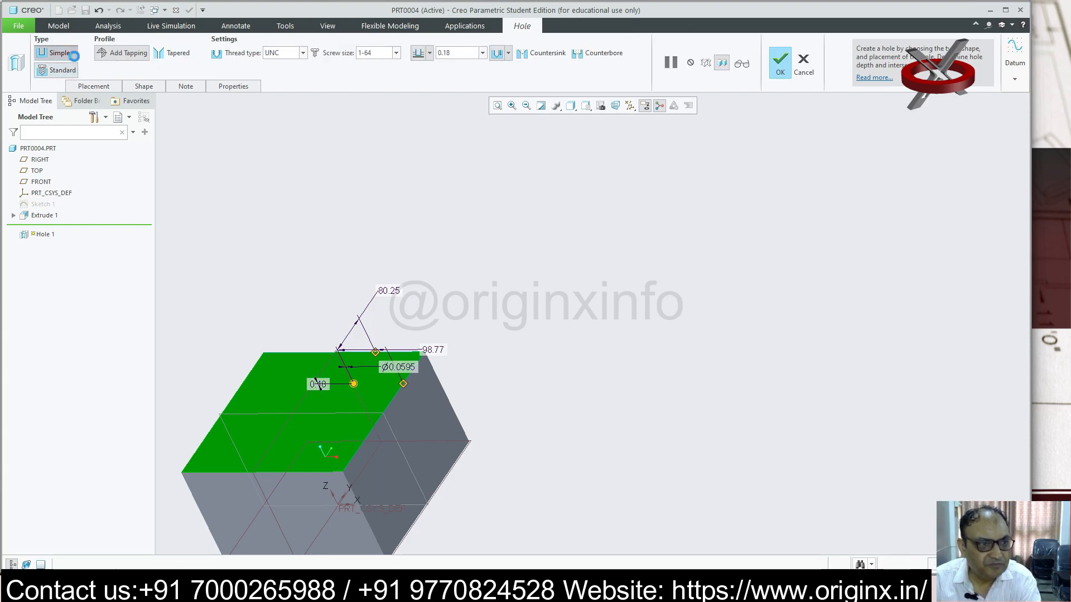
{"action": "left_click", "coordinate": [55, 53]}
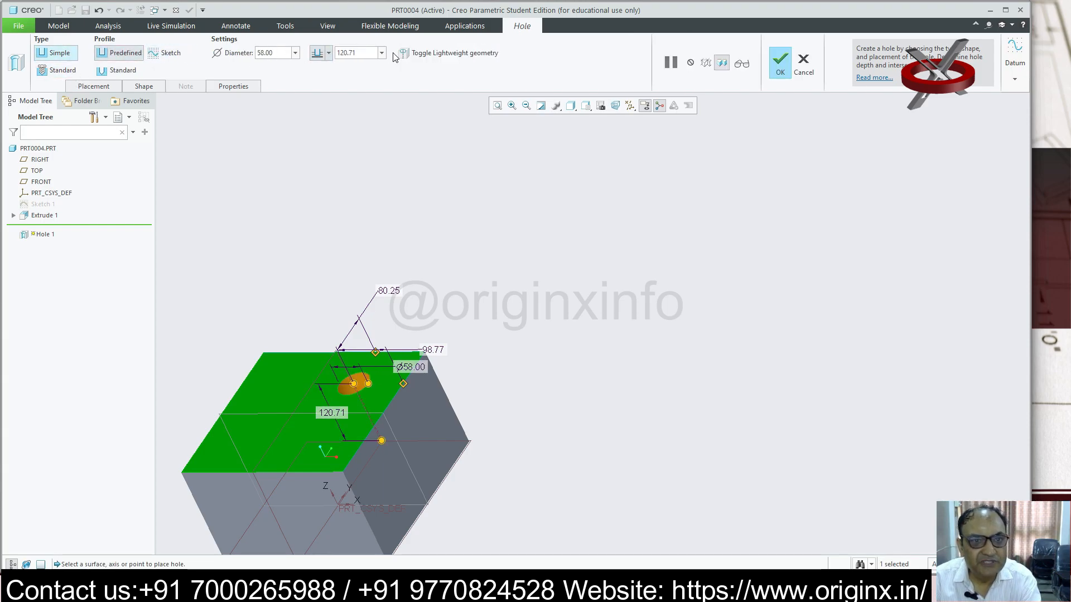
{"action": "left_click", "coordinate": [329, 53]}
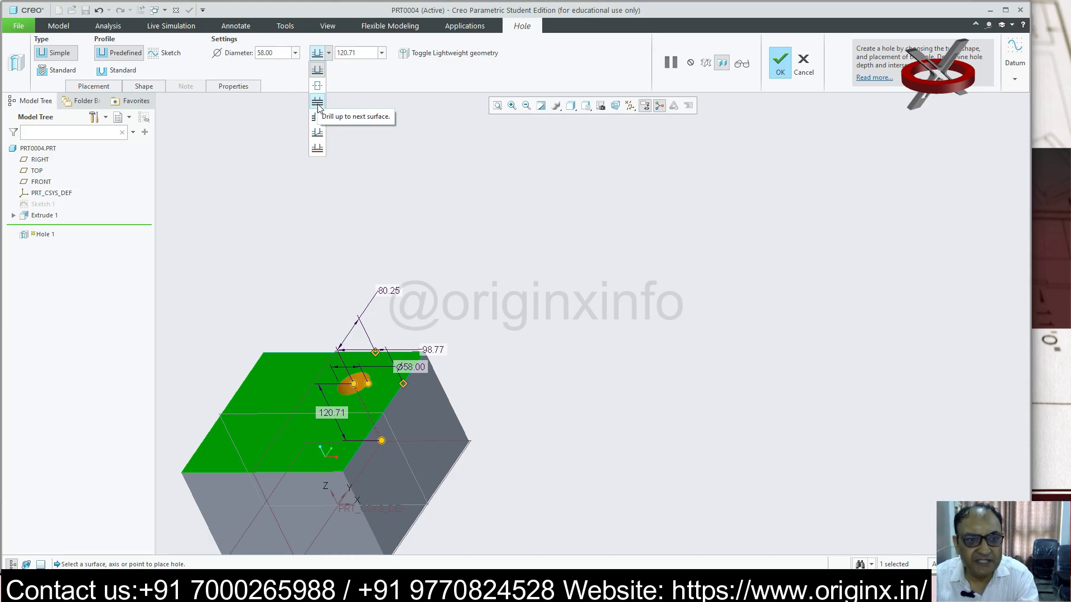
{"action": "key", "text": "Escape"}
{"action": "key", "text": "Escape"}
{"action": "key", "text": "Escape"}
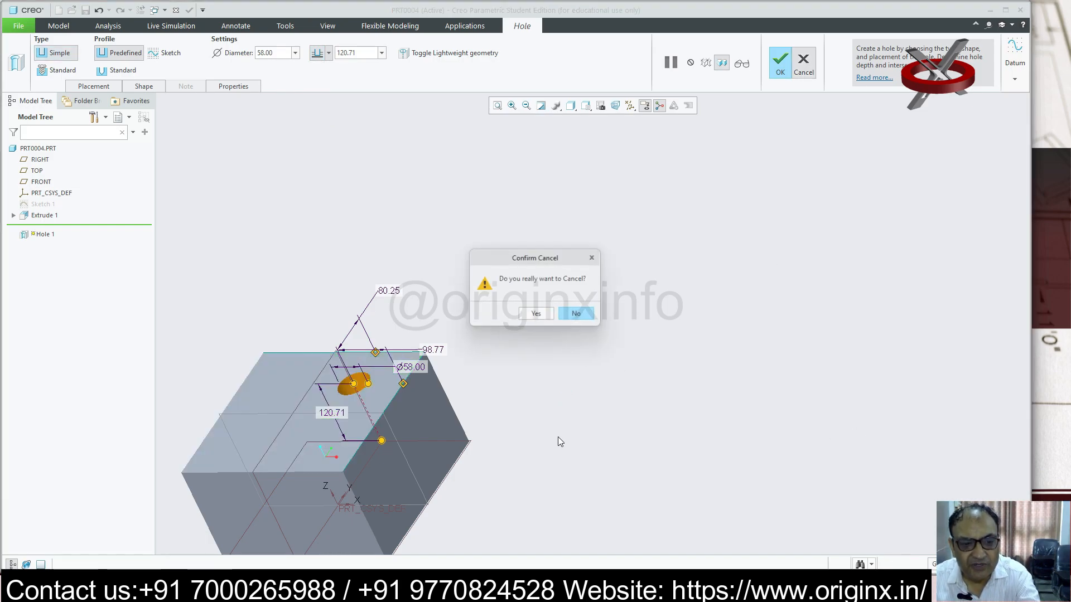
{"action": "scroll", "coordinate": [571, 424], "scroll_direction": "up", "scroll_amount": 2}
{"action": "middle_click_drag", "start_coordinate": [571, 426], "coordinate": [647, 390]}
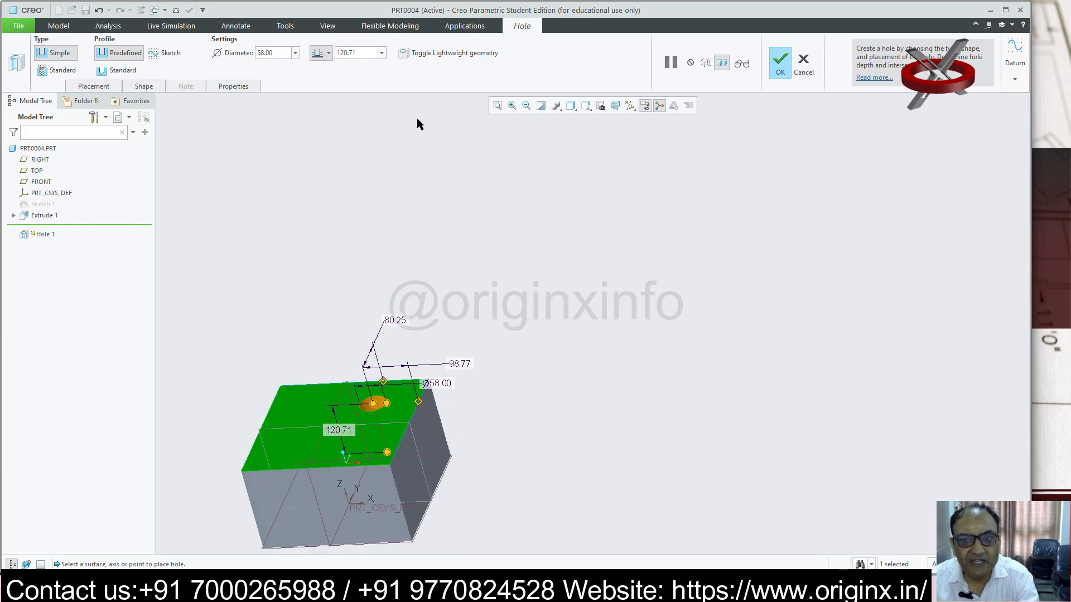
{"action": "left_click", "coordinate": [798, 72]}
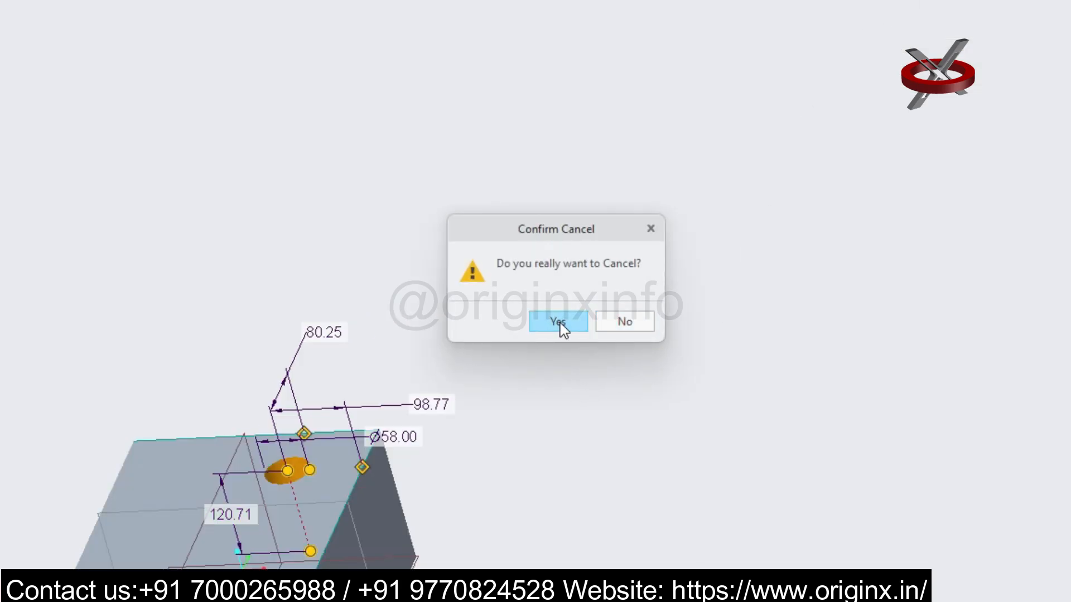
{"action": "left_click", "coordinate": [558, 320]}
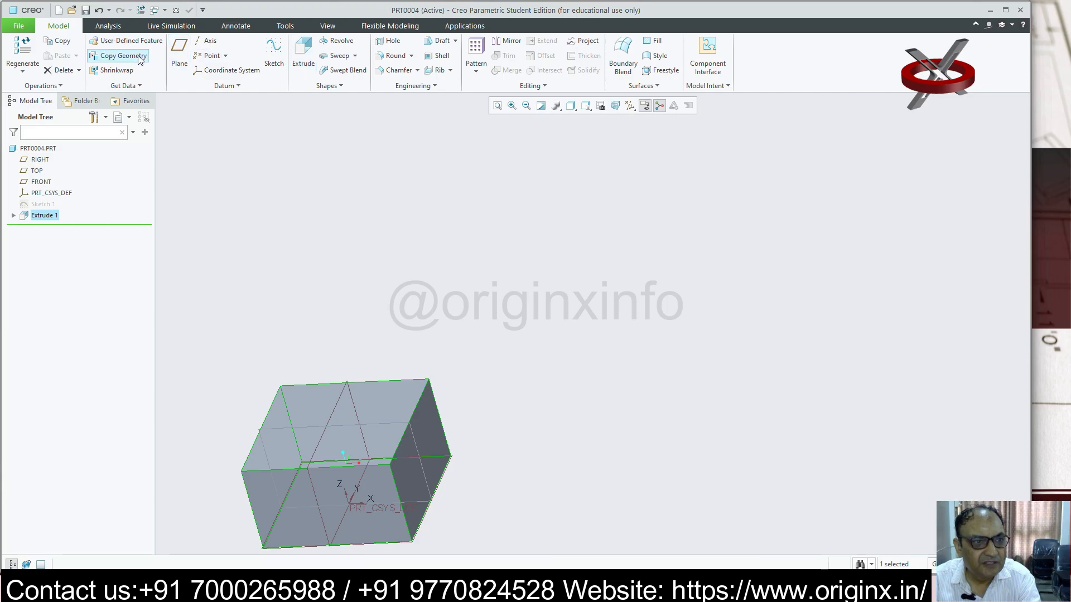
- Create a datum plane offset 25 from the block's upper face
{"action": "left_click", "coordinate": [179, 53]}
{"action": "left_click", "coordinate": [382, 405]}
{"action": "left_click", "coordinate": [381, 402]}
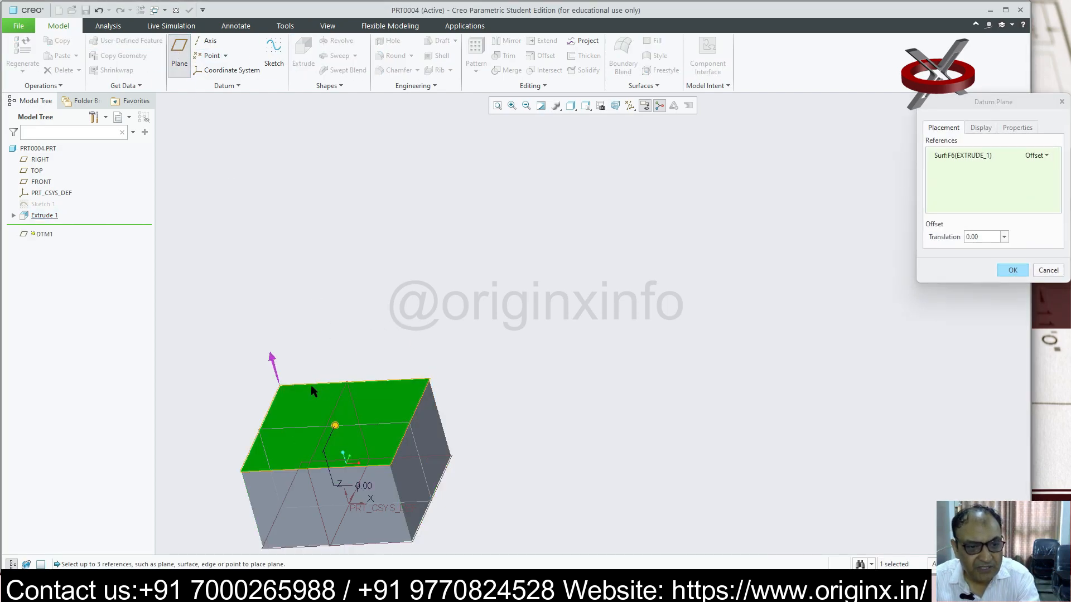
{"action": "left_click_drag", "start_coordinate": [990, 238], "coordinate": [919, 245]}
{"action": "type", "text": "25"}
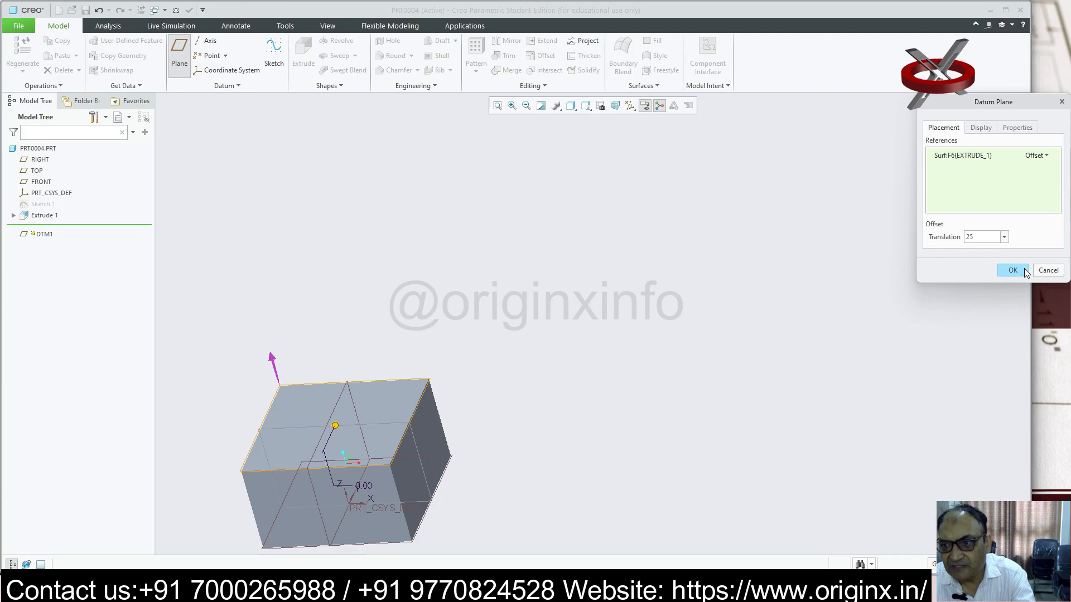
{"action": "left_click", "coordinate": [1012, 270]}
{"action": "middle_click_drag", "start_coordinate": [516, 327], "coordinate": [590, 244]}
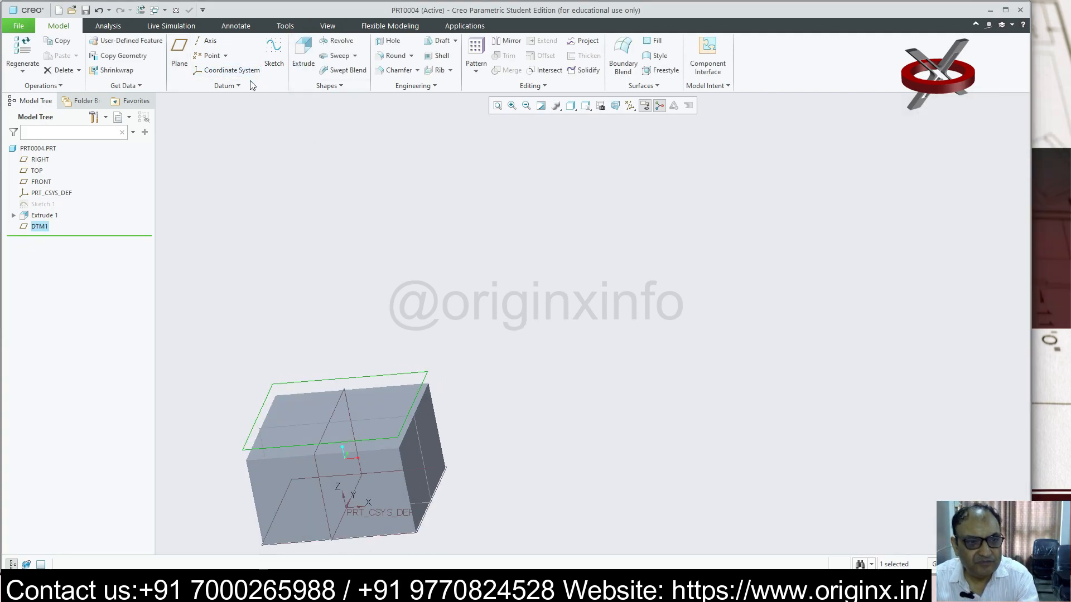
{"action": "left_click", "coordinate": [273, 52]}
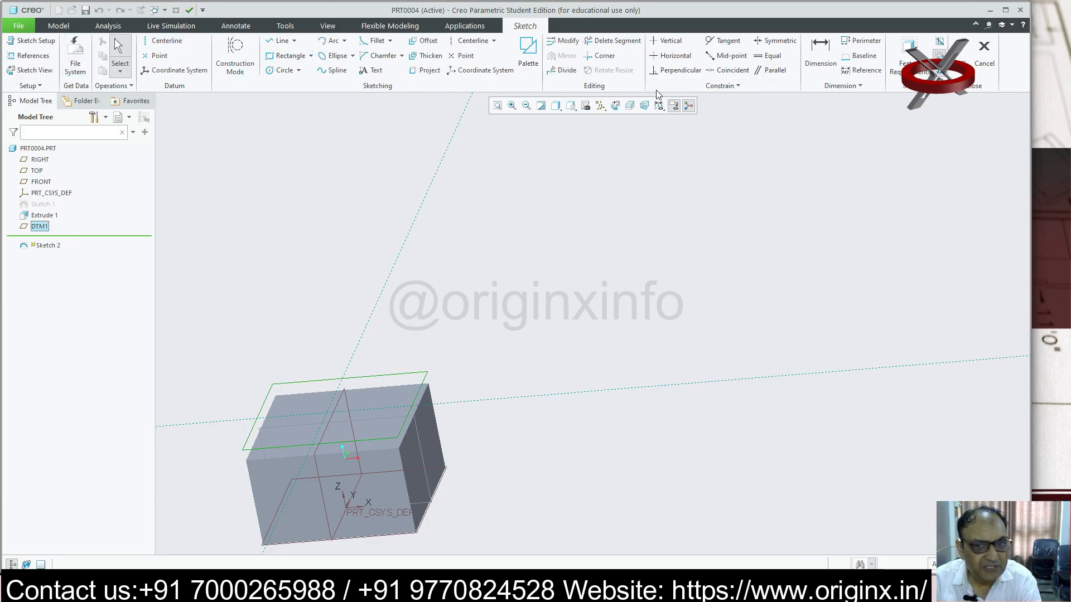
{"action": "left_click", "coordinate": [615, 106]}
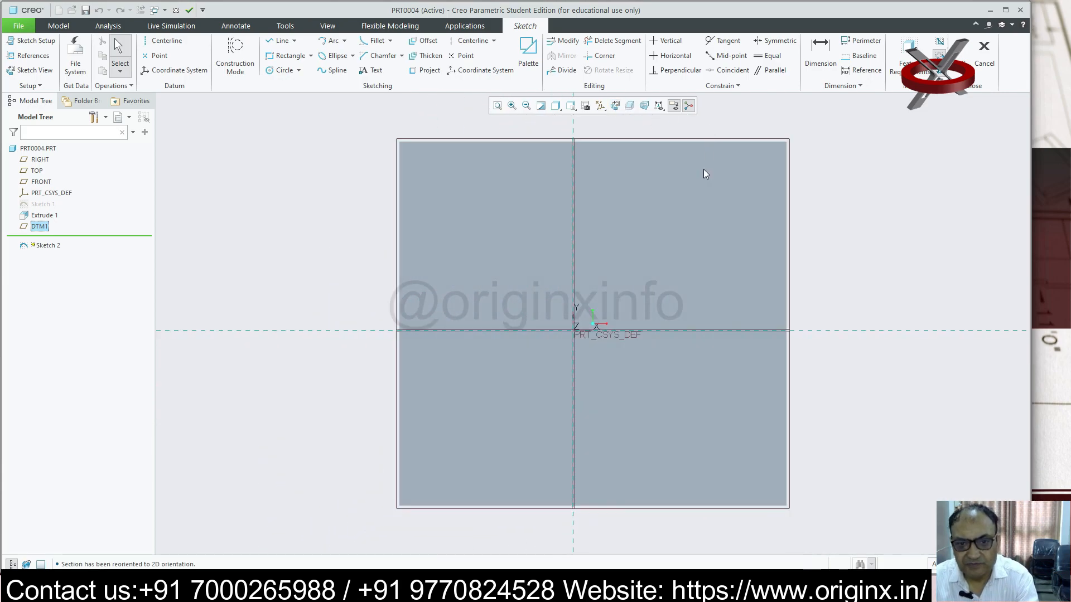
{"action": "left_click", "coordinate": [955, 53]}
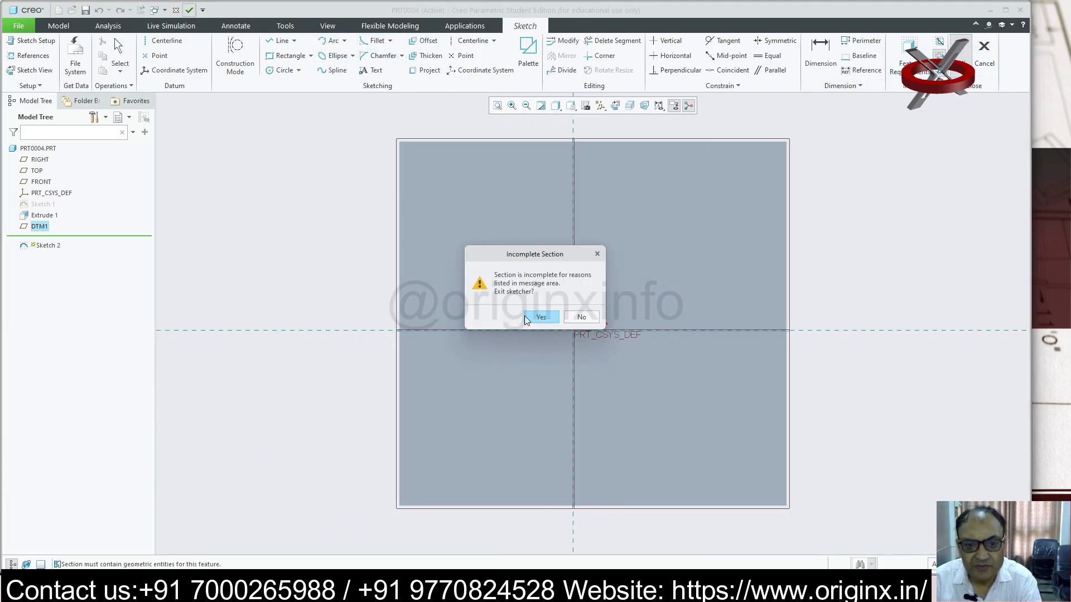
{"action": "left_click", "coordinate": [540, 313]}
- Place a simple hole of diameter 58 and depth 120.71 on DTM1, with offset references on two upper edges of the block
{"action": "left_click", "coordinate": [392, 41]}
{"action": "middle_click_drag", "start_coordinate": [625, 297], "coordinate": [614, 233]}
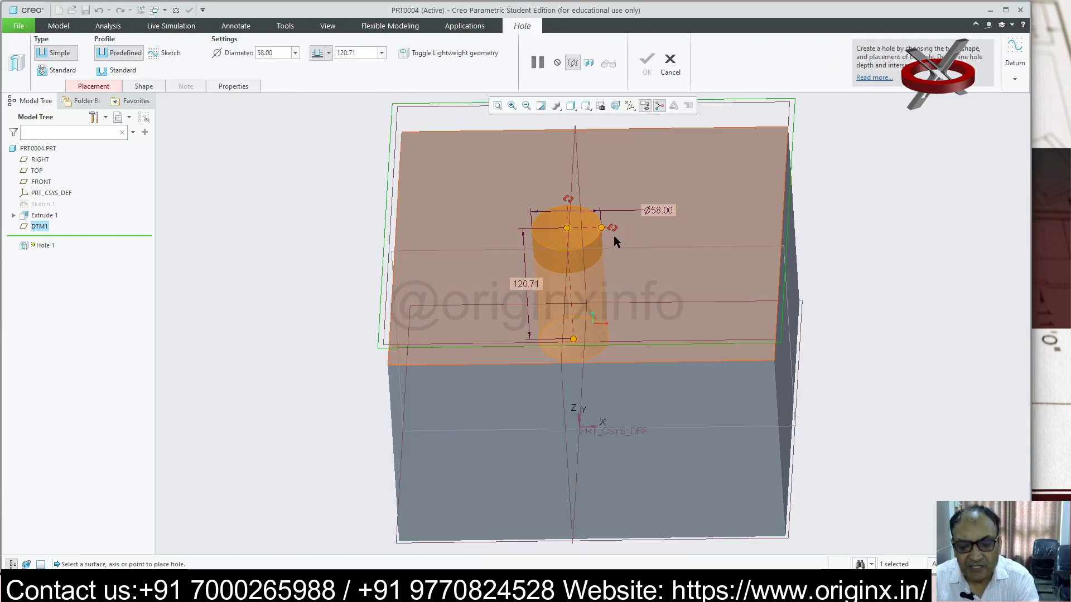
{"action": "left_click_drag", "start_coordinate": [566, 228], "coordinate": [596, 130]}
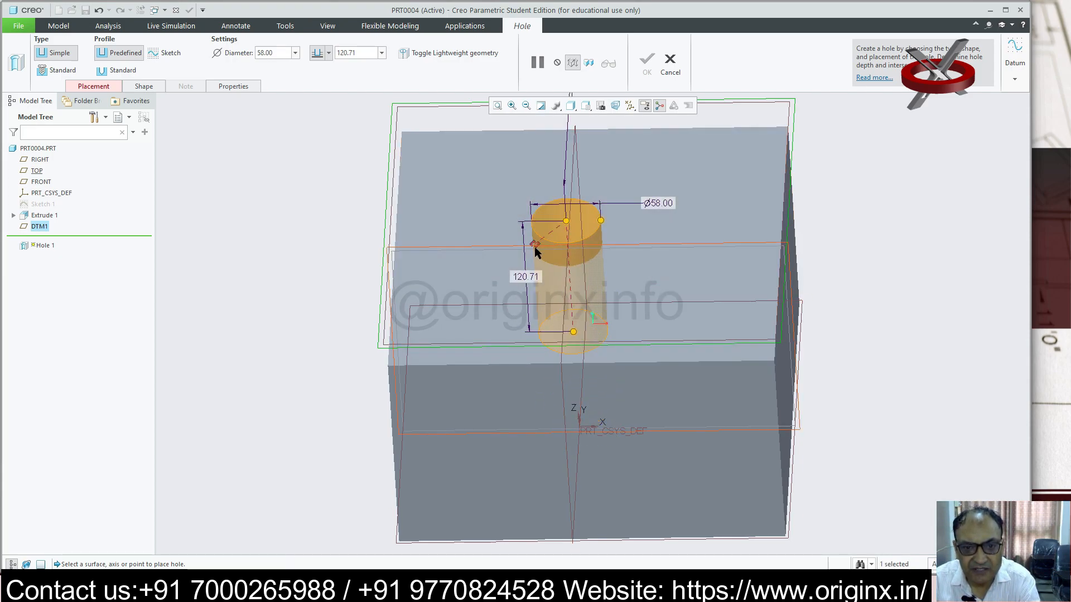
{"action": "left_click_drag", "start_coordinate": [536, 245], "coordinate": [395, 228]}
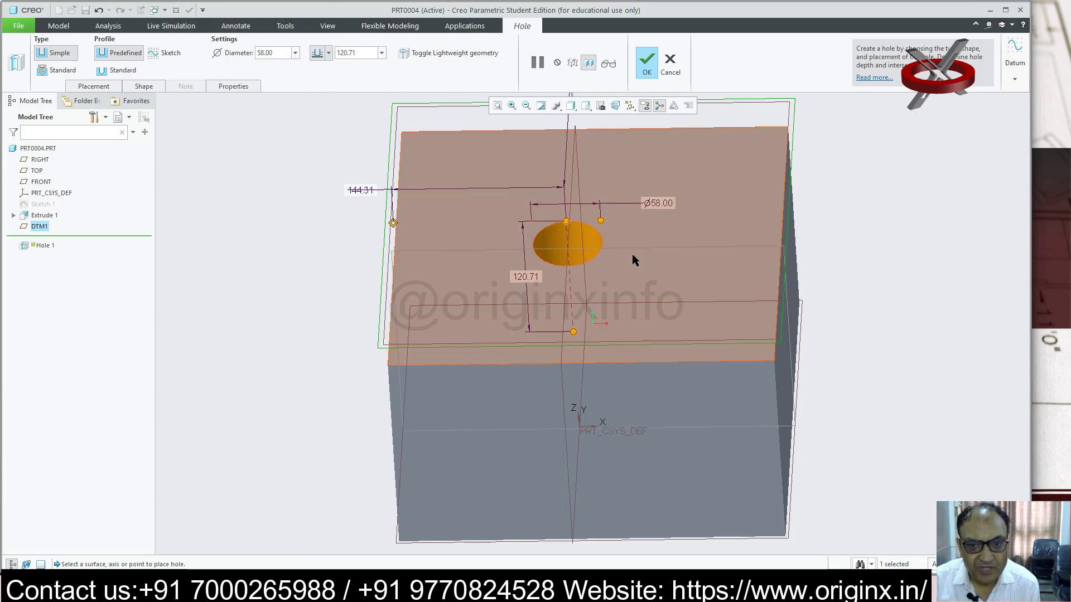
{"action": "middle_click_drag", "start_coordinate": [624, 267], "coordinate": [652, 251]}
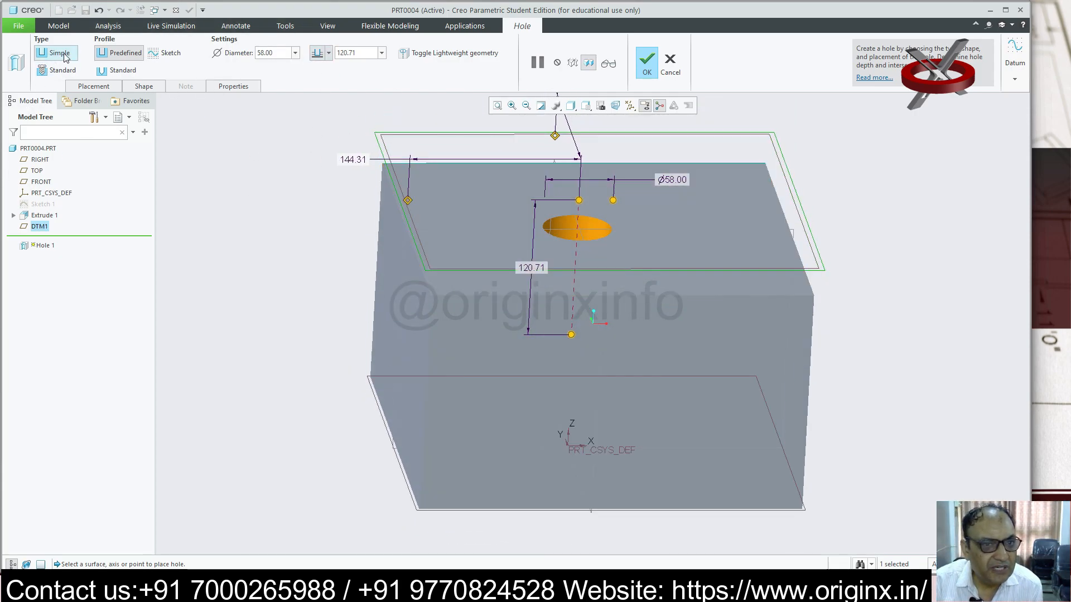
- Set the block's upper face as the hole orientation reference
{"action": "left_click", "coordinate": [92, 88]}
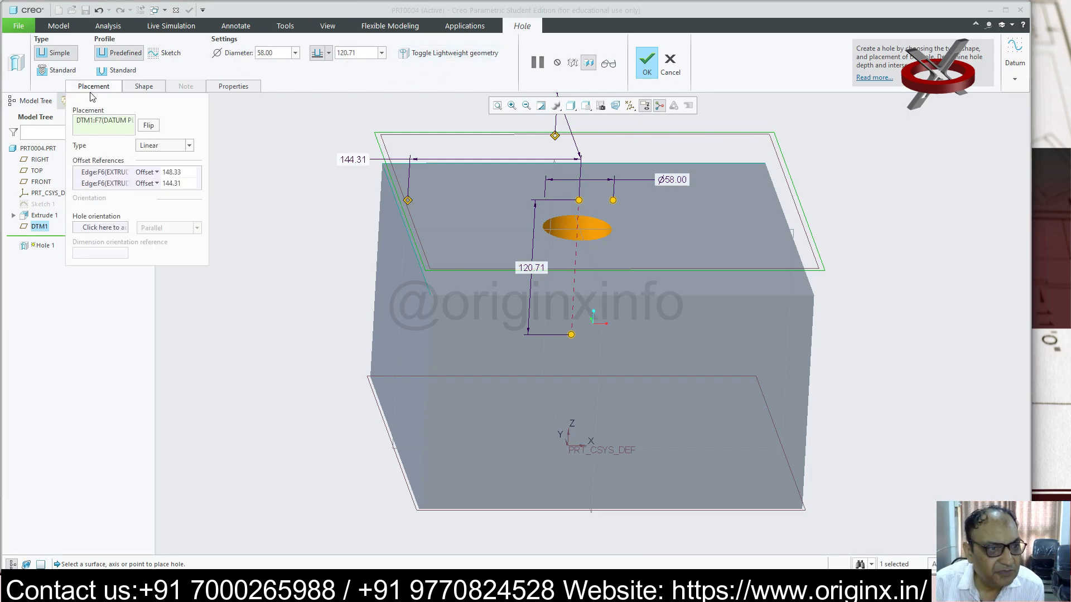
{"action": "left_click", "coordinate": [105, 228]}
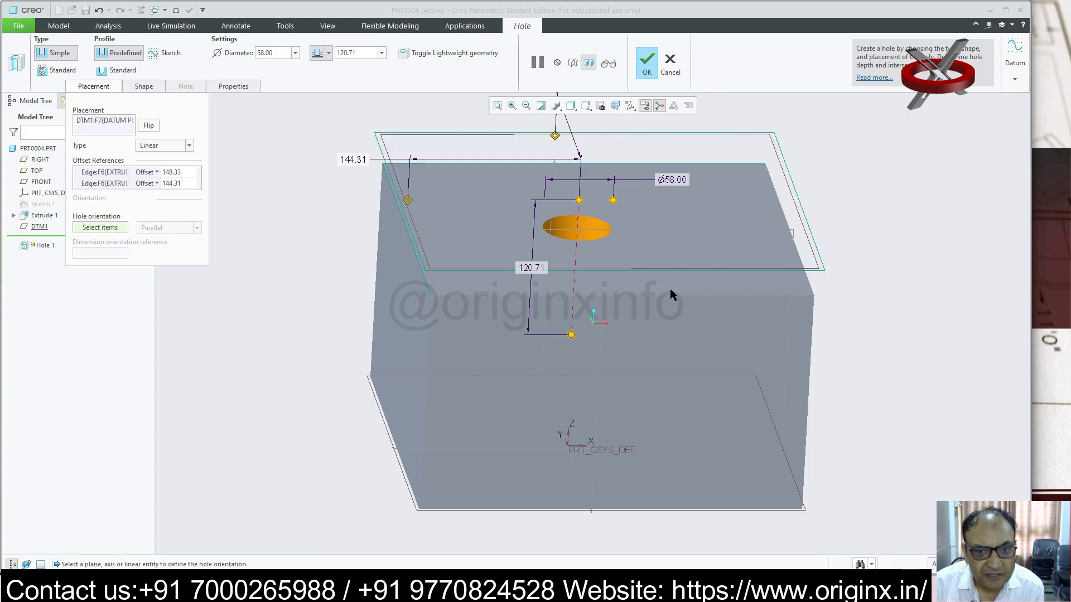
{"action": "left_click", "coordinate": [37, 227]}
{"action": "middle_click_drag", "start_coordinate": [641, 234], "coordinate": [660, 227]}
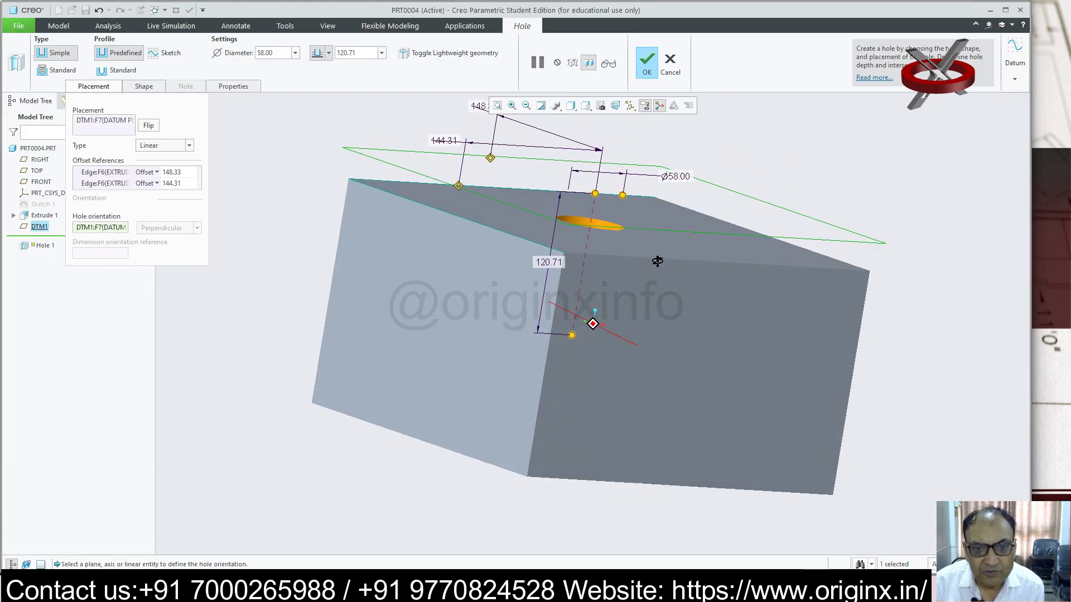
{"action": "left_click", "coordinate": [511, 225]}
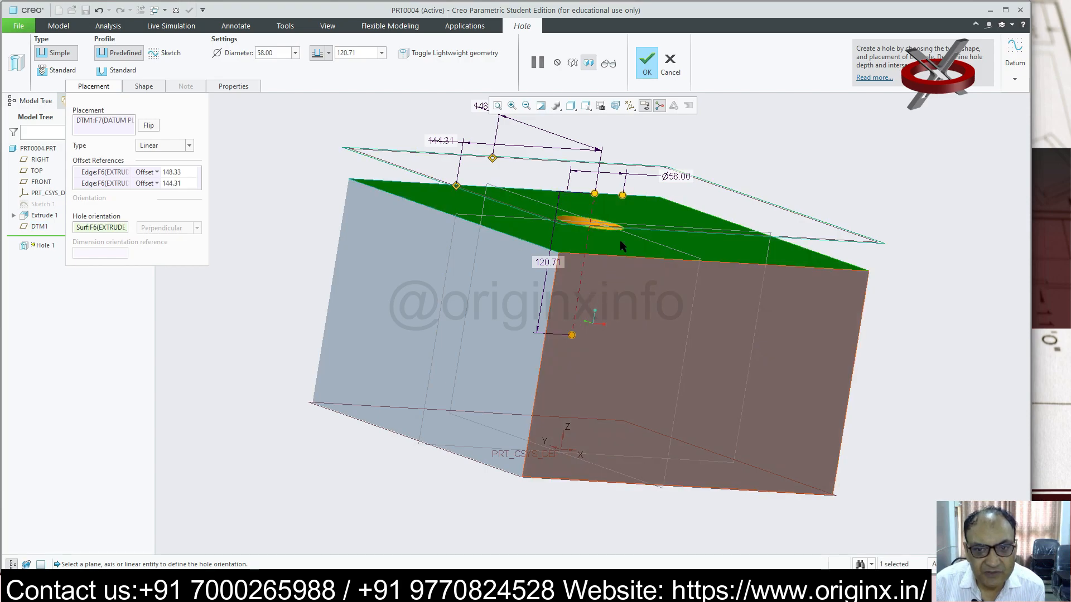
- Move the hole to offsets of about 196 and 114.5 from its reference edges, and finish the hole feature
{"action": "mouse_move", "coordinate": [594, 193]}
{"action": "left_mouse_down"}
{"action": "mouse_move", "coordinate": [588, 256]}
{"action": "mouse_move", "coordinate": [598, 128]}
{"action": "mouse_move", "coordinate": [597, 220]}
{"action": "mouse_move", "coordinate": [598, 202]}
{"action": "left_mouse_up"}
{"action": "middle_click_drag", "start_coordinate": [775, 287], "coordinate": [742, 292]}
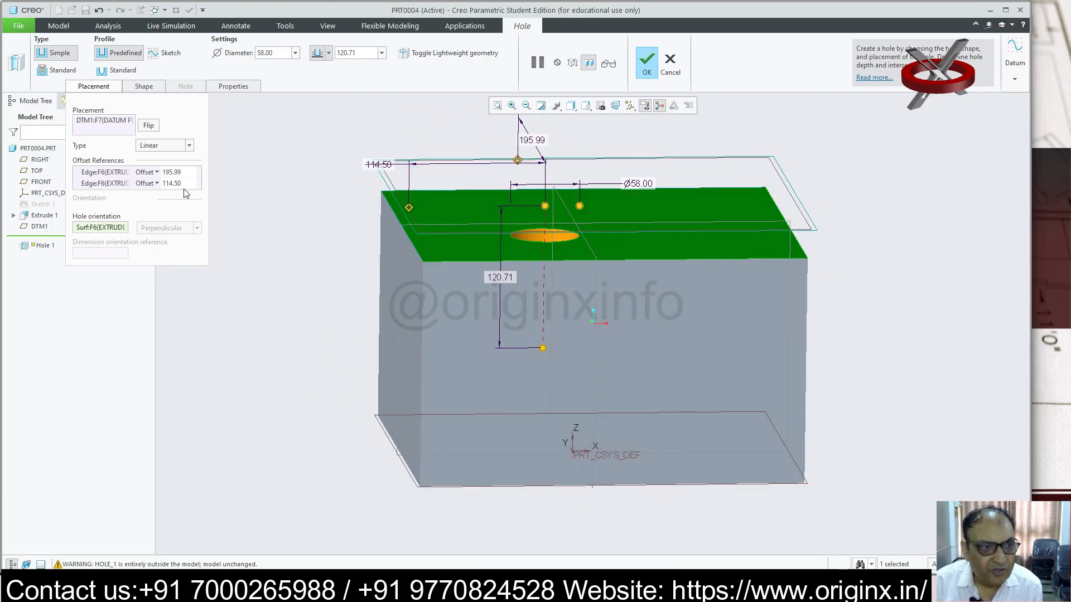
{"action": "left_click", "coordinate": [647, 61]}
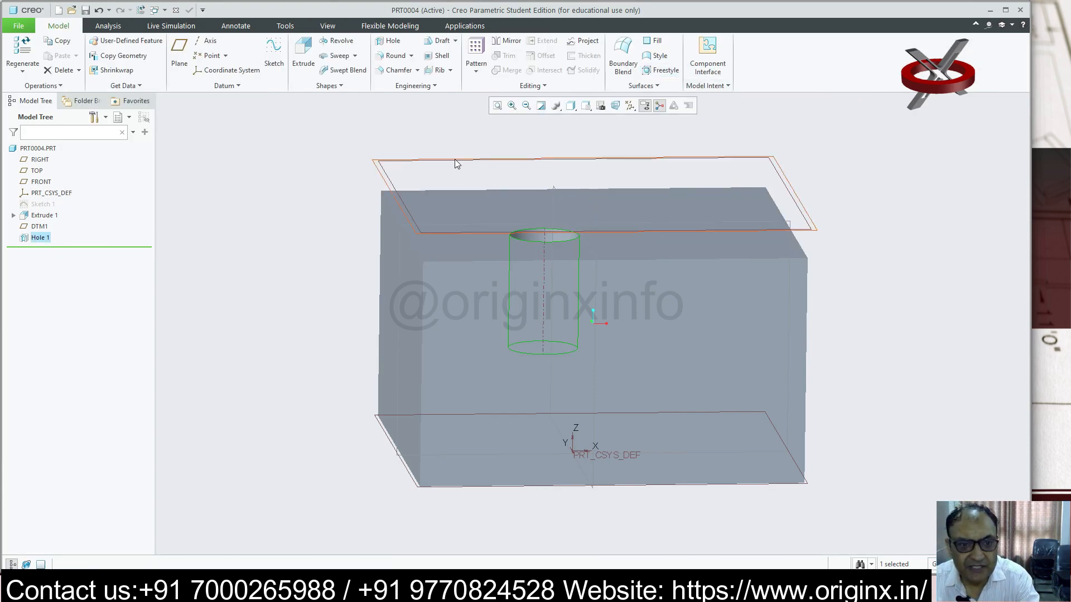
- Sketch a corner rectangle around the origin on DTM1, wider than it is high, and finish the sketch
{"action": "left_click", "coordinate": [418, 161]}
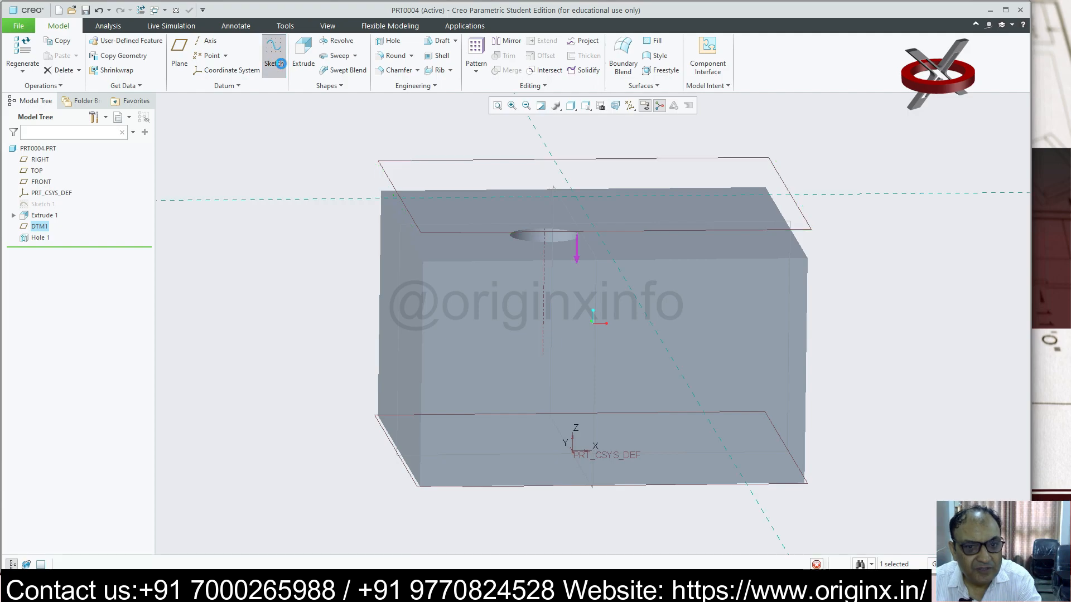
{"action": "left_click", "coordinate": [274, 53]}
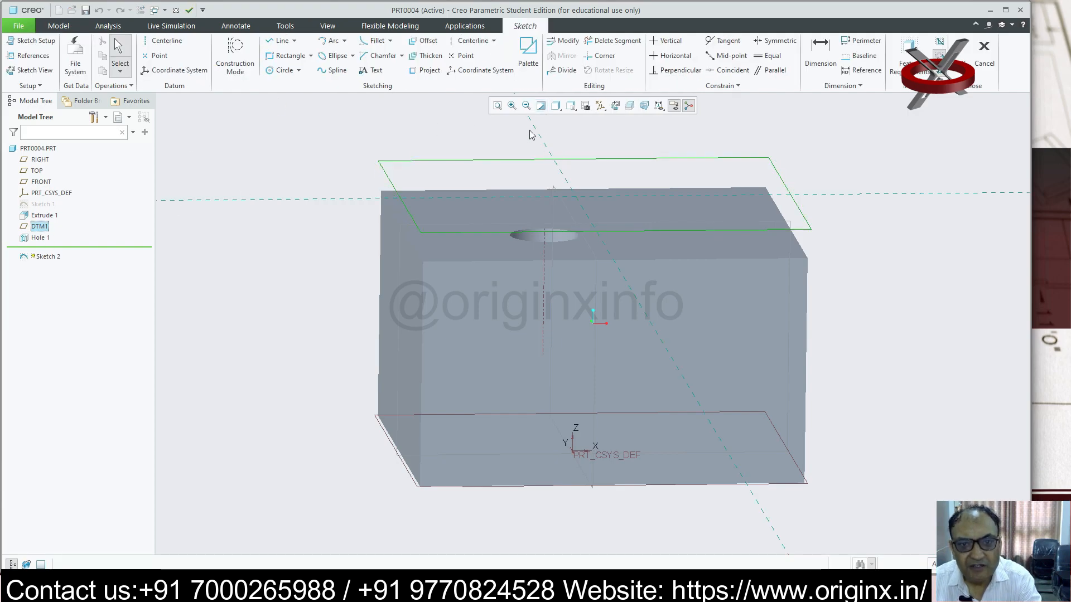
{"action": "left_click", "coordinate": [614, 105]}
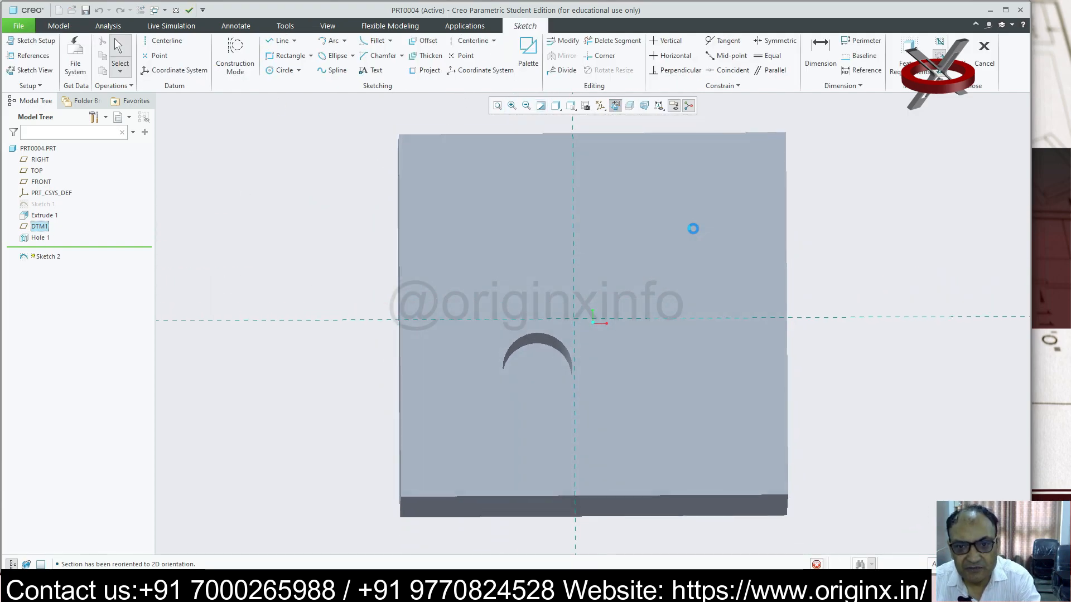
{"action": "left_click", "coordinate": [288, 56]}
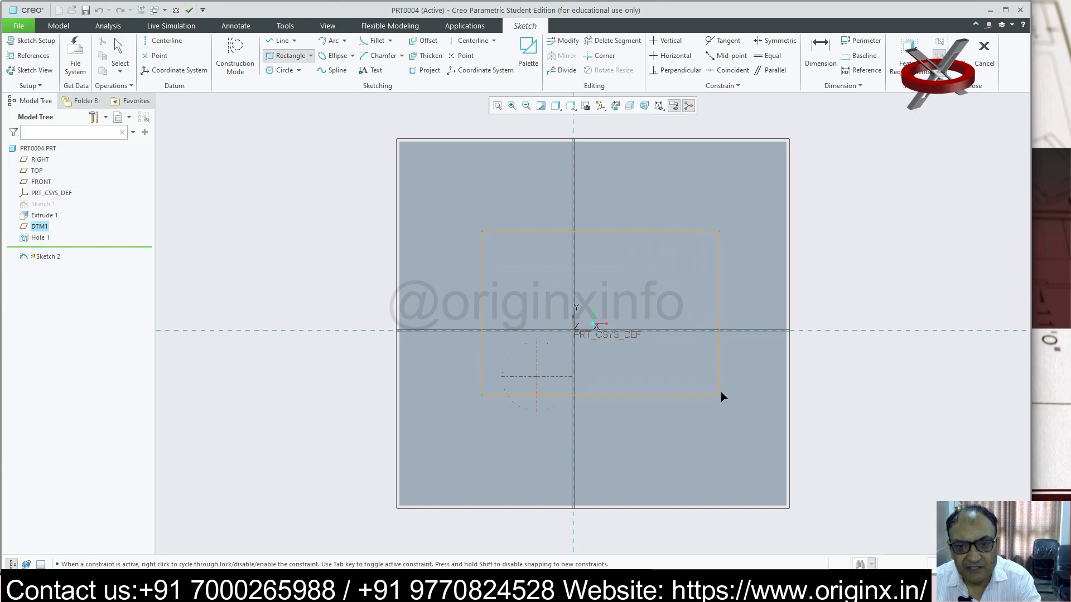
{"action": "left_click", "coordinate": [957, 50]}
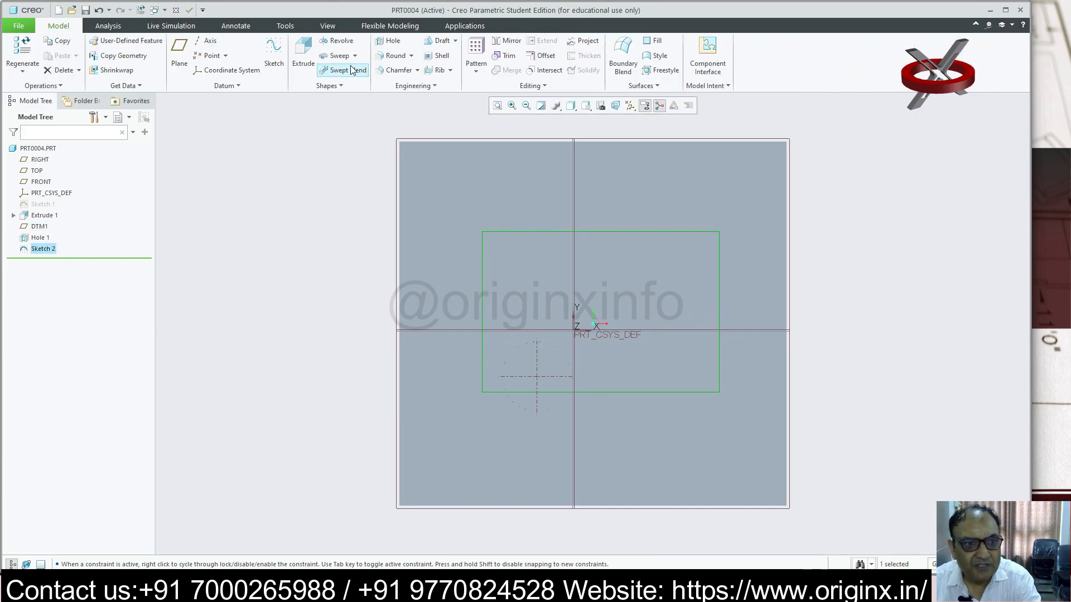
{"action": "left_click", "coordinate": [300, 57]}
{"action": "mouse_move", "coordinate": [802, 246]}
{"action": "middle_mouse_down"}
{"action": "mouse_move", "coordinate": [808, 203]}
{"action": "mouse_move", "coordinate": [808, 217]}
{"action": "middle_mouse_up"}
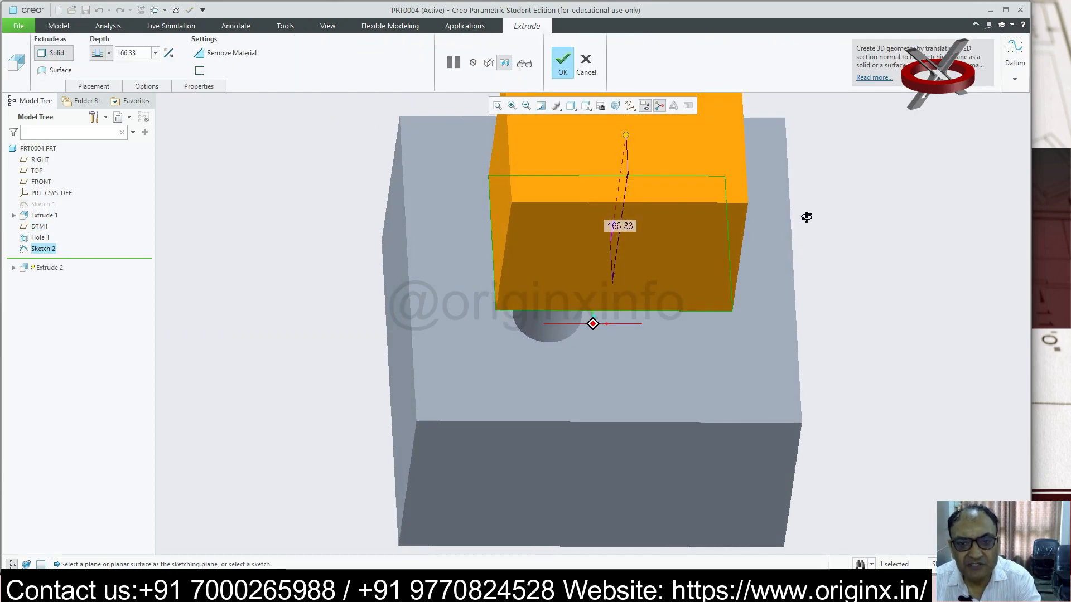
{"action": "left_click_drag", "start_coordinate": [626, 136], "coordinate": [607, 193]}
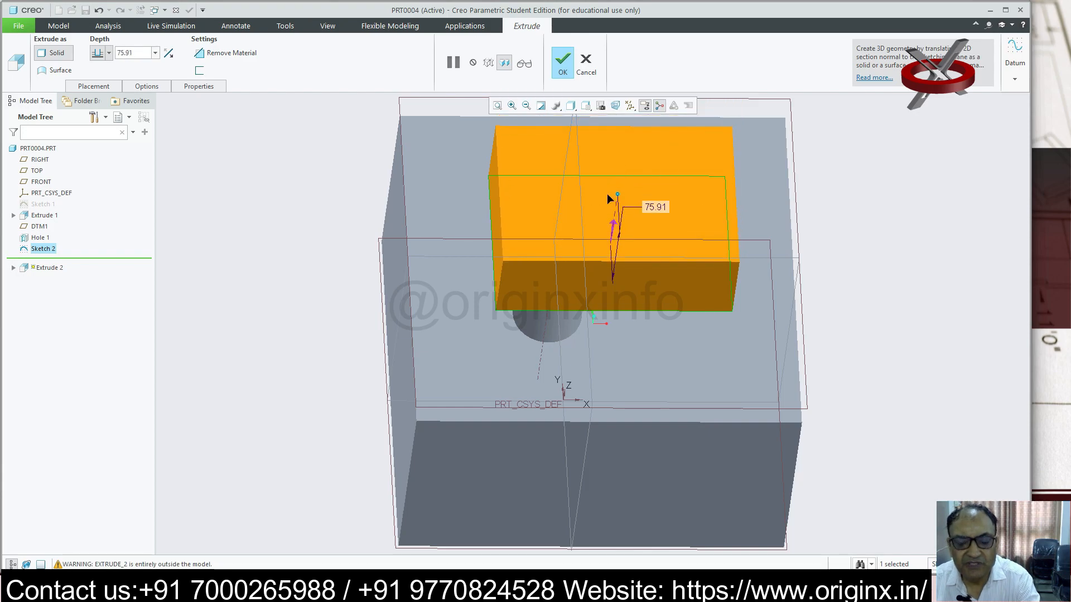
{"action": "mouse_move", "coordinate": [839, 292]}
{"action": "middle_mouse_down"}
{"action": "mouse_move", "coordinate": [859, 273]}
{"action": "mouse_move", "coordinate": [818, 289]}
{"action": "middle_mouse_up"}
{"action": "key", "text": "Escape"}
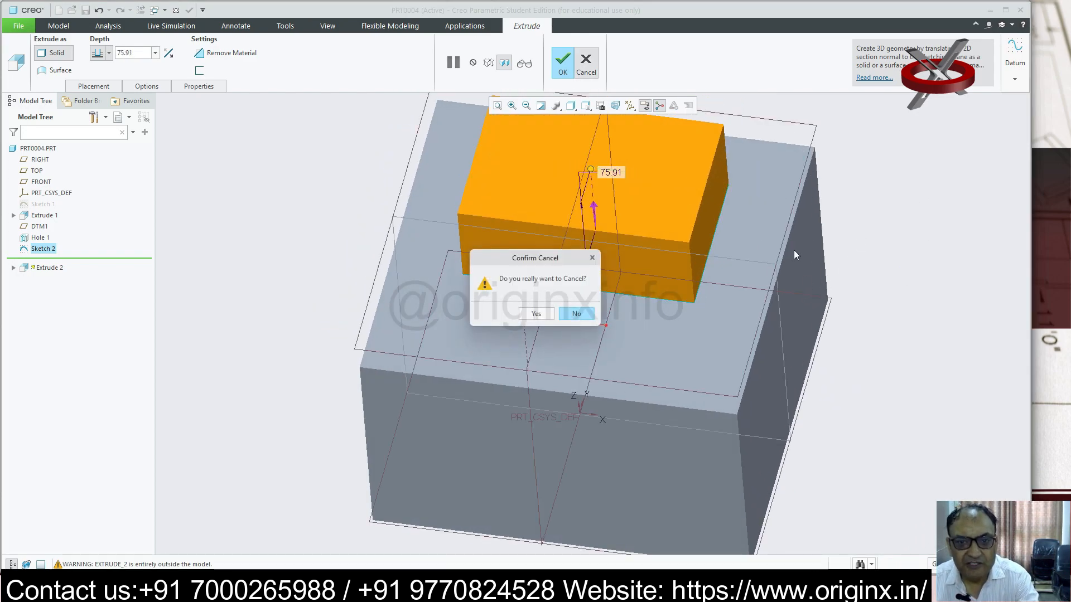
{"action": "left_click", "coordinate": [535, 315]}
- Extrude the rectangle sketch to a solid about 77.78 high on the base block, and finish the extrusion
{"action": "middle_click_drag", "start_coordinate": [644, 266], "coordinate": [692, 254]}
{"action": "left_click", "coordinate": [303, 59]}
{"action": "scroll", "coordinate": [679, 258], "scroll_direction": "up", "scroll_amount": 3}
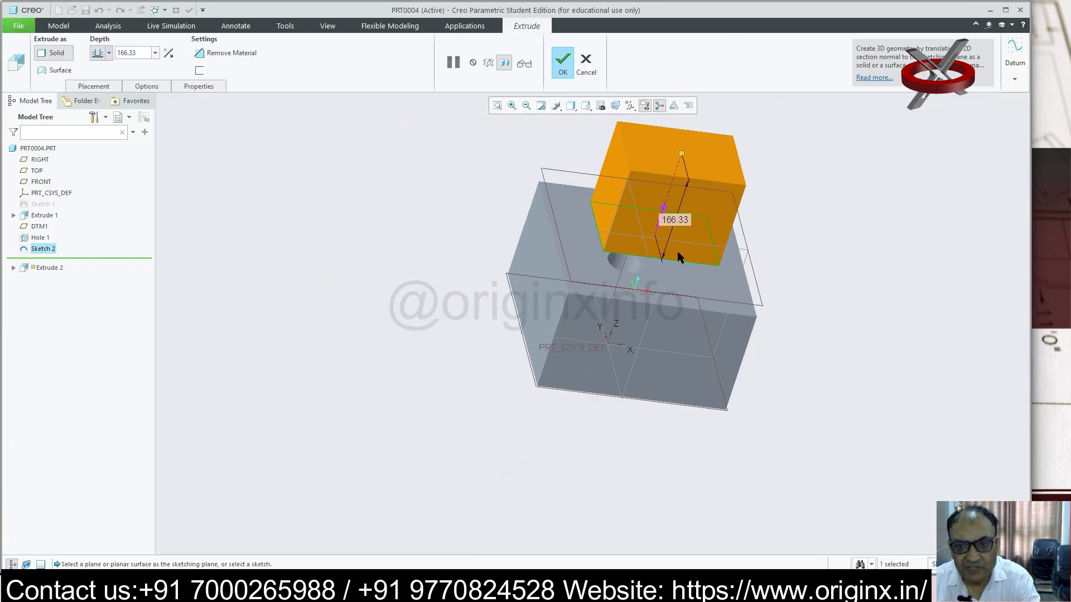
{"action": "left_click_drag", "start_coordinate": [681, 155], "coordinate": [667, 196]}
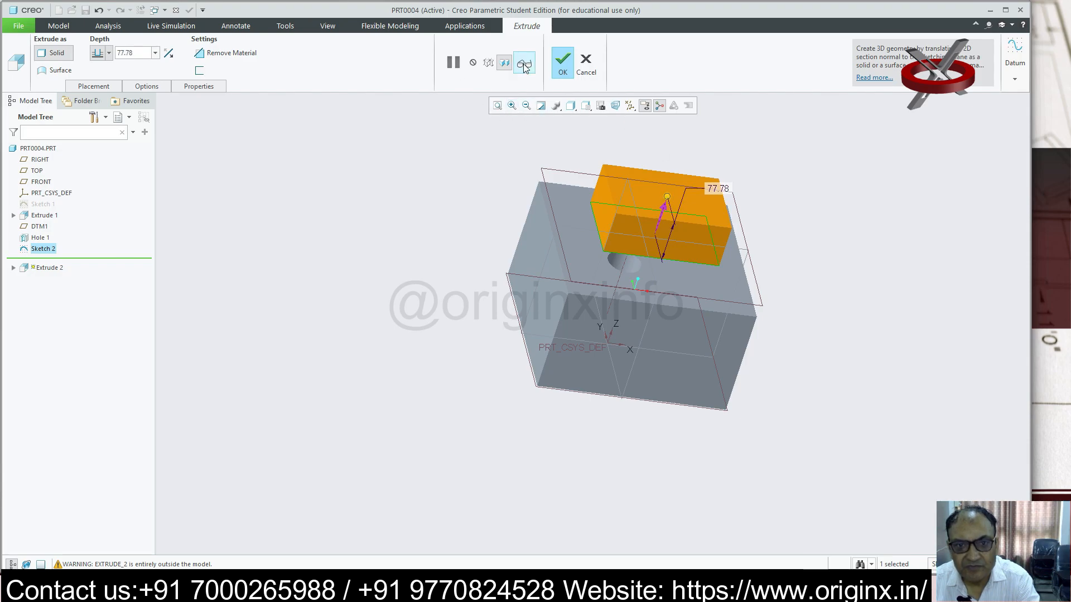
{"action": "left_click", "coordinate": [562, 60]}
{"action": "middle_click_drag", "start_coordinate": [827, 212], "coordinate": [800, 236]}
{"action": "left_click", "coordinate": [799, 236]}
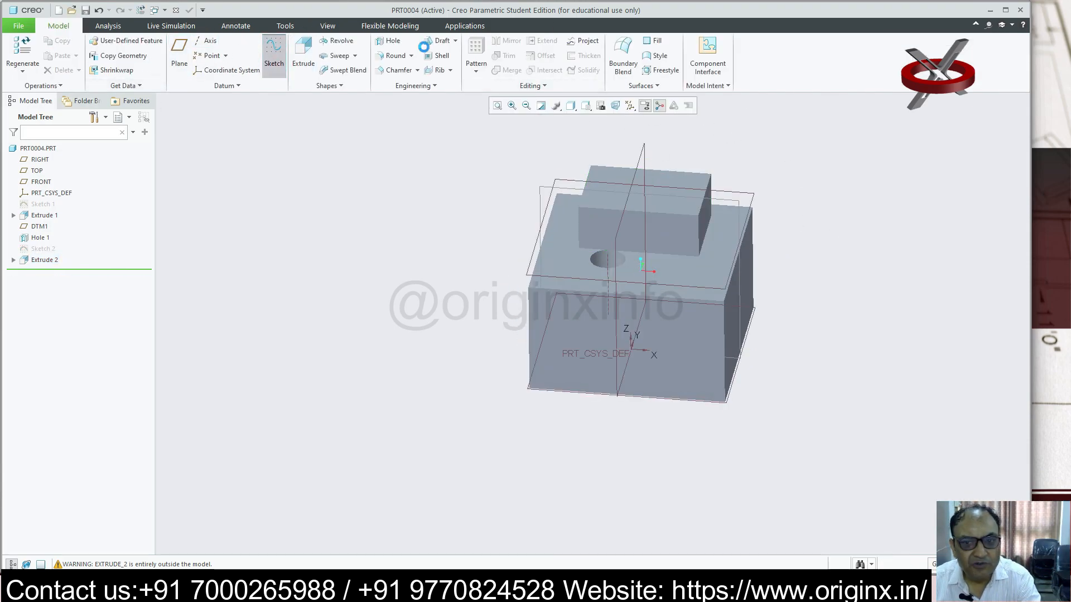
{"action": "left_click", "coordinate": [667, 176]}
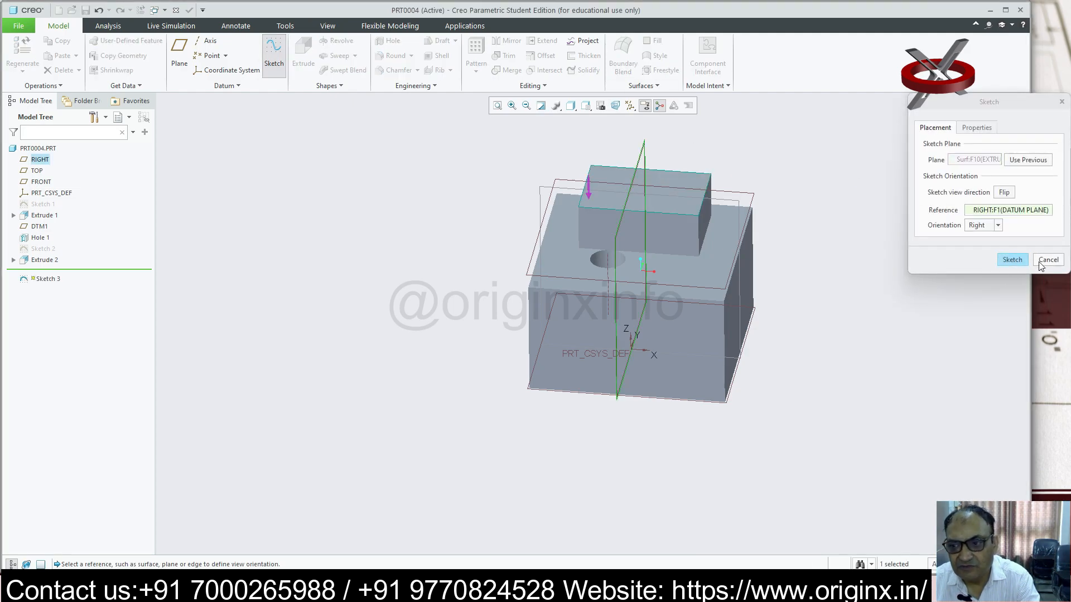
{"action": "left_click", "coordinate": [1009, 261]}
{"action": "left_click", "coordinate": [615, 106]}
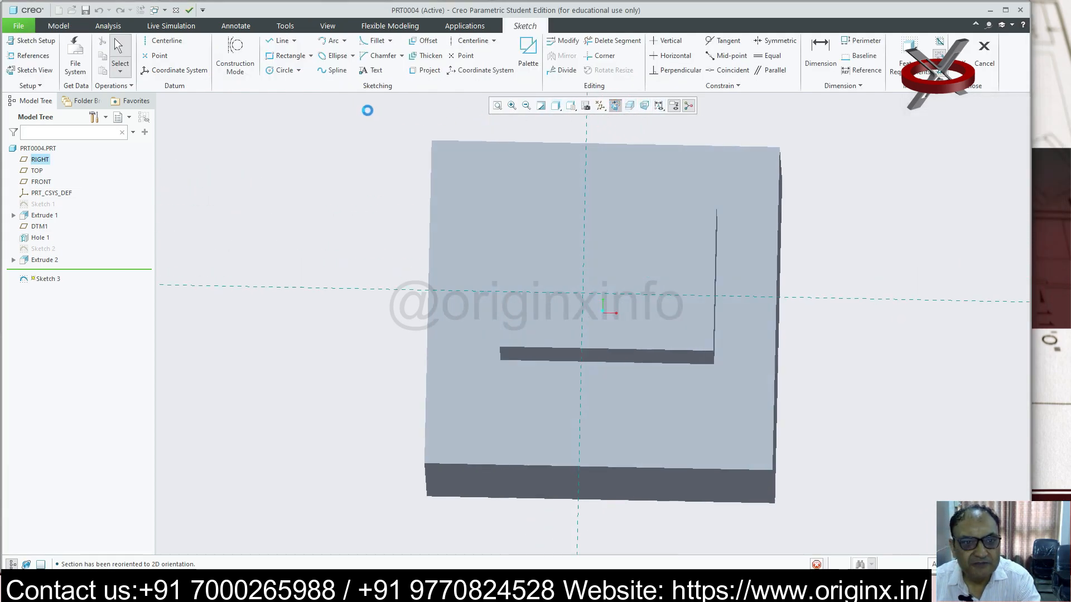
{"action": "left_click", "coordinate": [962, 56]}
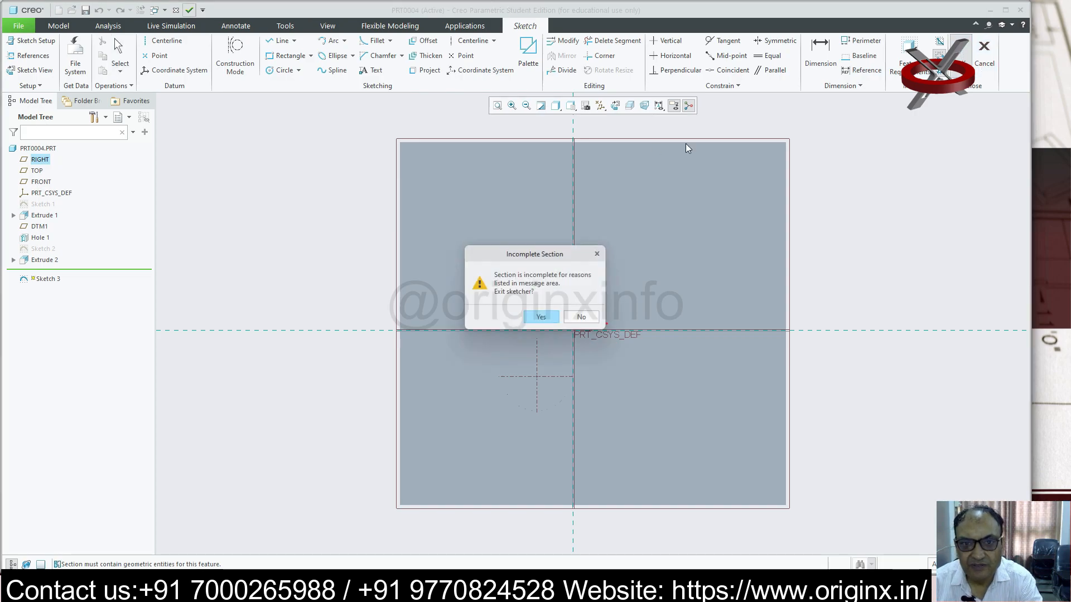
{"action": "left_click", "coordinate": [544, 316]}
- Place a simple hole of diameter 64 and depth 133 on the raised block's upper face, about 112.65 and 58.22 from two of its edges
{"action": "left_click", "coordinate": [399, 44]}
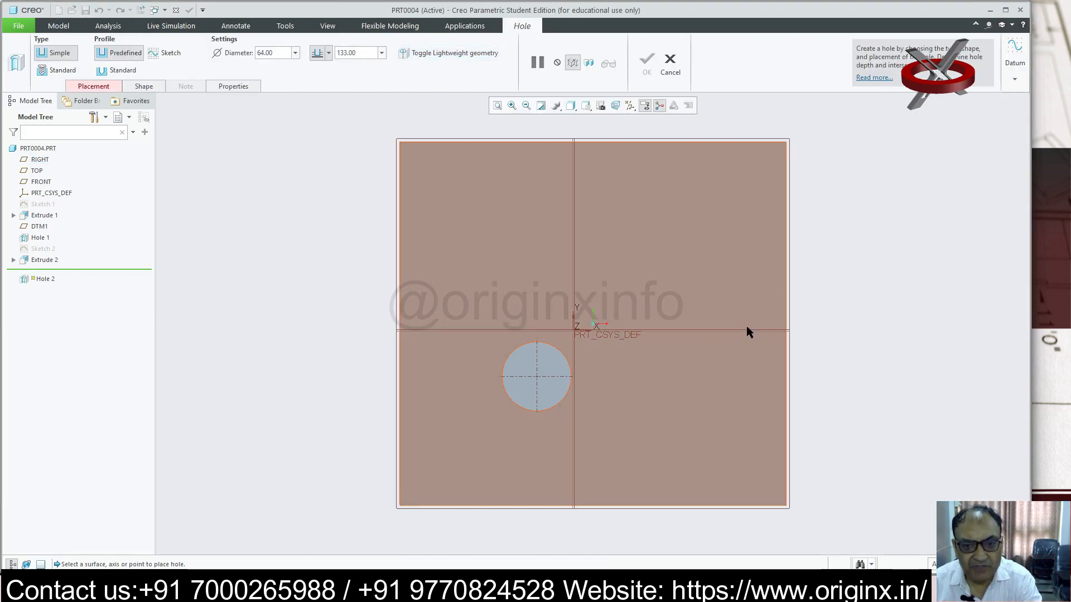
{"action": "left_click", "coordinate": [614, 318]}
{"action": "middle_click_drag", "start_coordinate": [614, 318], "coordinate": [636, 287]}
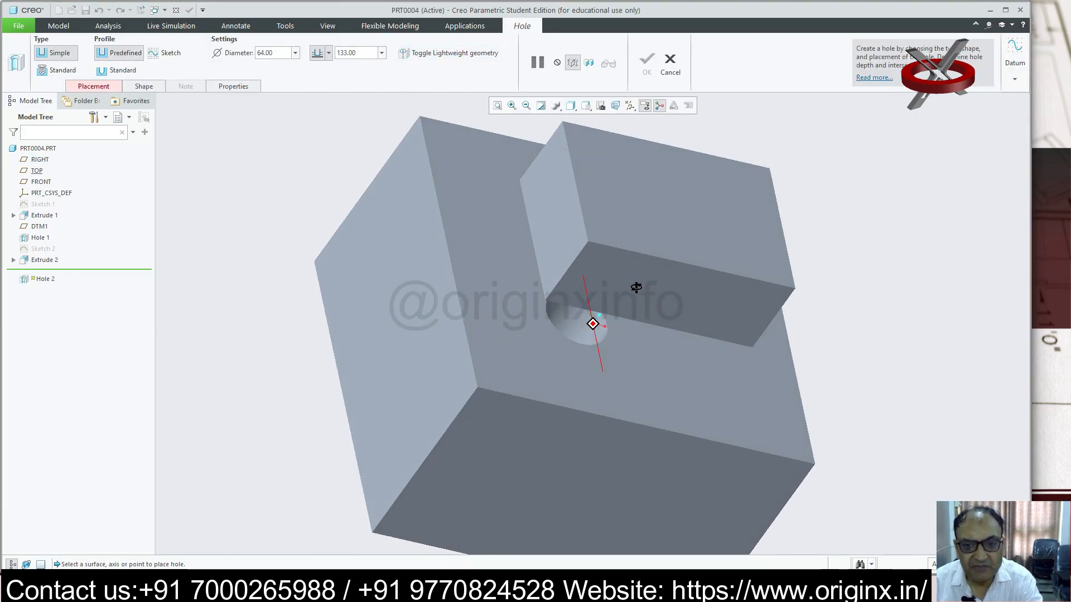
{"action": "left_click", "coordinate": [692, 200]}
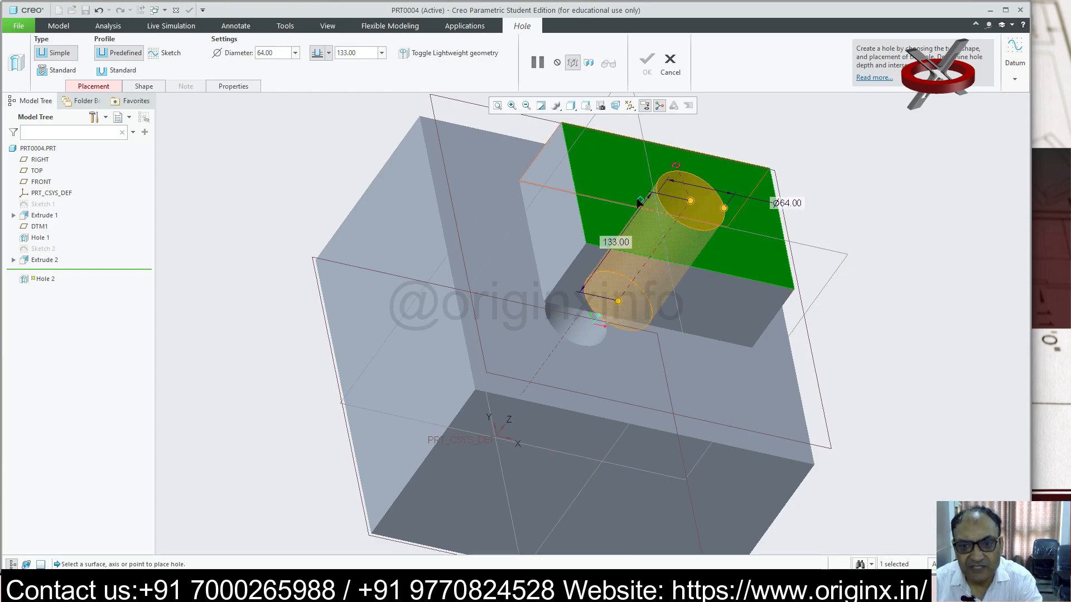
{"action": "left_click_drag", "start_coordinate": [584, 191], "coordinate": [676, 149]}
{"action": "middle_click_drag", "start_coordinate": [827, 218], "coordinate": [831, 313]}
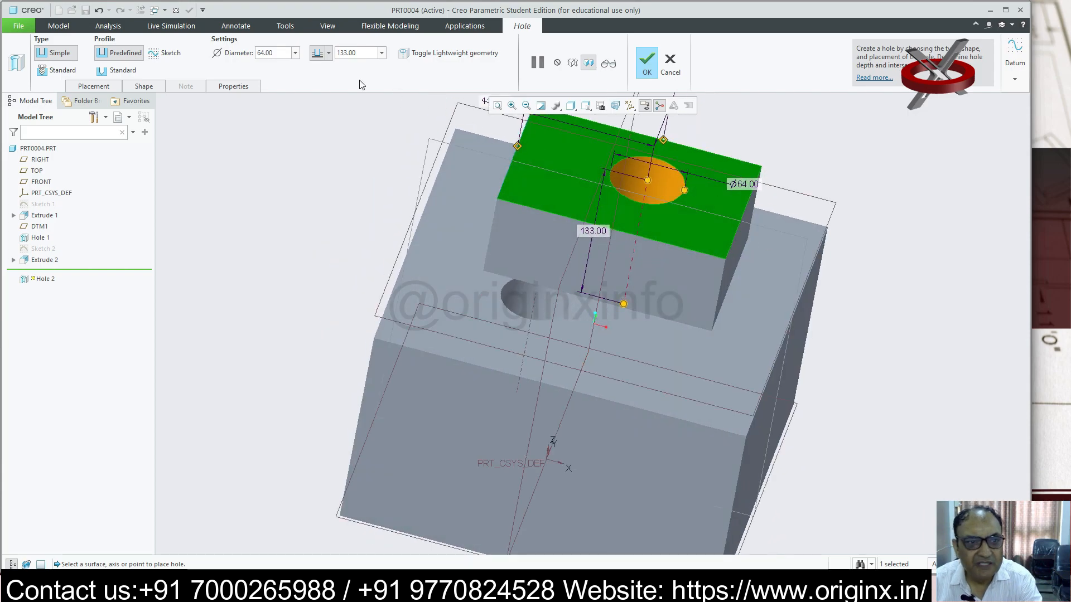
- Set the hole's depth to the next surface and use the base block's upper face as the hole orientation reference
{"action": "left_click", "coordinate": [94, 86]}
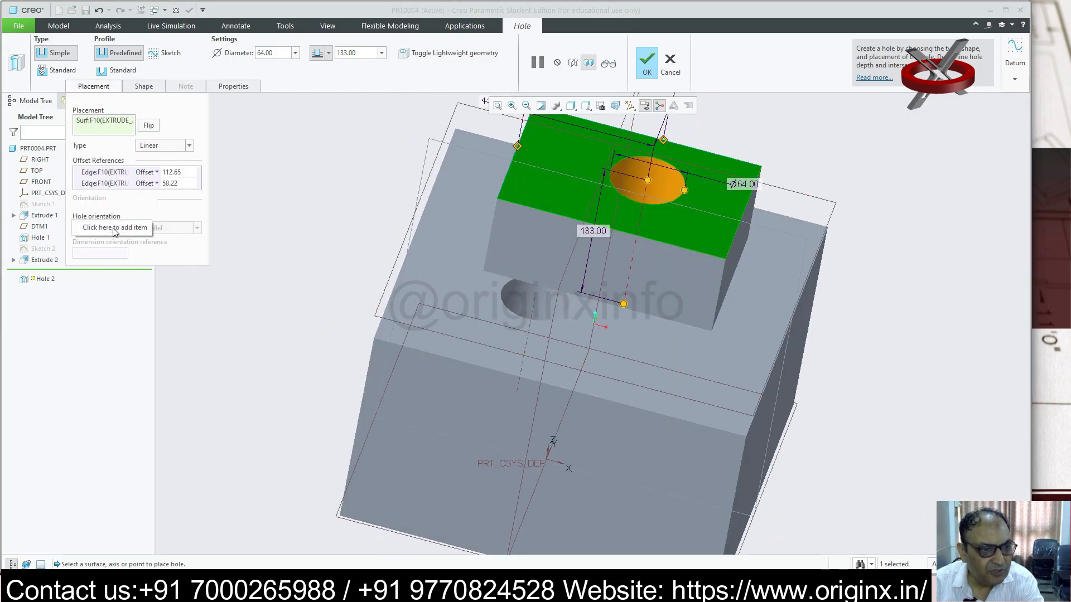
{"action": "left_click", "coordinate": [100, 228]}
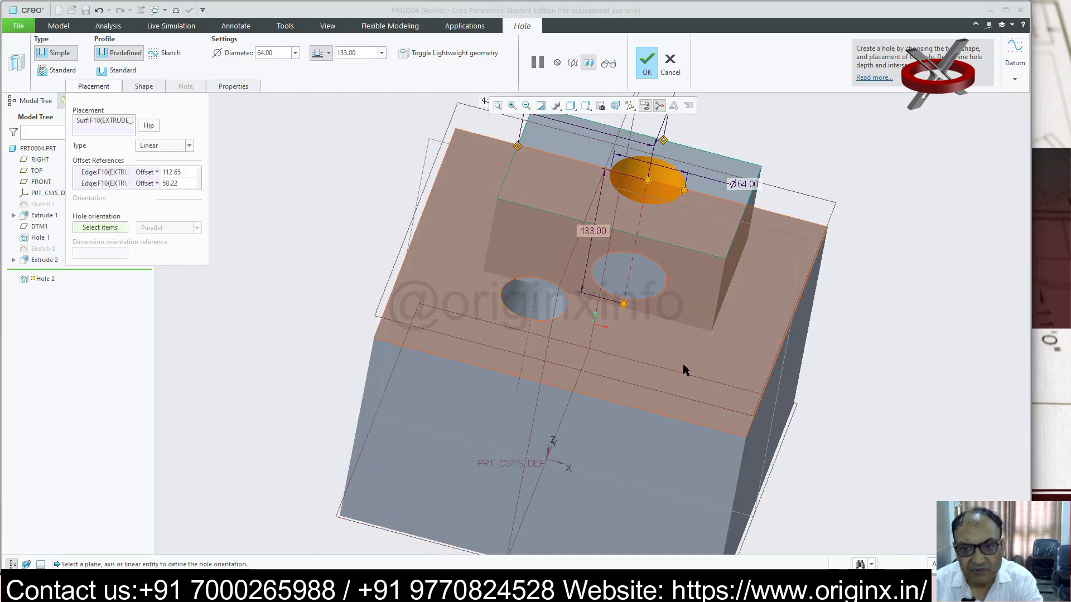
{"action": "middle_click_drag", "start_coordinate": [694, 380], "coordinate": [691, 313]}
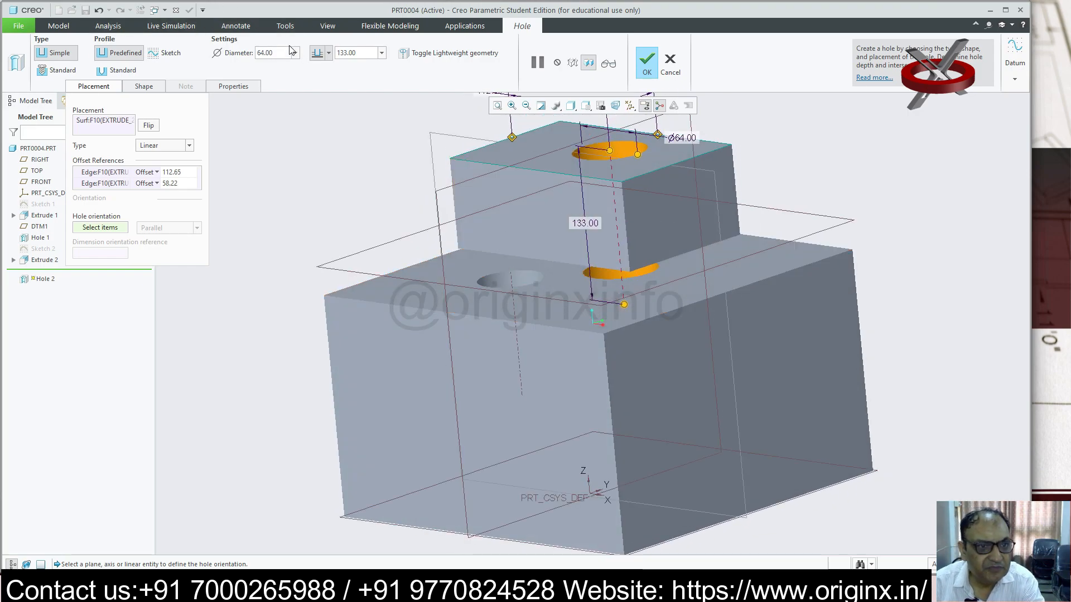
{"action": "left_click", "coordinate": [329, 53]}
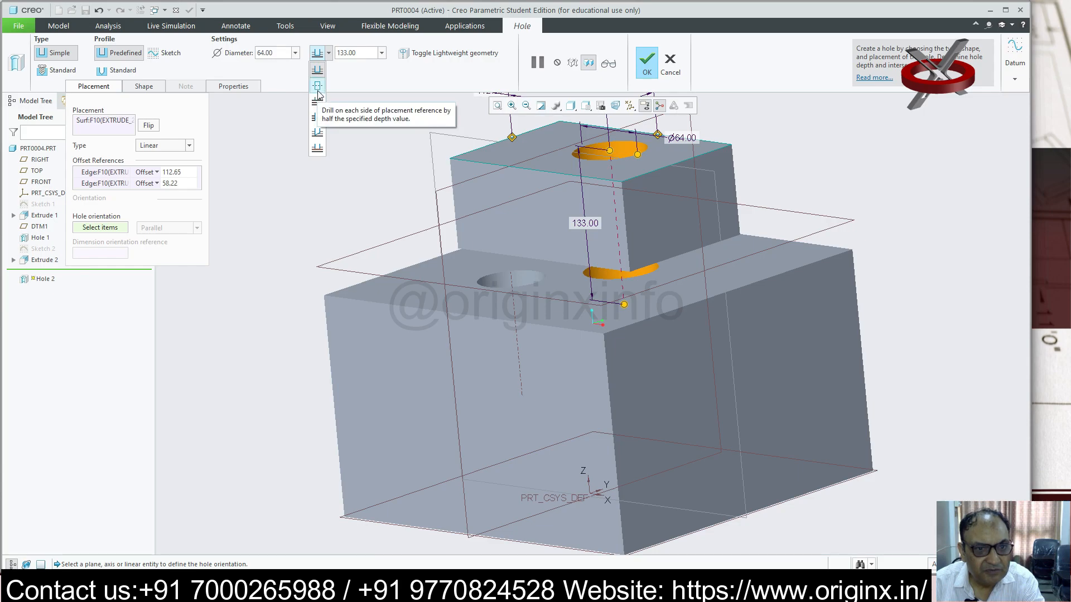
{"action": "left_click", "coordinate": [317, 106]}
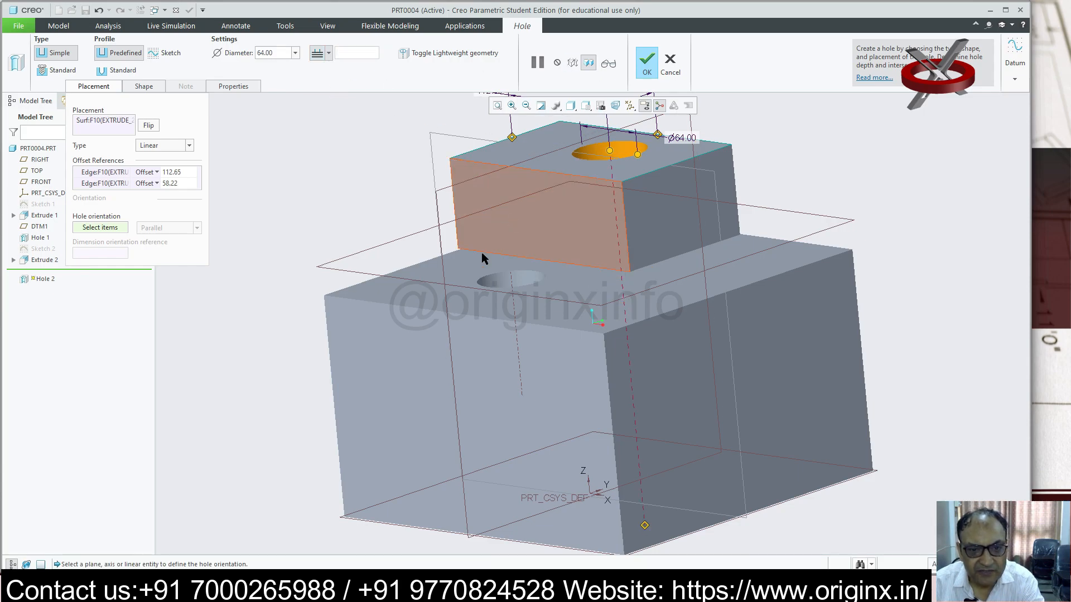
{"action": "left_click", "coordinate": [429, 293]}
{"action": "mouse_move", "coordinate": [865, 323]}
{"action": "middle_mouse_down"}
{"action": "mouse_move", "coordinate": [892, 306]}
{"action": "mouse_move", "coordinate": [847, 251]}
{"action": "mouse_move", "coordinate": [775, 199]}
{"action": "mouse_move", "coordinate": [773, 229]}
{"action": "mouse_move", "coordinate": [674, 217]}
{"action": "mouse_move", "coordinate": [736, 201]}
{"action": "mouse_move", "coordinate": [744, 213]}
{"action": "middle_mouse_up"}
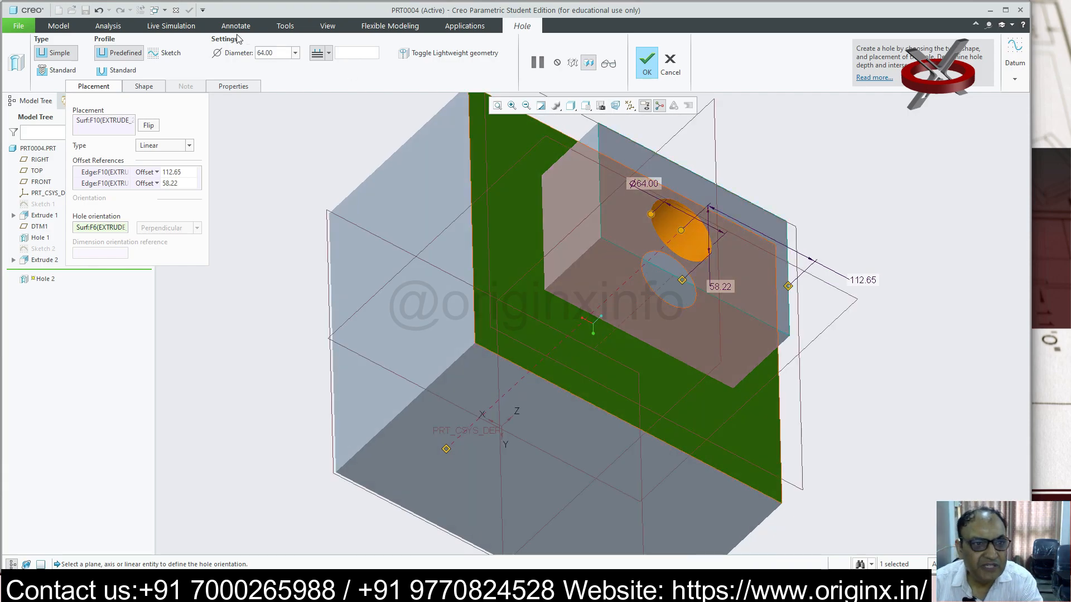
- Set the hole's depth to Through All, switch its profile to Standard, and review its shape settings
{"action": "left_click", "coordinate": [329, 53]}
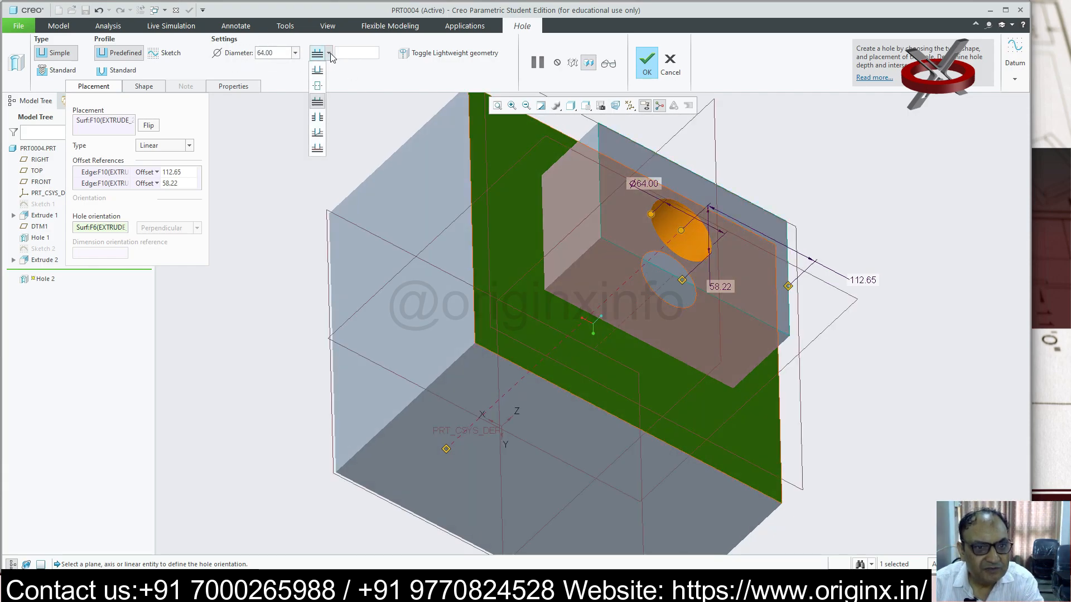
{"action": "left_click", "coordinate": [320, 118]}
{"action": "middle_click_drag", "start_coordinate": [678, 306], "coordinate": [729, 260]}
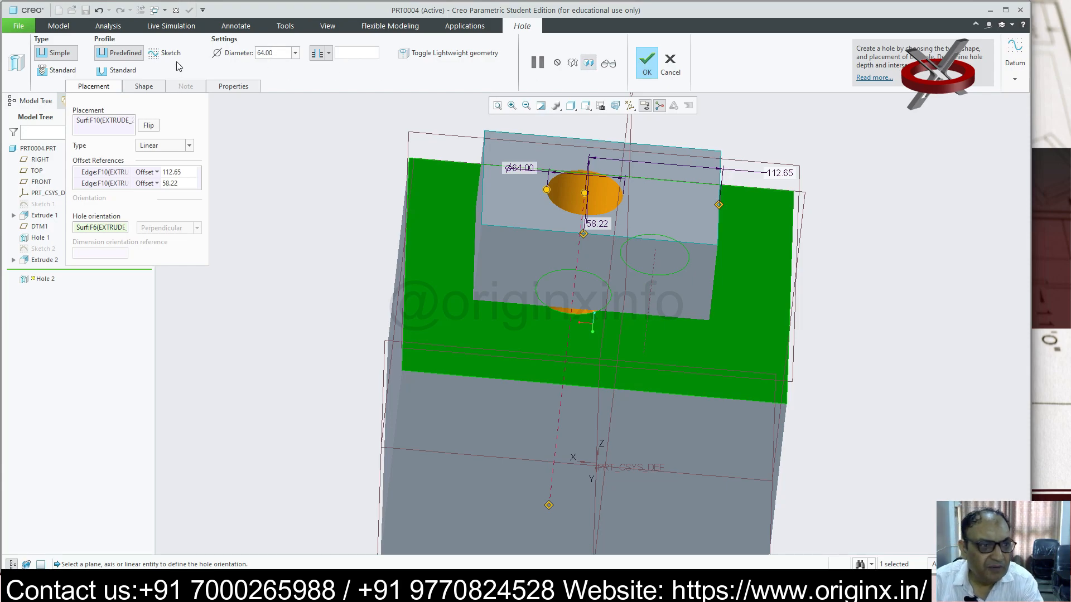
{"action": "left_click", "coordinate": [119, 70]}
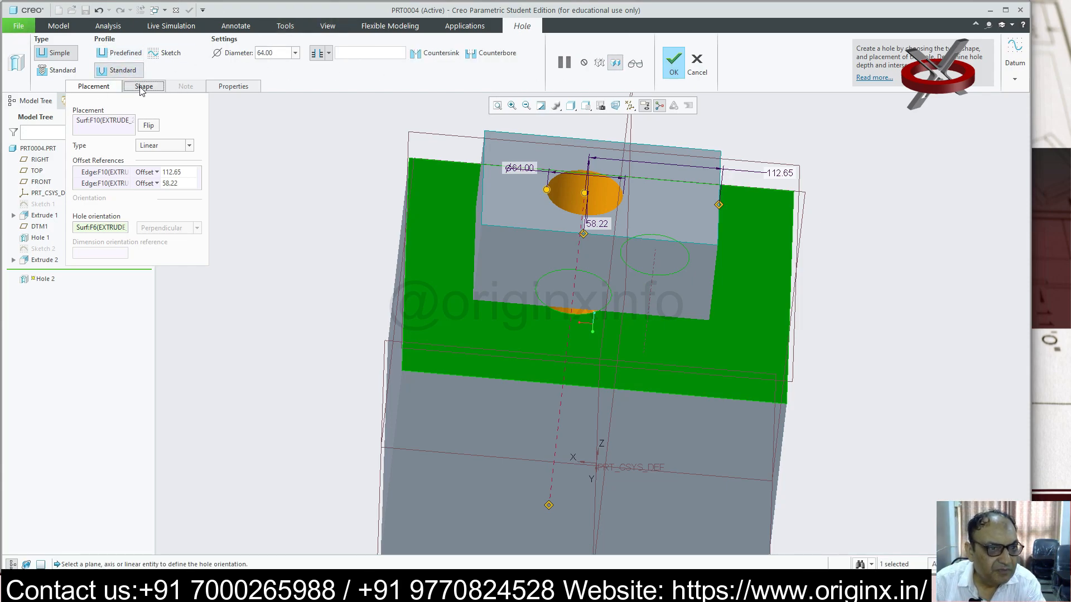
{"action": "left_click", "coordinate": [142, 87]}
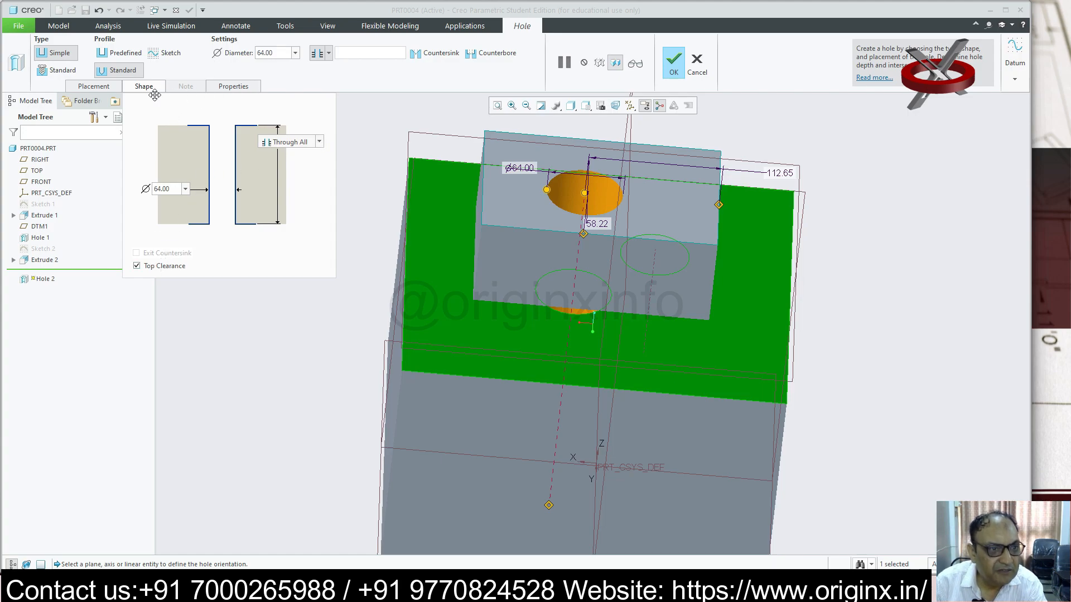
{"action": "left_click", "coordinate": [94, 87]}
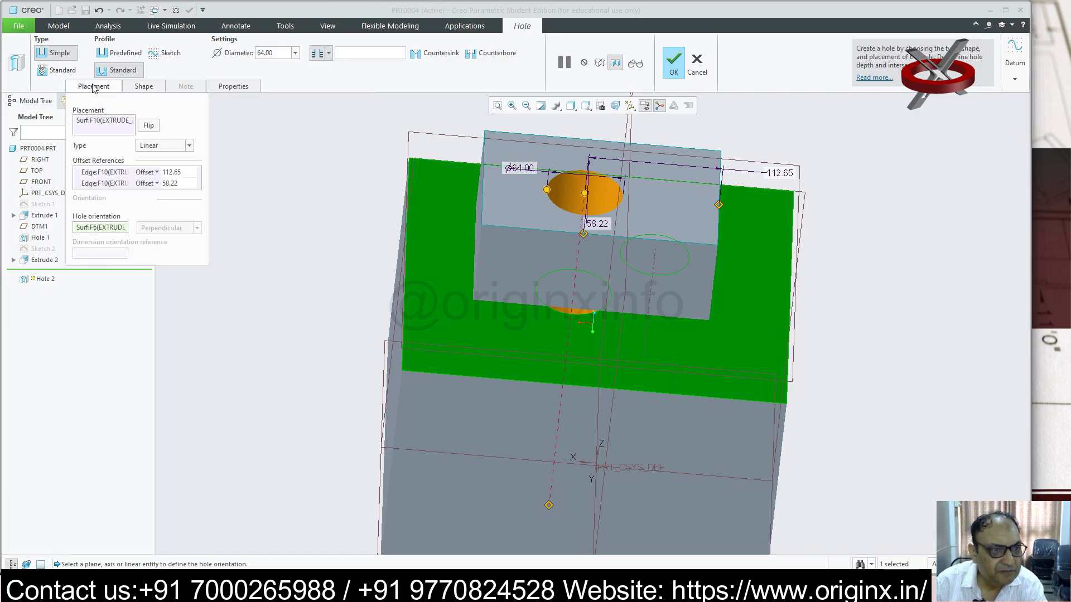
- Try the Coaxial and On Point placement types for the hole at the base block's corner, and cancel the hole feature
{"action": "left_click", "coordinate": [189, 146]}
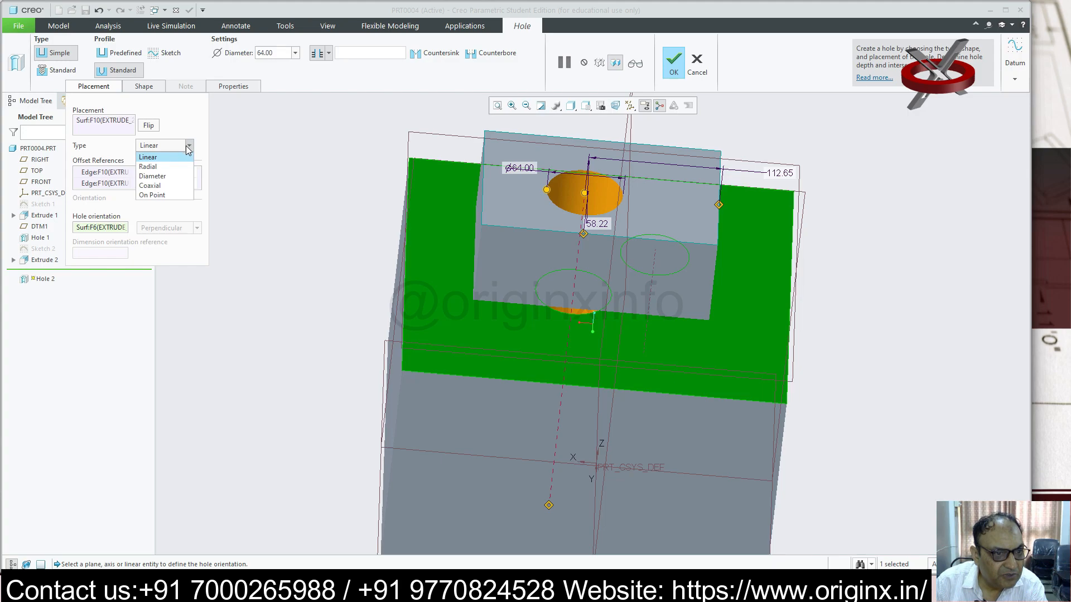
{"action": "left_click", "coordinate": [160, 189]}
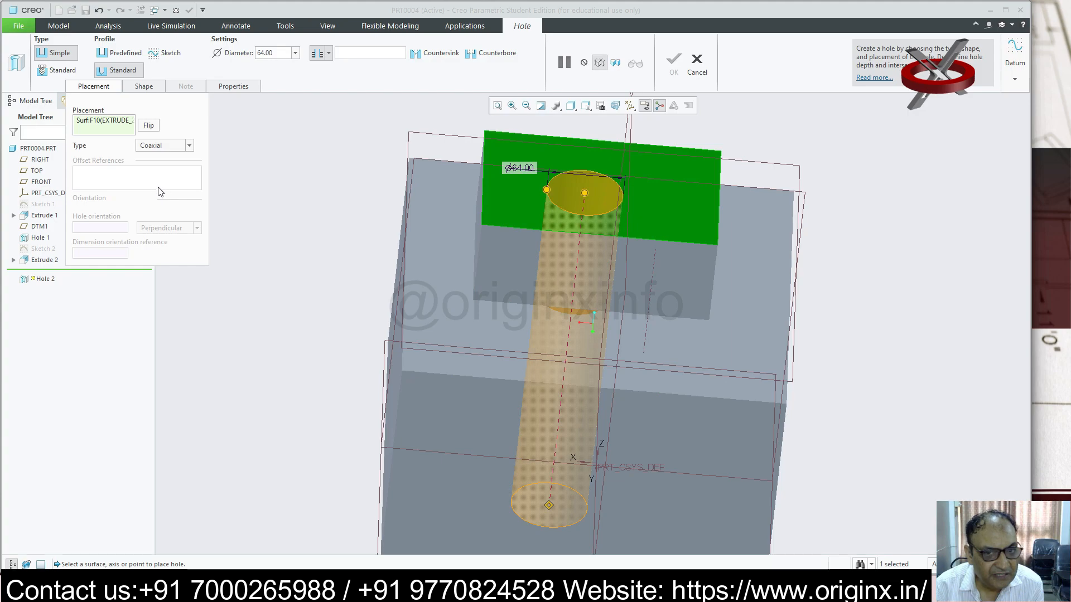
{"action": "middle_click_drag", "start_coordinate": [740, 378], "coordinate": [704, 352]}
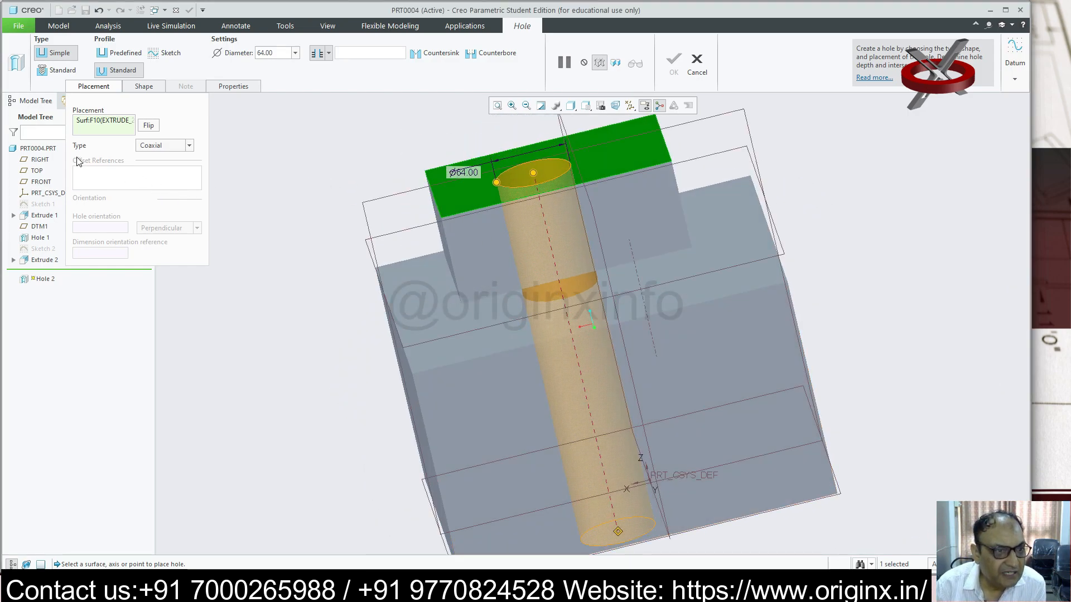
{"action": "left_click", "coordinate": [191, 146]}
{"action": "left_click", "coordinate": [161, 196]}
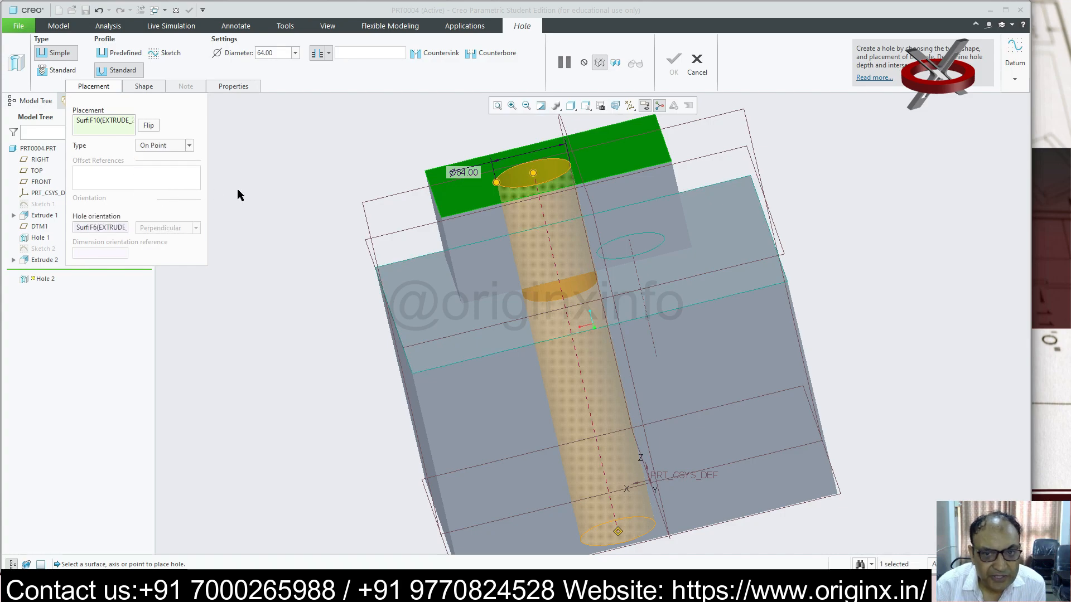
{"action": "left_click", "coordinate": [788, 285]}
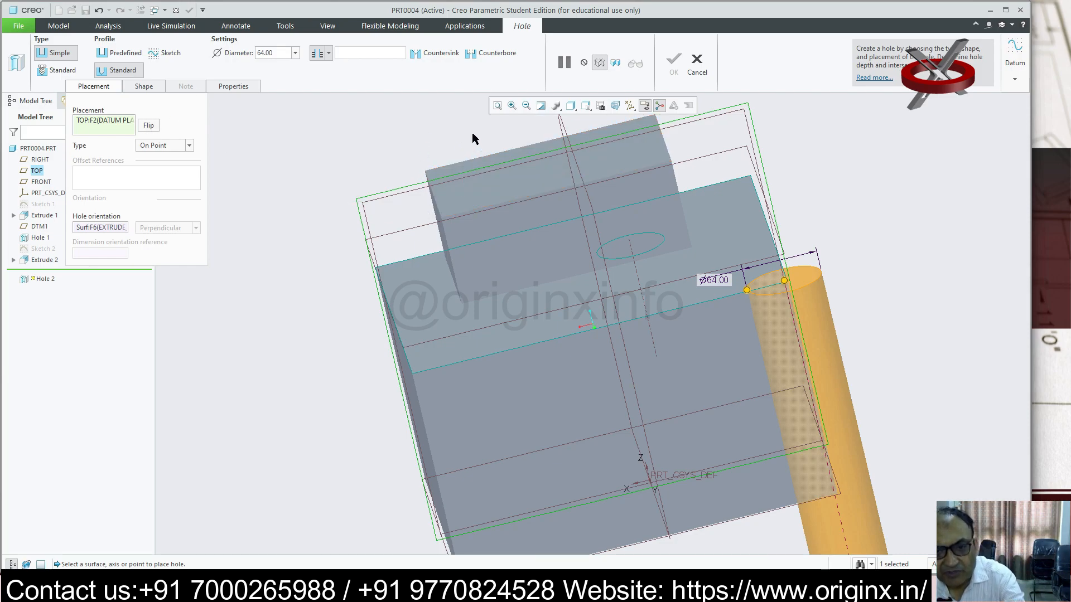
{"action": "left_click", "coordinate": [697, 63]}
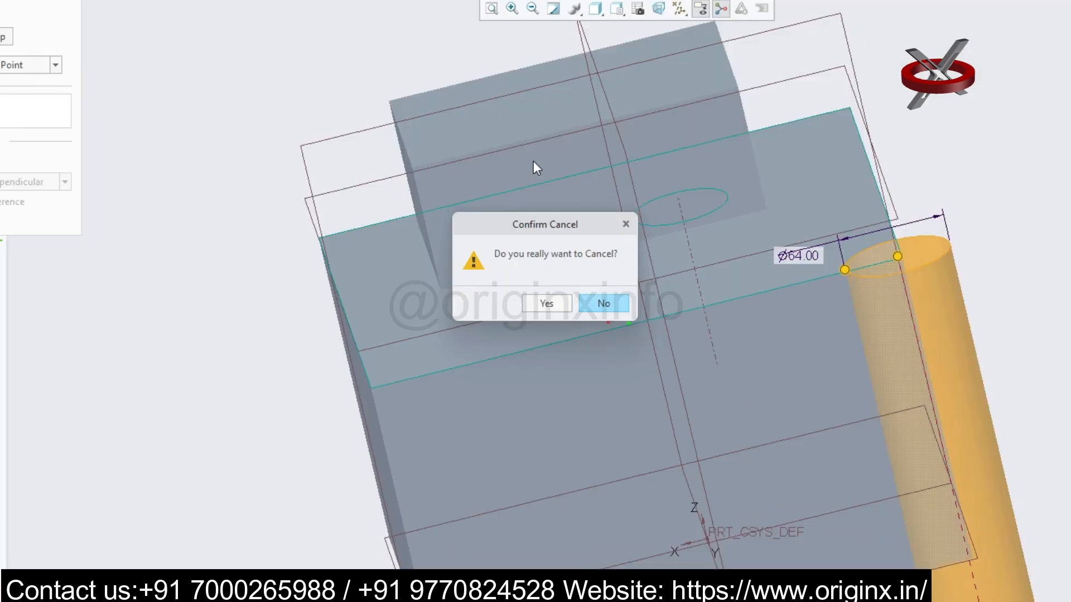
{"action": "left_click", "coordinate": [546, 305]}
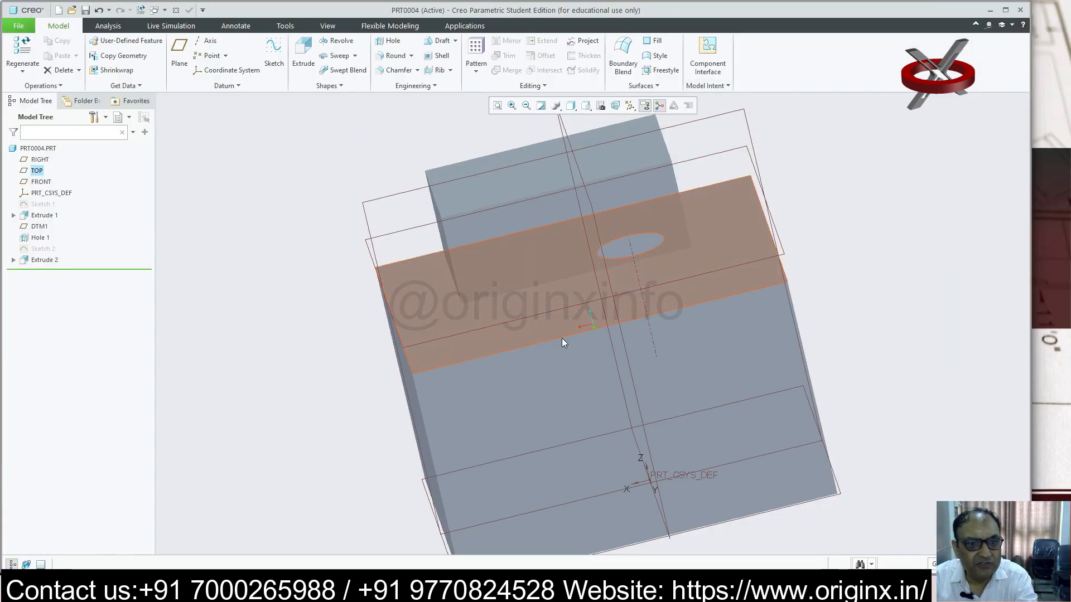
- Undo the extrusion of the rectangle sketch
{"action": "middle_click_drag", "start_coordinate": [617, 297], "coordinate": [644, 324]}
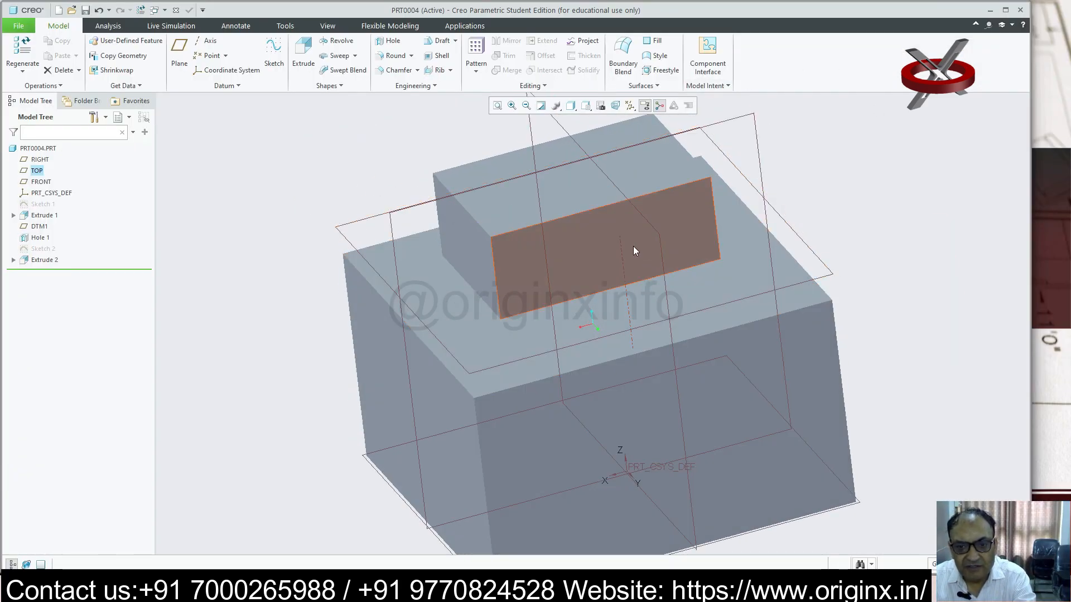
{"action": "middle_click_drag", "start_coordinate": [550, 270], "coordinate": [526, 289]}
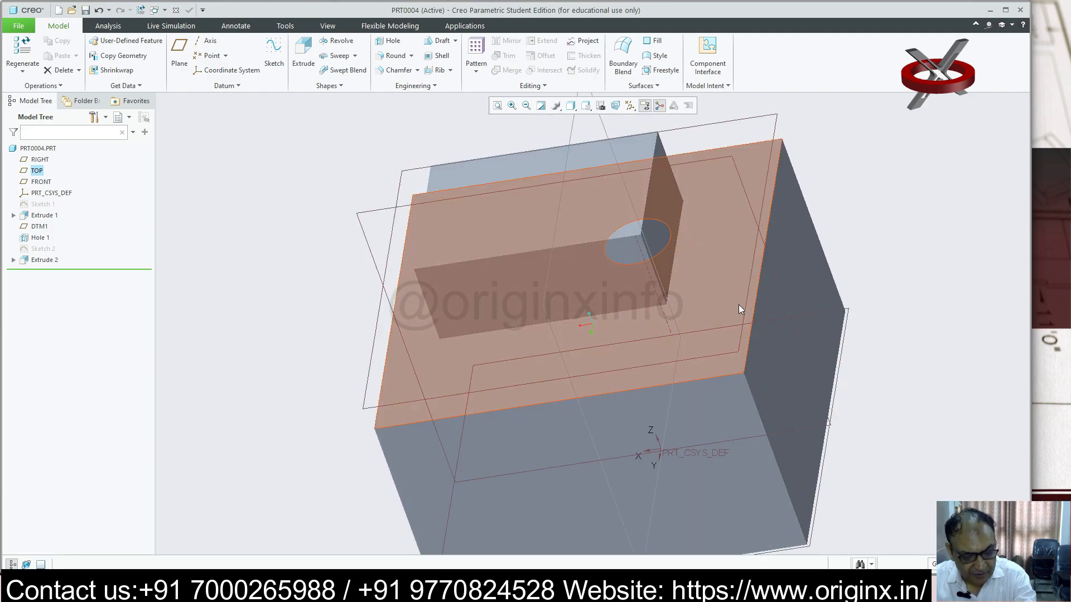
{"action": "key", "text": "ctrl+z"}
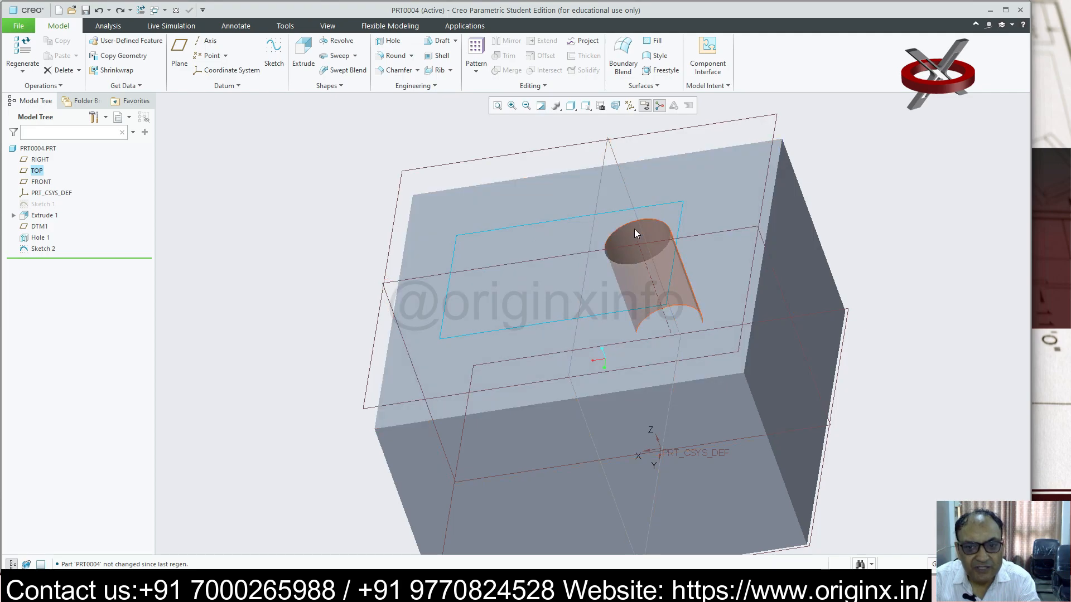
- Open the existing hole's definition, review its placement, shape and name settings, and leave the feature
{"action": "left_click", "coordinate": [42, 238]}
{"action": "left_click", "coordinate": [65, 187]}
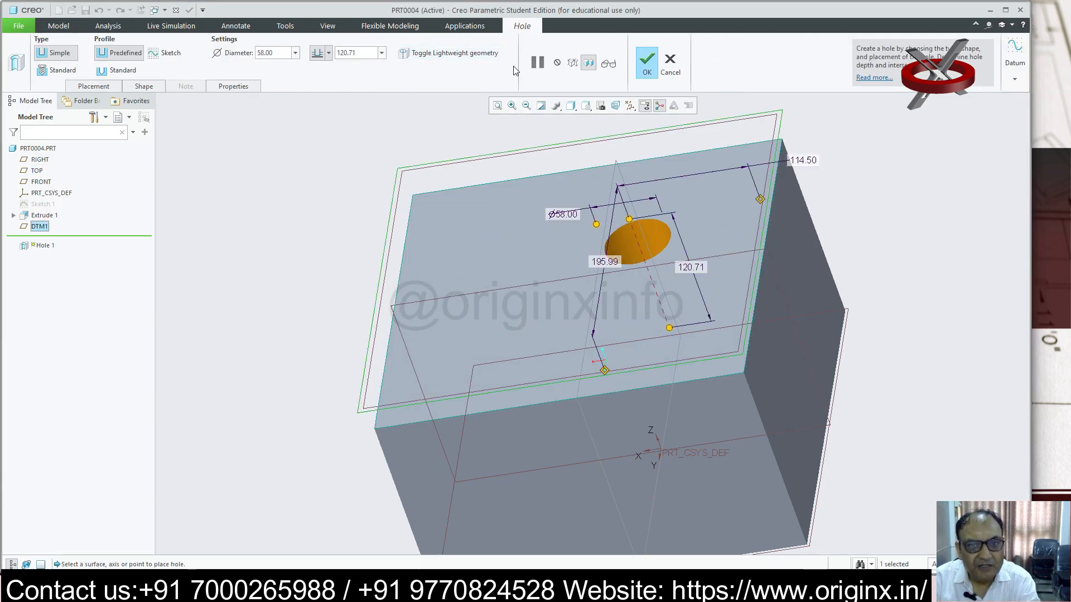
{"action": "left_click", "coordinate": [145, 89]}
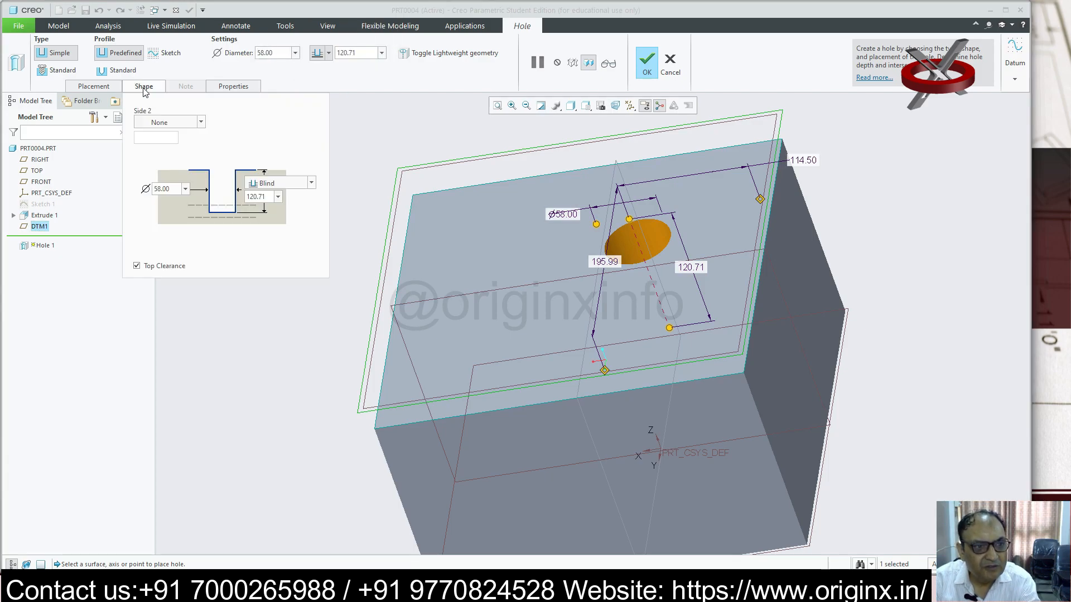
{"action": "left_click", "coordinate": [98, 88]}
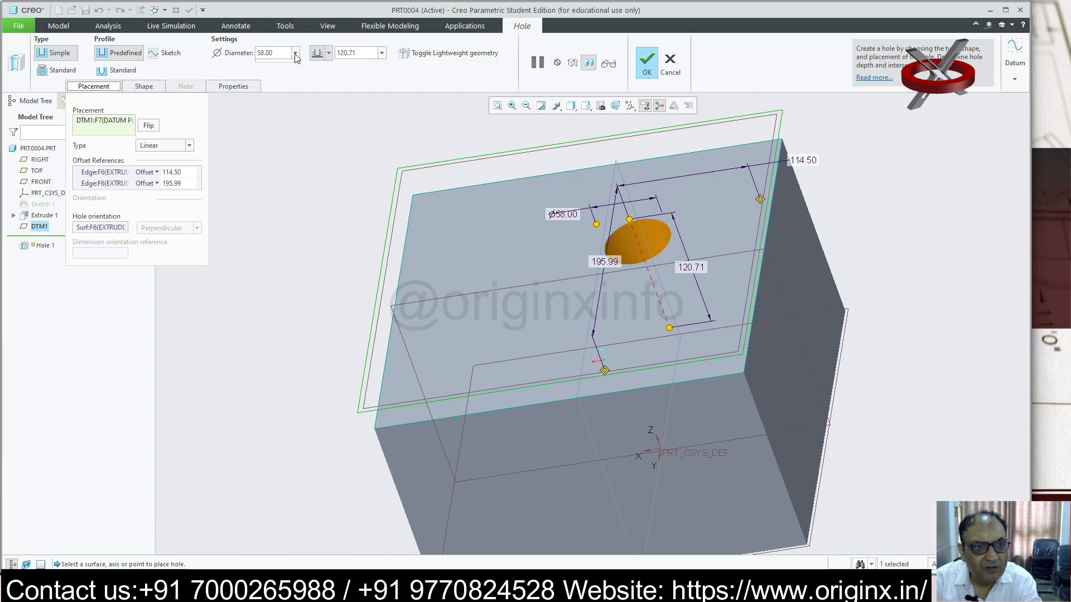
{"action": "left_click", "coordinate": [106, 87]}
{"action": "left_click", "coordinate": [144, 88]}
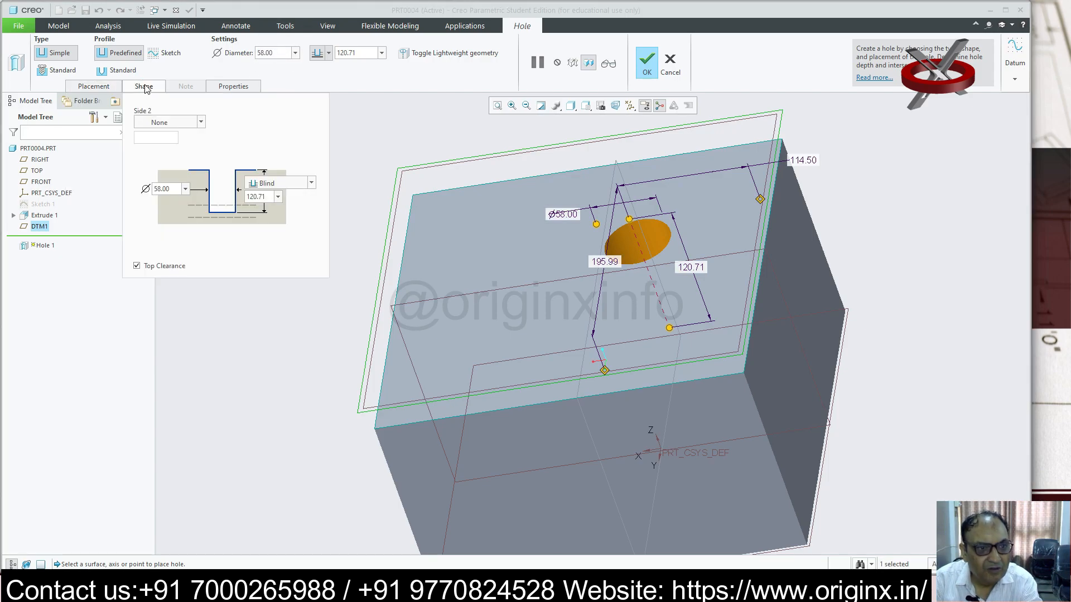
{"action": "left_click", "coordinate": [111, 87]}
{"action": "left_click", "coordinate": [233, 86]}
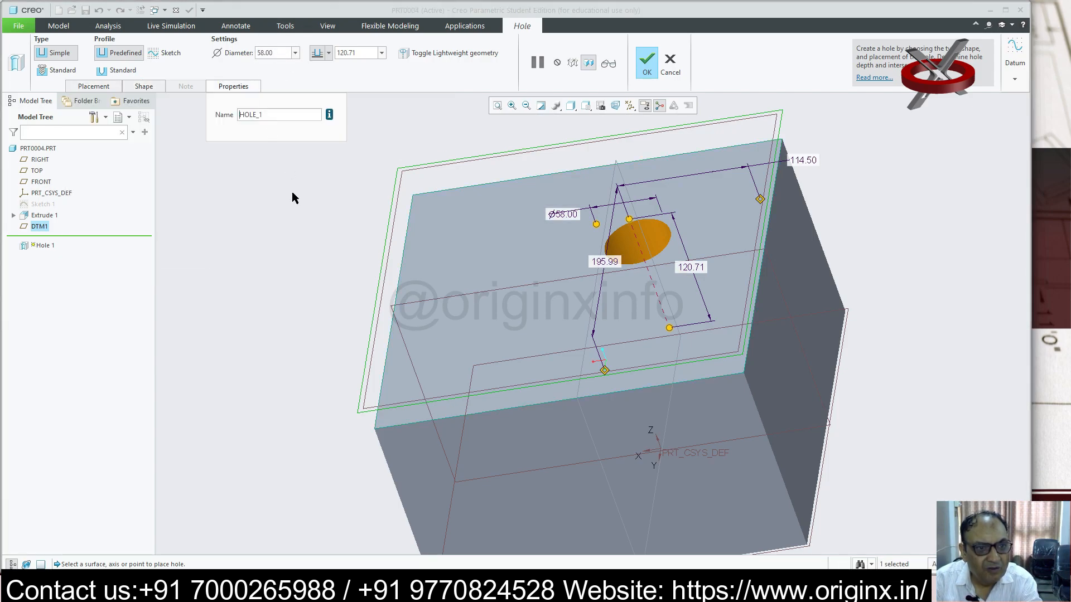
{"action": "left_click", "coordinate": [233, 86]}
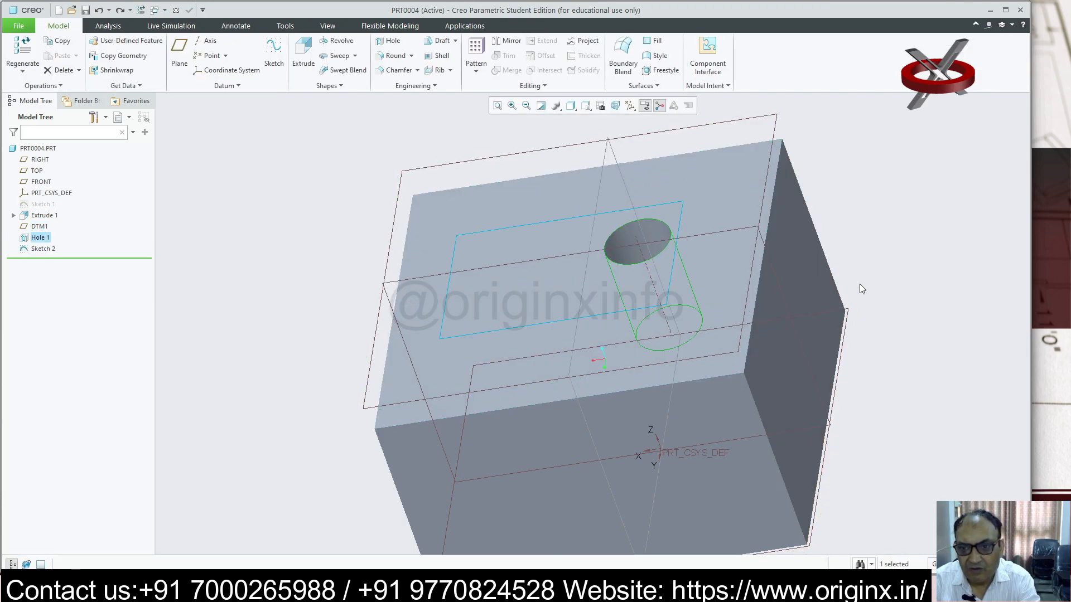
- Place a new simple blind hole on the block's upper face, about 127.58 from the rear edge and 48.62 from the side edge
{"action": "mouse_move", "coordinate": [859, 283]}
{"action": "middle_mouse_down"}
{"action": "mouse_move", "coordinate": [863, 208]}
{"action": "mouse_move", "coordinate": [839, 217]}
{"action": "middle_mouse_up"}
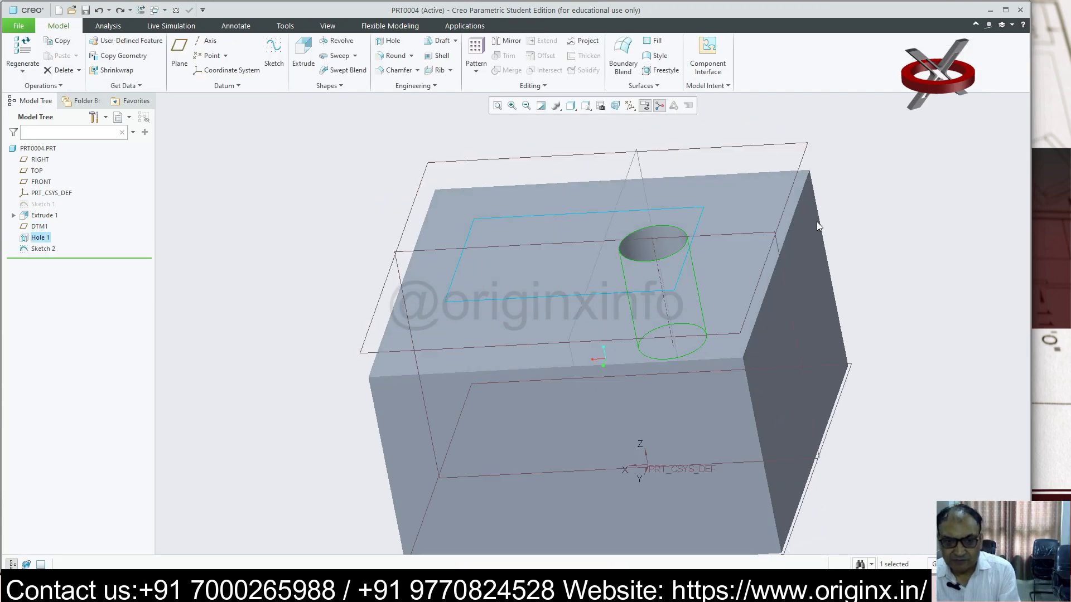
{"action": "middle_click_drag", "start_coordinate": [667, 259], "coordinate": [582, 216]}
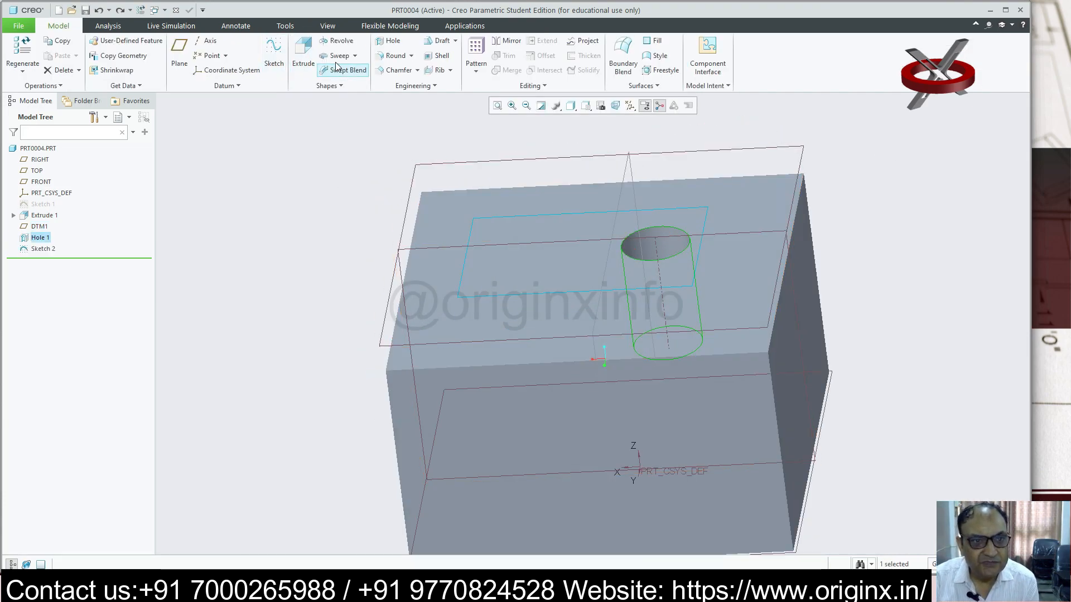
{"action": "left_click", "coordinate": [391, 41]}
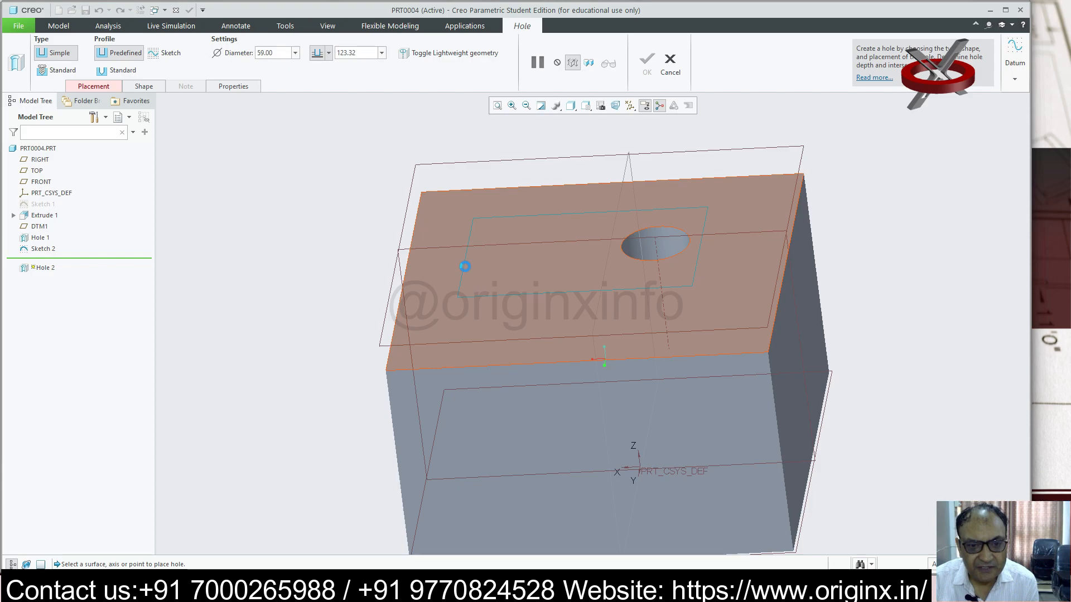
{"action": "left_click", "coordinate": [464, 266]}
{"action": "left_click_drag", "start_coordinate": [483, 194], "coordinate": [478, 188]}
{"action": "left_click_drag", "start_coordinate": [432, 285], "coordinate": [406, 267]}
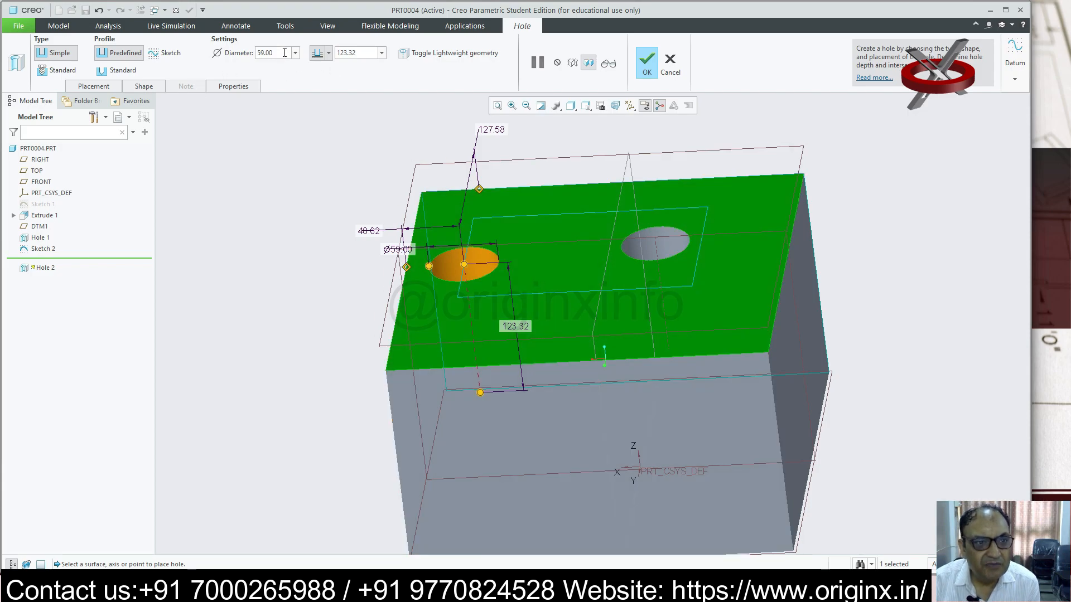
{"action": "left_click", "coordinate": [329, 54]}
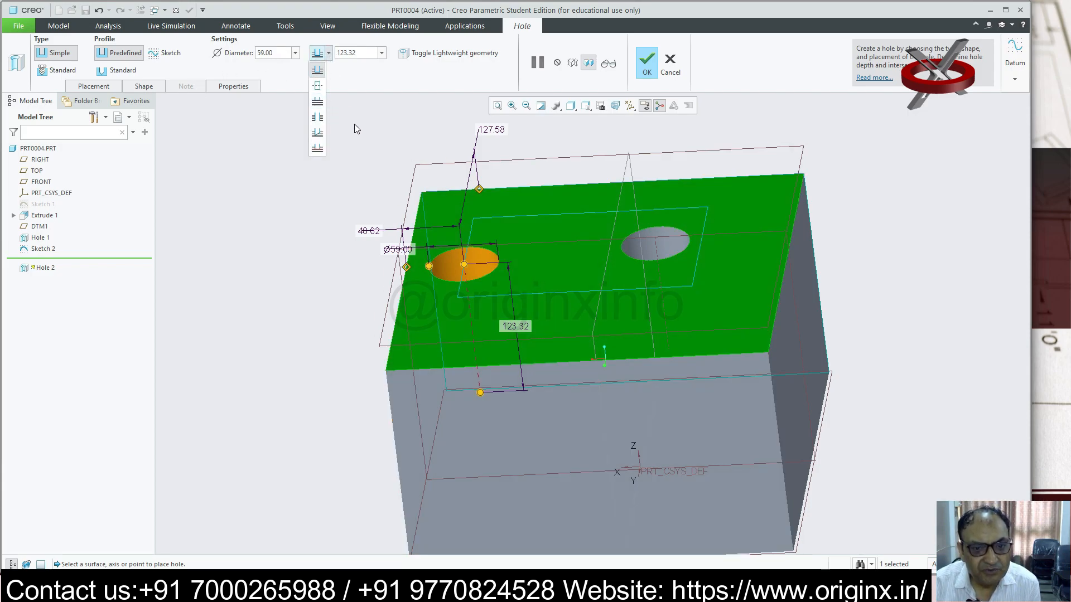
{"action": "left_click", "coordinate": [318, 69]}
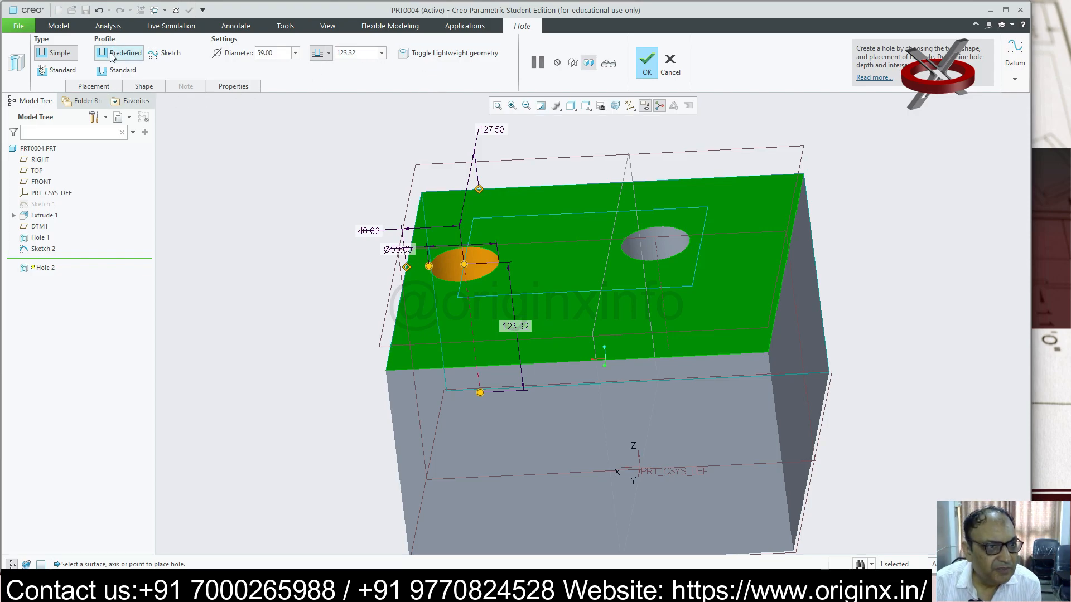
- Try a standard tapped hole with a countersink, ISO thread and a depth of 0.50, and cancel the new hole feature
{"action": "left_click", "coordinate": [59, 70]}
{"action": "left_click", "coordinate": [551, 56]}
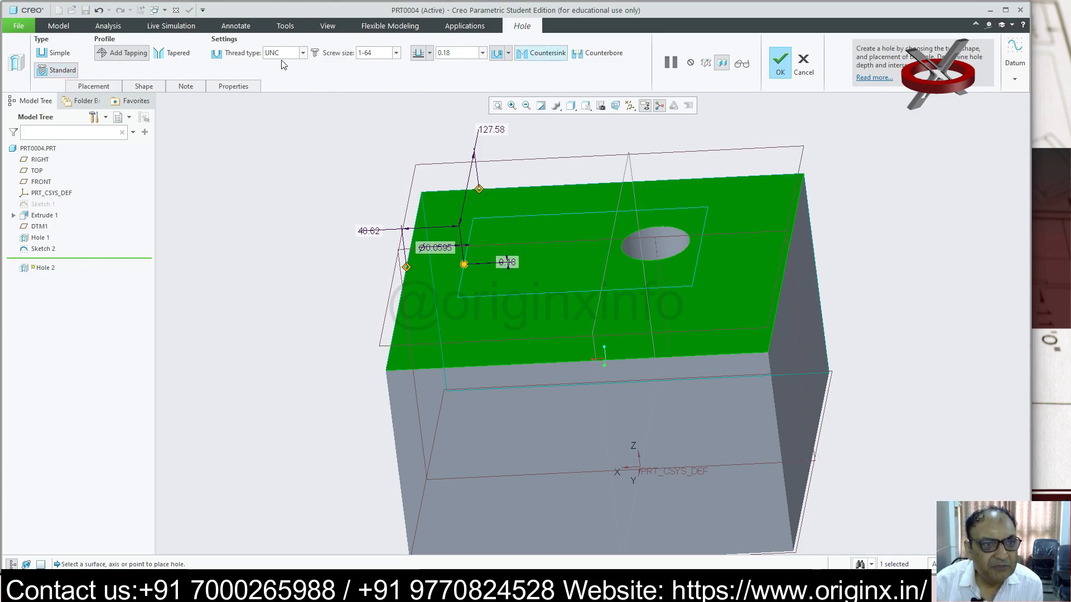
{"action": "left_click", "coordinate": [303, 52]}
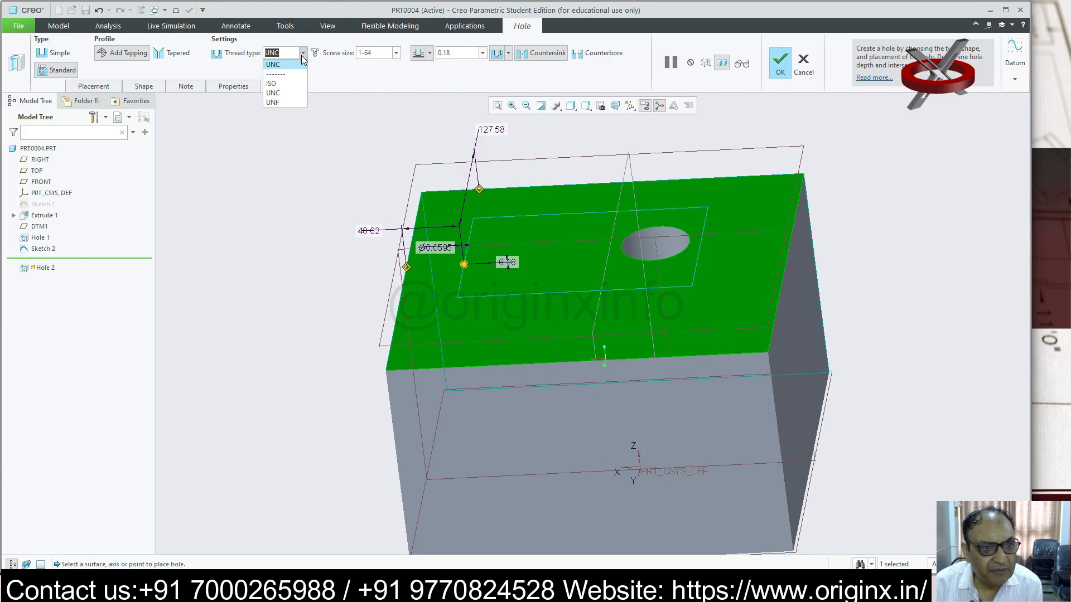
{"action": "left_click", "coordinate": [283, 82]}
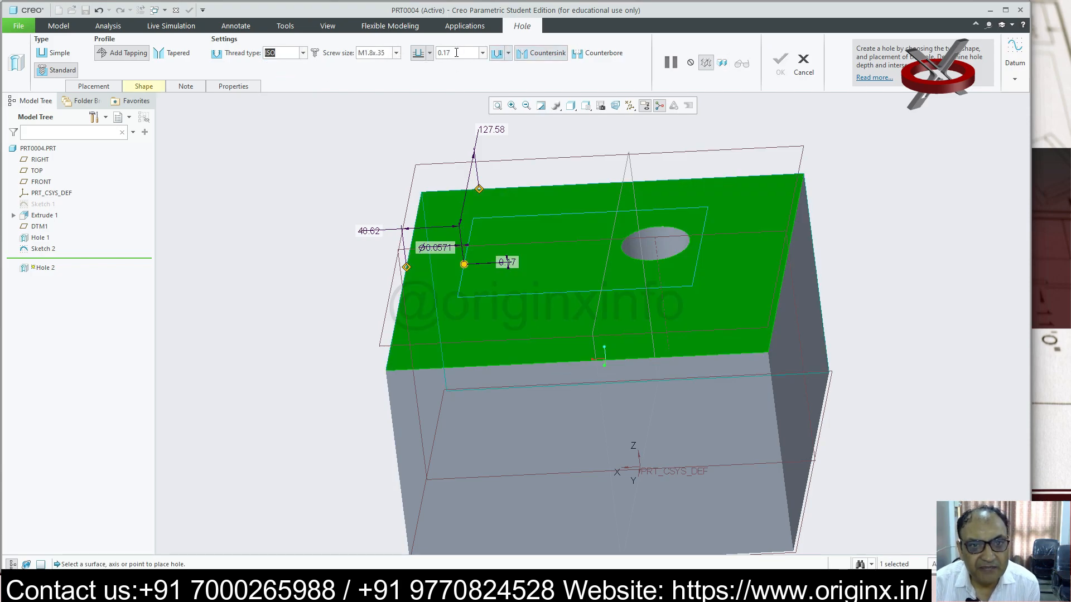
{"action": "key", "text": "BackSpace"}
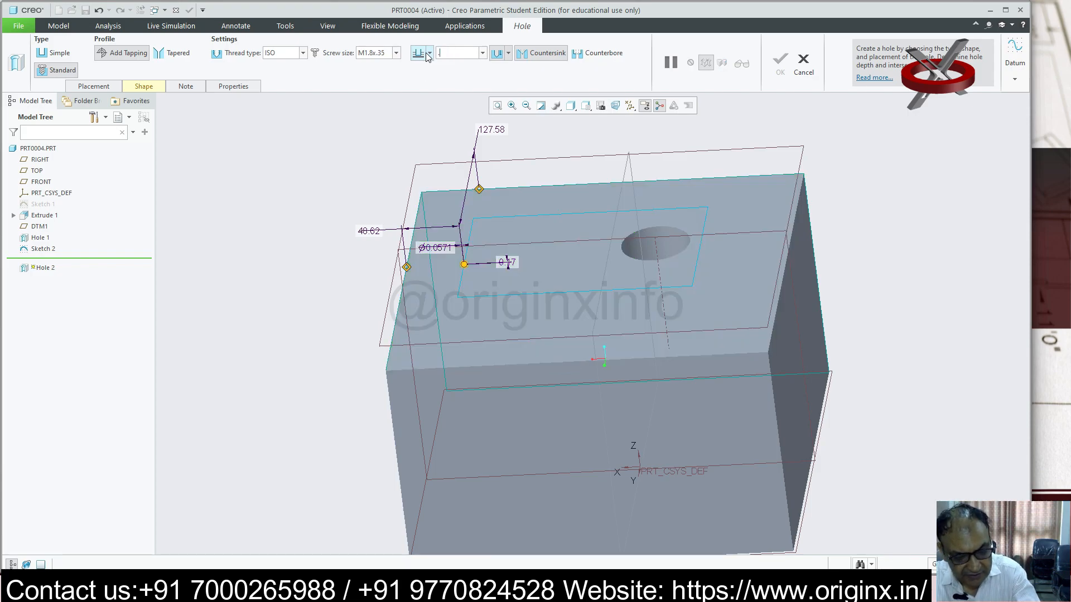
{"action": "type", "text": ".5"}
{"action": "key", "text": "Return"}
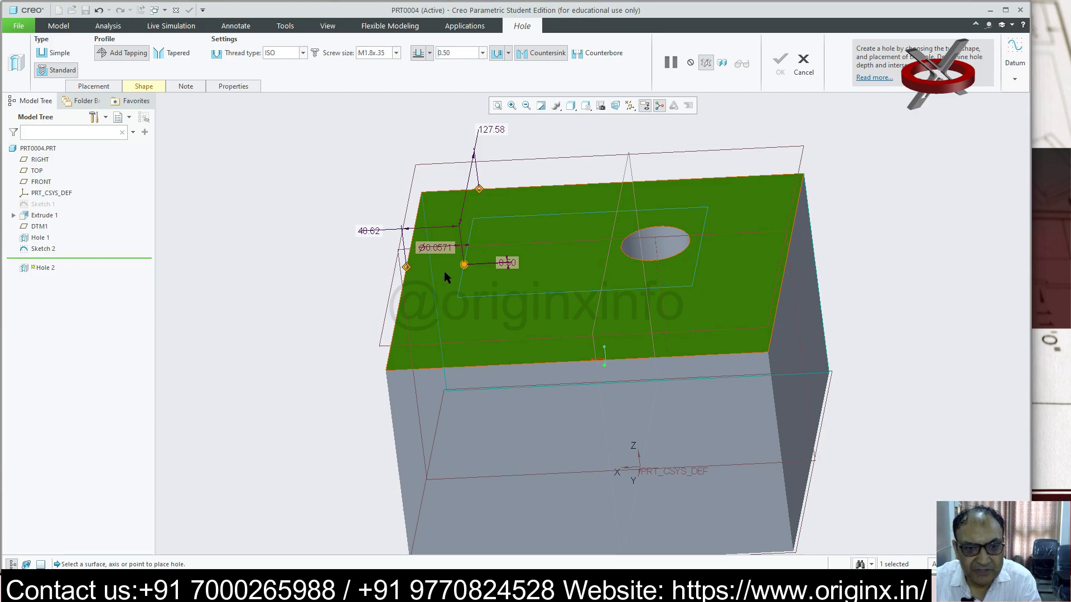
{"action": "middle_click_drag", "start_coordinate": [478, 202], "coordinate": [530, 287]}
{"action": "middle_click_drag", "start_coordinate": [454, 219], "coordinate": [438, 229]}
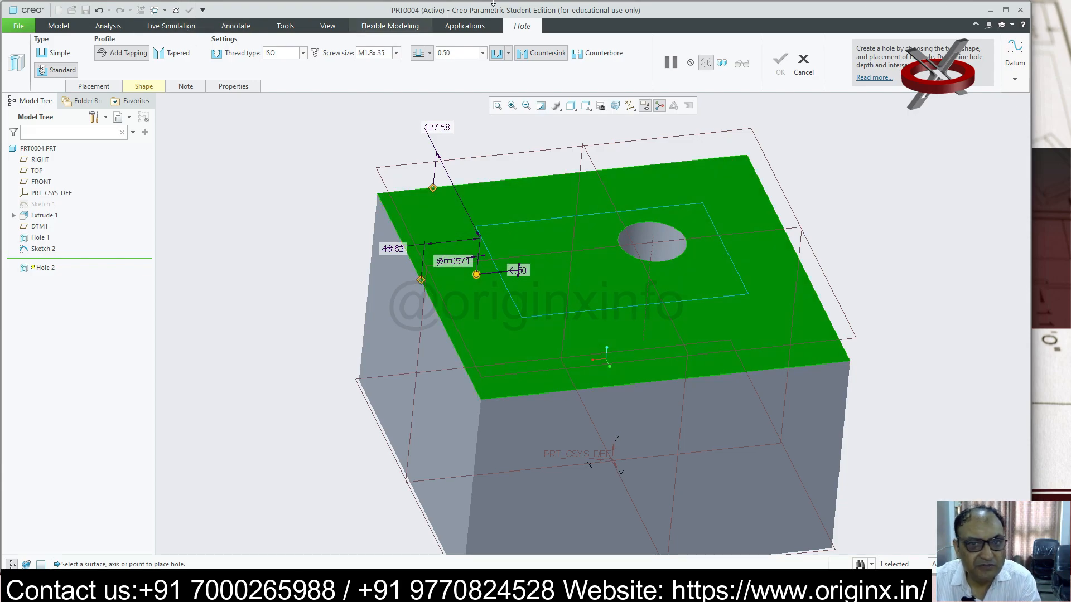
{"action": "left_click", "coordinate": [802, 63]}
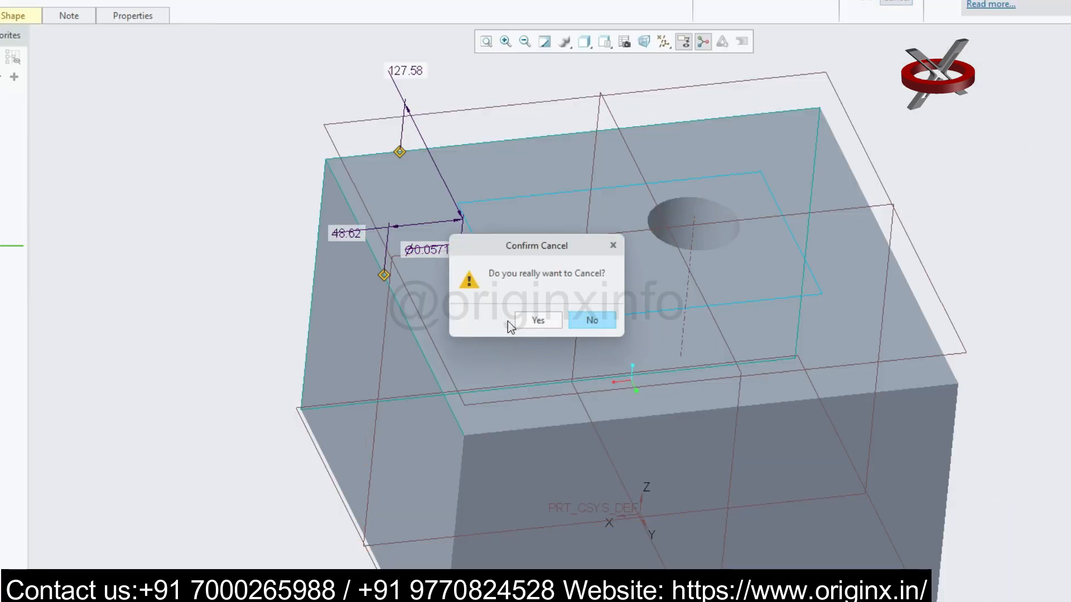
{"action": "left_click", "coordinate": [534, 320]}
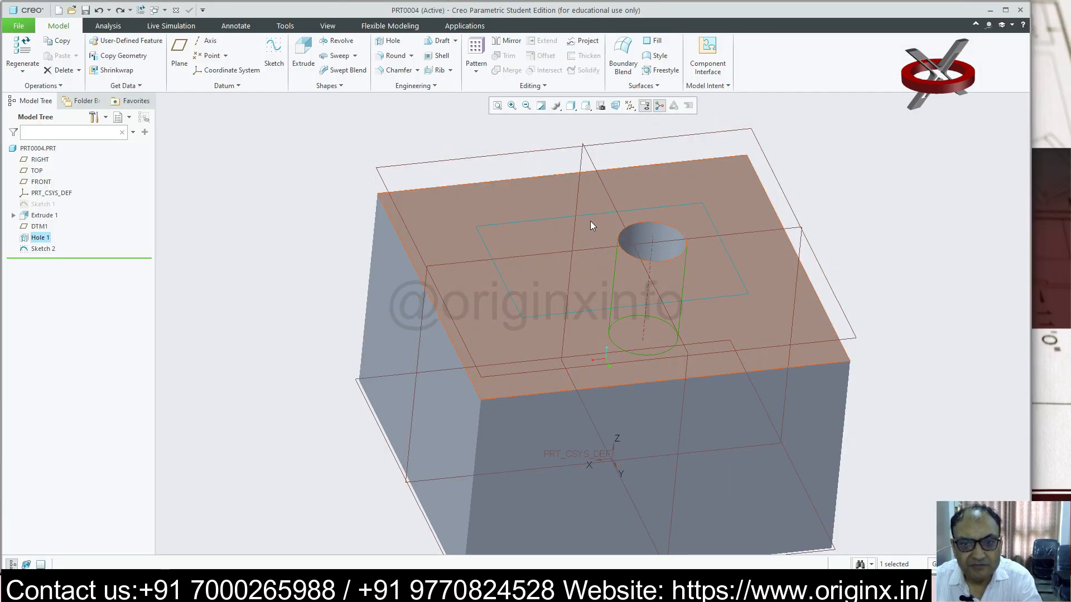
- Edit the existing hole's definition, giving it a Standard profile with a countersink
{"action": "left_click", "coordinate": [664, 230]}
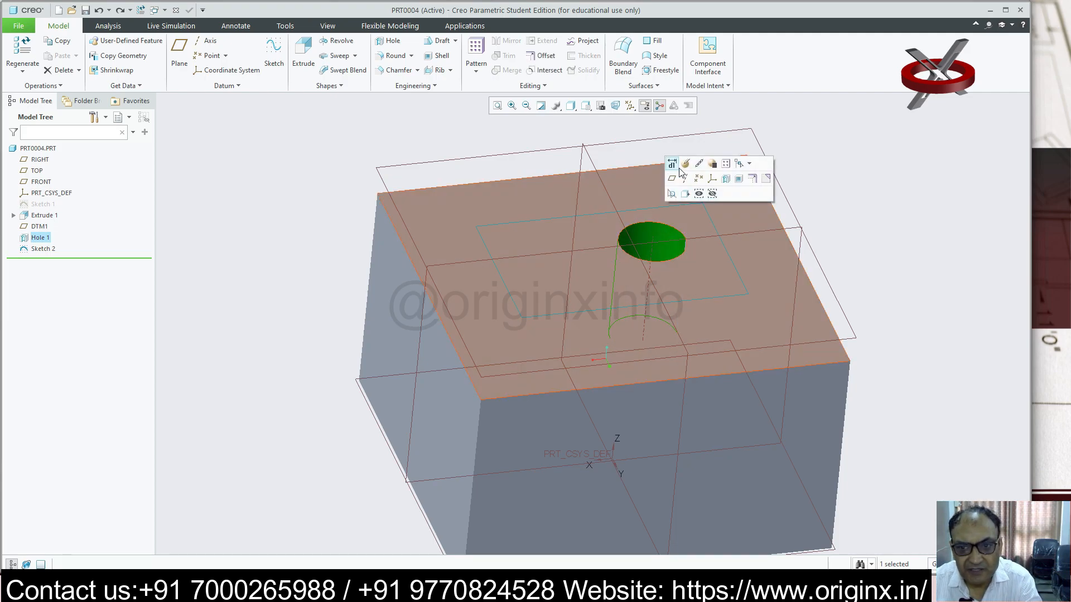
{"action": "left_click", "coordinate": [684, 163]}
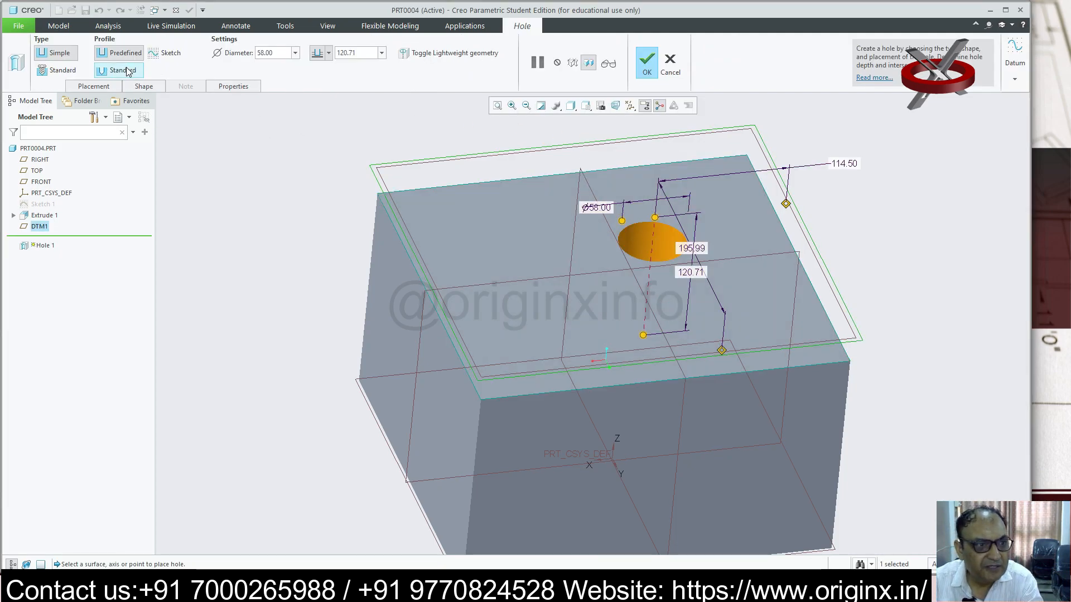
{"action": "left_click", "coordinate": [83, 87]}
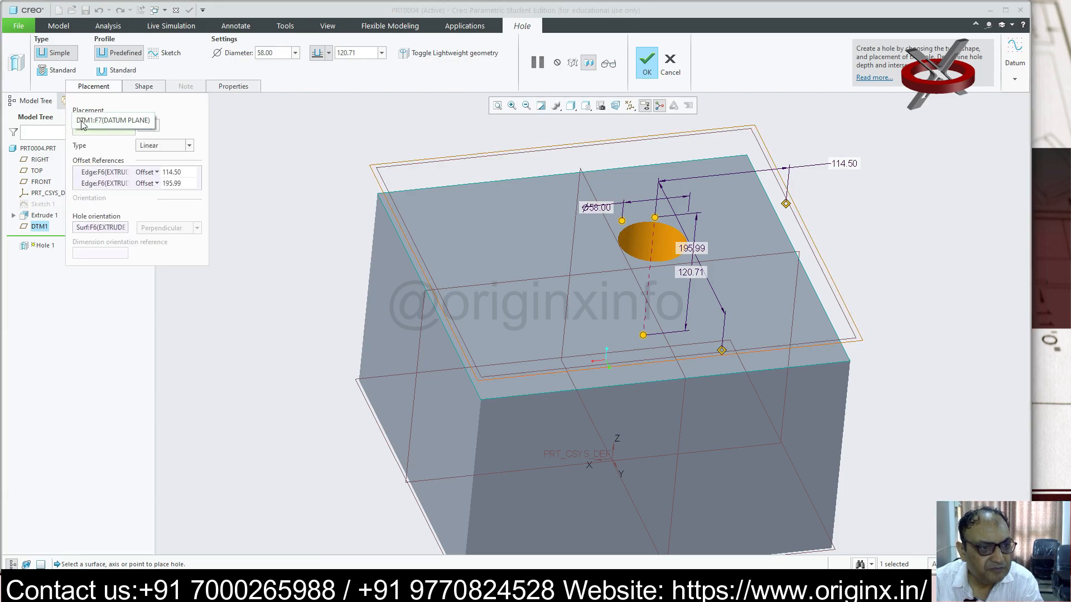
{"action": "left_click", "coordinate": [144, 86]}
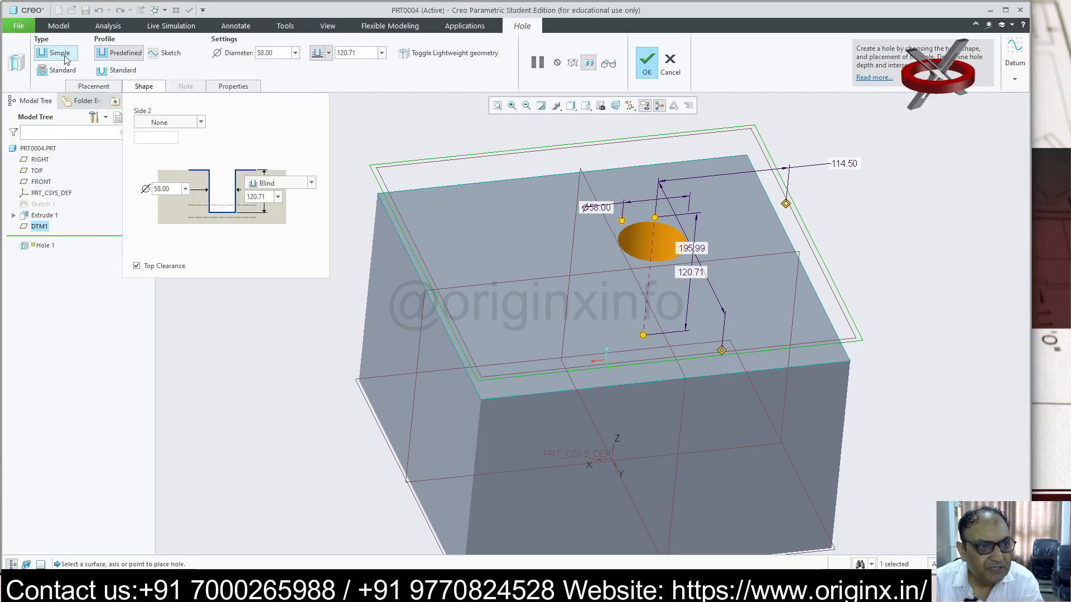
{"action": "left_click", "coordinate": [118, 69]}
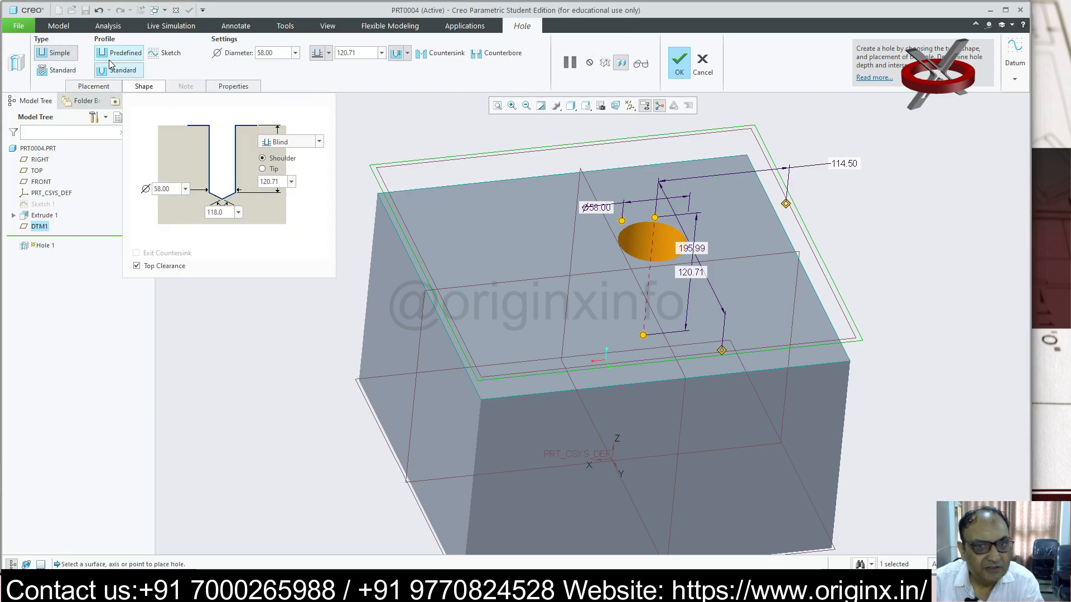
{"action": "left_click", "coordinate": [447, 55]}
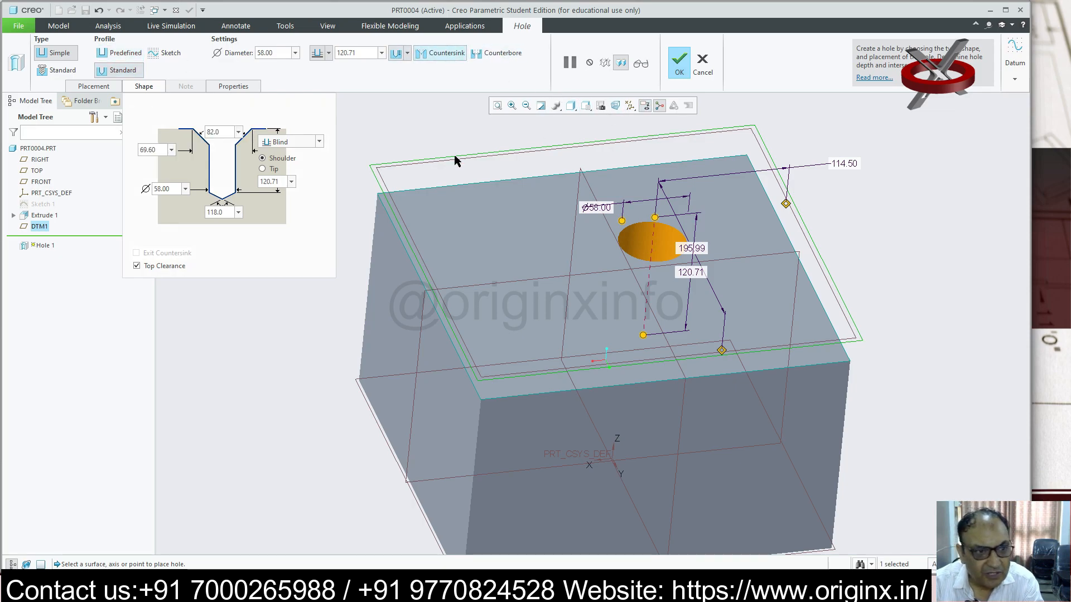
- Reposition the hole about 109.72 from the block's side edge and 202.27 from the front edge, and accept the feature
{"action": "left_click_drag", "start_coordinate": [655, 217], "coordinate": [659, 216]}
{"action": "left_click_drag", "start_coordinate": [782, 201], "coordinate": [777, 211]}
{"action": "left_click_drag", "start_coordinate": [730, 367], "coordinate": [731, 373]}
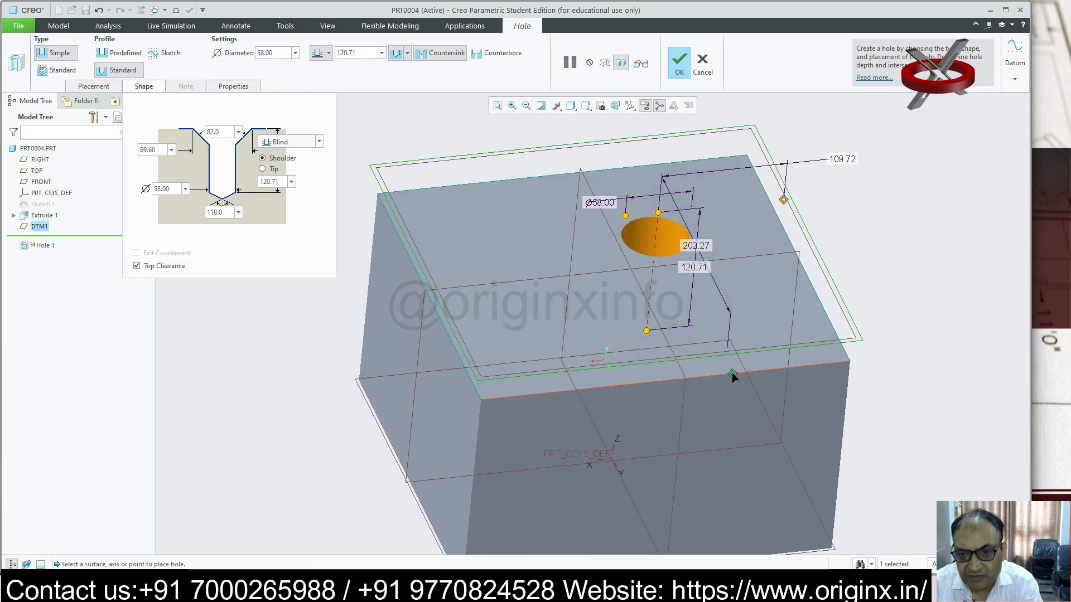
{"action": "left_click", "coordinate": [678, 64]}
{"action": "middle_click_drag", "start_coordinate": [745, 237], "coordinate": [731, 286]}
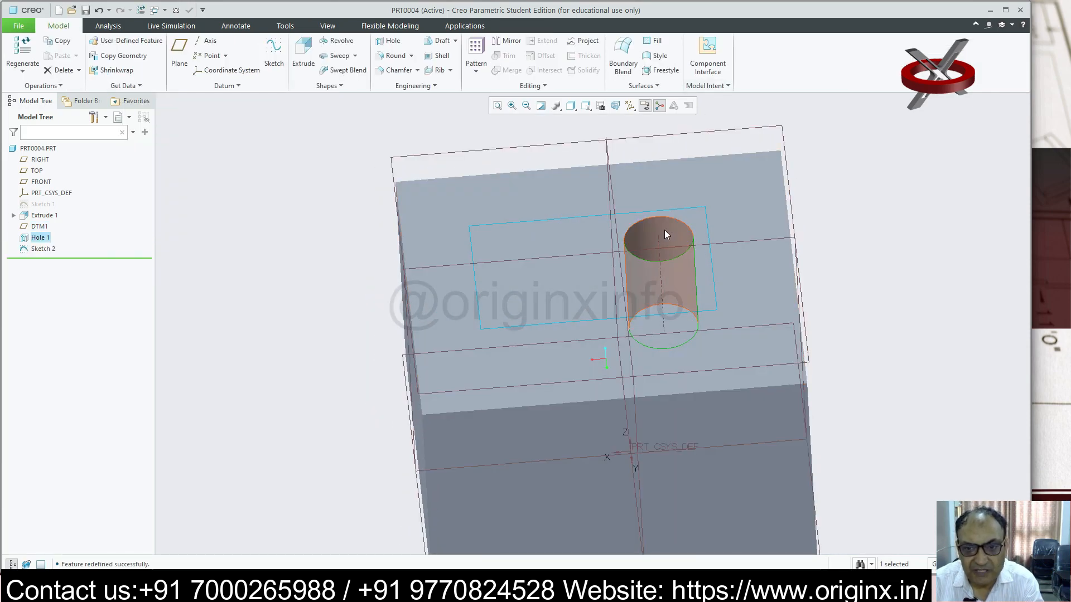
- Reopen the existing hole's definition and add a counterbore to its countersunk profile
{"action": "double_click", "coordinate": [665, 234]}
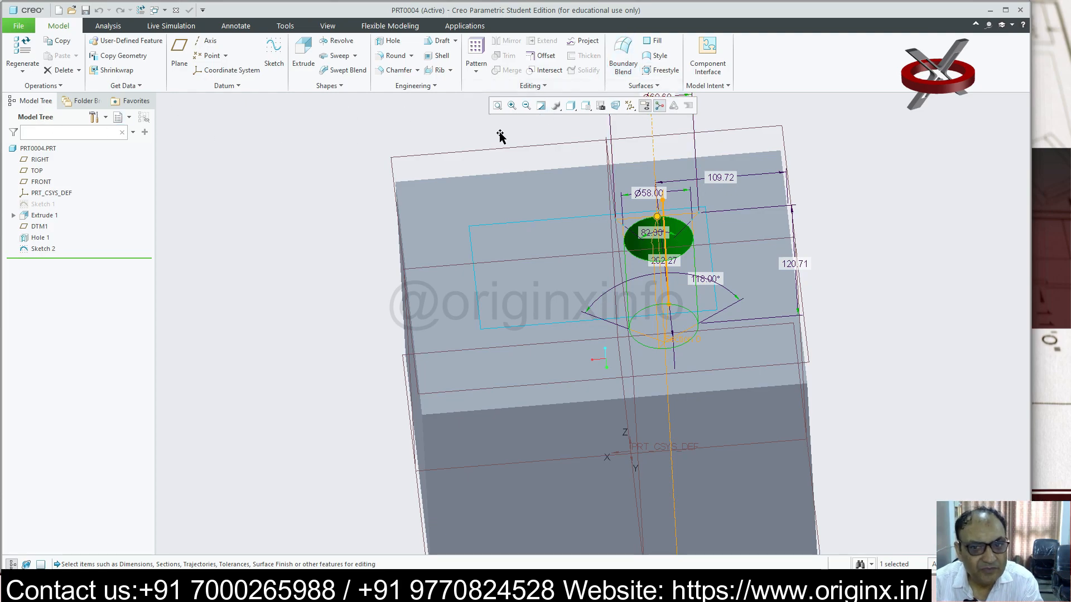
{"action": "left_click", "coordinate": [40, 240]}
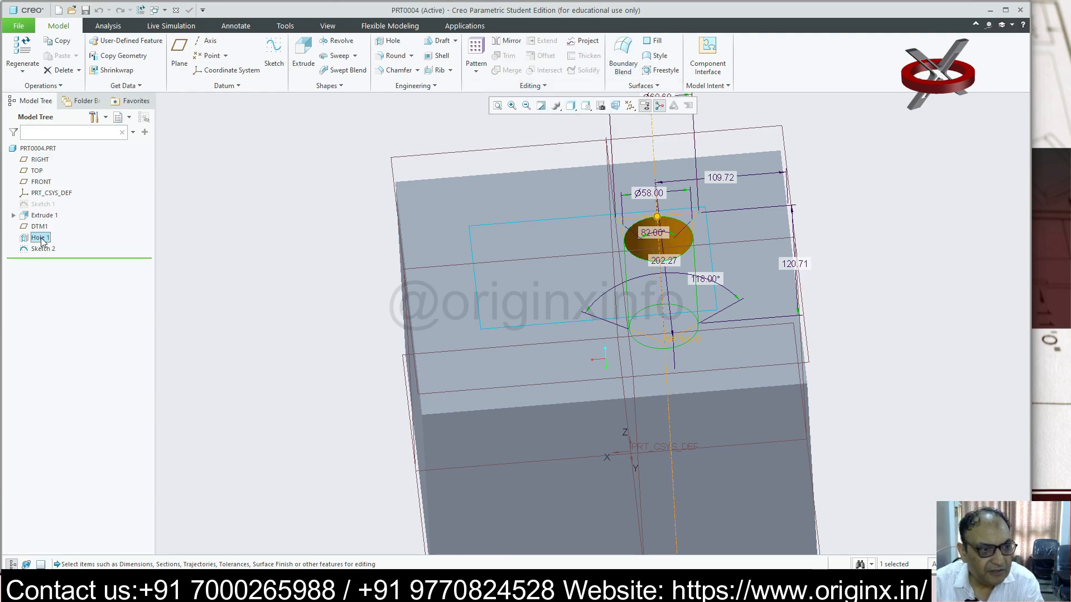
{"action": "right_click", "coordinate": [40, 240]}
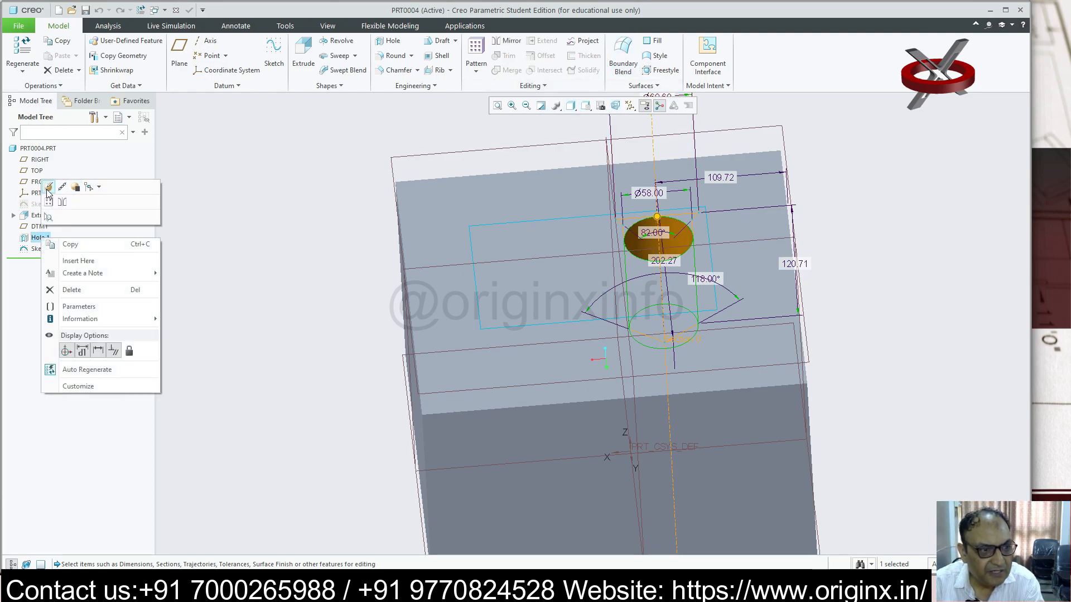
{"action": "left_click", "coordinate": [49, 188]}
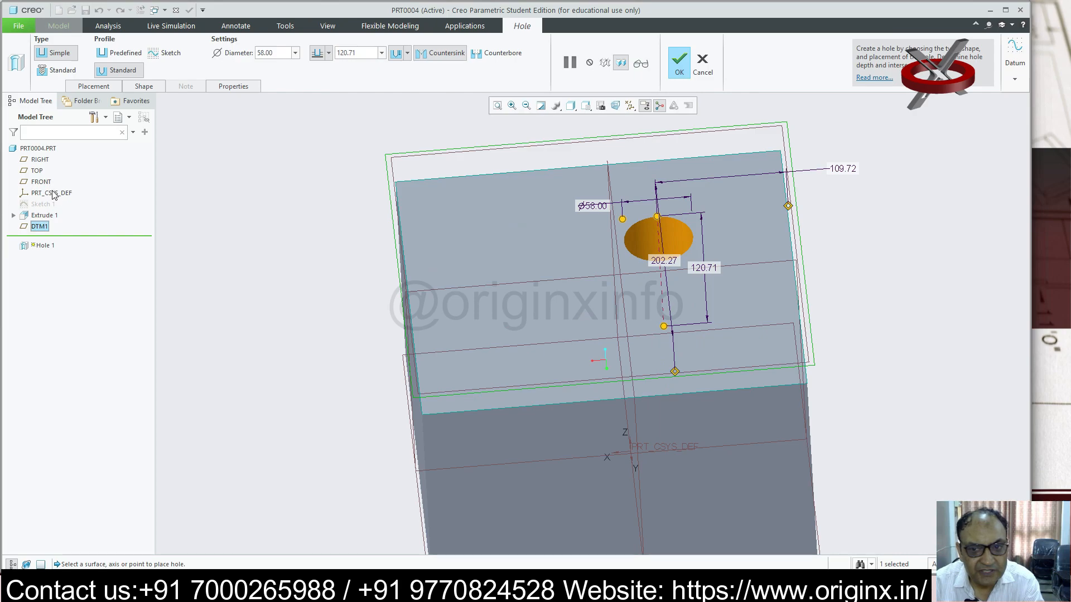
{"action": "left_click", "coordinate": [507, 55]}
{"action": "middle_click_drag", "start_coordinate": [704, 347], "coordinate": [692, 351]}
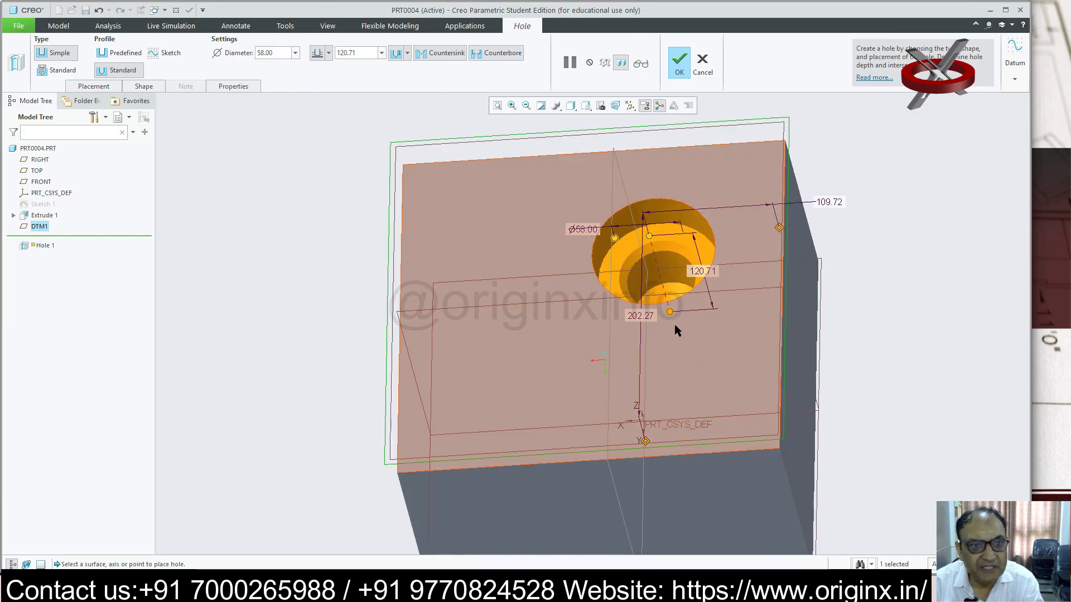
- Set the counterbored hole's blind depth to 110
{"action": "left_click", "coordinate": [368, 52]}
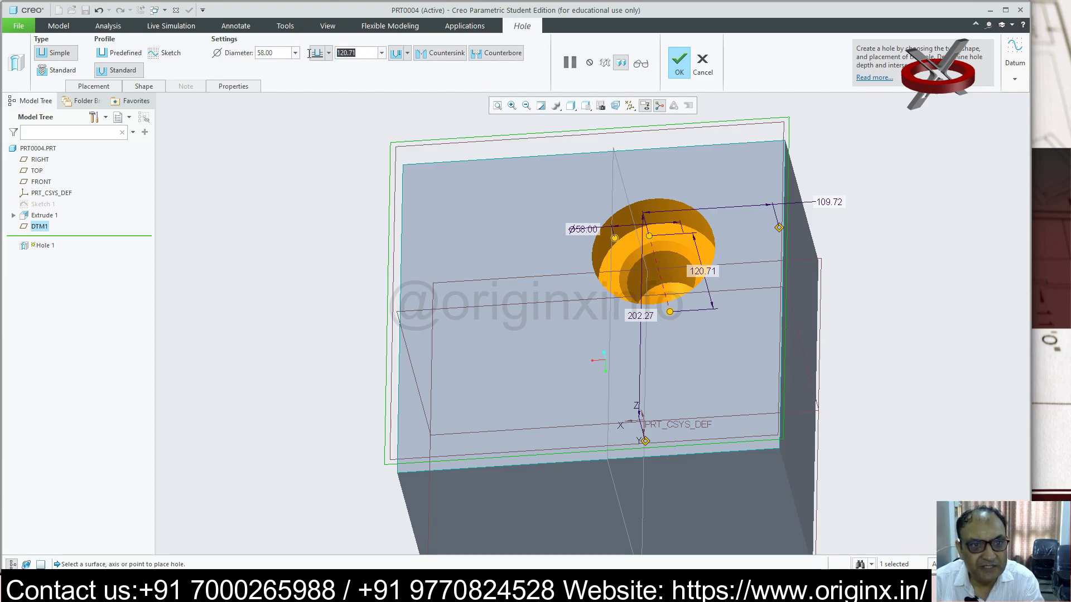
{"action": "type", "text": "110"}
{"action": "key", "text": "Return"}
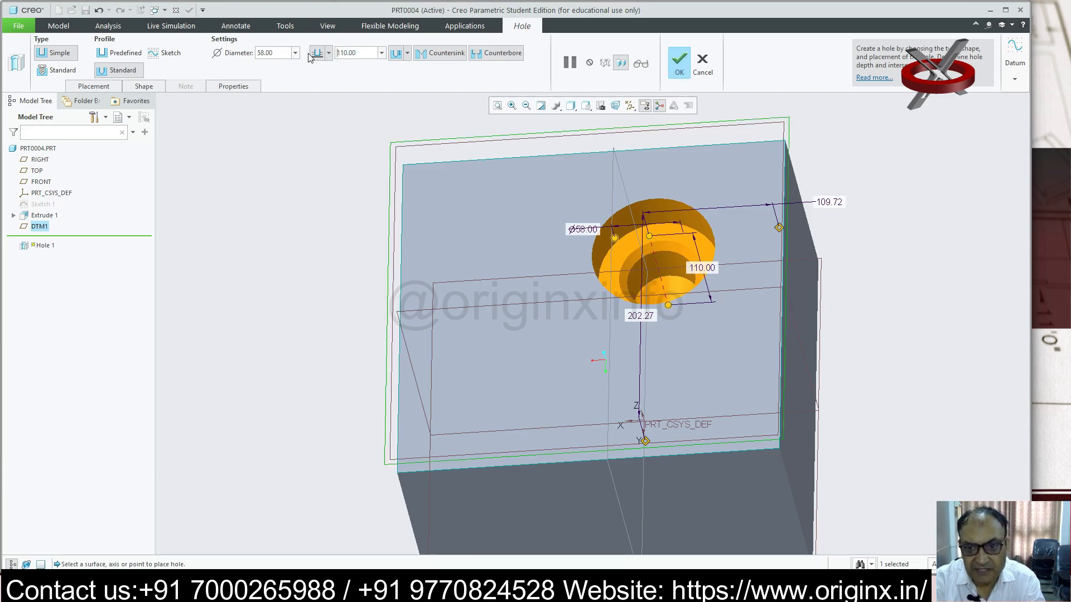
- Try a depth of 50 for the counterbored hole and set the blind depth to 72 instead
{"action": "mouse_move", "coordinate": [603, 274]}
{"action": "middle_mouse_down"}
{"action": "mouse_move", "coordinate": [619, 262]}
{"action": "mouse_move", "coordinate": [607, 265]}
{"action": "middle_mouse_up"}
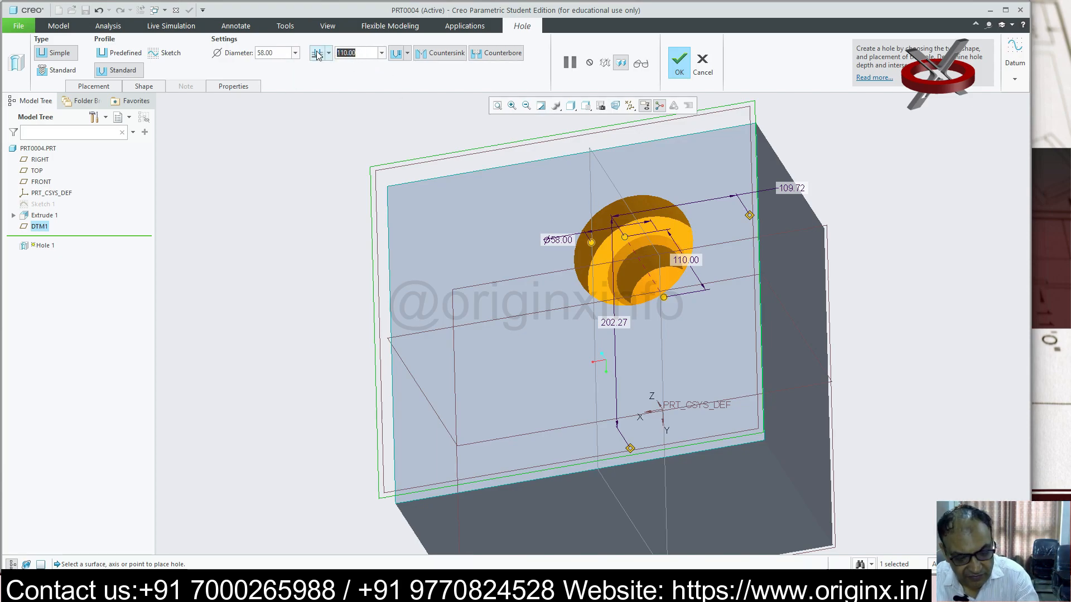
{"action": "type", "text": "50"}
{"action": "key", "text": "Return"}
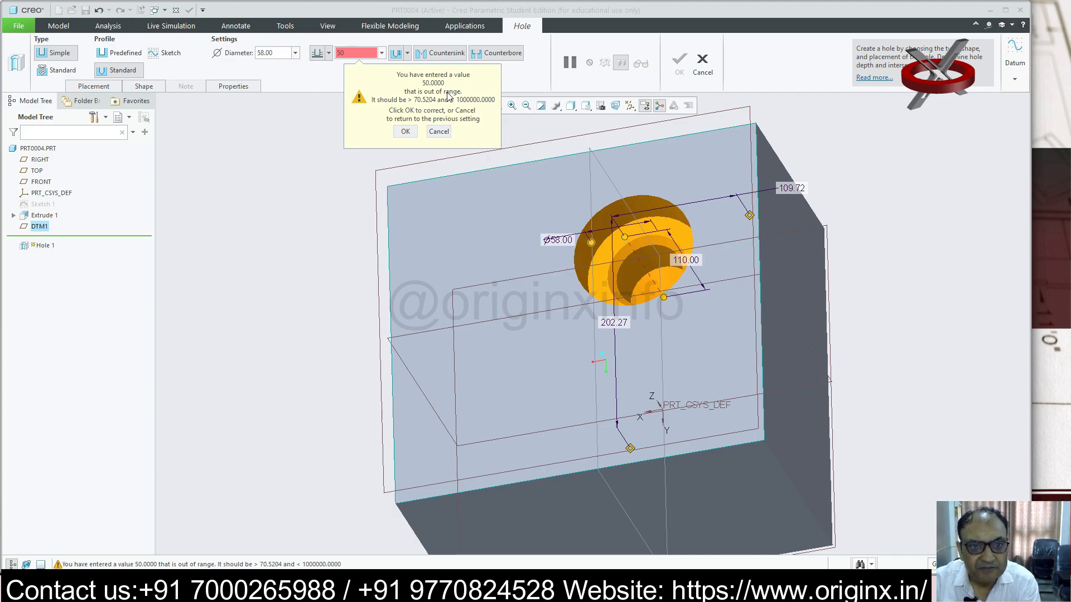
{"action": "left_click", "coordinate": [400, 134]}
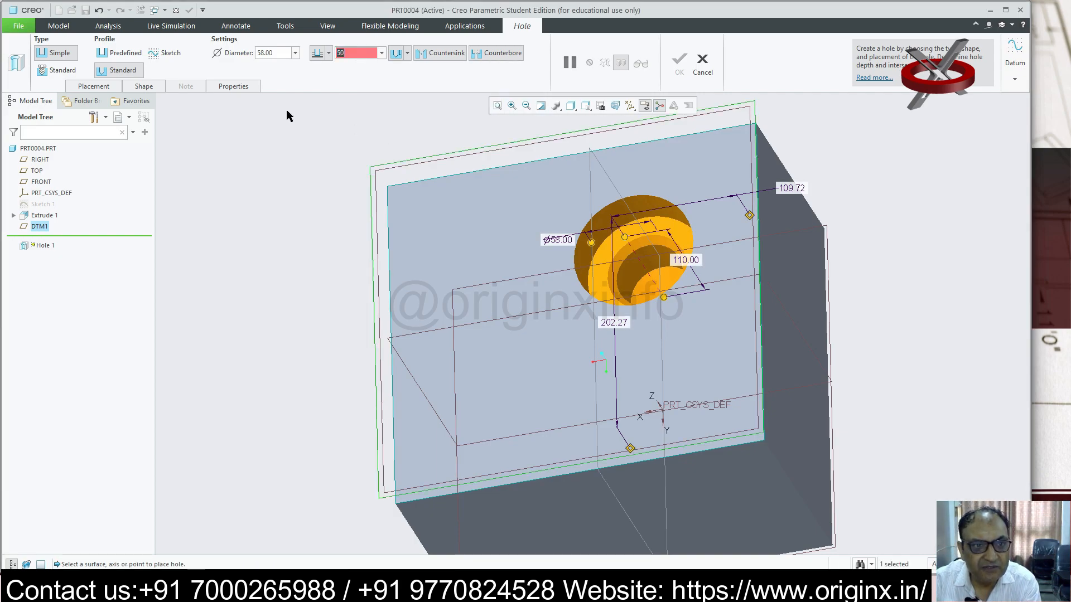
{"action": "type", "text": "72"}
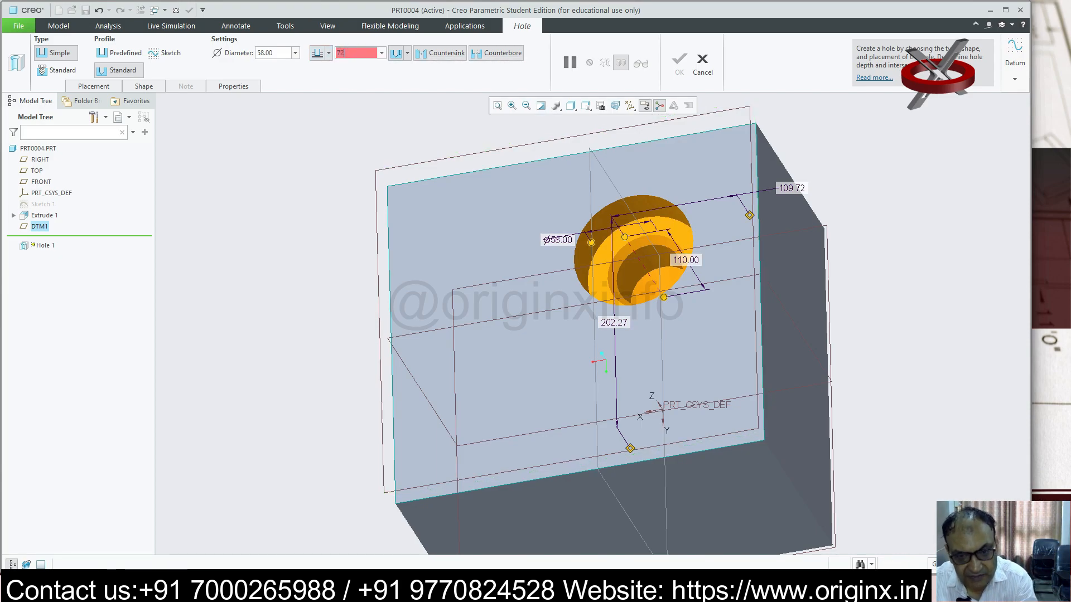
{"action": "key", "text": "Return"}
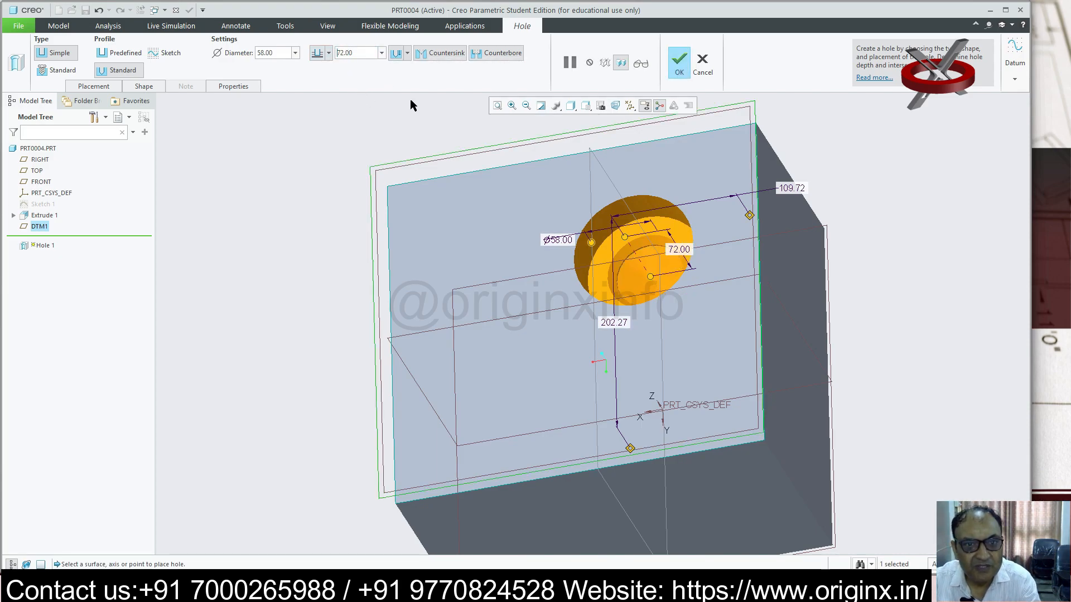
- Toggle the hole's counterbore off and back on, and accept the redefined hole
{"action": "left_click", "coordinate": [508, 53]}
{"action": "middle_click_drag", "start_coordinate": [772, 295], "coordinate": [508, 77]}
{"action": "left_click", "coordinate": [499, 53]}
{"action": "middle_click_drag", "start_coordinate": [695, 270], "coordinate": [741, 248]}
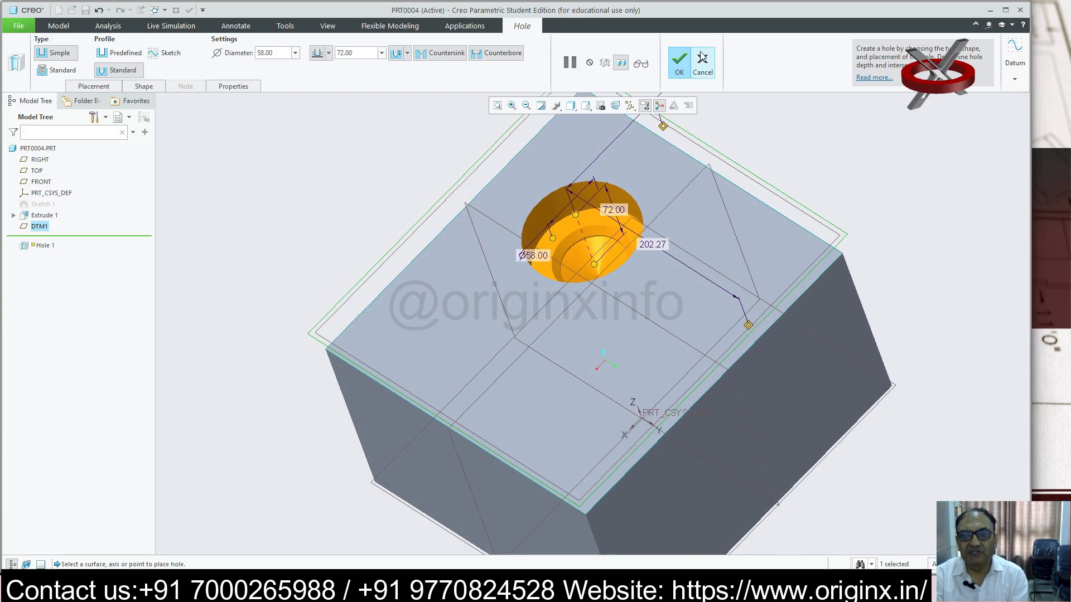
{"action": "left_click", "coordinate": [679, 62]}
- Delete the counterbored hole from the block
{"action": "middle_click_drag", "start_coordinate": [645, 243], "coordinate": [604, 224]}
{"action": "left_click", "coordinate": [604, 221]}
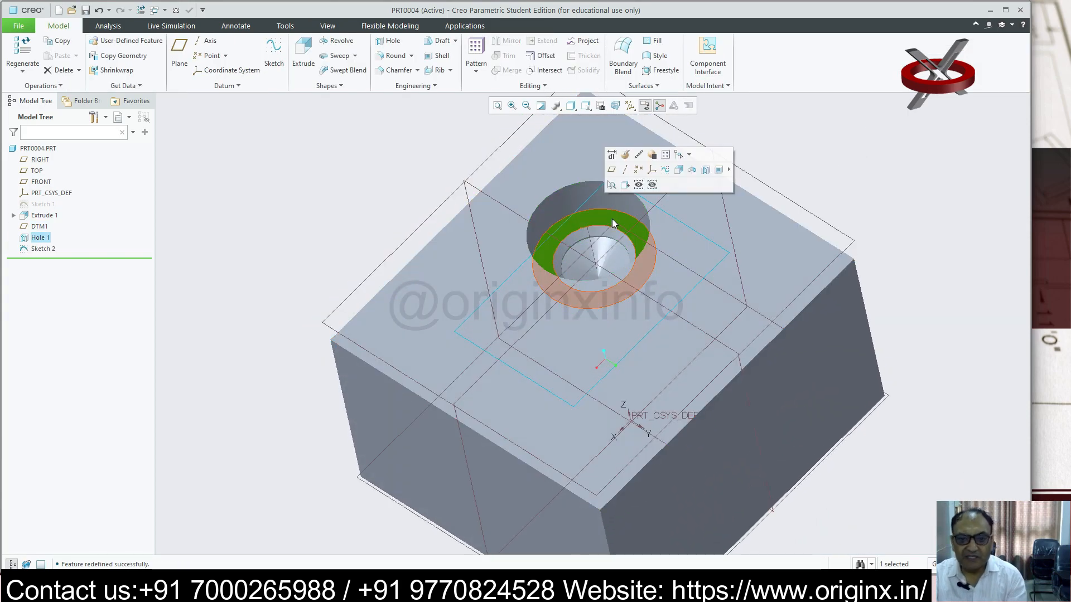
{"action": "key", "text": "Delete"}
{"action": "left_click", "coordinate": [453, 305]}
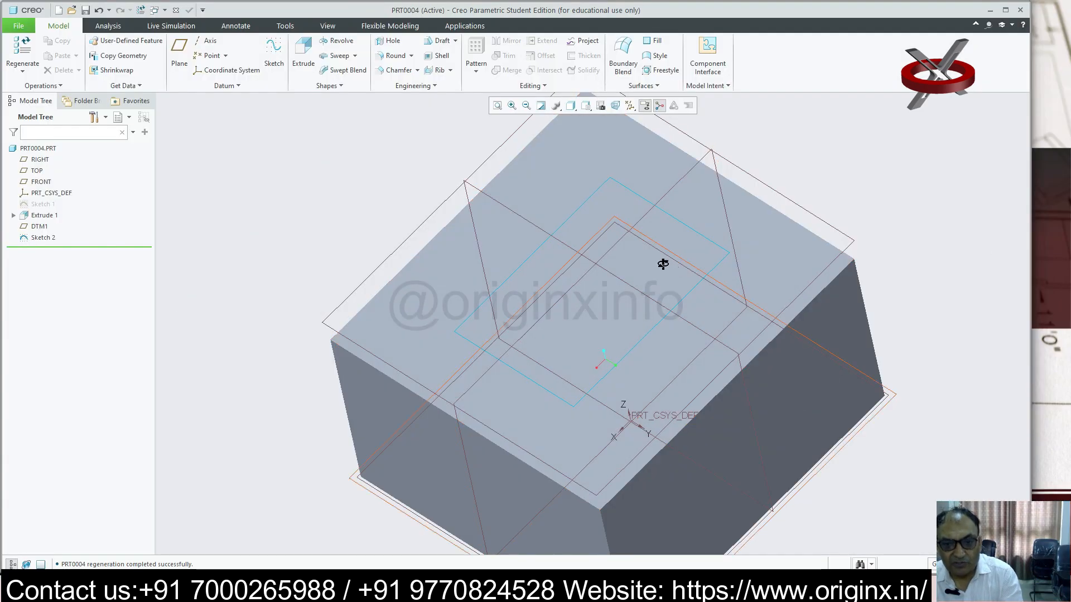
- Start shelling the block with its upper face removed and a wall thickness of 10
{"action": "mouse_move", "coordinate": [663, 264]}
{"action": "middle_mouse_down"}
{"action": "mouse_move", "coordinate": [705, 246]}
{"action": "mouse_move", "coordinate": [662, 241]}
{"action": "mouse_move", "coordinate": [669, 265]}
{"action": "middle_mouse_up"}
{"action": "middle_click_drag", "start_coordinate": [830, 174], "coordinate": [809, 160]}
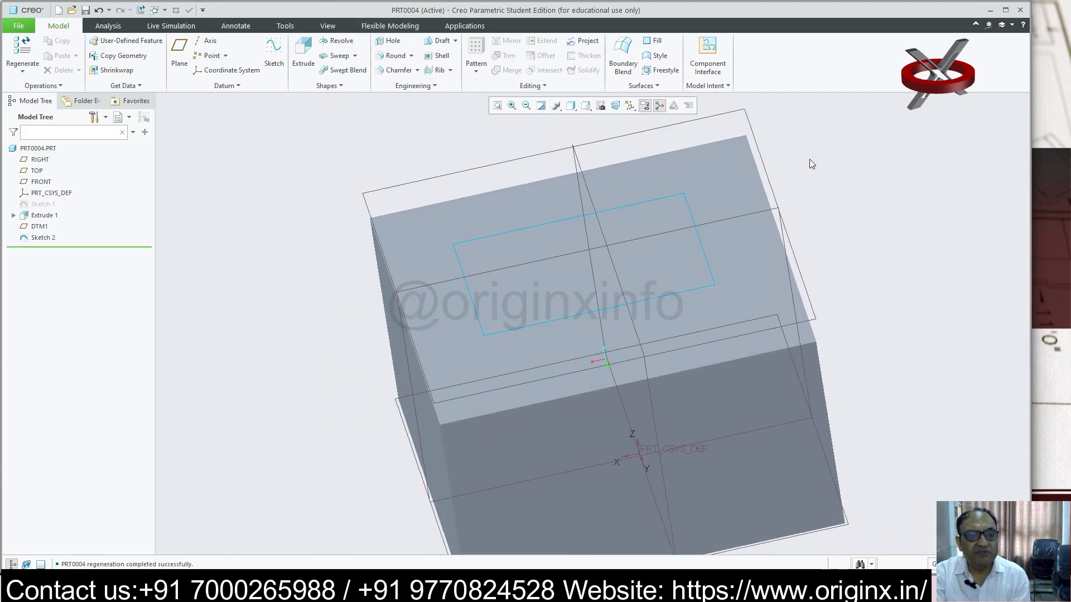
{"action": "middle_click_drag", "start_coordinate": [748, 401], "coordinate": [676, 311]}
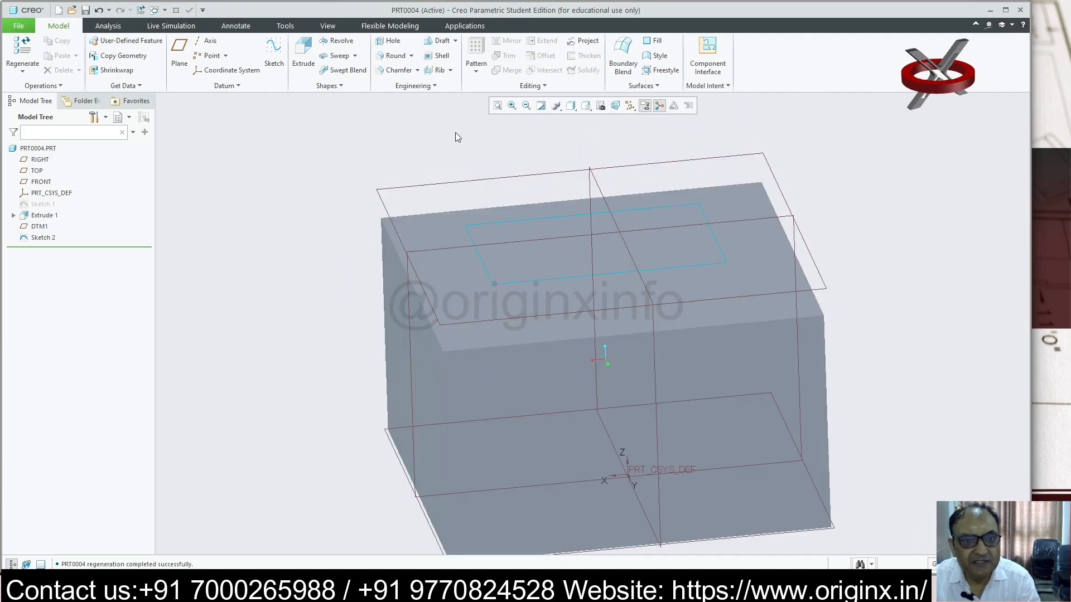
{"action": "left_click", "coordinate": [448, 61]}
{"action": "scroll", "coordinate": [876, 229], "scroll_direction": "down", "scroll_amount": 2}
{"action": "middle_click_drag", "start_coordinate": [878, 233], "coordinate": [898, 248]}
{"action": "left_click", "coordinate": [436, 270]}
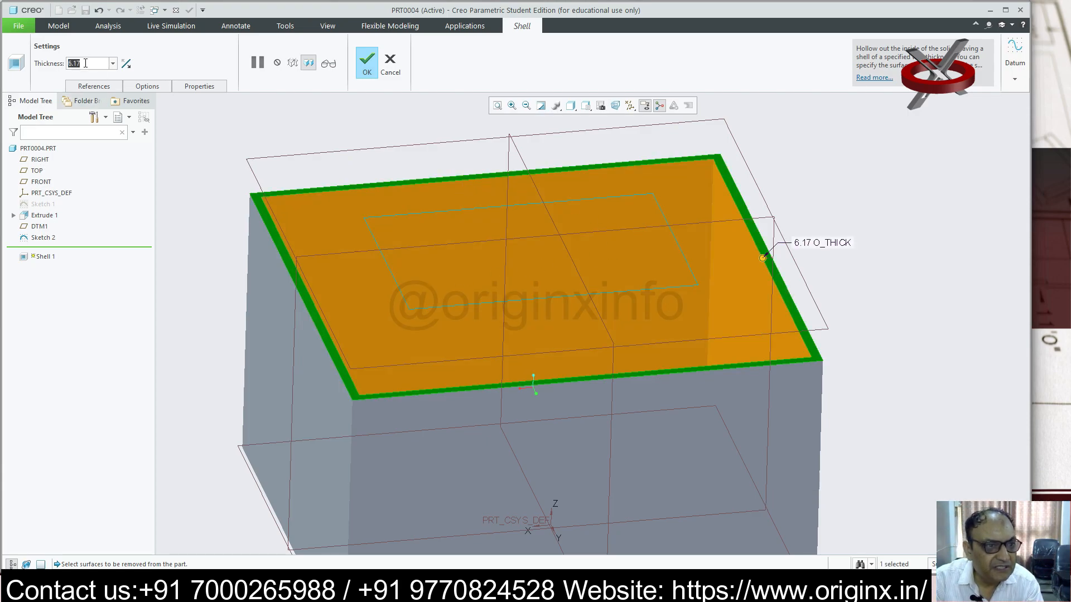
{"action": "type", "text": "10"}
{"action": "key", "text": "Return"}
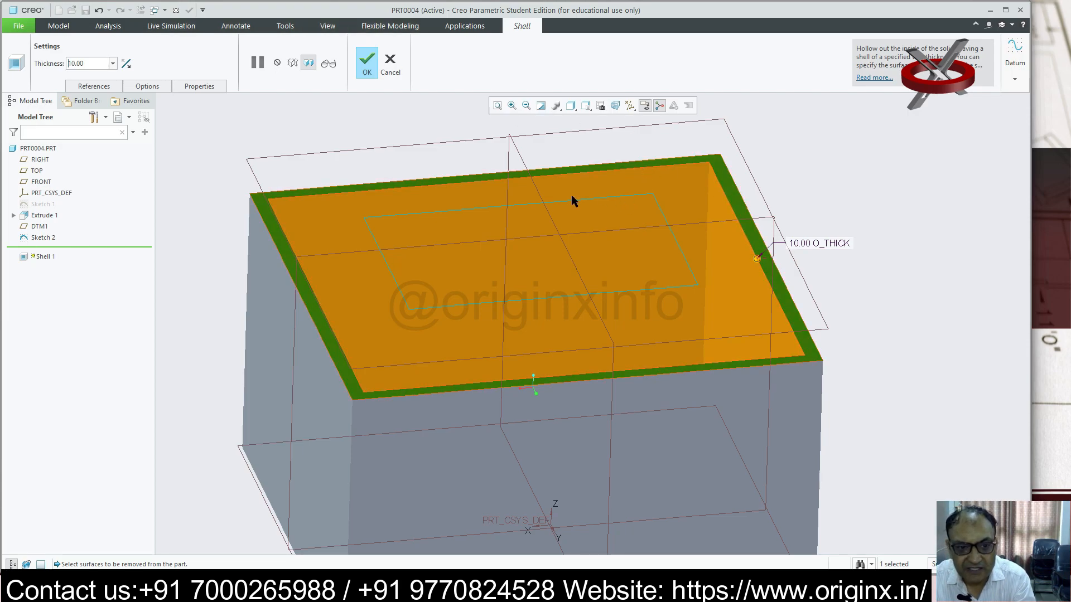
- Try the front face as the only shell opening, and remove both the upper and front faces together
{"action": "scroll", "coordinate": [424, 323], "scroll_direction": "down", "scroll_amount": 5}
{"action": "scroll", "coordinate": [472, 363], "scroll_direction": "up", "scroll_amount": 3}
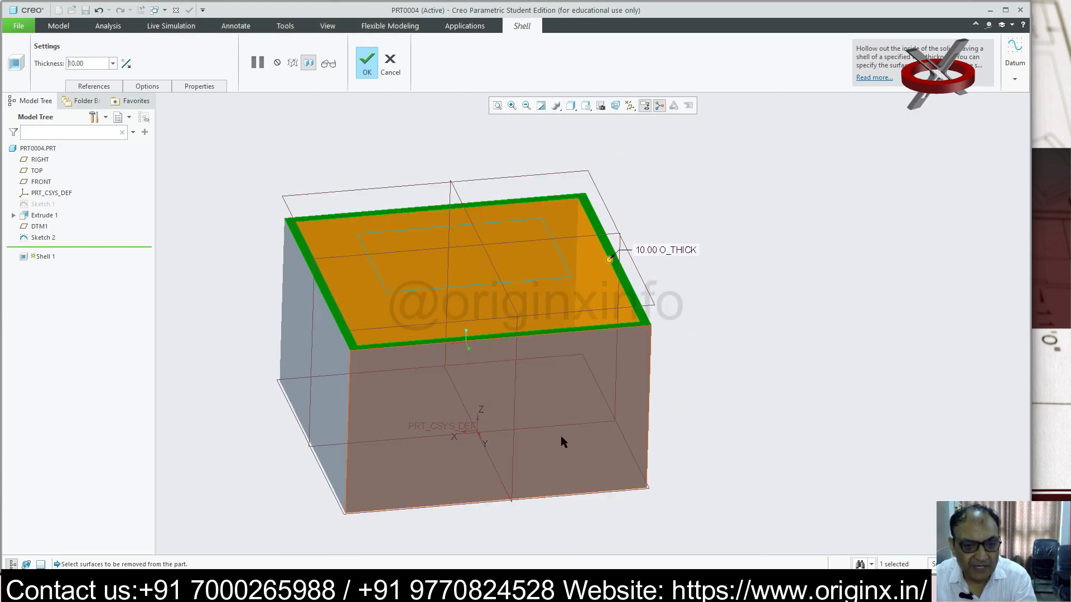
{"action": "left_click", "coordinate": [575, 443]}
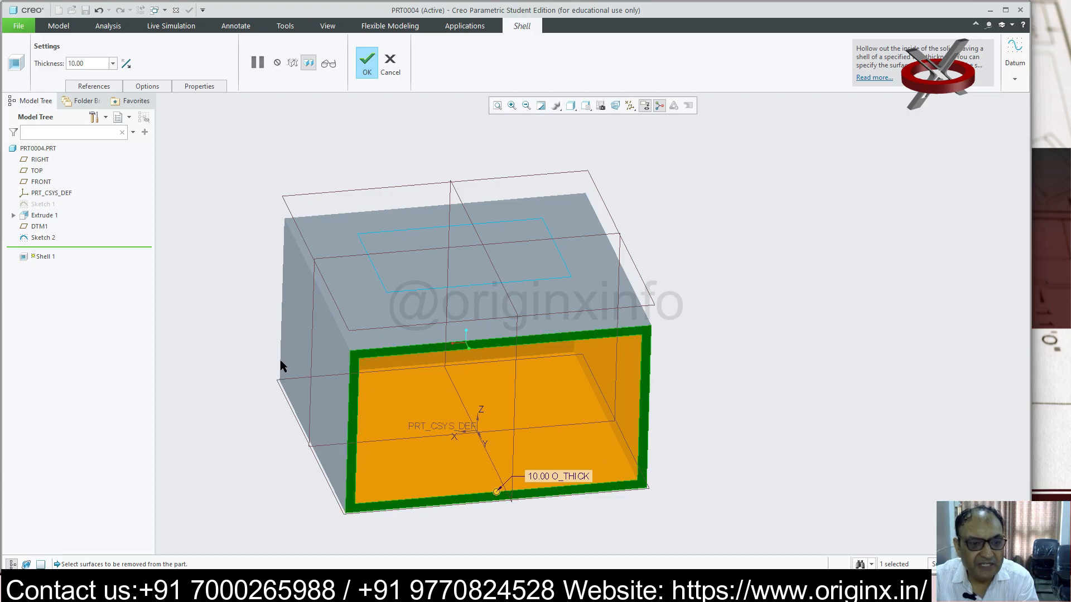
{"action": "left_click", "coordinate": [319, 340]}
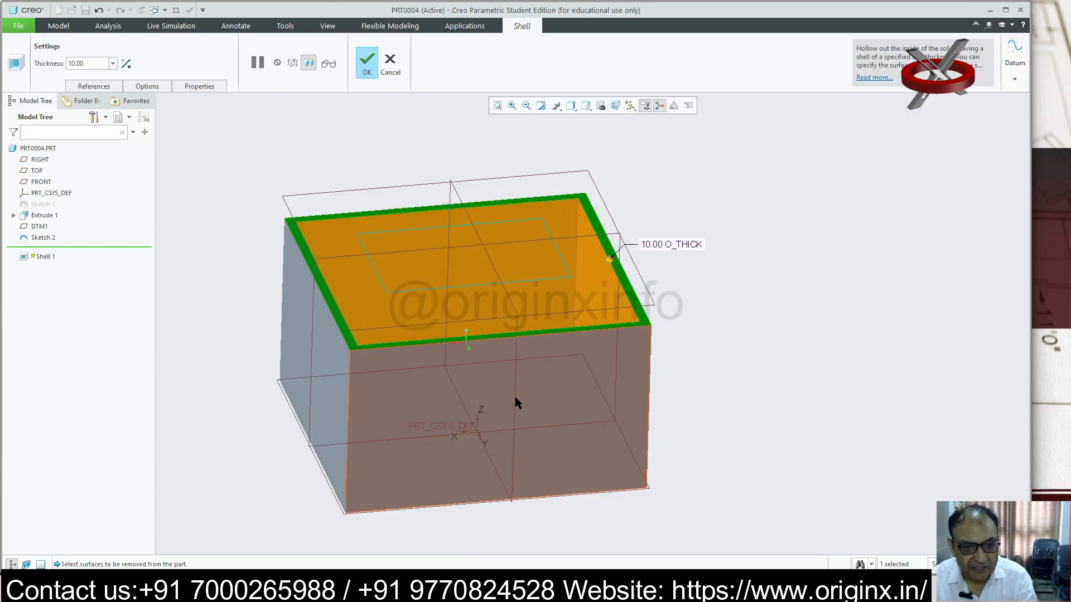
{"action": "left_click", "coordinate": [564, 424], "text": "ctrl"}
{"action": "mouse_move", "coordinate": [479, 400]}
{"action": "middle_mouse_down"}
{"action": "mouse_move", "coordinate": [550, 425]}
{"action": "mouse_move", "coordinate": [511, 402]}
{"action": "mouse_move", "coordinate": [545, 452]}
{"action": "mouse_move", "coordinate": [512, 398]}
{"action": "mouse_move", "coordinate": [454, 401]}
{"action": "mouse_move", "coordinate": [552, 416]}
{"action": "mouse_move", "coordinate": [541, 434]}
{"action": "mouse_move", "coordinate": [525, 427]}
{"action": "middle_mouse_up"}
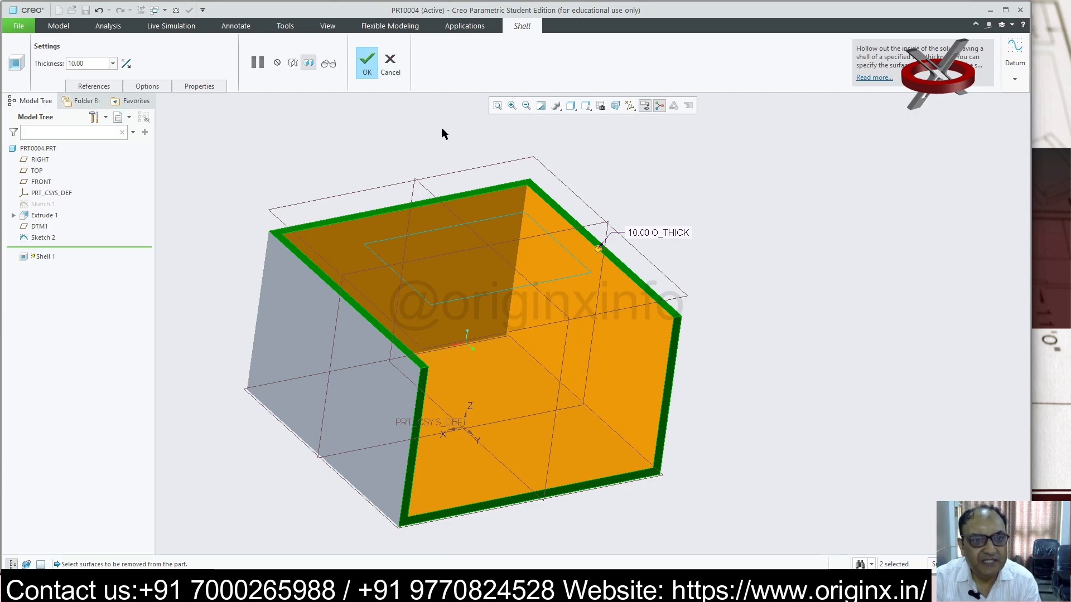
- Make the block's side face the only shell opening and set the wall thickness to 5
{"action": "left_click", "coordinate": [329, 355]}
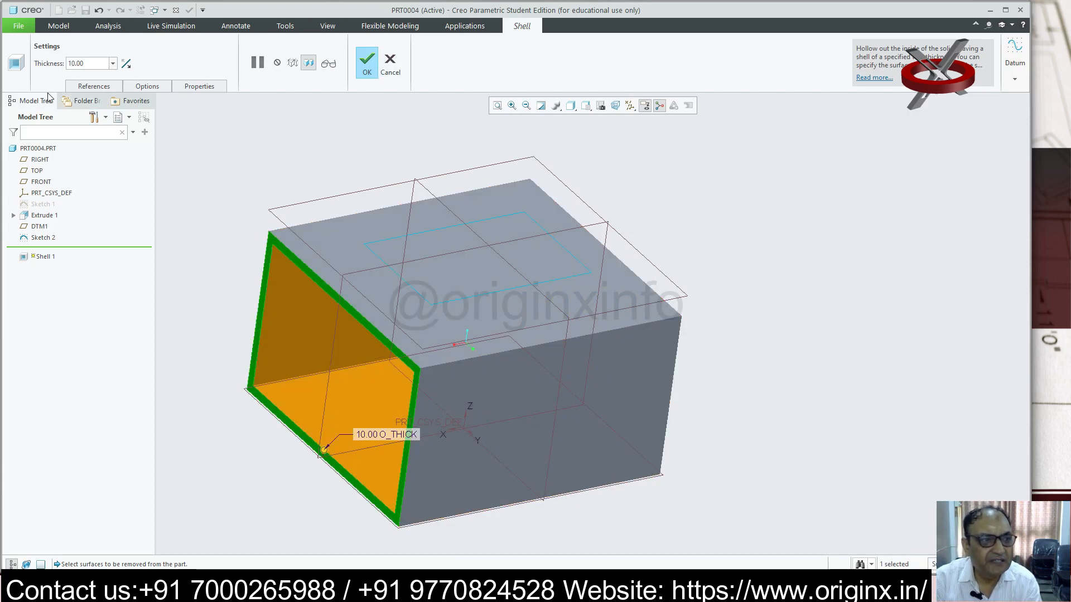
{"action": "type", "text": "5"}
{"action": "key", "text": "Return"}
- Flip the shell thickness between the block's inside and outside, and discard the shell feature
{"action": "left_click", "coordinate": [128, 67]}
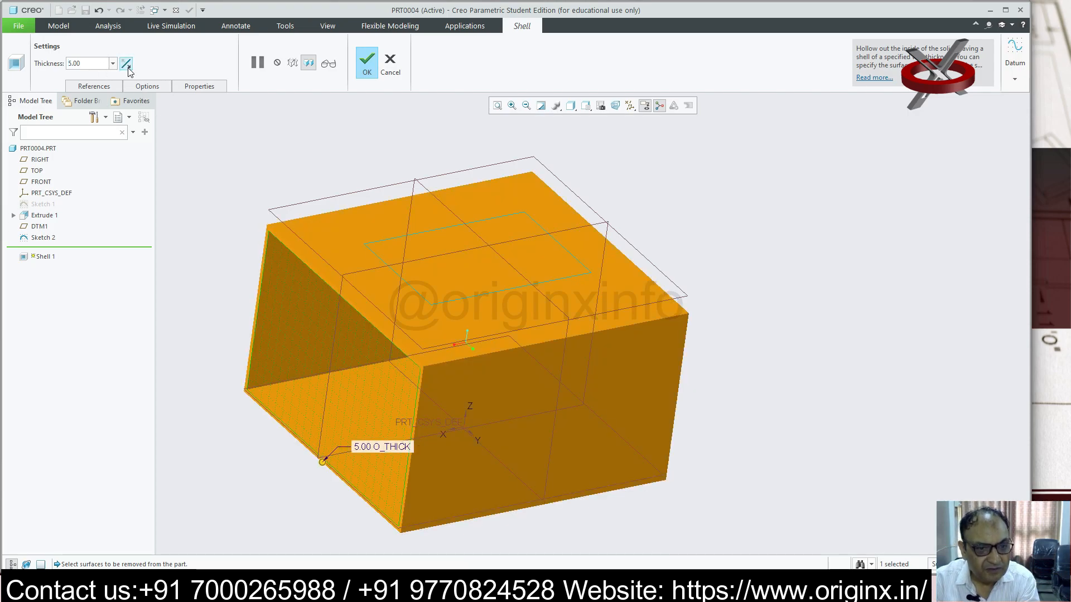
{"action": "left_click", "coordinate": [127, 64]}
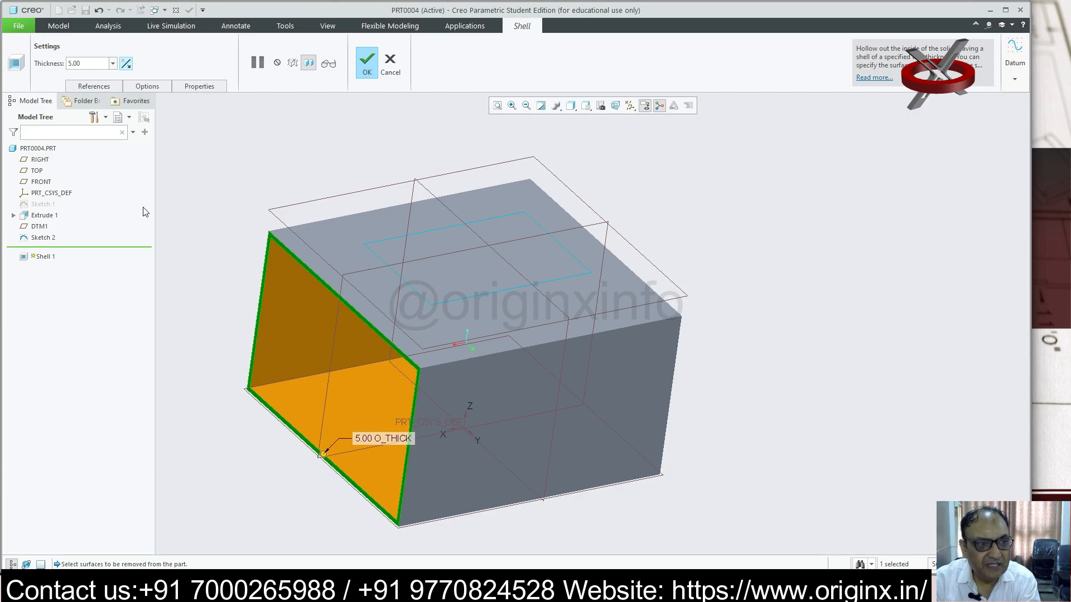
{"action": "left_click", "coordinate": [129, 69]}
{"action": "mouse_move", "coordinate": [449, 475]}
{"action": "middle_mouse_down"}
{"action": "mouse_move", "coordinate": [490, 482]}
{"action": "mouse_move", "coordinate": [454, 465]}
{"action": "mouse_move", "coordinate": [493, 474]}
{"action": "mouse_move", "coordinate": [427, 456]}
{"action": "middle_mouse_up"}
{"action": "left_click", "coordinate": [391, 65]}
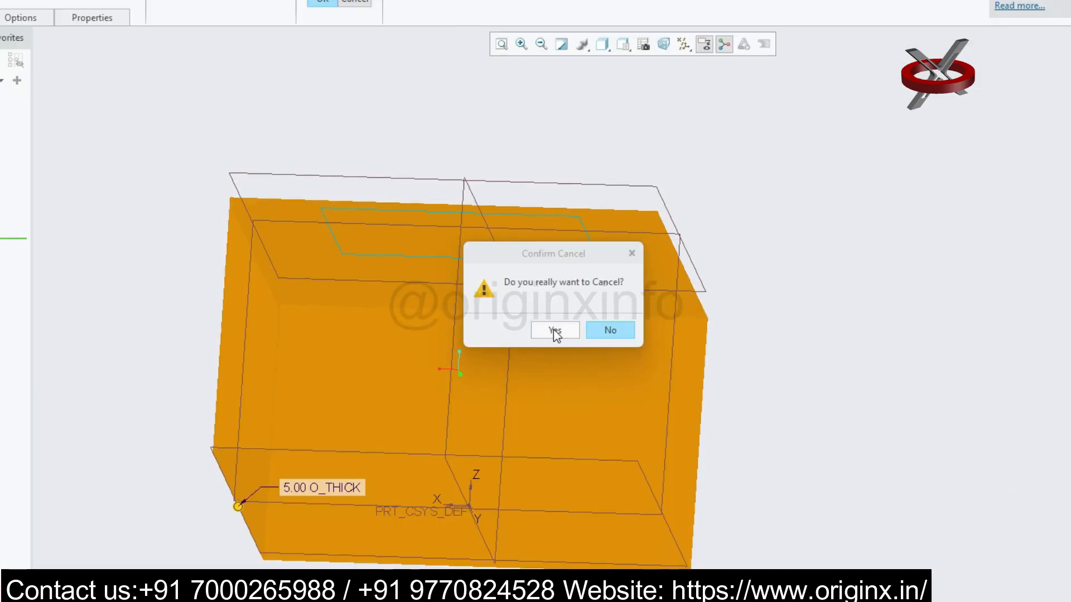
{"action": "left_click", "coordinate": [555, 331]}
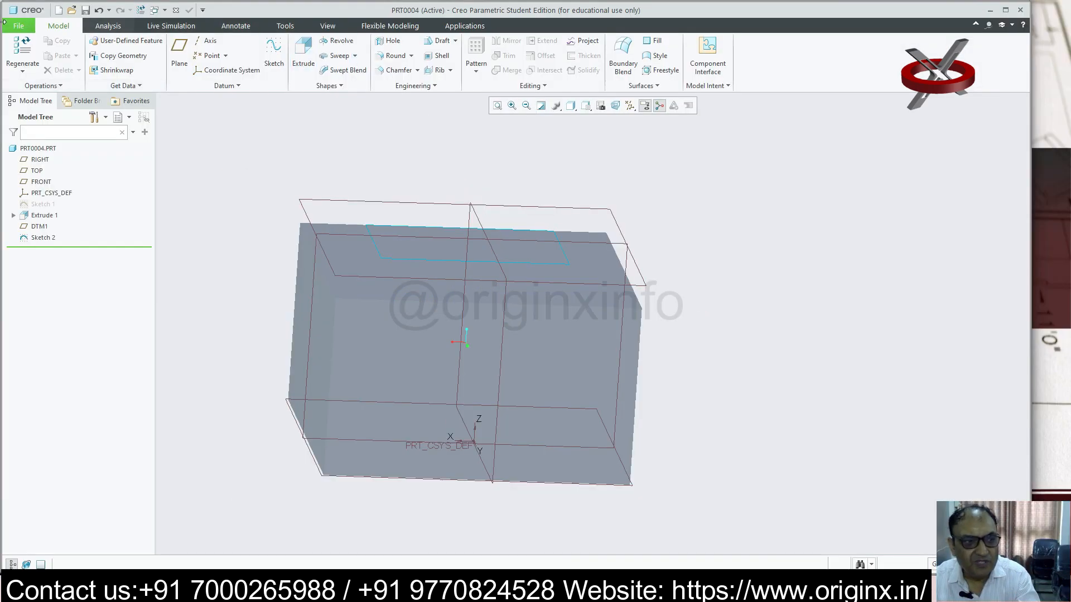
- Create a new solid part named prt0005 using the default template
{"action": "left_click", "coordinate": [18, 26]}
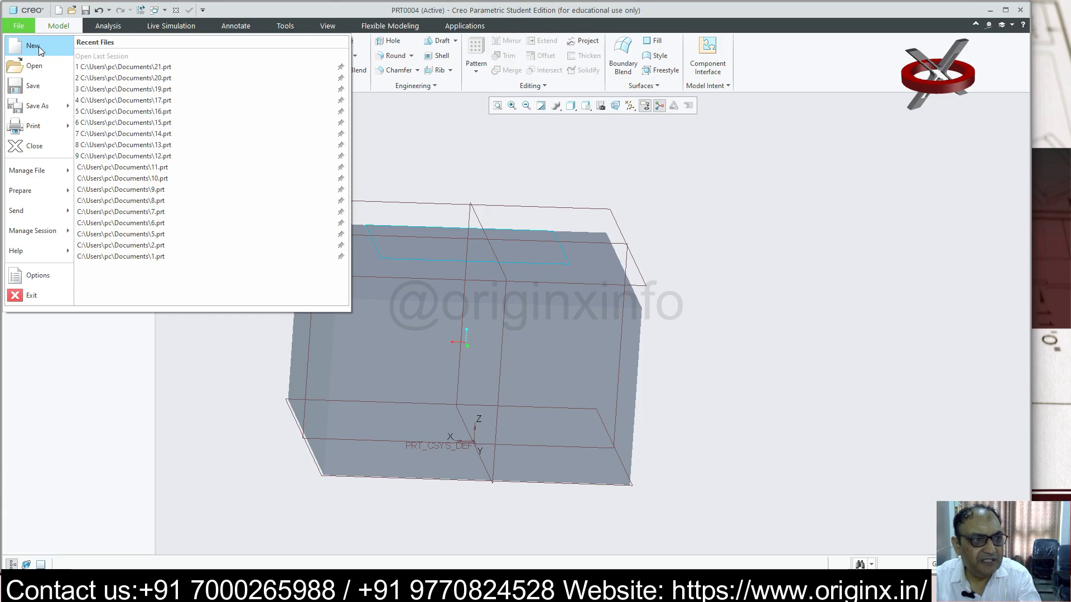
{"action": "left_click", "coordinate": [38, 46]}
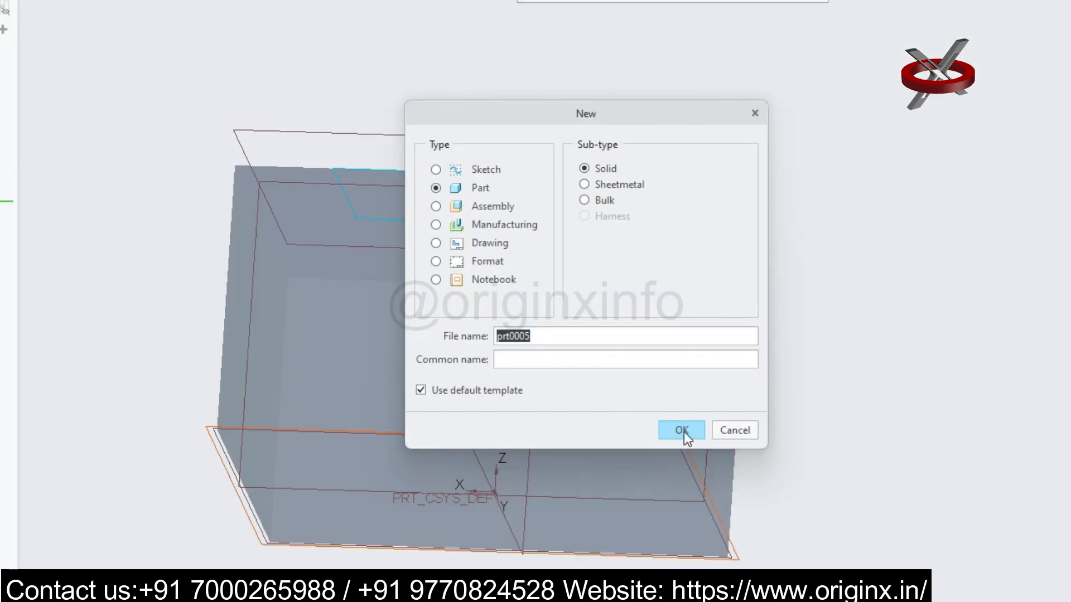
{"action": "left_click", "coordinate": [682, 430]}
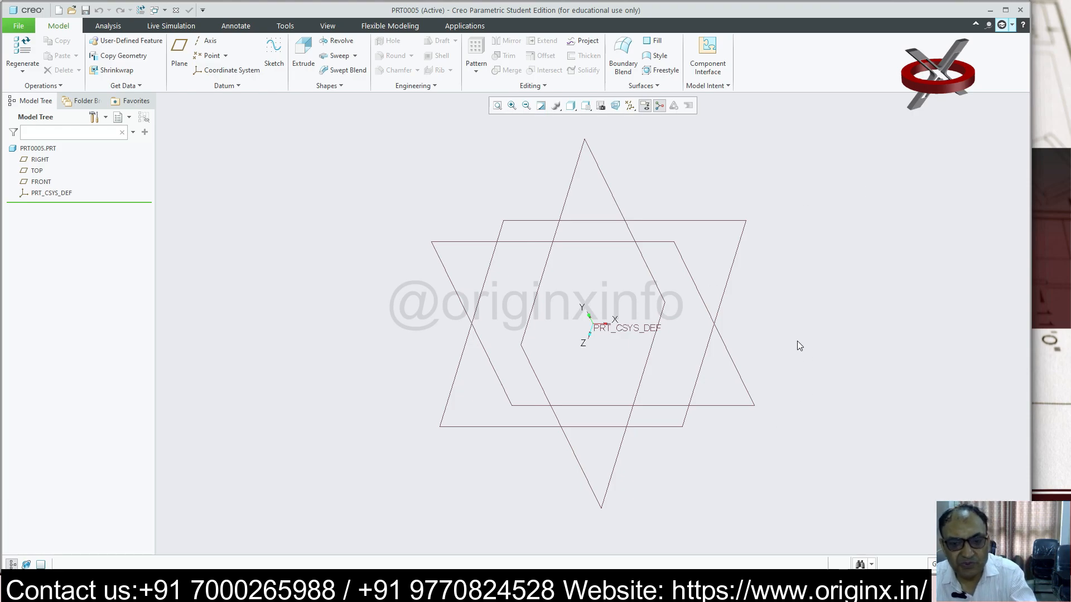
- Sketch a rectangle around the origin on the TOP plane and finish the sketch
{"action": "scroll", "coordinate": [795, 343], "scroll_direction": "up", "scroll_amount": 2}
{"action": "scroll", "coordinate": [791, 331], "scroll_direction": "down", "scroll_amount": 2}
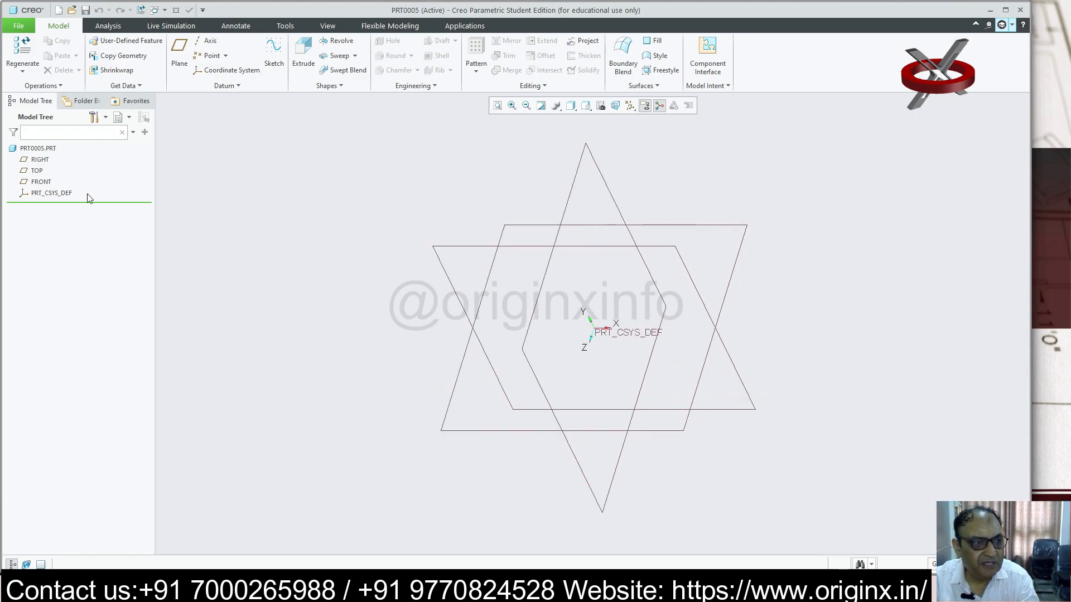
{"action": "left_click", "coordinate": [36, 170]}
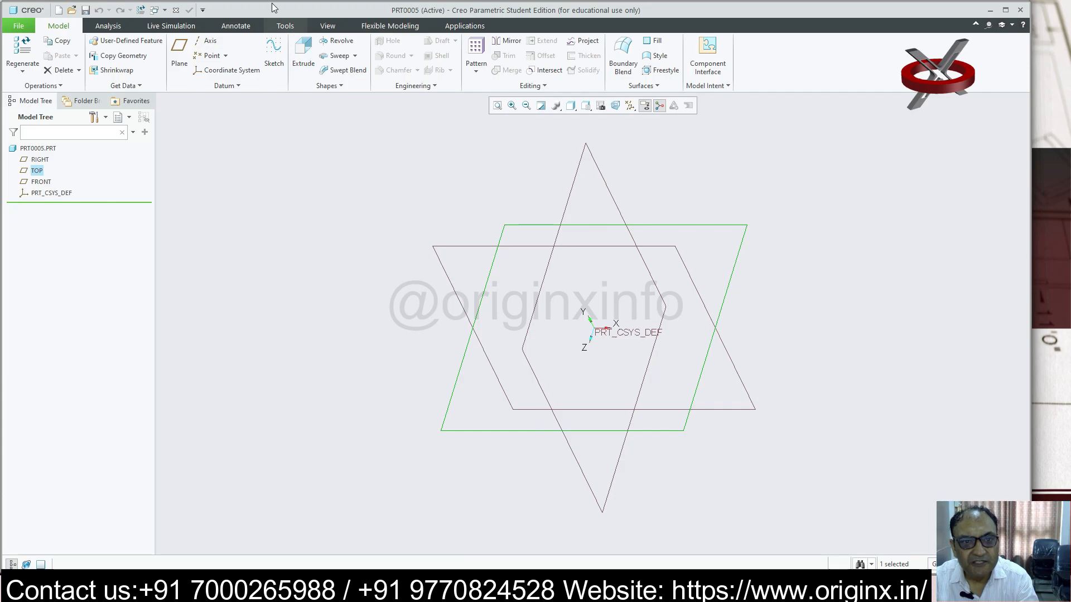
{"action": "left_click", "coordinate": [274, 51]}
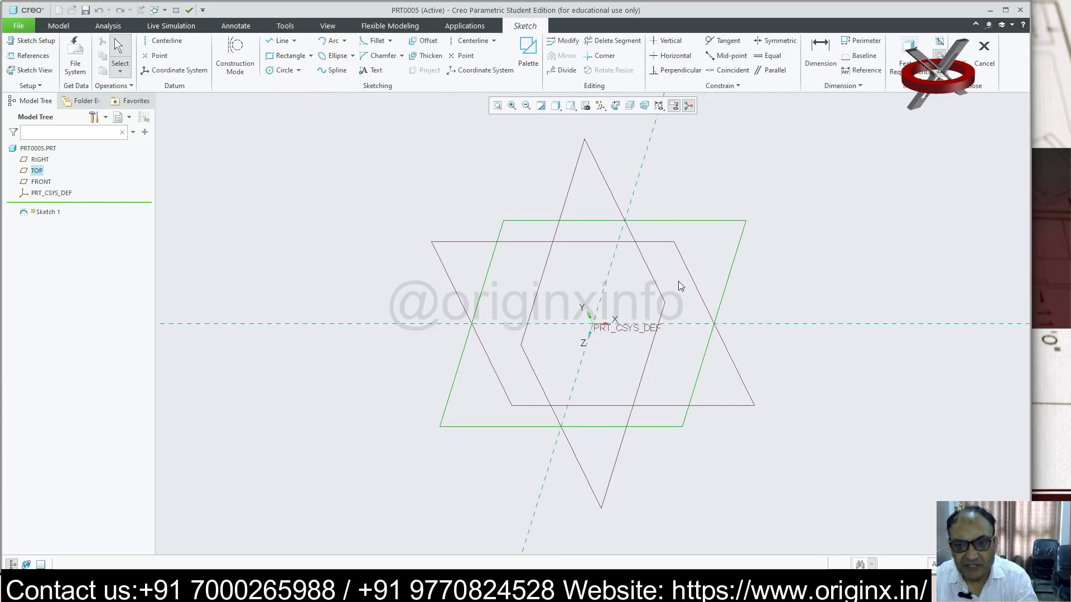
{"action": "left_click", "coordinate": [615, 107]}
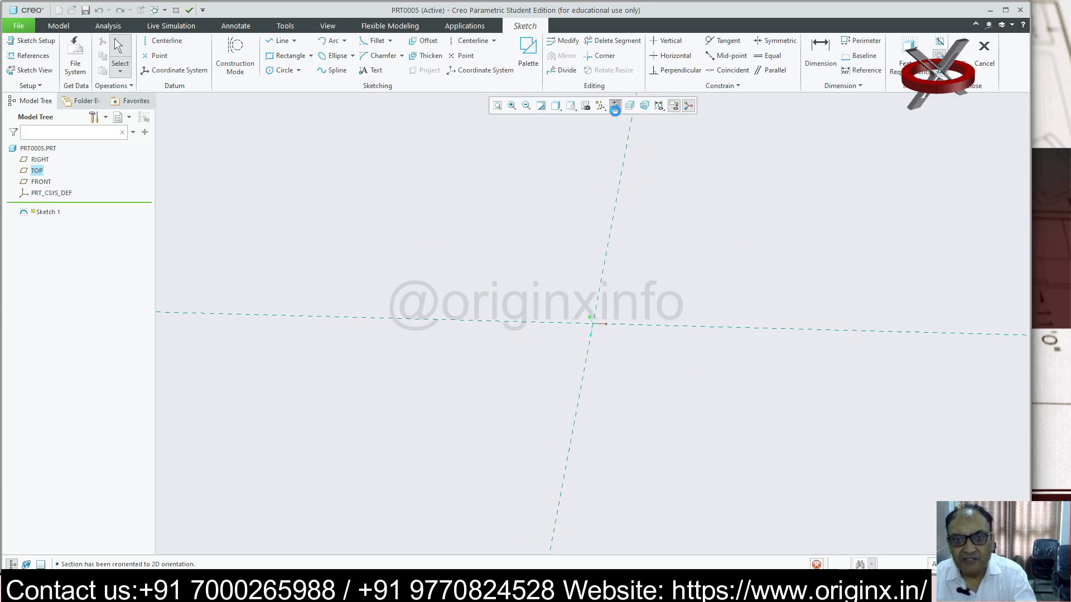
{"action": "left_click", "coordinate": [294, 57]}
{"action": "left_click", "coordinate": [451, 211]}
{"action": "left_click", "coordinate": [724, 411]}
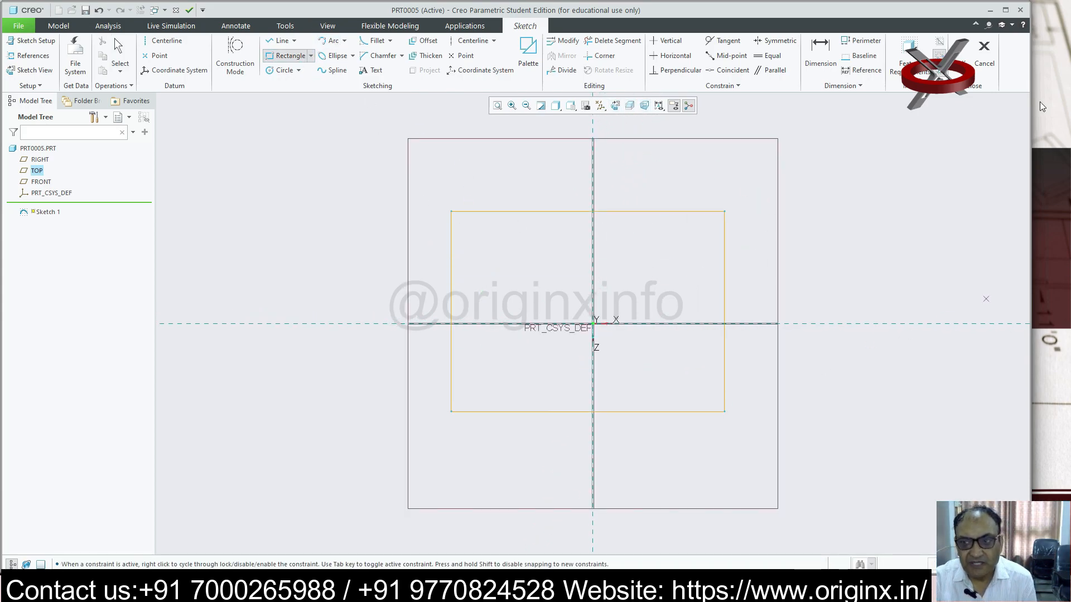
{"action": "left_click", "coordinate": [967, 50]}
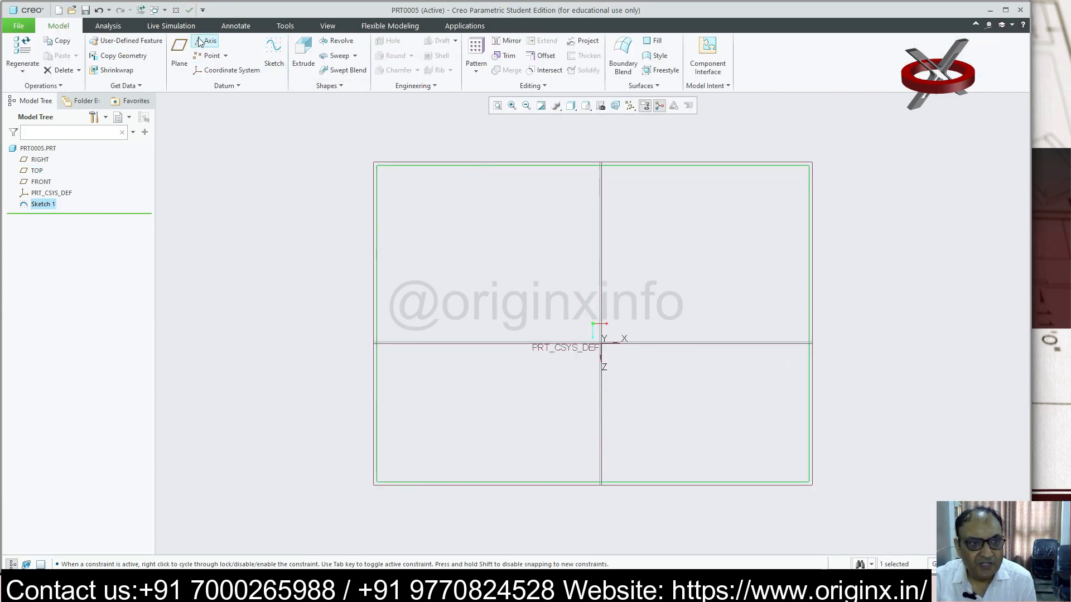
- Extrude the rectangle into a solid block about 283.09 deep
{"action": "left_click", "coordinate": [303, 52]}
{"action": "middle_click_drag", "start_coordinate": [546, 256], "coordinate": [577, 232]}
{"action": "scroll", "coordinate": [577, 238], "scroll_direction": "down", "scroll_amount": 5}
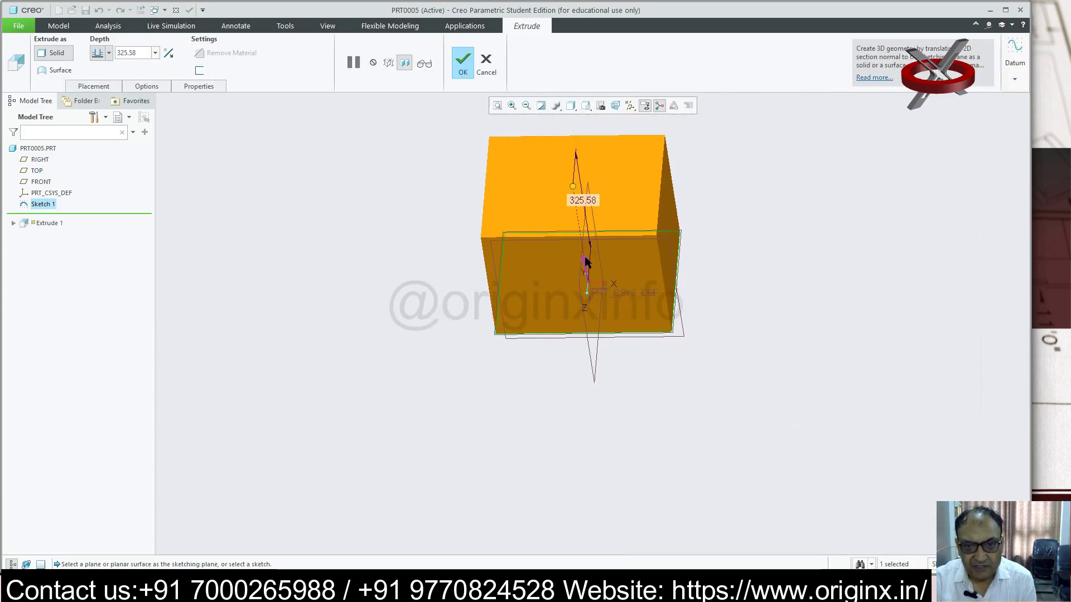
{"action": "left_click_drag", "start_coordinate": [572, 192], "coordinate": [575, 198]}
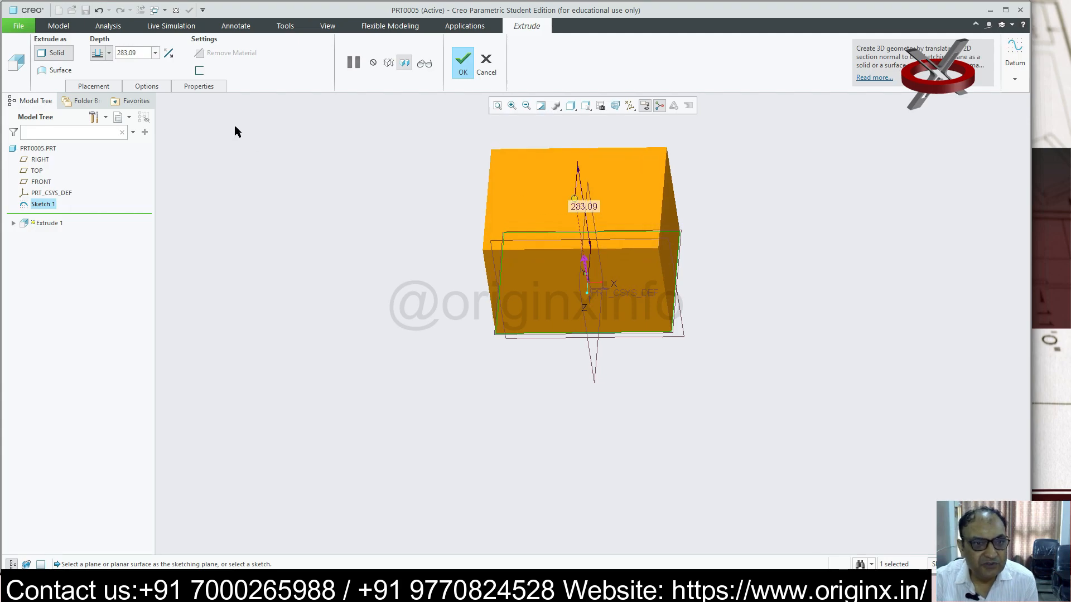
{"action": "left_click", "coordinate": [463, 63]}
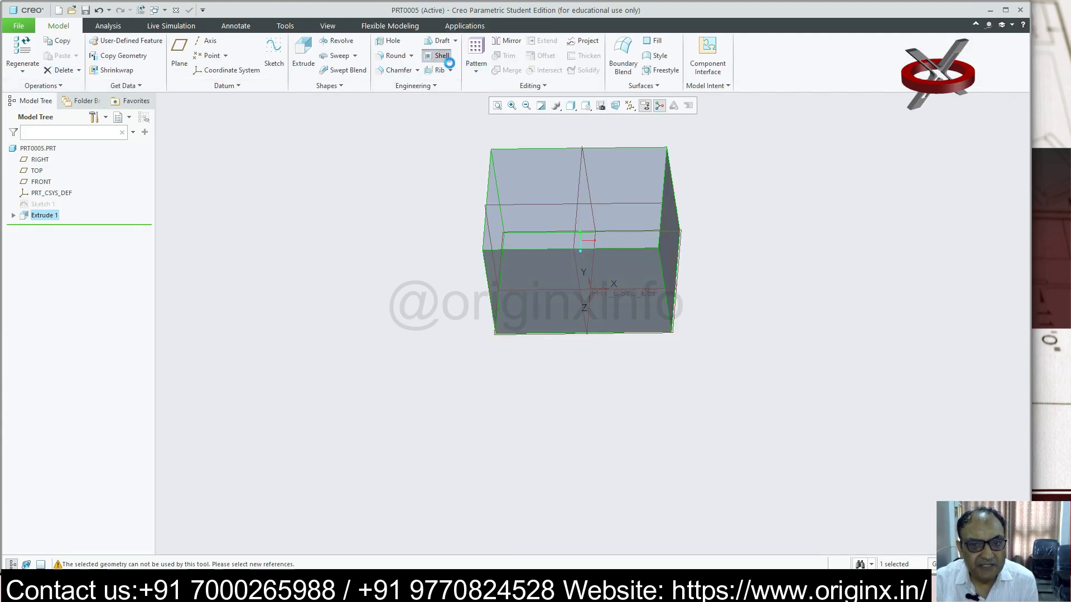
- Shell the block with a thickness of 6.81, removing its top and front faces
{"action": "left_click", "coordinate": [560, 185]}
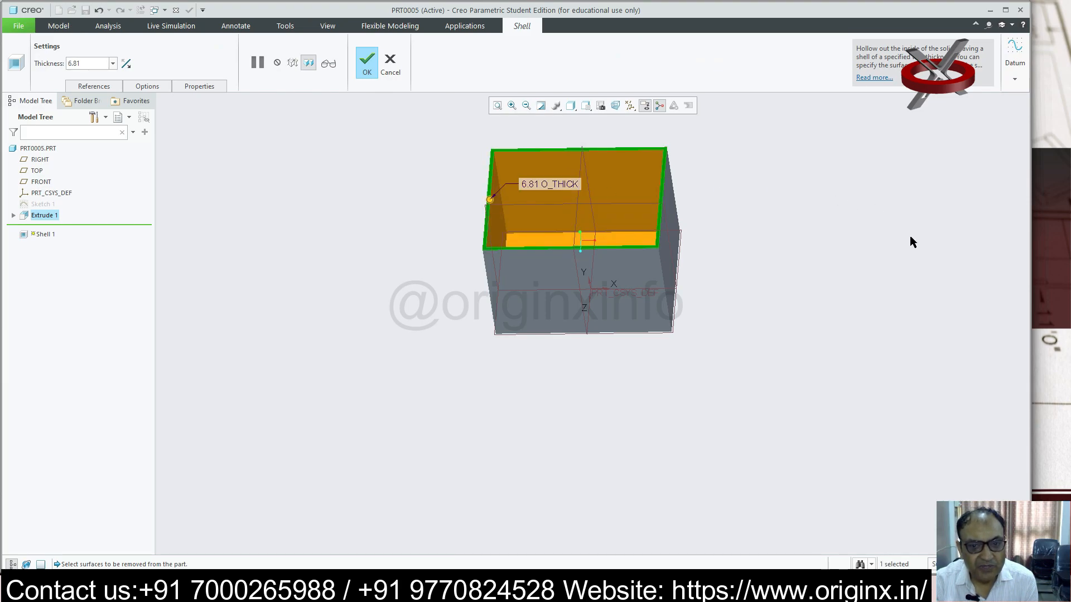
{"action": "left_click", "coordinate": [544, 283]}
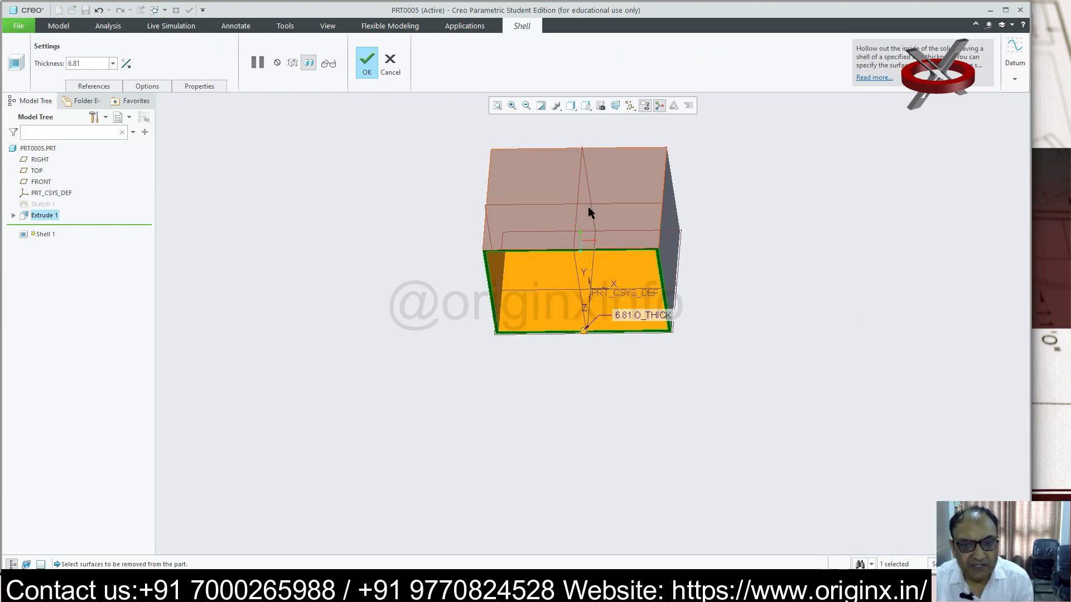
{"action": "left_click", "coordinate": [615, 179], "text": "ctrl"}
{"action": "middle_click_drag", "start_coordinate": [695, 322], "coordinate": [749, 316]}
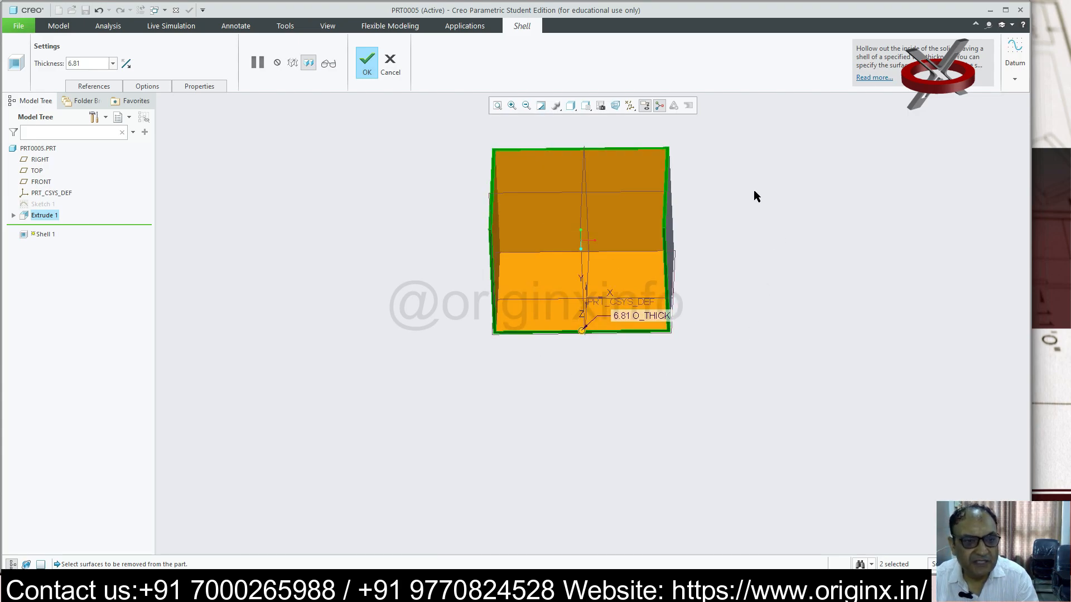
{"action": "left_click", "coordinate": [366, 62]}
- Sketch a circle centred on the origin on the shelled box's inner floor and finish the sketch
{"action": "middle_click_drag", "start_coordinate": [694, 173], "coordinate": [614, 314]}
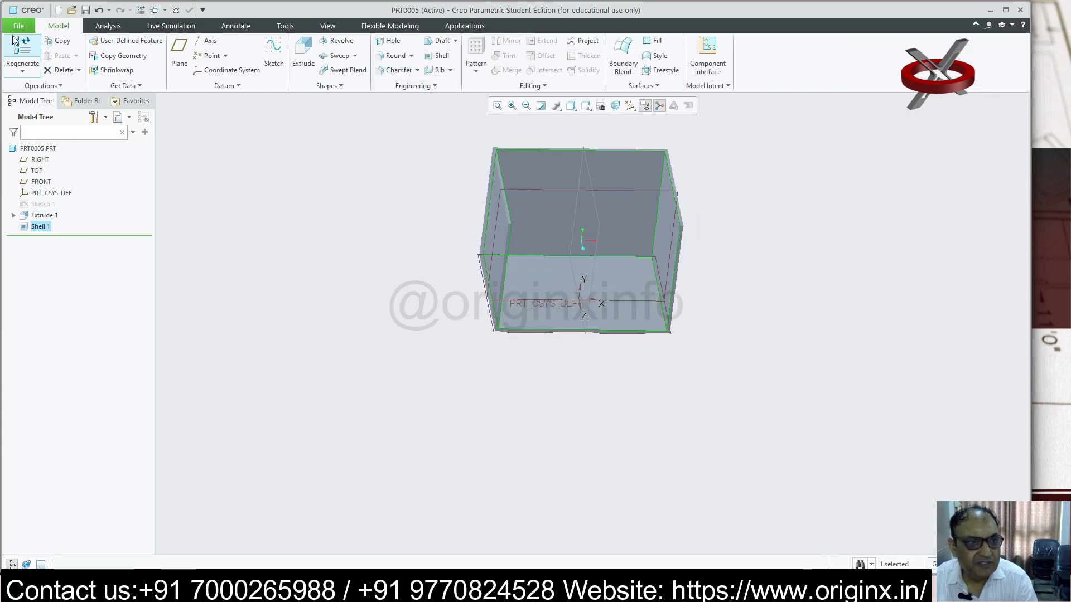
{"action": "left_click", "coordinate": [274, 53]}
{"action": "left_click", "coordinate": [612, 279]}
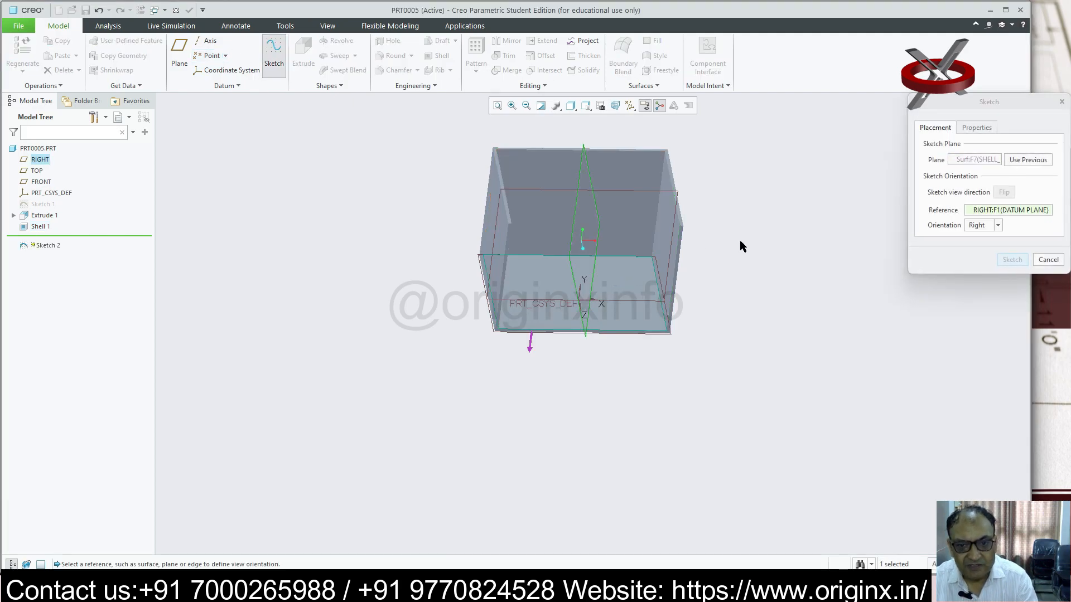
{"action": "left_click", "coordinate": [1011, 260]}
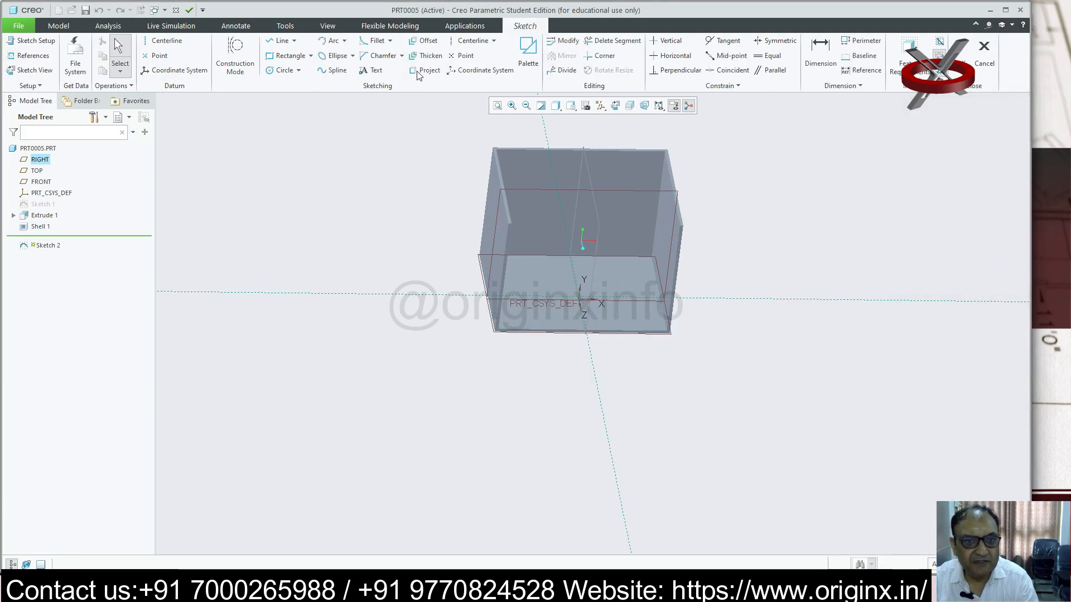
{"action": "left_click", "coordinate": [298, 70]}
{"action": "left_click", "coordinate": [307, 87]}
{"action": "left_click", "coordinate": [298, 71]}
{"action": "left_click", "coordinate": [307, 84]}
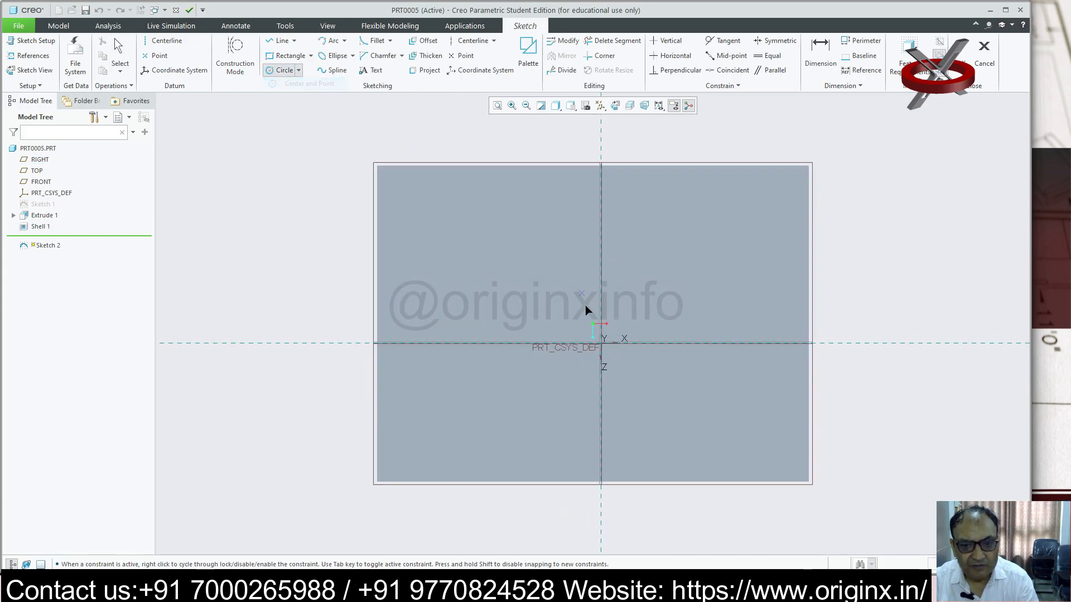
{"action": "left_click", "coordinate": [960, 49]}
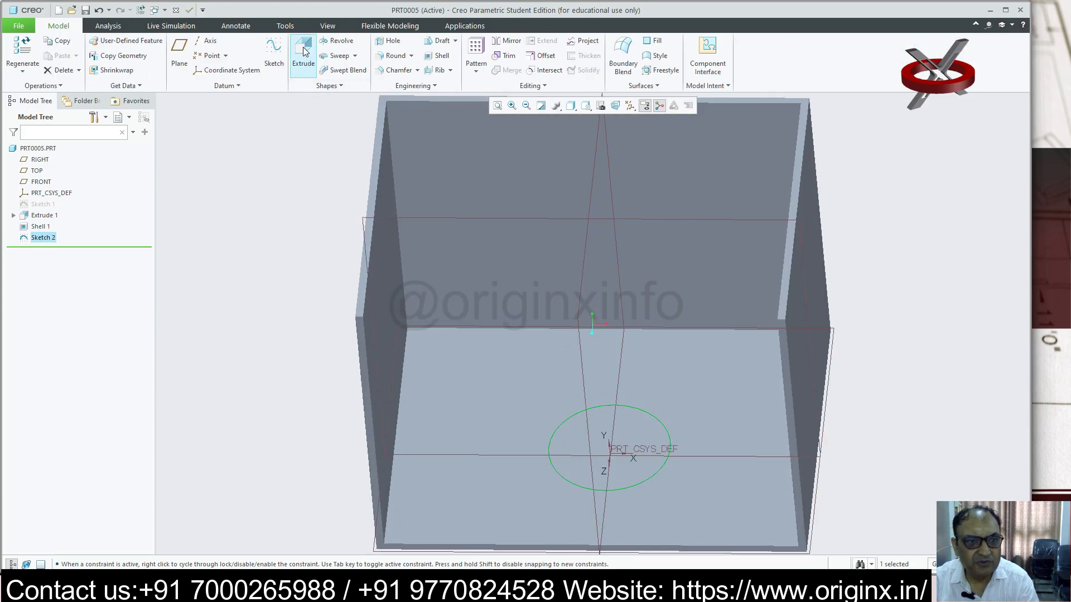
- Extrude the floor circle upward into a solid cylinder 197.69 high
{"action": "left_click", "coordinate": [303, 50]}
{"action": "left_click_drag", "start_coordinate": [601, 361], "coordinate": [591, 282]}
{"action": "scroll", "coordinate": [451, 270], "scroll_direction": "up", "scroll_amount": 4}
{"action": "scroll", "coordinate": [619, 309], "scroll_direction": "down", "scroll_amount": 2}
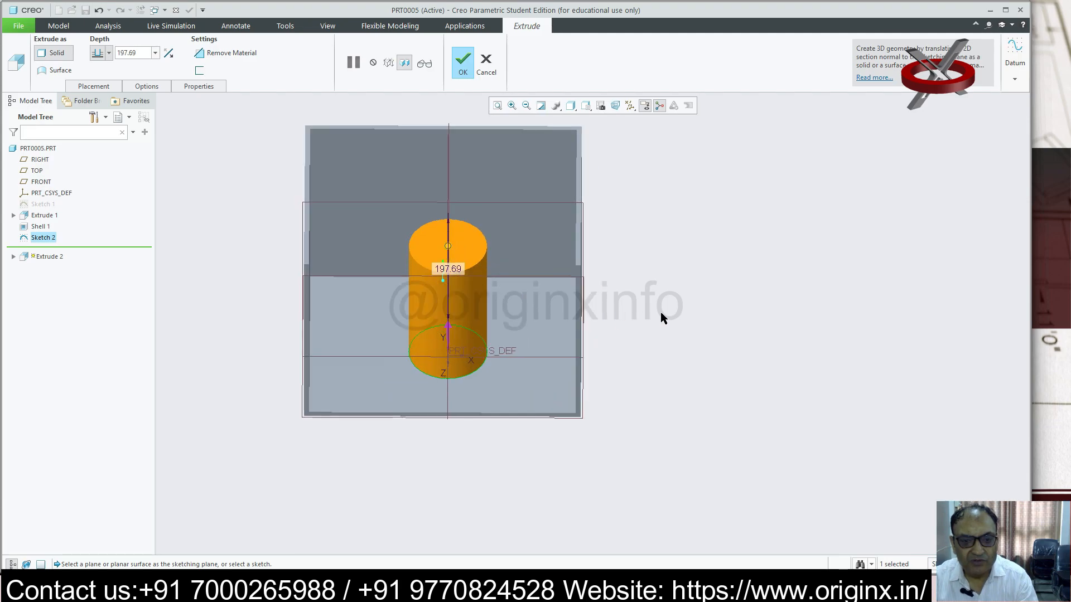
{"action": "left_click", "coordinate": [461, 63]}
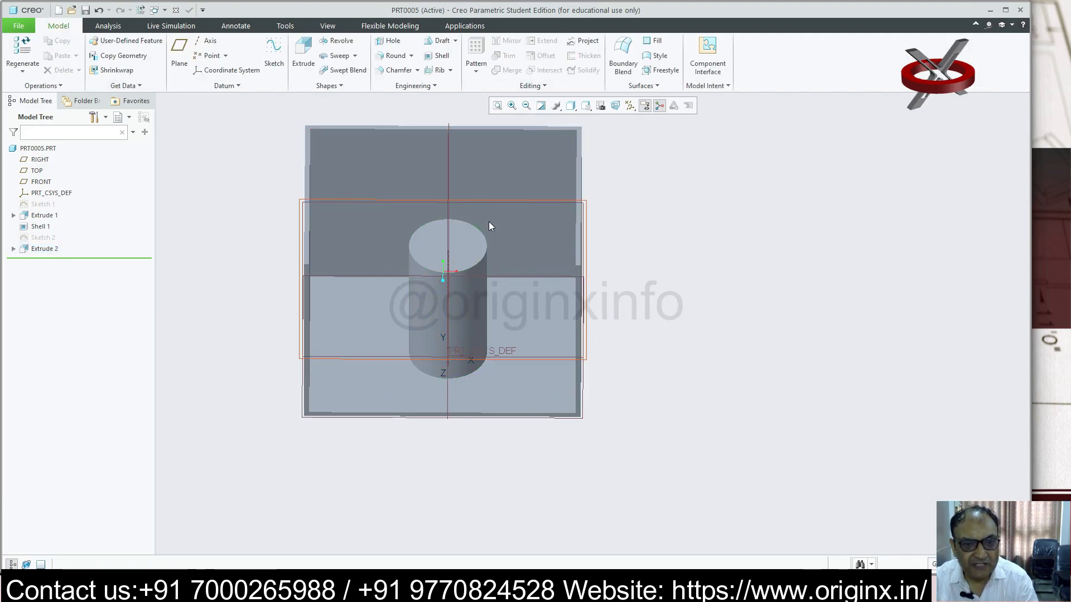
- Sketch a smaller concentric circle on the cylinder's top face and finish the sketch
{"action": "left_click", "coordinate": [467, 245]}
{"action": "left_click", "coordinate": [528, 193]}
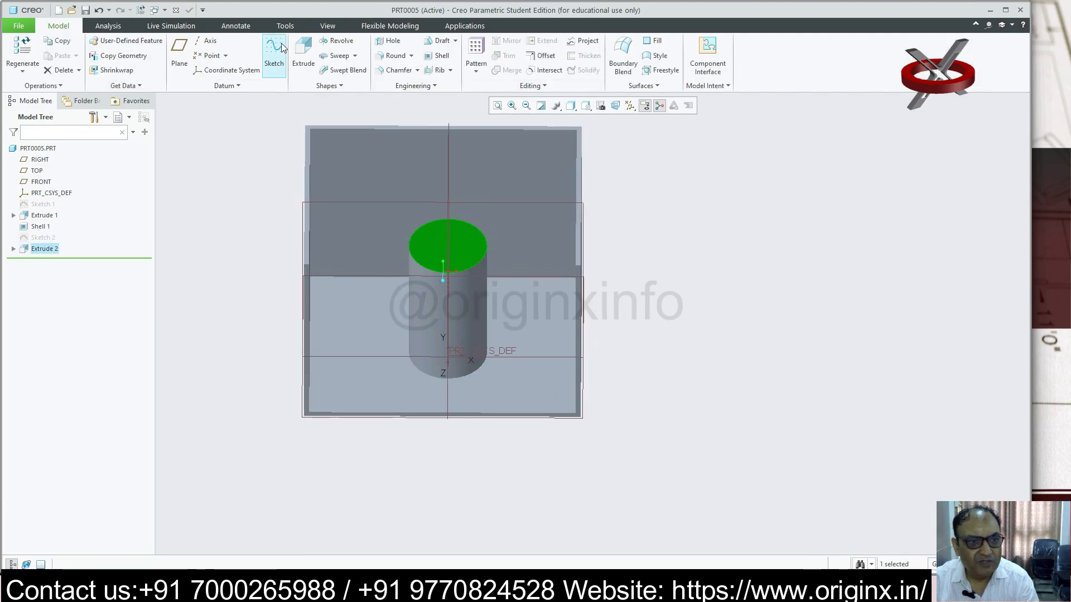
{"action": "left_click", "coordinate": [615, 105]}
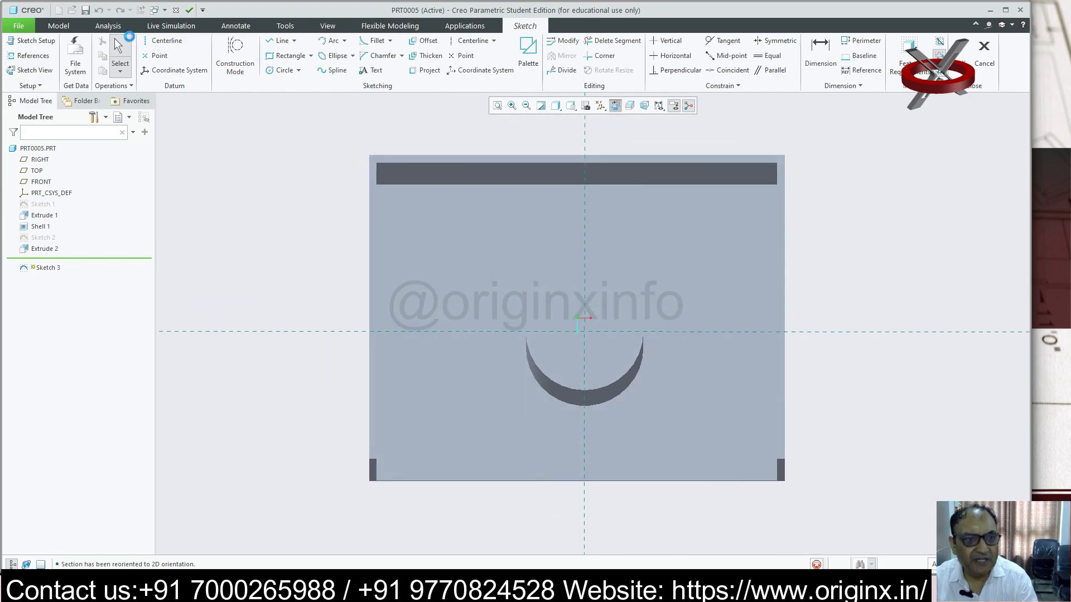
{"action": "left_click", "coordinate": [299, 71]}
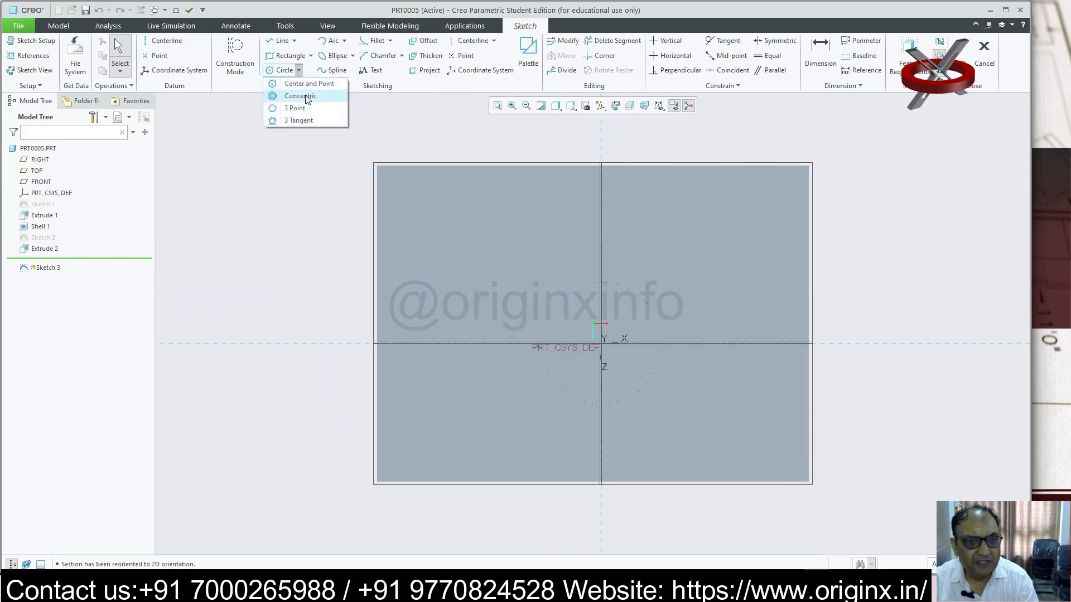
{"action": "left_click", "coordinate": [301, 96]}
{"action": "left_click", "coordinate": [628, 288]}
{"action": "left_click", "coordinate": [618, 303]}
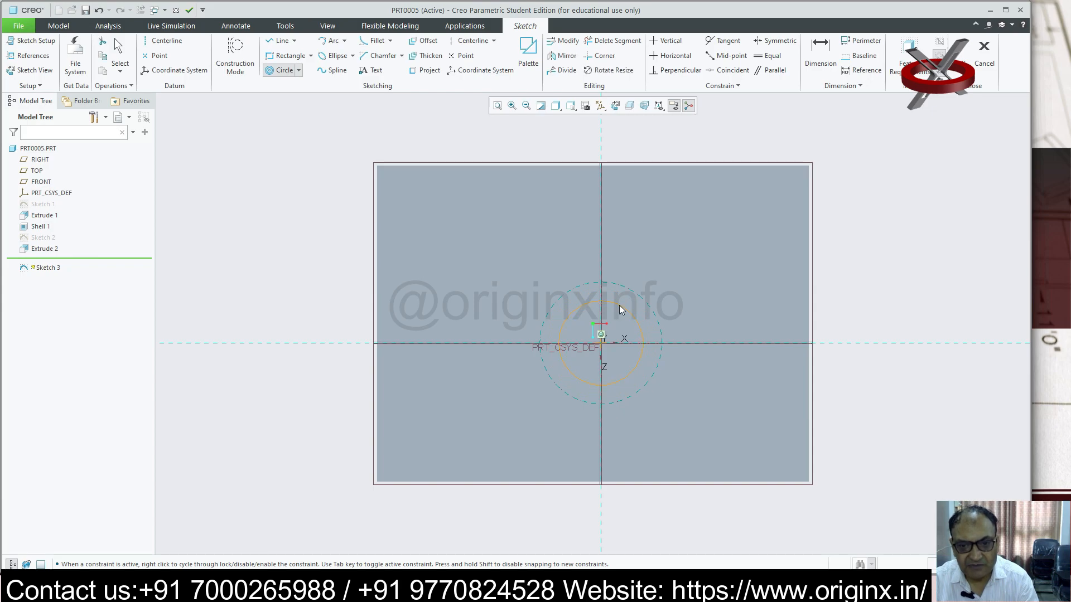
{"action": "left_click", "coordinate": [954, 56]}
- Extrude the concentric circle downward as a material-removing cut about 219.84 deep to hollow the cylinder
{"action": "left_click", "coordinate": [301, 59]}
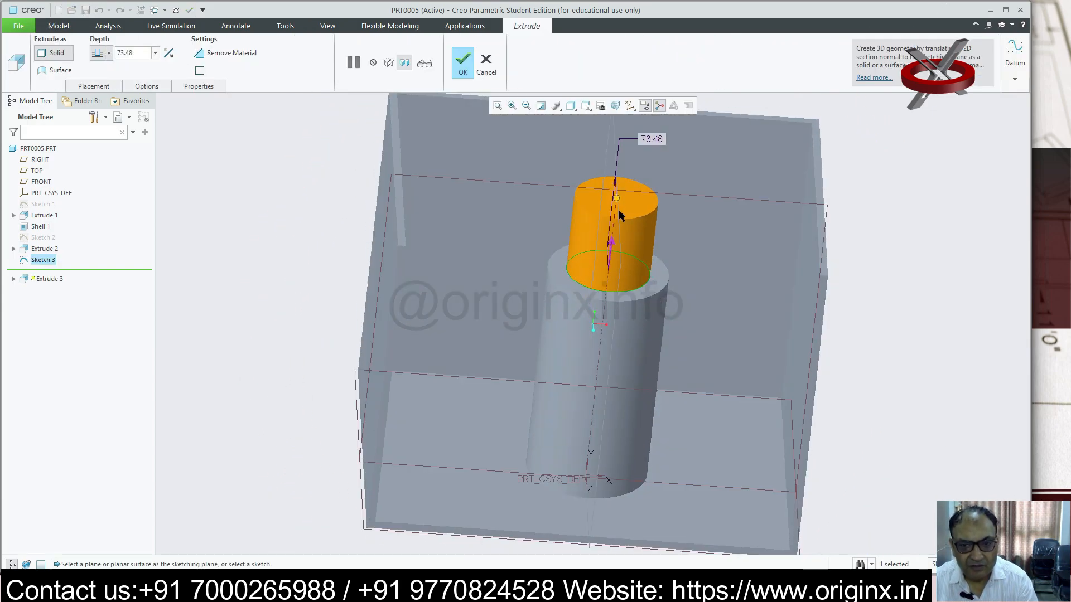
{"action": "left_click_drag", "start_coordinate": [619, 209], "coordinate": [616, 315]}
{"action": "left_click_drag", "start_coordinate": [615, 457], "coordinate": [613, 494]}
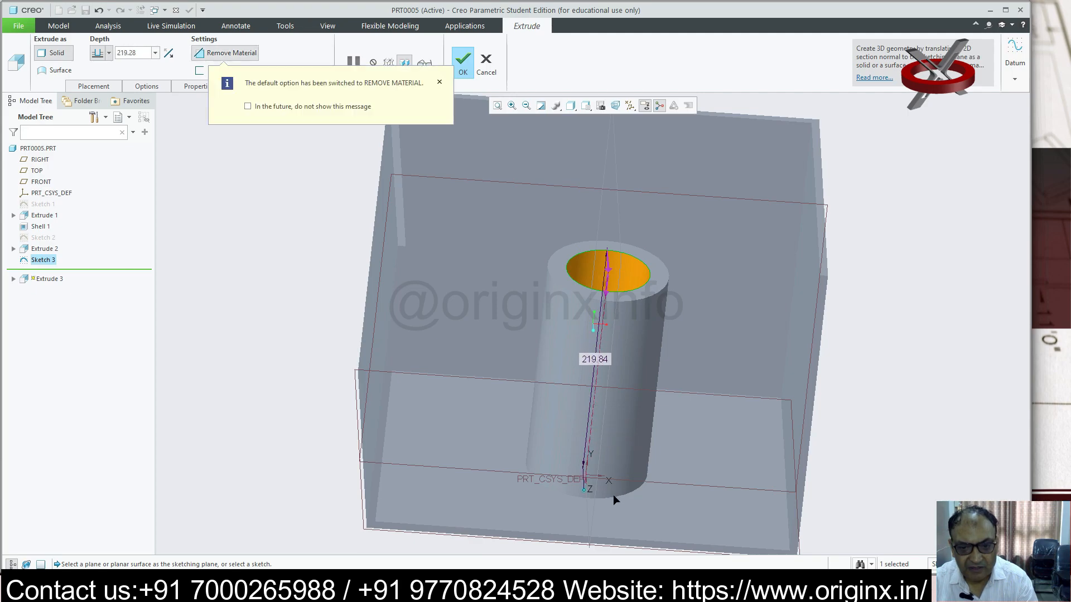
{"action": "left_click", "coordinate": [463, 61]}
{"action": "scroll", "coordinate": [588, 273], "scroll_direction": "down", "scroll_amount": 3}
{"action": "mouse_move", "coordinate": [588, 272]}
{"action": "middle_mouse_down"}
{"action": "mouse_move", "coordinate": [560, 280]}
{"action": "mouse_move", "coordinate": [541, 262]}
{"action": "mouse_move", "coordinate": [584, 250]}
{"action": "mouse_move", "coordinate": [564, 275]}
{"action": "mouse_move", "coordinate": [575, 268]}
{"action": "middle_mouse_up"}
{"action": "left_click", "coordinate": [693, 222]}
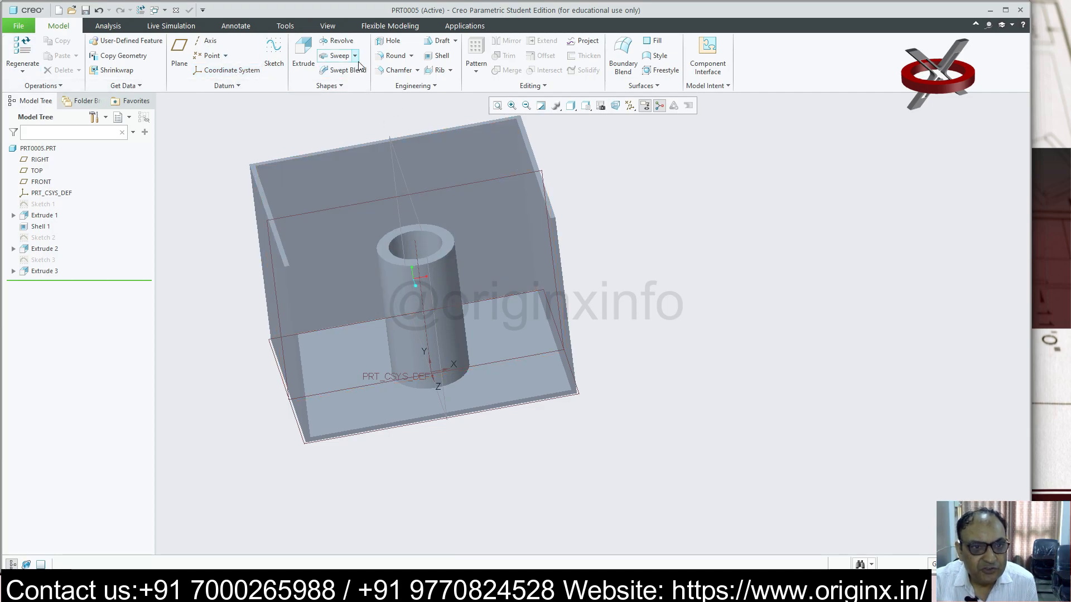
{"action": "left_click", "coordinate": [450, 70]}
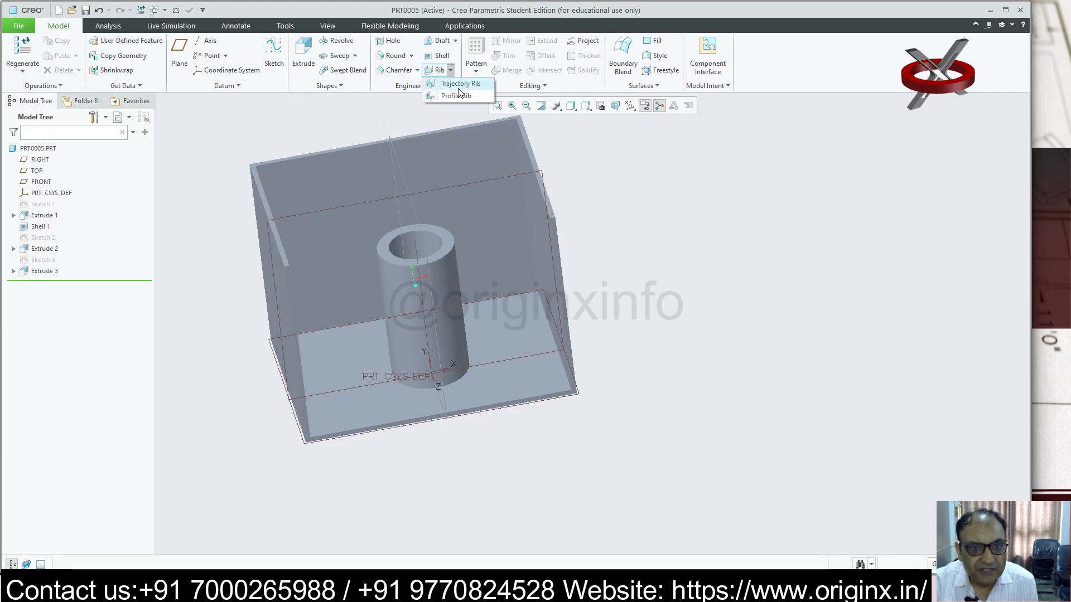
{"action": "left_click", "coordinate": [444, 233]}
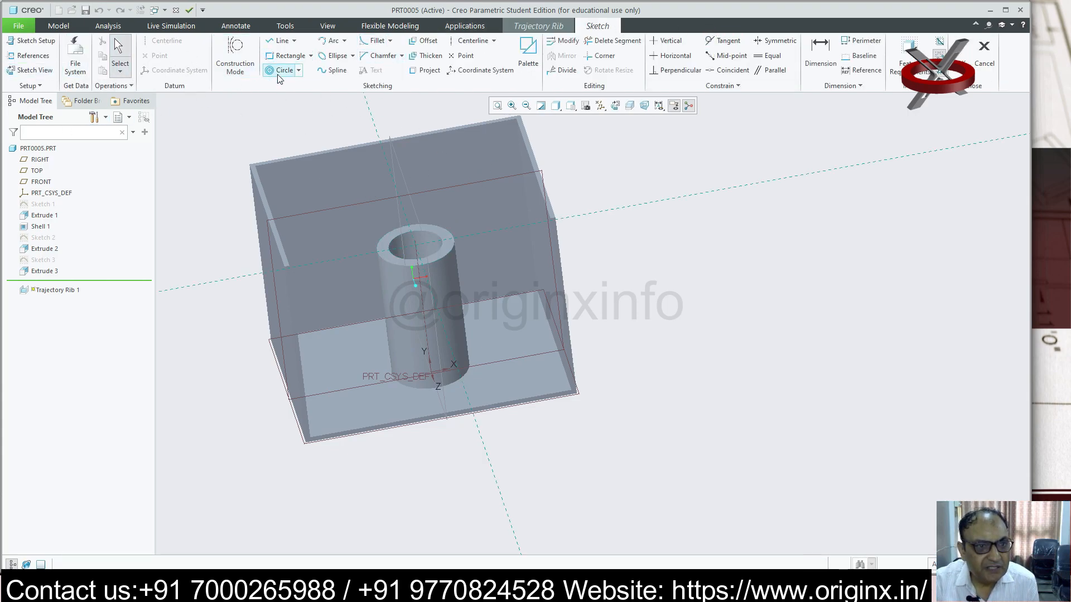
{"action": "left_click", "coordinate": [616, 106]}
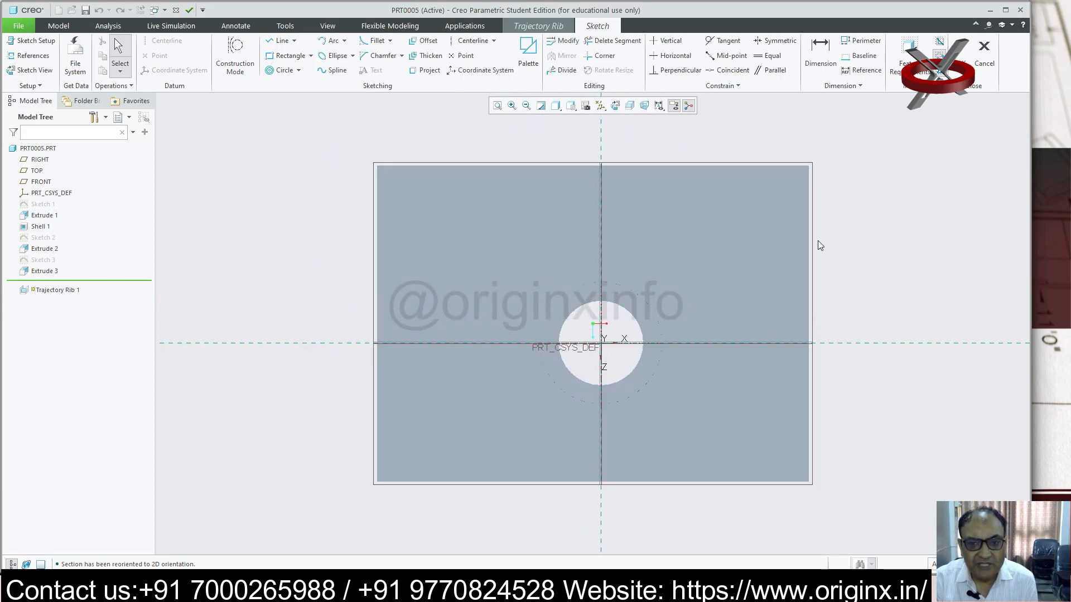
{"action": "left_click", "coordinate": [311, 56]}
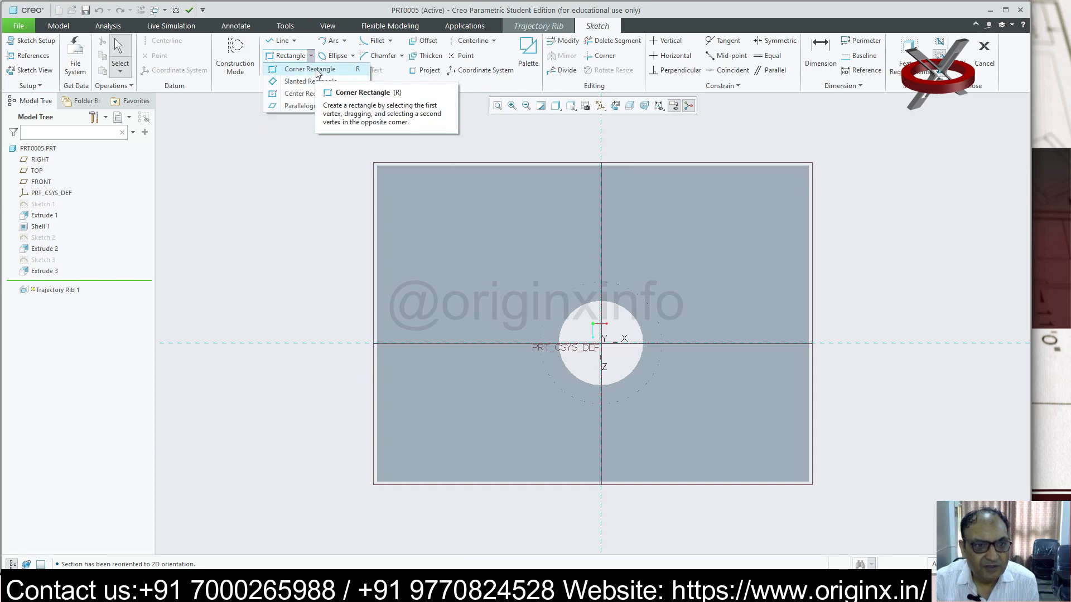
{"action": "left_click", "coordinate": [310, 70]}
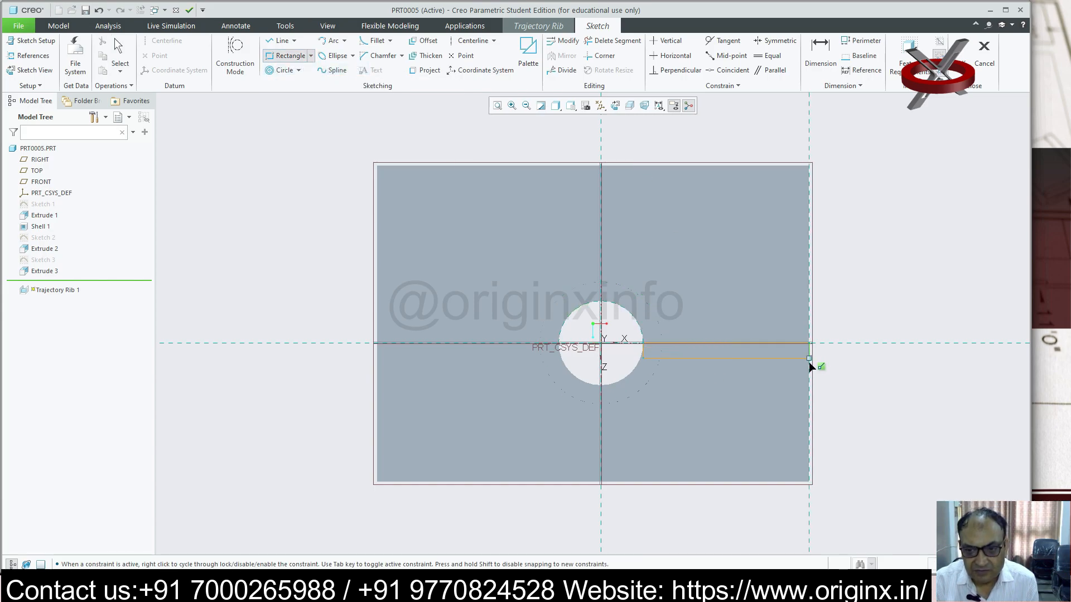
{"action": "left_click", "coordinate": [910, 56]}
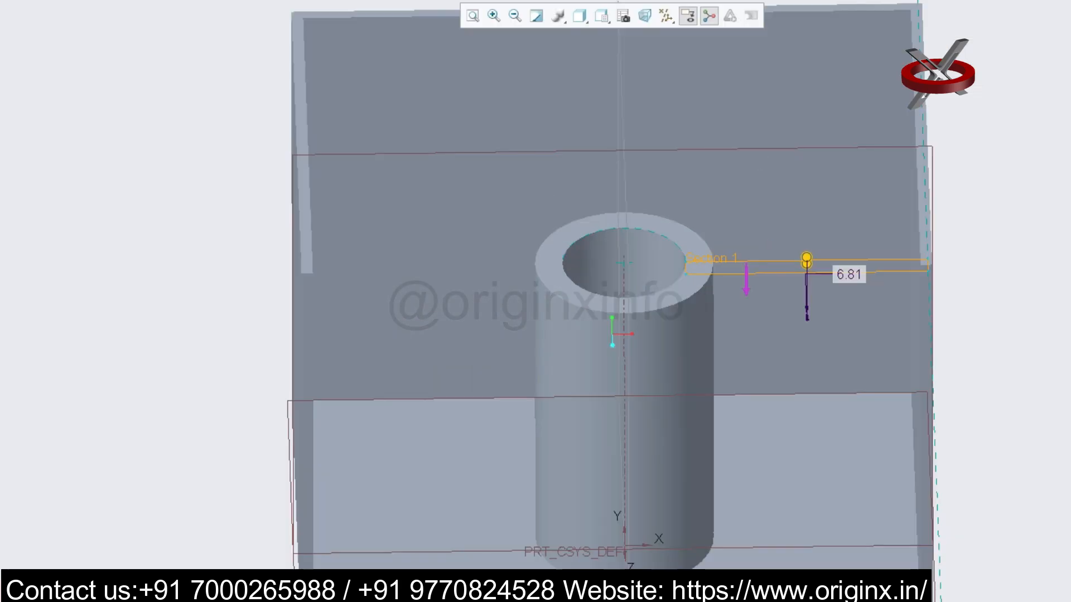
{"action": "key", "text": "Escape"}
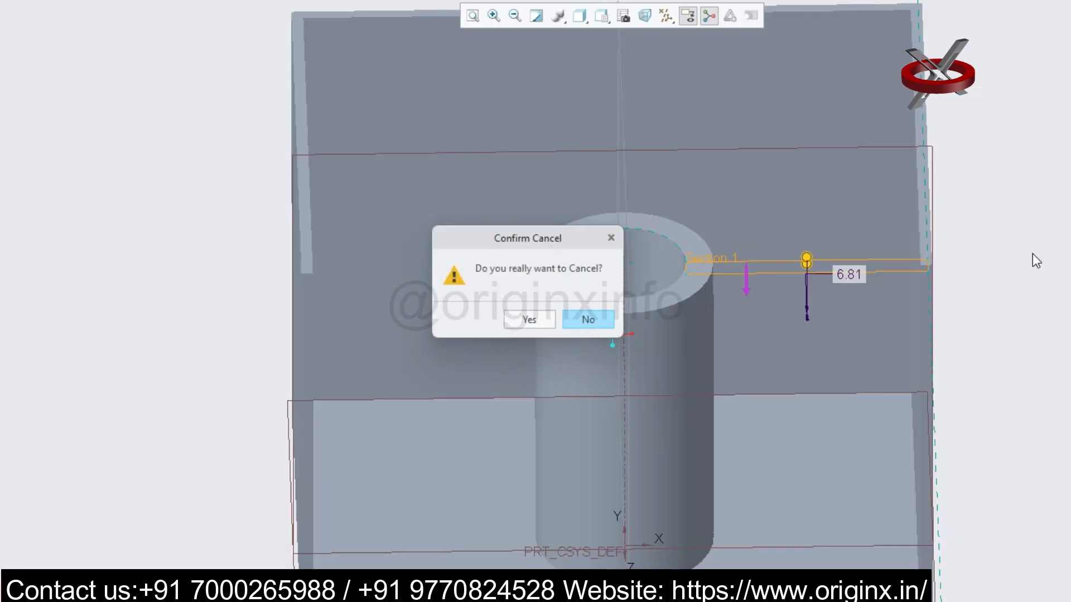
{"action": "left_click", "coordinate": [529, 320]}
- Sketch a thin rectangle at the base of the box from the cylinder's bore to the side wall and finish the sketch
{"action": "left_click", "coordinate": [273, 53]}
{"action": "left_click", "coordinate": [40, 160]}
{"action": "left_click", "coordinate": [1010, 266]}
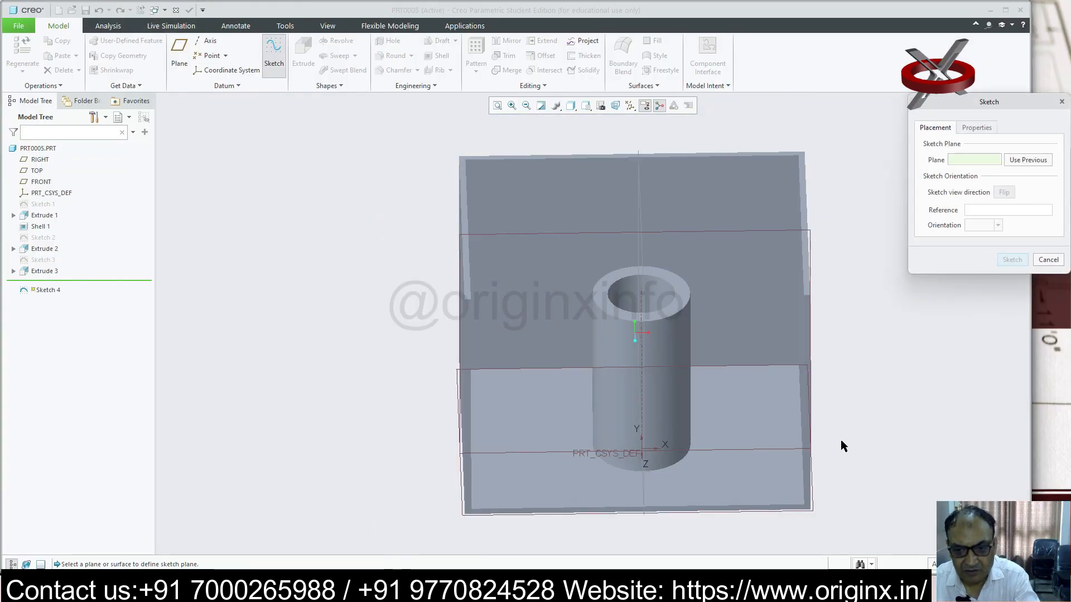
{"action": "left_click", "coordinate": [615, 106]}
{"action": "left_click", "coordinate": [287, 55]}
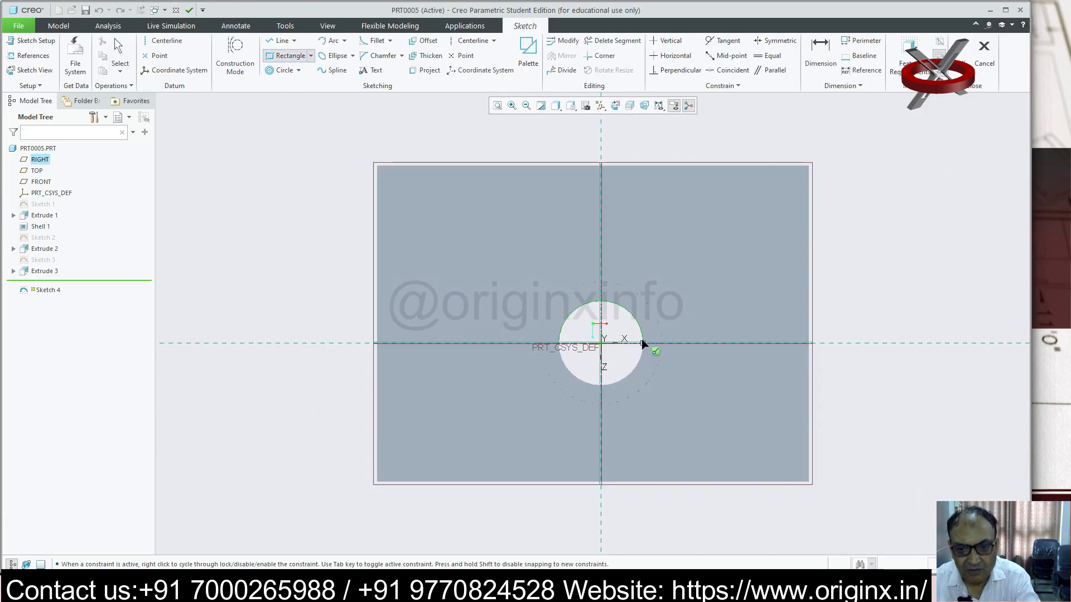
{"action": "left_click", "coordinate": [810, 366]}
{"action": "left_click", "coordinate": [961, 51]}
{"action": "left_click", "coordinate": [450, 71]}
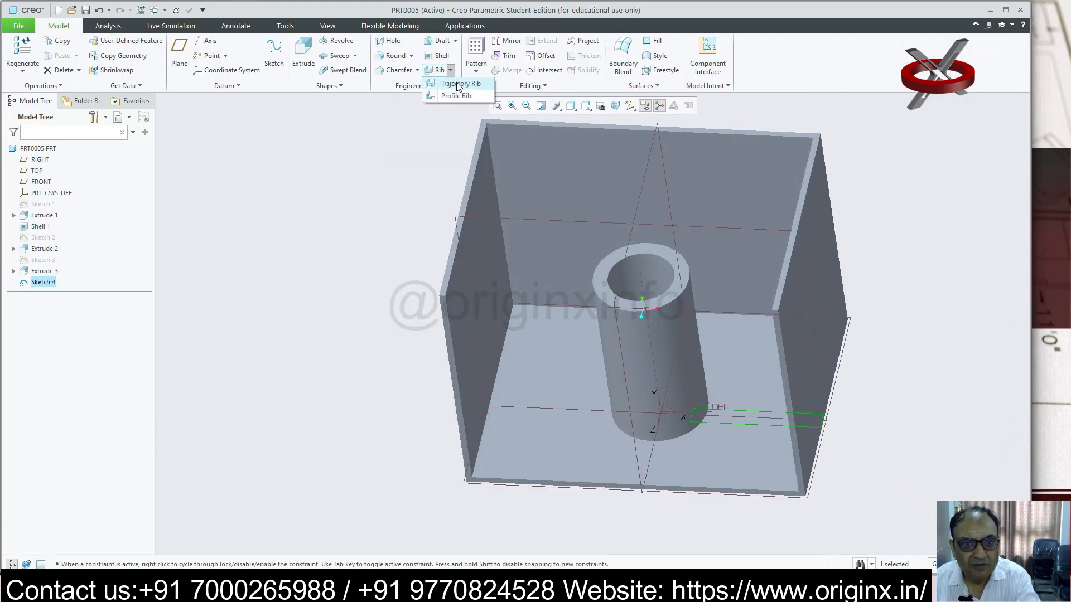
{"action": "left_click", "coordinate": [459, 84]}
{"action": "middle_click_drag", "start_coordinate": [696, 323], "coordinate": [750, 413]}
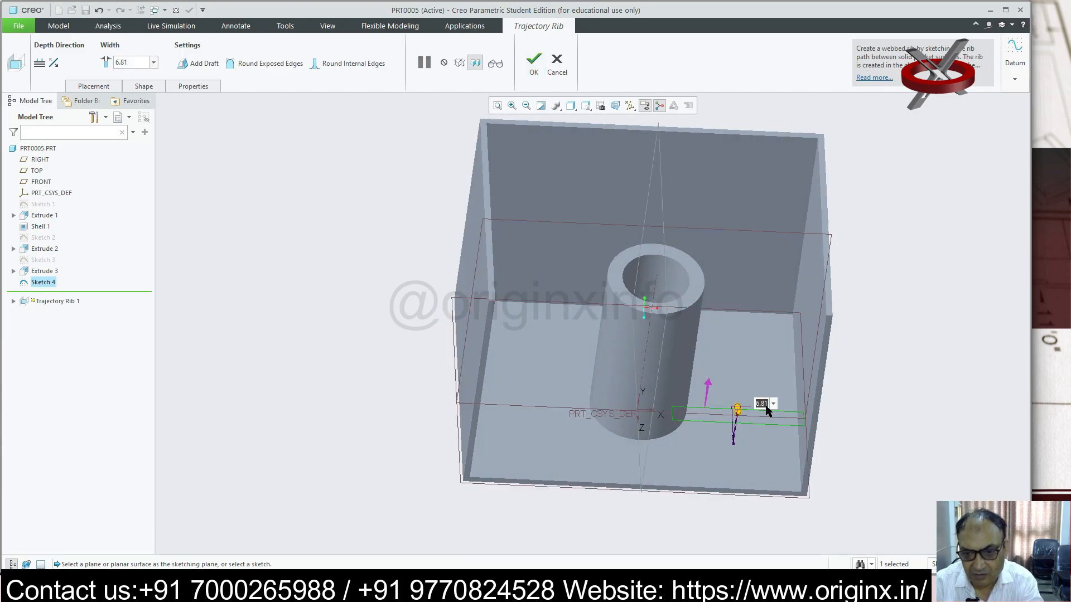
{"action": "left_click", "coordinate": [557, 64]}
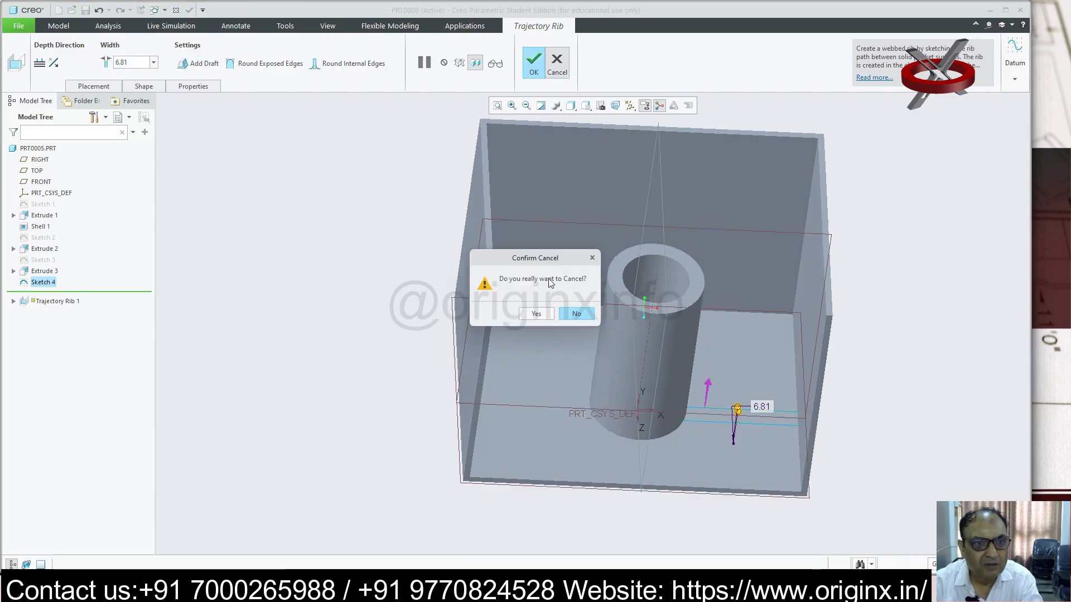
{"action": "left_click", "coordinate": [547, 308]}
- Try to create a trajectory rib with a width of 10 from the thin rectangle sketch and accept the feature
{"action": "middle_click_drag", "start_coordinate": [848, 315], "coordinate": [845, 310]}
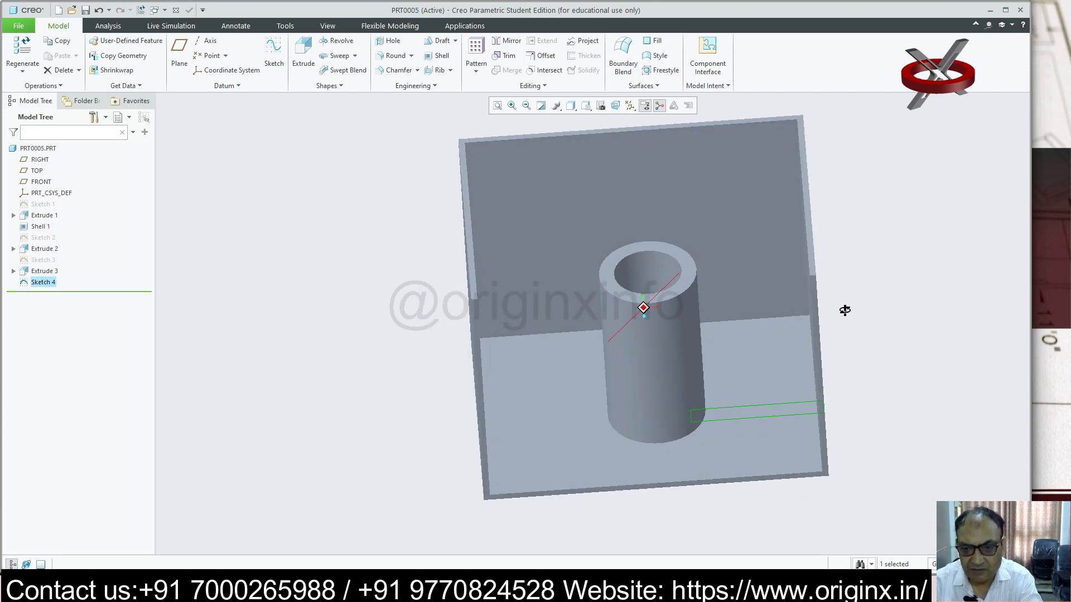
{"action": "left_click", "coordinate": [611, 281]}
{"action": "middle_click_drag", "start_coordinate": [663, 346], "coordinate": [725, 335]}
{"action": "left_click", "coordinate": [450, 71]}
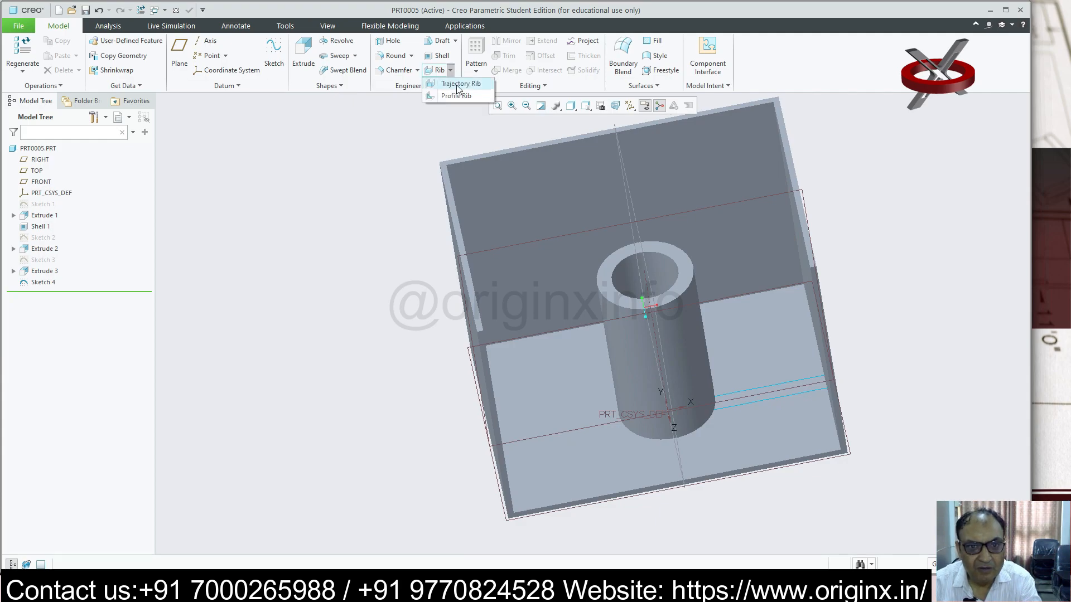
{"action": "left_click", "coordinate": [458, 84]}
{"action": "left_click", "coordinate": [97, 85]}
{"action": "left_click", "coordinate": [780, 384]}
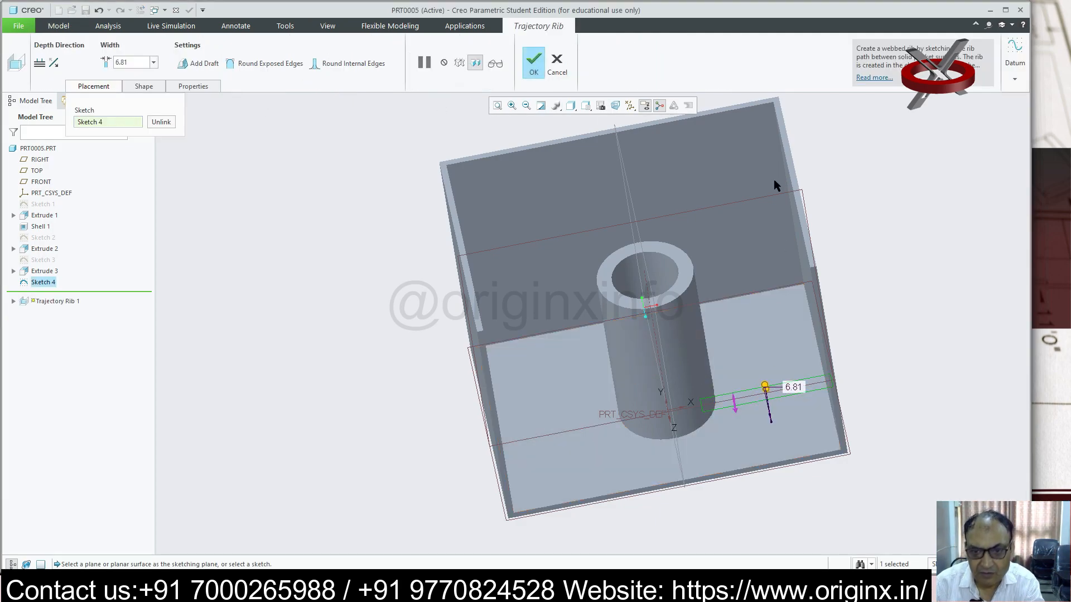
{"action": "left_click", "coordinate": [139, 86]}
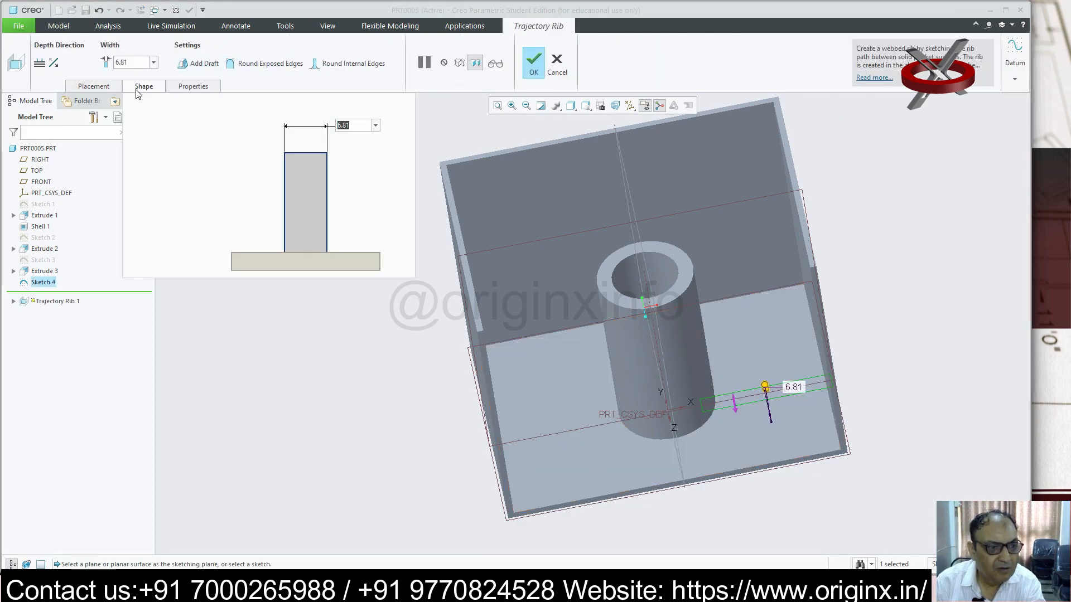
{"action": "type", "text": "10"}
{"action": "key", "text": "Return"}
{"action": "left_click", "coordinate": [534, 63]}
{"action": "left_click", "coordinate": [591, 314]}
{"action": "middle_click_drag", "start_coordinate": [780, 340], "coordinate": [325, 130]}
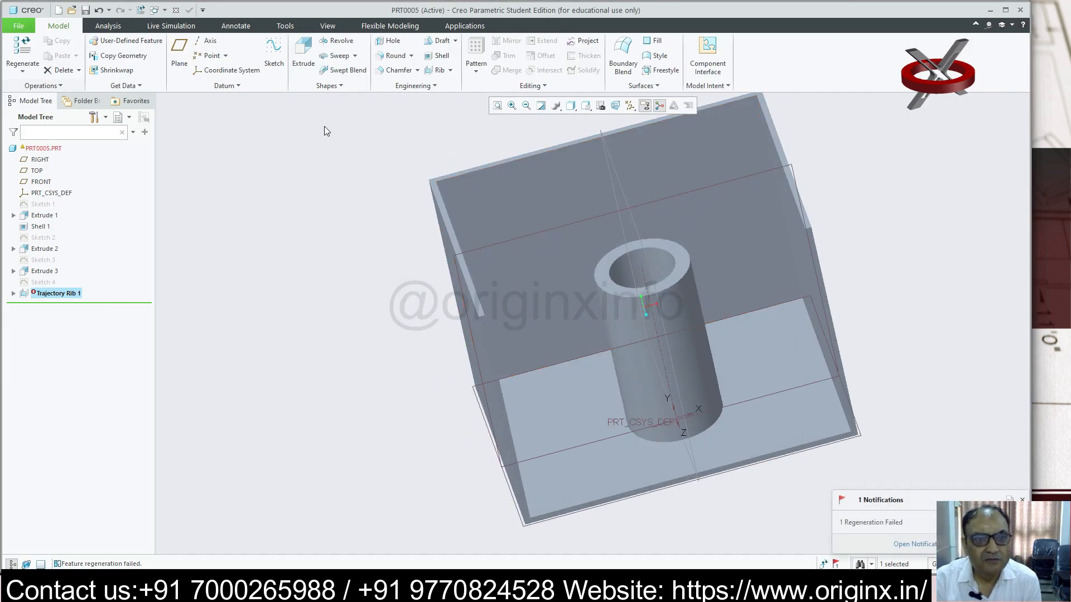
{"action": "left_click", "coordinate": [669, 248]}
{"action": "left_click", "coordinate": [440, 71]}
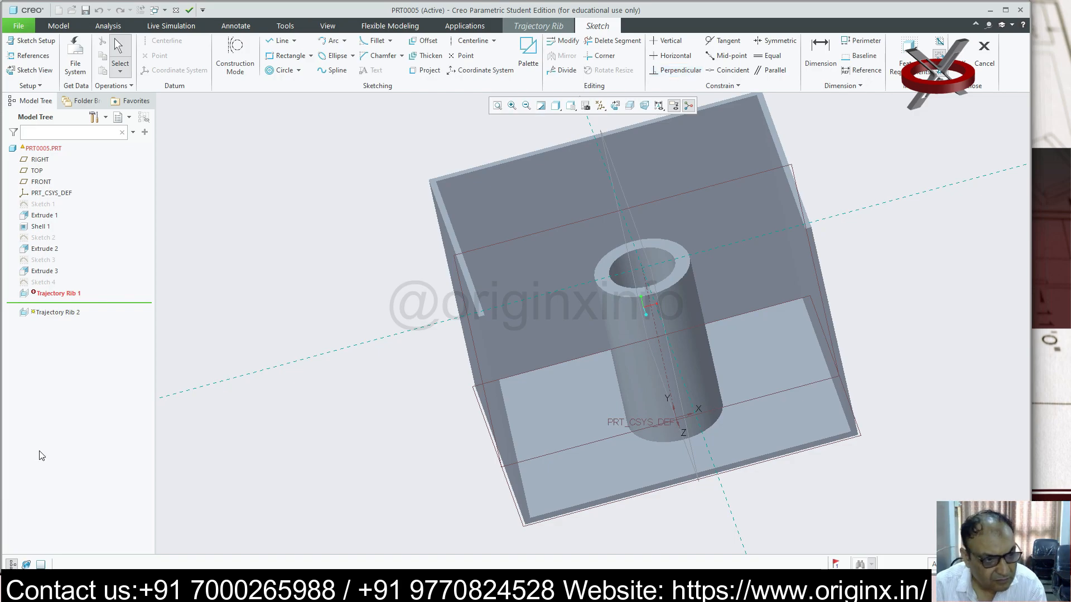
{"action": "left_click", "coordinate": [47, 149]}
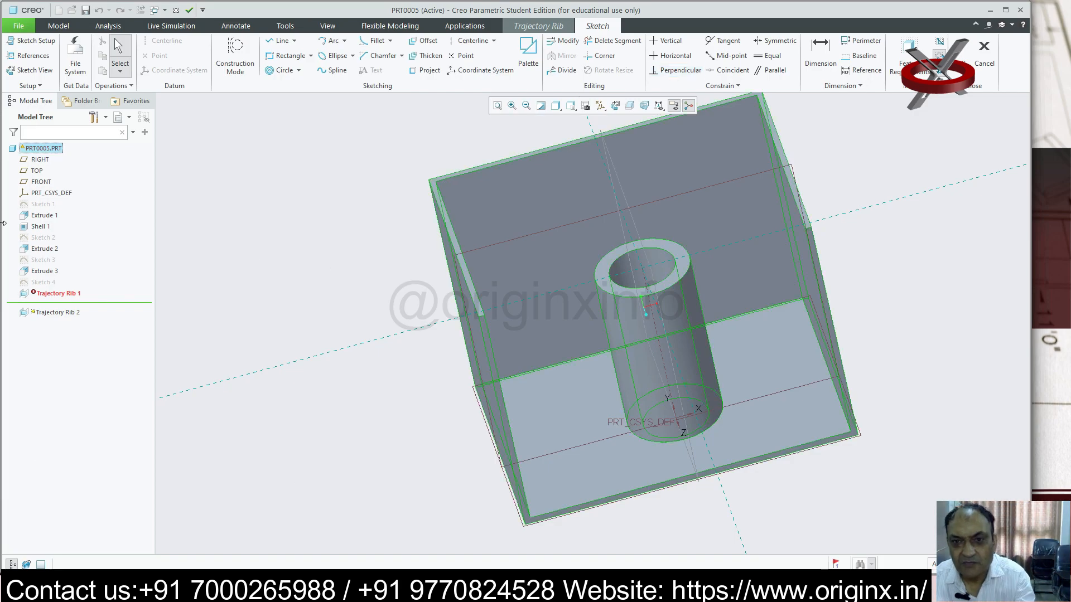
{"action": "left_click", "coordinate": [984, 56]}
{"action": "left_click", "coordinate": [571, 316]}
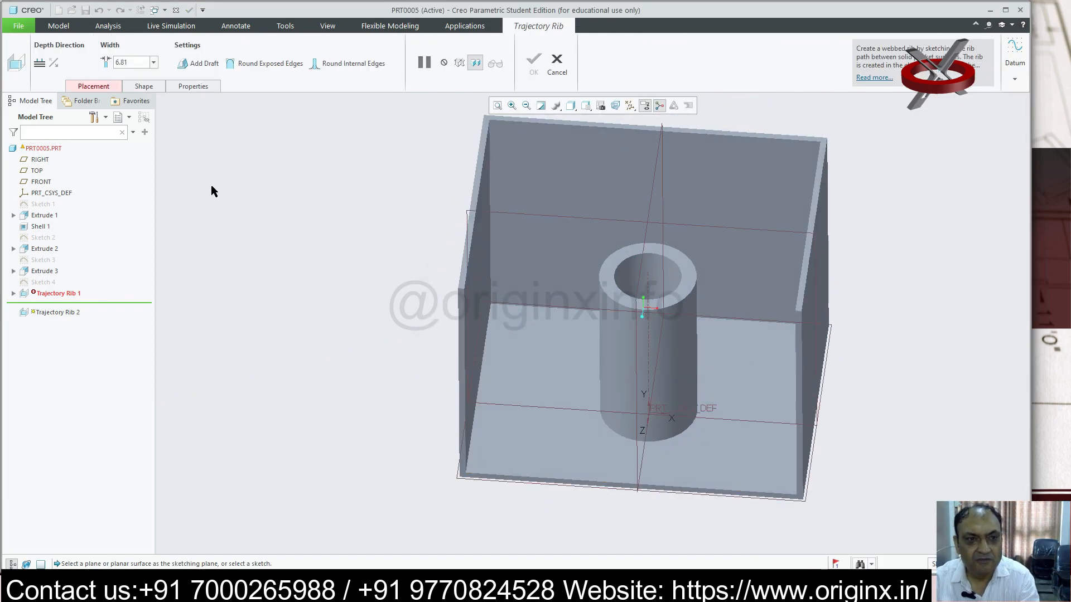
{"action": "left_click", "coordinate": [681, 261]}
{"action": "left_click", "coordinate": [985, 56]}
{"action": "left_click", "coordinate": [572, 314]}
{"action": "middle_click_drag", "start_coordinate": [895, 359], "coordinate": [903, 395]}
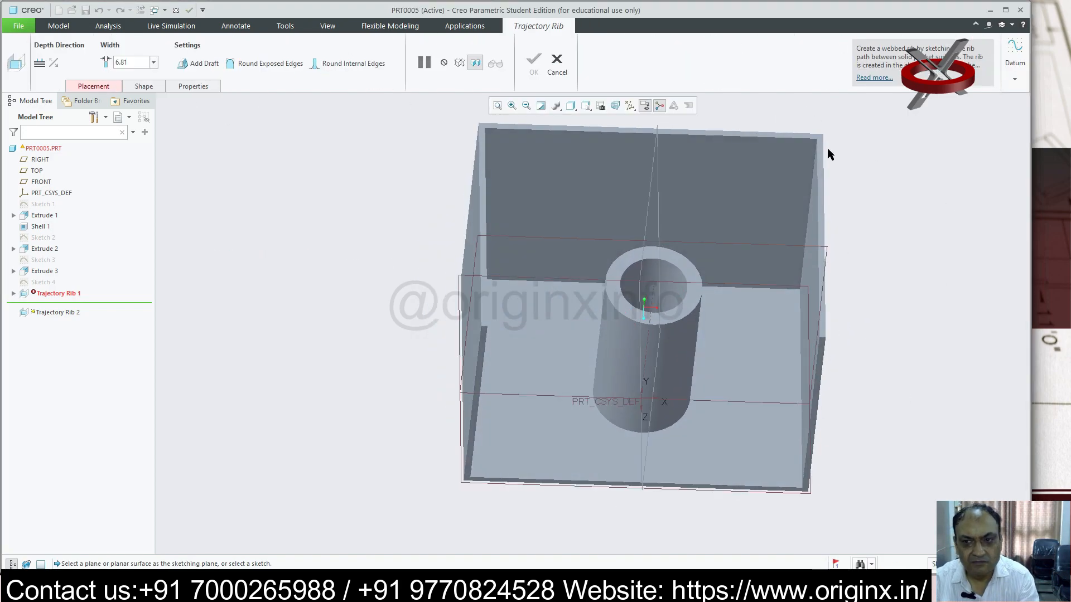
- Sketch two thin crossing rectangles on the cylinder's top face, one spanning the box from wall to wall, and finish the sketch
{"action": "left_click", "coordinate": [692, 274]}
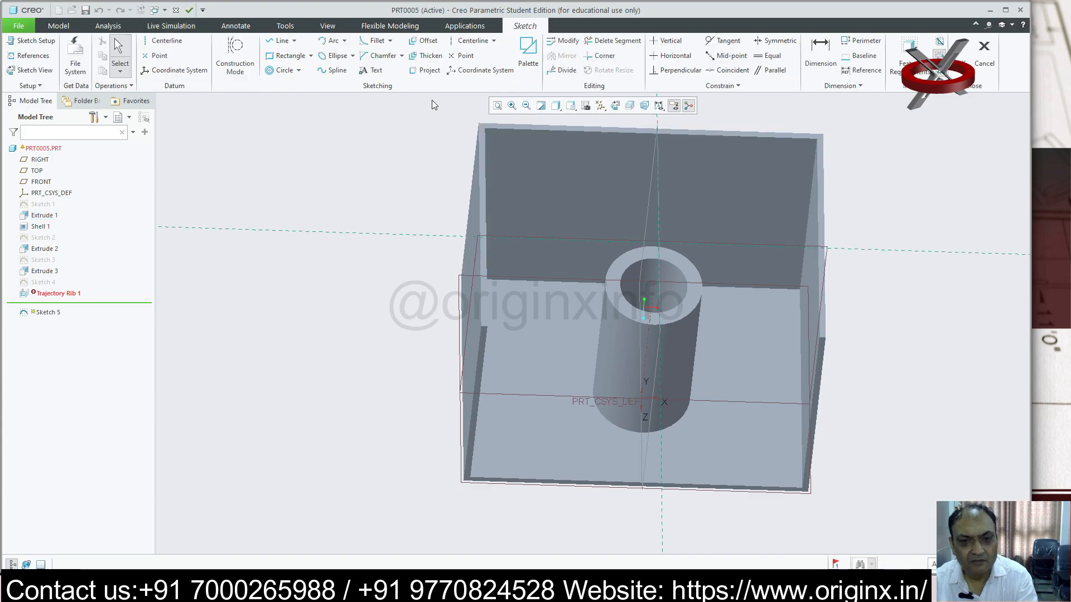
{"action": "left_click", "coordinate": [286, 55]}
{"action": "left_click", "coordinate": [384, 282]}
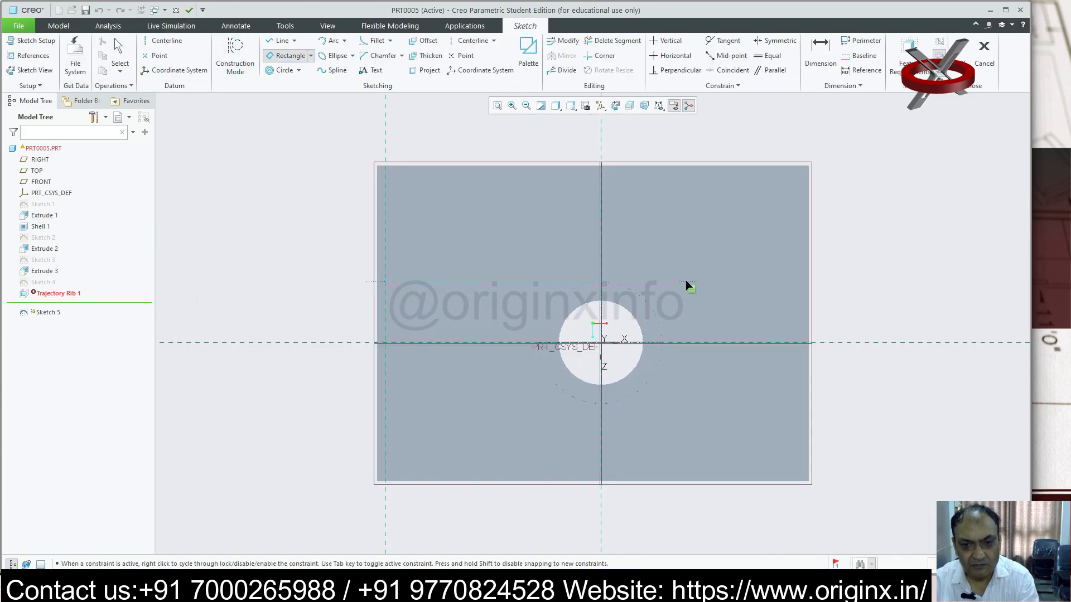
{"action": "left_click", "coordinate": [621, 481]}
{"action": "left_click", "coordinate": [958, 53]}
{"action": "left_click", "coordinate": [450, 69]}
{"action": "left_click", "coordinate": [446, 84]}
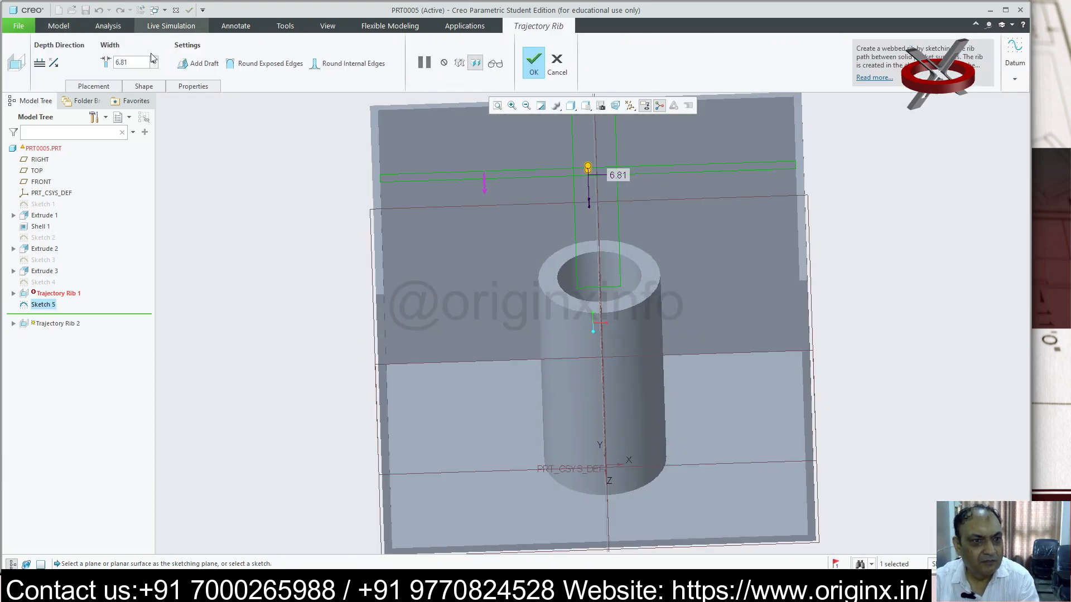
{"action": "left_click", "coordinate": [198, 64]}
{"action": "left_click", "coordinate": [99, 87]}
{"action": "left_click", "coordinate": [55, 63]}
{"action": "middle_click_drag", "start_coordinate": [608, 215], "coordinate": [674, 263]}
{"action": "left_click", "coordinate": [556, 64]}
{"action": "left_click", "coordinate": [536, 314]}
{"action": "left_click", "coordinate": [453, 71]}
{"action": "left_click", "coordinate": [452, 84]}
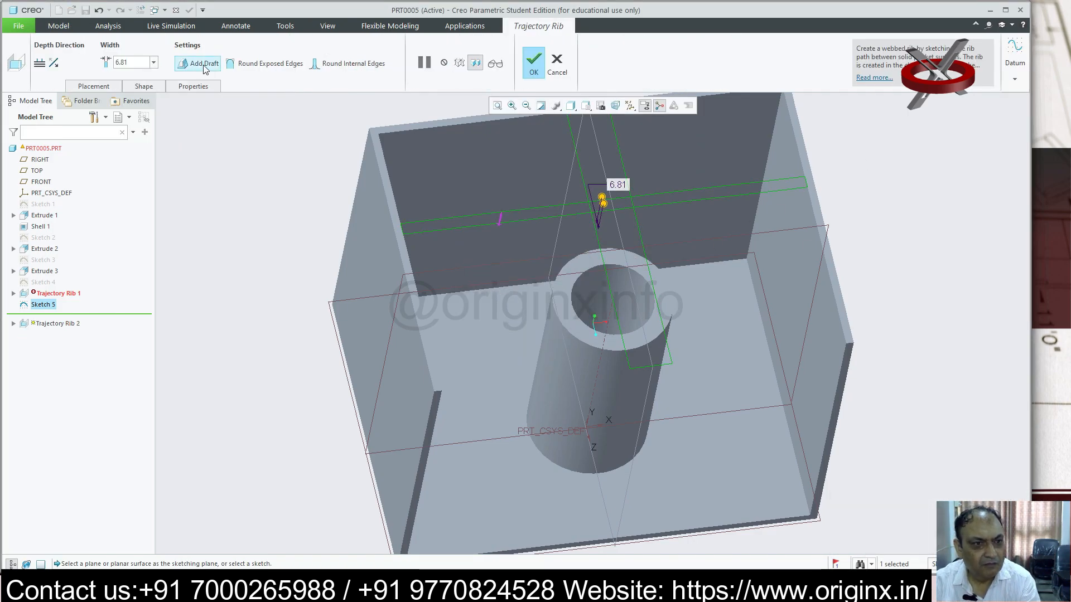
{"action": "left_click", "coordinate": [347, 64]}
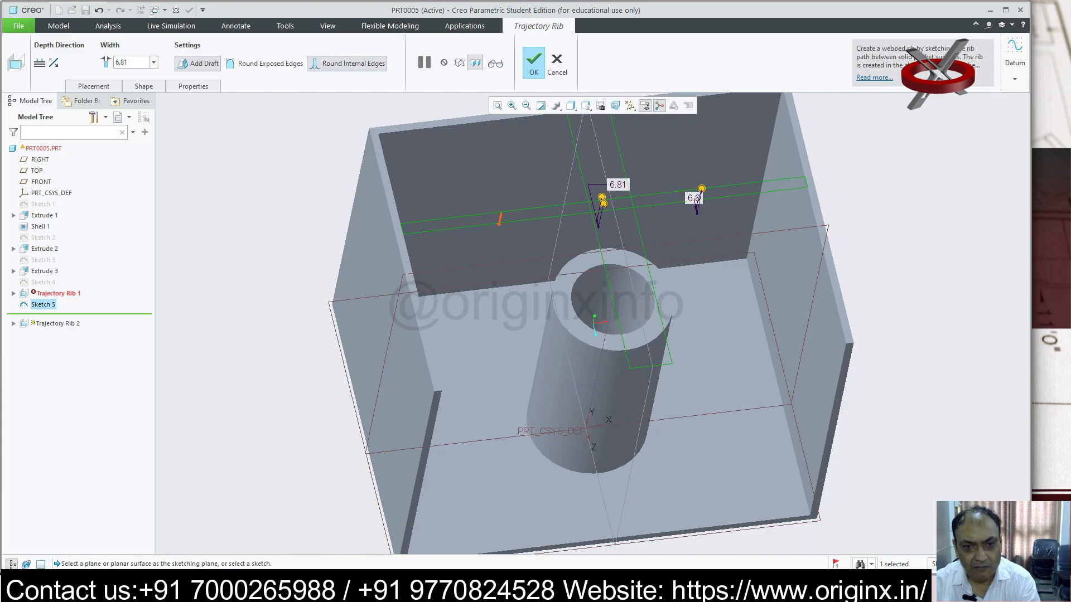
{"action": "left_click", "coordinate": [557, 64]}
{"action": "left_click", "coordinate": [536, 312]}
{"action": "left_click", "coordinate": [274, 56]}
{"action": "left_click", "coordinate": [667, 299]}
{"action": "left_click", "coordinate": [1010, 259]}
{"action": "left_click", "coordinate": [960, 50]}
{"action": "left_click", "coordinate": [541, 319]}
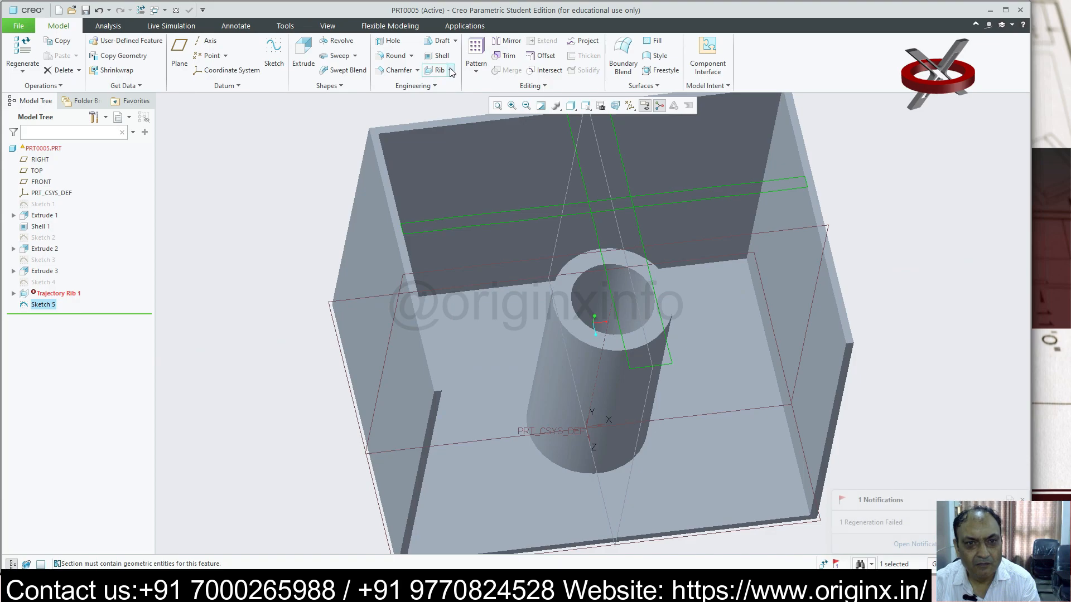
- Try to create a trajectory rib 52.69 wide from the crossing rectangles sketch with its depth direction reversed, and accept the feature
{"action": "left_click", "coordinate": [450, 70]}
{"action": "left_click", "coordinate": [155, 63]}
{"action": "left_click", "coordinate": [137, 78]}
{"action": "left_click_drag", "start_coordinate": [603, 206], "coordinate": [580, 230]}
{"action": "left_click", "coordinate": [500, 224]}
{"action": "left_click", "coordinate": [538, 77]}
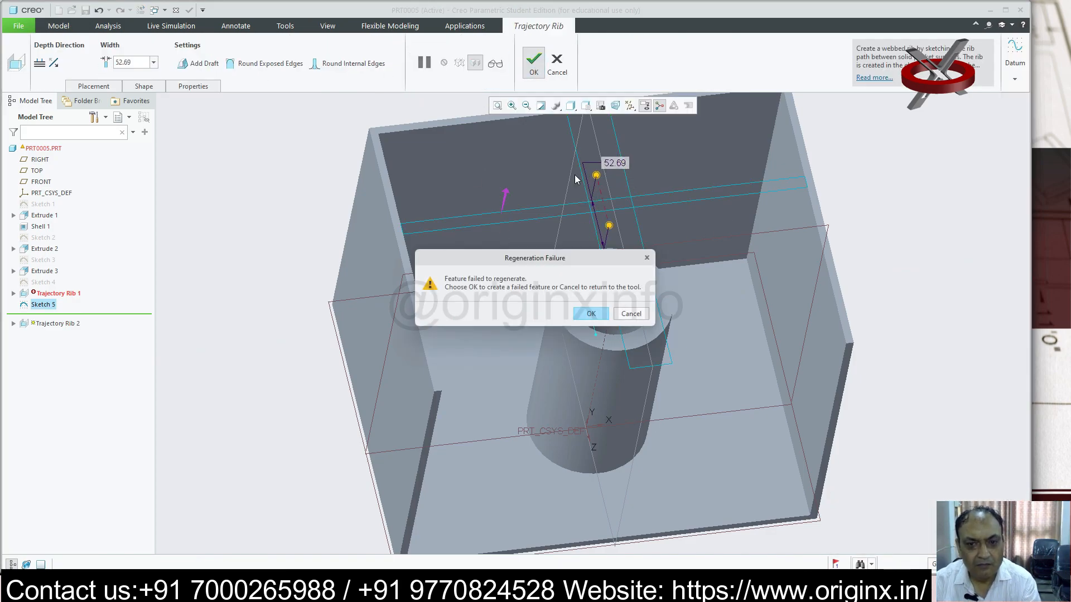
{"action": "left_click", "coordinate": [591, 313]}
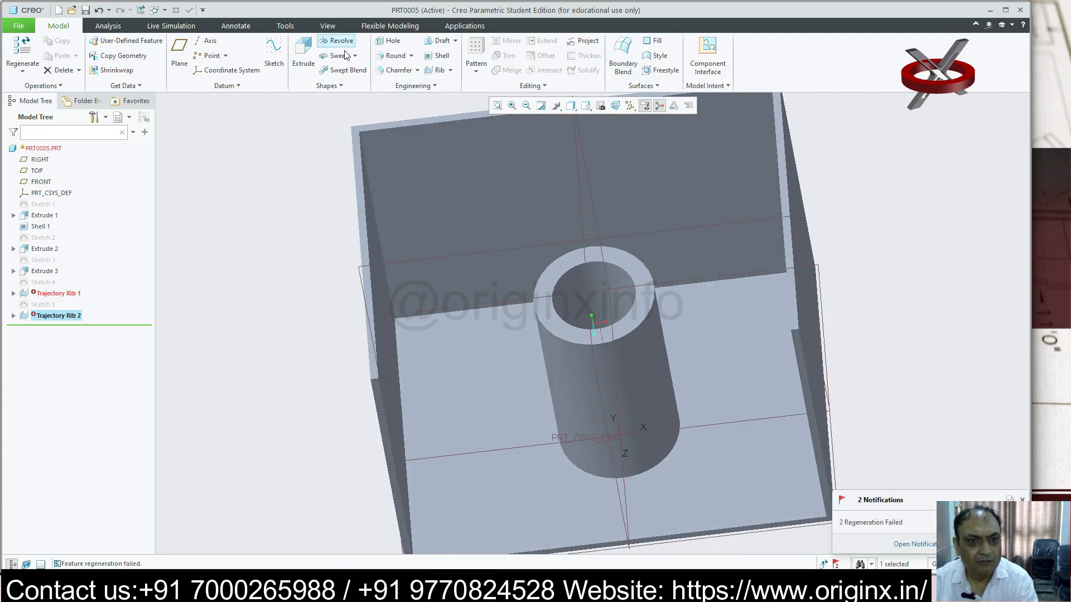
- Start a new trajectory rib on the cylinder's top face and sketch a single line from the cylinder to the box's side wall
{"action": "left_click", "coordinate": [436, 70]}
{"action": "left_click", "coordinate": [635, 274]}
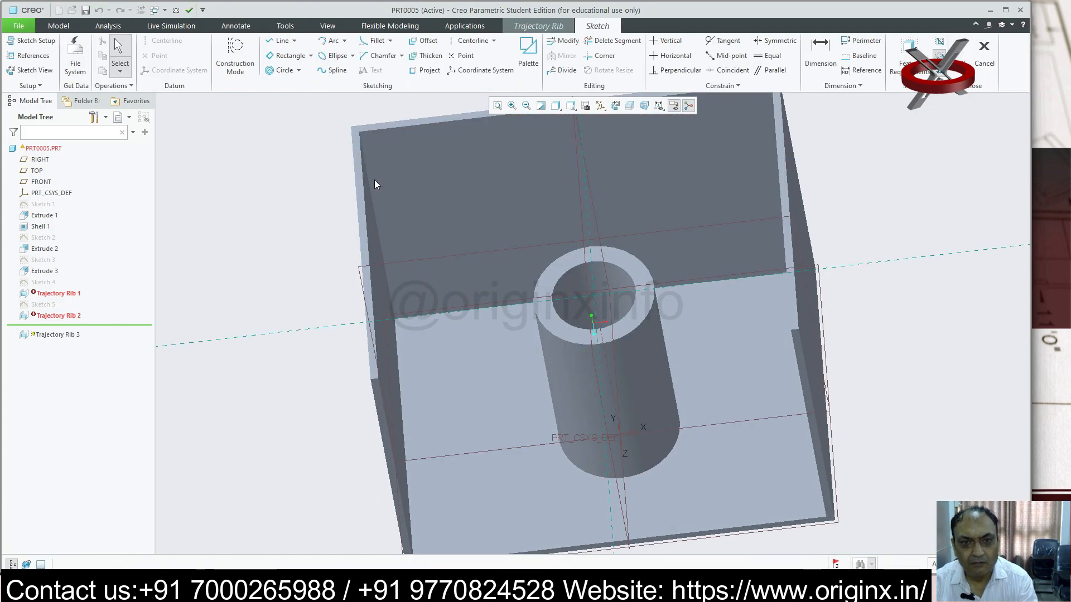
{"action": "left_click", "coordinate": [616, 107]}
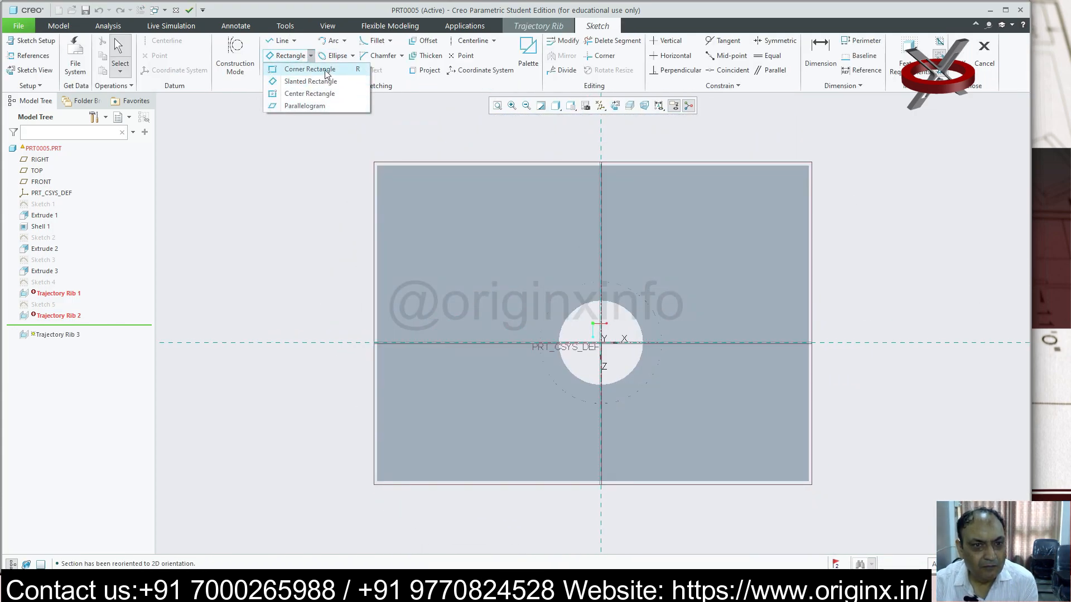
{"action": "left_click", "coordinate": [294, 41]}
{"action": "left_click", "coordinate": [301, 66]}
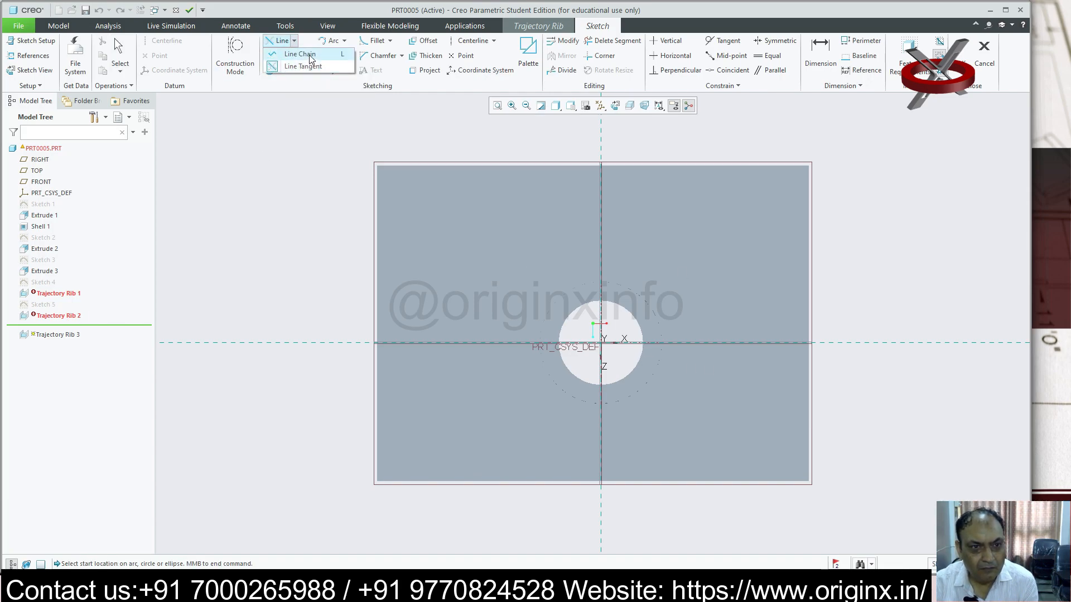
{"action": "left_click", "coordinate": [809, 342]}
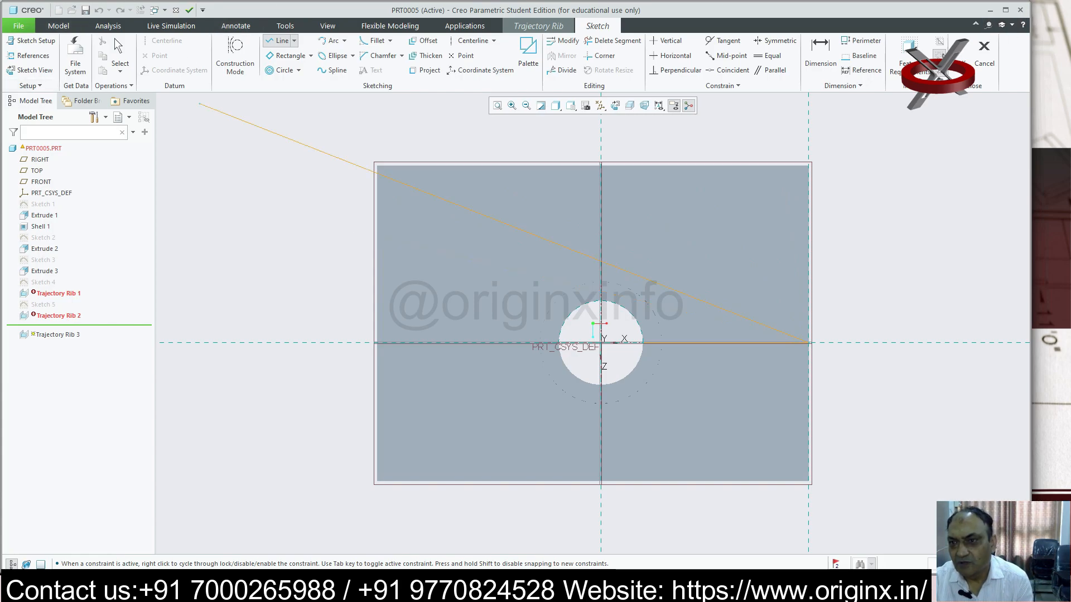
{"action": "left_click", "coordinate": [962, 52]}
- Set the width of the trajectory rib between the cylinder and the side wall to 30 and complete the feature
{"action": "middle_click_drag", "start_coordinate": [480, 318], "coordinate": [481, 288]}
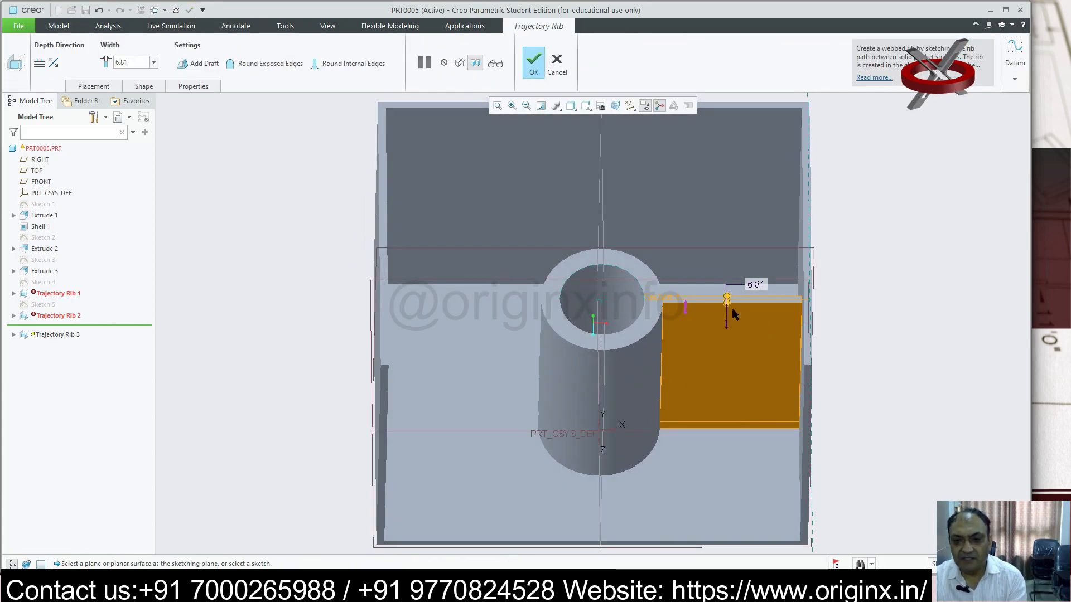
{"action": "mouse_move", "coordinate": [727, 302]}
{"action": "left_mouse_down"}
{"action": "mouse_move", "coordinate": [730, 240]}
{"action": "mouse_move", "coordinate": [714, 292]}
{"action": "mouse_move", "coordinate": [731, 319]}
{"action": "left_mouse_up"}
{"action": "middle_click_drag", "start_coordinate": [731, 319], "coordinate": [640, 425]}
{"action": "double_click", "coordinate": [764, 291]}
{"action": "type", "text": "30"}
{"action": "key", "text": "Return"}
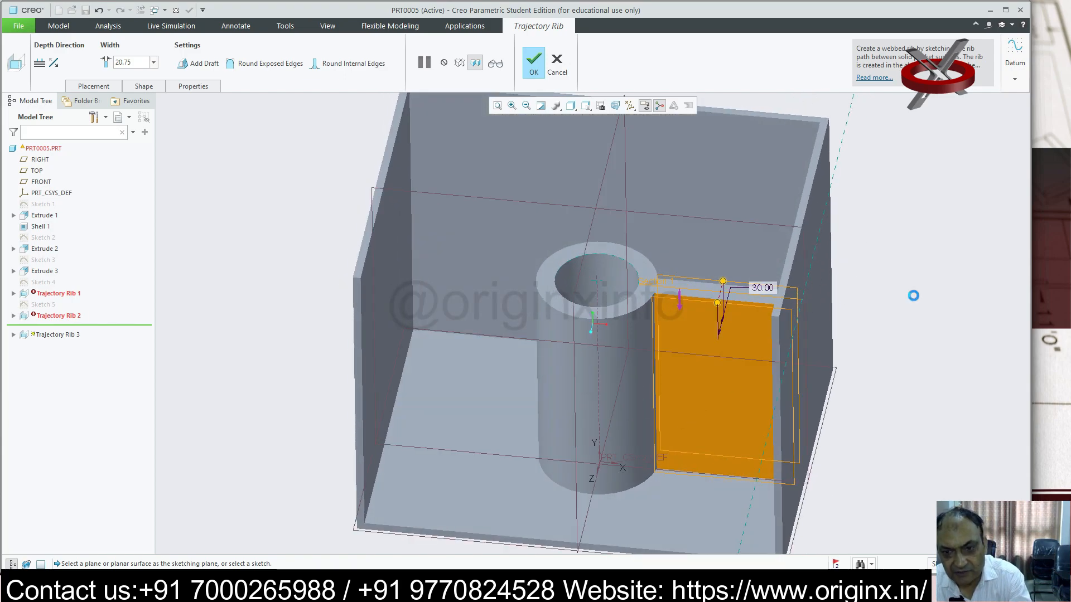
{"action": "mouse_move", "coordinate": [911, 329]}
{"action": "middle_mouse_down"}
{"action": "mouse_move", "coordinate": [865, 378]}
{"action": "mouse_move", "coordinate": [855, 366]}
{"action": "middle_mouse_up"}
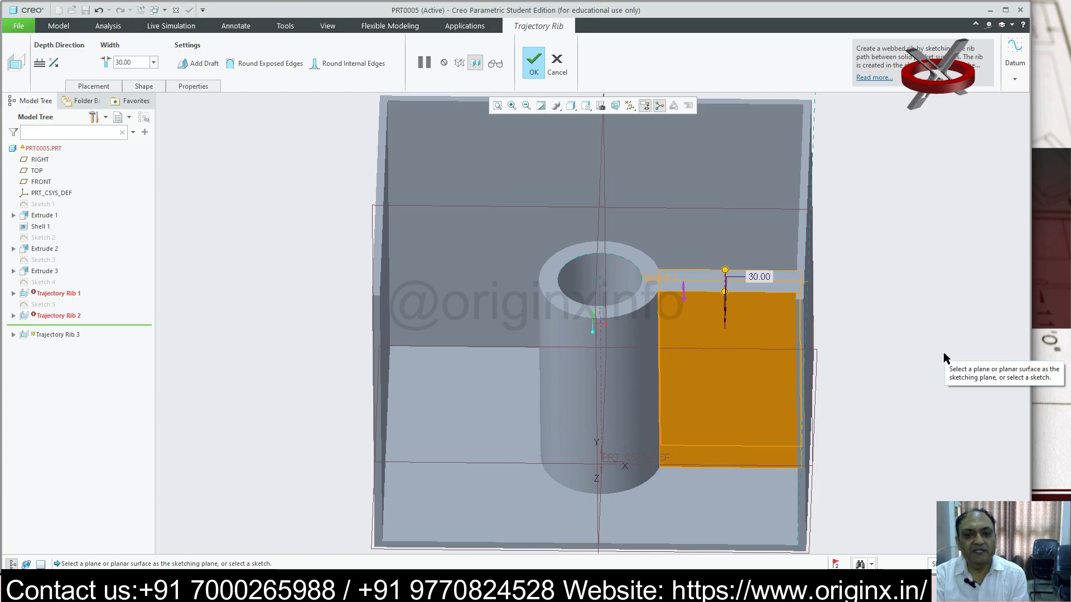
{"action": "left_click", "coordinate": [533, 61]}
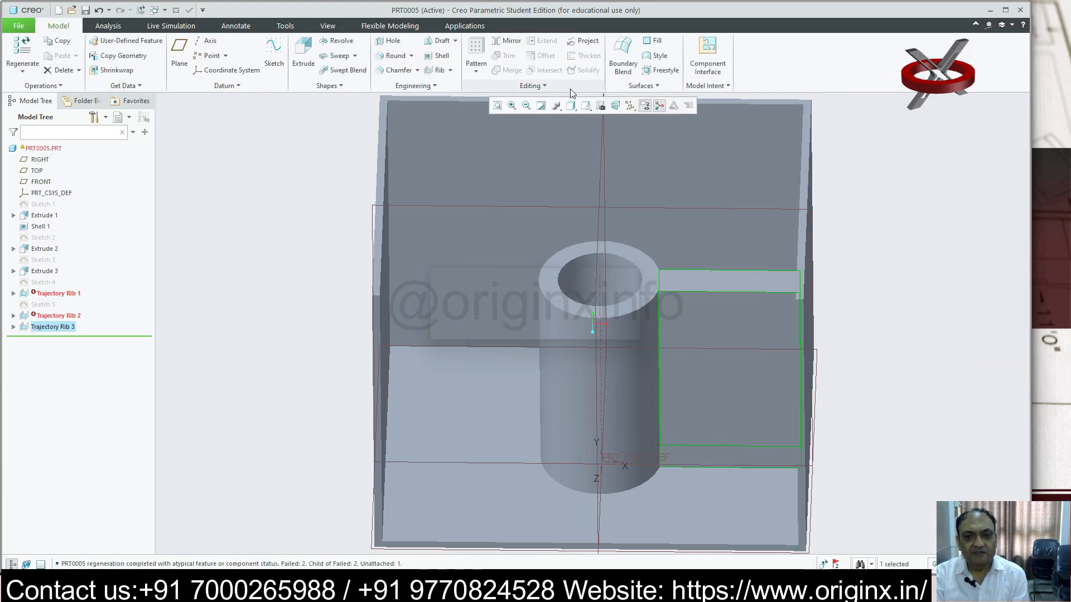
{"action": "middle_click_drag", "start_coordinate": [942, 388], "coordinate": [935, 376]}
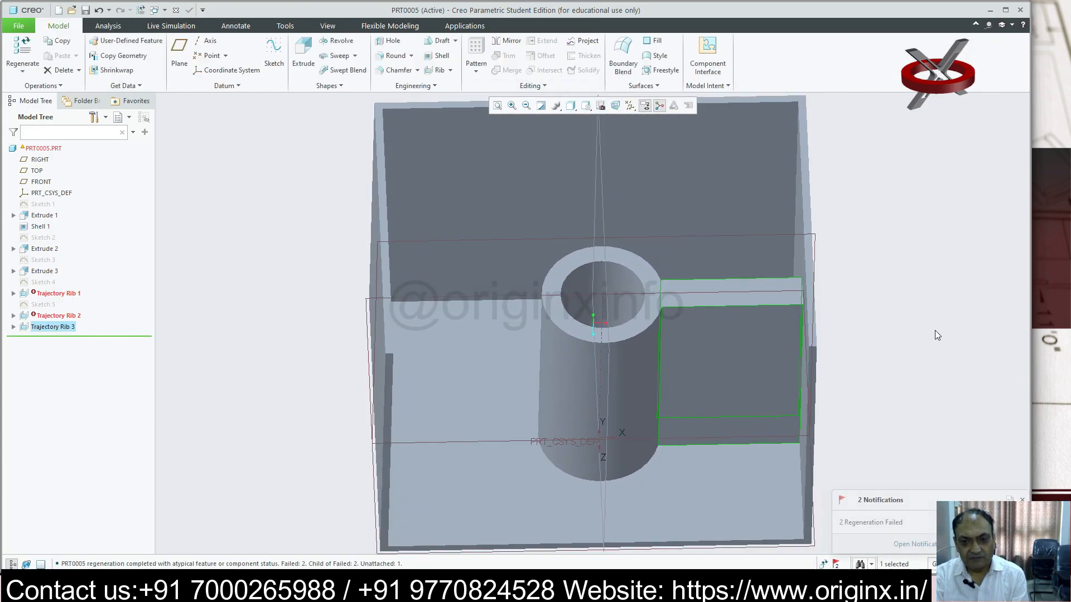
{"action": "left_click", "coordinate": [258, 214]}
{"action": "middle_click_drag", "start_coordinate": [759, 280], "coordinate": [731, 323]}
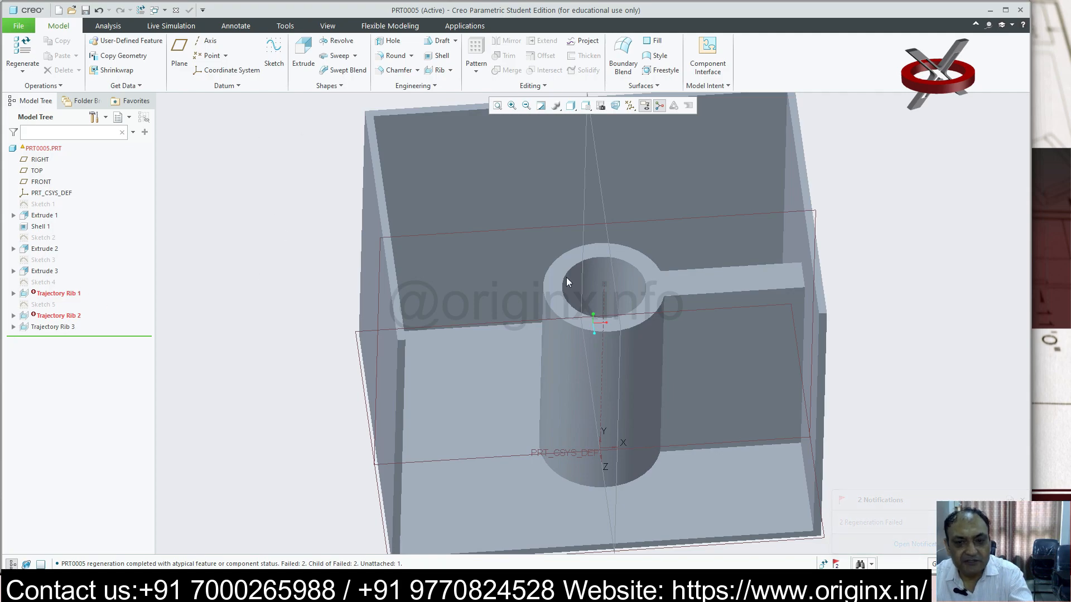
{"action": "left_click", "coordinate": [748, 282]}
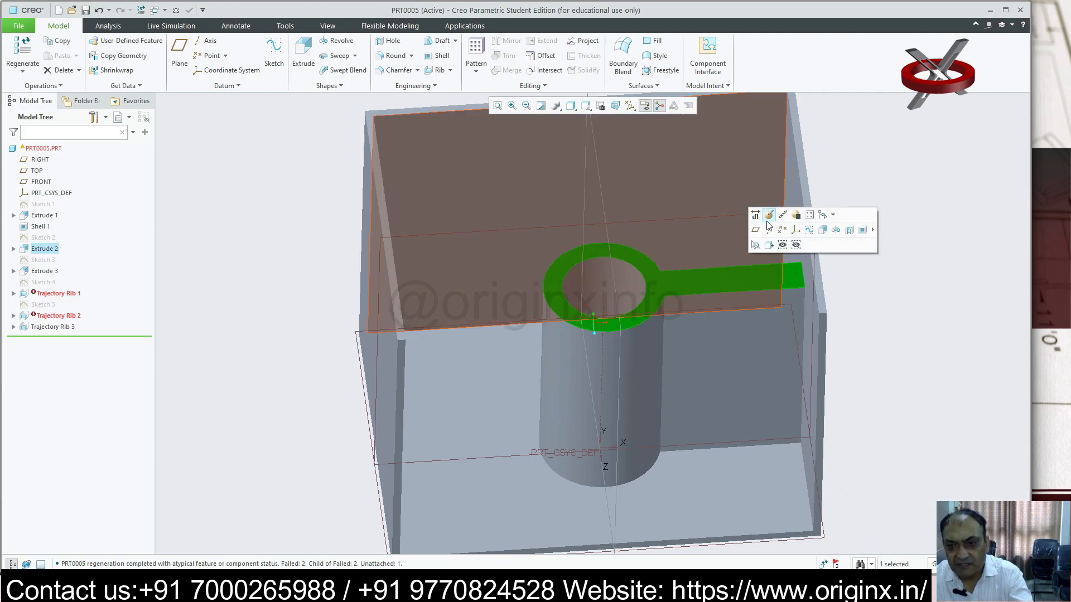
{"action": "left_click", "coordinate": [768, 218]}
{"action": "left_click", "coordinate": [488, 63]}
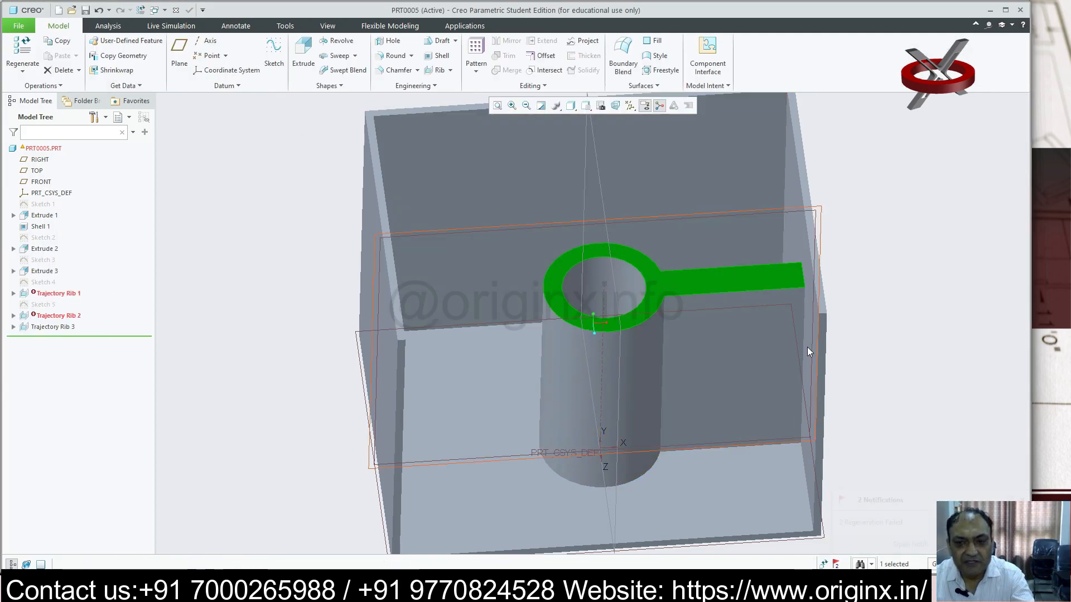
- Edit the definition of the rib joining the cylinder to the wall and add draft with an angle of 10 degrees
{"action": "left_click", "coordinate": [68, 328]}
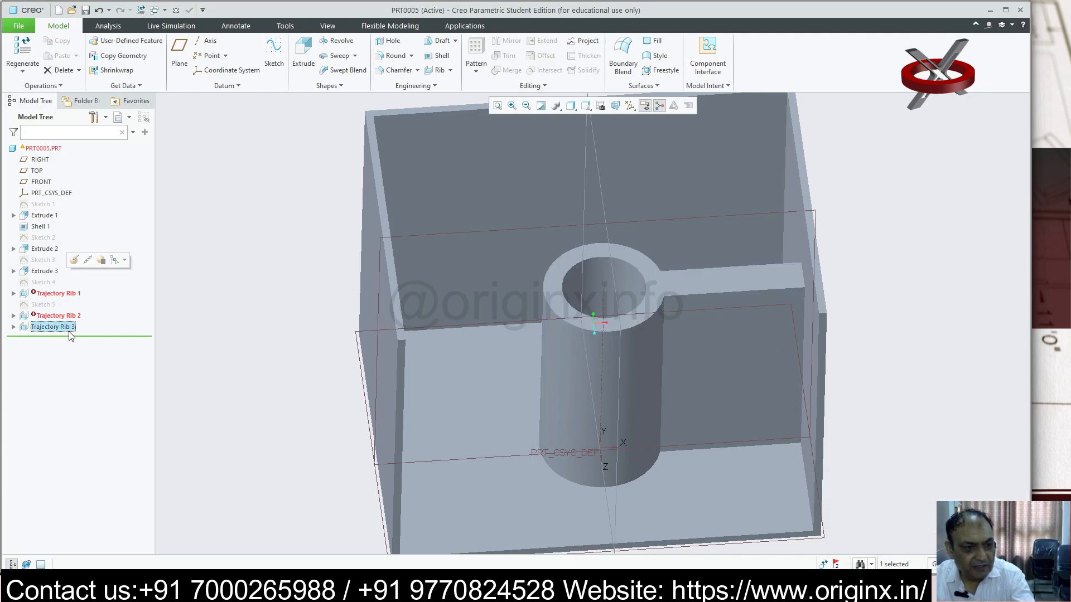
{"action": "left_click", "coordinate": [90, 265]}
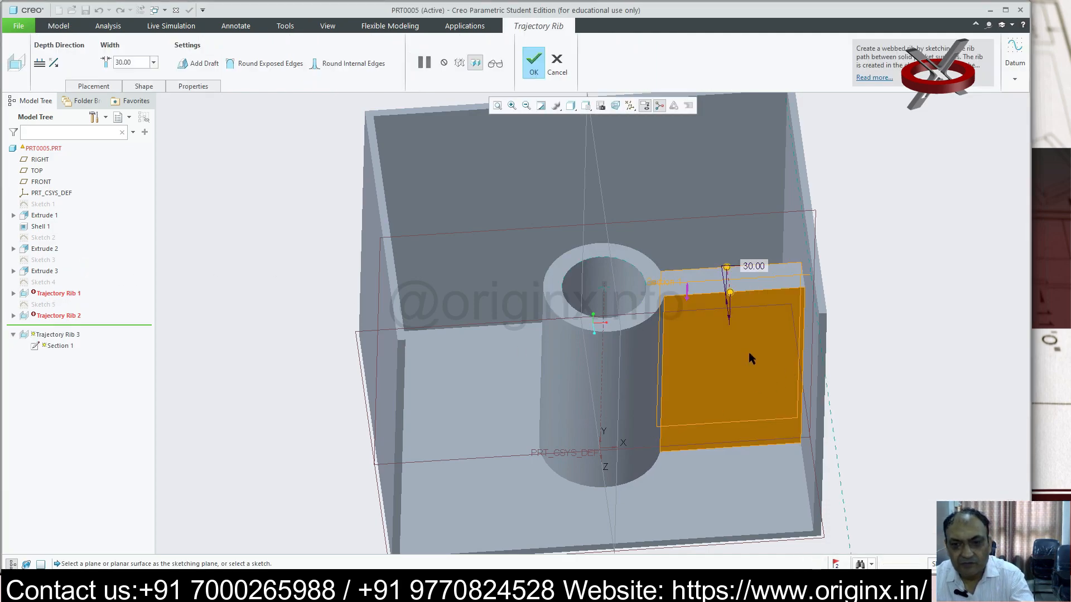
{"action": "left_click", "coordinate": [199, 63]}
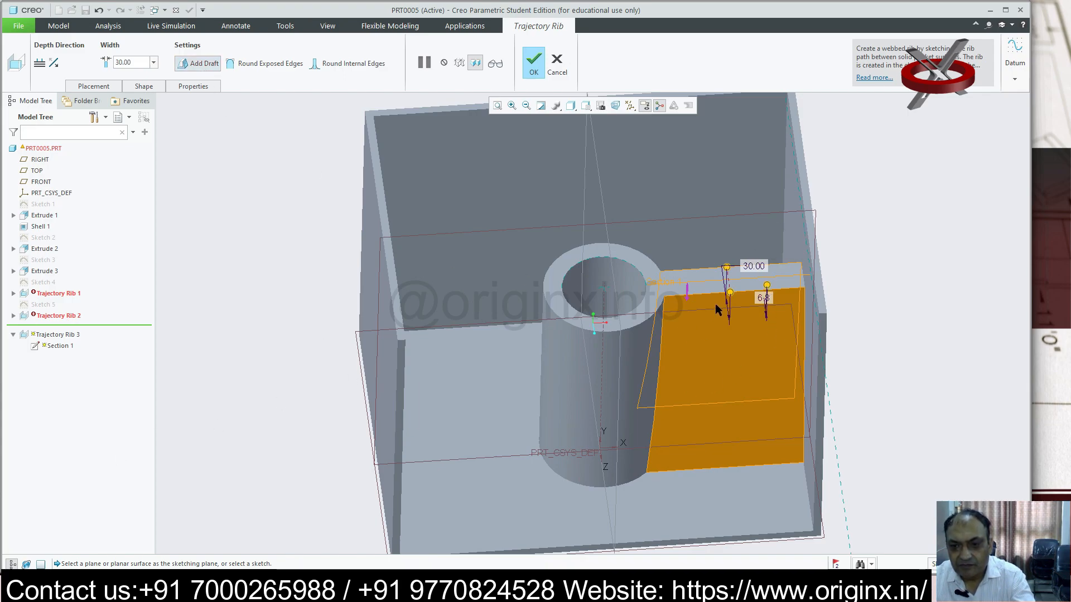
{"action": "double_click", "coordinate": [763, 299]}
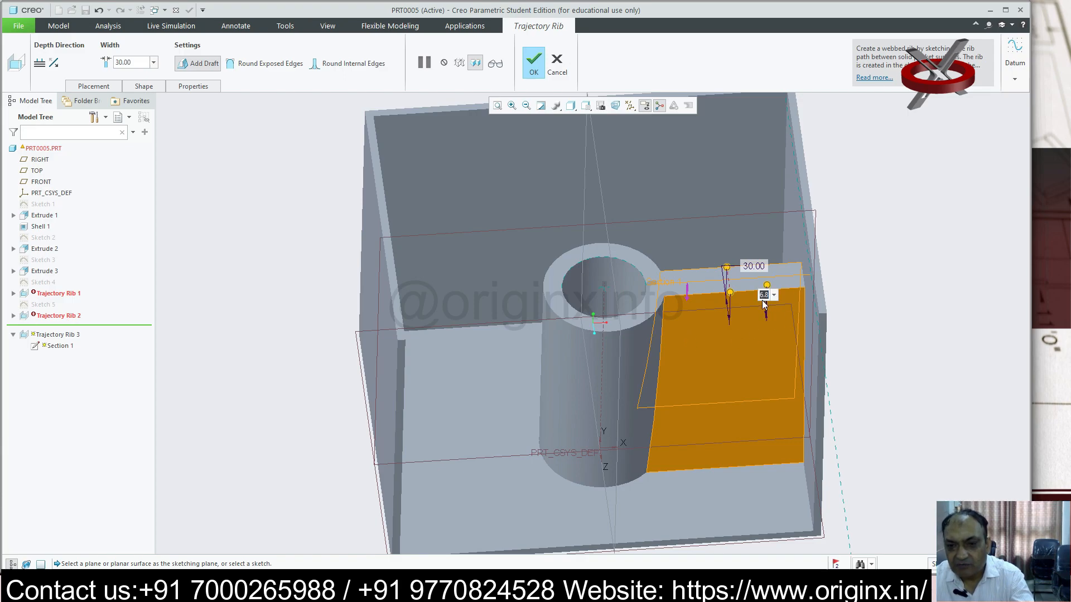
{"action": "type", "text": "10"}
{"action": "key", "text": "Return"}
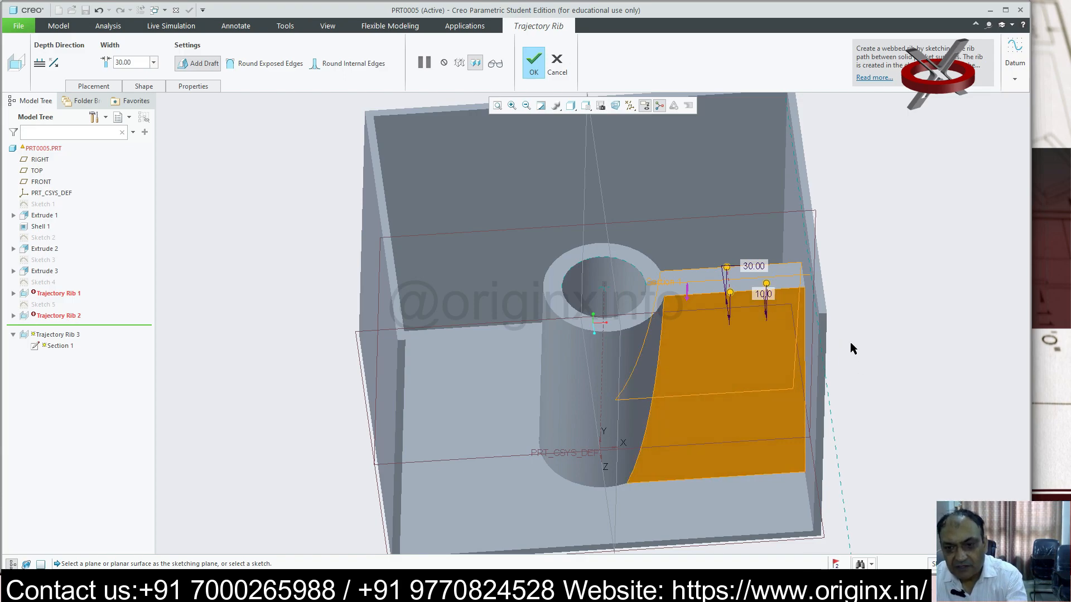
- Try rounding the rib's exposed edges and its internal edges, and turn both rounding options off again
{"action": "left_click", "coordinate": [270, 65]}
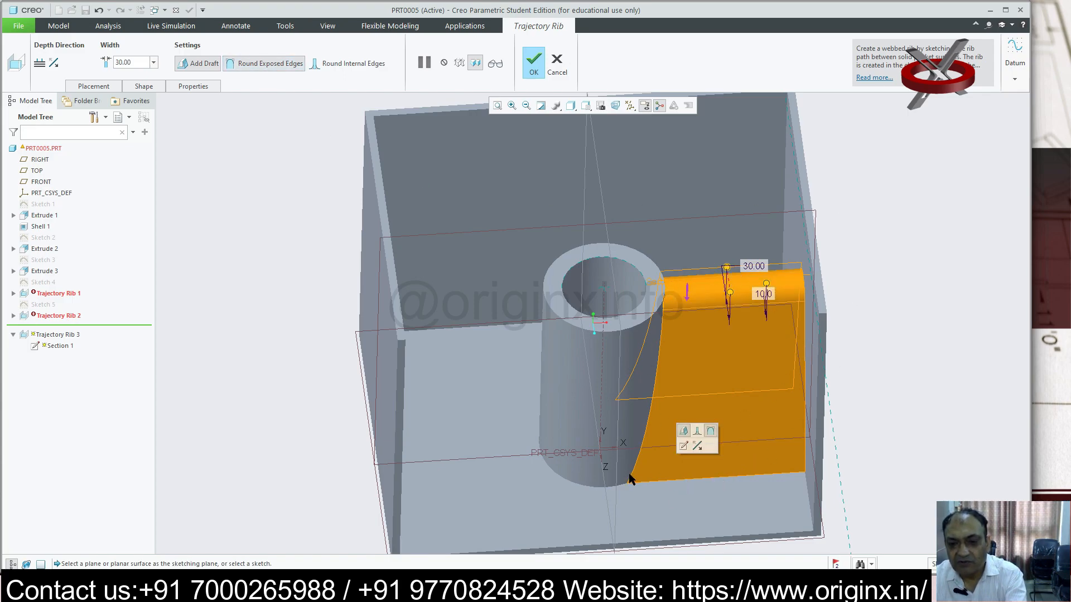
{"action": "left_click", "coordinate": [367, 64]}
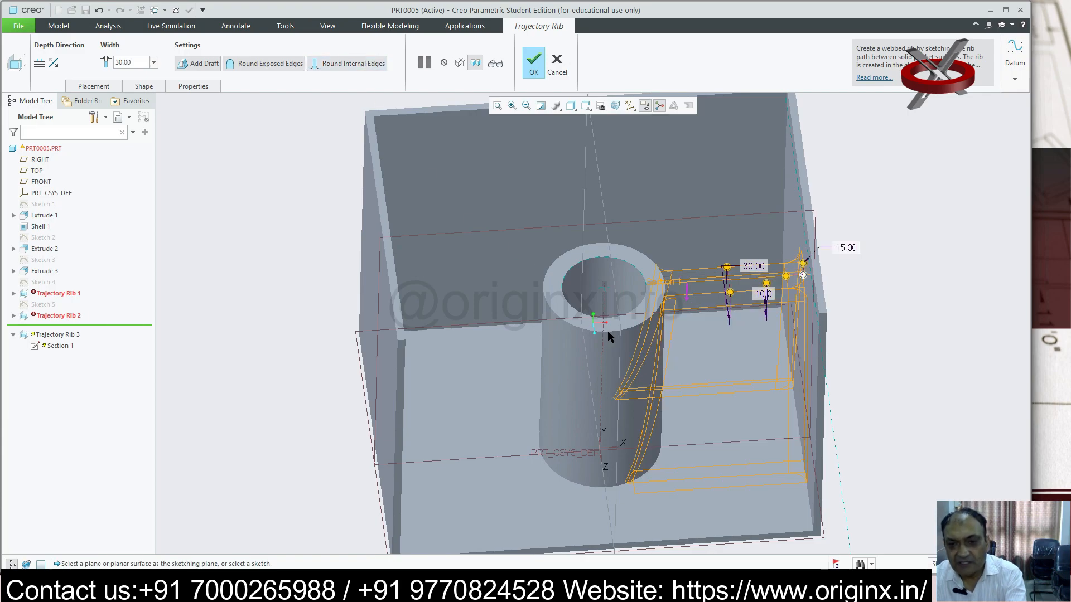
{"action": "mouse_move", "coordinate": [709, 424]}
{"action": "middle_mouse_down"}
{"action": "mouse_move", "coordinate": [722, 444]}
{"action": "mouse_move", "coordinate": [707, 425]}
{"action": "middle_mouse_up"}
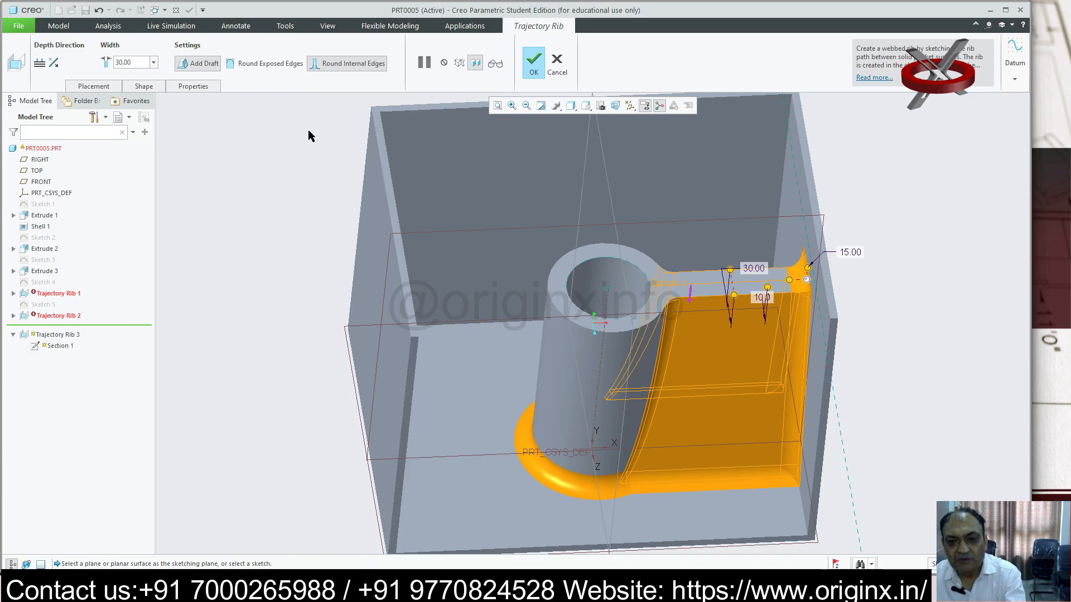
{"action": "mouse_move", "coordinate": [600, 421]}
{"action": "middle_mouse_down"}
{"action": "mouse_move", "coordinate": [562, 387]}
{"action": "mouse_move", "coordinate": [560, 418]}
{"action": "mouse_move", "coordinate": [550, 382]}
{"action": "middle_mouse_up"}
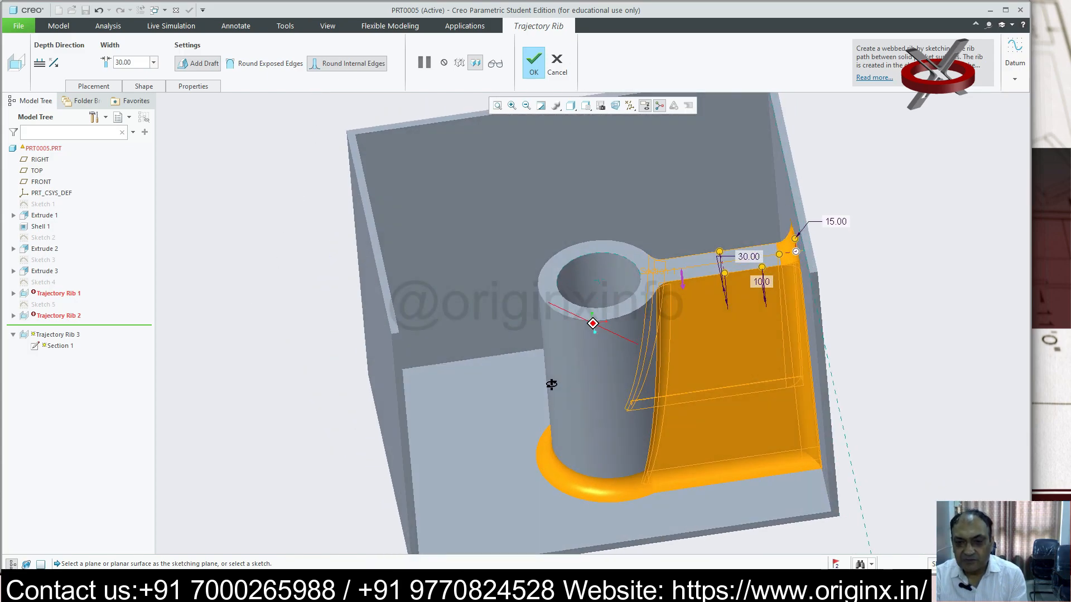
{"action": "left_click", "coordinate": [347, 63]}
- Reduce the width of the drafted trajectory rib to 27 and complete the feature
{"action": "mouse_move", "coordinate": [748, 441]}
{"action": "middle_mouse_down"}
{"action": "mouse_move", "coordinate": [752, 464]}
{"action": "mouse_move", "coordinate": [742, 429]}
{"action": "middle_mouse_up"}
{"action": "scroll", "coordinate": [725, 407], "scroll_direction": "down", "scroll_amount": 4}
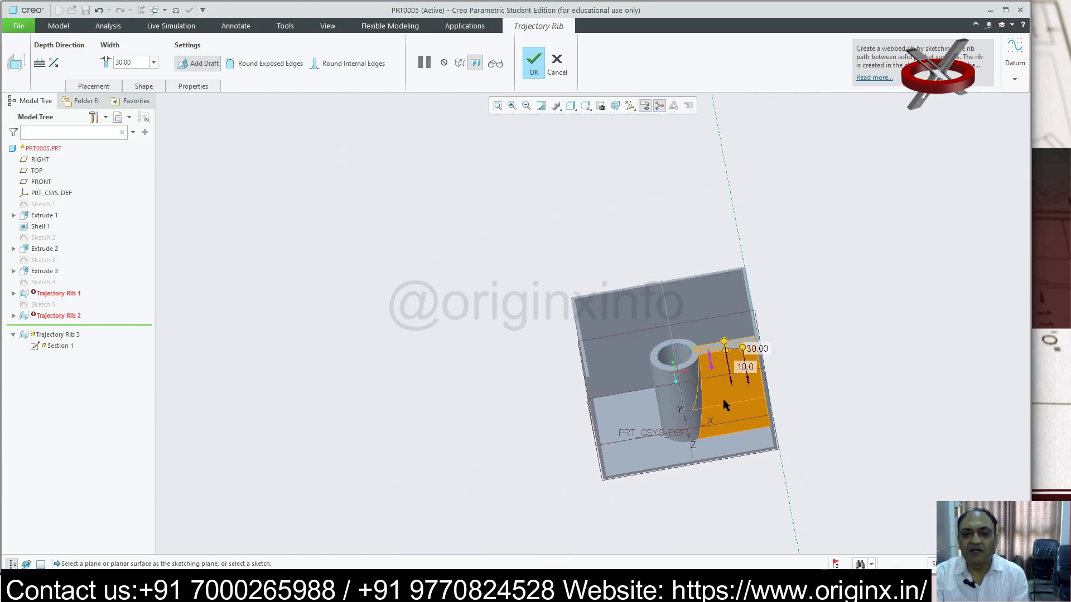
{"action": "left_click_drag", "start_coordinate": [723, 342], "coordinate": [722, 342]}
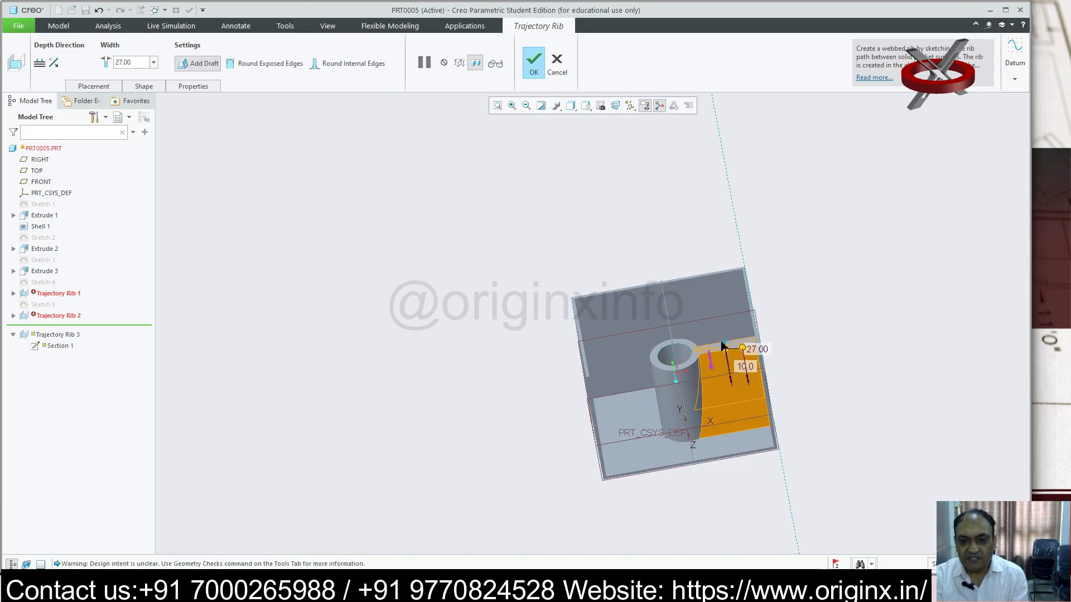
{"action": "left_click", "coordinate": [535, 66]}
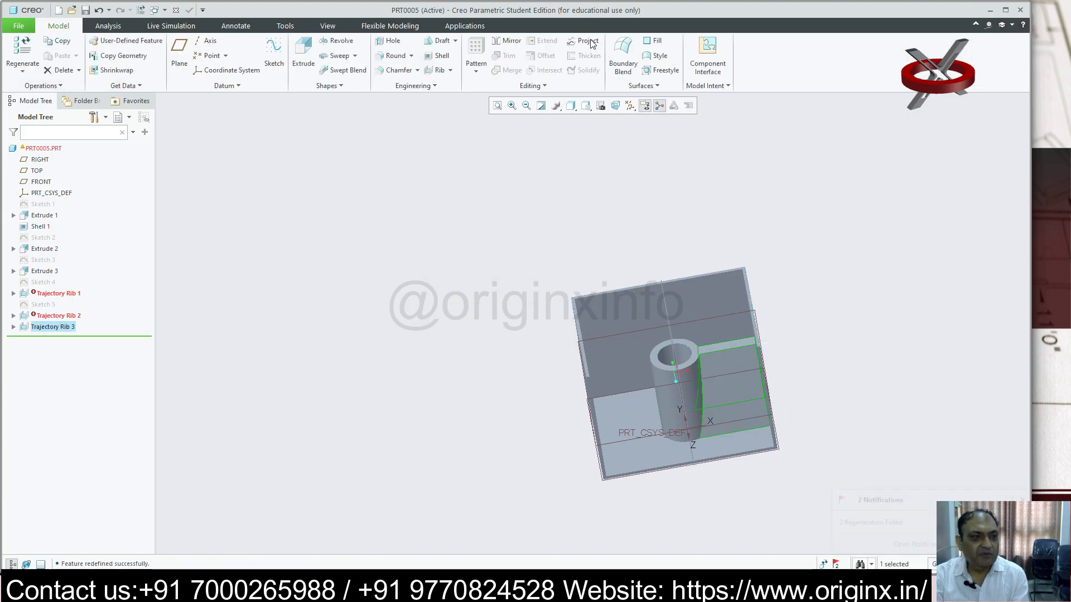
- Save a copy of the part in My Documents as 23, accepting the listed conflicts
{"action": "left_click", "coordinate": [19, 25]}
{"action": "mouse_move", "coordinate": [46, 119]}
{"action": "left_click", "coordinate": [118, 42]}
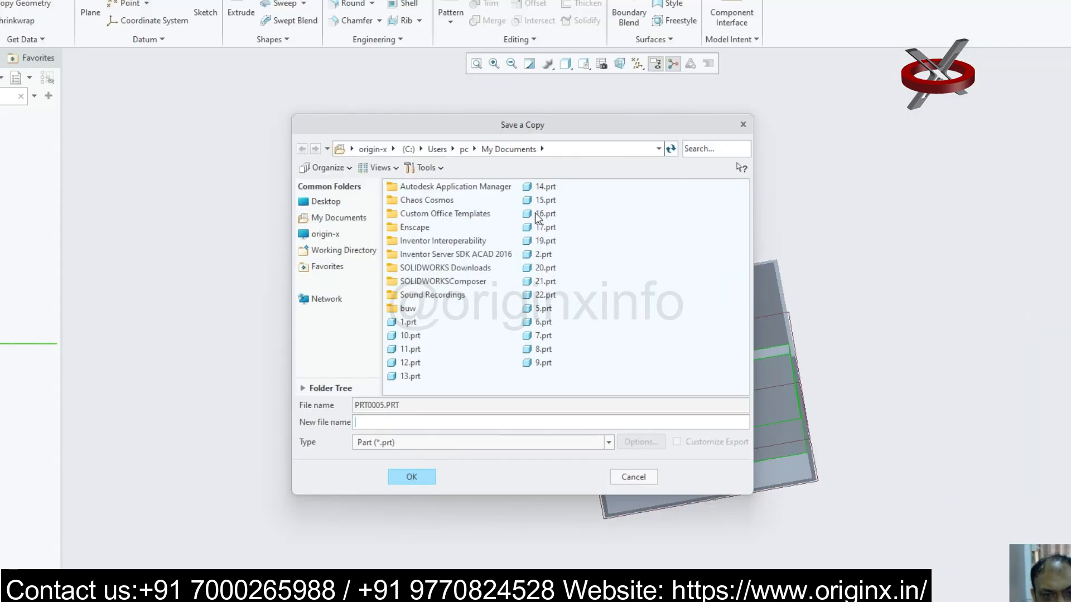
{"action": "left_click", "coordinate": [659, 149]}
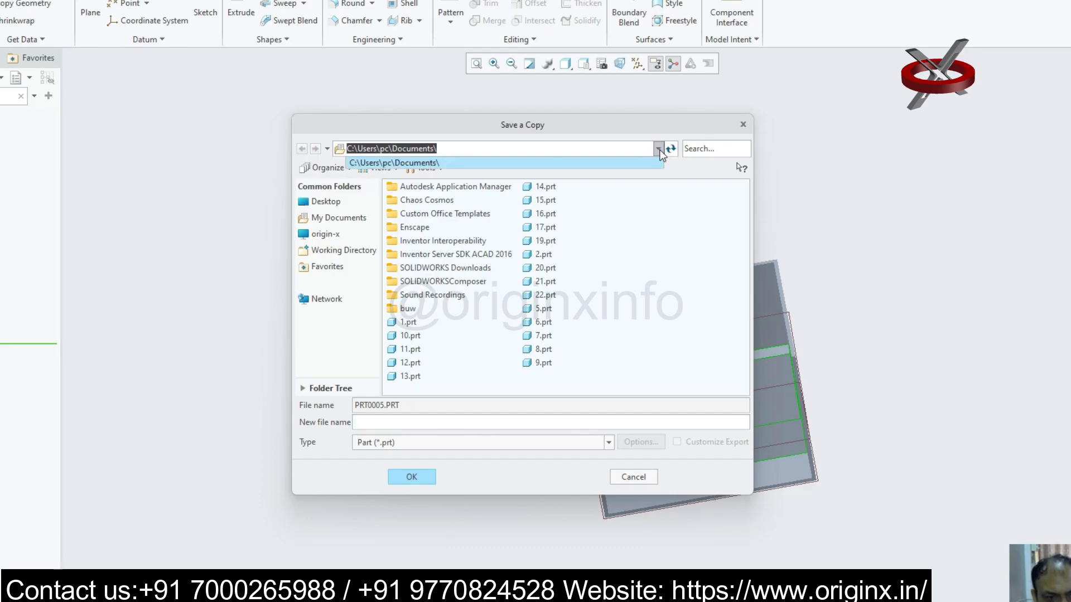
{"action": "left_click", "coordinate": [658, 149]}
{"action": "left_click", "coordinate": [431, 423]}
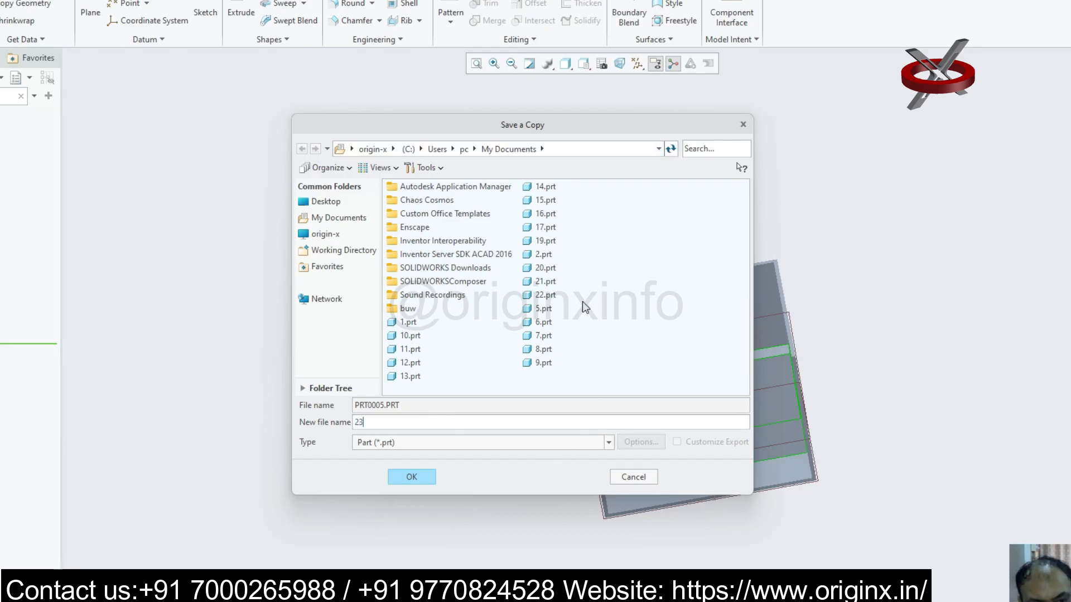
{"action": "key", "text": "Return"}
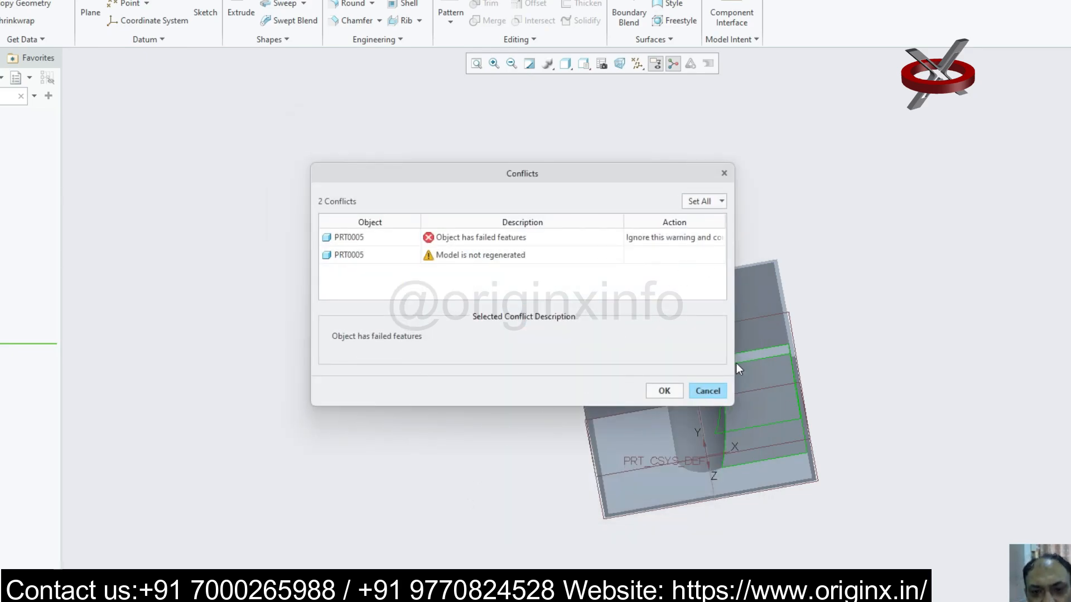
{"action": "left_click", "coordinate": [664, 391]}
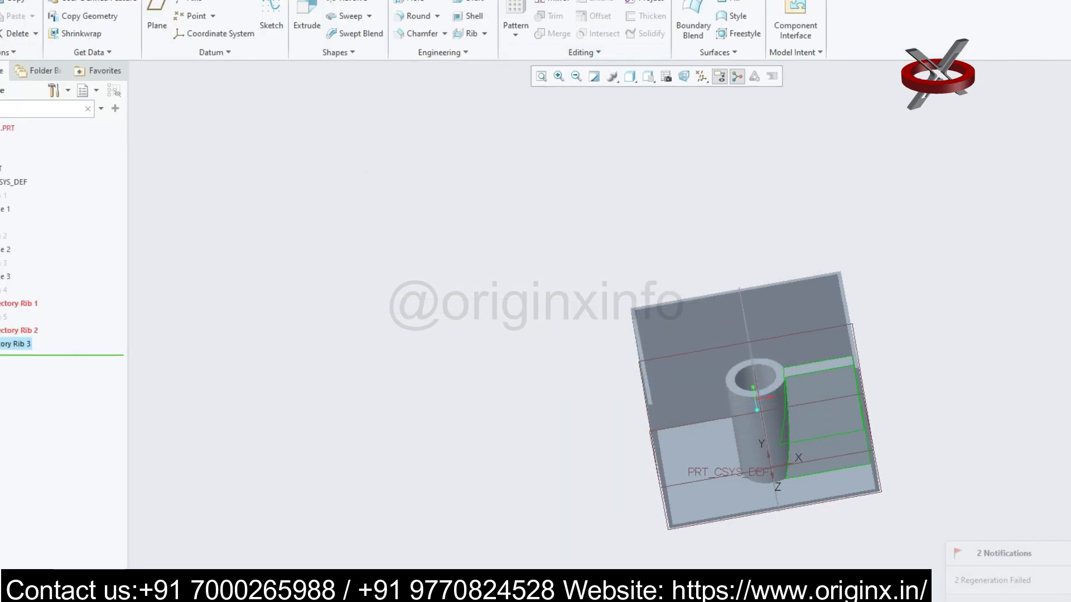
- Create a new solid part with the default template and the file name prt0006
{"action": "left_click", "coordinate": [0, 0]}
{"action": "left_click", "coordinate": [7, 8]}
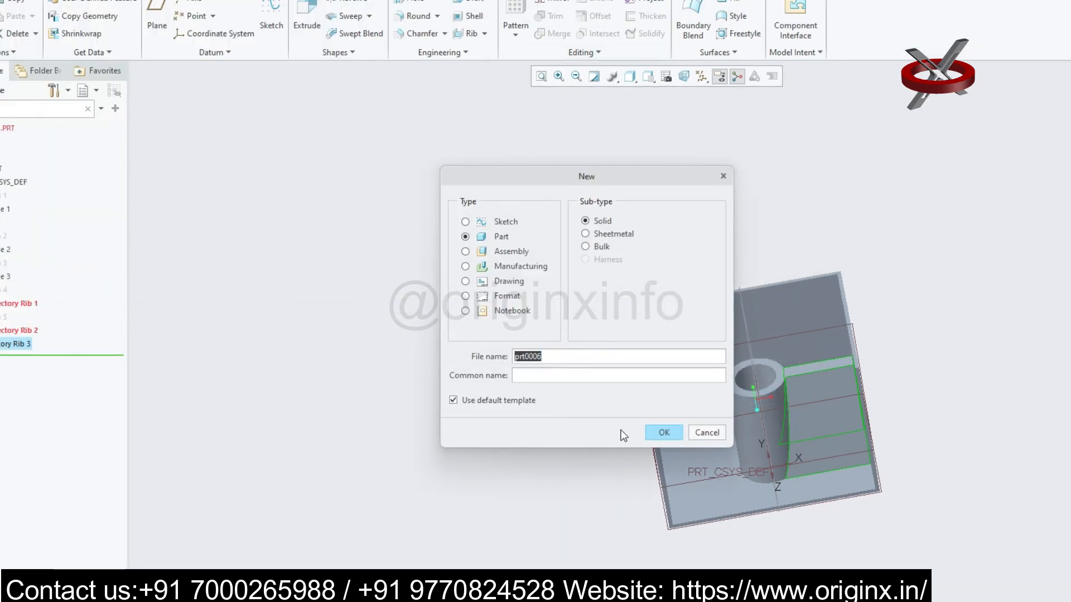
{"action": "left_click", "coordinate": [664, 433]}
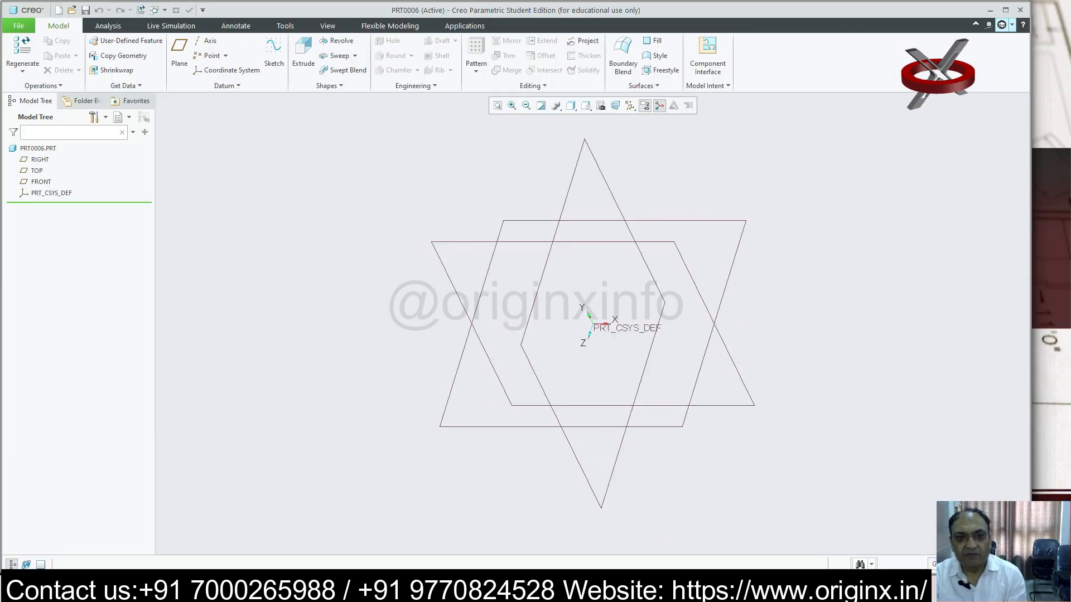
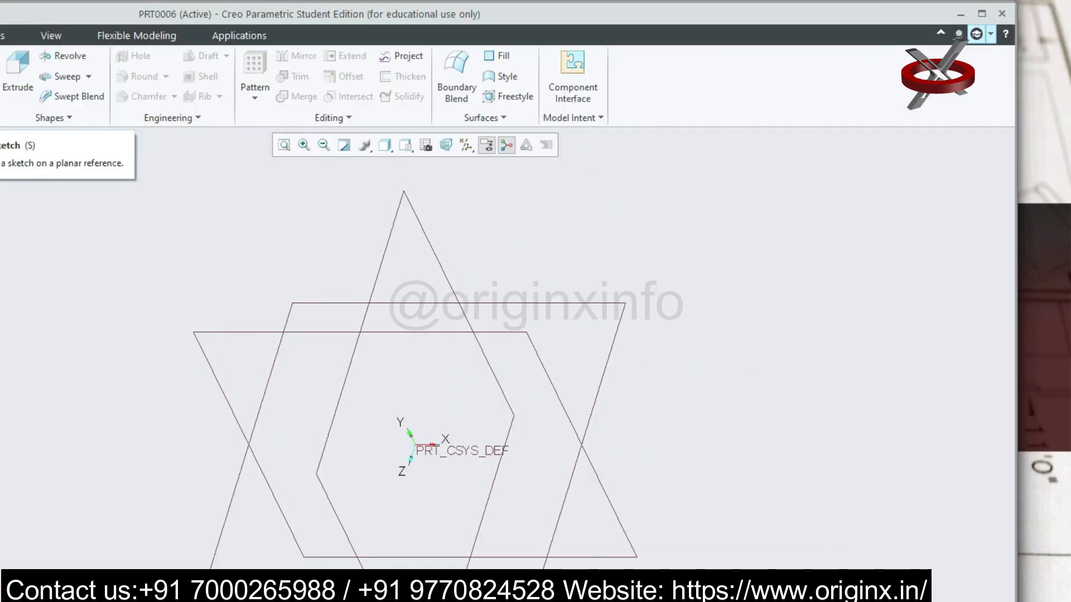
- Sketch a rectangle about 311 by 255 around the origin on the FRONT plane and finish the sketch
{"action": "left_click", "coordinate": [274, 51]}
{"action": "left_click", "coordinate": [438, 556]}
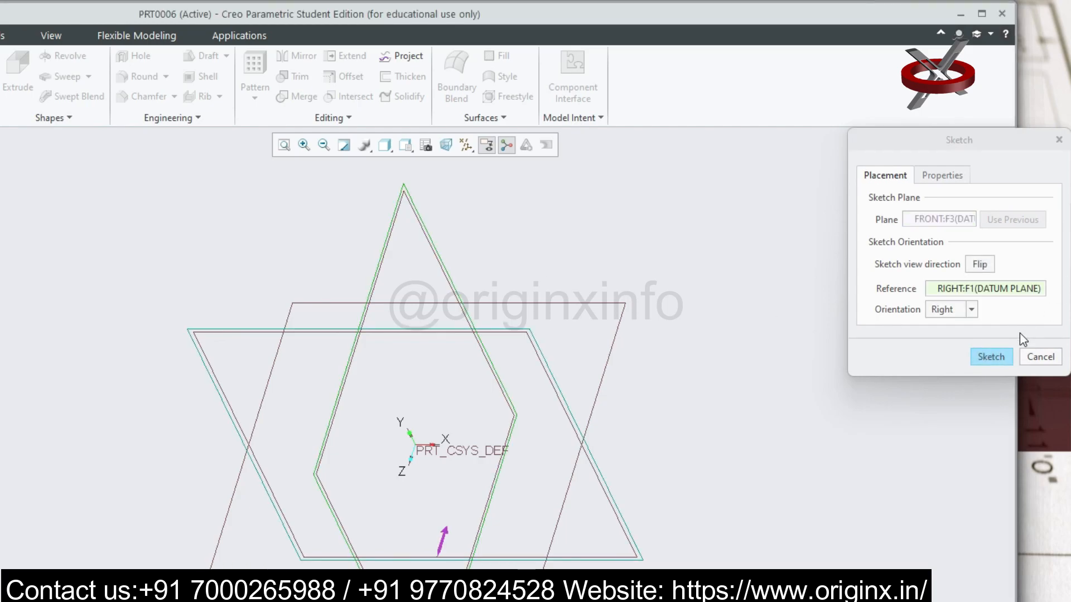
{"action": "left_click", "coordinate": [976, 360]}
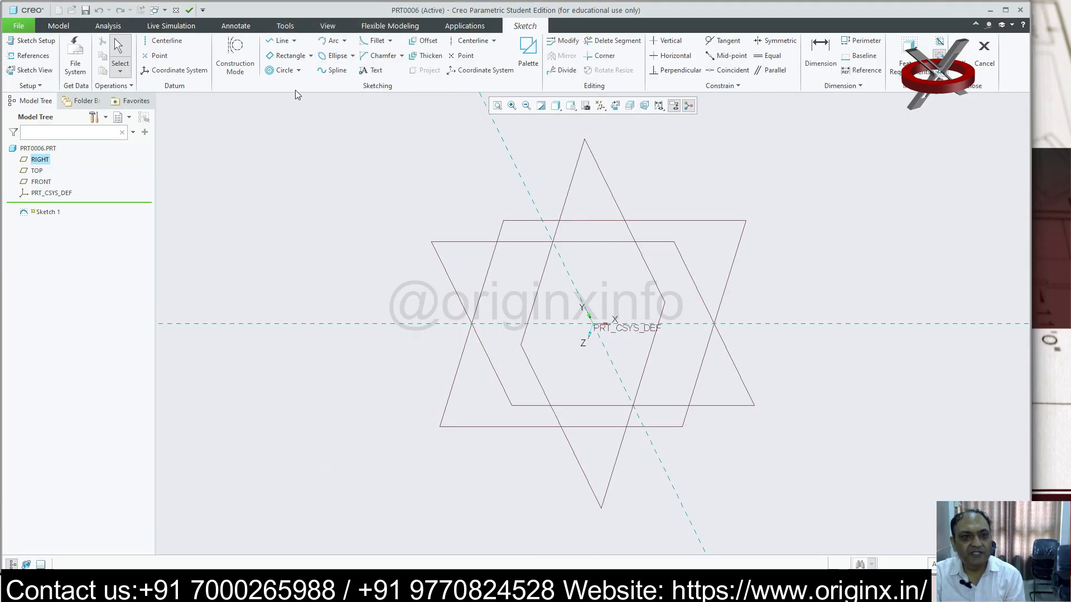
{"action": "left_click", "coordinate": [616, 105]}
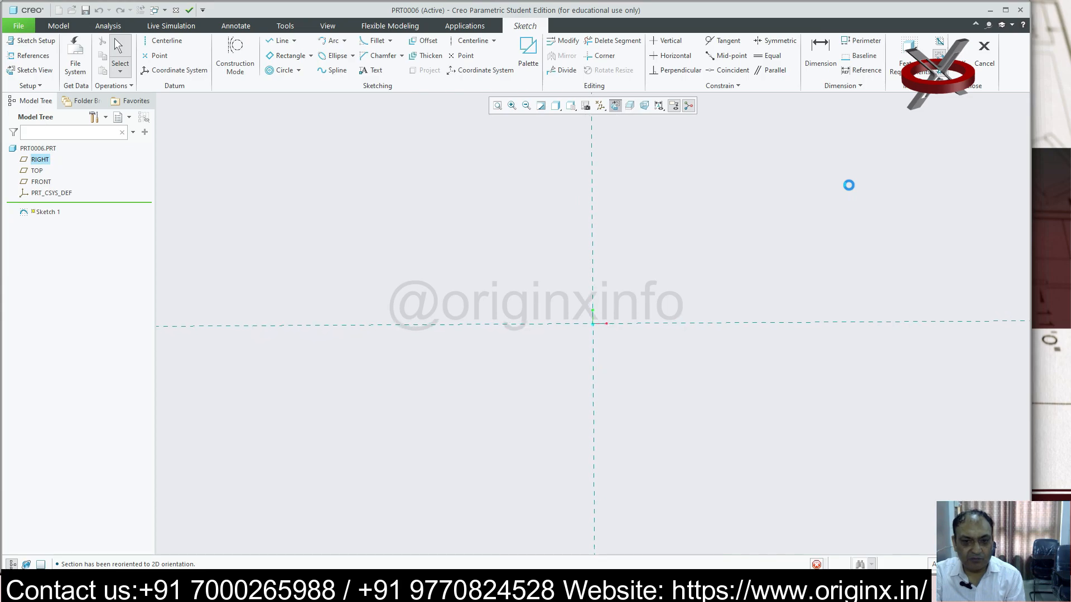
{"action": "left_click", "coordinate": [286, 56]}
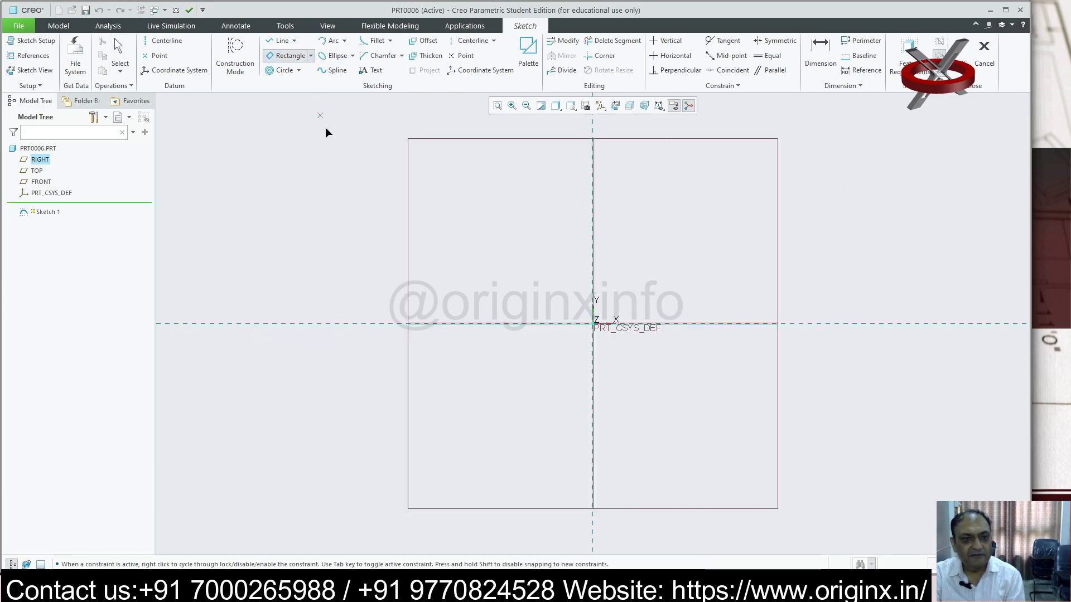
{"action": "left_click", "coordinate": [496, 213]}
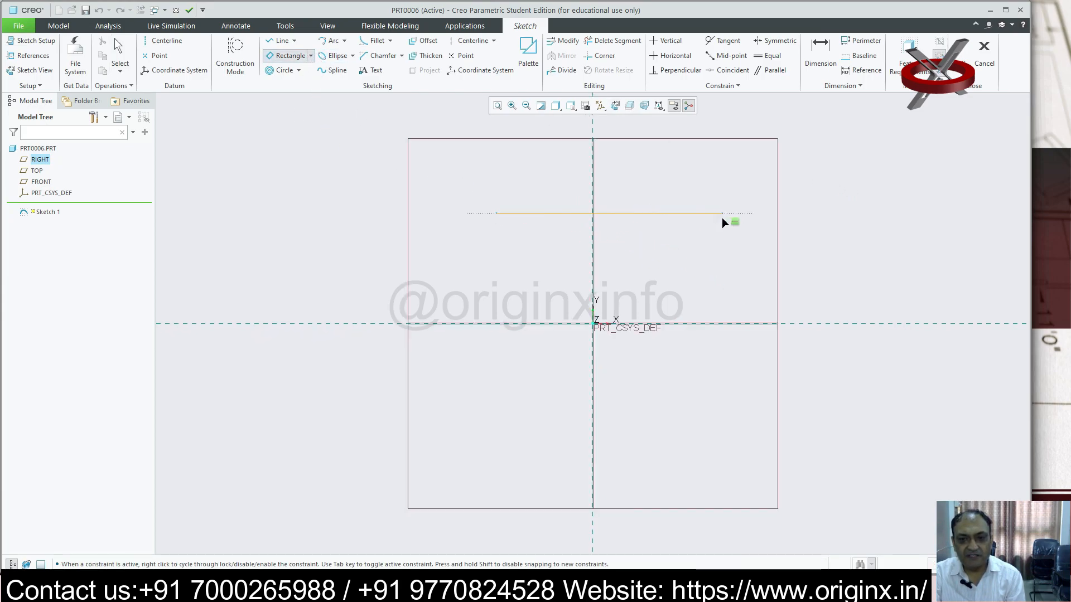
{"action": "left_click", "coordinate": [727, 402]}
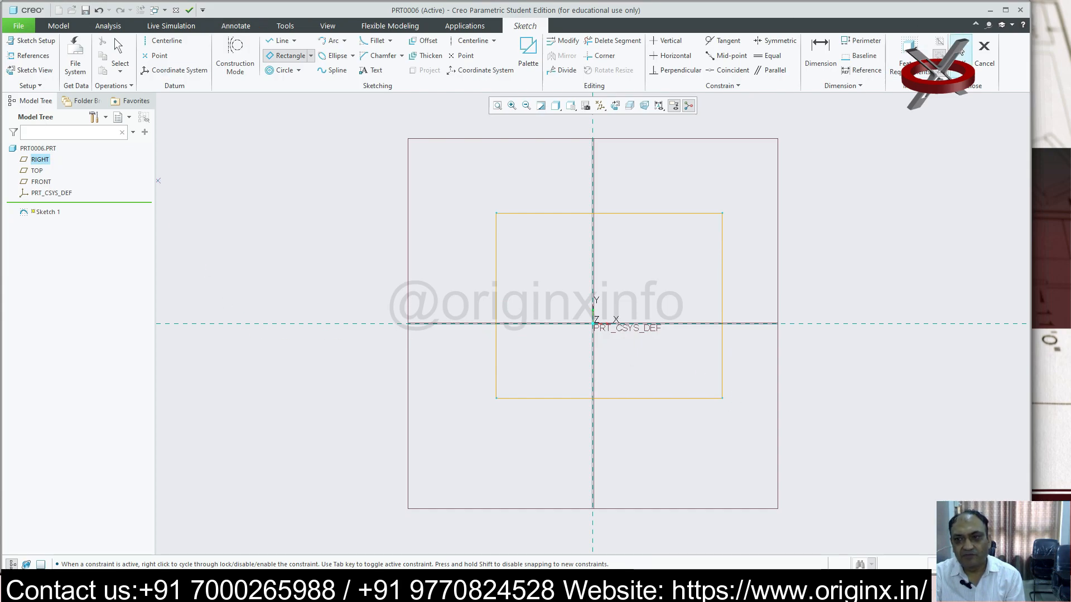
{"action": "left_click", "coordinate": [962, 53]}
- Extrude the rectangle into a solid block about 298 deep
{"action": "left_click", "coordinate": [304, 56]}
{"action": "mouse_move", "coordinate": [408, 218]}
{"action": "middle_mouse_down"}
{"action": "mouse_move", "coordinate": [454, 210]}
{"action": "mouse_move", "coordinate": [468, 257]}
{"action": "middle_mouse_up"}
{"action": "scroll", "coordinate": [469, 257], "scroll_direction": "down", "scroll_amount": 5}
{"action": "mouse_move", "coordinate": [493, 226]}
{"action": "left_mouse_down"}
{"action": "mouse_move", "coordinate": [482, 258]}
{"action": "mouse_move", "coordinate": [487, 219]}
{"action": "left_mouse_up"}
{"action": "middle_click_drag", "start_coordinate": [487, 218], "coordinate": [518, 291]}
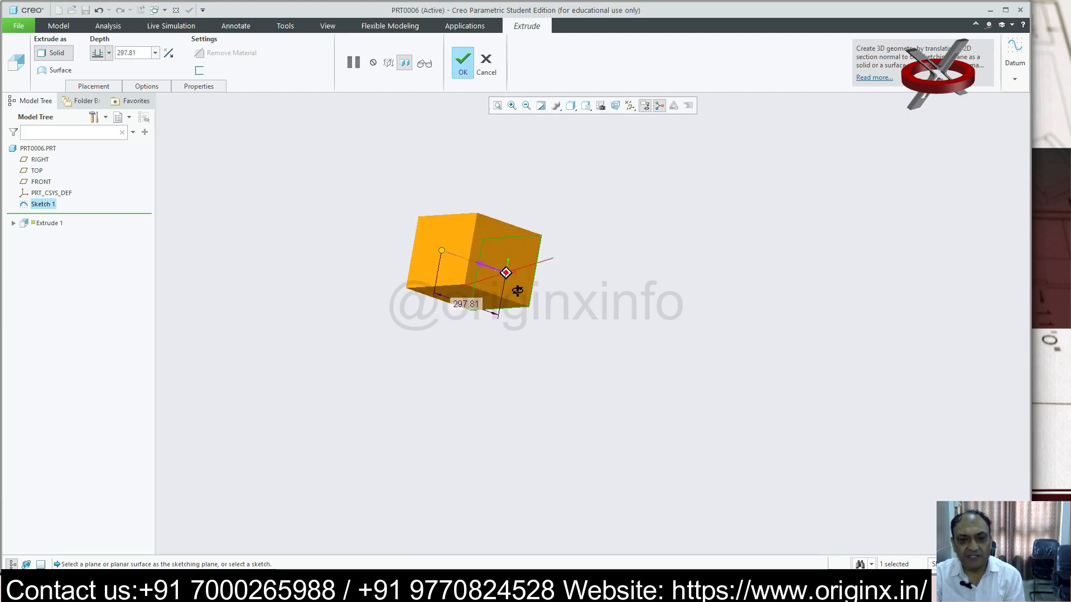
{"action": "left_click", "coordinate": [462, 59]}
{"action": "key", "text": "ctrl+d"}
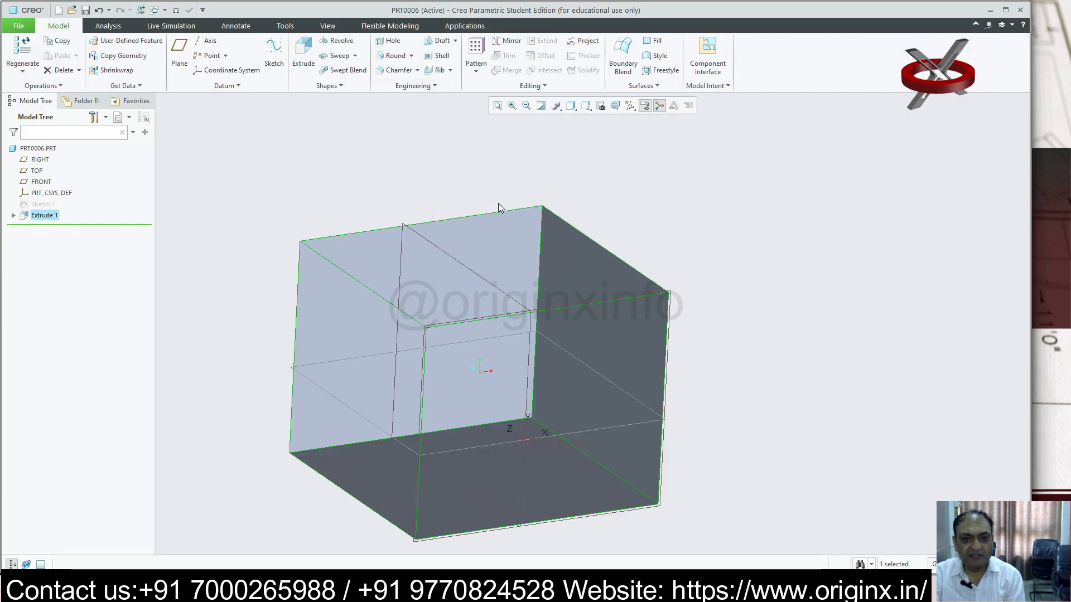
{"action": "scroll", "coordinate": [504, 229], "scroll_direction": "down", "scroll_amount": 3}
{"action": "middle_click_drag", "start_coordinate": [514, 249], "coordinate": [549, 216]}
{"action": "left_click", "coordinate": [725, 259]}
{"action": "left_click", "coordinate": [47, 216]}
{"action": "left_click", "coordinate": [67, 161]}
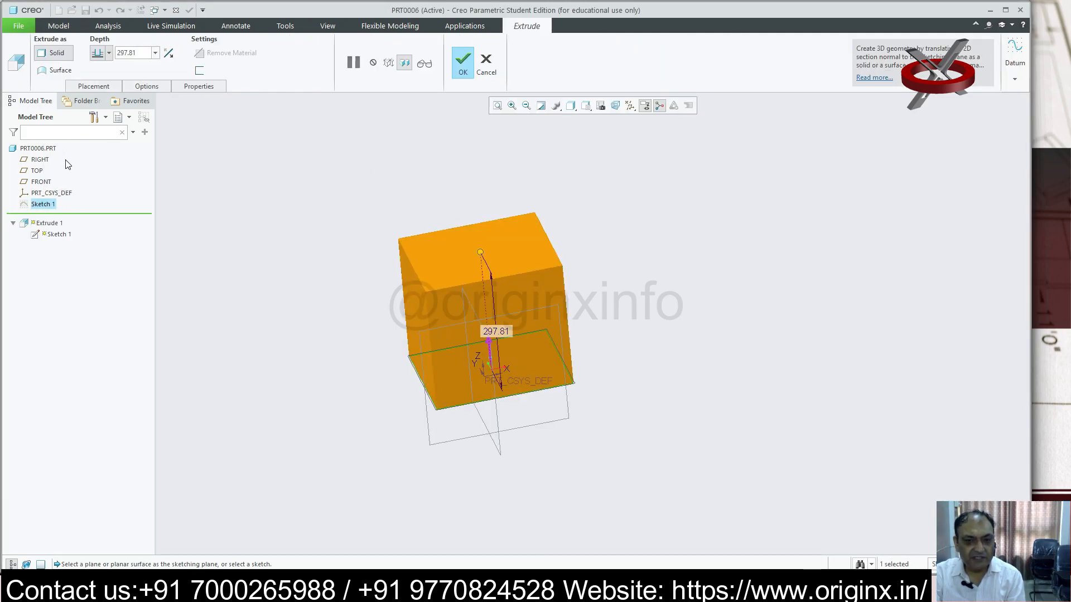
{"action": "left_click", "coordinate": [64, 236]}
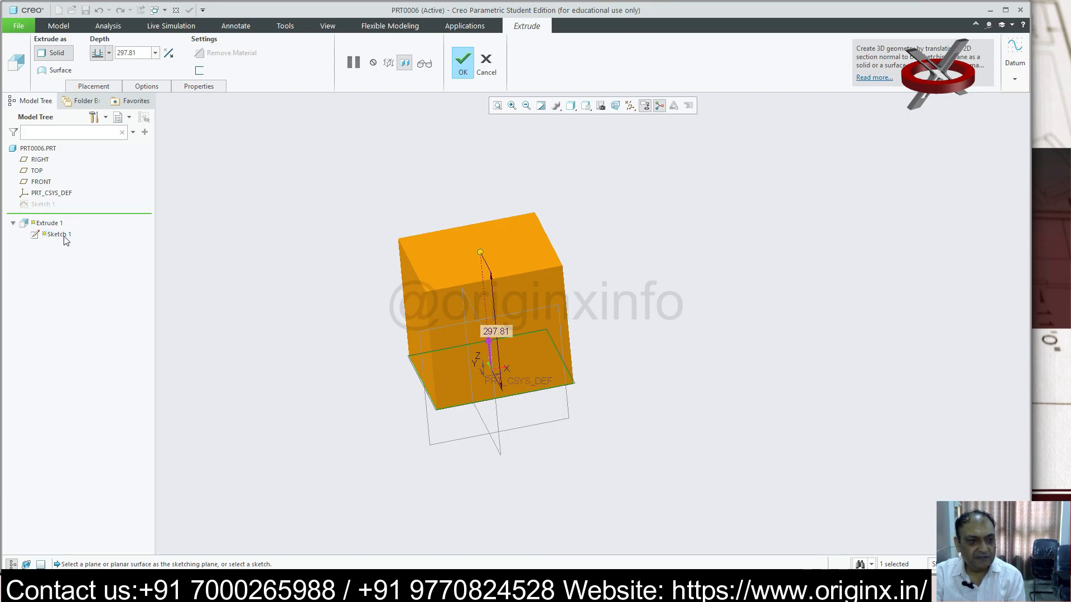
{"action": "left_click", "coordinate": [485, 65]}
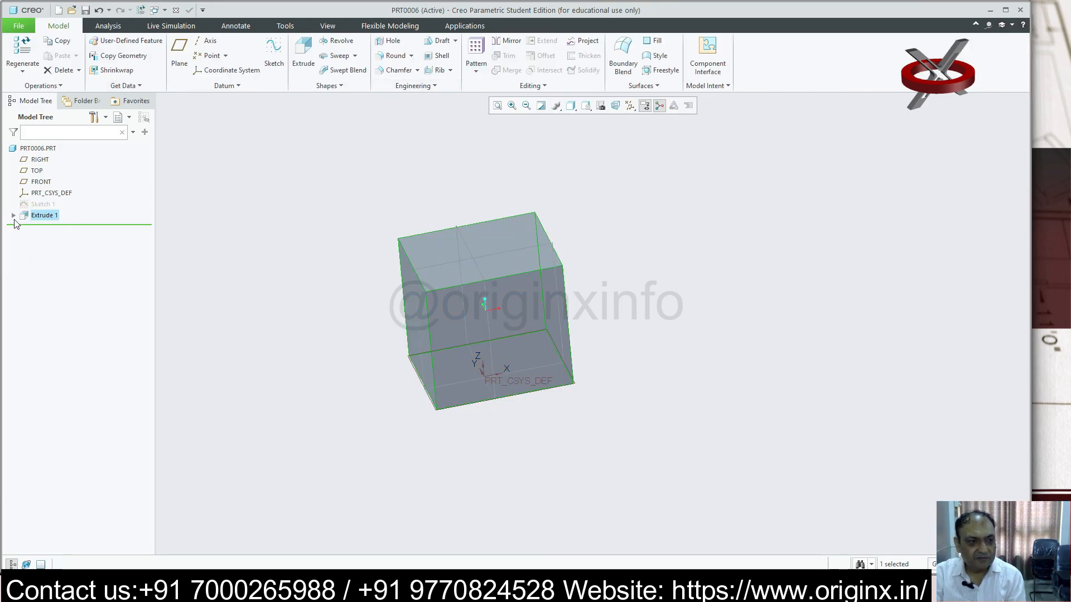
- Open the sketch behind the extruded block for editing and set both side lengths of the rectangle to 300
{"action": "left_click", "coordinate": [13, 215]}
{"action": "left_click", "coordinate": [54, 227]}
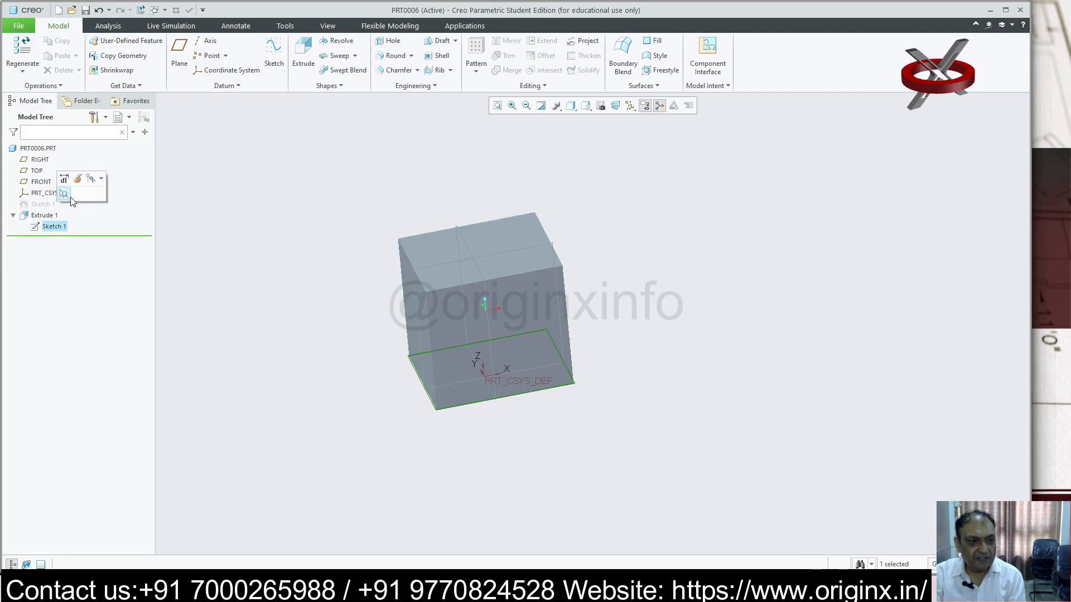
{"action": "left_click", "coordinate": [78, 179]}
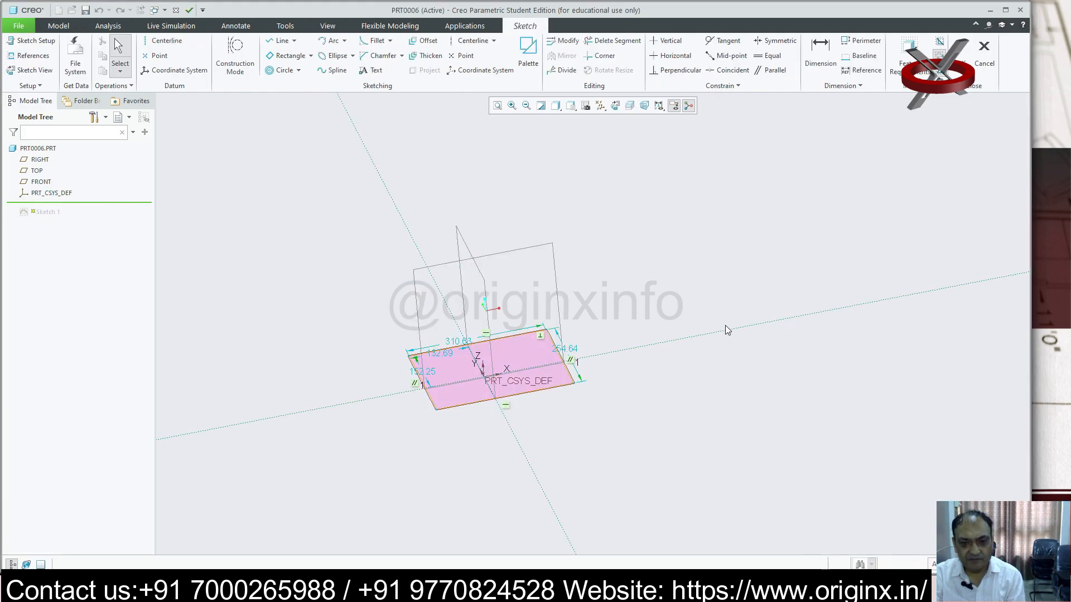
{"action": "double_click", "coordinate": [453, 341]}
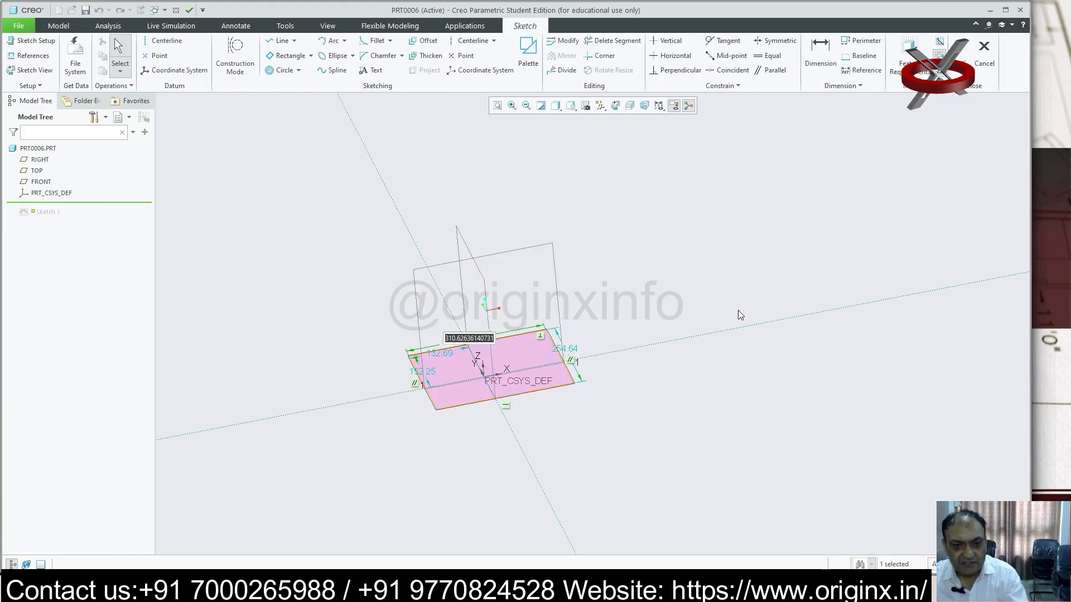
{"action": "type", "text": "300"}
{"action": "key", "text": "Return"}
{"action": "double_click", "coordinate": [561, 351]}
{"action": "type", "text": "3"}
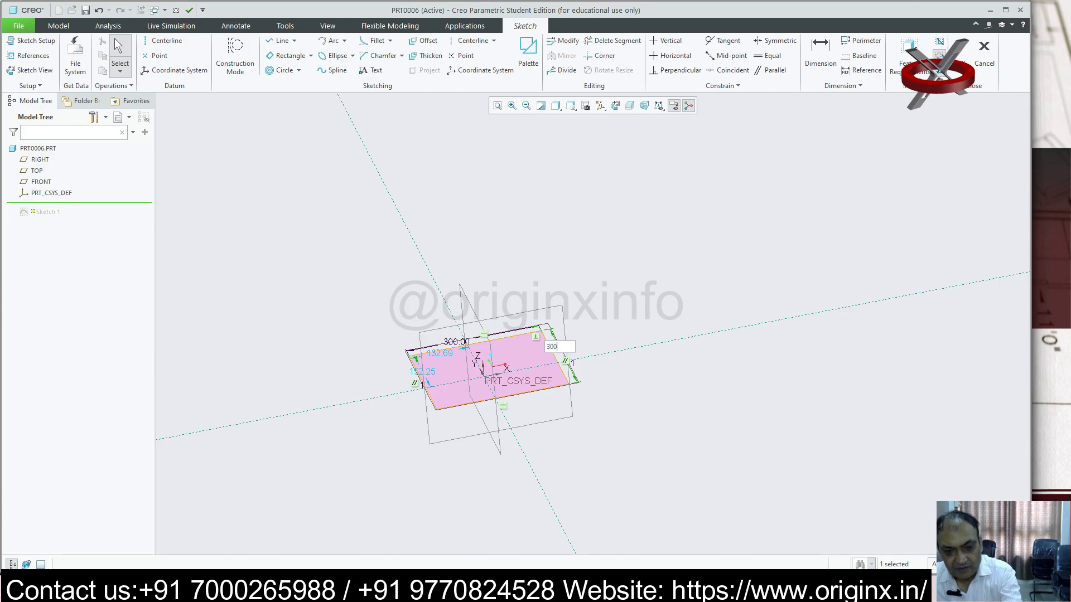
{"action": "type", "text": "00"}
{"action": "key", "text": "Return"}
- Set the rectangle's distances from both reference axes to 150 and finish the sketch
{"action": "double_click", "coordinate": [450, 357]}
{"action": "type", "text": "1"}
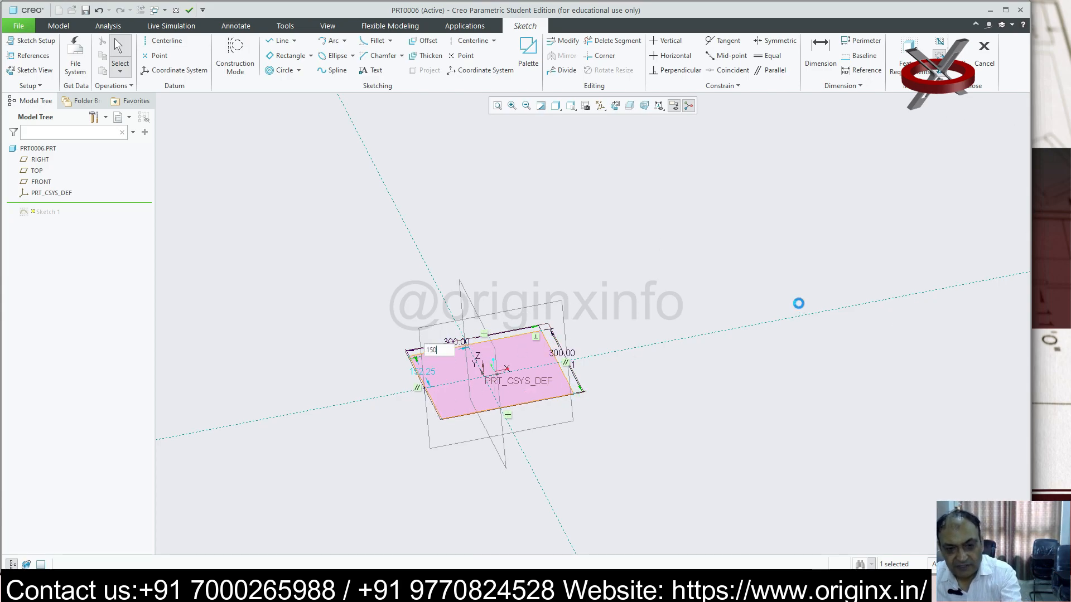
{"action": "type", "text": "50"}
{"action": "key", "text": "Return"}
{"action": "double_click", "coordinate": [422, 377]}
{"action": "type", "text": "150"}
{"action": "key", "text": "Return"}
{"action": "left_click", "coordinate": [961, 50]}
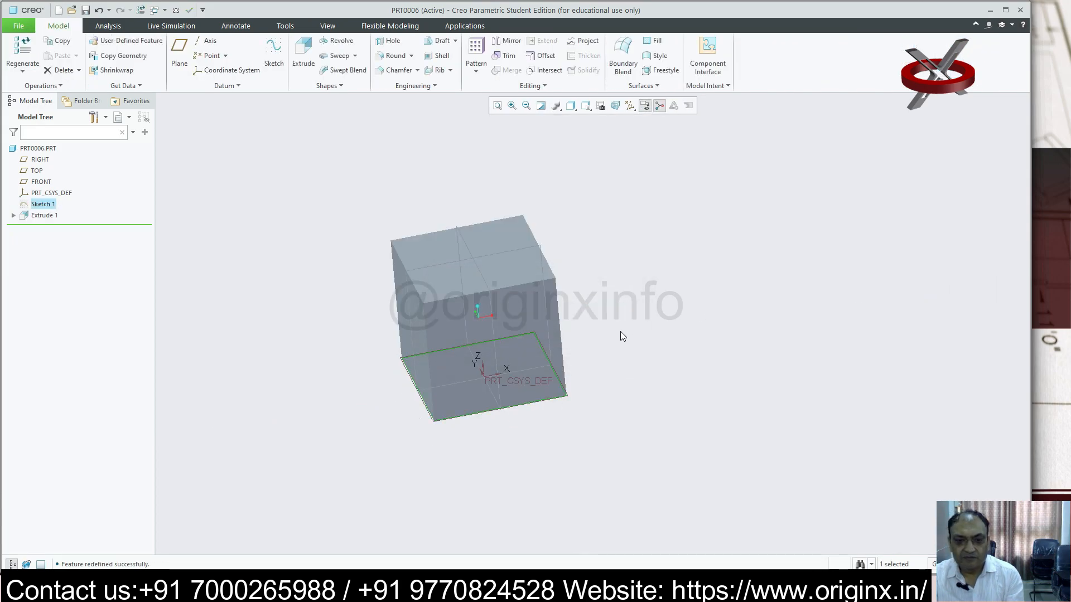
- Start a Draft feature and select one side face of the block as the draft surface
{"action": "left_click", "coordinate": [702, 404]}
{"action": "mouse_move", "coordinate": [737, 293]}
{"action": "middle_mouse_down"}
{"action": "mouse_move", "coordinate": [731, 308]}
{"action": "mouse_move", "coordinate": [747, 297]}
{"action": "middle_mouse_up"}
{"action": "left_click", "coordinate": [455, 41]}
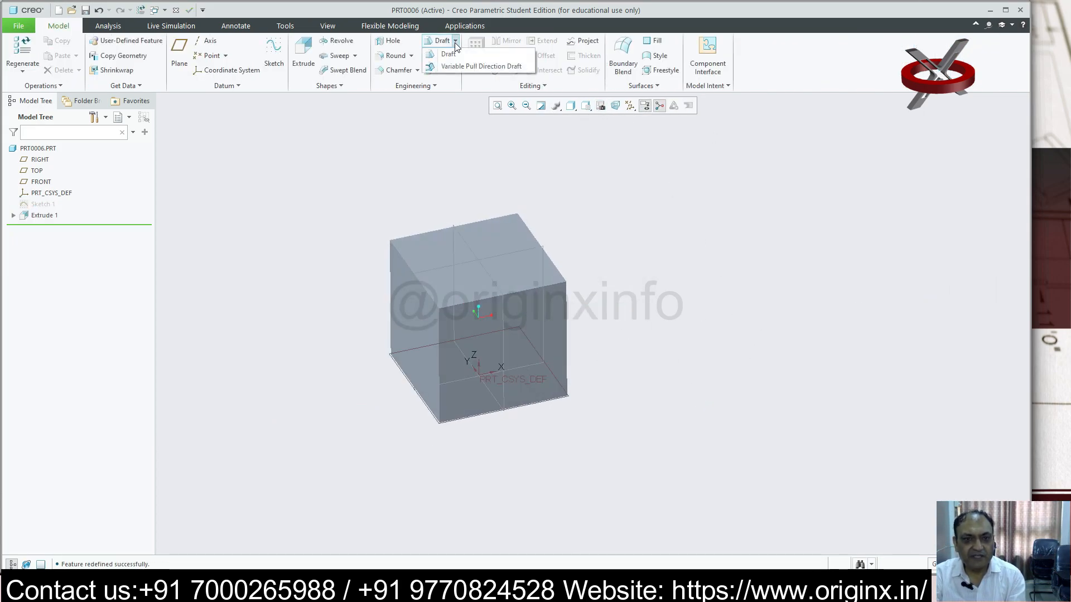
{"action": "left_click", "coordinate": [459, 57]}
{"action": "middle_click_drag", "start_coordinate": [693, 330], "coordinate": [638, 403]}
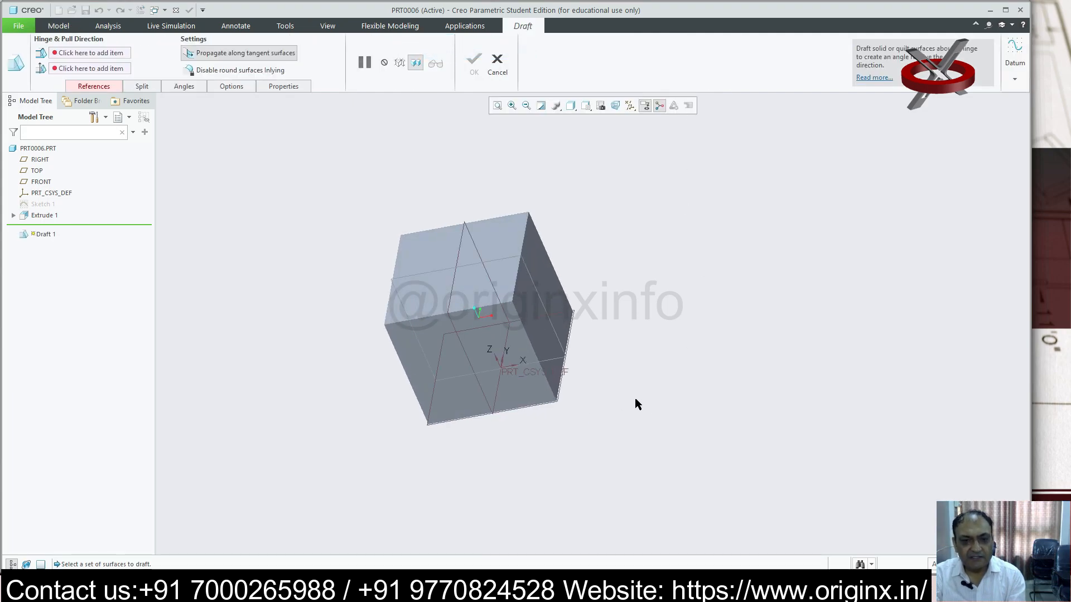
{"action": "left_click", "coordinate": [546, 283]}
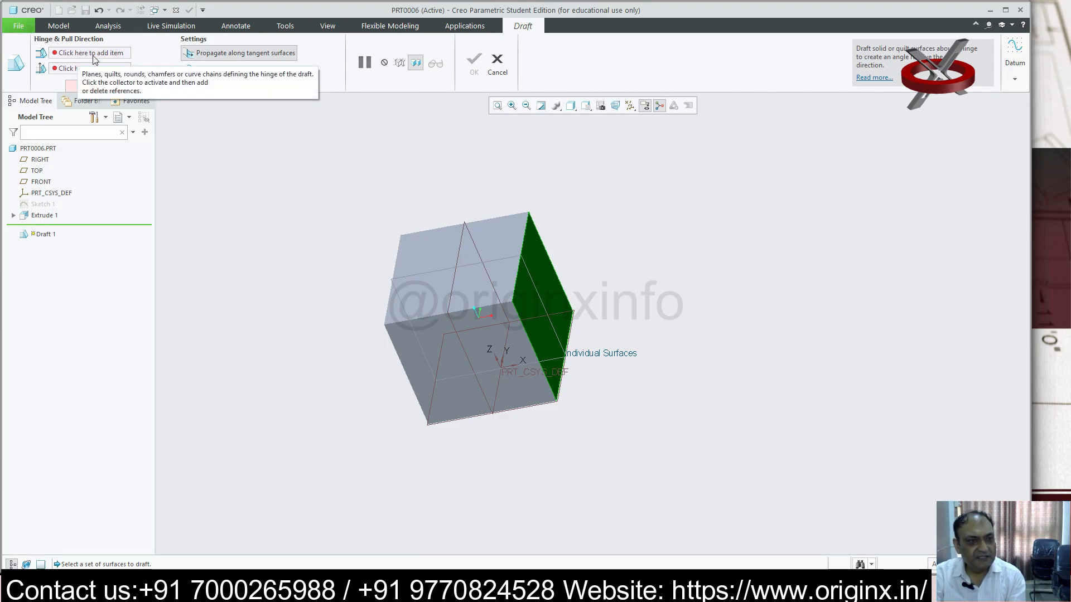
{"action": "middle_click_drag", "start_coordinate": [504, 511], "coordinate": [514, 508]}
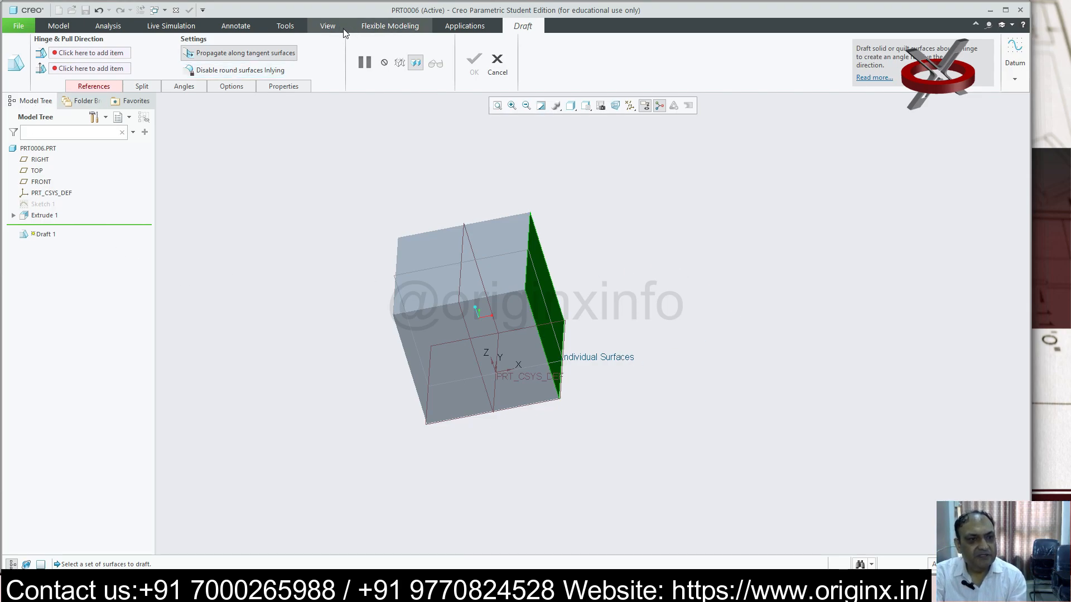
- Define the draft hinge by the edge that the selected side face shares with the block's upper face
{"action": "left_click", "coordinate": [99, 88]}
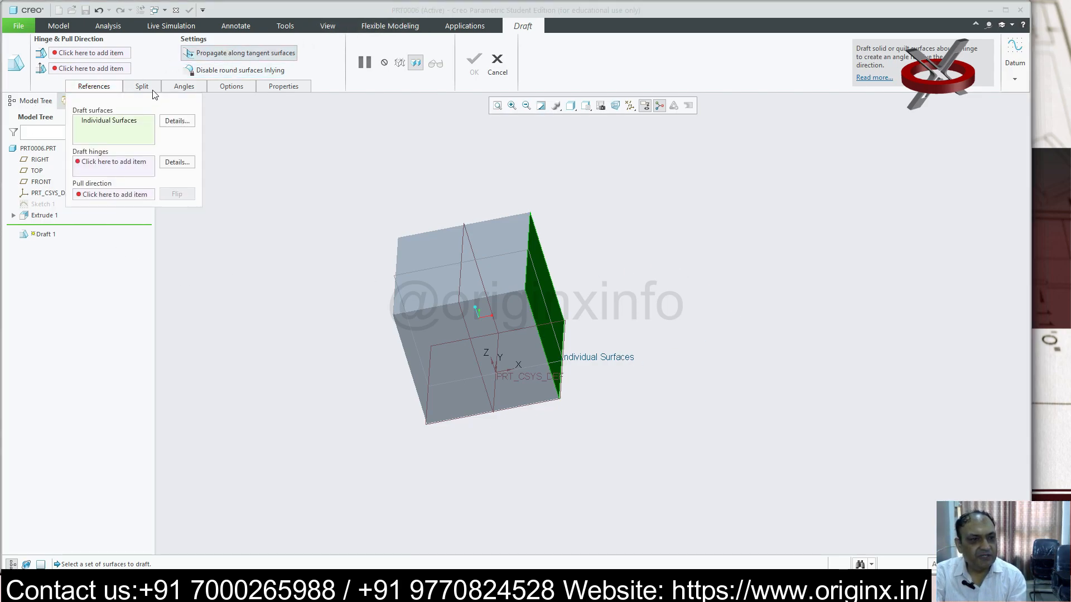
{"action": "left_click", "coordinate": [128, 126]}
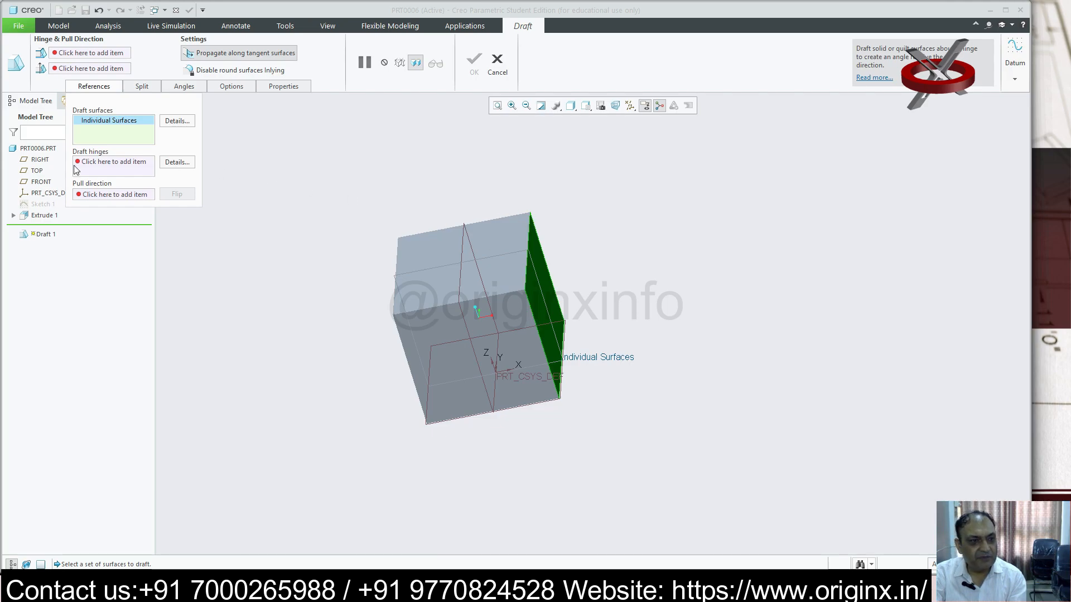
{"action": "left_click", "coordinate": [112, 167]}
{"action": "left_click", "coordinate": [528, 242]}
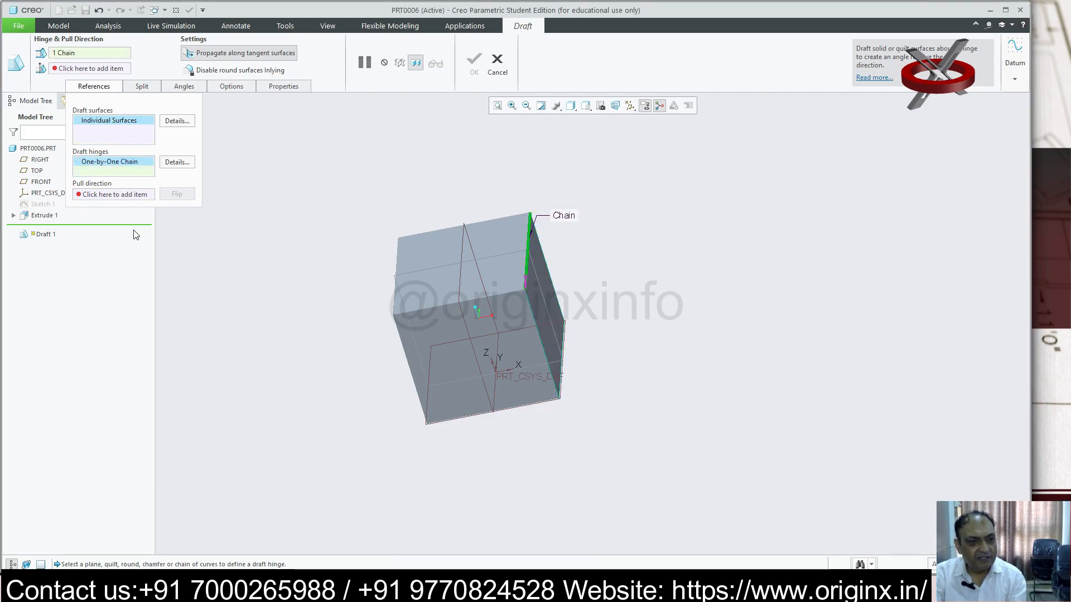
- Replace the draft hinge with the TOP datum plane, set the draft angle to 4 degrees and complete the draft
{"action": "left_click", "coordinate": [436, 264]}
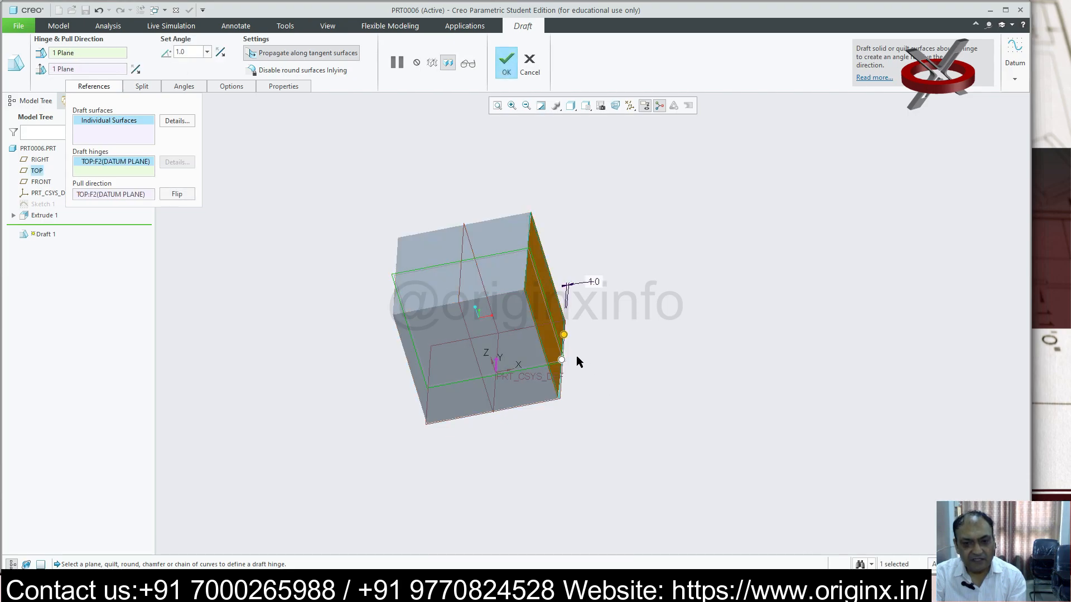
{"action": "mouse_move", "coordinate": [564, 338]}
{"action": "left_mouse_down"}
{"action": "mouse_move", "coordinate": [594, 327]}
{"action": "mouse_move", "coordinate": [620, 340]}
{"action": "mouse_move", "coordinate": [589, 320]}
{"action": "mouse_move", "coordinate": [537, 315]}
{"action": "mouse_move", "coordinate": [506, 332]}
{"action": "mouse_move", "coordinate": [578, 319]}
{"action": "mouse_move", "coordinate": [562, 326]}
{"action": "left_mouse_up"}
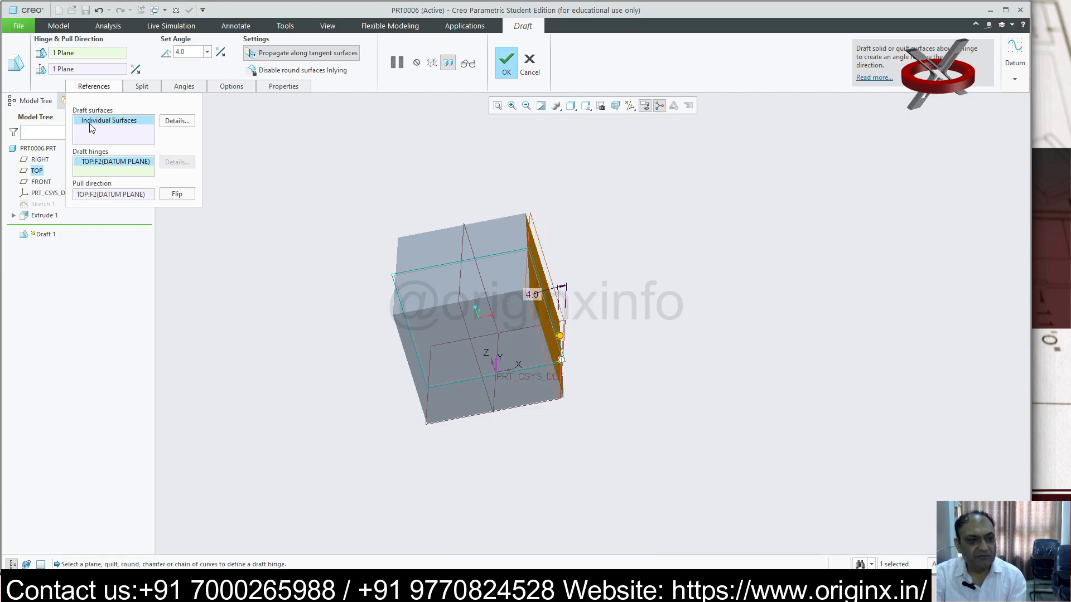
{"action": "left_click", "coordinate": [507, 61]}
{"action": "left_click", "coordinate": [652, 310]}
{"action": "middle_click_drag", "start_coordinate": [626, 304], "coordinate": [607, 294]}
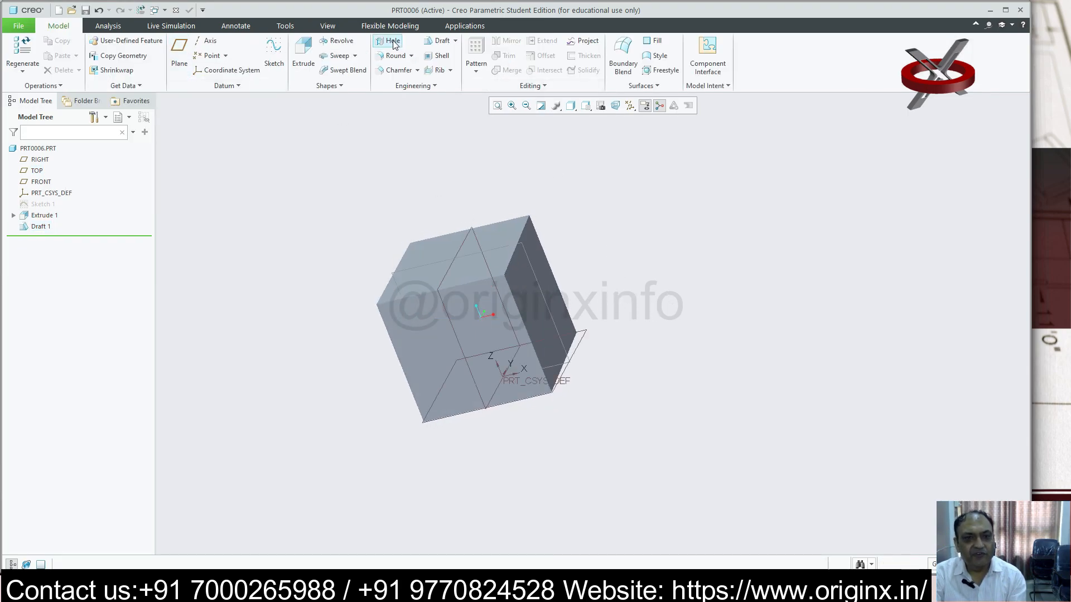
- Start another Draft feature and select the block's same side face as the draft surface
{"action": "left_click", "coordinate": [444, 41]}
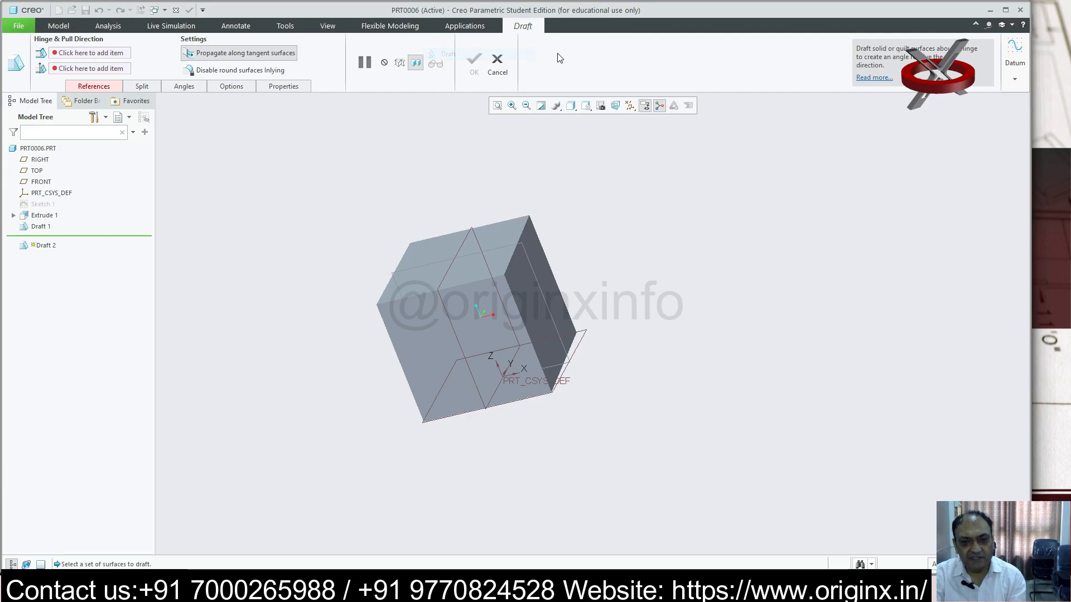
{"action": "left_click", "coordinate": [84, 87]}
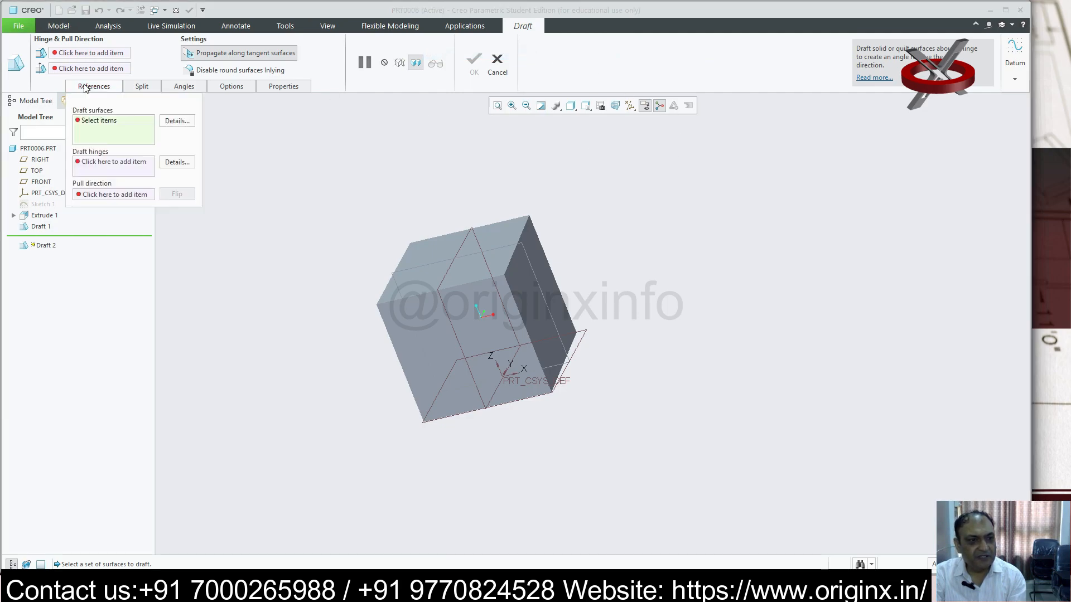
{"action": "left_click", "coordinate": [104, 121]}
{"action": "left_click", "coordinate": [553, 290]}
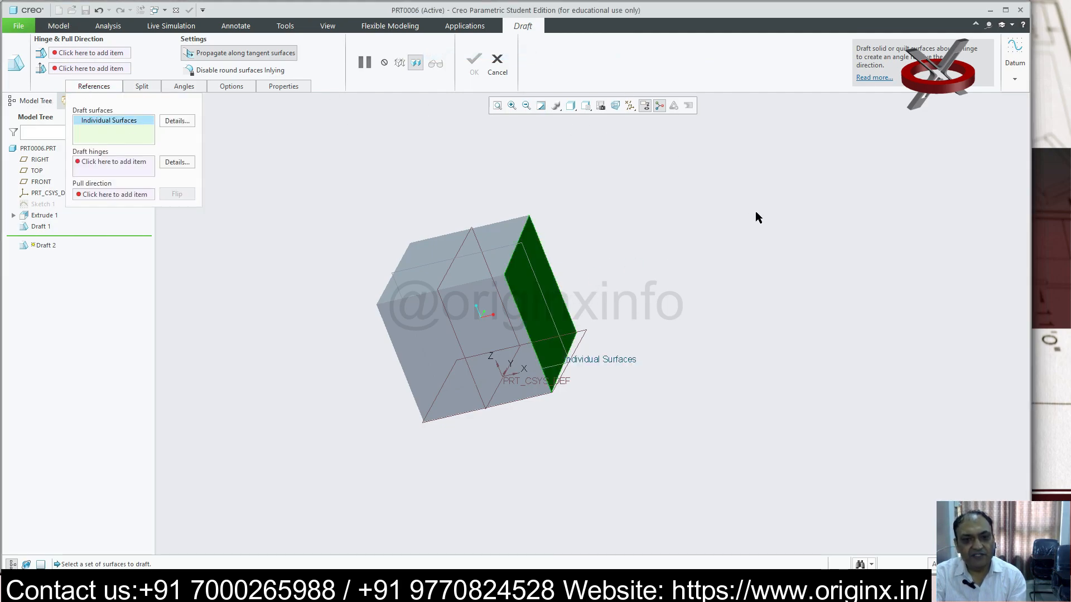
- Define the block's upper face as the draft hinge and adjust the draft angle to 9 degrees
{"action": "left_click", "coordinate": [120, 162]}
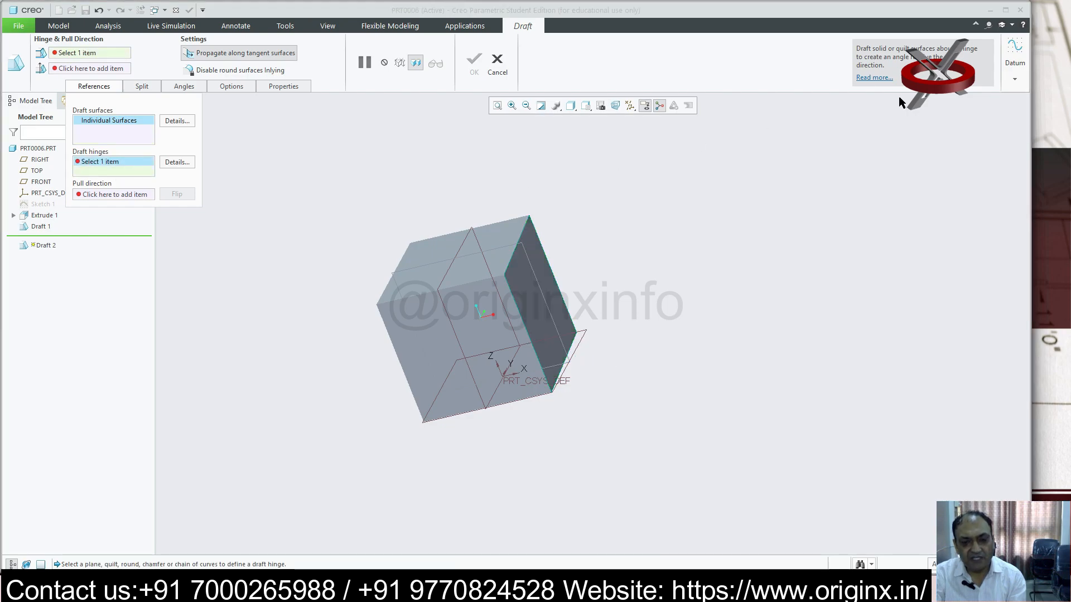
{"action": "left_click", "coordinate": [526, 326]}
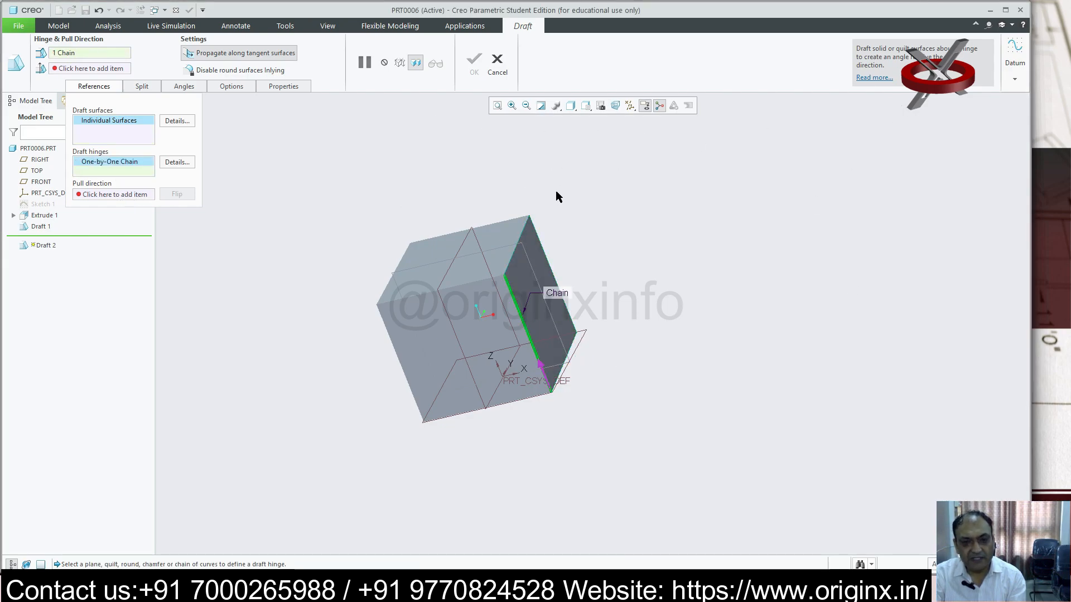
{"action": "left_click", "coordinate": [486, 233]}
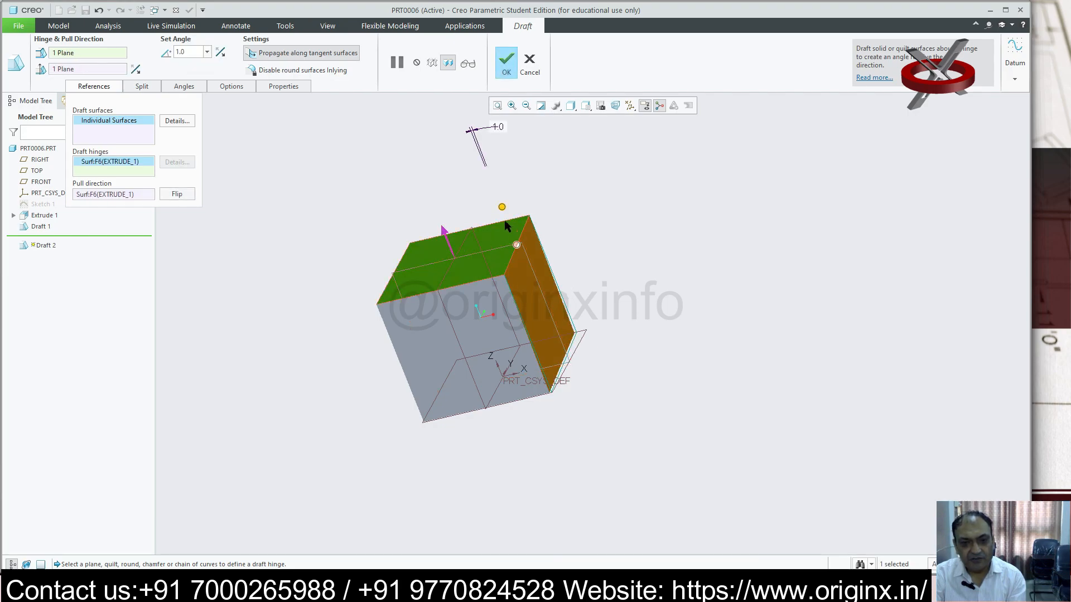
{"action": "left_click_drag", "start_coordinate": [502, 211], "coordinate": [509, 234]}
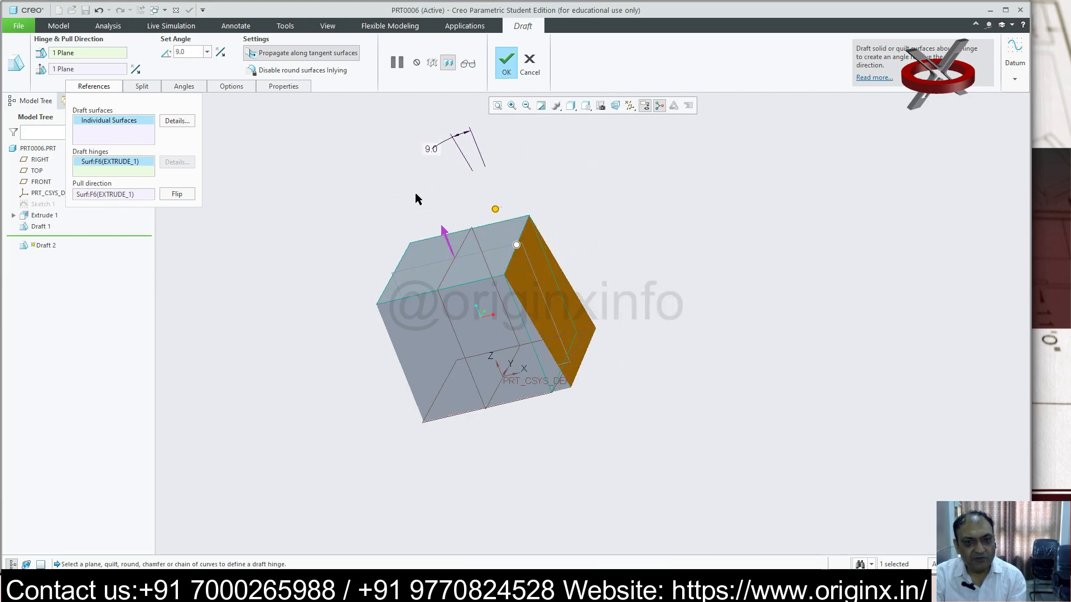
- Try a draft angle of 90 degrees, and enter 89 degrees in its place
{"action": "double_click", "coordinate": [435, 151]}
{"action": "type", "text": "90"}
{"action": "key", "text": "Return"}
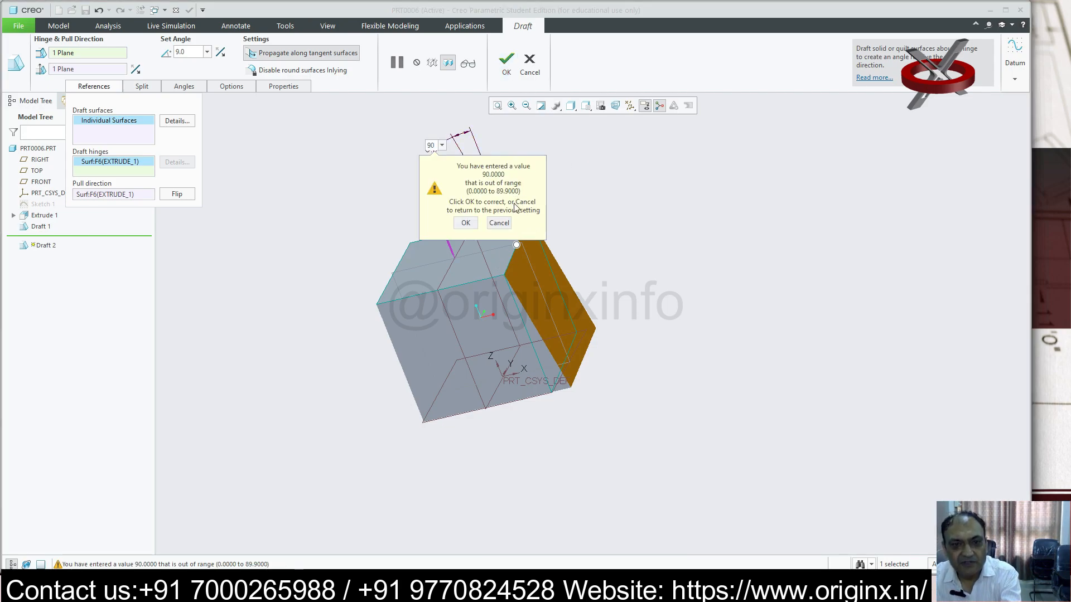
{"action": "left_click", "coordinate": [466, 223]}
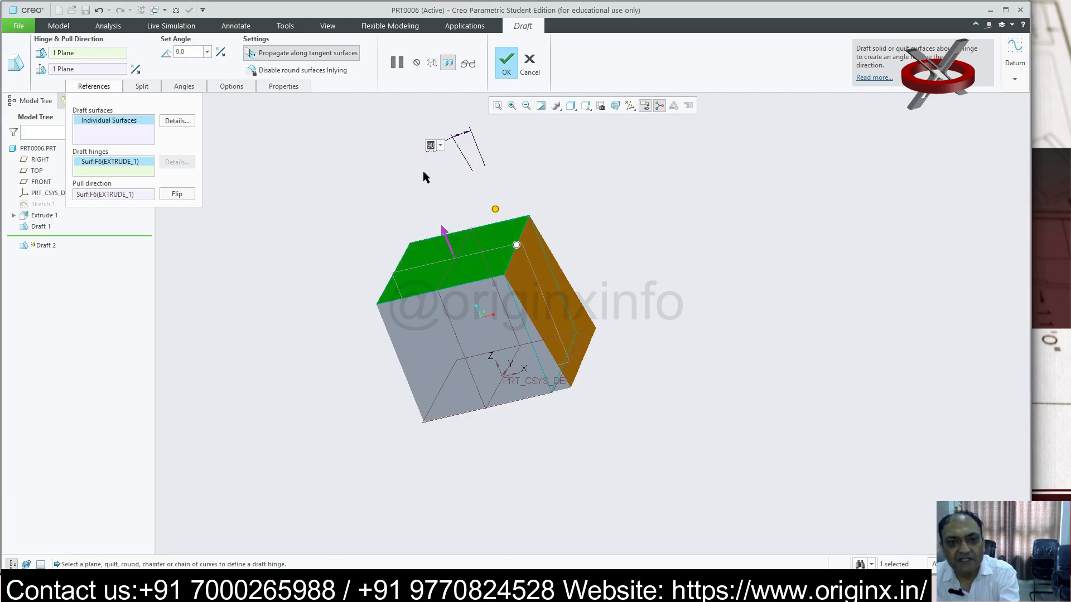
{"action": "type", "text": "89"}
{"action": "key", "text": "Return"}
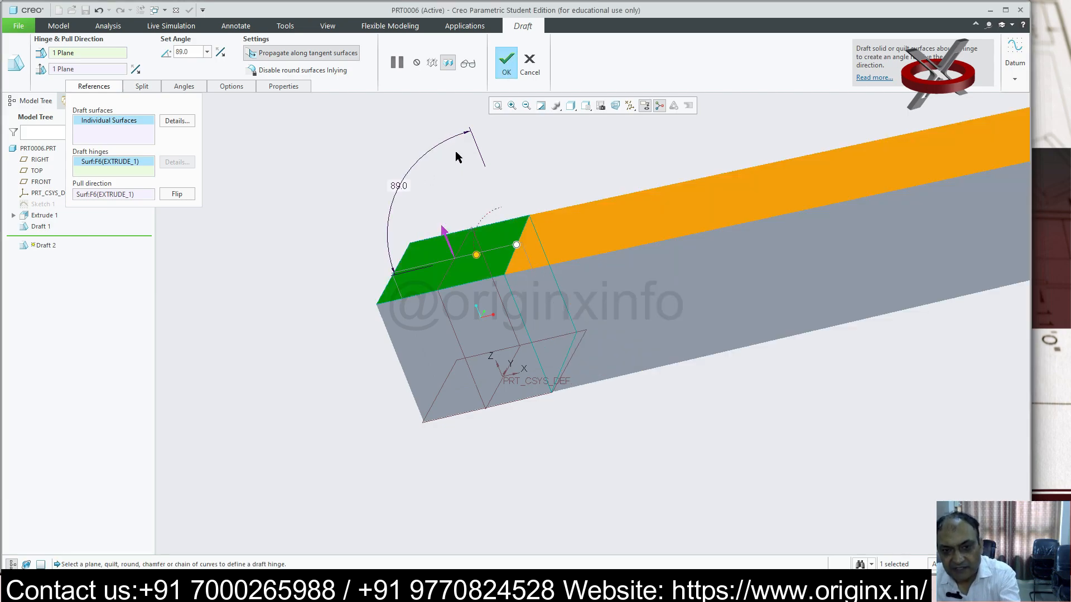
- Inspect the preview of the steeply drafted block and cancel the second draft
{"action": "scroll", "coordinate": [437, 225], "scroll_direction": "down", "scroll_amount": 5}
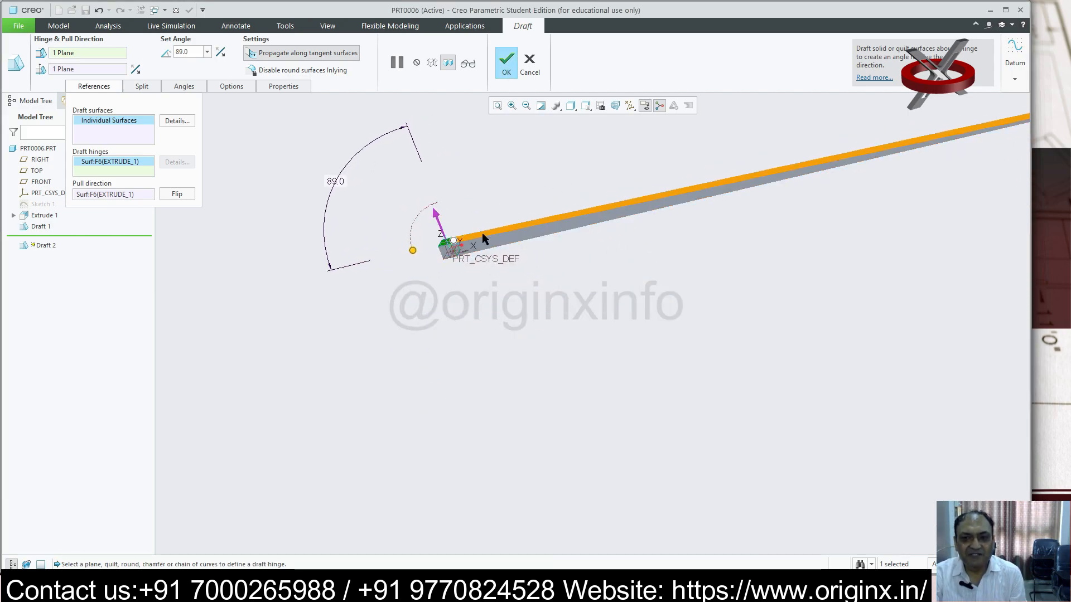
{"action": "scroll", "coordinate": [580, 215], "scroll_direction": "up", "scroll_amount": 2}
{"action": "scroll", "coordinate": [535, 255], "scroll_direction": "down", "scroll_amount": 3}
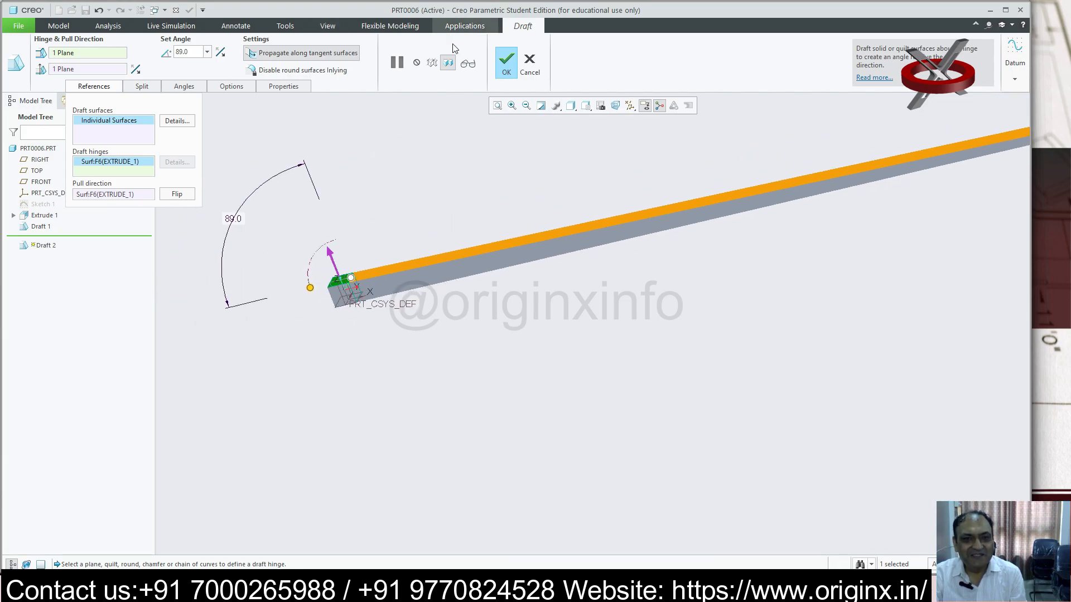
{"action": "key", "text": "Escape"}
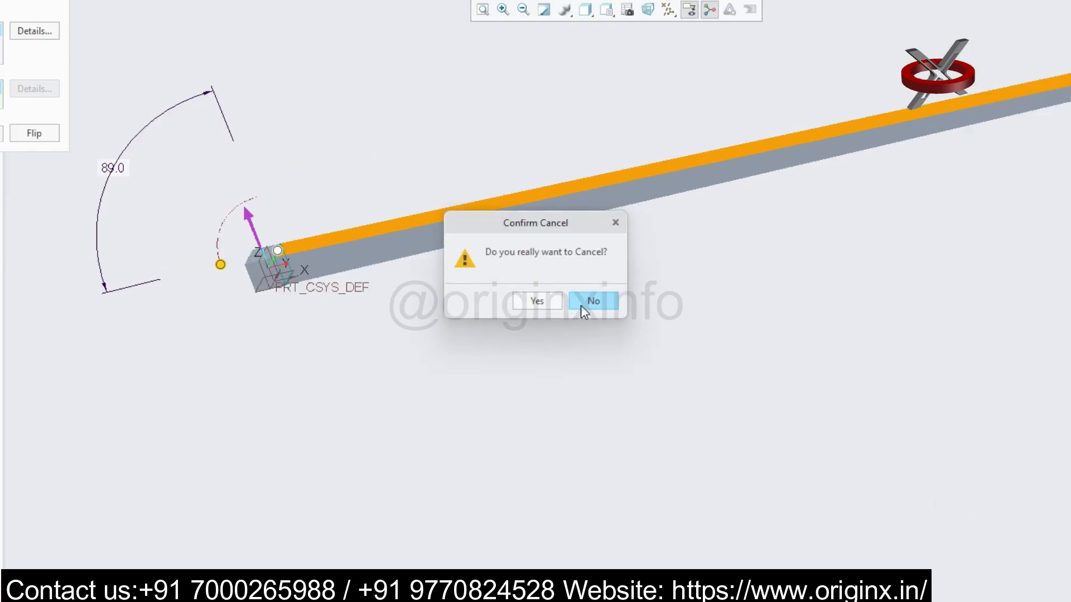
{"action": "left_click", "coordinate": [541, 301]}
{"action": "scroll", "coordinate": [181, 206], "scroll_direction": "up", "scroll_amount": 5}
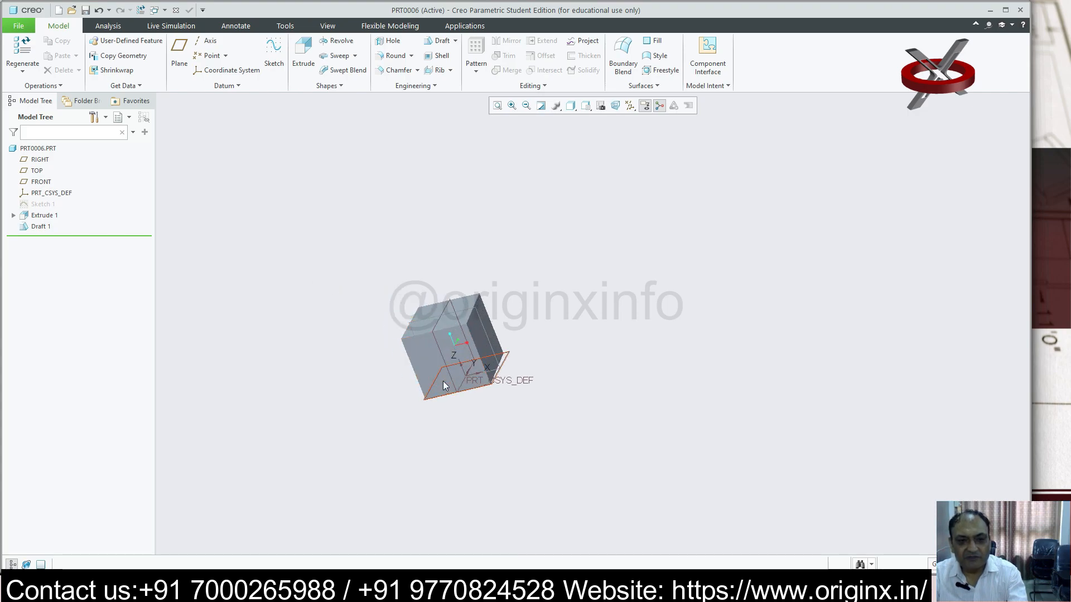
{"action": "left_click", "coordinate": [452, 40]}
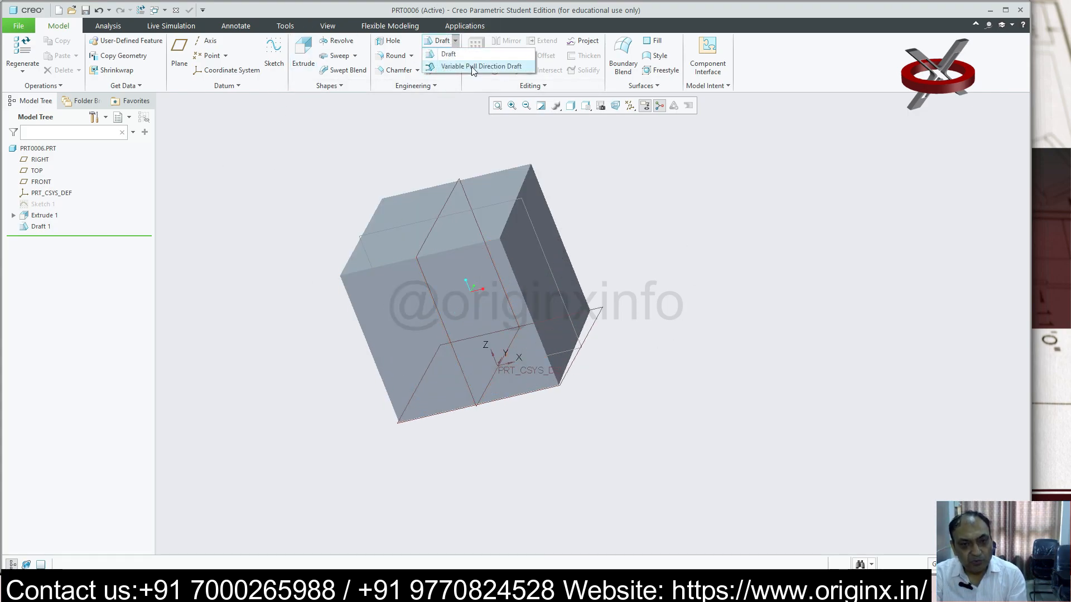
{"action": "left_click", "coordinate": [473, 67]}
{"action": "middle_click_drag", "start_coordinate": [725, 365], "coordinate": [774, 351]}
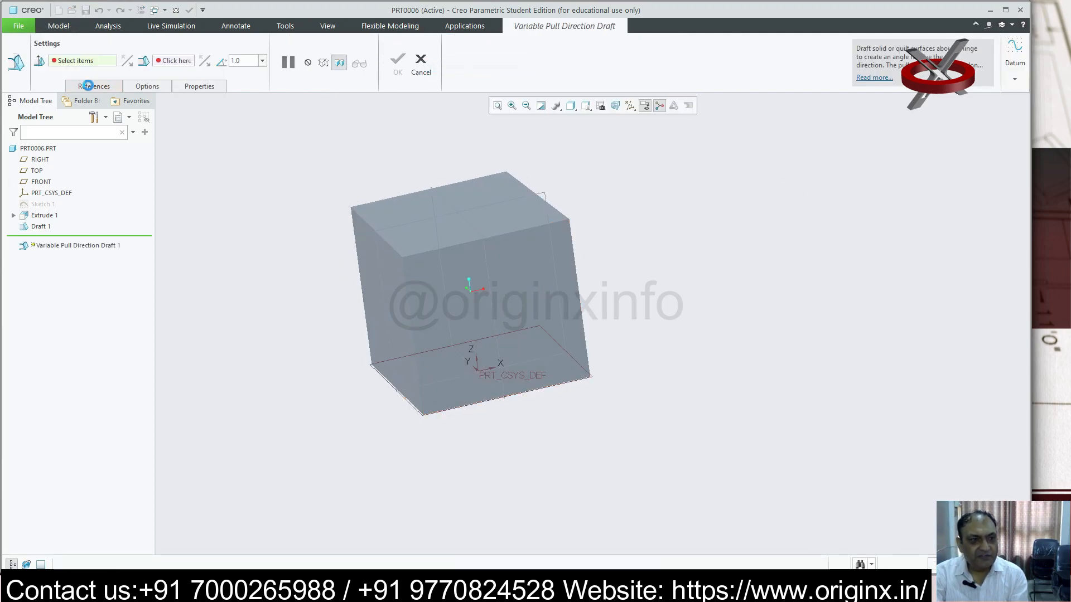
{"action": "left_click", "coordinate": [88, 86]}
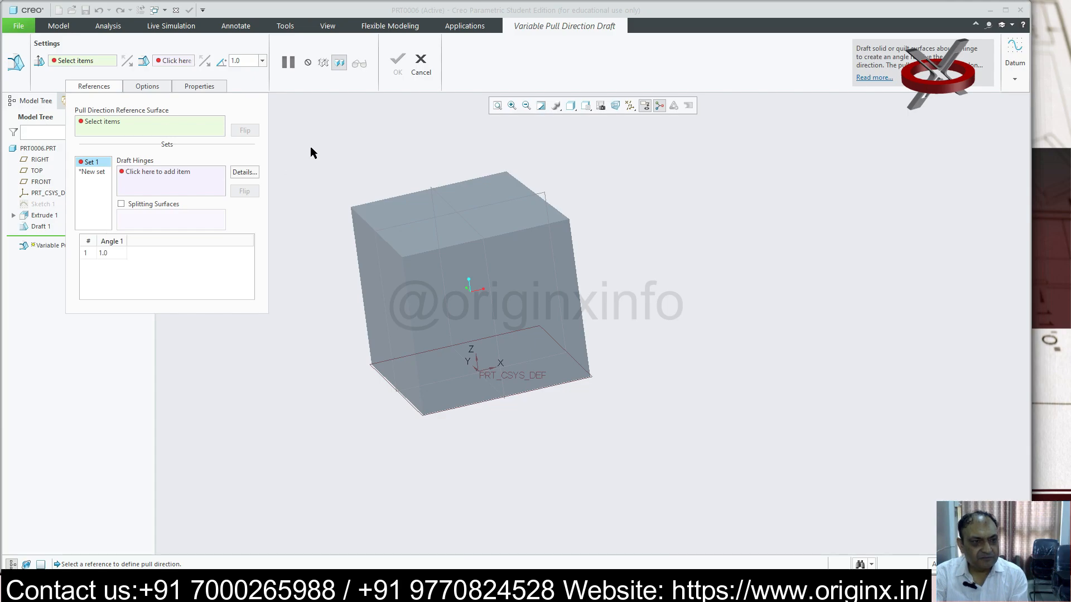
{"action": "key", "text": "Escape"}
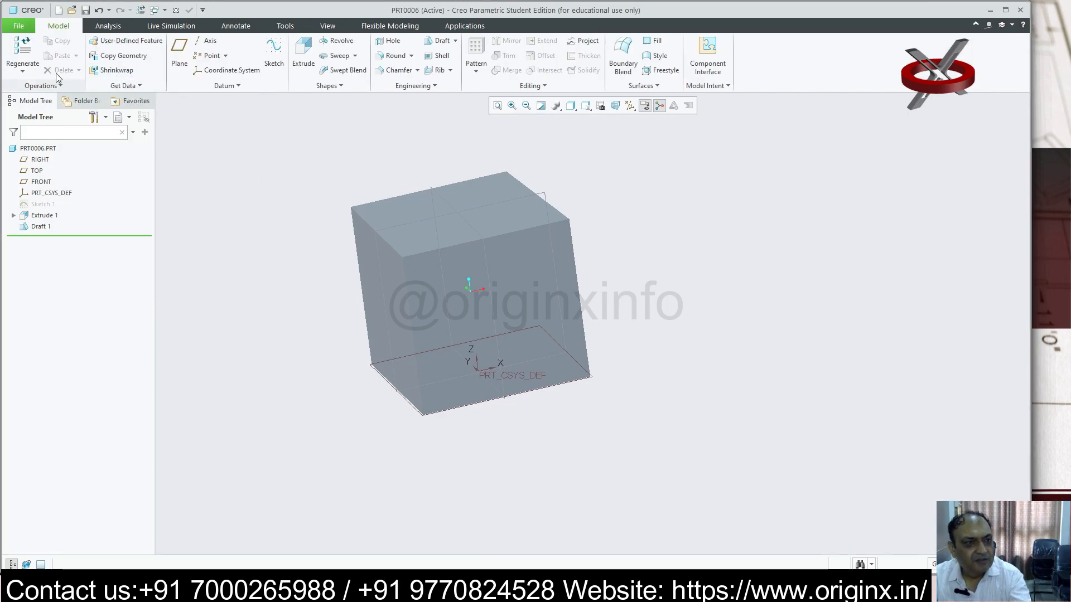
{"action": "left_click", "coordinate": [443, 41]}
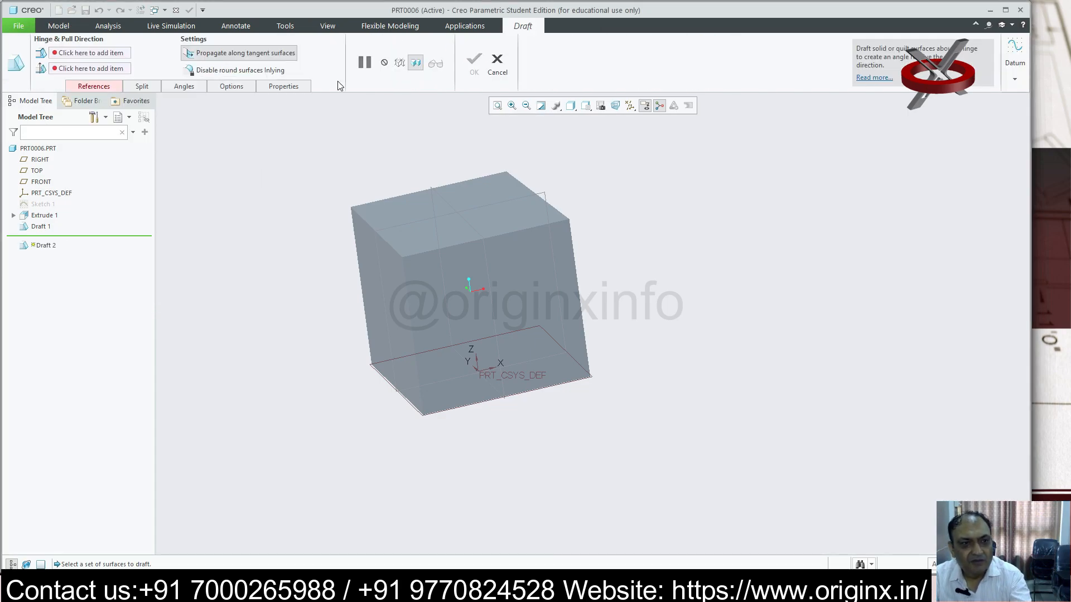
{"action": "left_click", "coordinate": [90, 85]}
{"action": "left_click", "coordinate": [528, 299]}
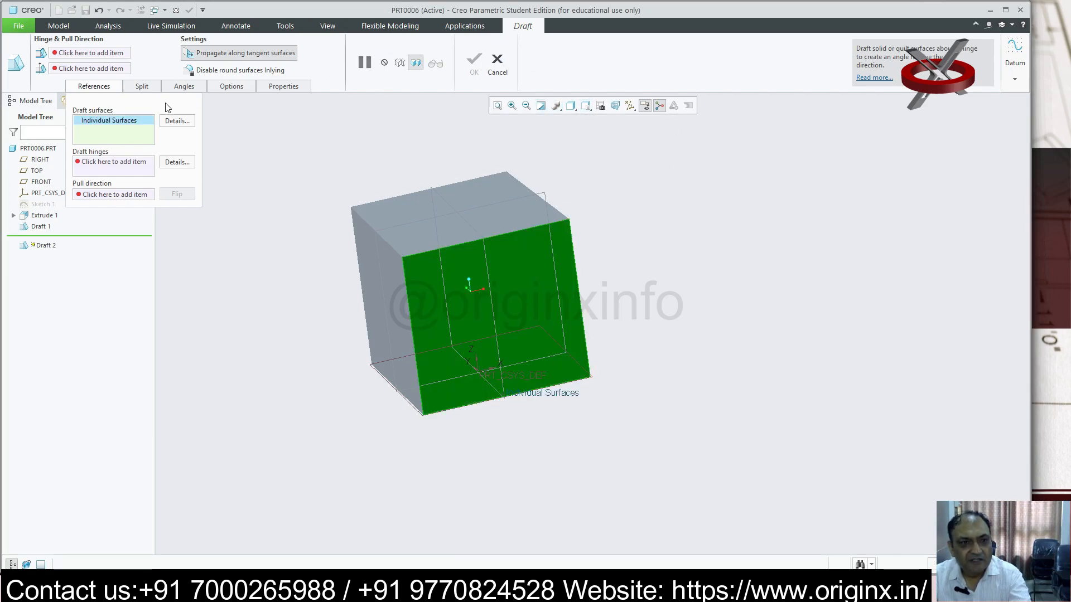
{"action": "left_click", "coordinate": [497, 64]}
{"action": "left_click", "coordinate": [497, 63]}
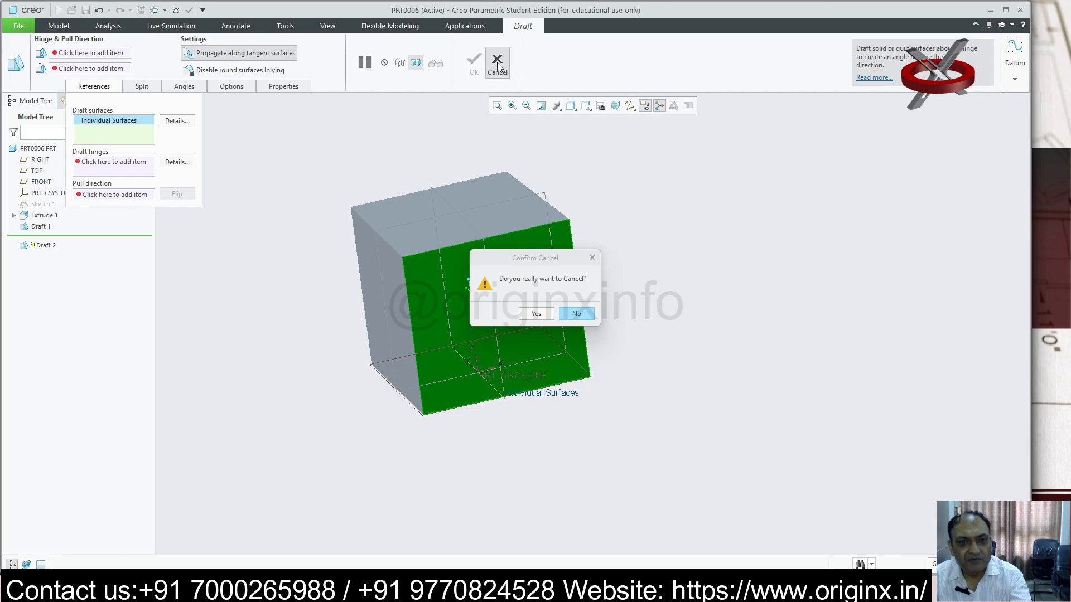
{"action": "left_click", "coordinate": [543, 318]}
- Start a Variable Pull Direction Draft and select the block's front face as the pull direction reference surface
{"action": "left_click", "coordinate": [459, 41]}
{"action": "left_click", "coordinate": [474, 65]}
{"action": "left_click", "coordinate": [89, 88]}
{"action": "left_click", "coordinate": [115, 122]}
{"action": "left_click", "coordinate": [519, 300]}
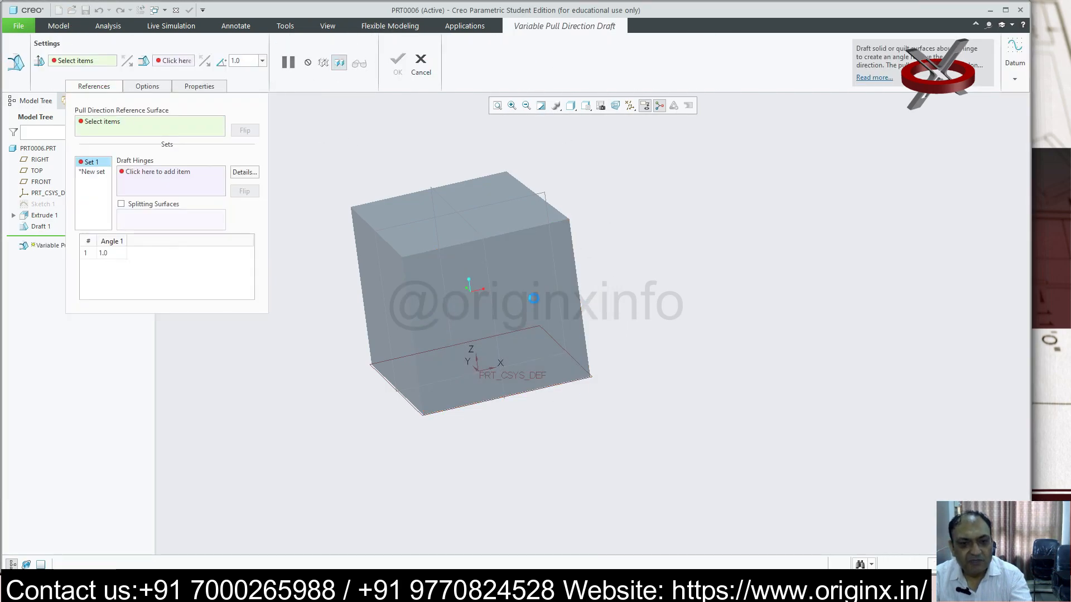
- Select draft hinges along the adjacent side face's lower edge, the reference face's upper edge and the vertical edge between both faces
{"action": "left_click", "coordinate": [159, 173]}
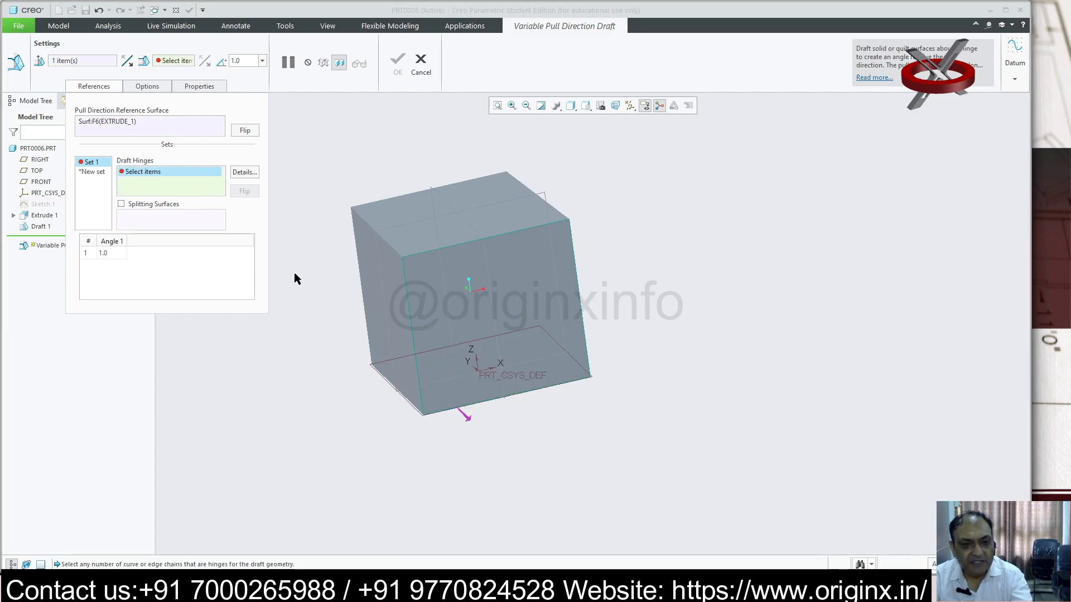
{"action": "left_click", "coordinate": [387, 242]}
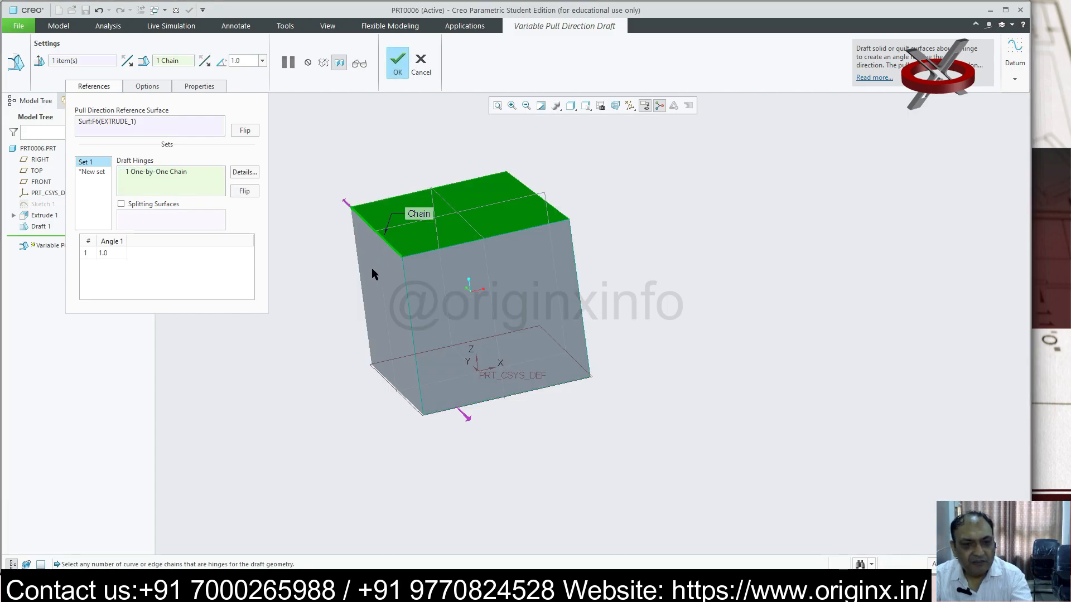
{"action": "left_click", "coordinate": [403, 397]}
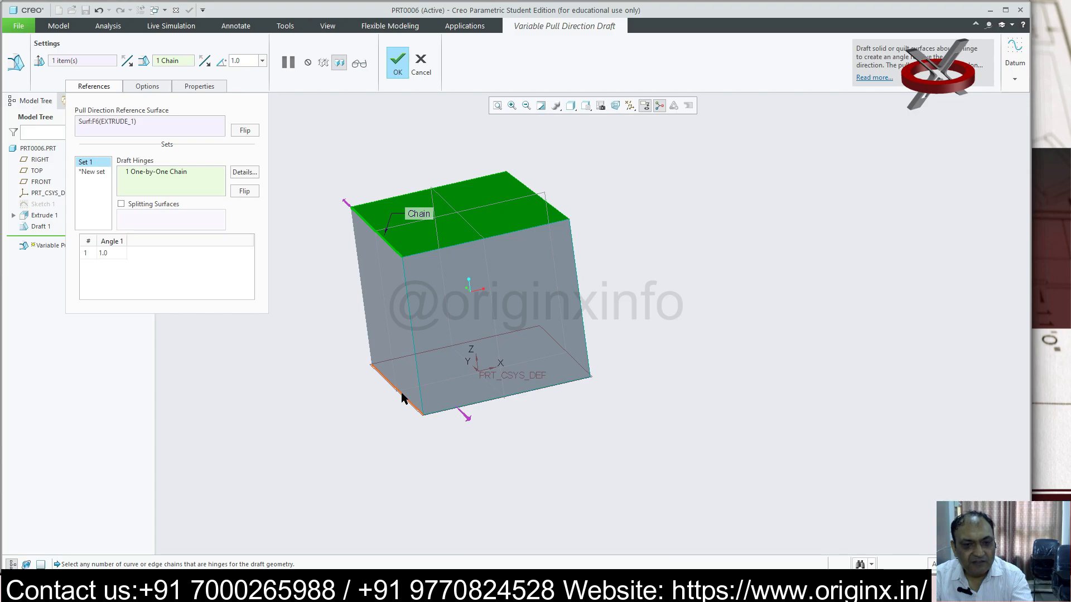
{"action": "left_click", "coordinate": [509, 234], "text": "ctrl"}
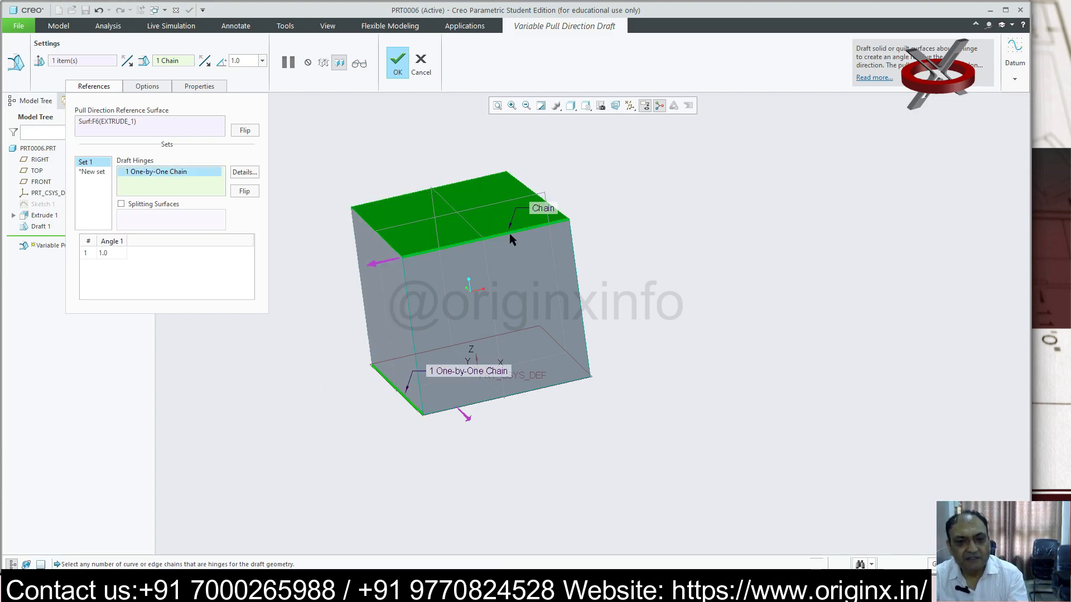
{"action": "left_click", "coordinate": [410, 321], "text": "ctrl"}
- Select the reference face's lower edge as a draft hinge and add the shared vertical edge as the fourth chain
{"action": "middle_click_drag", "start_coordinate": [624, 340], "coordinate": [533, 309]}
{"action": "middle_click_drag", "start_coordinate": [513, 436], "coordinate": [562, 339]}
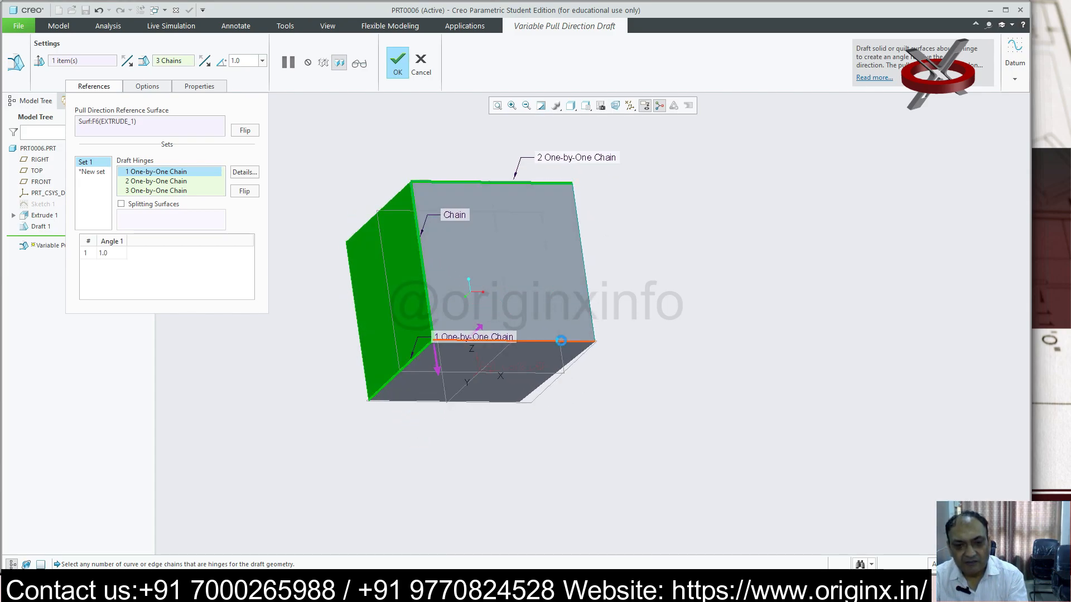
{"action": "left_click", "coordinate": [560, 339]}
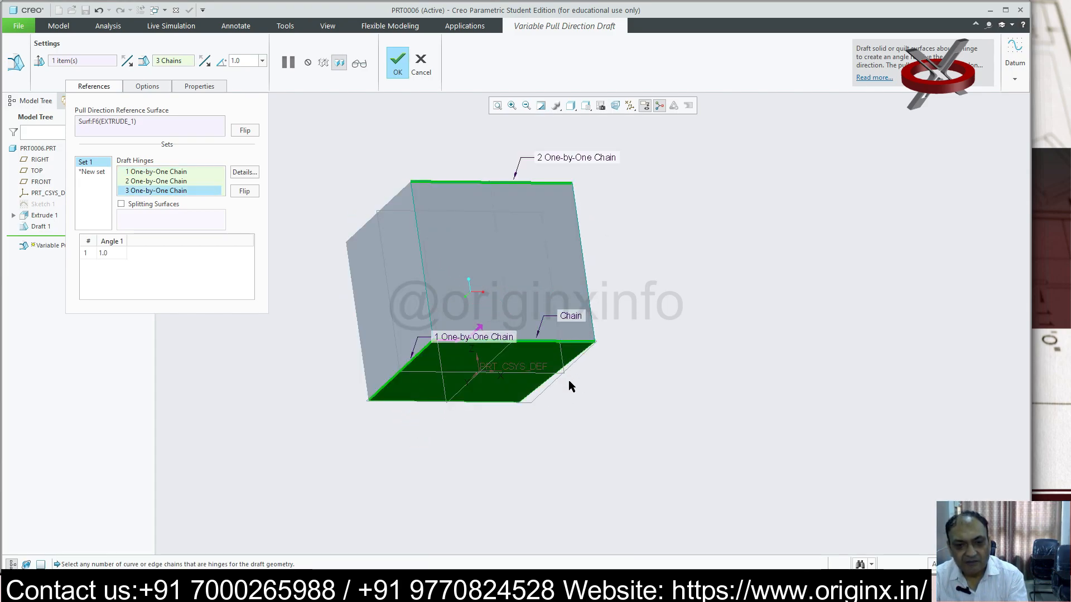
{"action": "left_click", "coordinate": [417, 243]}
{"action": "middle_click_drag", "start_coordinate": [480, 390], "coordinate": [481, 439]}
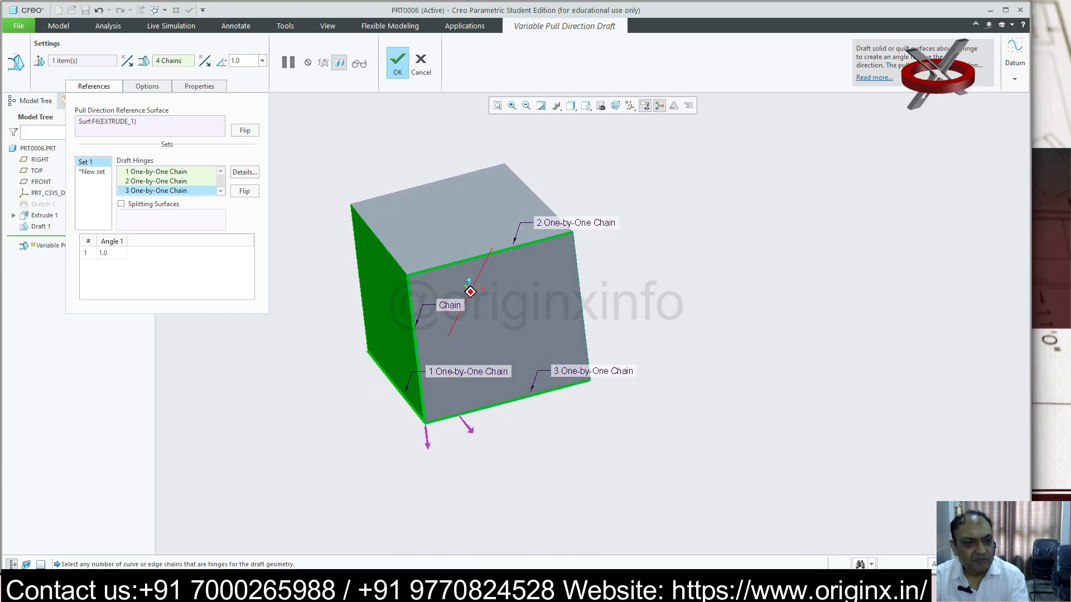
- Reselect the reference face's upper edge as a hinge chain in Set 1 and check the individual chains
{"action": "left_click", "coordinate": [168, 171]}
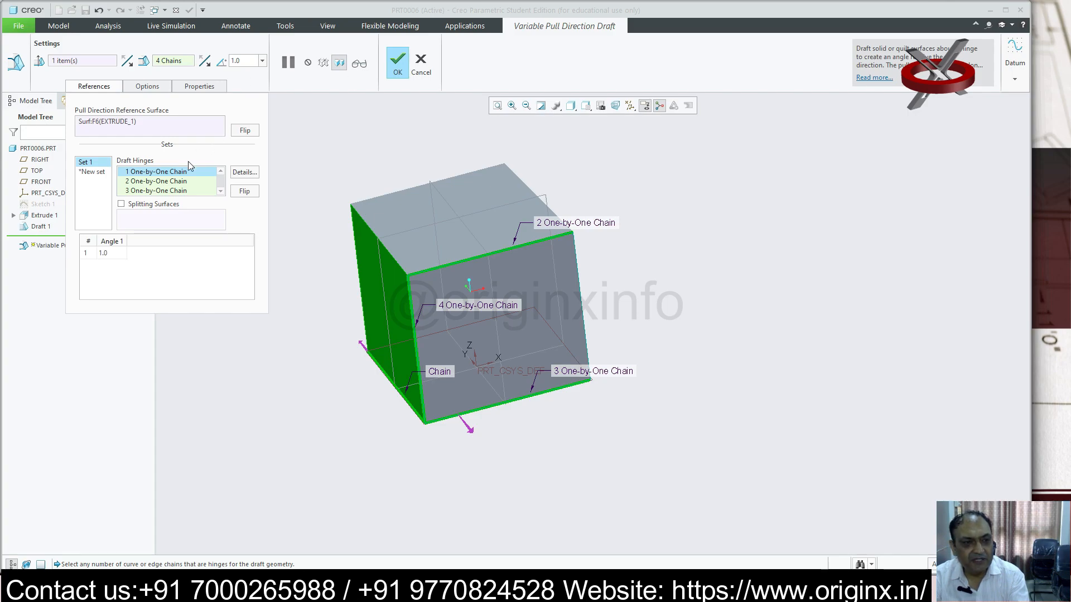
{"action": "left_click", "coordinate": [524, 243], "text": "ctrl"}
{"action": "left_click", "coordinate": [171, 181]}
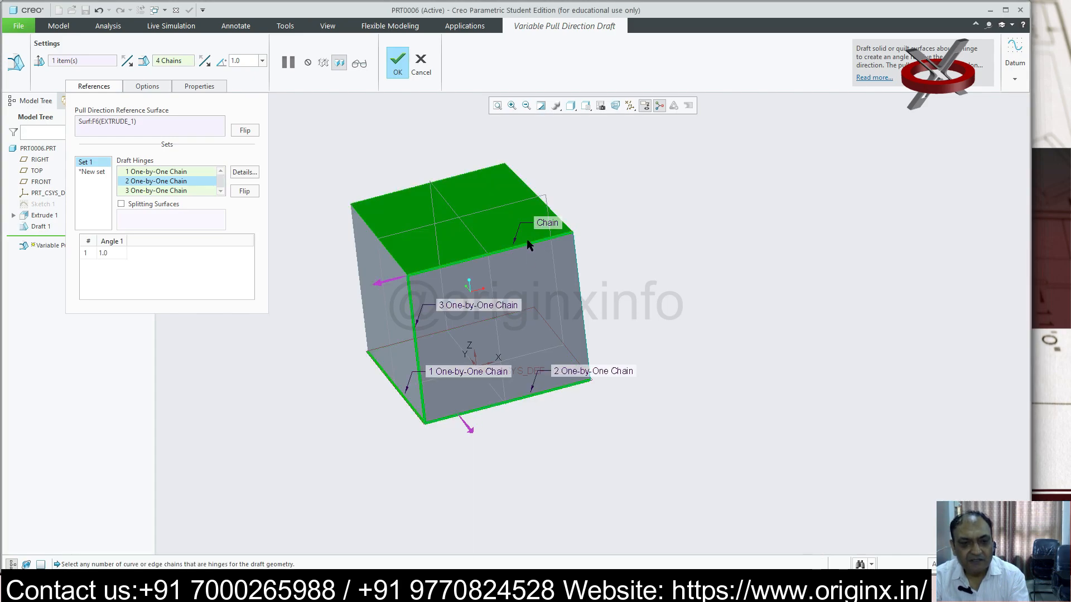
{"action": "mouse_move", "coordinate": [470, 292]}
{"action": "middle_mouse_down"}
{"action": "mouse_move", "coordinate": [594, 303]}
{"action": "mouse_move", "coordinate": [659, 237]}
{"action": "mouse_move", "coordinate": [604, 208]}
{"action": "middle_mouse_up"}
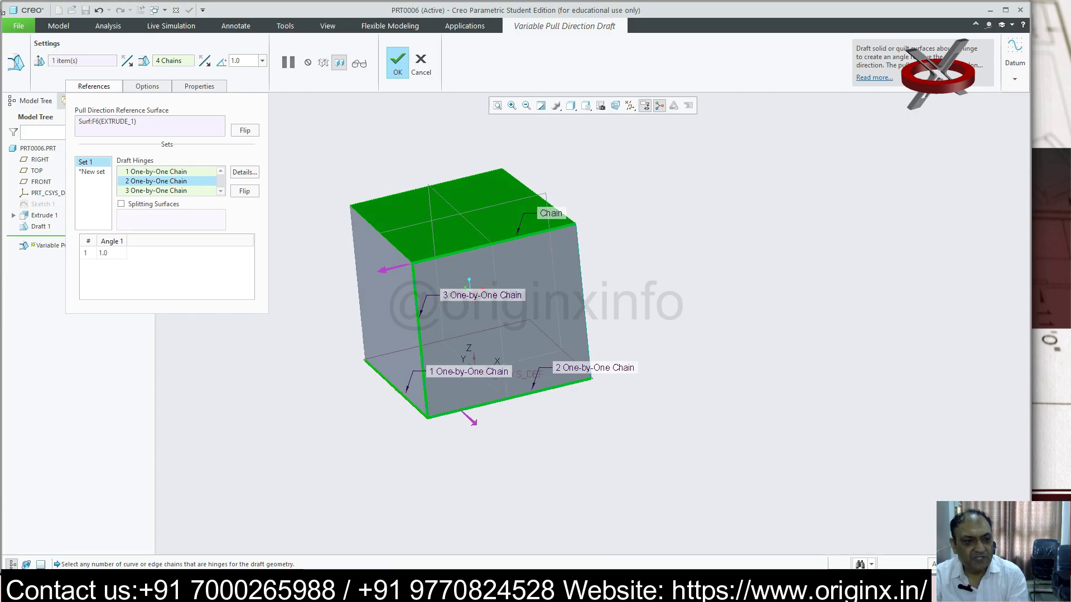
- Set the draft angle of Set 1 to 4 degrees and discard the Variable Pull Direction Draft
{"action": "left_click", "coordinate": [115, 262]}
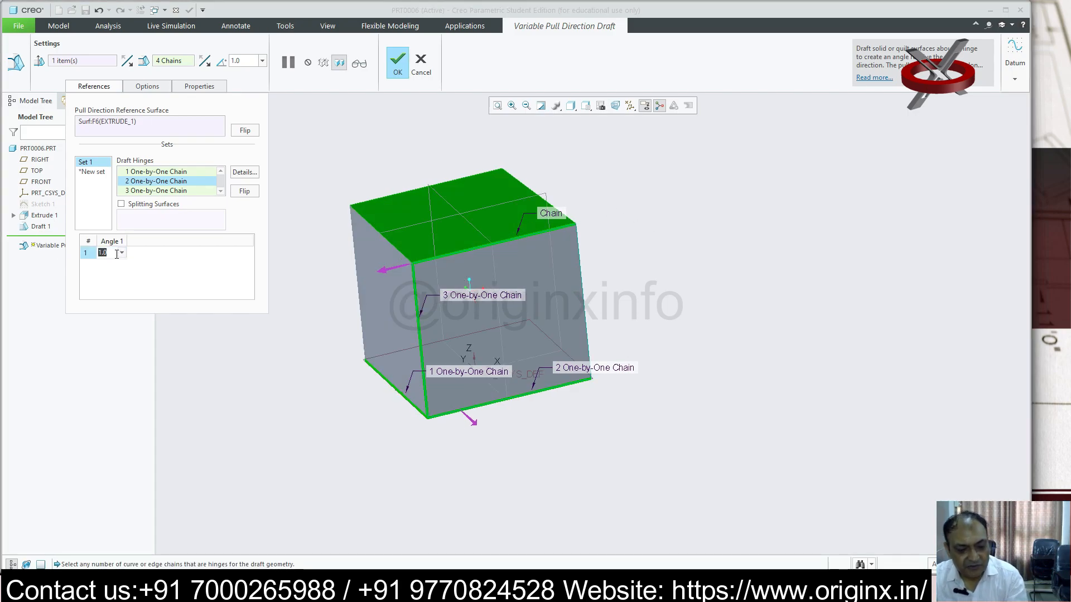
{"action": "type", "text": "4"}
{"action": "key", "text": "Return"}
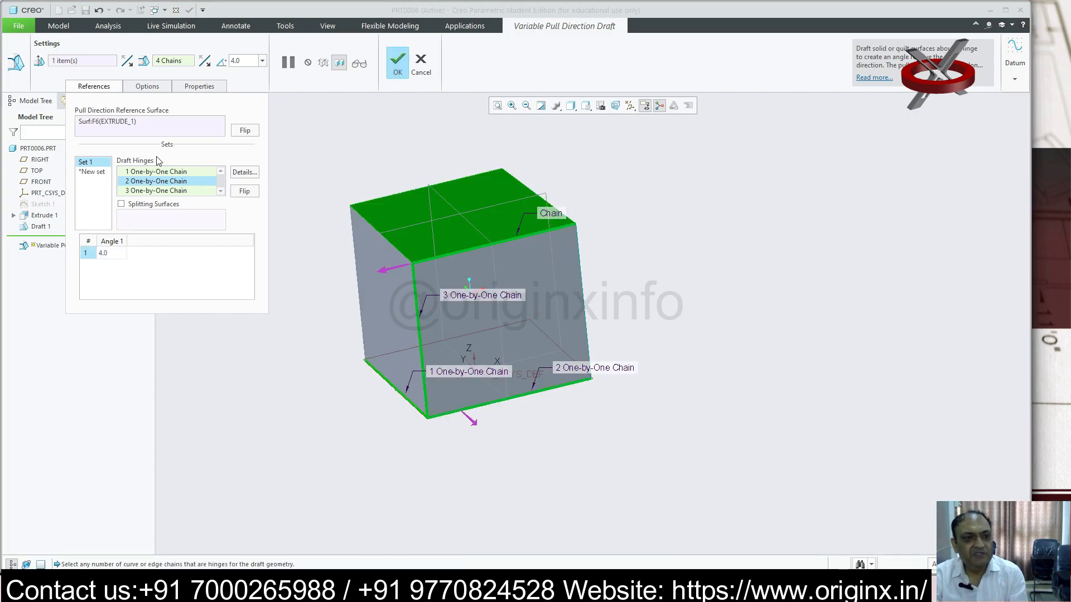
{"action": "left_click", "coordinate": [758, 89]}
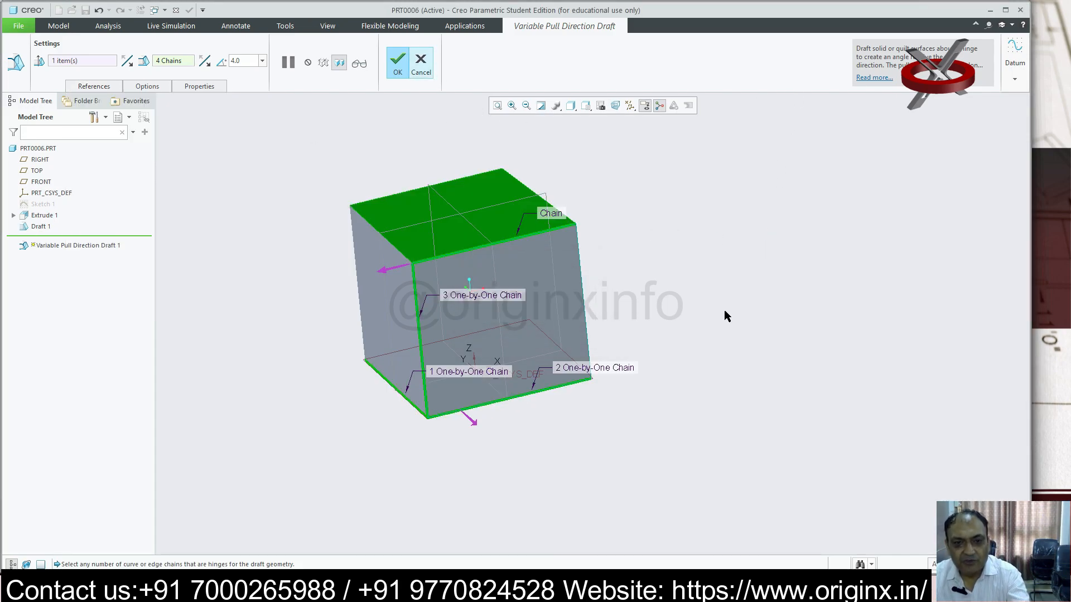
{"action": "left_click", "coordinate": [420, 62]}
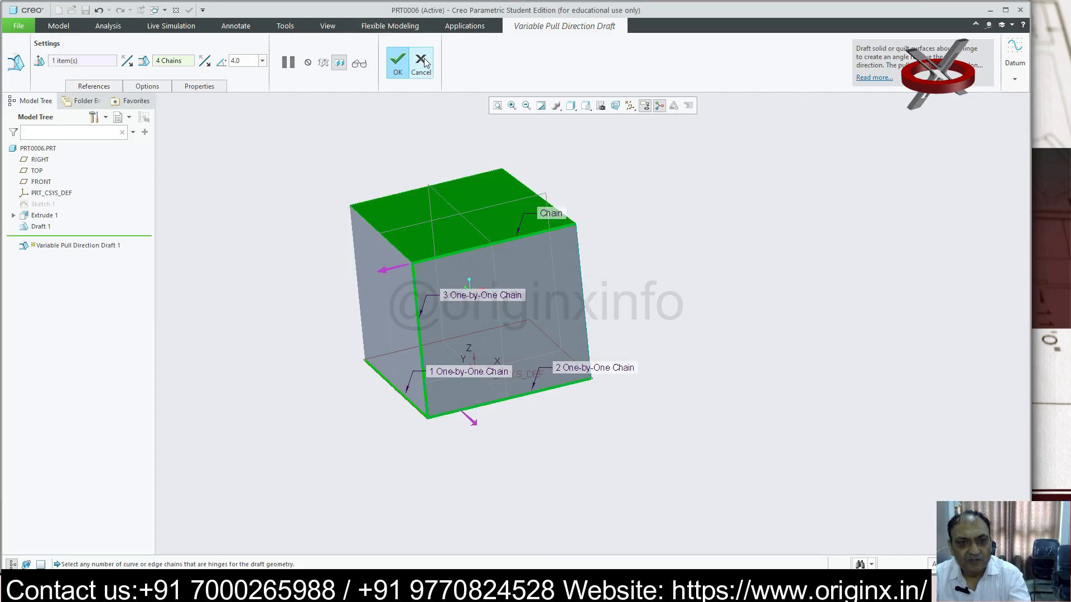
{"action": "left_click", "coordinate": [534, 315]}
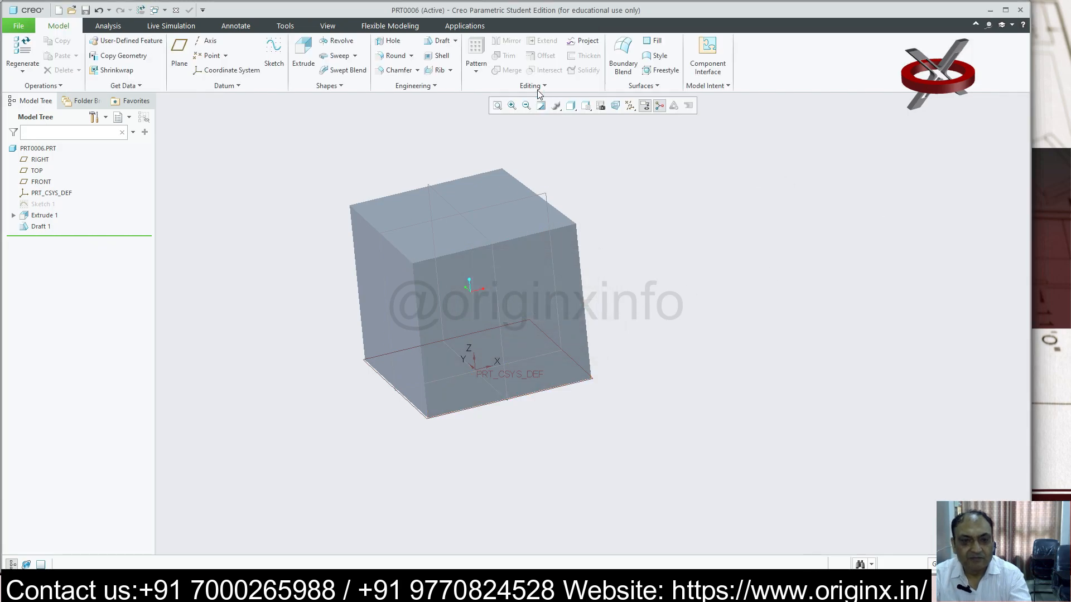
- Start a new Variable Pull Direction Draft with the block's drafted side face as the pull direction reference surface
{"action": "left_click", "coordinate": [456, 42]}
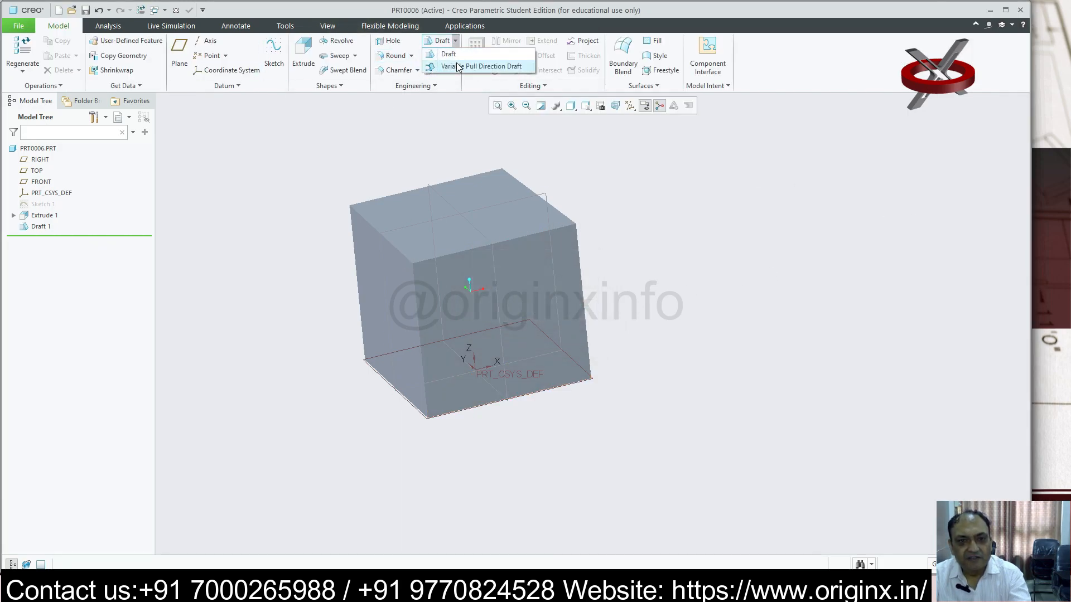
{"action": "left_click", "coordinate": [474, 67]}
{"action": "middle_click_drag", "start_coordinate": [717, 276], "coordinate": [686, 299]}
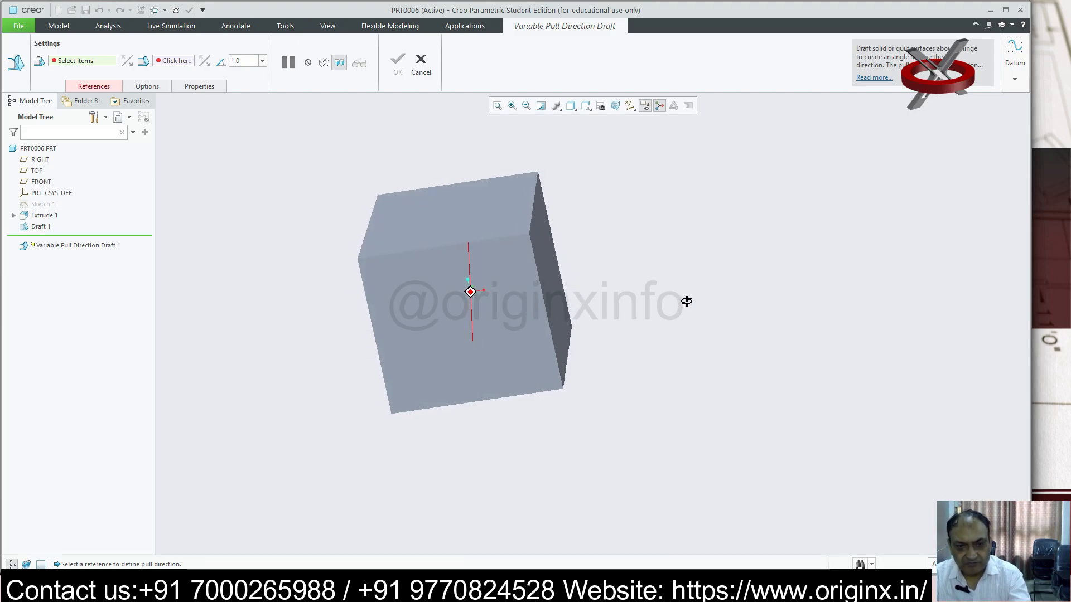
{"action": "left_click", "coordinate": [546, 254]}
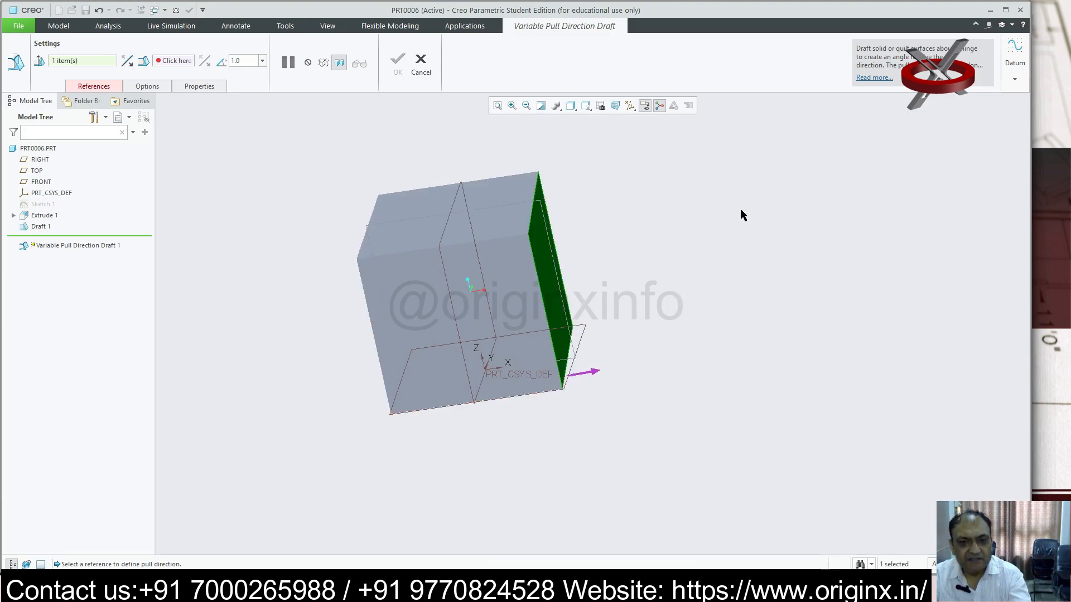
- Select the upper, left and lower edges of the block's front face as three draft hinge chains in Set 1
{"action": "left_click", "coordinate": [93, 86]}
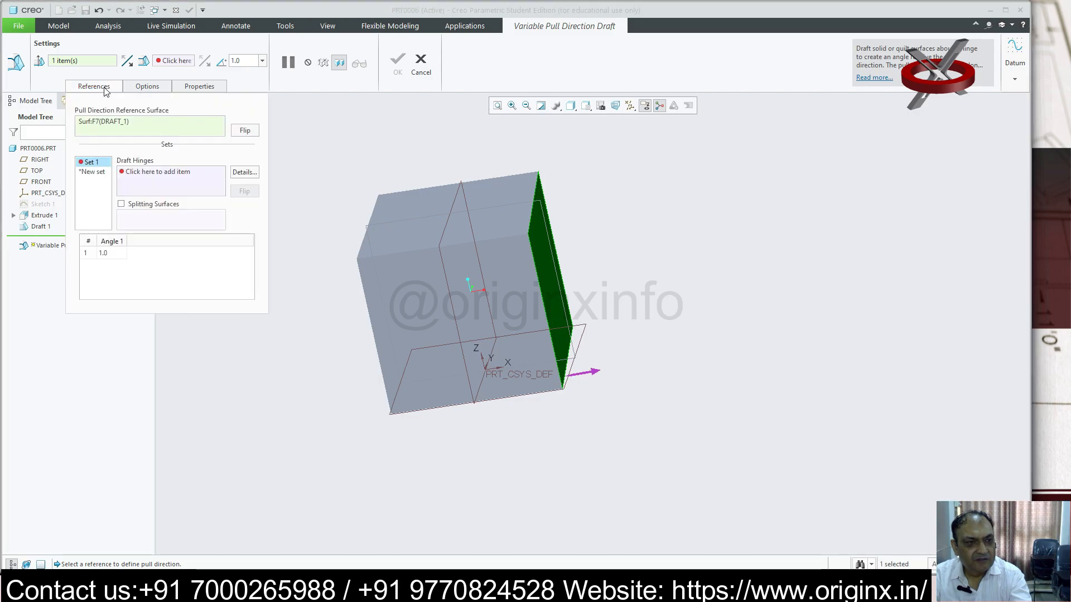
{"action": "left_click", "coordinate": [176, 172]}
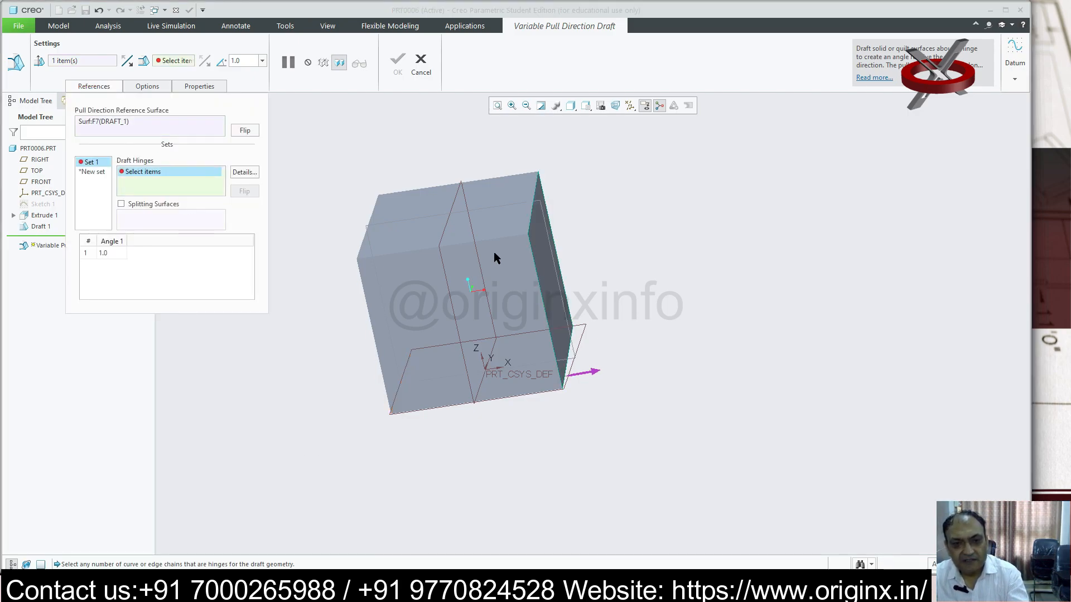
{"action": "left_click", "coordinate": [500, 237]}
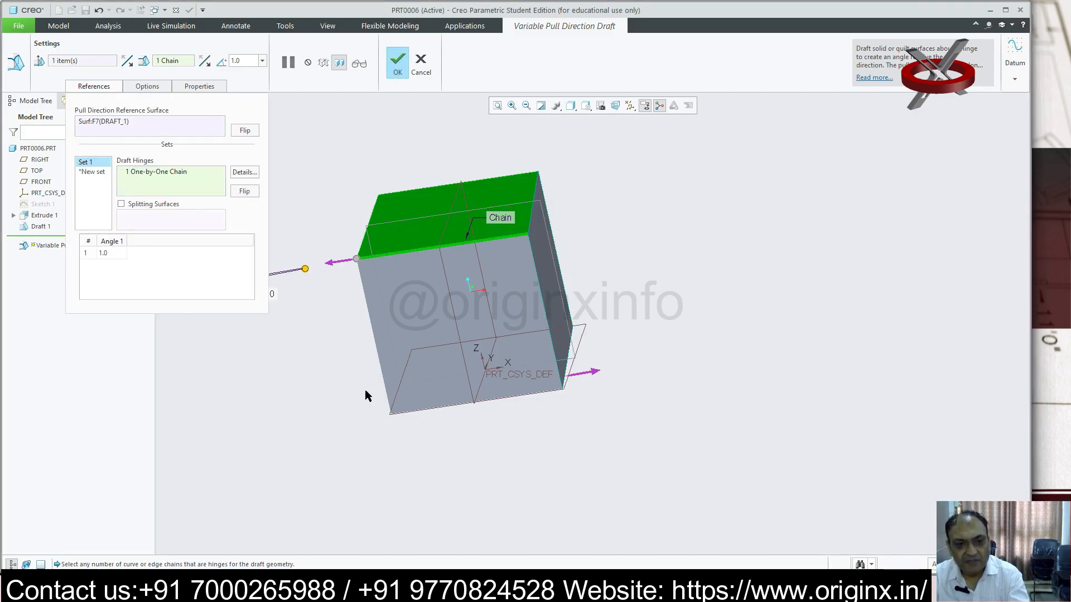
{"action": "left_click", "coordinate": [376, 347], "text": "ctrl"}
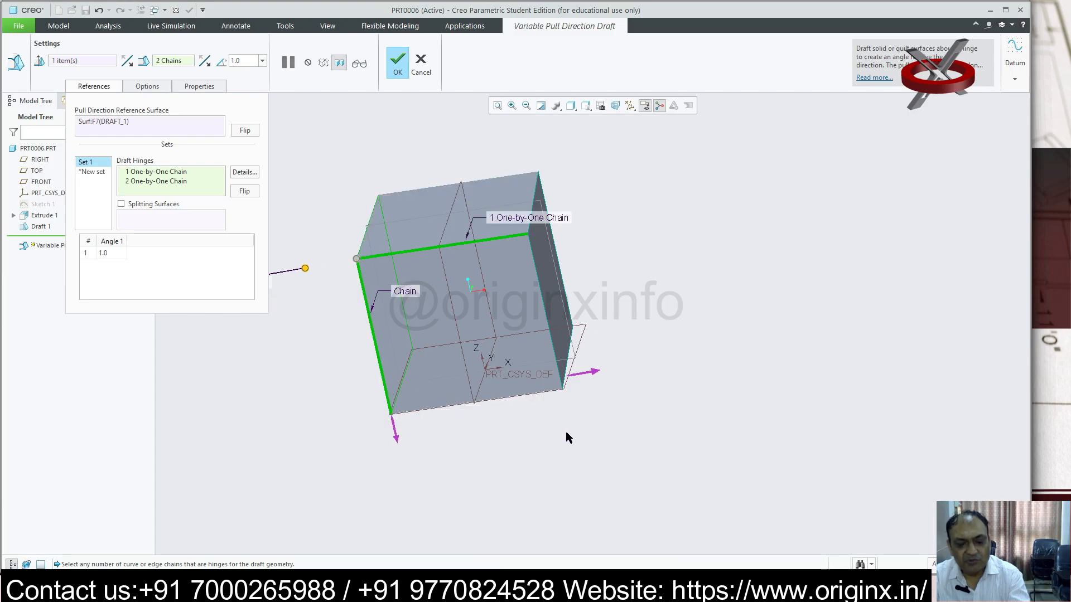
{"action": "middle_click_drag", "start_coordinate": [586, 425], "coordinate": [590, 426]}
{"action": "middle_click_drag", "start_coordinate": [622, 480], "coordinate": [624, 337]}
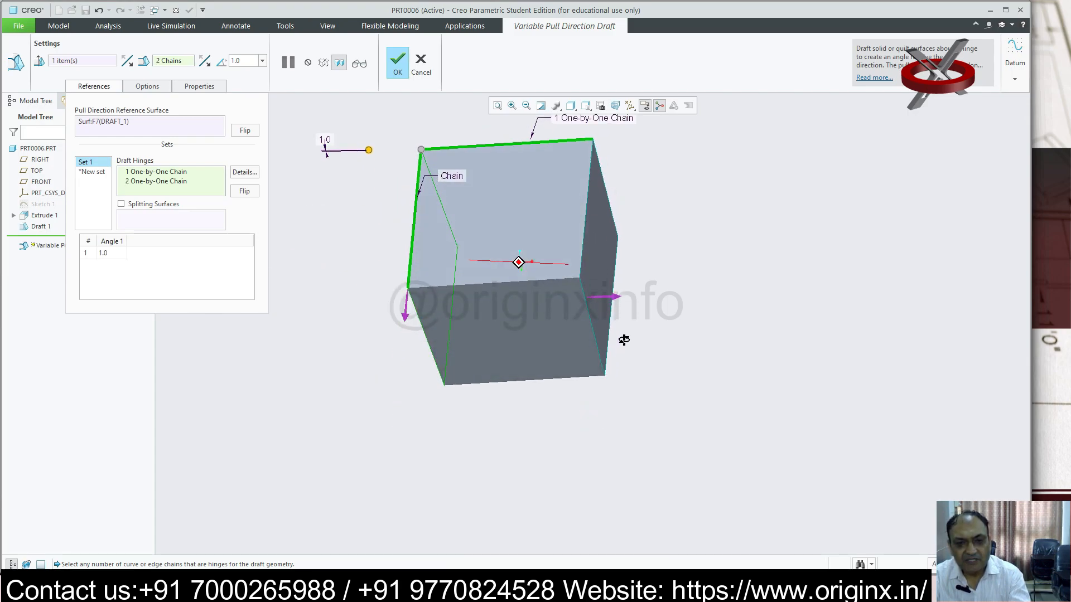
{"action": "left_click", "coordinate": [521, 281], "text": "ctrl"}
- Set the draft angle of the three-chain hinge set to 15 degrees
{"action": "double_click", "coordinate": [111, 255]}
{"action": "type", "text": "15"}
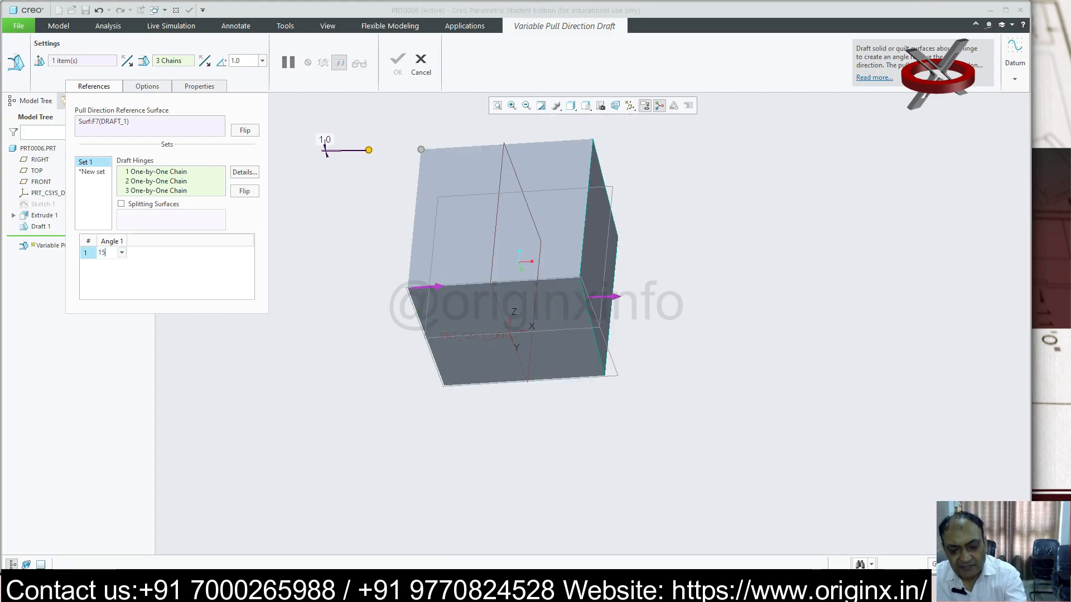
{"action": "key", "text": "Return"}
- Adjust the draft angle to 29 degrees with the on-model angle handle
{"action": "right_click", "coordinate": [371, 156]}
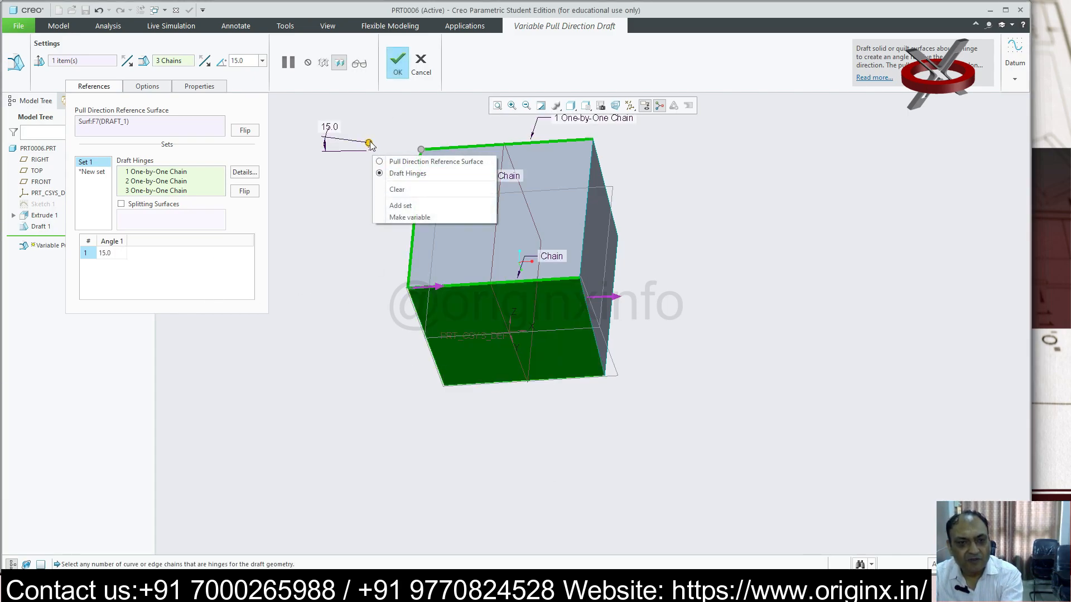
{"action": "left_click", "coordinate": [380, 153]}
{"action": "left_click_drag", "start_coordinate": [369, 144], "coordinate": [365, 183]}
{"action": "middle_click_drag", "start_coordinate": [481, 285], "coordinate": [484, 347]}
{"action": "mouse_move", "coordinate": [417, 287]}
{"action": "left_mouse_down"}
{"action": "mouse_move", "coordinate": [393, 329]}
{"action": "mouse_move", "coordinate": [415, 296]}
{"action": "left_mouse_up"}
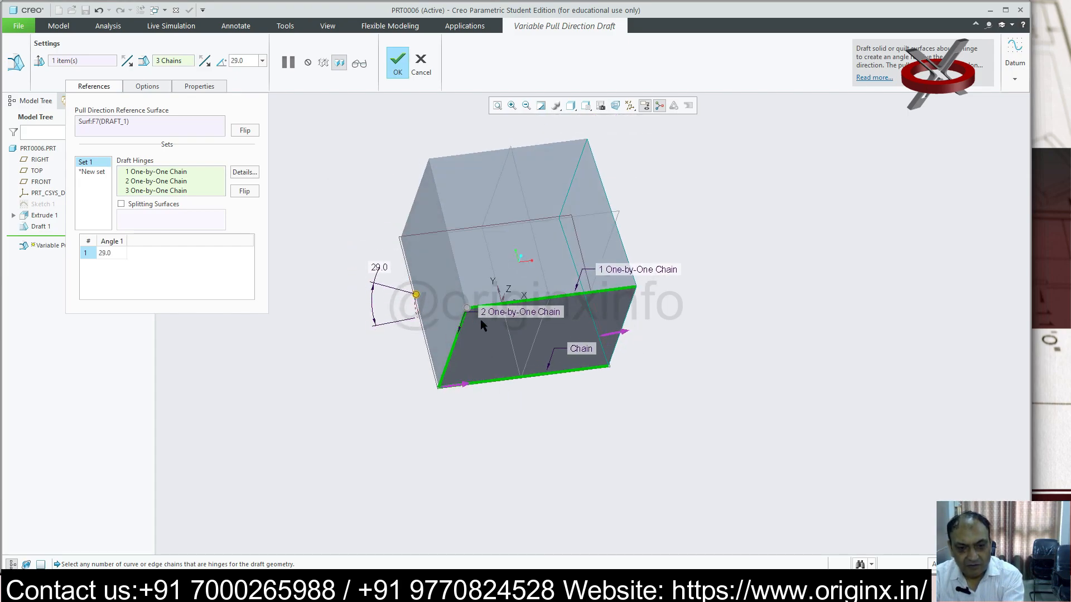
- Flip the pull direction on the model and set the draft angle to 14 degrees
{"action": "left_click", "coordinate": [623, 334]}
{"action": "left_click_drag", "start_coordinate": [517, 328], "coordinate": [531, 300]}
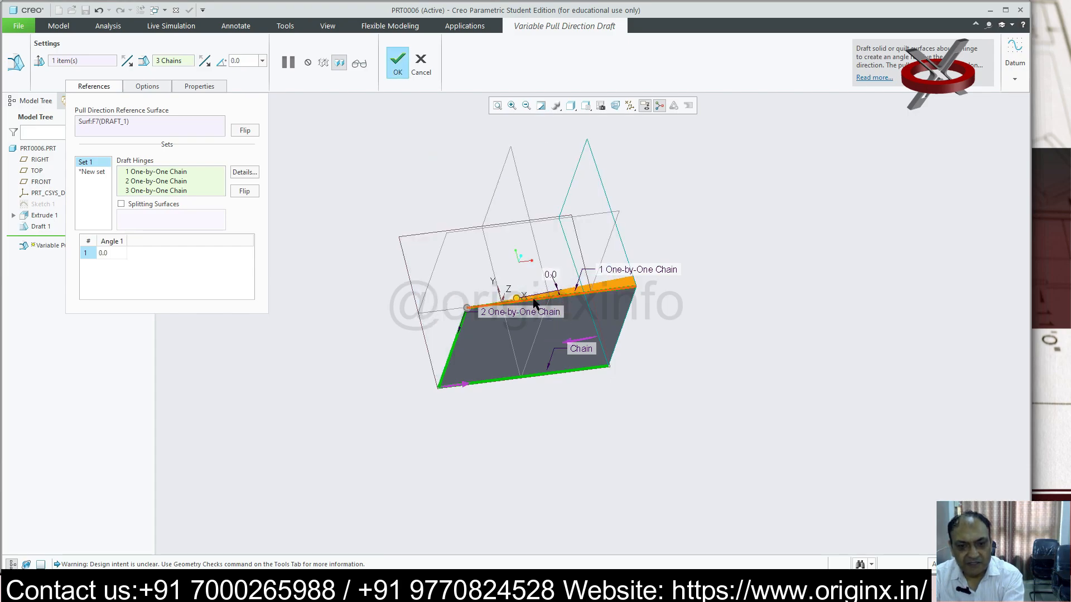
{"action": "type", "text": "14"}
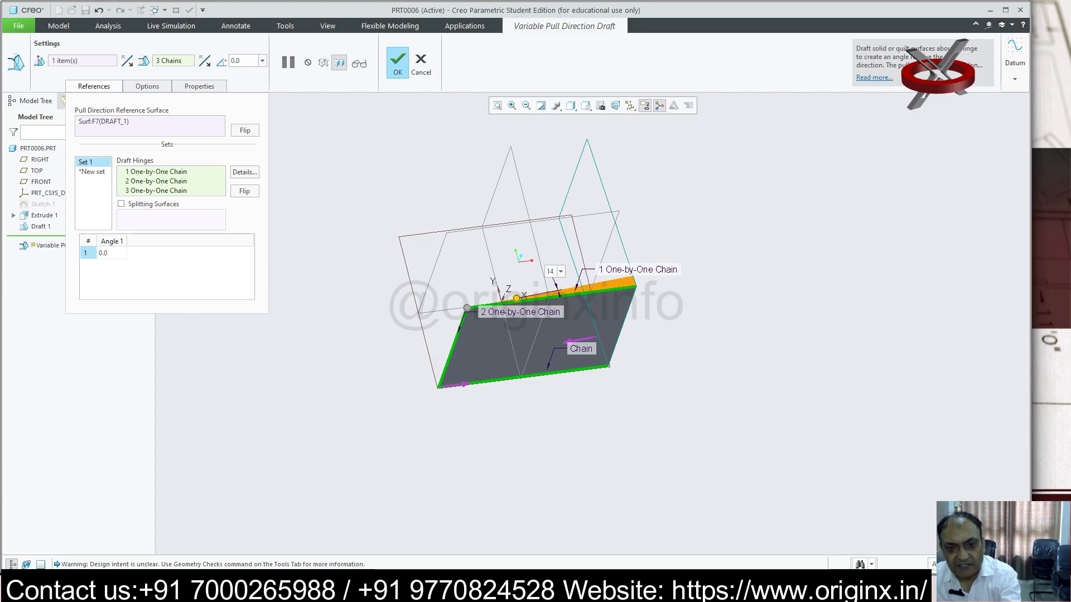
{"action": "key", "text": "Return"}
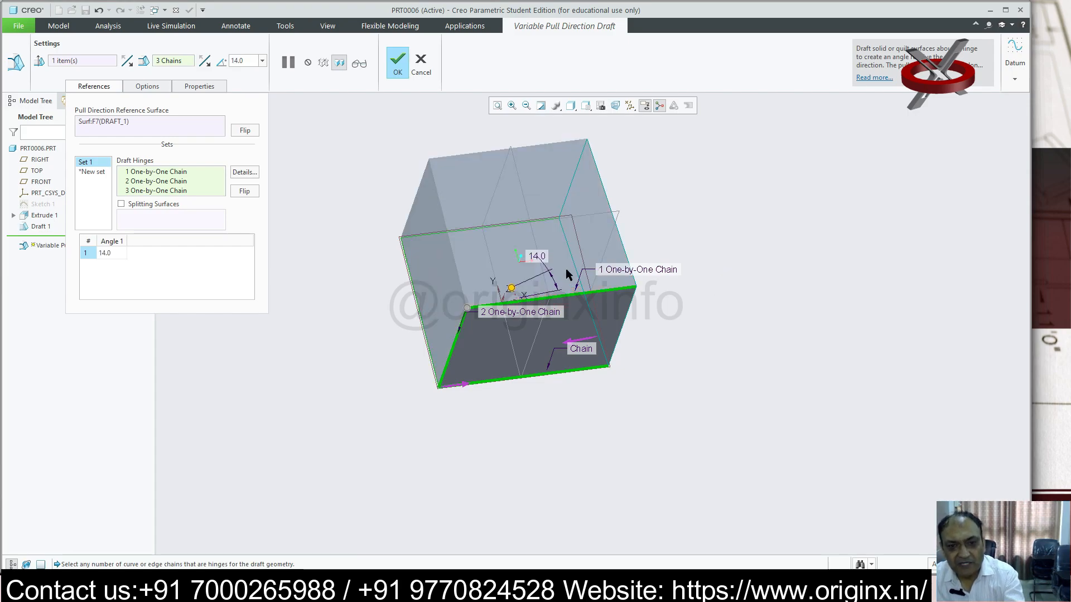
- Try draft angles of 5 and 2 degrees on the model's angle dimension
{"action": "type", "text": "5"}
{"action": "key", "text": "Return"}
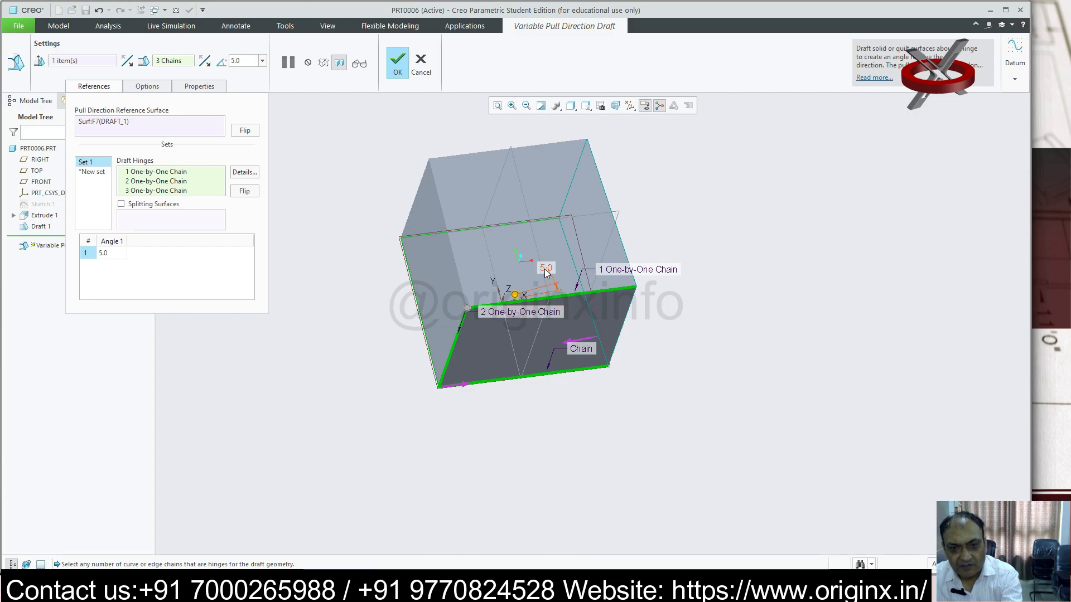
{"action": "type", "text": "2"}
{"action": "key", "text": "Return"}
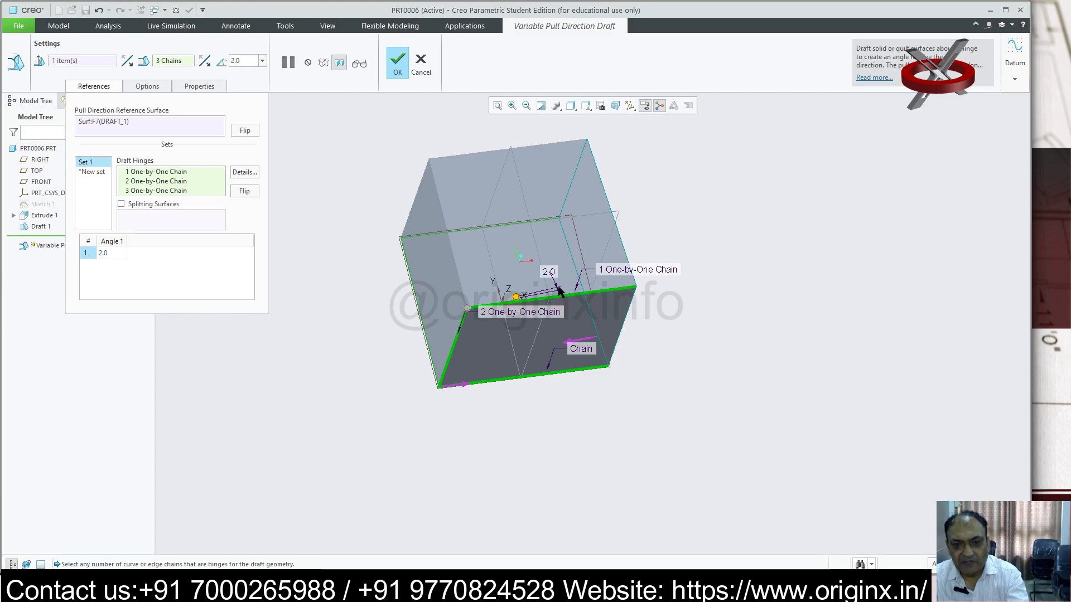
- Set the draft angle of Set 1 to 3 degrees and increase it to 18 degrees with the on-model handle
{"action": "middle_click_drag", "start_coordinate": [777, 336], "coordinate": [672, 446]}
{"action": "left_click", "coordinate": [104, 253]}
{"action": "type", "text": "3"}
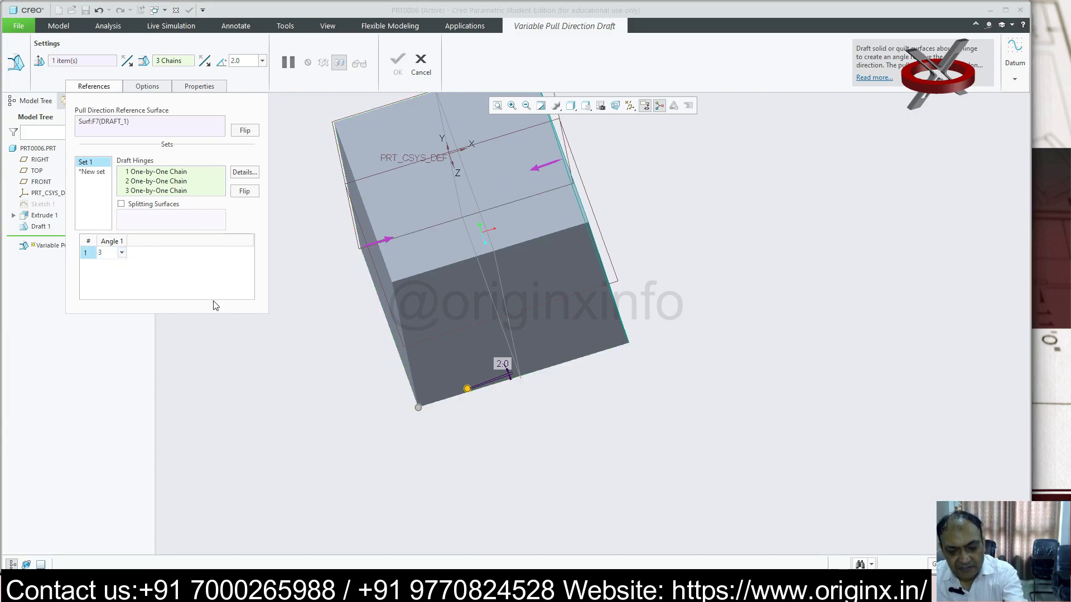
{"action": "key", "text": "Return"}
{"action": "mouse_move", "coordinate": [456, 377]}
{"action": "left_mouse_down"}
{"action": "mouse_move", "coordinate": [399, 374]}
{"action": "mouse_move", "coordinate": [460, 378]}
{"action": "left_mouse_up"}
{"action": "scroll", "coordinate": [510, 346], "scroll_direction": "up", "scroll_amount": 4}
{"action": "middle_click_drag", "start_coordinate": [510, 346], "coordinate": [470, 333]}
{"action": "mouse_move", "coordinate": [470, 323]}
{"action": "left_mouse_down"}
{"action": "mouse_move", "coordinate": [387, 357]}
{"action": "mouse_move", "coordinate": [449, 322]}
{"action": "left_mouse_up"}
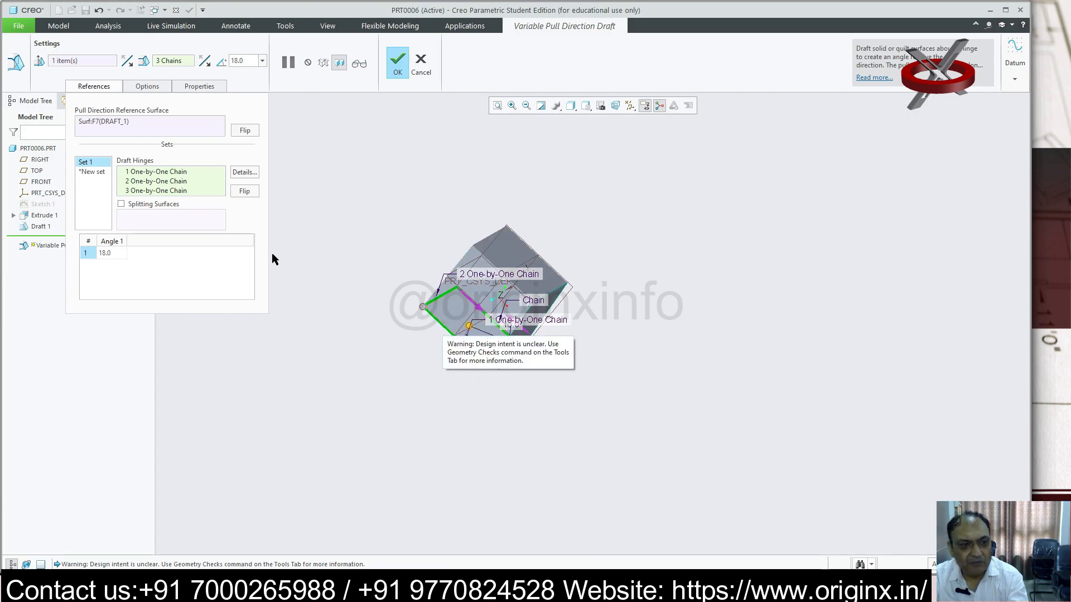
- Try draft angles of 2 and 0 degrees for Set 1 and discard the Variable Pull Direction Draft
{"action": "left_click", "coordinate": [118, 255]}
{"action": "type", "text": "2"}
{"action": "key", "text": "Return"}
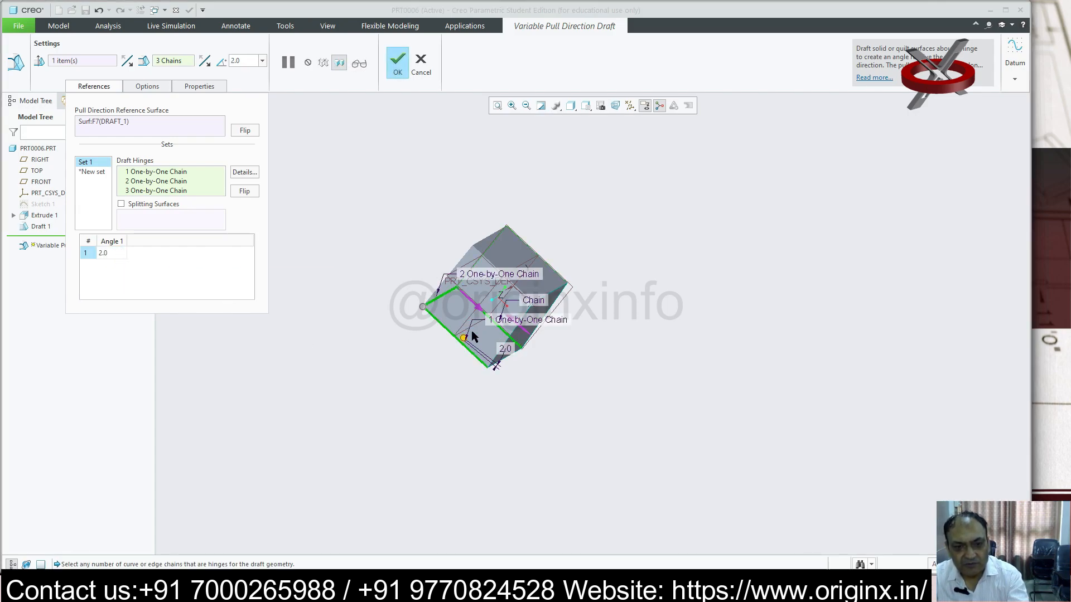
{"action": "mouse_move", "coordinate": [473, 330]}
{"action": "left_mouse_down"}
{"action": "mouse_move", "coordinate": [489, 290]}
{"action": "mouse_move", "coordinate": [499, 301]}
{"action": "mouse_move", "coordinate": [489, 342]}
{"action": "mouse_move", "coordinate": [462, 346]}
{"action": "left_mouse_up"}
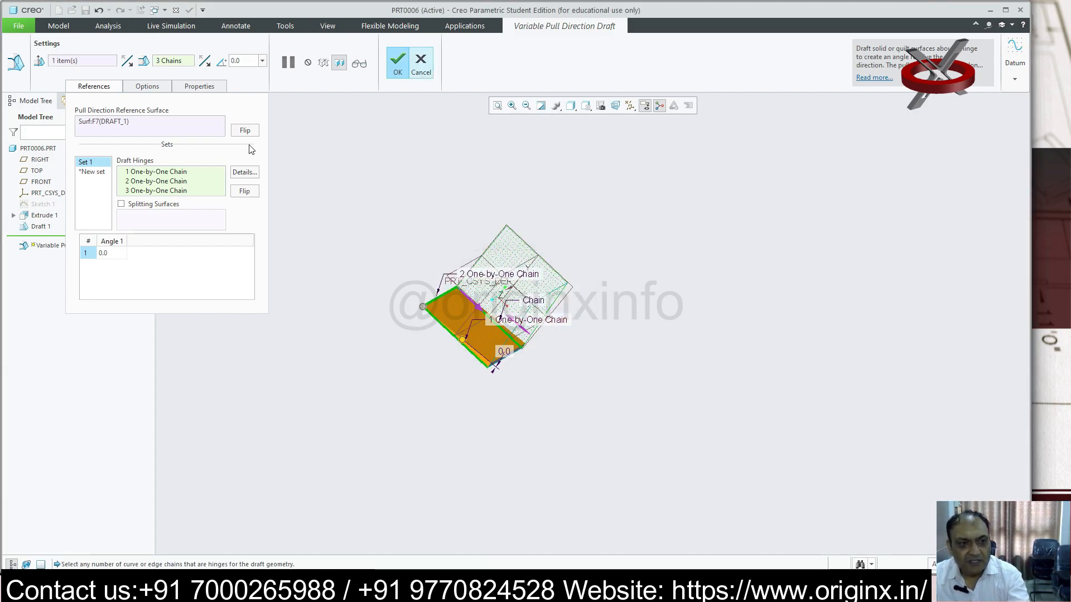
{"action": "left_click", "coordinate": [420, 65]}
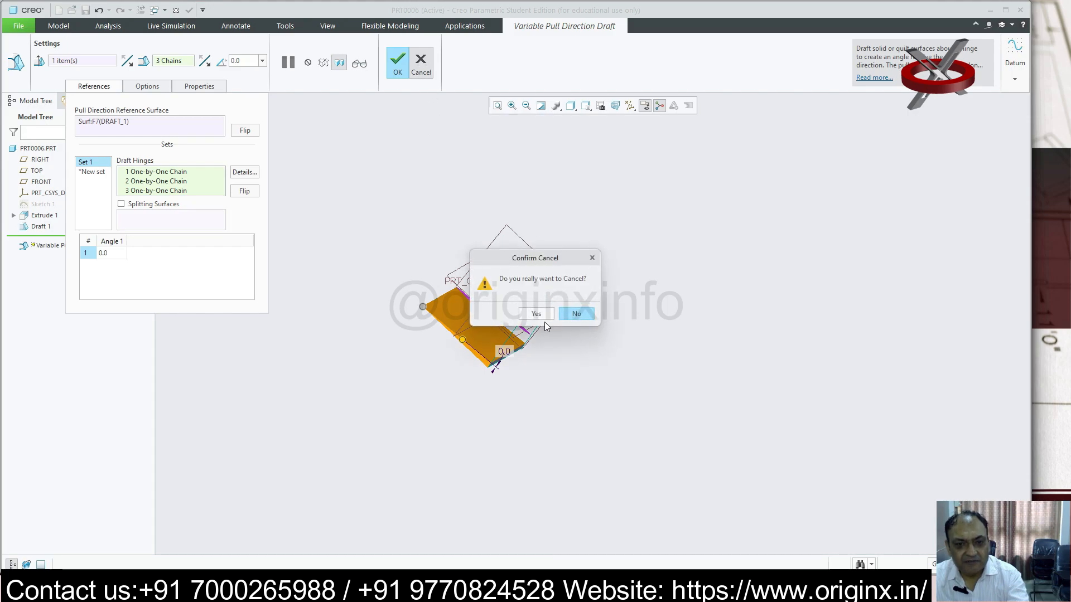
{"action": "left_click", "coordinate": [547, 312]}
- Start another Variable Pull Direction Draft with the block's lower front face as the pull direction reference surface
{"action": "middle_click_drag", "start_coordinate": [570, 417], "coordinate": [604, 405]}
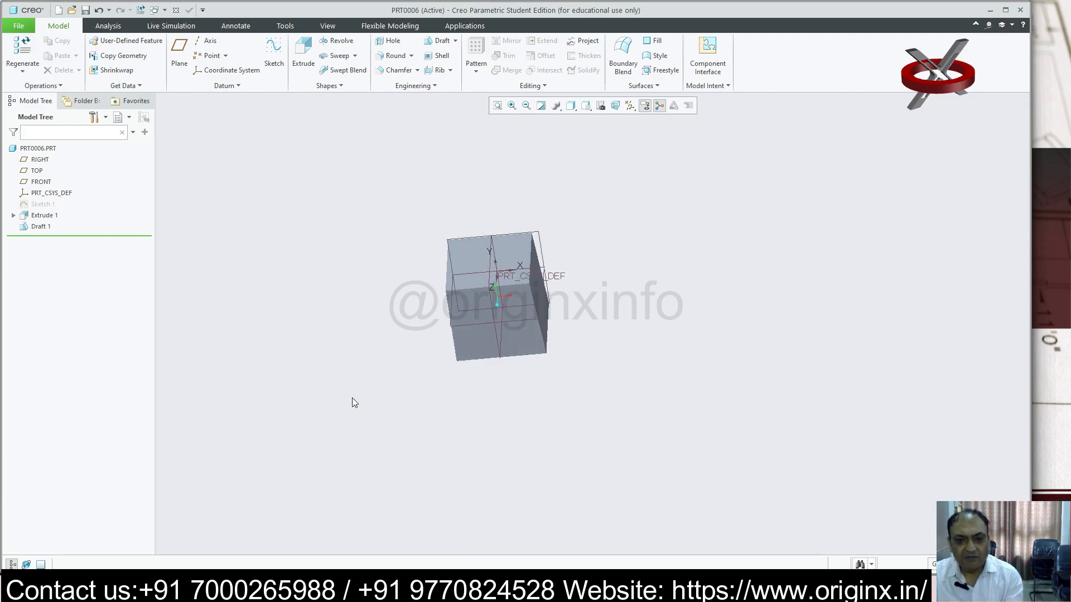
{"action": "left_click", "coordinate": [455, 42]}
{"action": "left_click", "coordinate": [456, 66]}
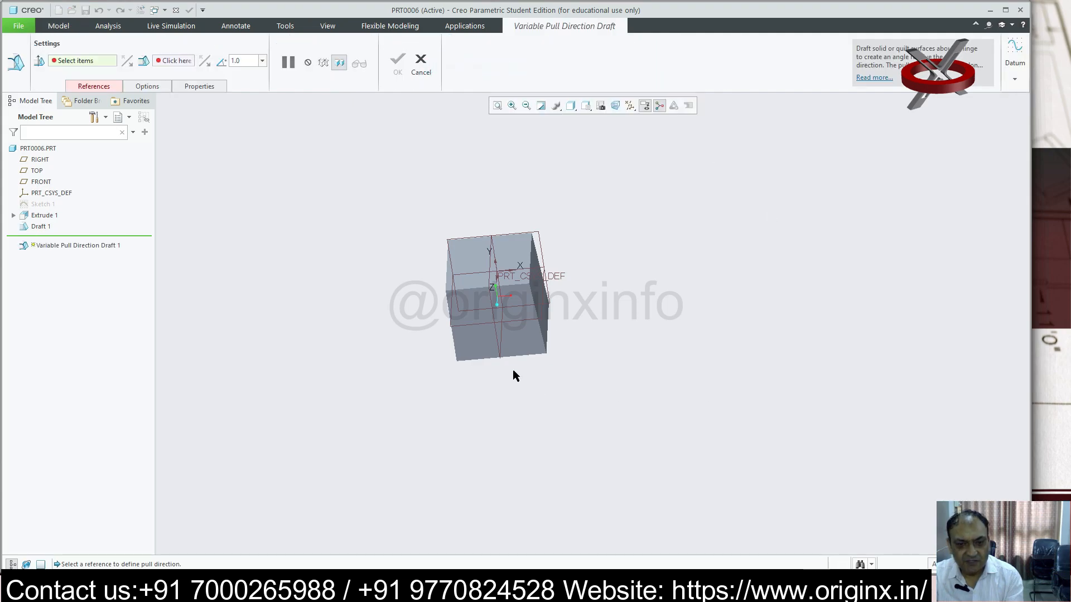
{"action": "left_click", "coordinate": [515, 340]}
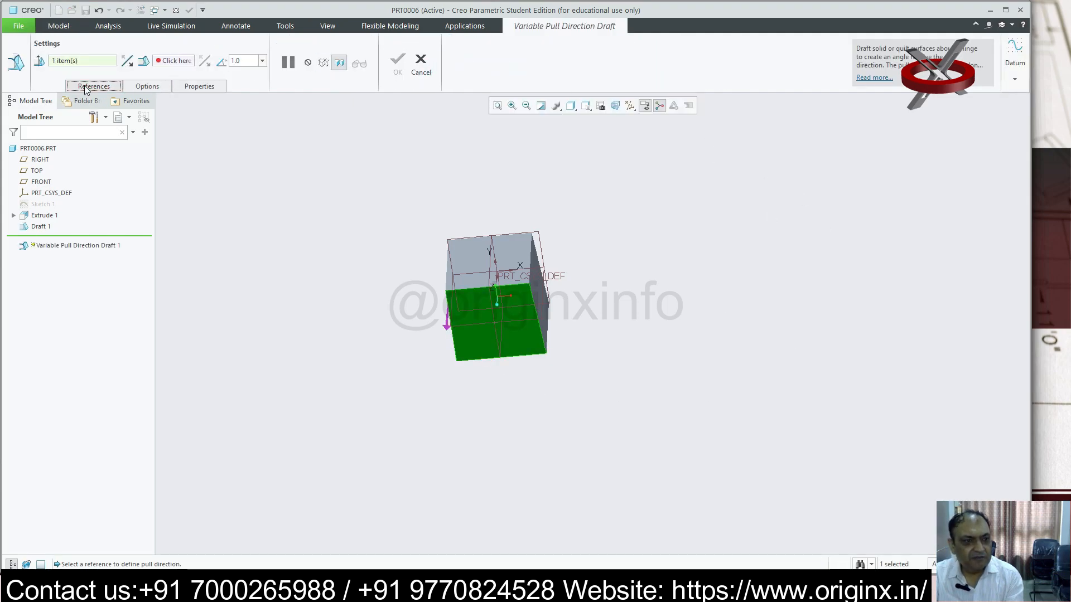
- Select the left edge of the face above the reference surface as a draft hinge in Set 1
{"action": "left_click", "coordinate": [86, 86]}
{"action": "left_click", "coordinate": [172, 173]}
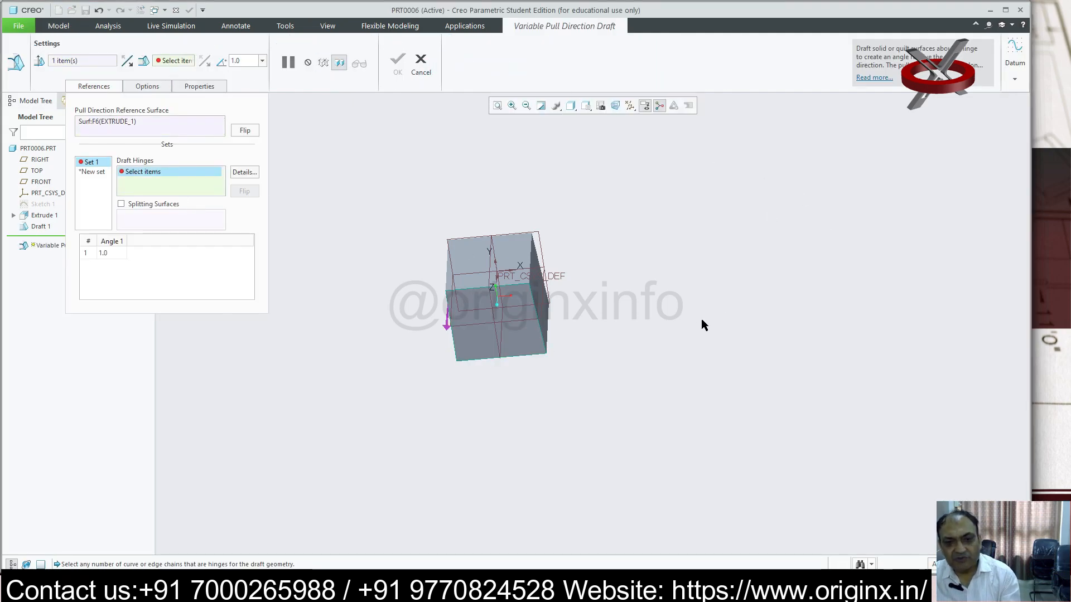
{"action": "middle_click_drag", "start_coordinate": [700, 319], "coordinate": [713, 323]}
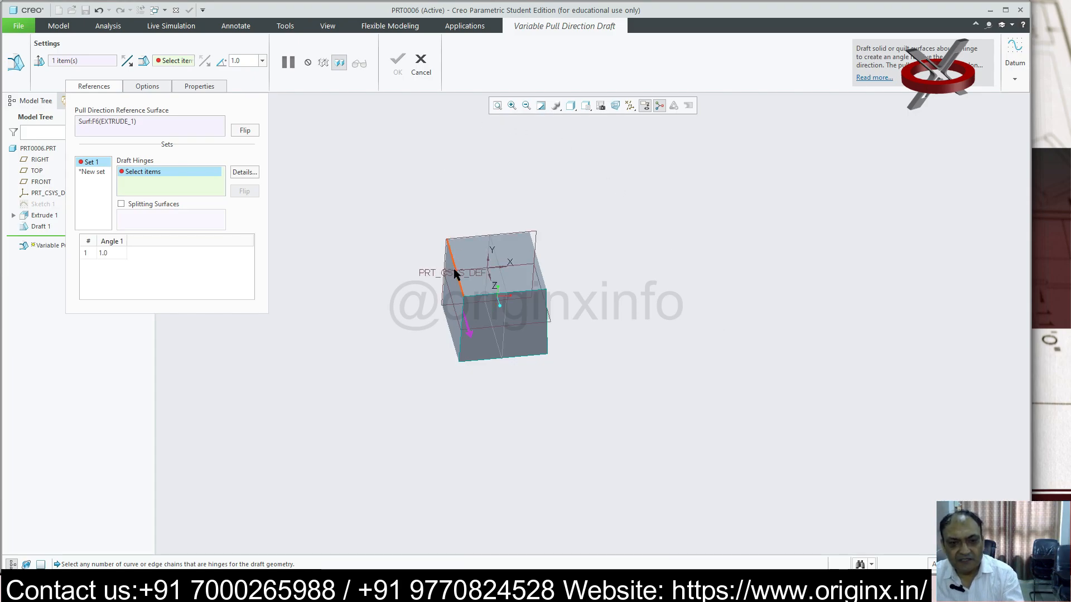
{"action": "left_click", "coordinate": [454, 273]}
{"action": "mouse_move", "coordinate": [623, 339]}
{"action": "middle_mouse_down"}
{"action": "mouse_move", "coordinate": [593, 332]}
{"action": "mouse_move", "coordinate": [610, 403]}
{"action": "mouse_move", "coordinate": [564, 403]}
{"action": "mouse_move", "coordinate": [562, 422]}
{"action": "middle_mouse_up"}
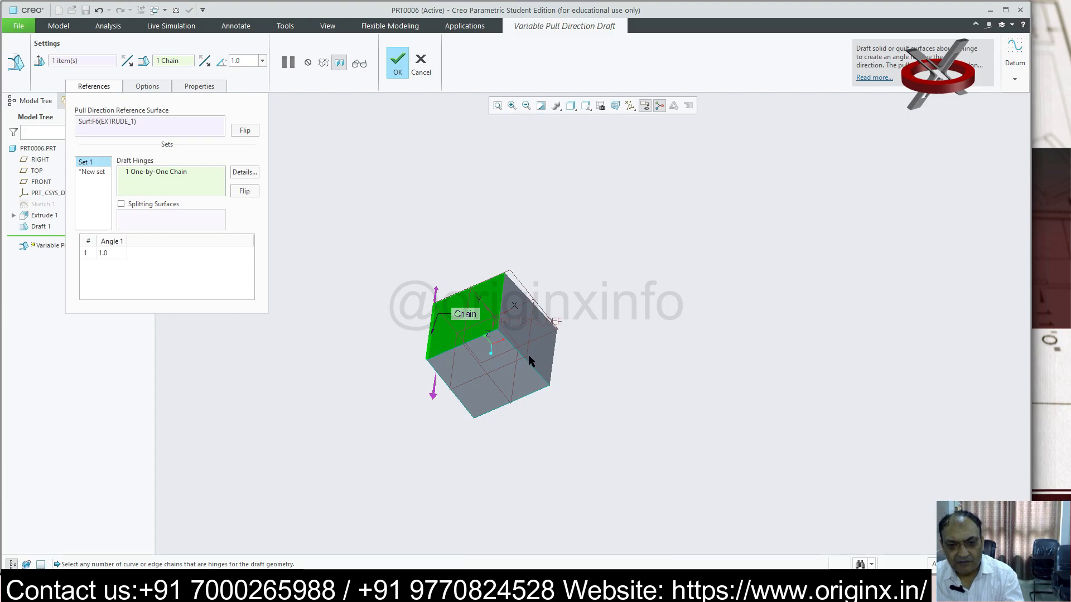
- Add two more edges of the cube's reference face to Set 1 as draft hinge chains, and select the second chain
{"action": "left_click", "coordinate": [526, 357]}
{"action": "middle_click_drag", "start_coordinate": [635, 343], "coordinate": [650, 343]}
{"action": "key", "text": "ctrl+z"}
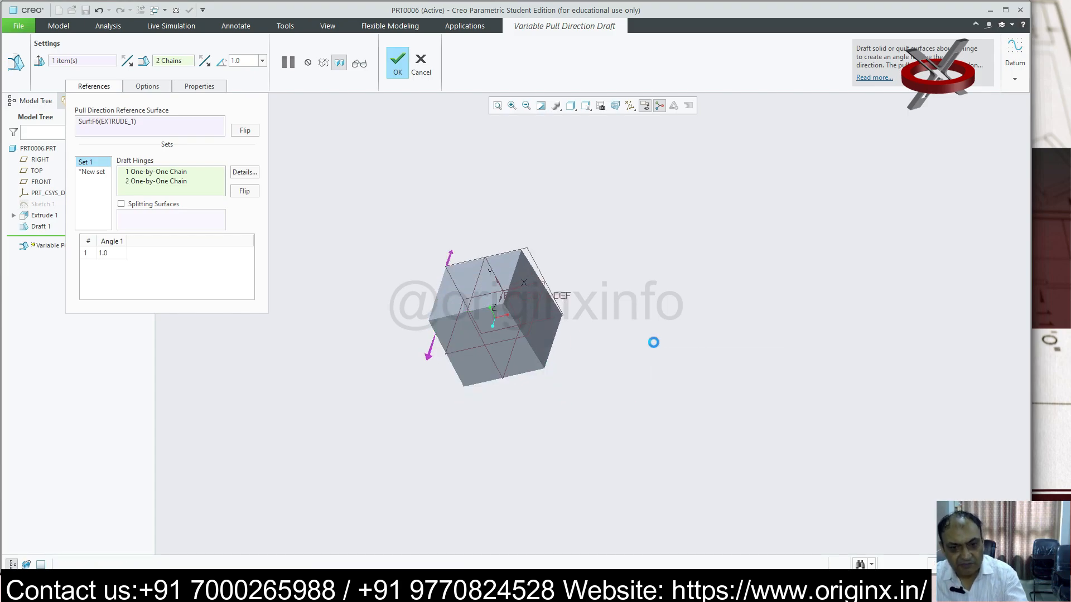
{"action": "left_click", "coordinate": [545, 286]}
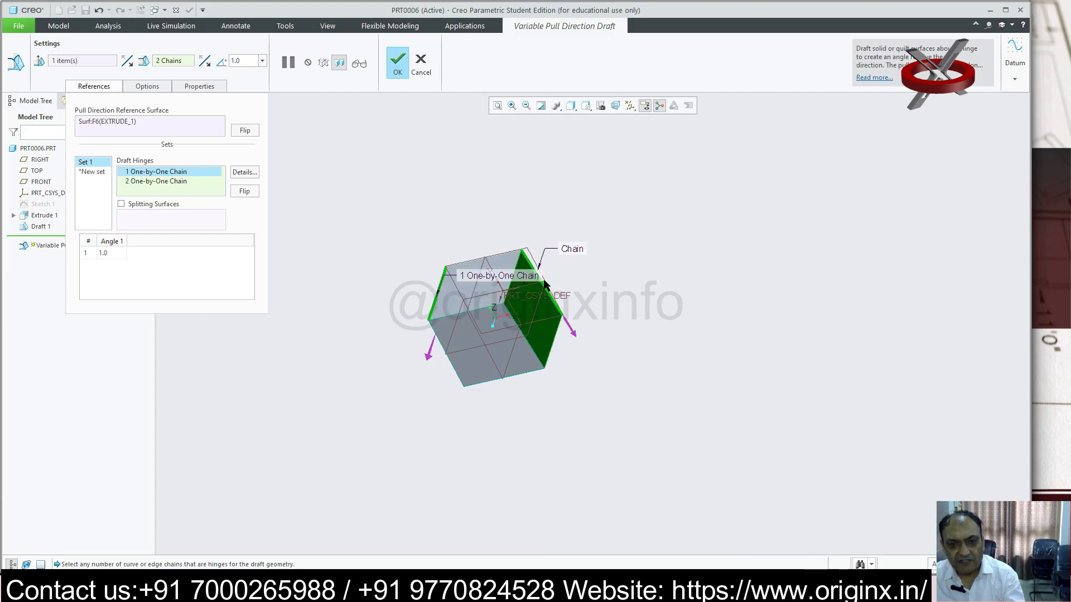
{"action": "middle_click_drag", "start_coordinate": [613, 346], "coordinate": [698, 325]}
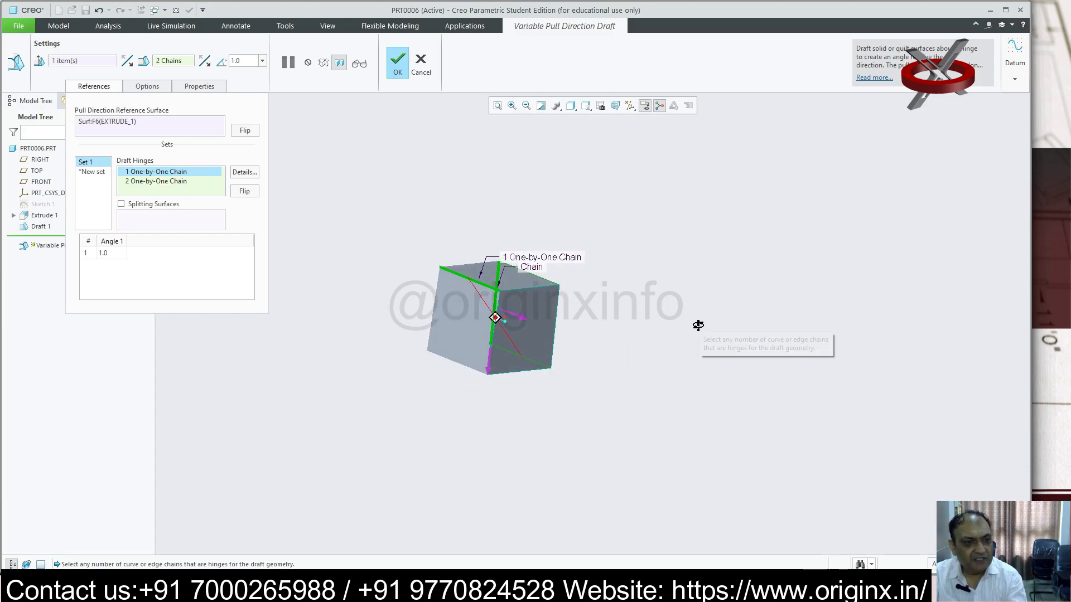
{"action": "left_click", "coordinate": [431, 322]}
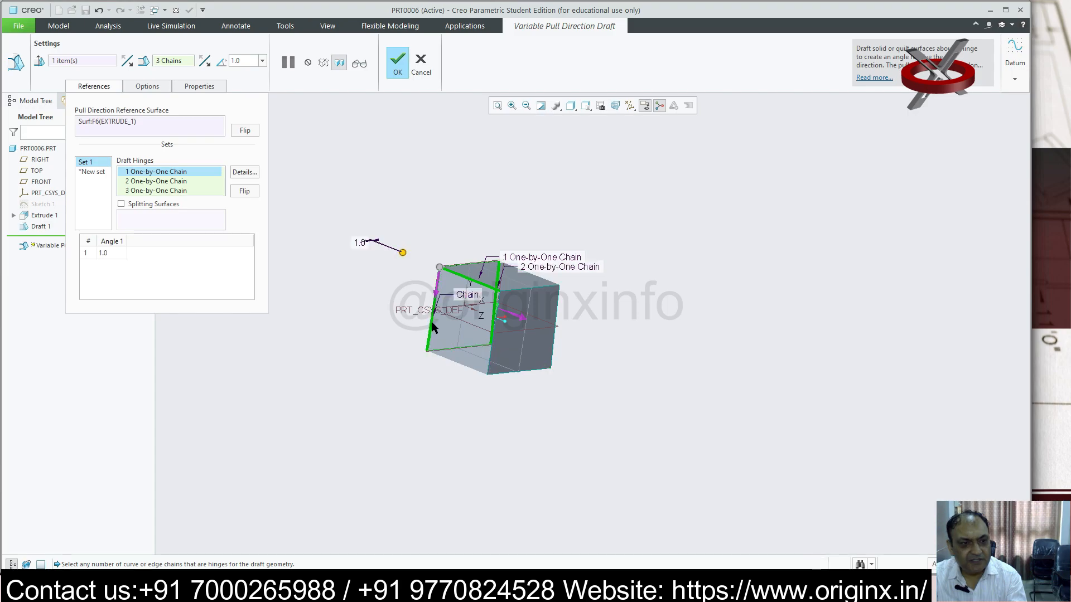
{"action": "left_click", "coordinate": [187, 182]}
{"action": "middle_click_drag", "start_coordinate": [596, 365], "coordinate": [476, 393]}
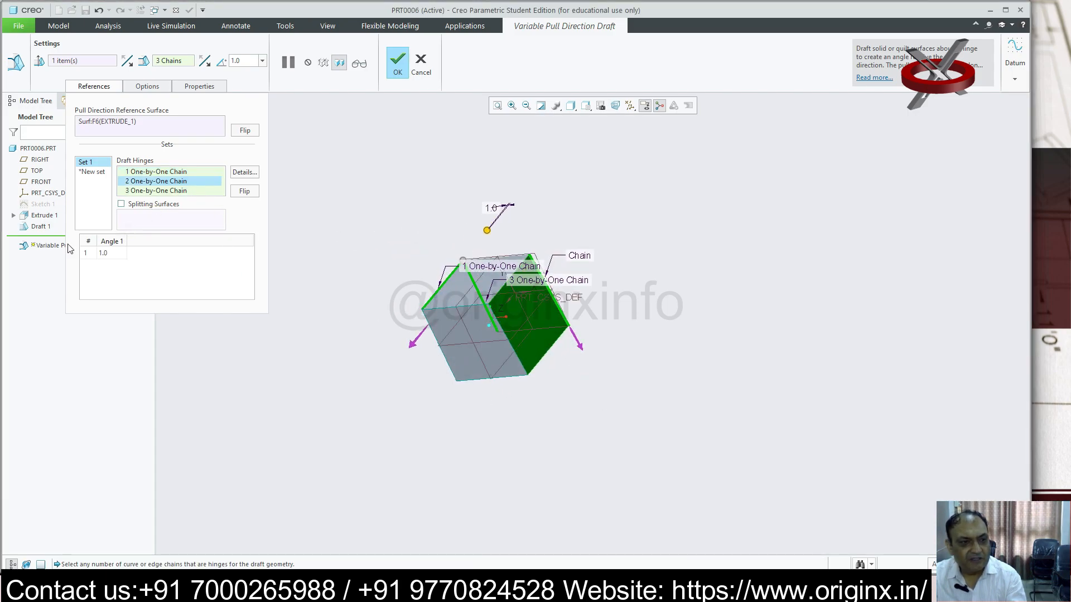
- Set the Set 1 draft angle to 15 degrees
{"action": "double_click", "coordinate": [103, 253]}
{"action": "type", "text": "1"}
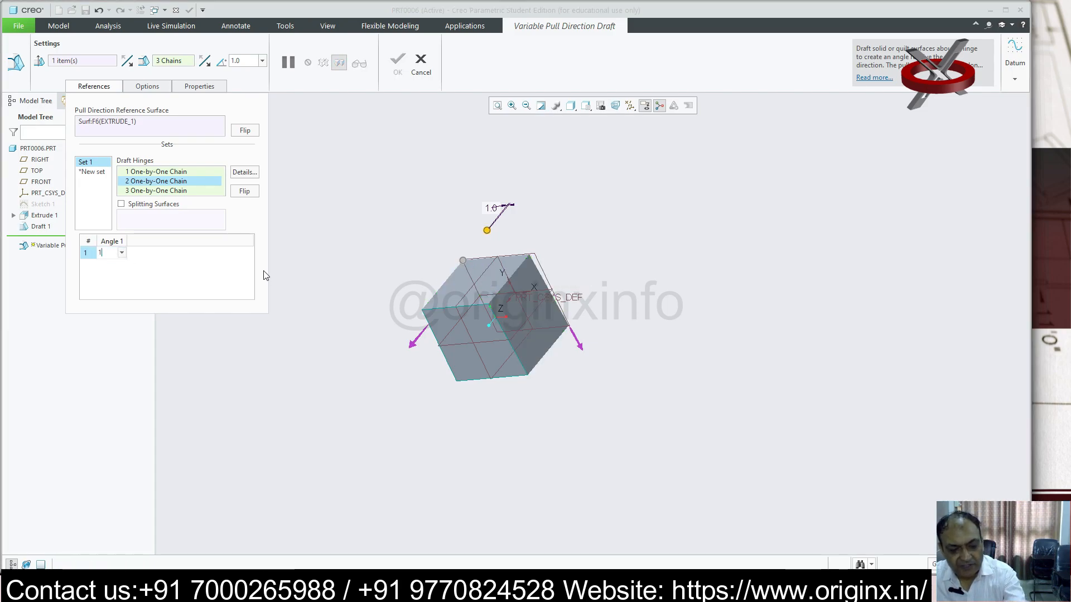
{"action": "type", "text": "5"}
{"action": "key", "text": "Return"}
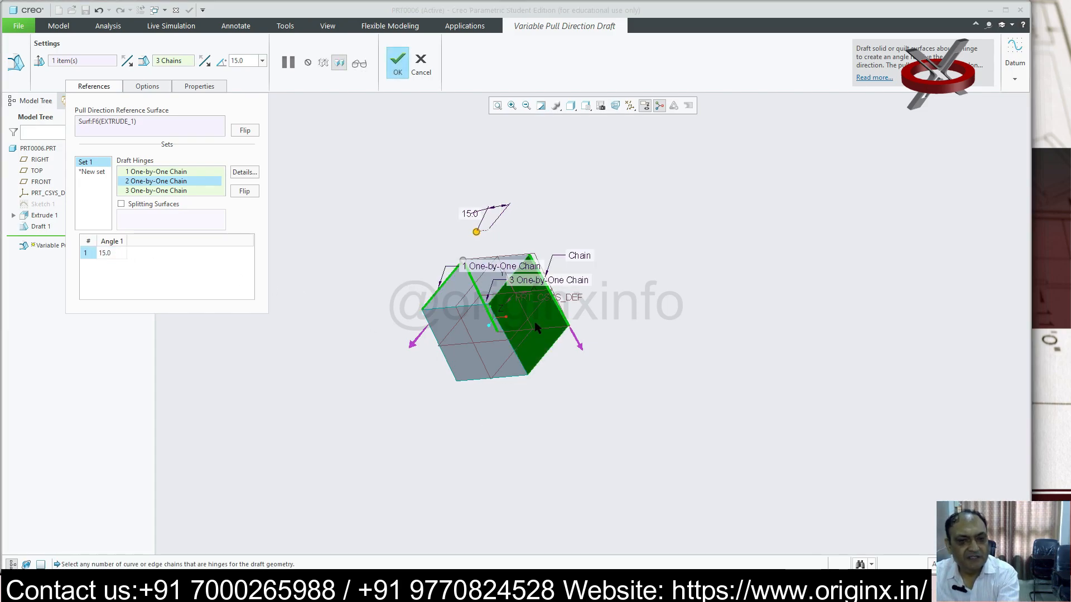
- Vary the draft angle freehand to 34 and 4 degrees, and set it to 2 degrees
{"action": "left_click_drag", "start_coordinate": [476, 231], "coordinate": [537, 251]}
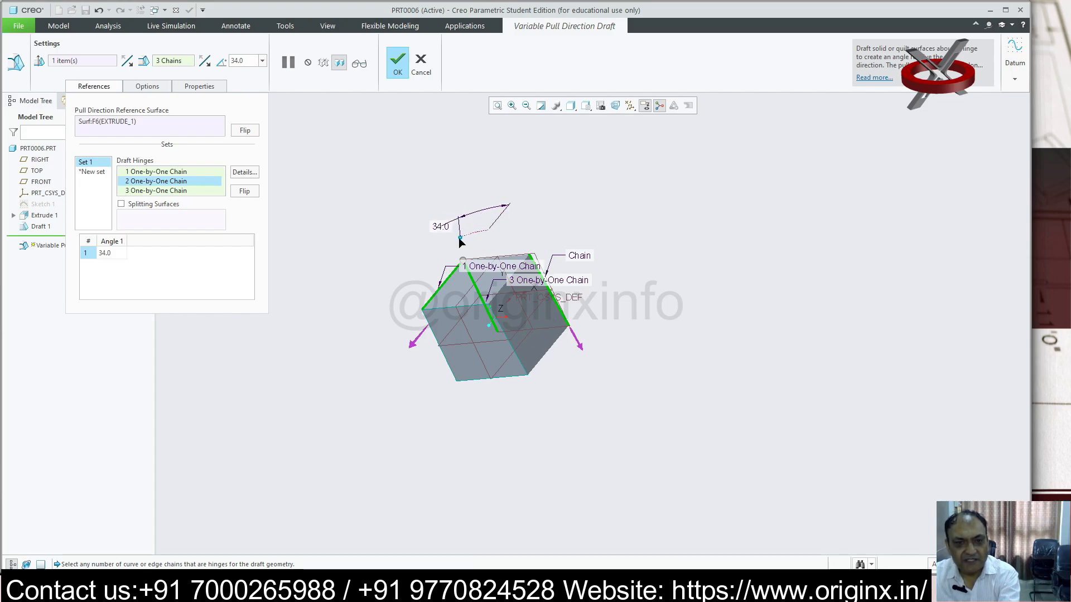
{"action": "left_click_drag", "start_coordinate": [483, 230], "coordinate": [490, 229]}
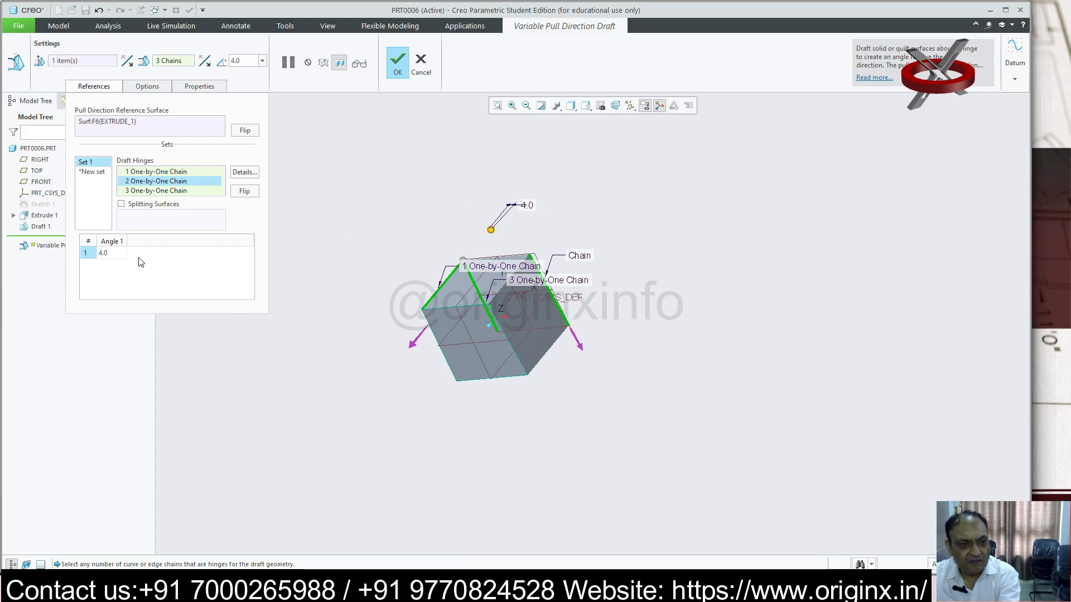
{"action": "double_click", "coordinate": [107, 254]}
{"action": "type", "text": "2"}
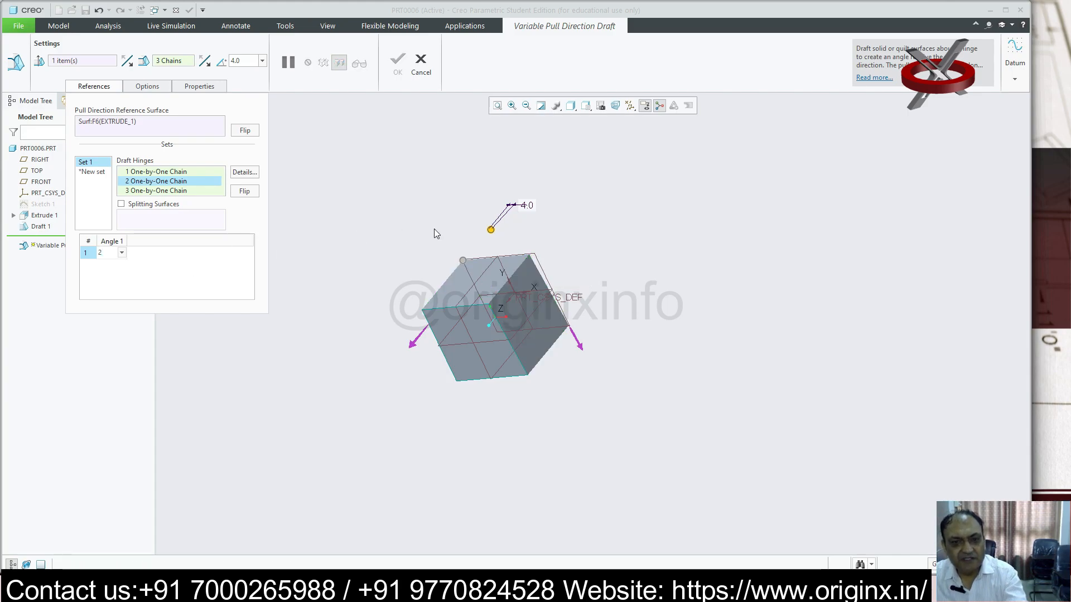
{"action": "key", "text": "Return"}
- Swing the draft angle out to 44 degrees in the model, and reset it to 2 degrees
{"action": "left_click_drag", "start_coordinate": [491, 229], "coordinate": [452, 241]}
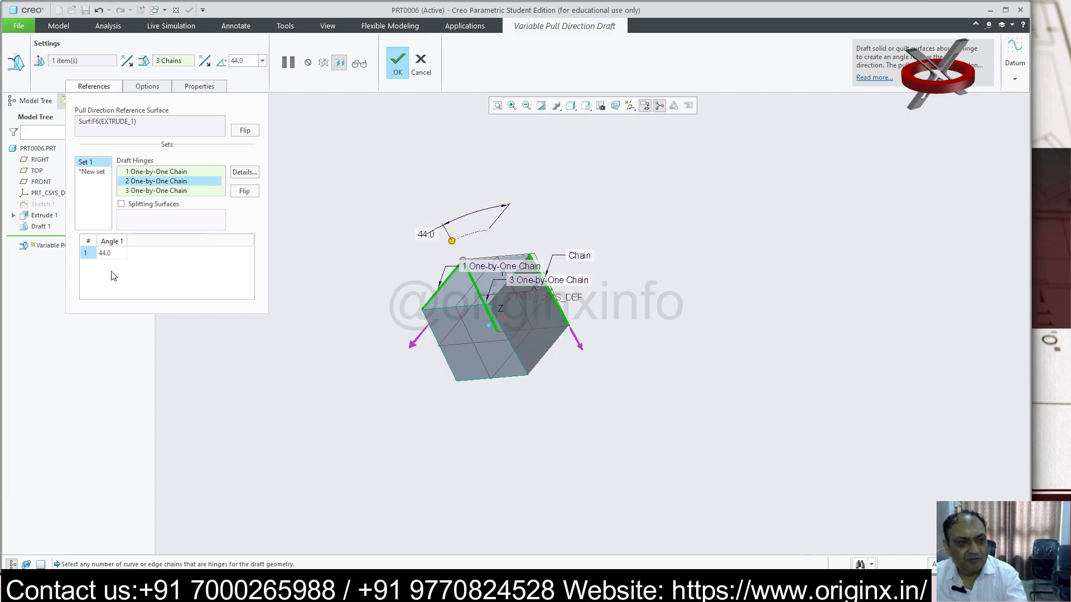
{"action": "left_click", "coordinate": [121, 255]}
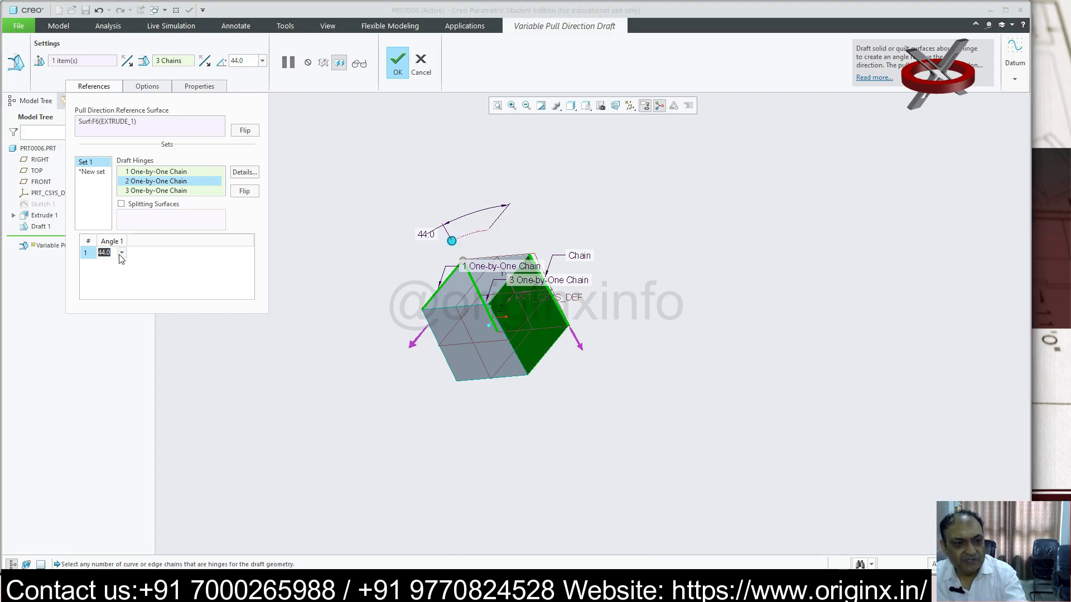
{"action": "type", "text": "2"}
{"action": "key", "text": "Return"}
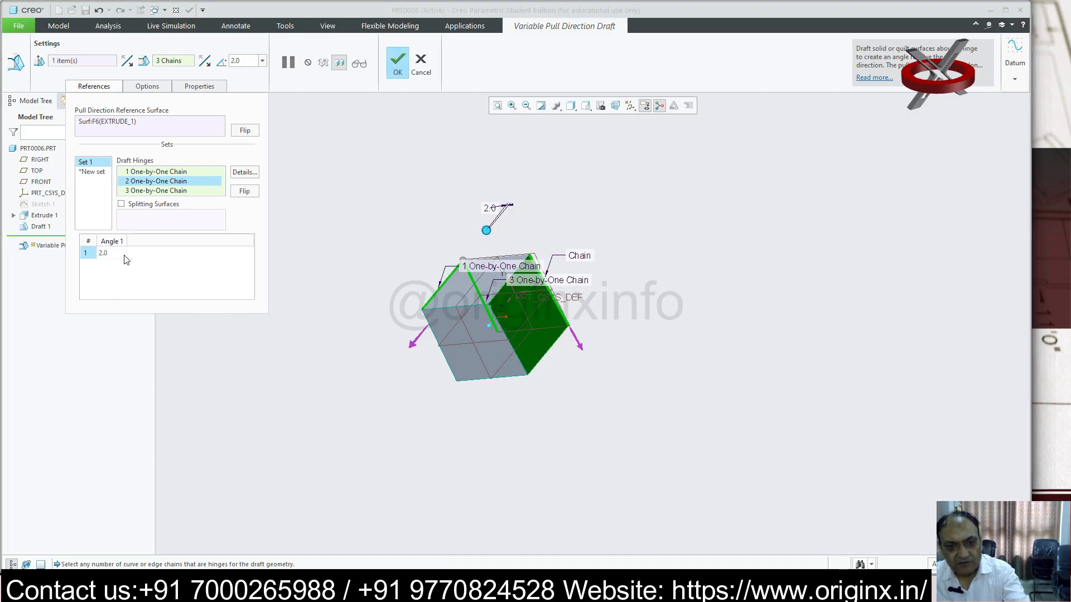
- Adjust the draft angle to 3 degrees in the model, and reselect the recent value 2
{"action": "left_click_drag", "start_coordinate": [486, 230], "coordinate": [462, 233]}
{"action": "middle_click_drag", "start_coordinate": [527, 290], "coordinate": [468, 352]}
{"action": "left_click_drag", "start_coordinate": [430, 273], "coordinate": [477, 310]}
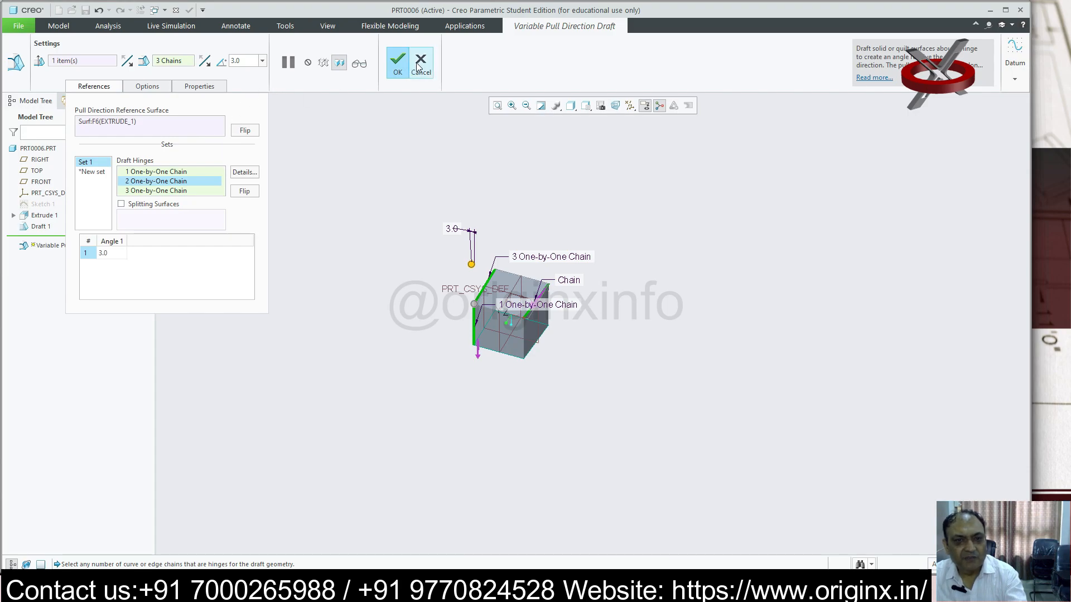
{"action": "double_click", "coordinate": [104, 253]}
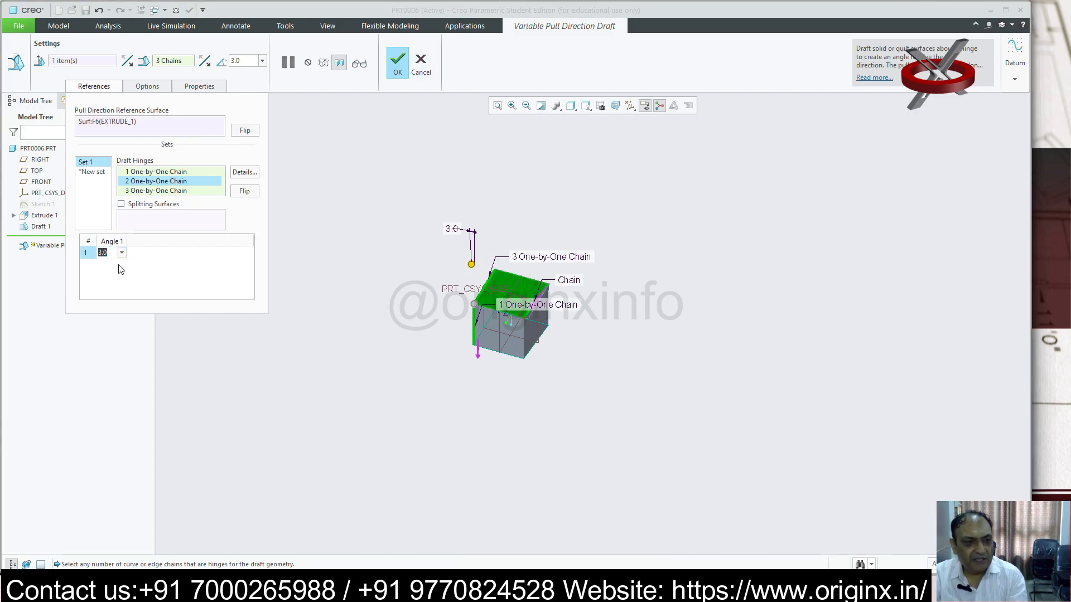
{"action": "left_click", "coordinate": [122, 254]}
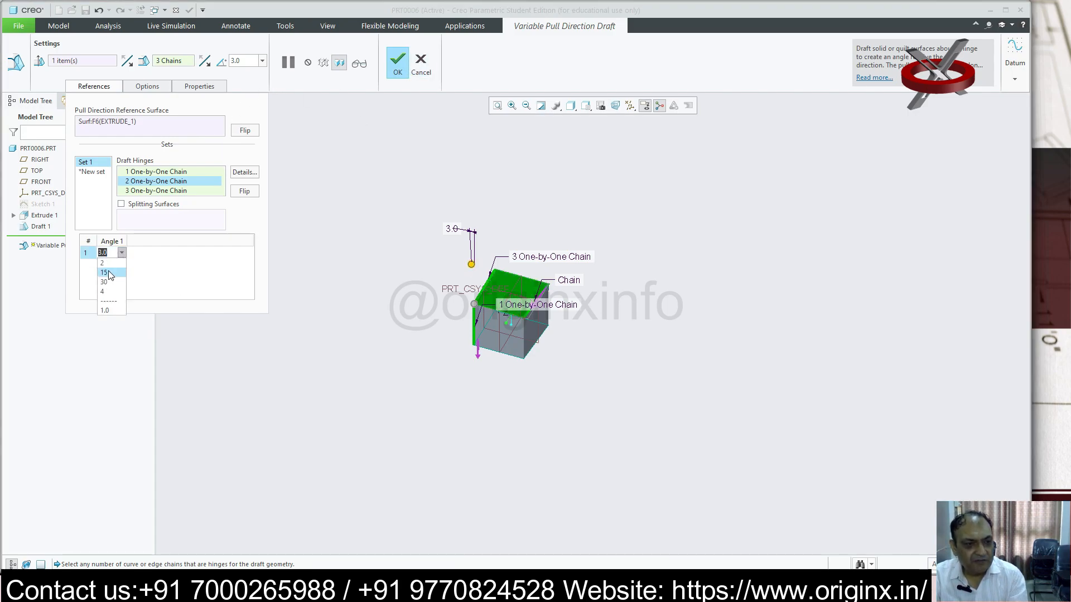
{"action": "left_click", "coordinate": [109, 267]}
- Change the Set 1 draft angle to the recently used value 15
{"action": "double_click", "coordinate": [103, 253]}
{"action": "right_click", "coordinate": [111, 256]}
{"action": "left_click", "coordinate": [80, 254]}
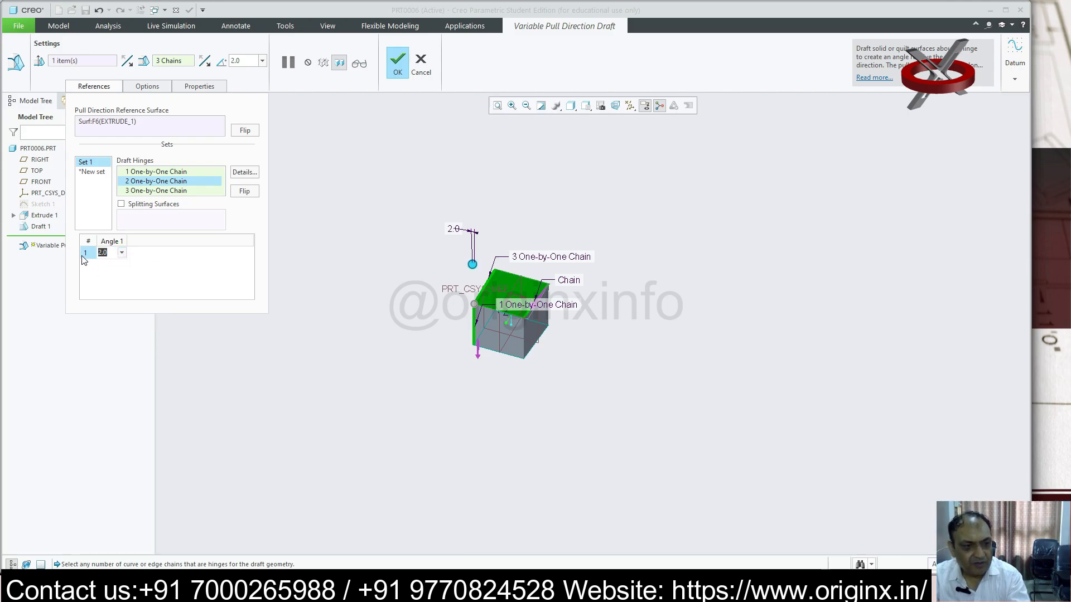
{"action": "left_click", "coordinate": [122, 253]}
{"action": "left_click", "coordinate": [89, 246]}
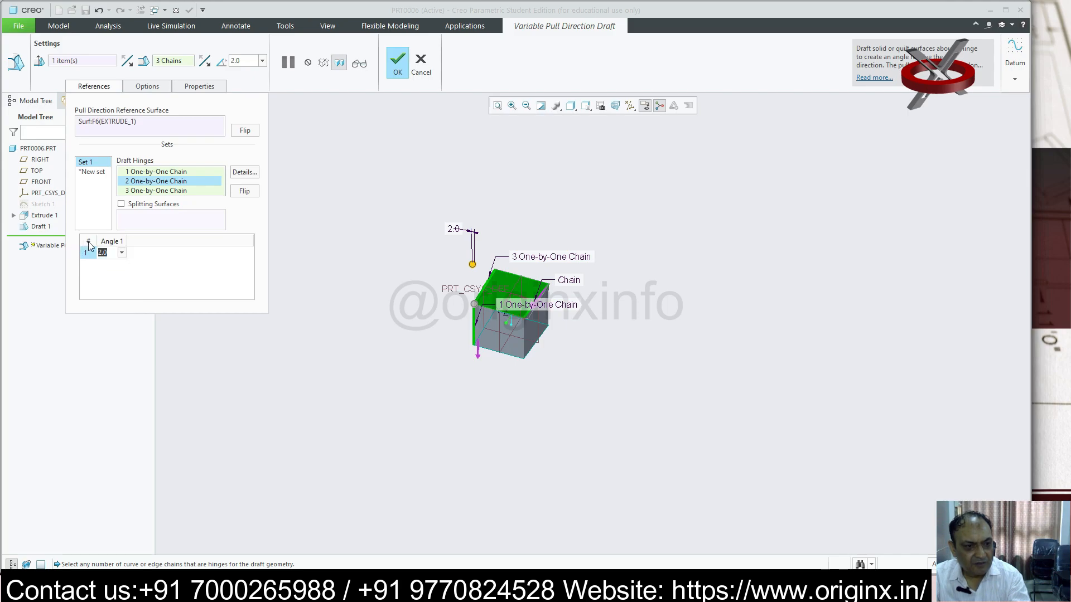
{"action": "left_click", "coordinate": [122, 253]}
{"action": "left_click", "coordinate": [107, 276]}
{"action": "left_click", "coordinate": [112, 253]}
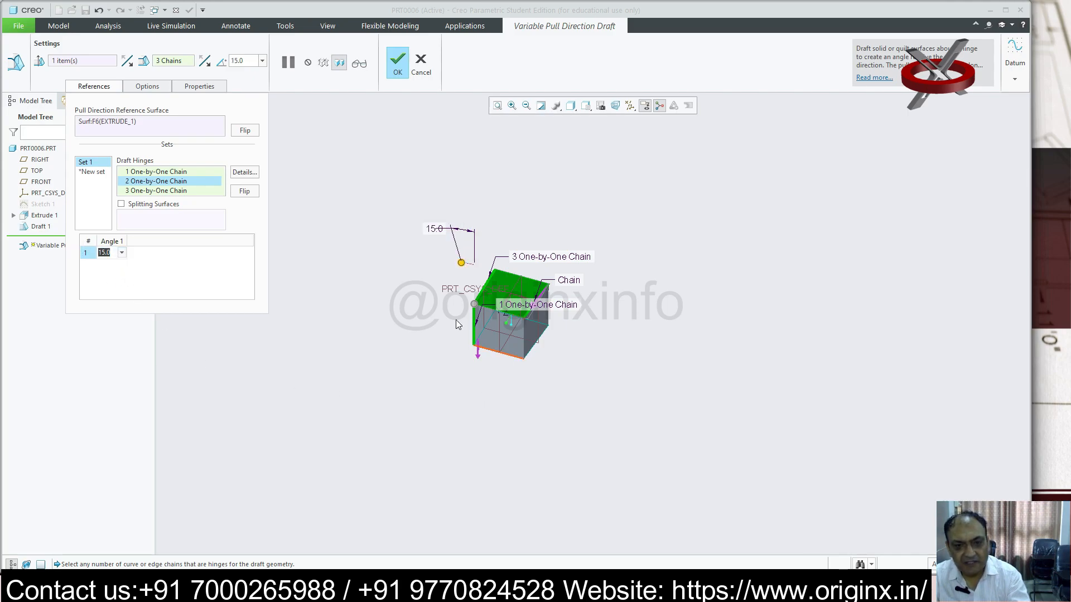
- Reduce the draft angle to 8 degrees in the model, and set it to 1 degree
{"action": "mouse_move", "coordinate": [461, 262]}
{"action": "left_mouse_down"}
{"action": "mouse_move", "coordinate": [450, 265]}
{"action": "mouse_move", "coordinate": [482, 263]}
{"action": "mouse_move", "coordinate": [468, 262]}
{"action": "left_mouse_up"}
{"action": "left_click", "coordinate": [112, 254]}
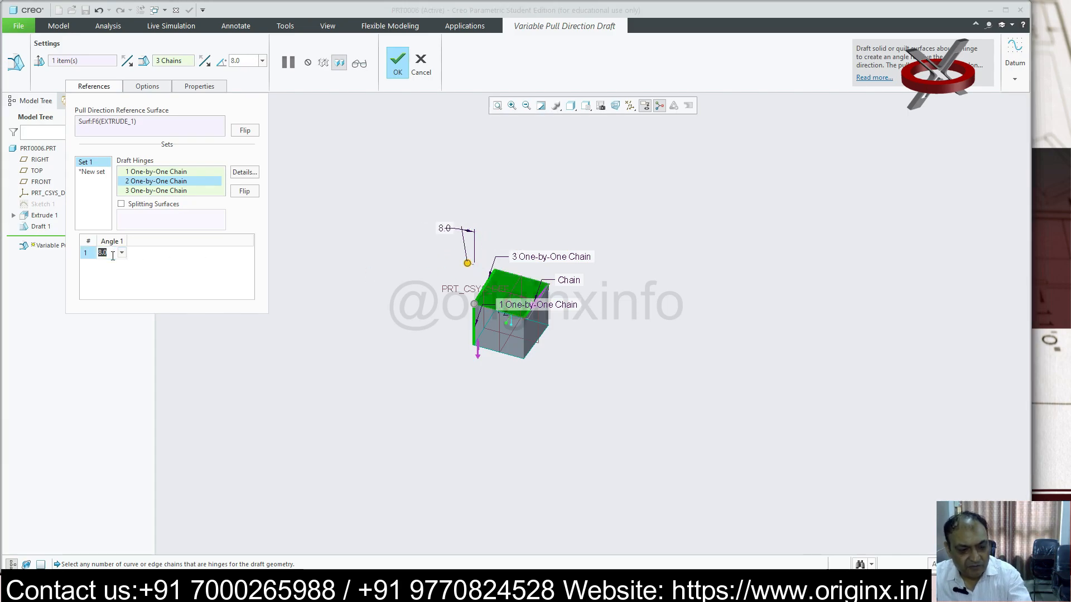
{"action": "type", "text": "1"}
{"action": "key", "text": "Return"}
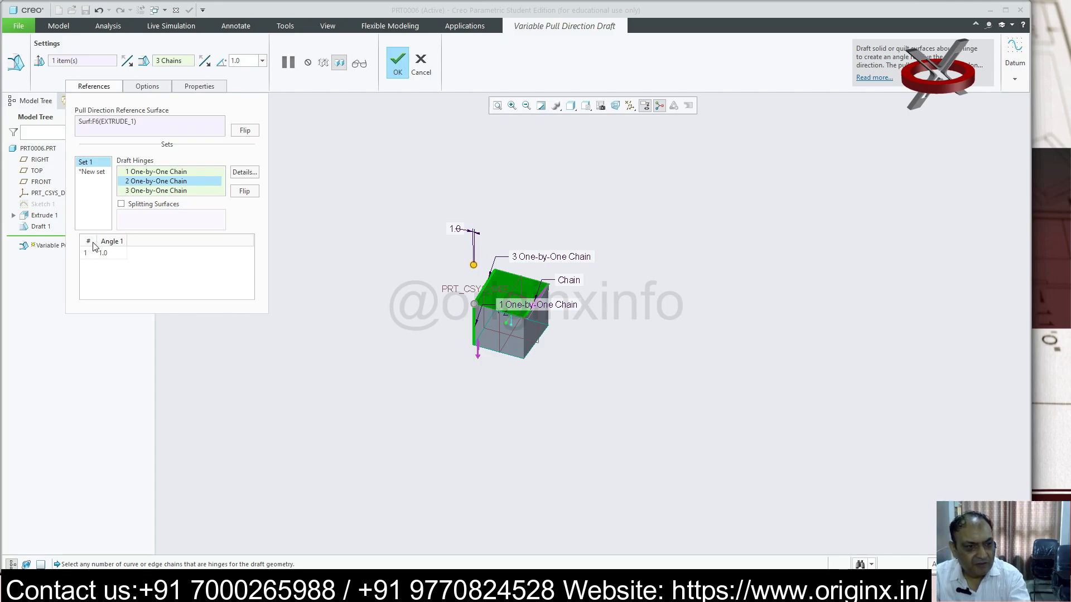
- Choose the 30-degree draft angle, widen it to 79 degrees in the model, and accept the draft feature
{"action": "left_click", "coordinate": [119, 253]}
{"action": "left_click", "coordinate": [121, 253]}
{"action": "left_click", "coordinate": [105, 302]}
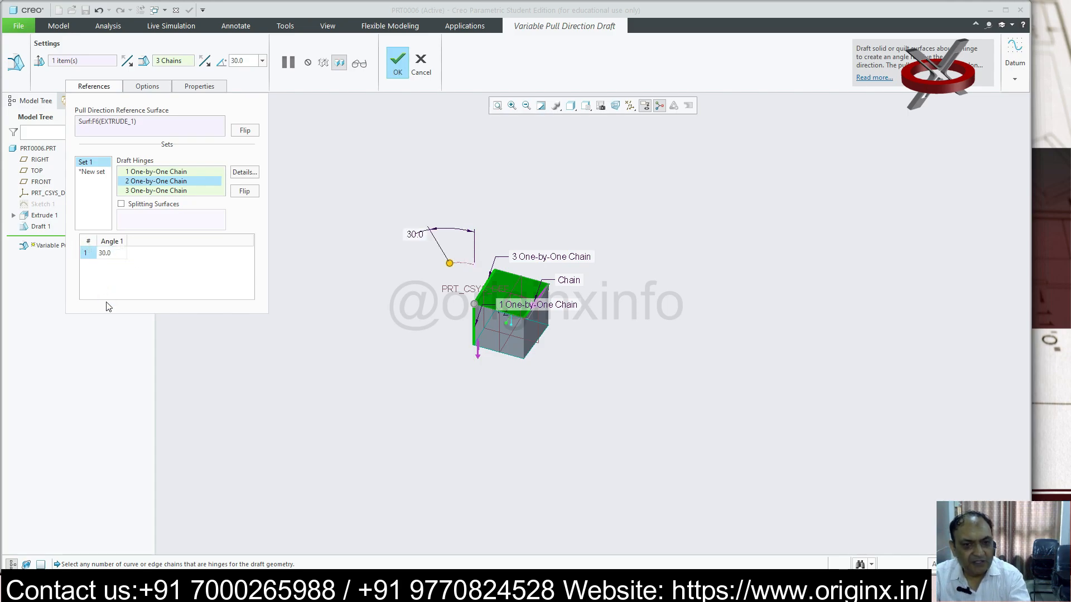
{"action": "left_click_drag", "start_coordinate": [450, 267], "coordinate": [560, 314]}
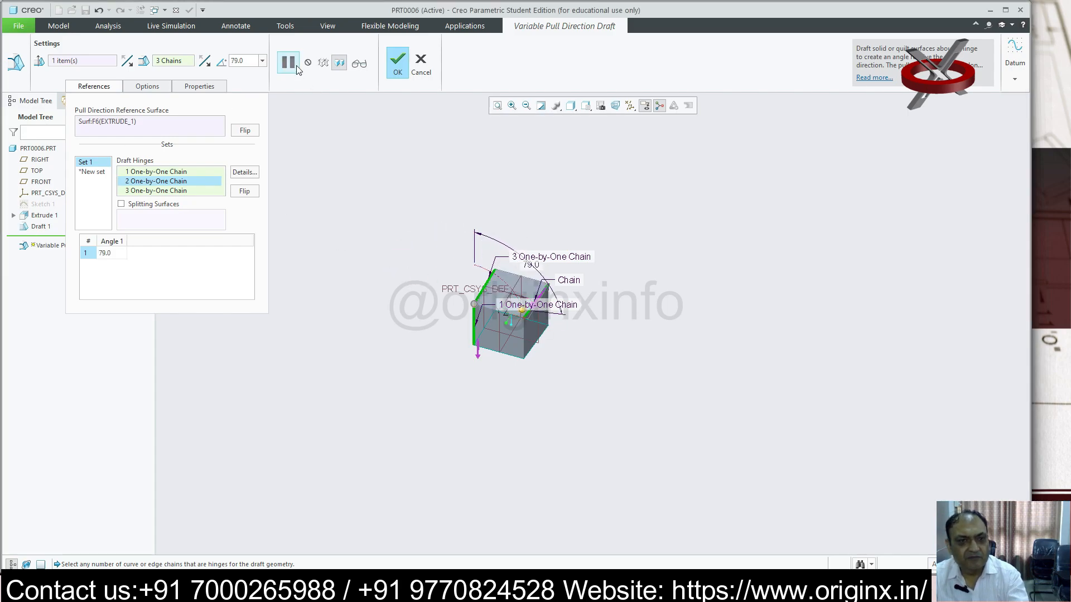
{"action": "left_click", "coordinate": [397, 62]}
{"action": "left_click", "coordinate": [590, 314]}
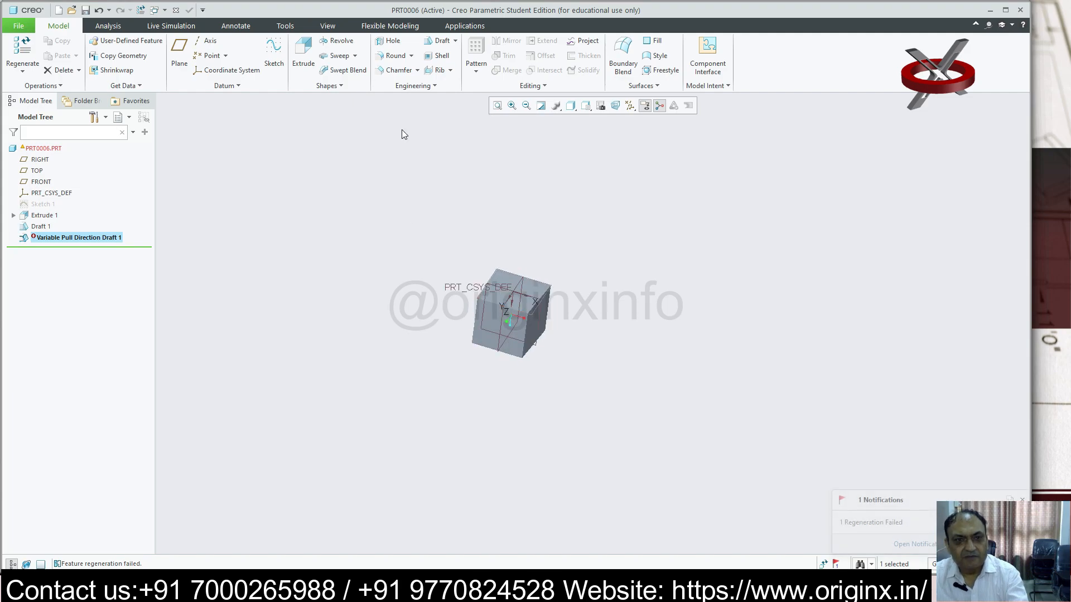
- Start another Variable Pull Direction Draft using the cube's upper face as the pull direction reference surface
{"action": "left_click", "coordinate": [456, 42]}
{"action": "left_click", "coordinate": [630, 263]}
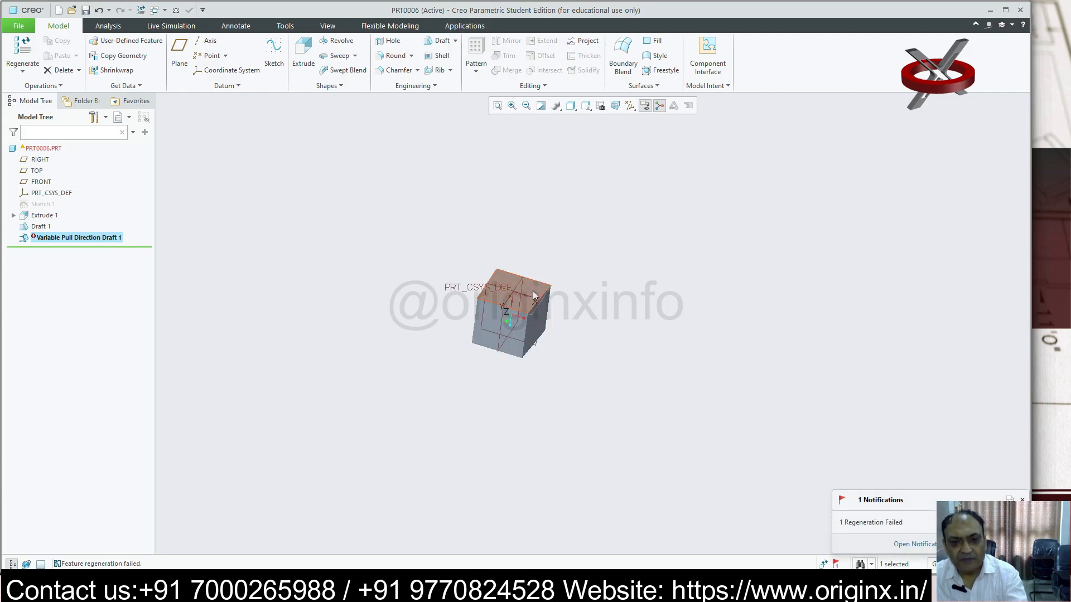
{"action": "left_click", "coordinate": [455, 41]}
{"action": "left_click", "coordinate": [458, 67]}
{"action": "scroll", "coordinate": [602, 286], "scroll_direction": "down", "scroll_amount": 4}
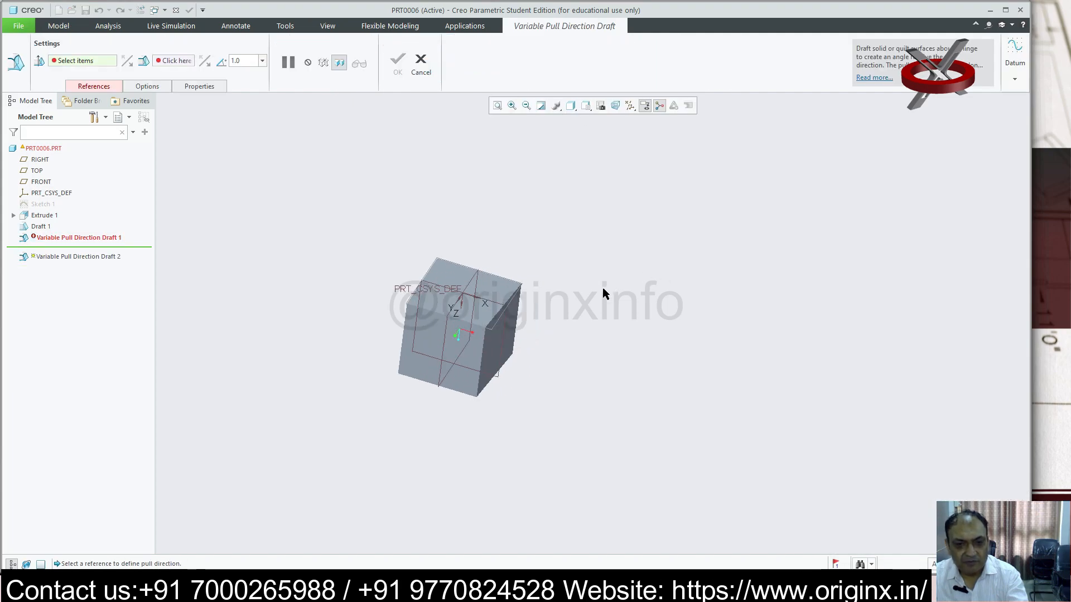
{"action": "left_click", "coordinate": [95, 87]}
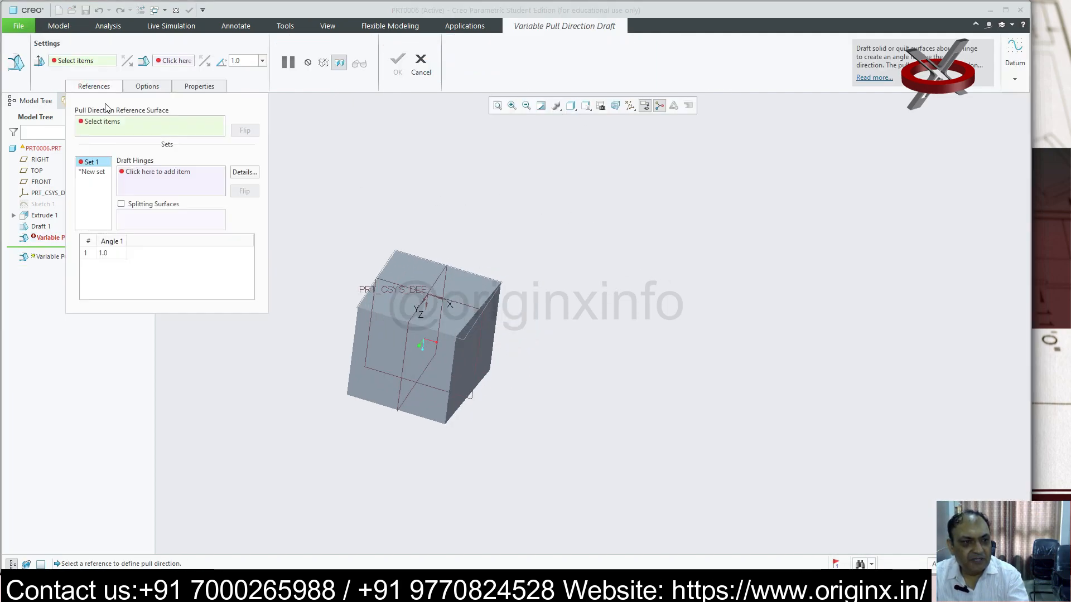
{"action": "left_click", "coordinate": [461, 283]}
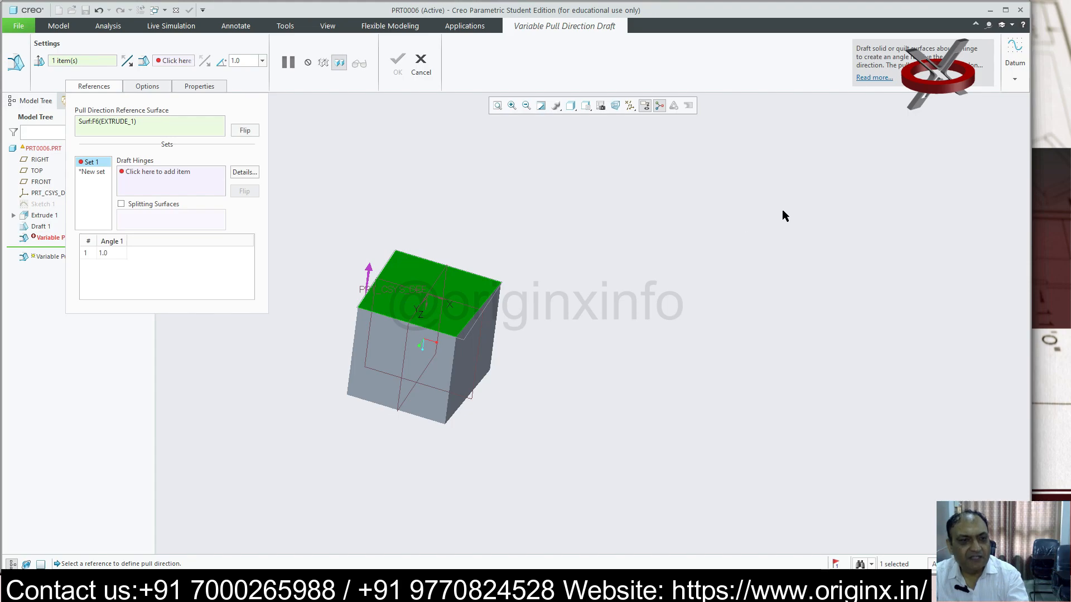
- Define three edges of the cube's upper face, front, right and left, as draft hinges for Set 1
{"action": "left_click", "coordinate": [161, 173]}
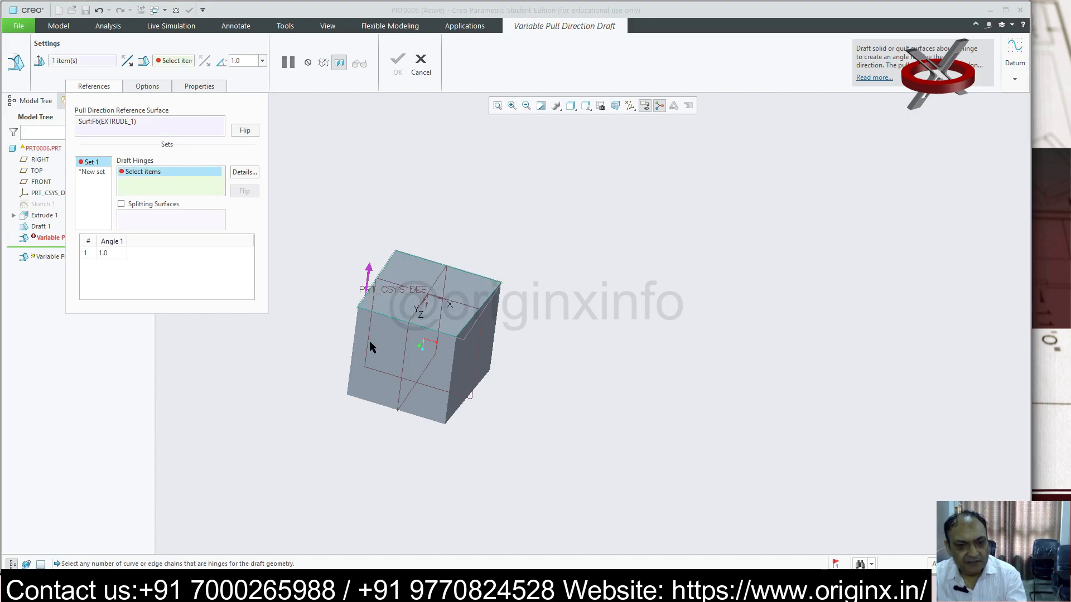
{"action": "left_click", "coordinate": [379, 313]}
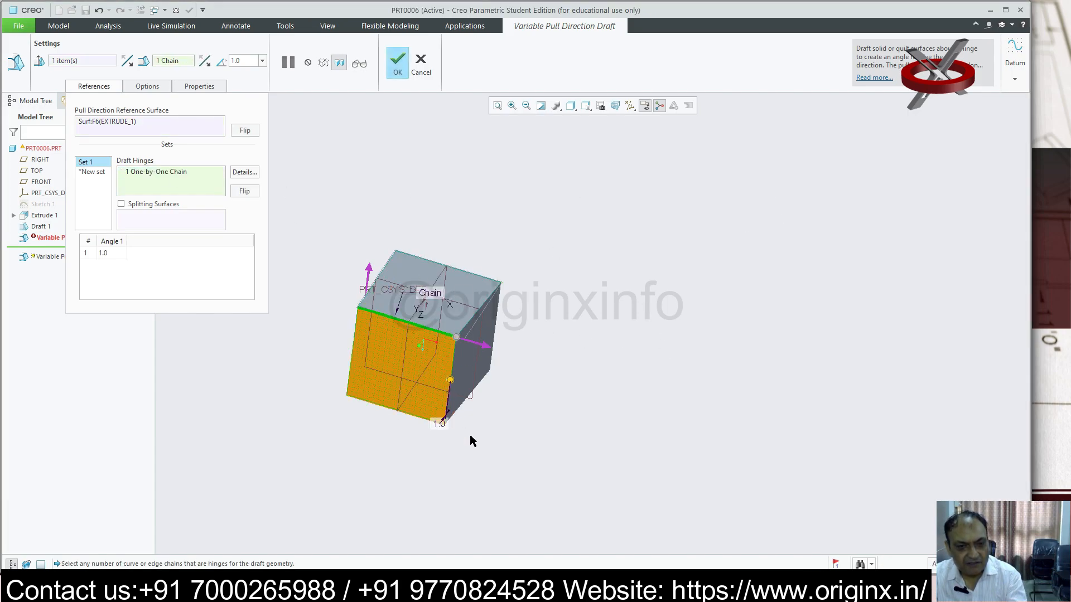
{"action": "left_click", "coordinate": [477, 313], "text": "ctrl"}
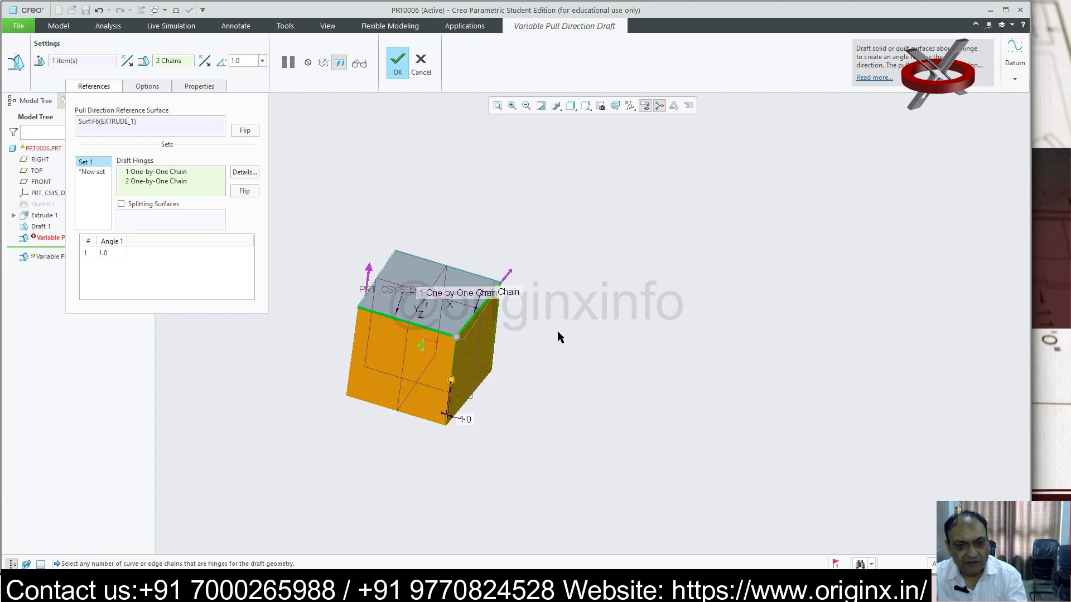
{"action": "mouse_move", "coordinate": [362, 443]}
{"action": "middle_mouse_down"}
{"action": "mouse_move", "coordinate": [420, 454]}
{"action": "mouse_move", "coordinate": [377, 454]}
{"action": "middle_mouse_up"}
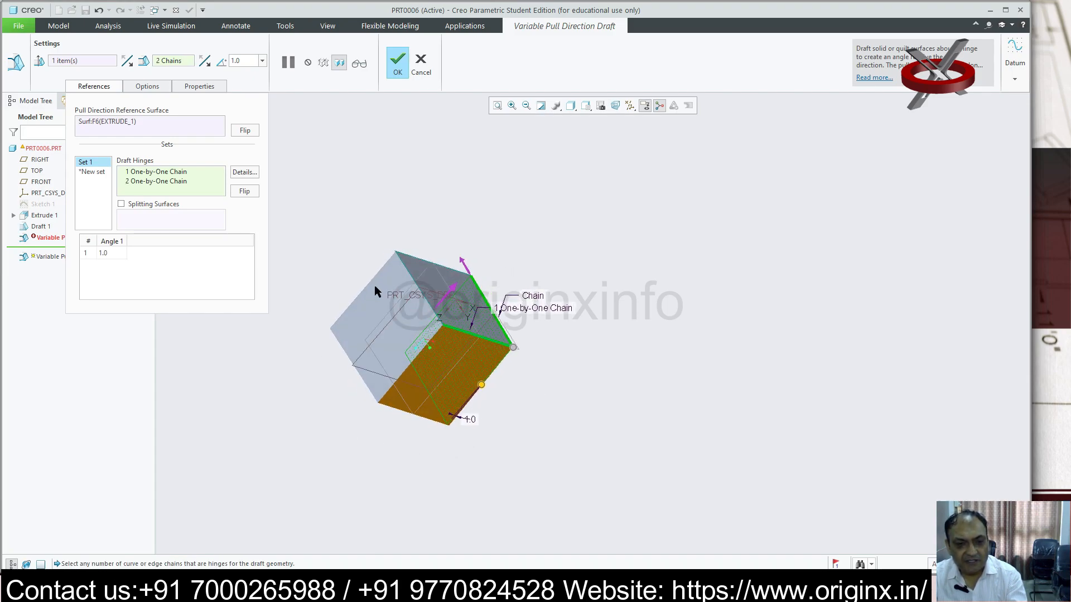
{"action": "left_click", "coordinate": [413, 284], "text": "ctrl"}
{"action": "middle_click_drag", "start_coordinate": [413, 284], "coordinate": [635, 341]}
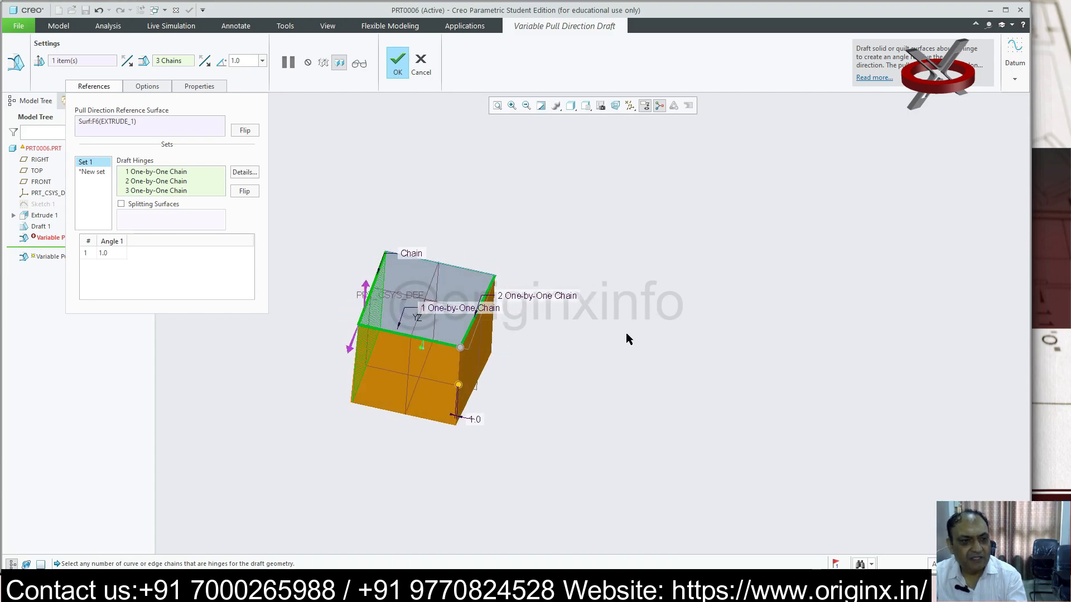
- Set the draft angle of the three hinge chains to 15 degrees and inspect the preview
{"action": "left_click", "coordinate": [111, 254]}
{"action": "type", "text": "15"}
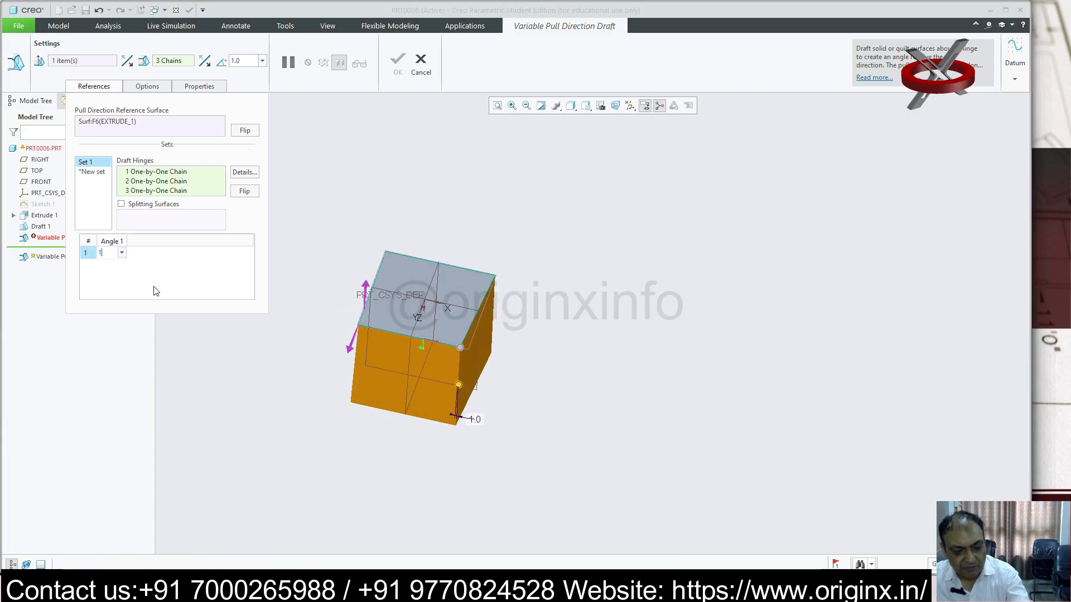
{"action": "key", "text": "Return"}
{"action": "middle_click_drag", "start_coordinate": [620, 428], "coordinate": [643, 430]}
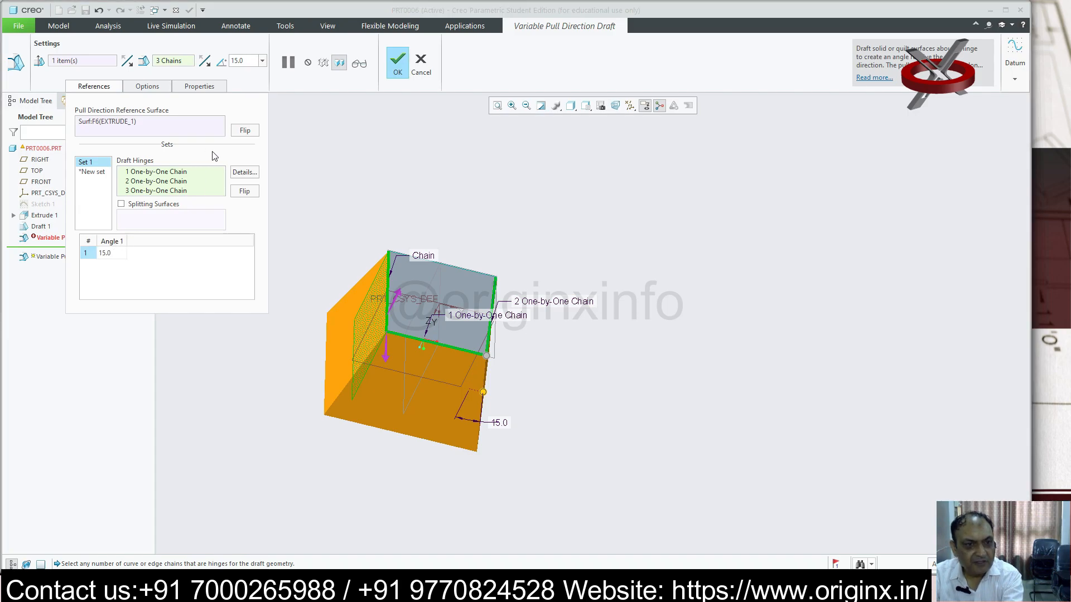
- Look at the draft's attachment options and set the draft angle of Set 1 to 10 degrees
{"action": "left_click", "coordinate": [154, 87]}
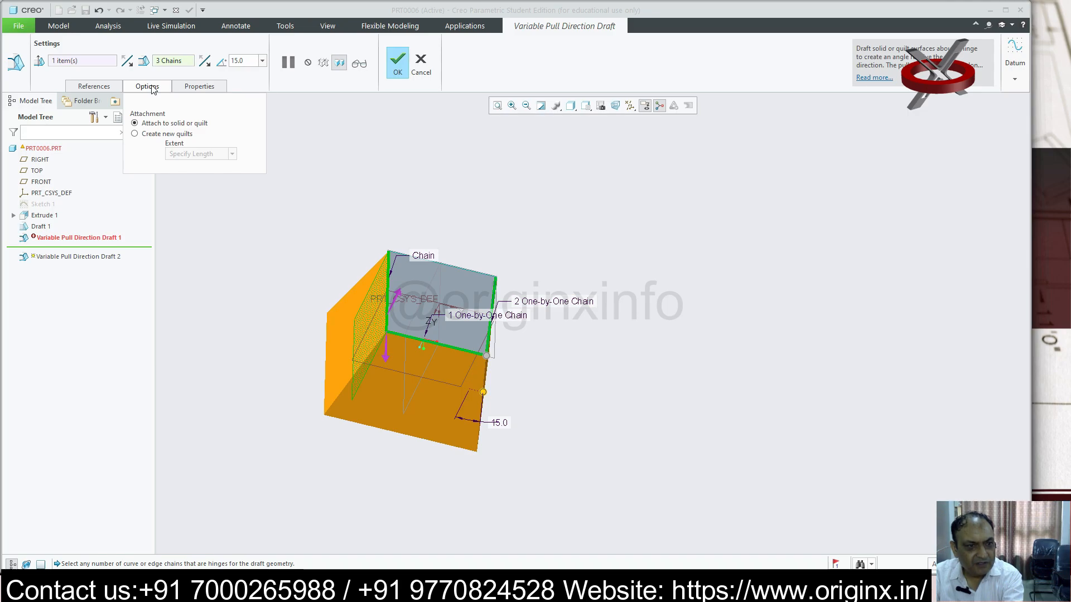
{"action": "left_click", "coordinate": [97, 87]}
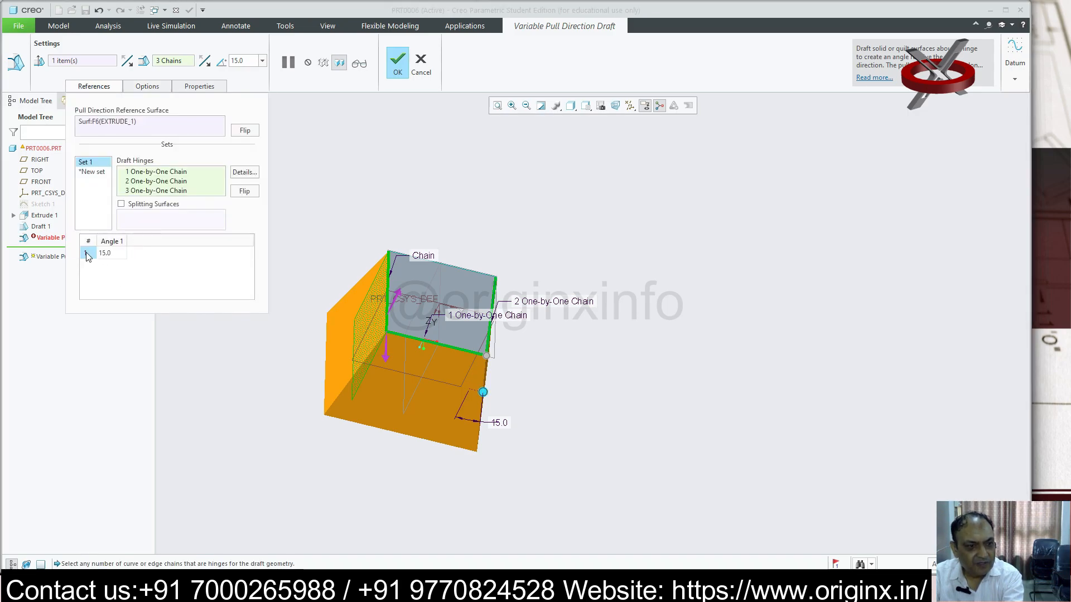
{"action": "double_click", "coordinate": [105, 253]}
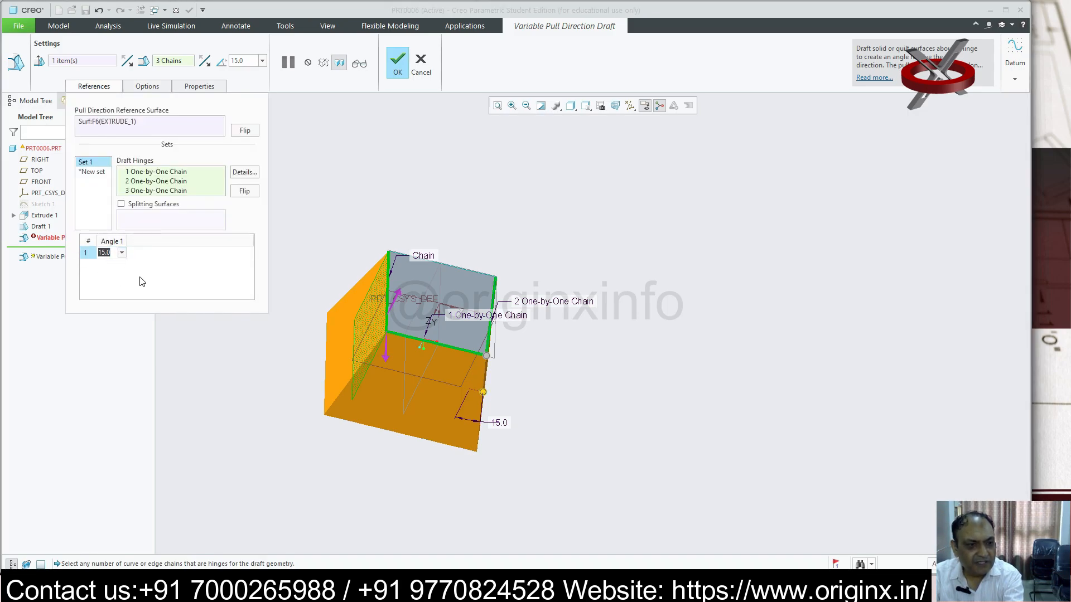
{"action": "type", "text": "10"}
{"action": "key", "text": "Return"}
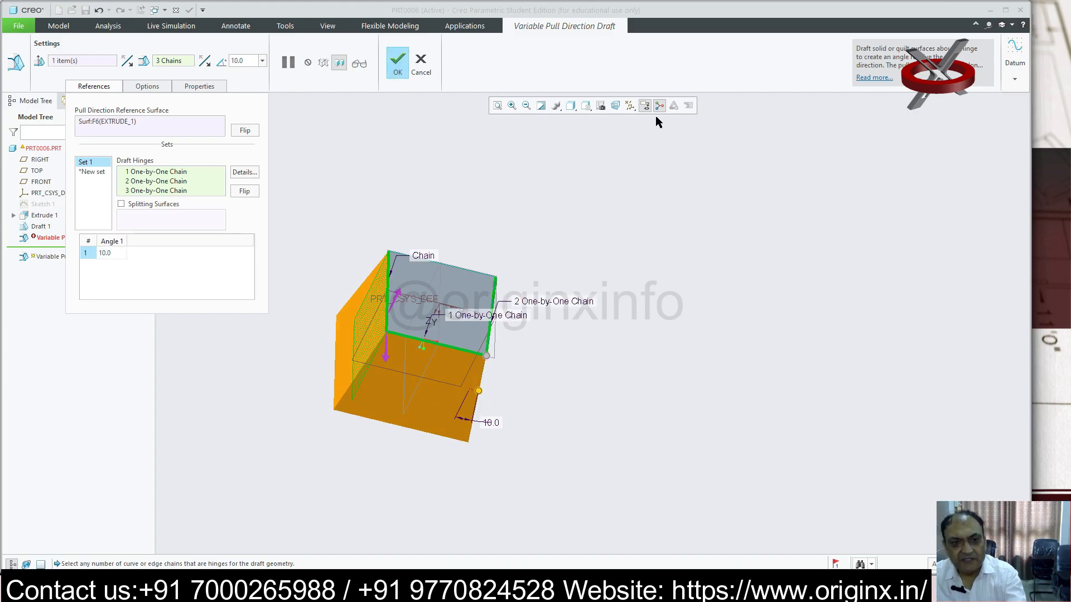
- Try draft angles of 89 and 45 degrees for Set 1 and inspect the model preview
{"action": "middle_click_drag", "start_coordinate": [545, 370], "coordinate": [521, 357]}
{"action": "double_click", "coordinate": [104, 253]}
{"action": "type", "text": "89"}
{"action": "key", "text": "Return"}
{"action": "middle_click_drag", "start_coordinate": [600, 387], "coordinate": [617, 416]}
{"action": "double_click", "coordinate": [111, 255]}
{"action": "type", "text": "4"}
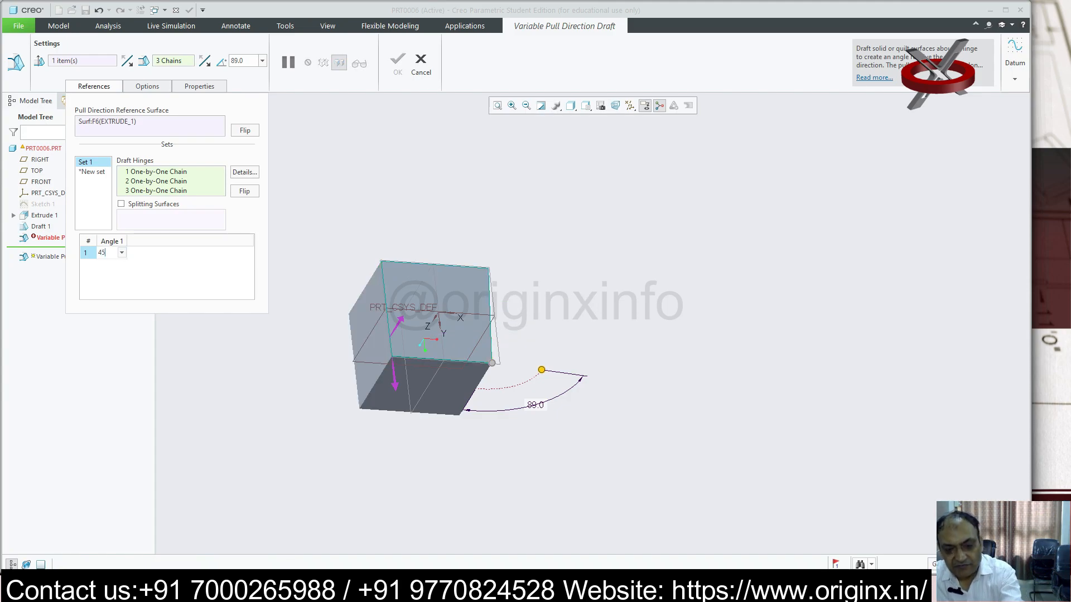
{"action": "type", "text": "5"}
{"action": "key", "text": "Return"}
- Set the draft angle of Set 1 to 30 degrees and accept the Variable Pull Direction Draft
{"action": "double_click", "coordinate": [114, 254]}
{"action": "type", "text": "30"}
{"action": "key", "text": "Return"}
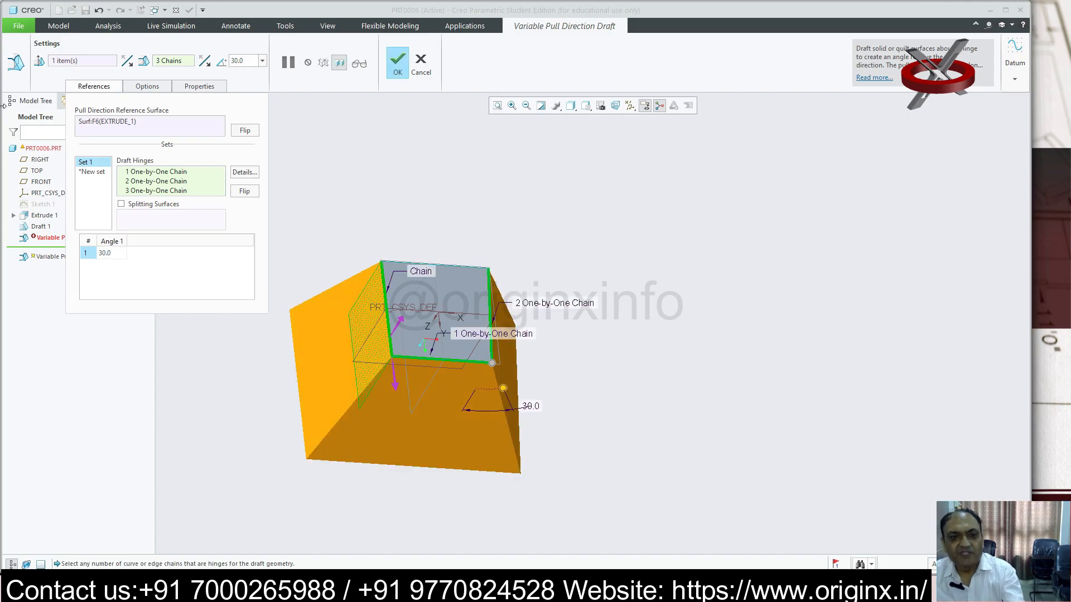
{"action": "left_click", "coordinate": [396, 62]}
{"action": "middle_click_drag", "start_coordinate": [580, 226], "coordinate": [519, 218]}
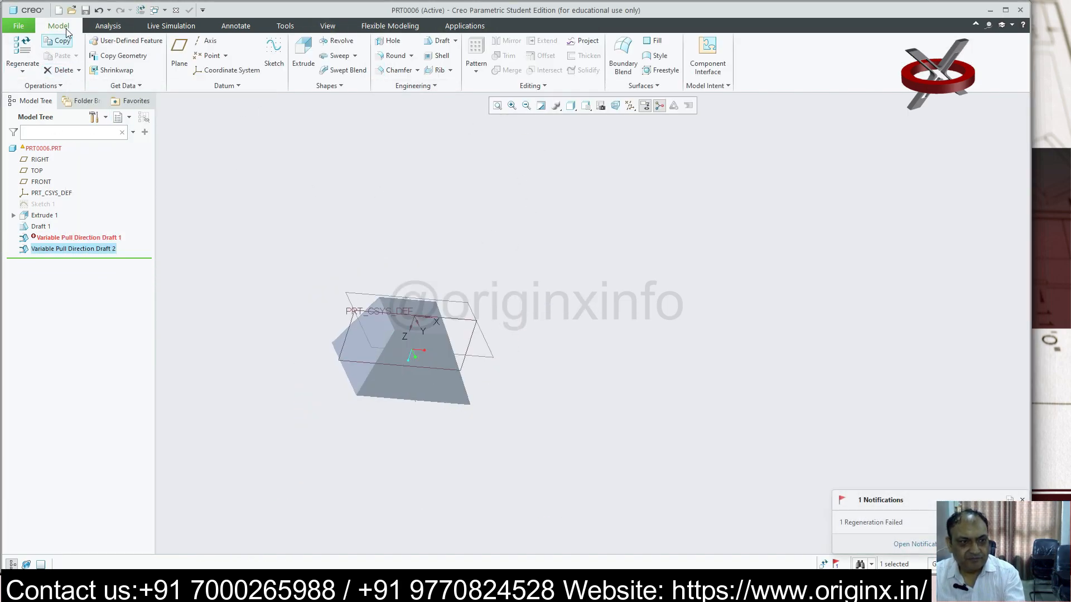
- Save a copy of the drafted part as 24, ignoring the reported conflicts
{"action": "left_click", "coordinate": [19, 26]}
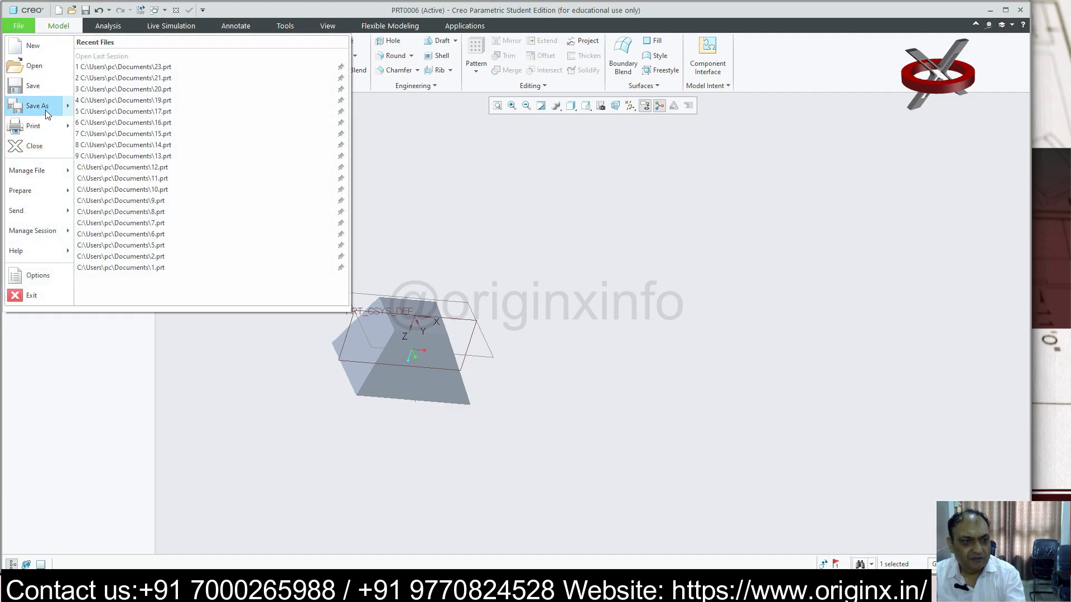
{"action": "mouse_move", "coordinate": [39, 105]}
{"action": "left_click", "coordinate": [141, 65]}
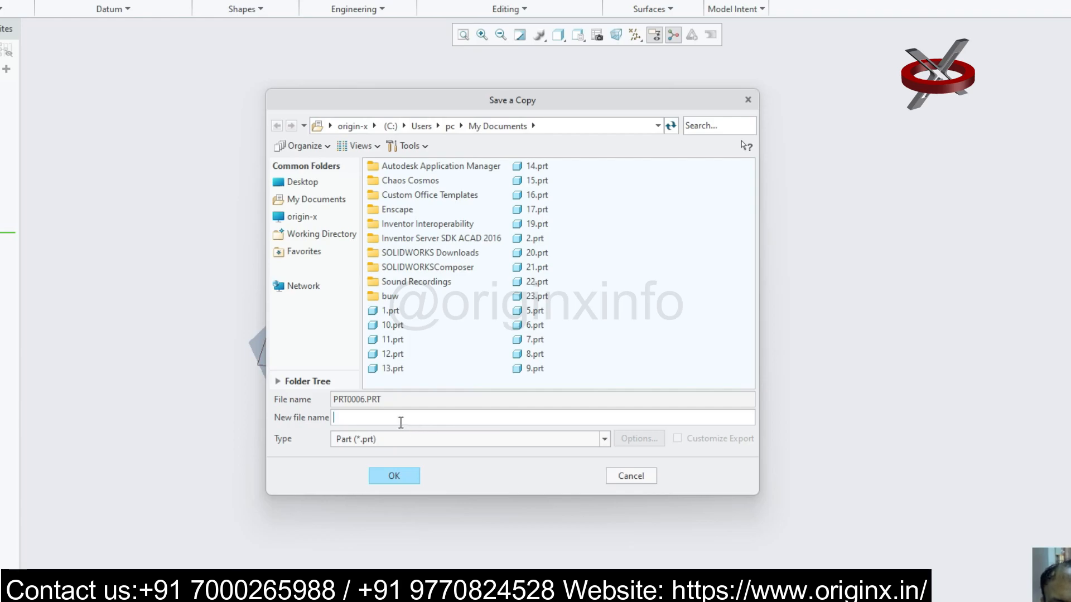
{"action": "type", "text": "24"}
{"action": "key", "text": "Return"}
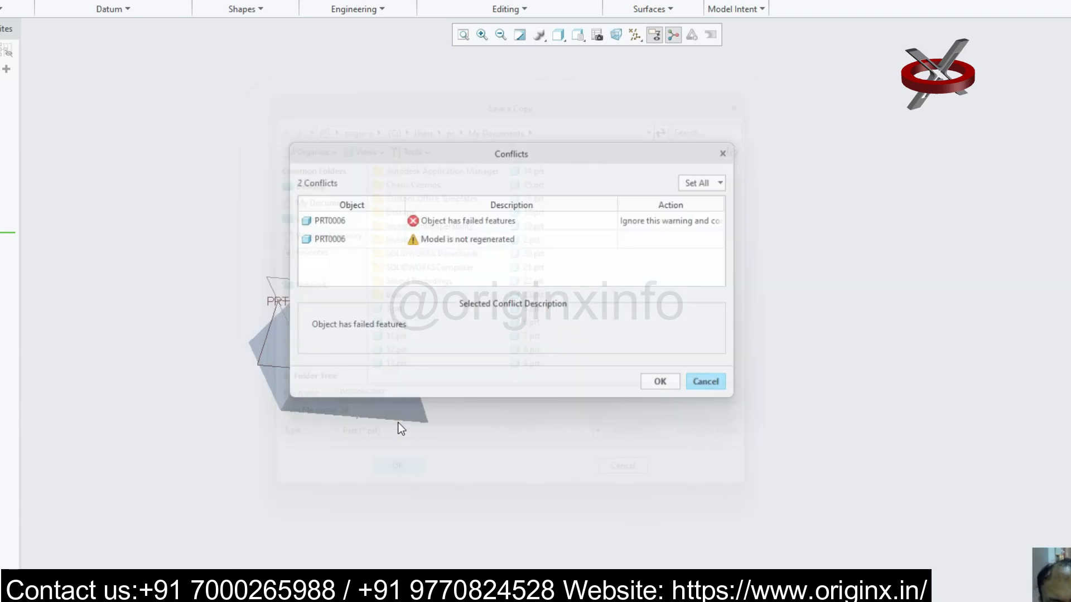
{"action": "left_click", "coordinate": [671, 390]}
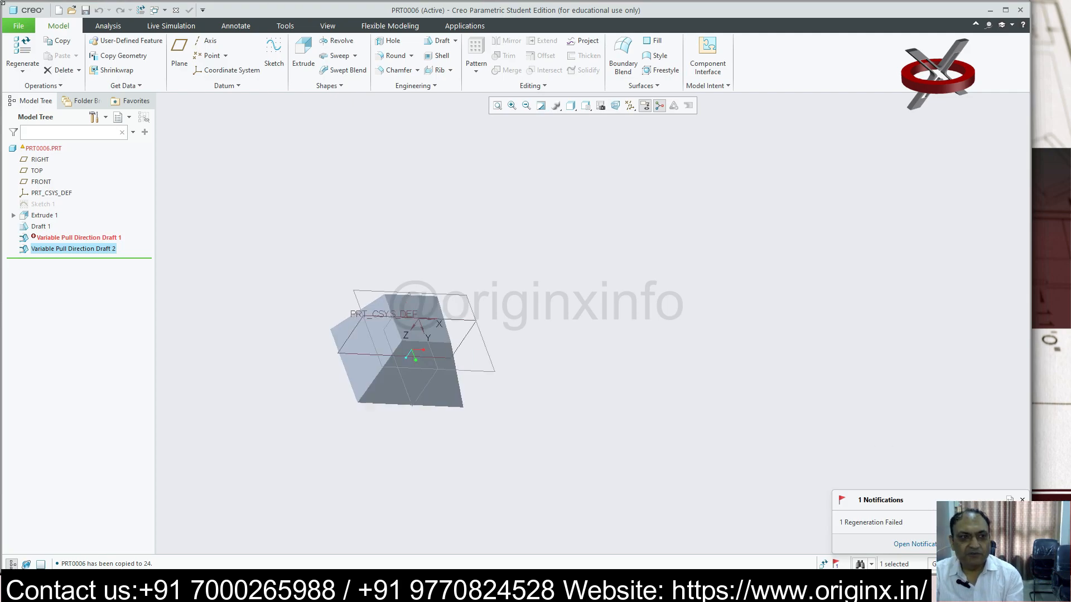
- Close the PRT0006 and PRT0005 part windows and create a new solid part, prt0007, with the default template
{"action": "left_click", "coordinate": [1020, 9]}
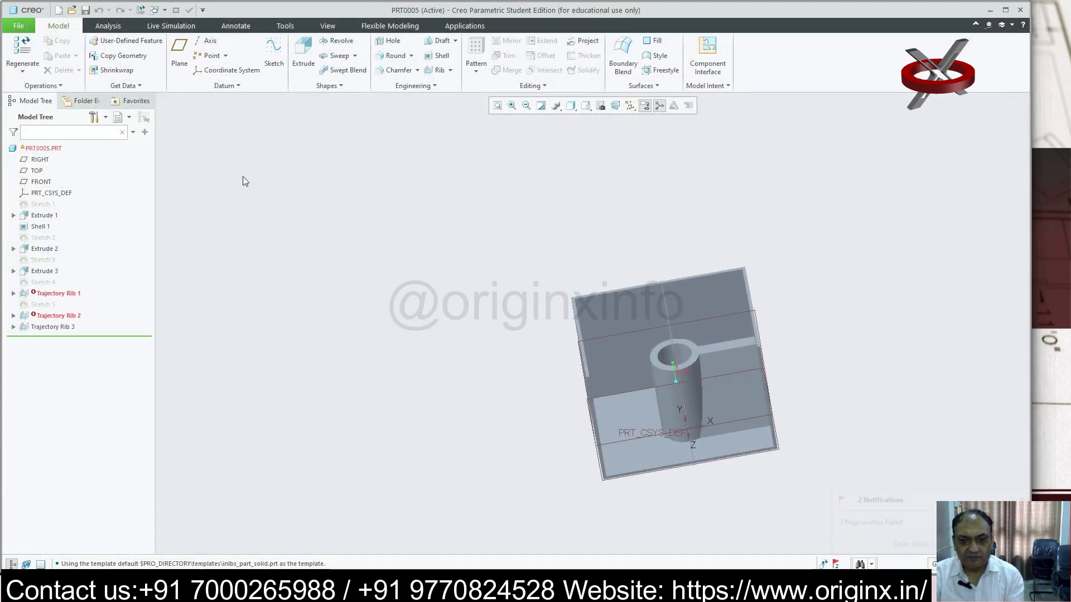
{"action": "left_click", "coordinate": [1020, 10]}
{"action": "left_click", "coordinate": [19, 26]}
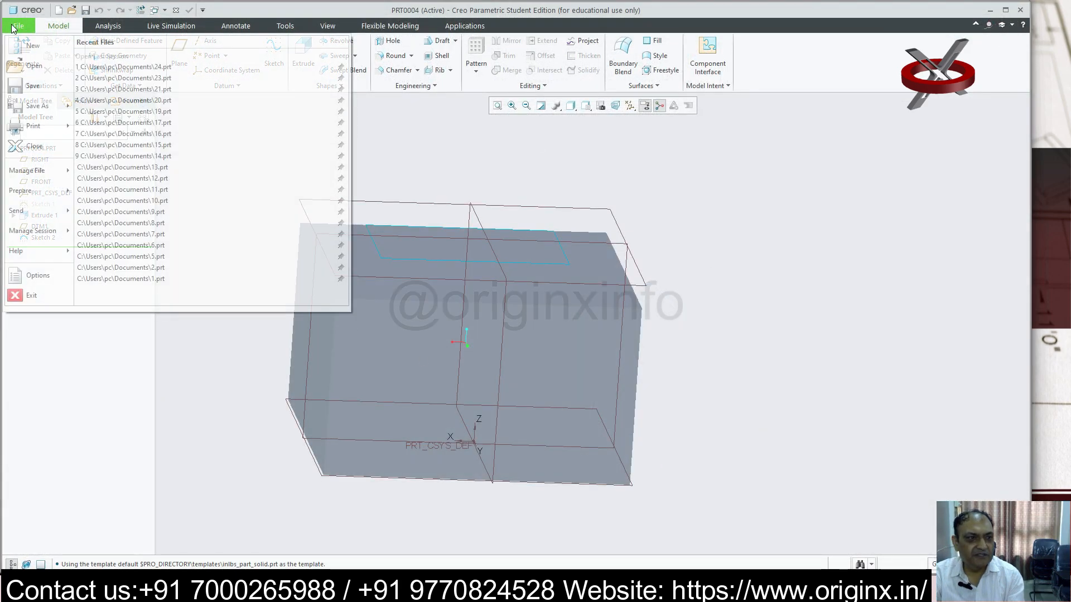
{"action": "left_click", "coordinate": [29, 46]}
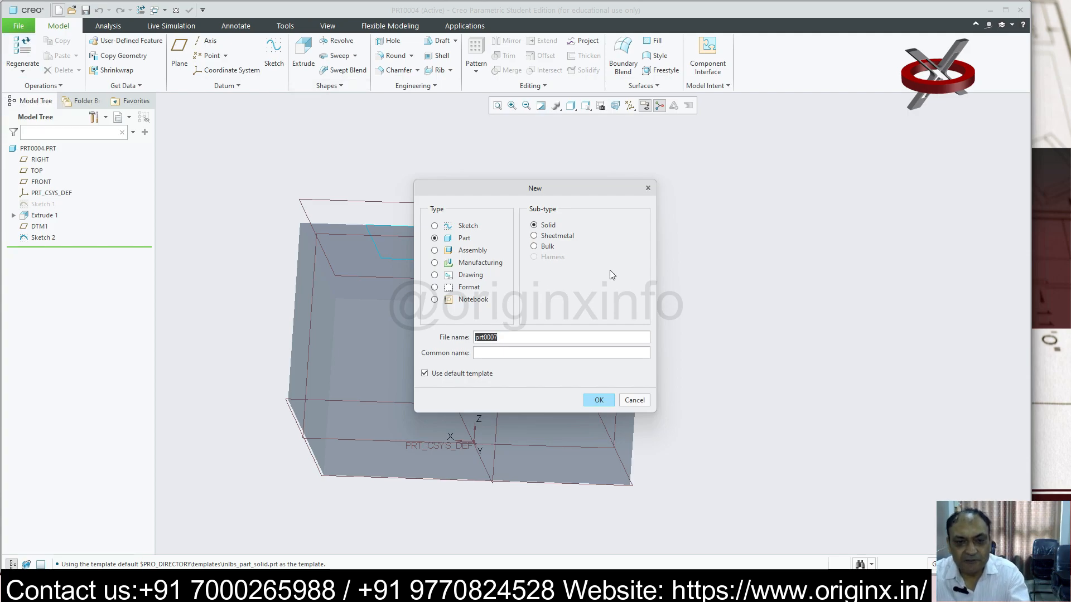
{"action": "left_click", "coordinate": [606, 406]}
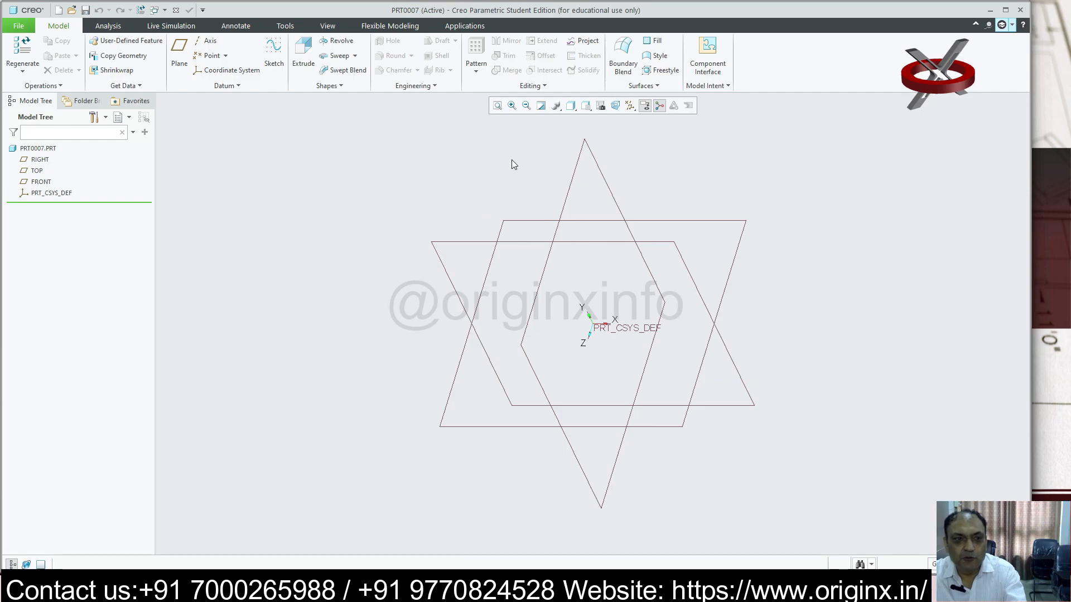
- Start a sketch on the FRONT plane with RIGHT as the orientation reference and view the sketch plane straight on
{"action": "left_click", "coordinate": [276, 48]}
{"action": "left_click", "coordinate": [40, 182]}
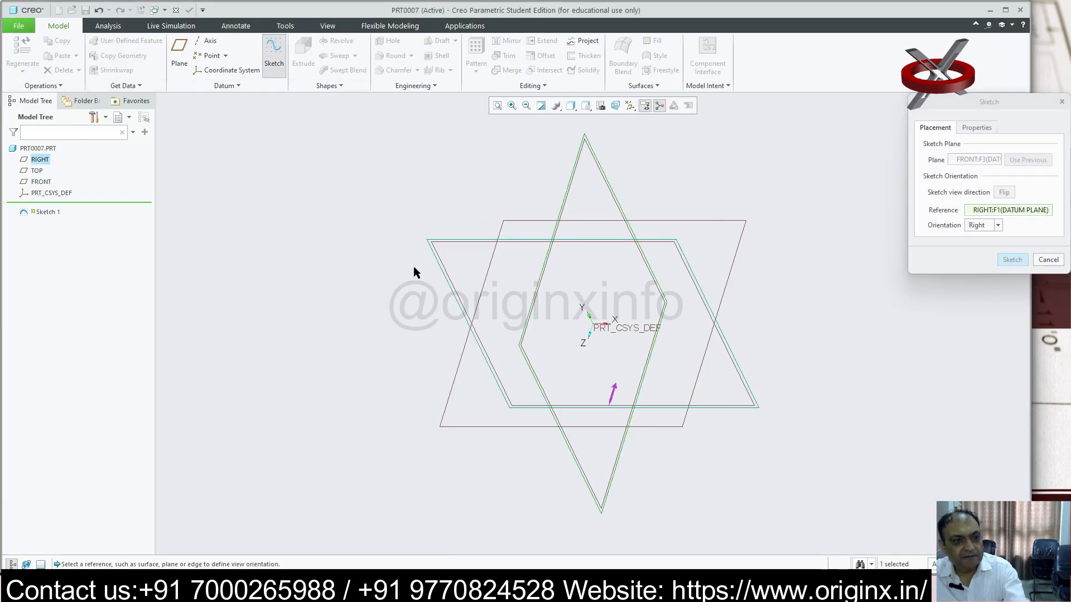
{"action": "left_click", "coordinate": [1013, 260]}
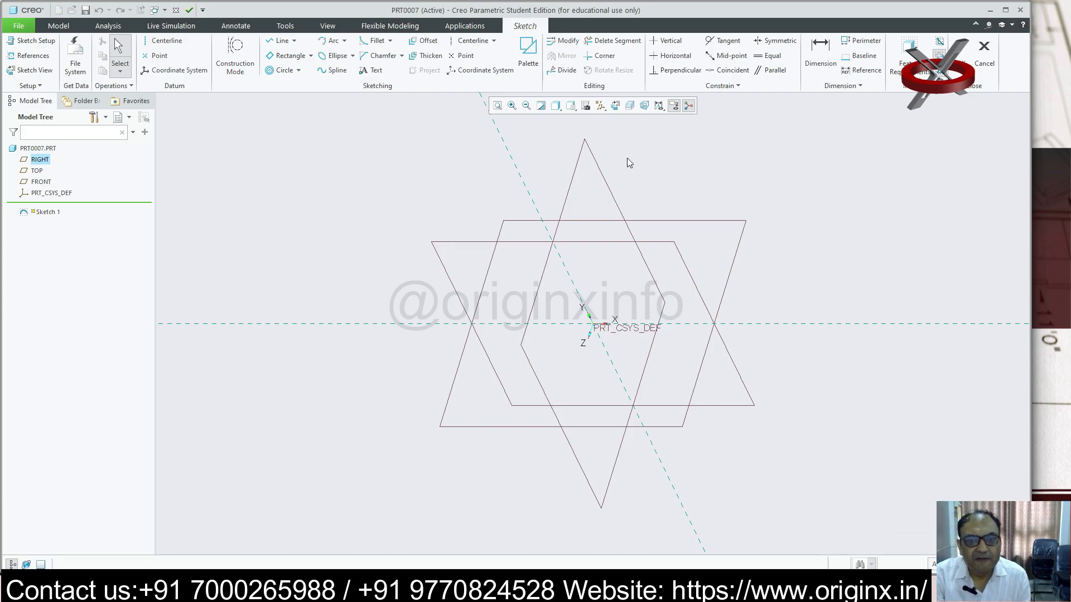
{"action": "left_click", "coordinate": [616, 106]}
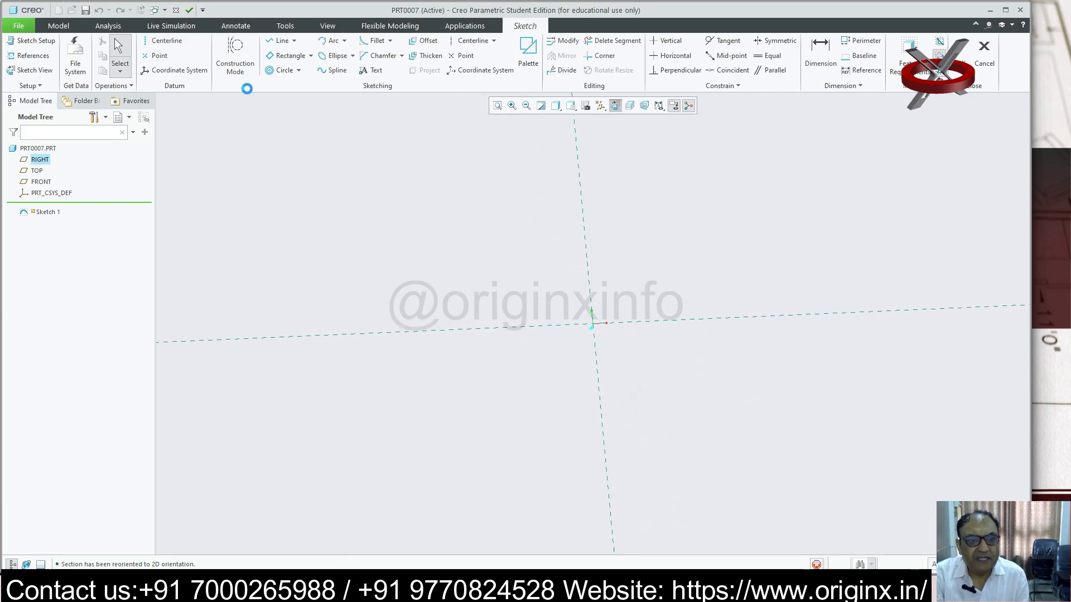
- Sketch a corner rectangle about 322 by 75 across the origin
{"action": "left_click", "coordinate": [310, 55]}
{"action": "left_click", "coordinate": [309, 69]}
{"action": "left_click", "coordinate": [484, 297]}
{"action": "middle_click", "coordinate": [898, 277]}
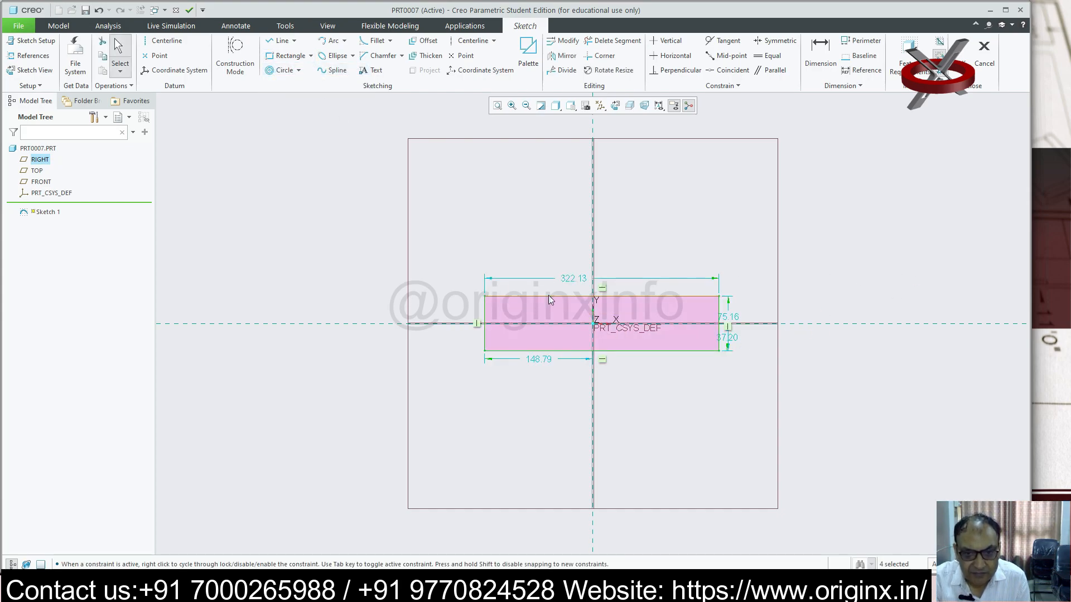
- Set the rectangle's width to 75 and the distance from its left edge to the vertical reference to 37.5
{"action": "double_click", "coordinate": [572, 279]}
{"action": "type", "text": "75"}
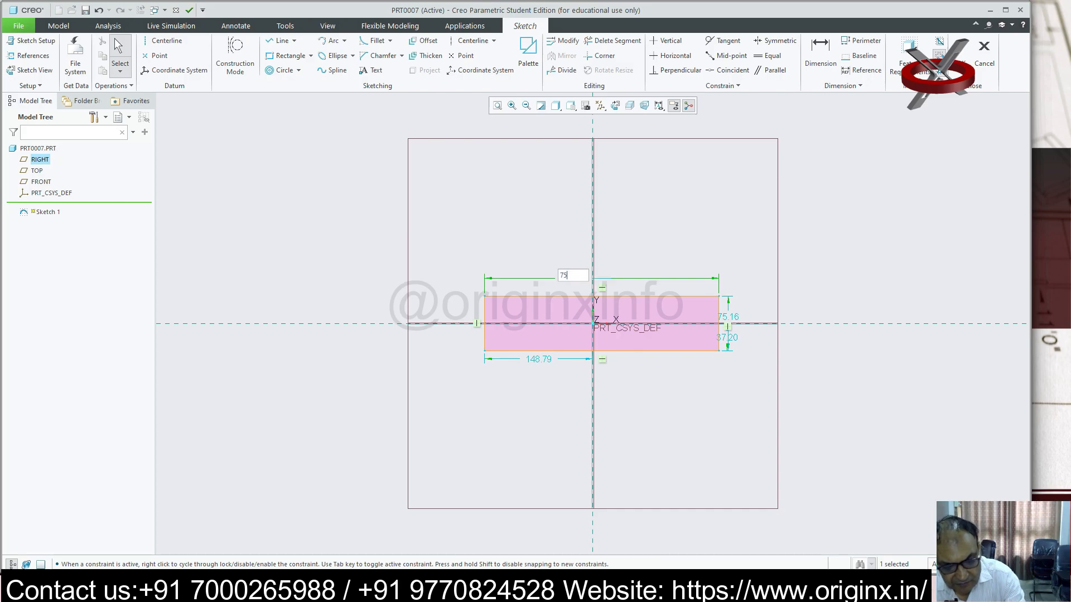
{"action": "key", "text": "Return"}
{"action": "double_click", "coordinate": [541, 360]}
{"action": "type", "text": "37.5"}
{"action": "key", "text": "Return"}
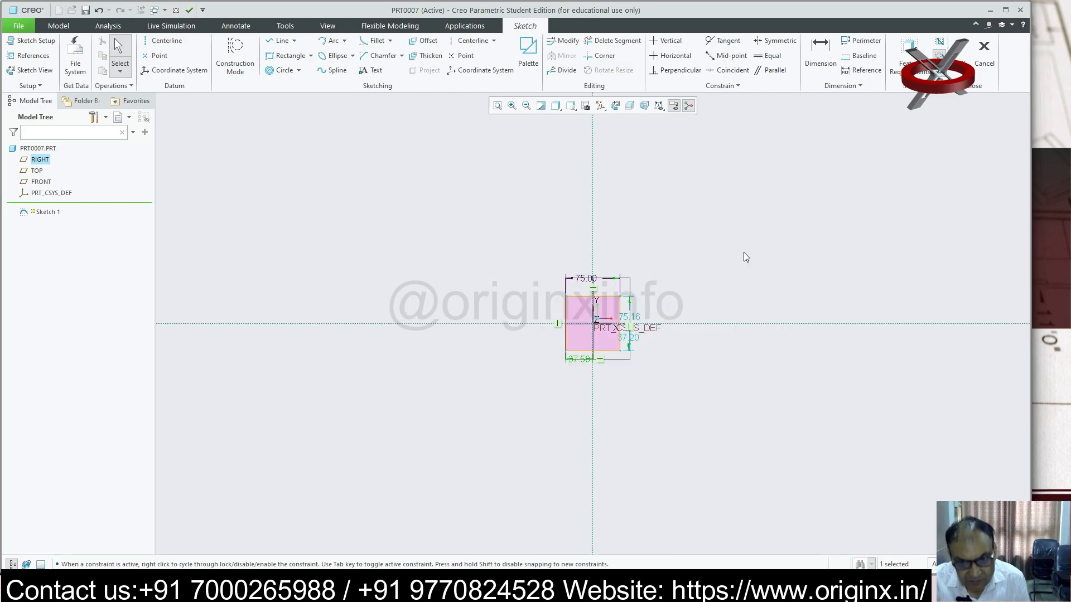
- Set the rectangle's height to 9 and the distance from its lower edge to the horizontal reference to 4.5
{"action": "double_click", "coordinate": [630, 317]}
{"action": "type", "text": "9.10"}
{"action": "key", "text": "Return"}
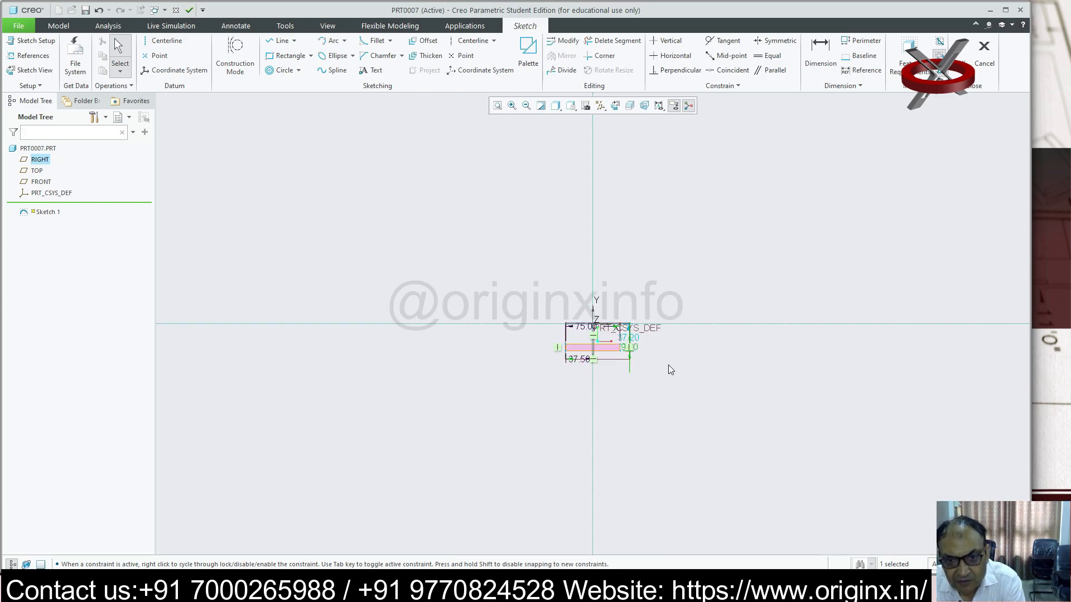
{"action": "double_click", "coordinate": [617, 289]}
{"action": "type", "text": "4.5"}
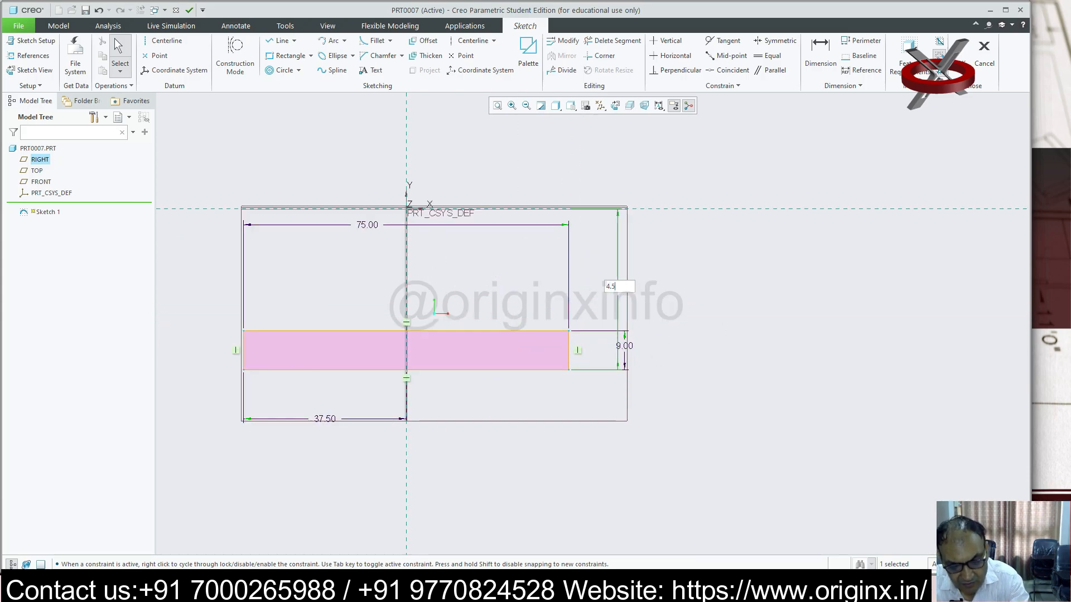
{"action": "key", "text": "Return"}
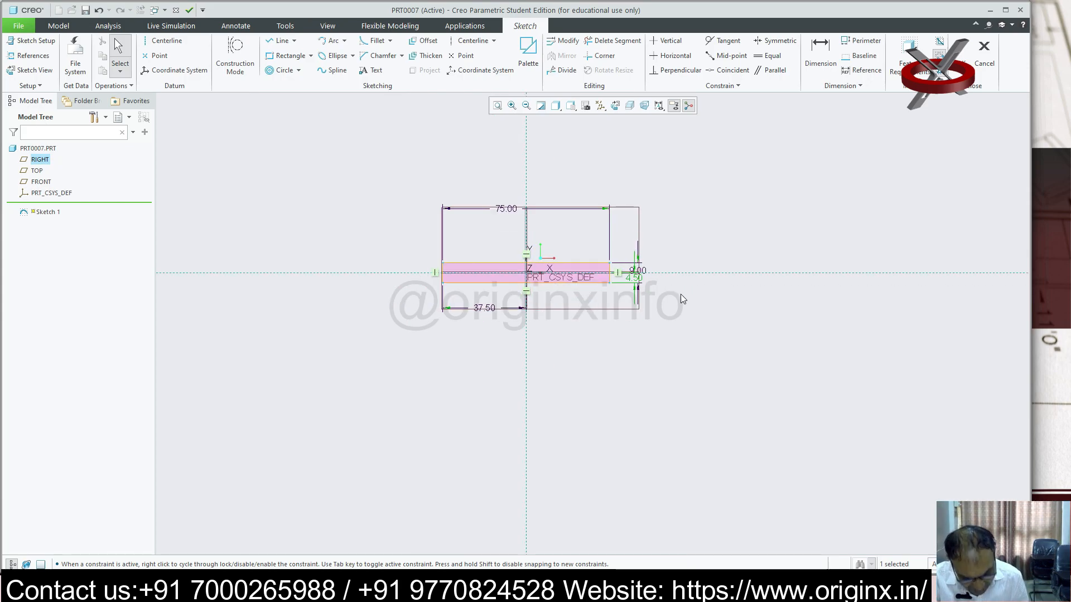
- Sketch two concentric circles, about 29 and 14 in diameter, on the vertical reference above the rectangle
{"action": "left_click", "coordinate": [298, 70]}
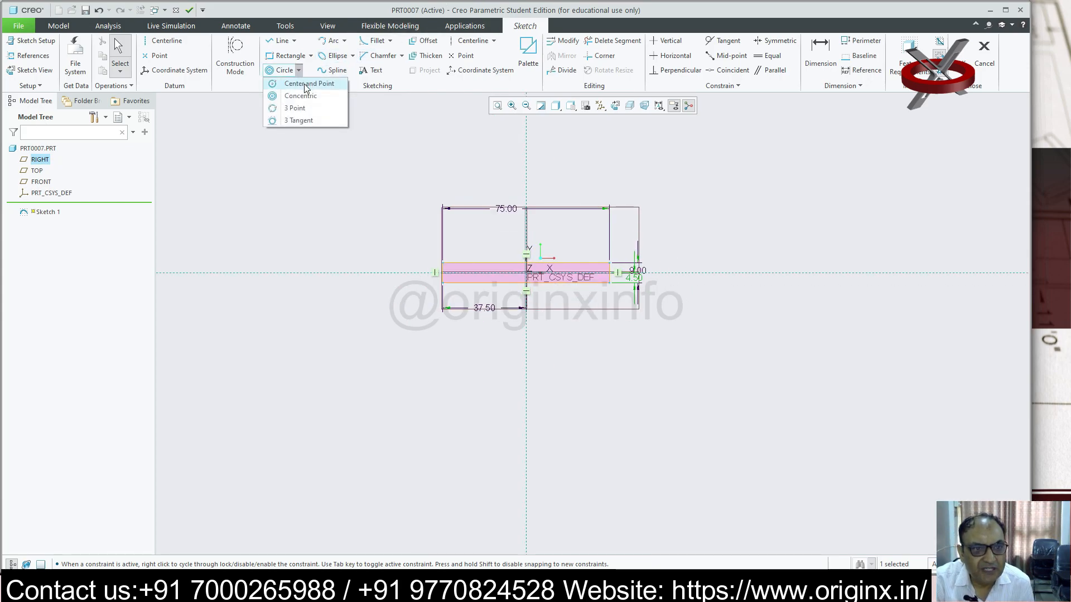
{"action": "left_click", "coordinate": [304, 96]}
{"action": "left_click", "coordinate": [299, 70]}
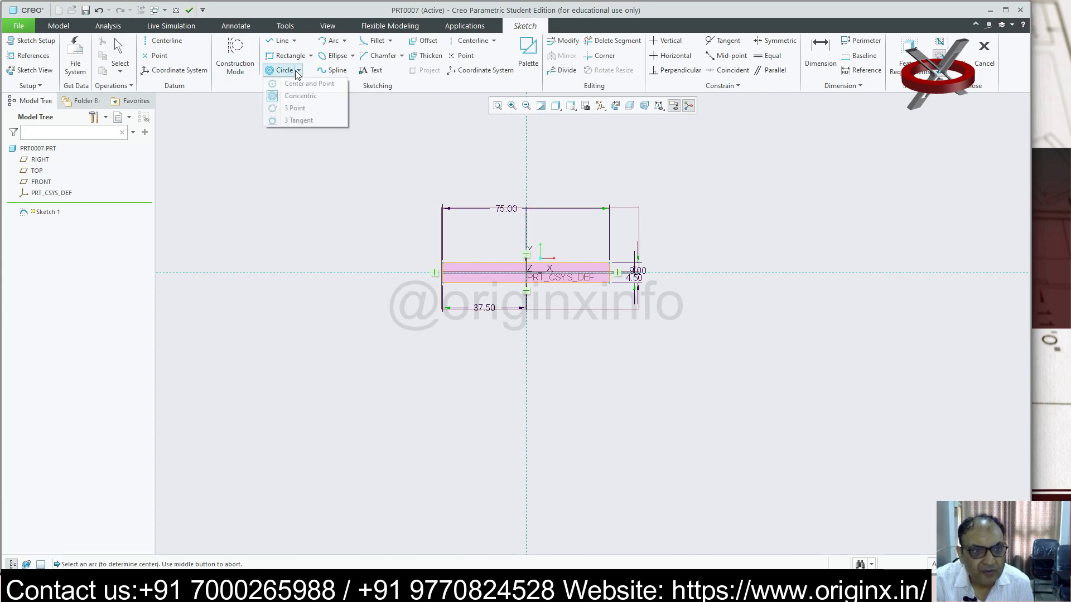
{"action": "left_click", "coordinate": [303, 83]}
{"action": "left_click", "coordinate": [527, 212]}
{"action": "left_click", "coordinate": [497, 227]}
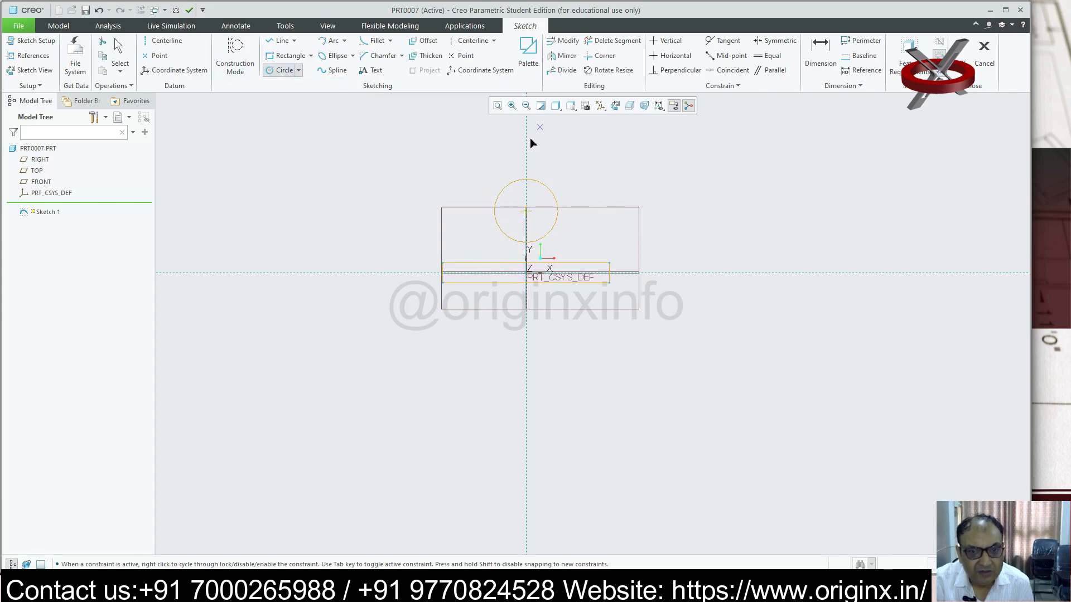
{"action": "left_click", "coordinate": [526, 211]}
{"action": "left_click", "coordinate": [519, 229]}
{"action": "middle_click", "coordinate": [705, 196]}
{"action": "scroll", "coordinate": [715, 196], "scroll_direction": "up", "scroll_amount": 2}
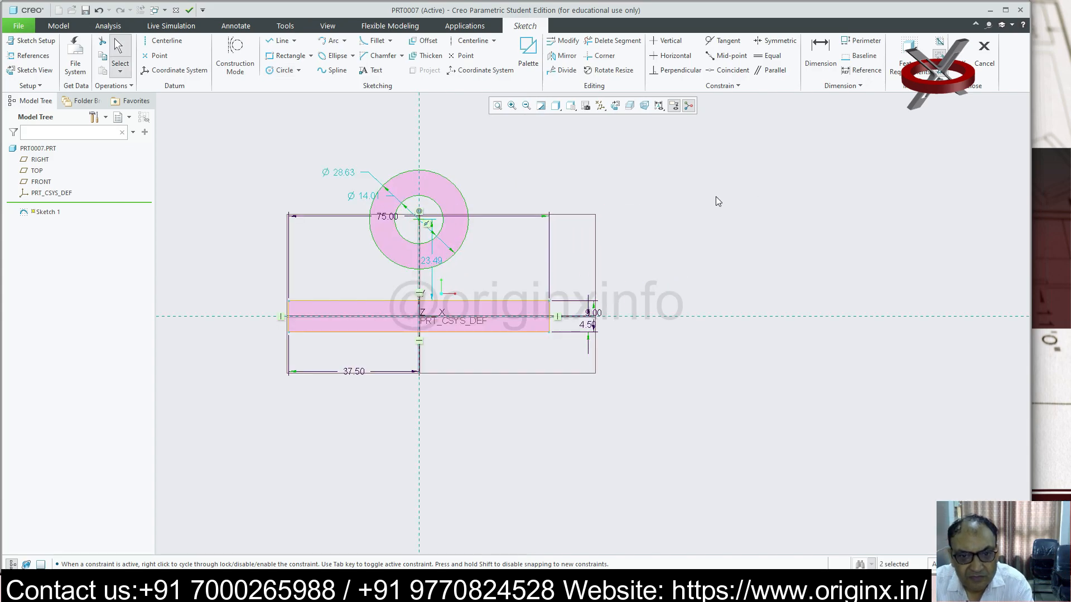
- Set the circles' centre 40 above the rectangle's upper edge and the larger circle's diameter to 30
{"action": "type", "text": "40"}
{"action": "key", "text": "Return"}
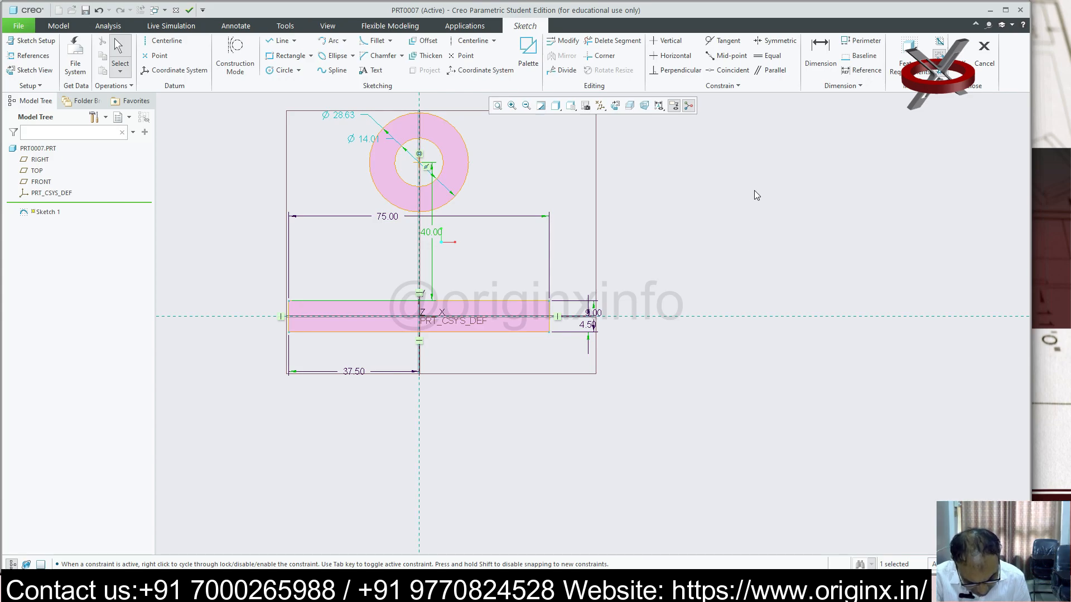
{"action": "double_click", "coordinate": [349, 117]}
{"action": "type", "text": "30"}
{"action": "key", "text": "Return"}
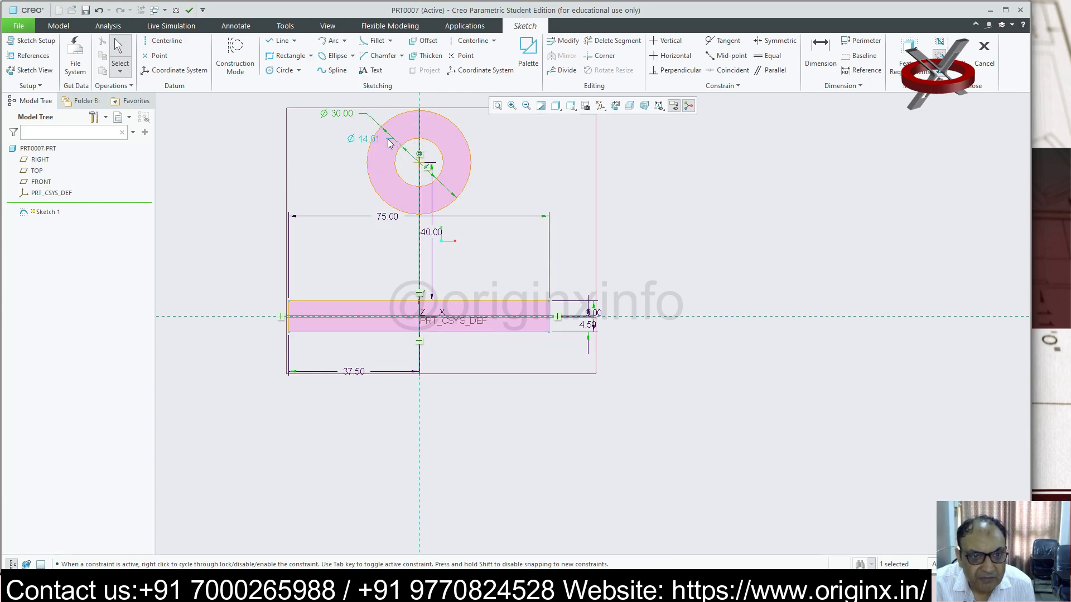
- Set the smaller circle's diameter to 46
{"action": "double_click", "coordinate": [366, 140]}
{"action": "type", "text": "46"}
{"action": "key", "text": "Return"}
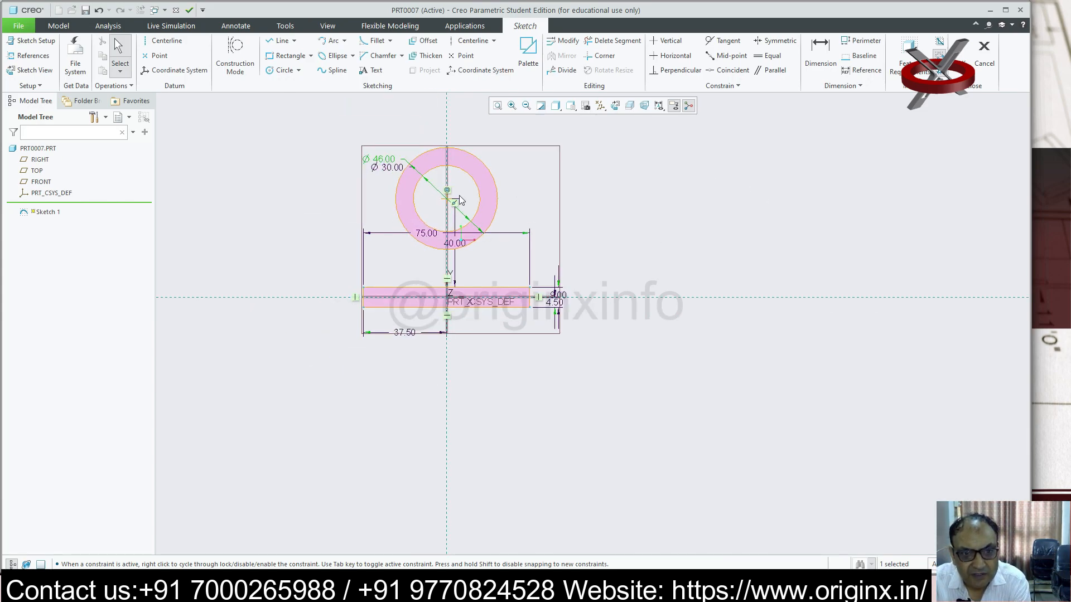
- Change the diameter of the 46 circle to 30 and clear the selection
{"action": "scroll", "coordinate": [461, 201], "scroll_direction": "down", "scroll_amount": 2}
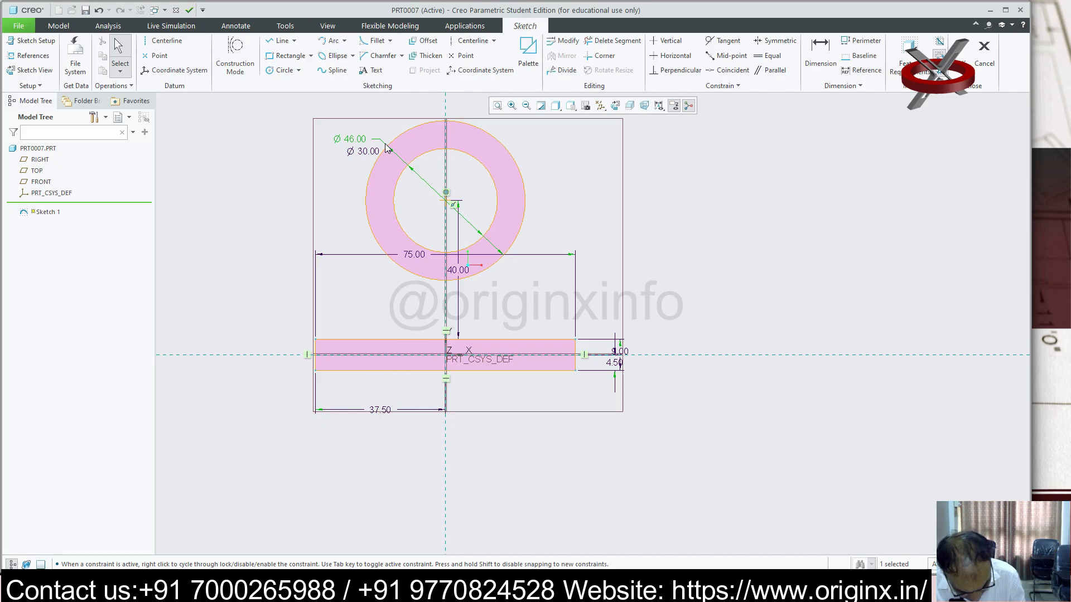
{"action": "left_click", "coordinate": [358, 143]}
{"action": "double_click", "coordinate": [359, 143]}
{"action": "type", "text": "30"}
{"action": "key", "text": "Return"}
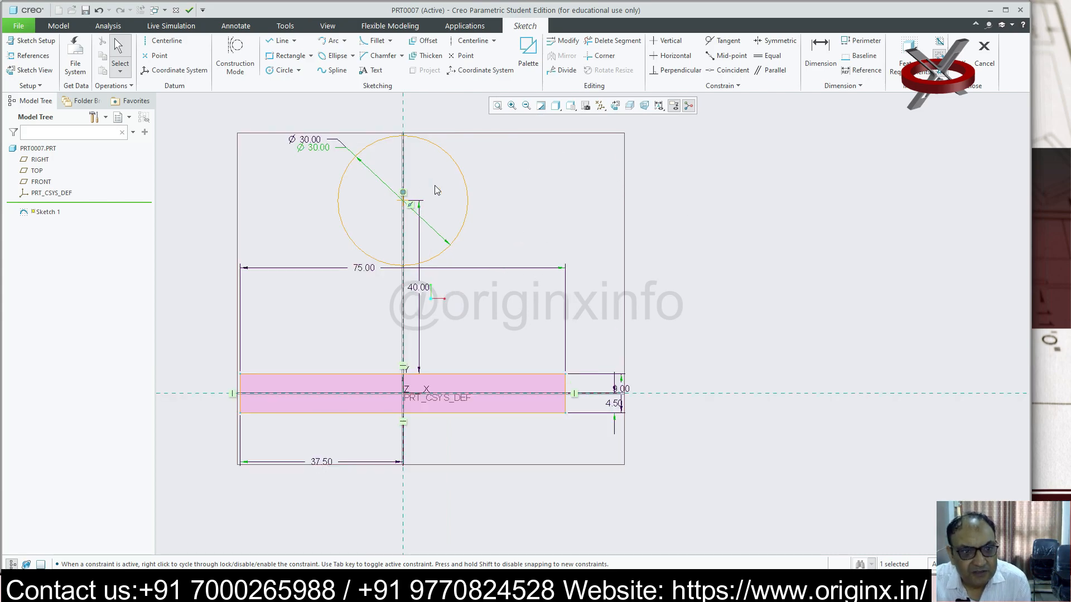
{"action": "left_click", "coordinate": [696, 190]}
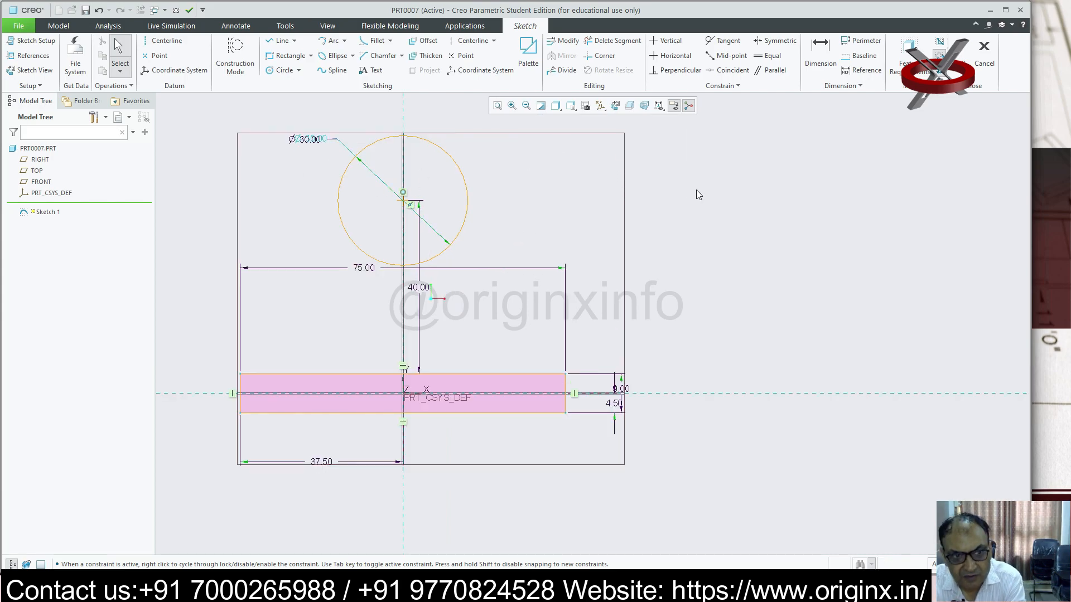
{"action": "left_click", "coordinate": [298, 70]}
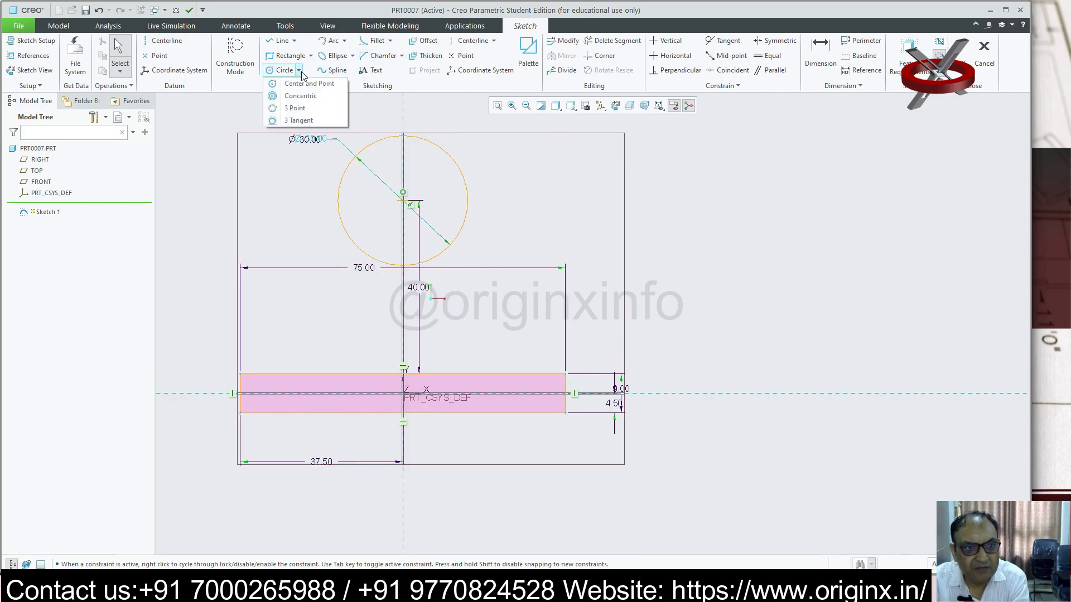
{"action": "left_click", "coordinate": [314, 96]}
{"action": "left_click", "coordinate": [466, 186]}
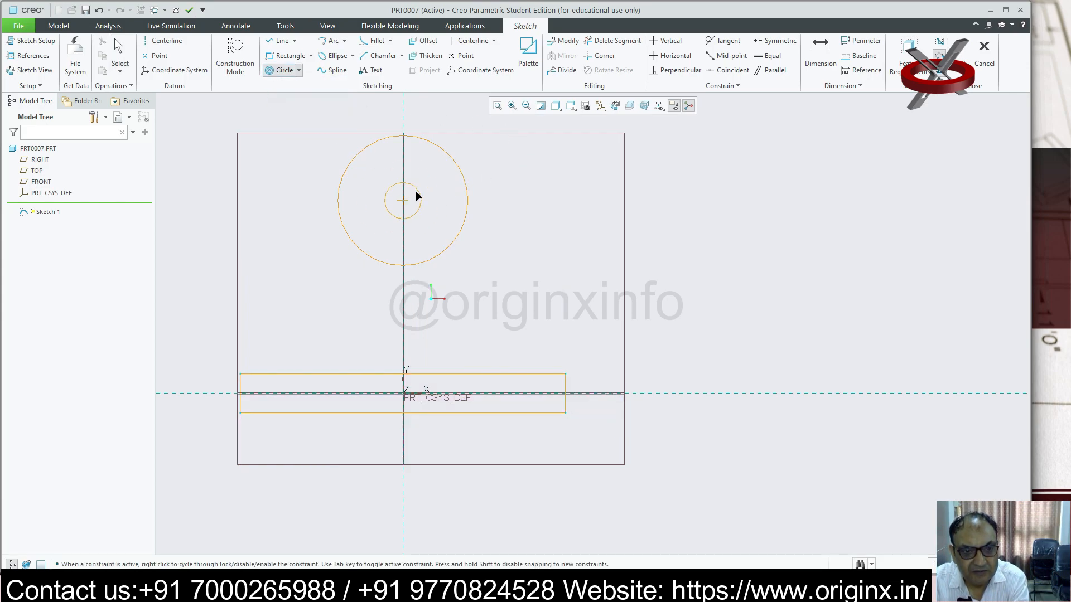
{"action": "left_click", "coordinate": [439, 208]}
{"action": "middle_click", "coordinate": [271, 120]}
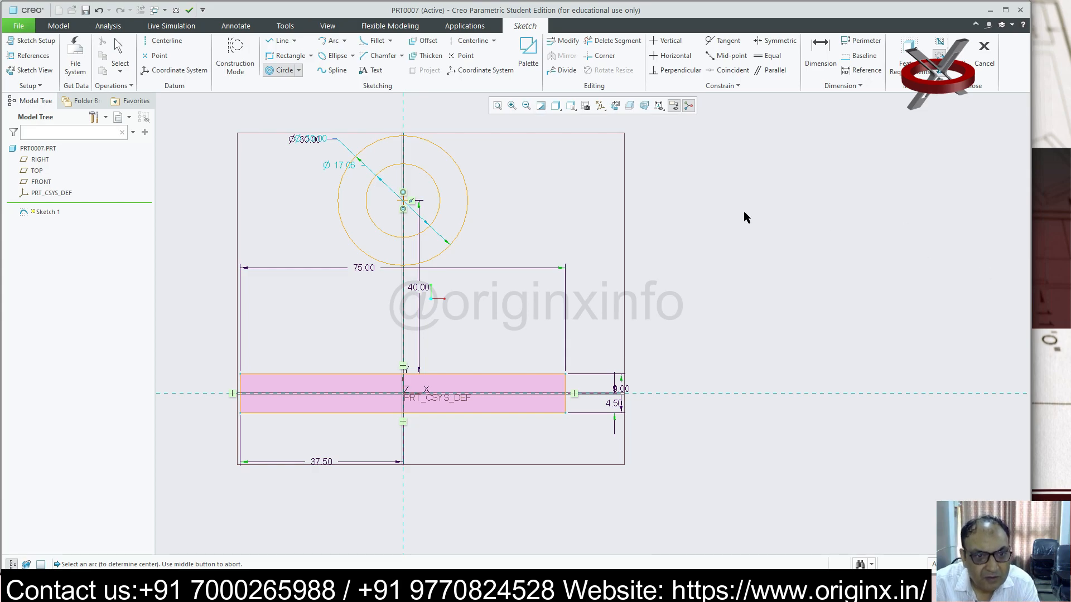
{"action": "left_click", "coordinate": [349, 163]}
{"action": "middle_click", "coordinate": [507, 213]}
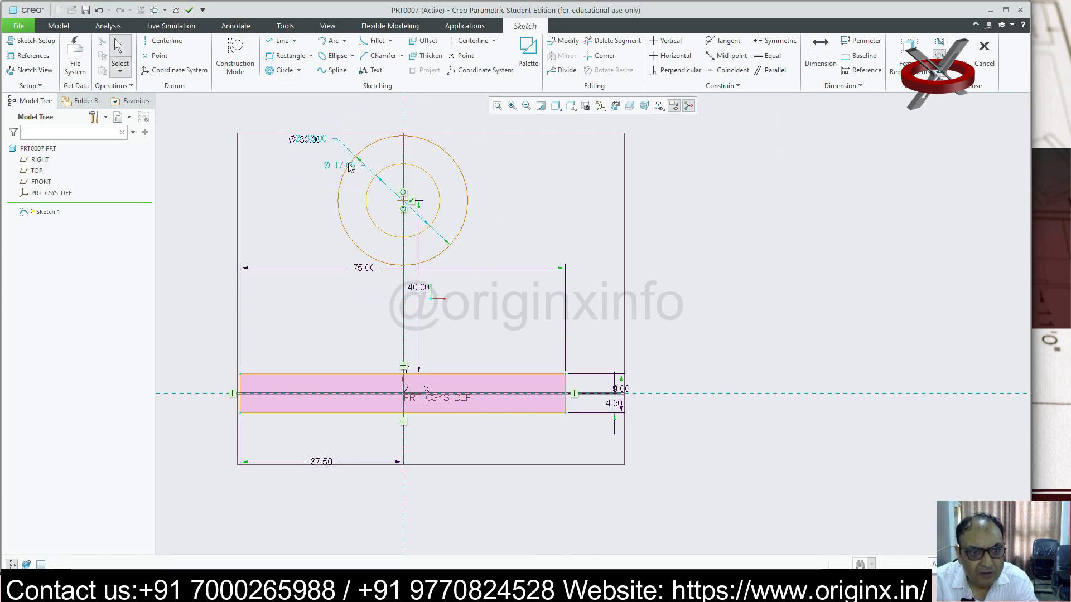
{"action": "left_click", "coordinate": [436, 181]}
{"action": "key", "text": "Delete"}
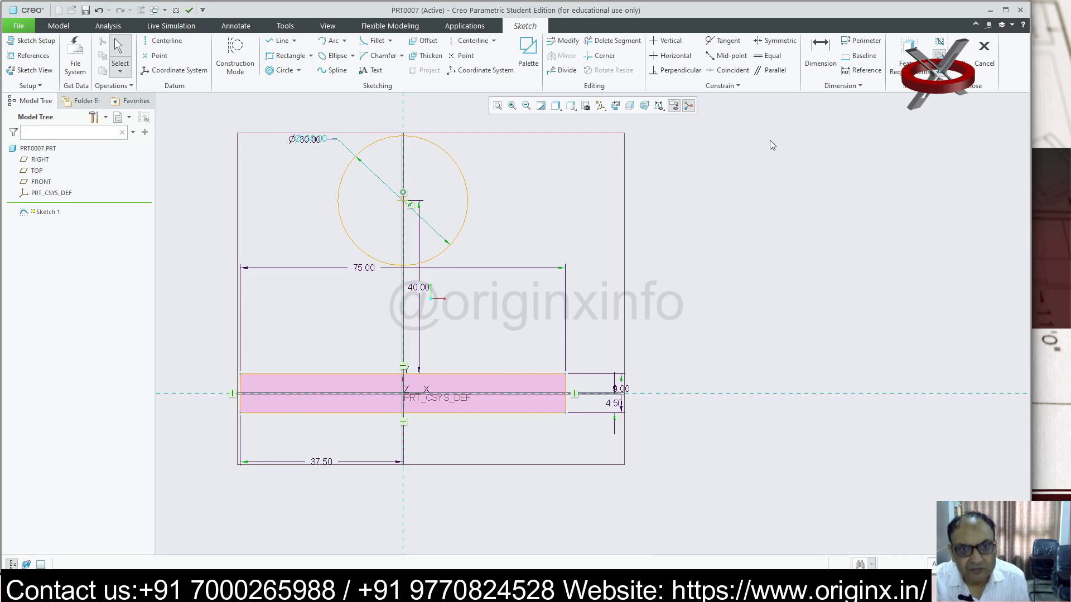
- Sketch a concentric circle around the 30 circle and set its diameter to 46
{"action": "left_click", "coordinate": [298, 69]}
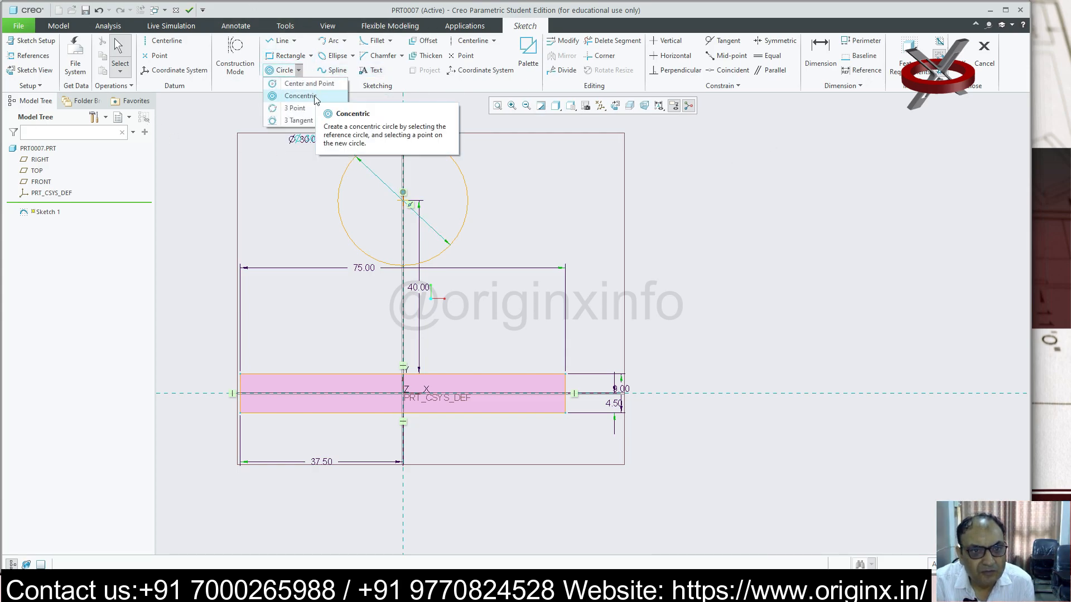
{"action": "left_click", "coordinate": [290, 85]}
{"action": "left_click", "coordinate": [463, 177]}
{"action": "left_click", "coordinate": [493, 166]}
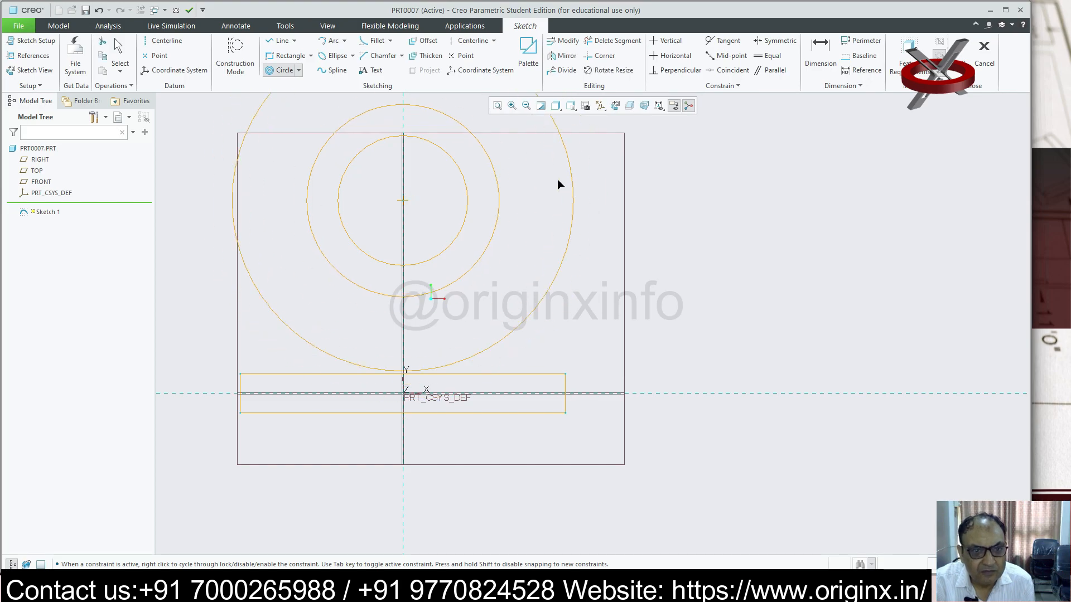
{"action": "middle_click", "coordinate": [552, 177]}
{"action": "middle_click", "coordinate": [254, 117]}
{"action": "double_click", "coordinate": [282, 110]}
{"action": "type", "text": "46"}
{"action": "key", "text": "Return"}
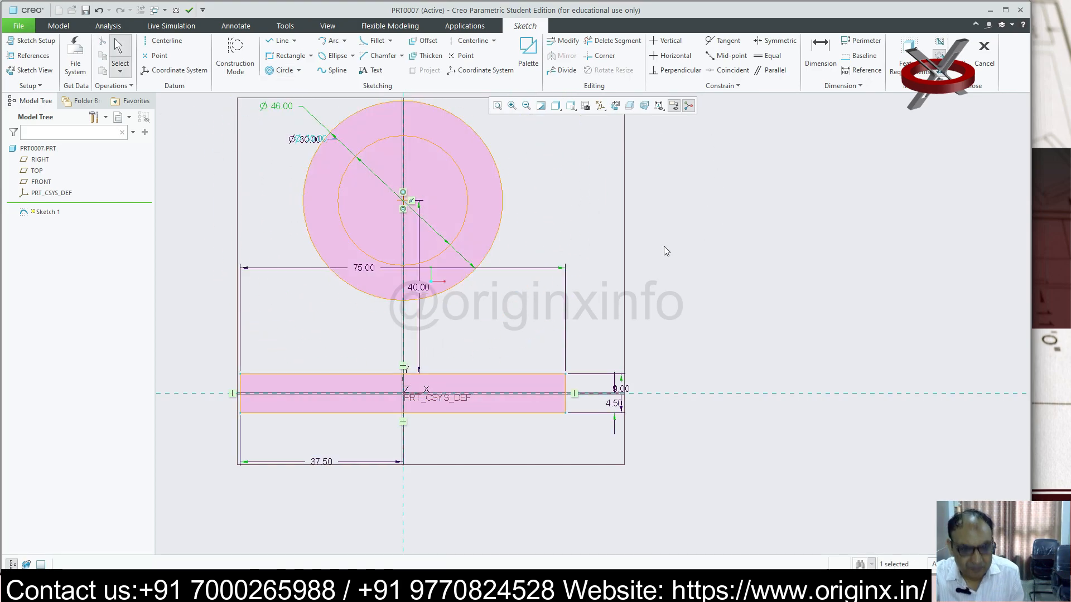
- Sketch a vertical line about 20 long from the outer circle's lower left down to the rectangle's upper edge
{"action": "left_click", "coordinate": [294, 41]}
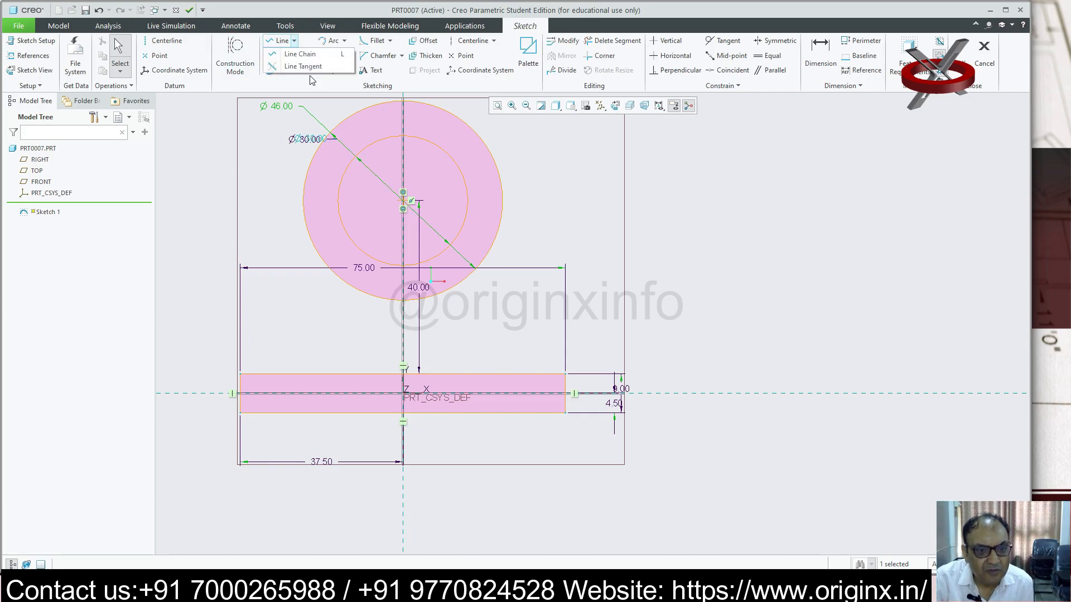
{"action": "left_click", "coordinate": [300, 54]}
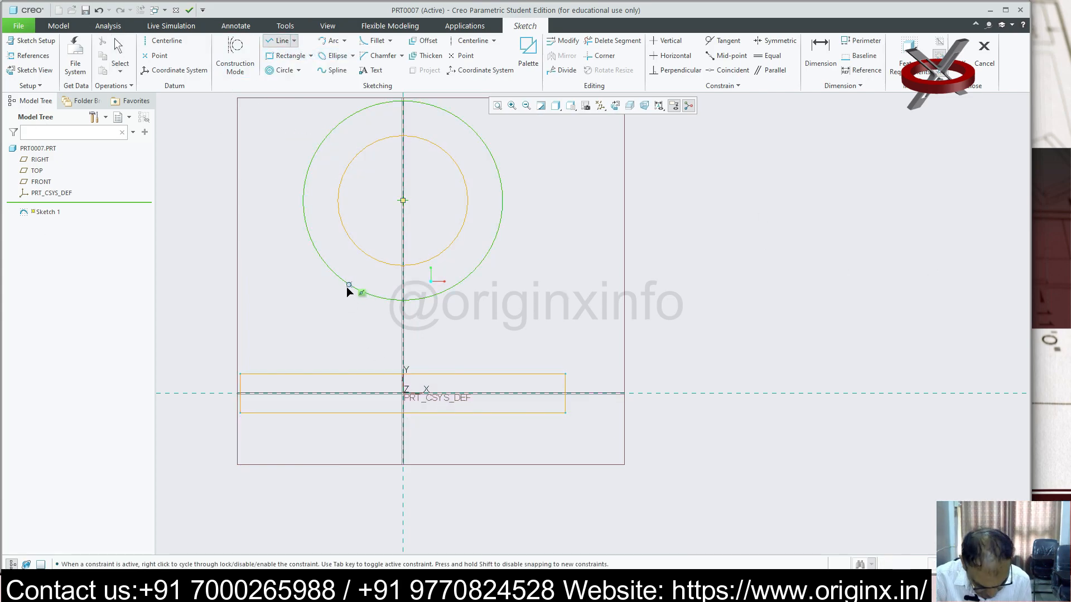
{"action": "left_click", "coordinate": [353, 287]}
{"action": "left_click", "coordinate": [353, 374]}
{"action": "middle_click", "coordinate": [355, 370]}
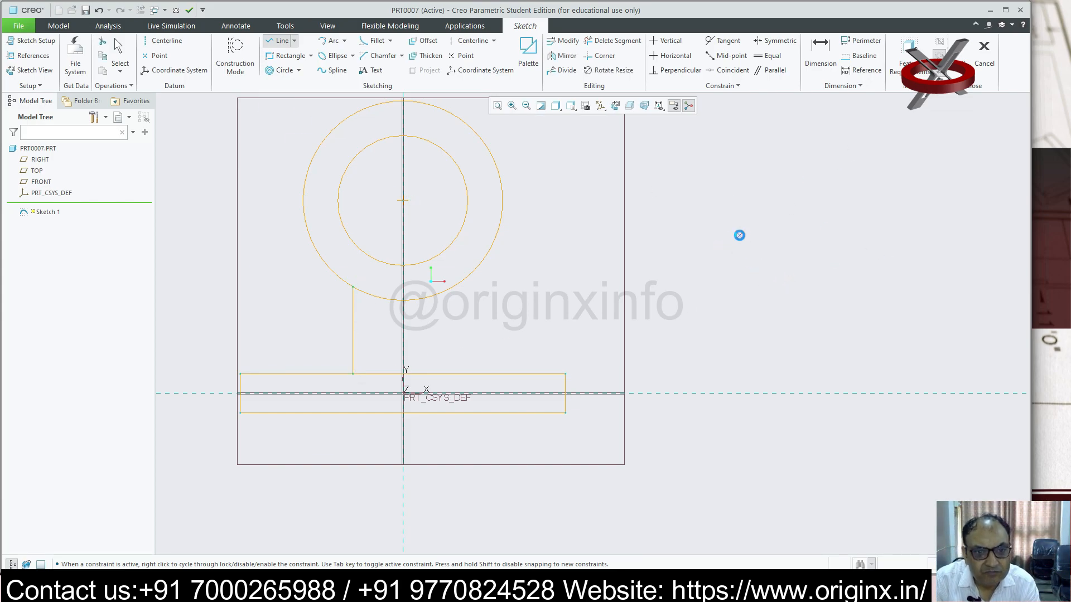
{"action": "middle_click", "coordinate": [738, 234]}
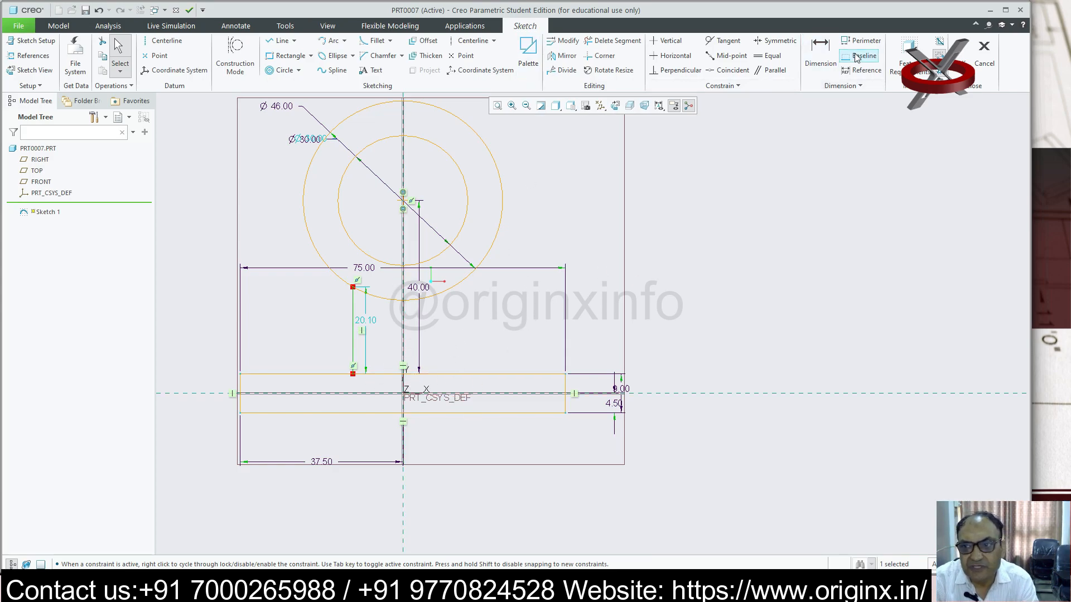
- Dimension the vertical line 9 from the vertical reference
{"action": "left_click", "coordinate": [820, 53]}
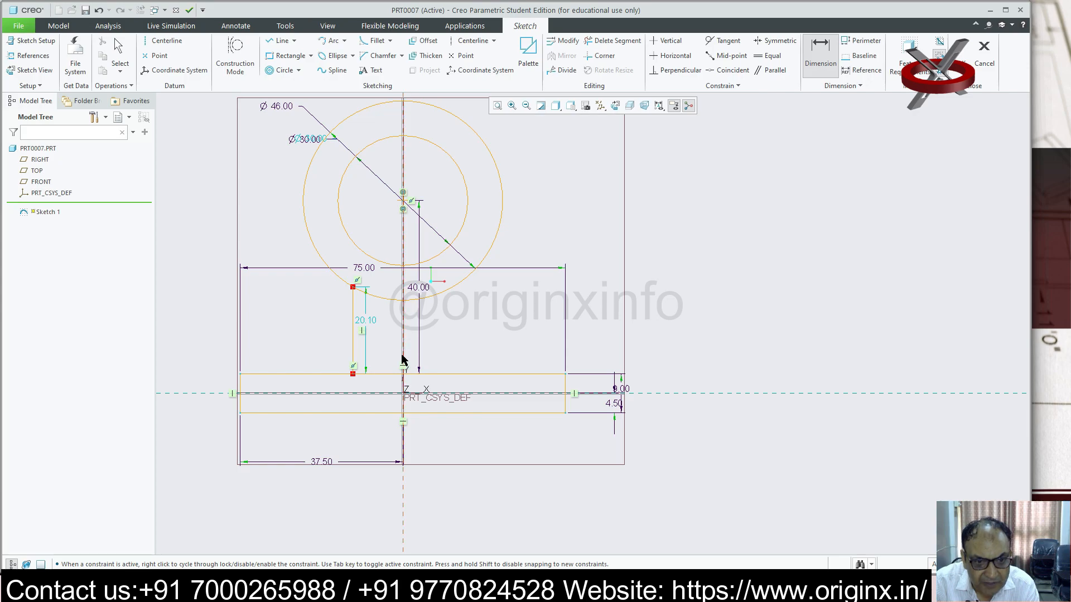
{"action": "left_click", "coordinate": [358, 343]}
{"action": "middle_click", "coordinate": [373, 346]}
{"action": "type", "text": "9"}
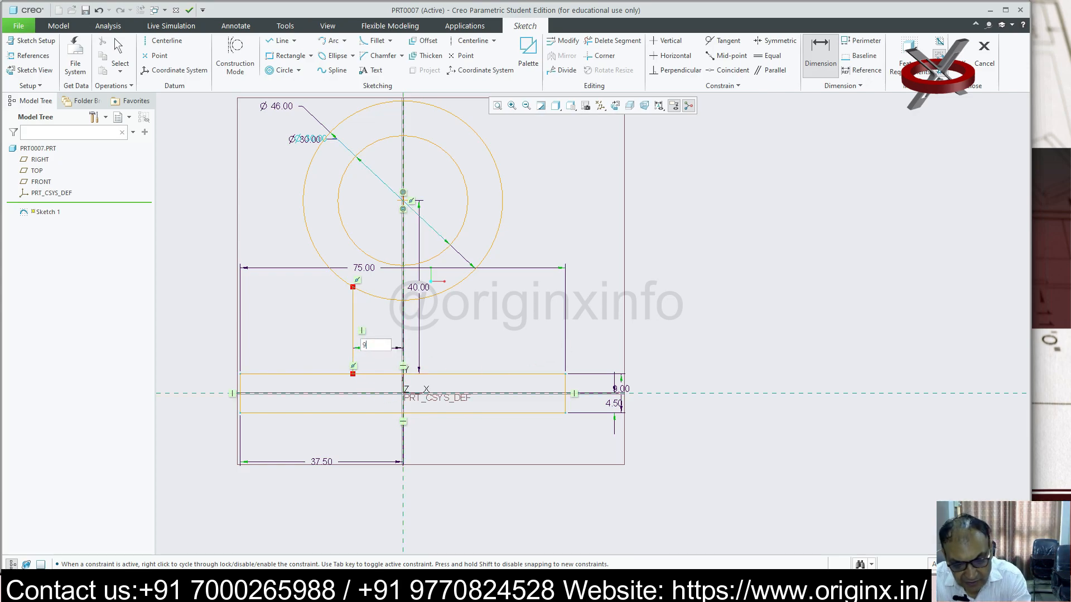
{"action": "key", "text": "Return"}
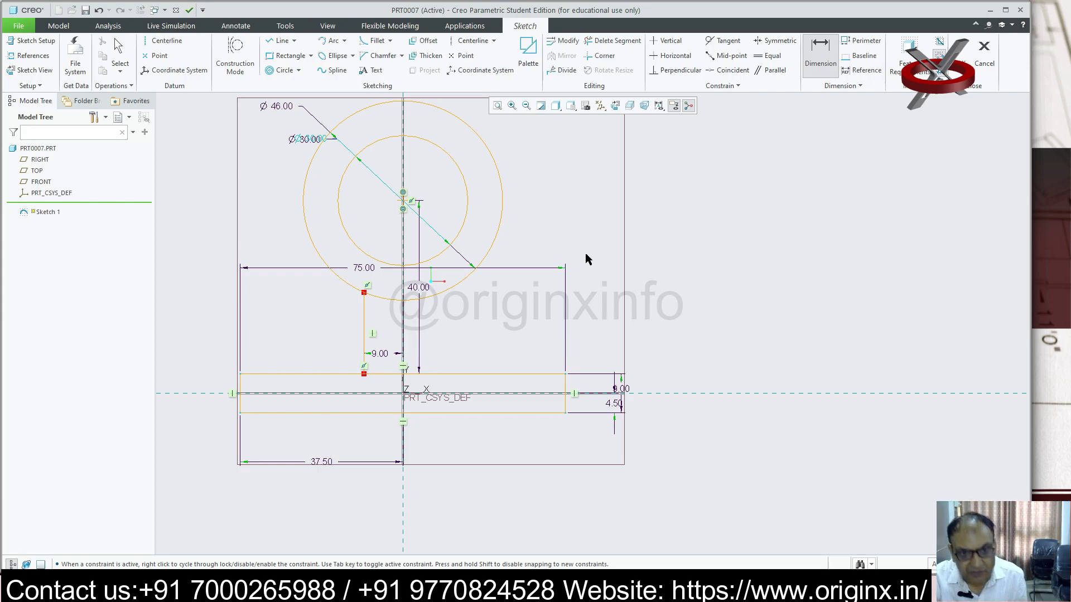
- Sketch a second vertical line about 19.5 long from the outer circle's lower right to the rectangle's upper edge
{"action": "left_click", "coordinate": [365, 327]}
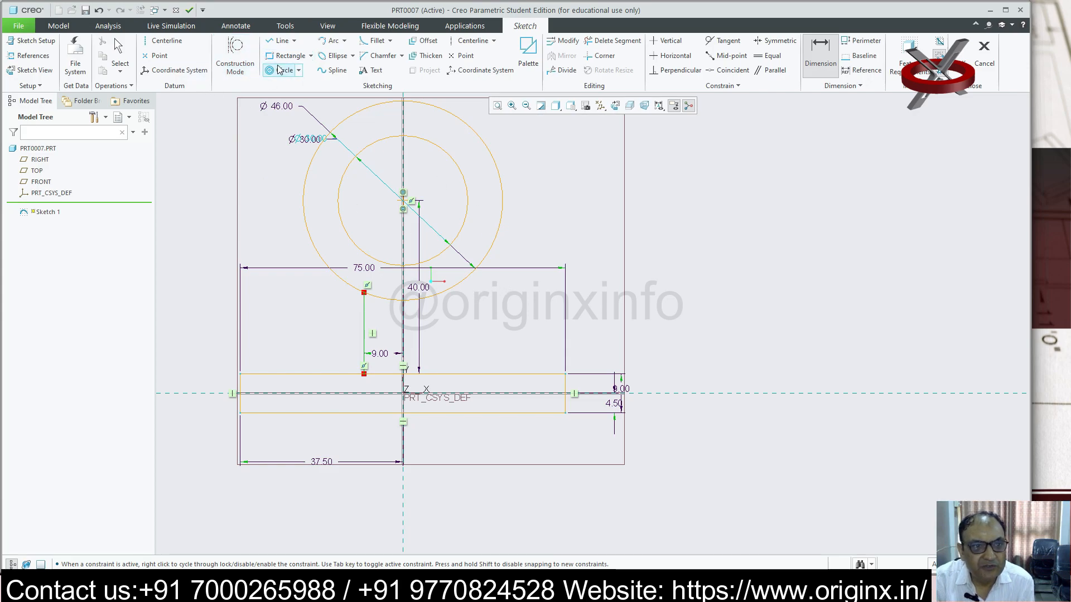
{"action": "left_click", "coordinate": [294, 41]}
{"action": "left_click", "coordinate": [301, 62]}
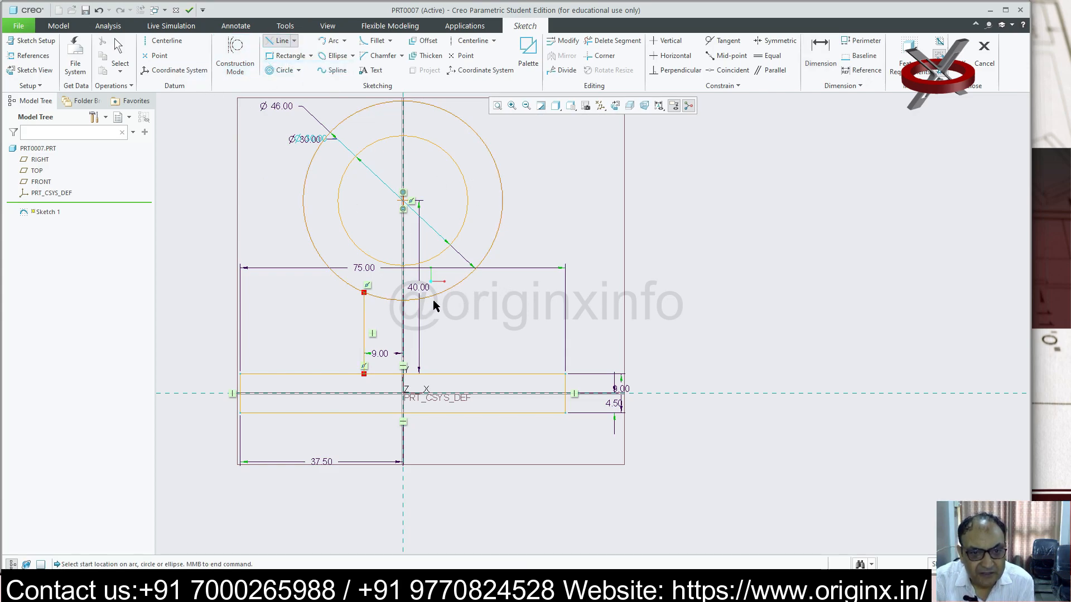
{"action": "left_click", "coordinate": [294, 41]}
{"action": "left_click", "coordinate": [299, 54]}
{"action": "left_click", "coordinate": [446, 288]}
{"action": "left_click", "coordinate": [448, 373]}
{"action": "middle_click", "coordinate": [448, 373]}
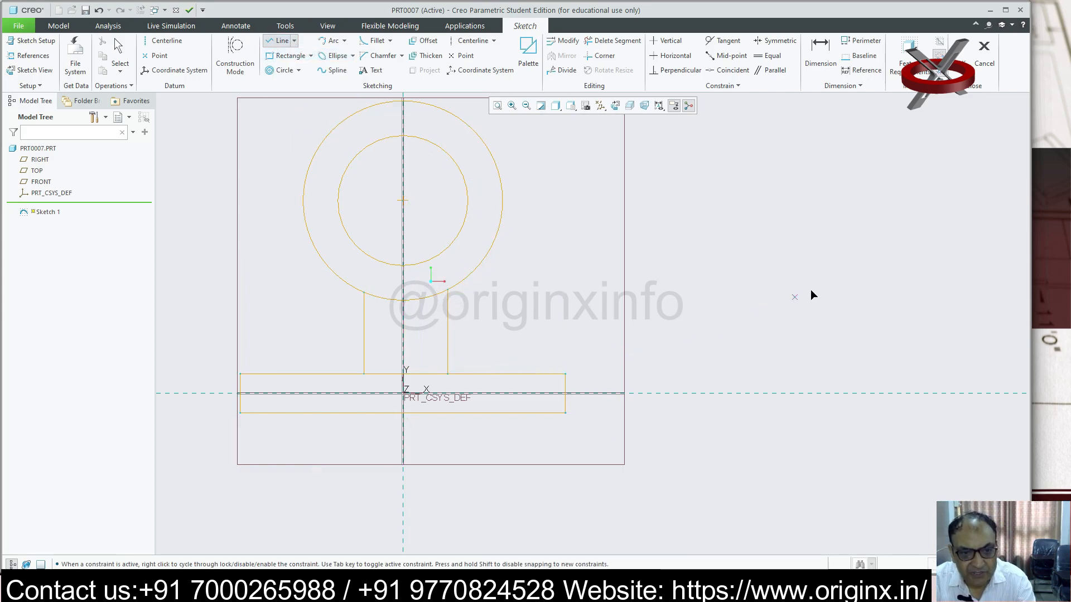
{"action": "middle_click", "coordinate": [537, 324]}
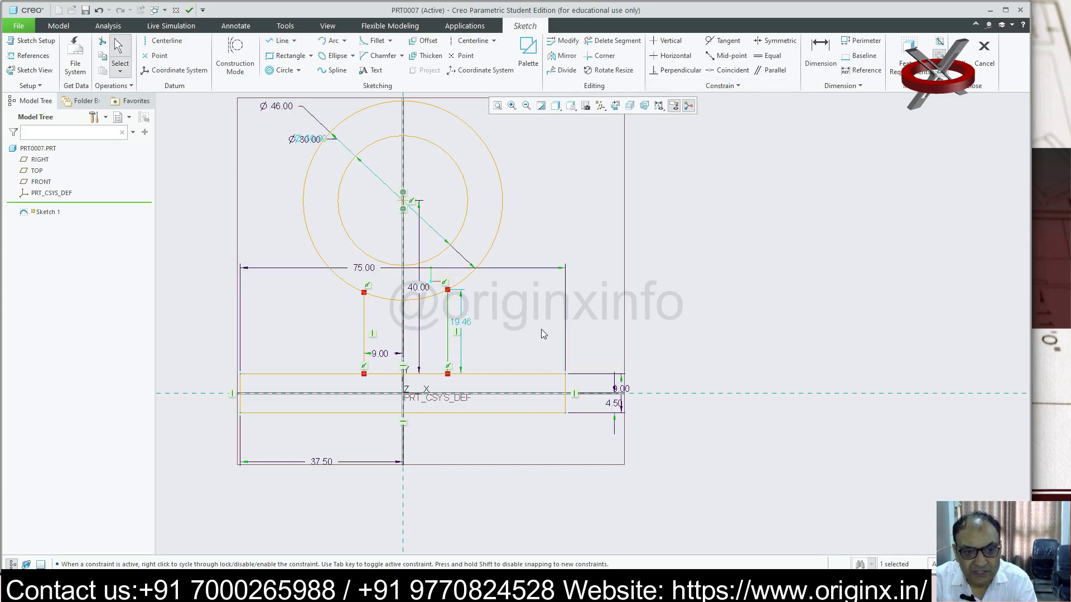
- Dimension the second vertical line 9 from the vertical reference
{"action": "left_click", "coordinate": [820, 51]}
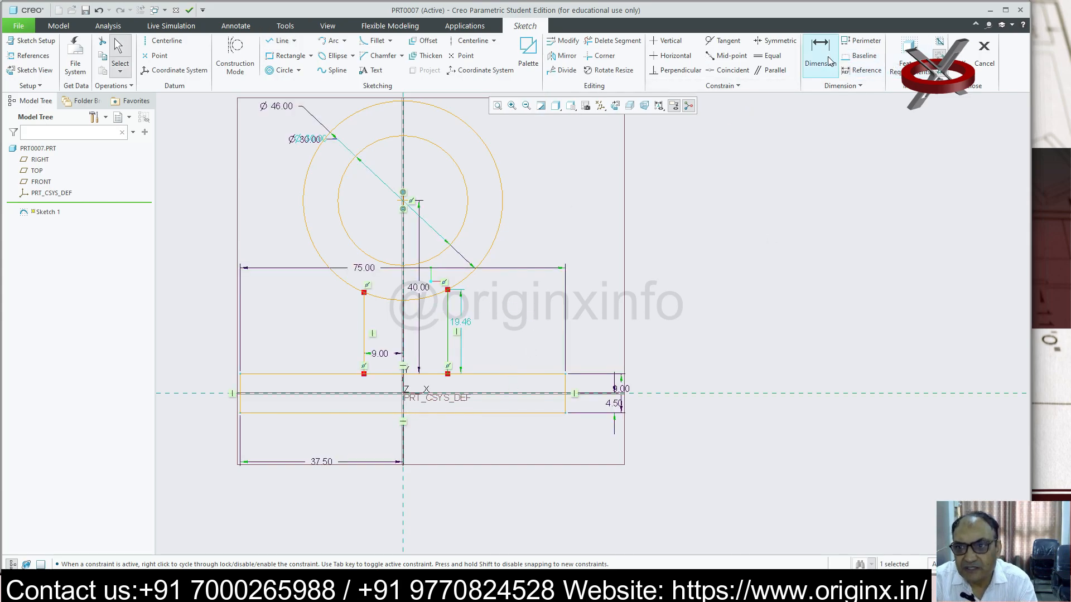
{"action": "left_click", "coordinate": [446, 331]}
{"action": "middle_click", "coordinate": [421, 331]}
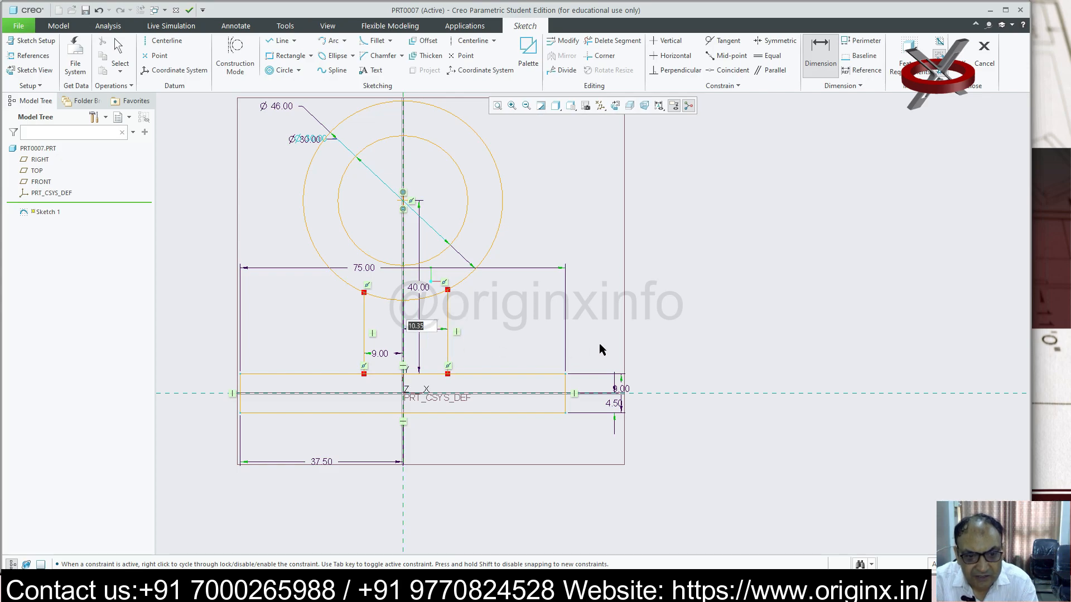
{"action": "type", "text": "9"}
{"action": "key", "text": "Return"}
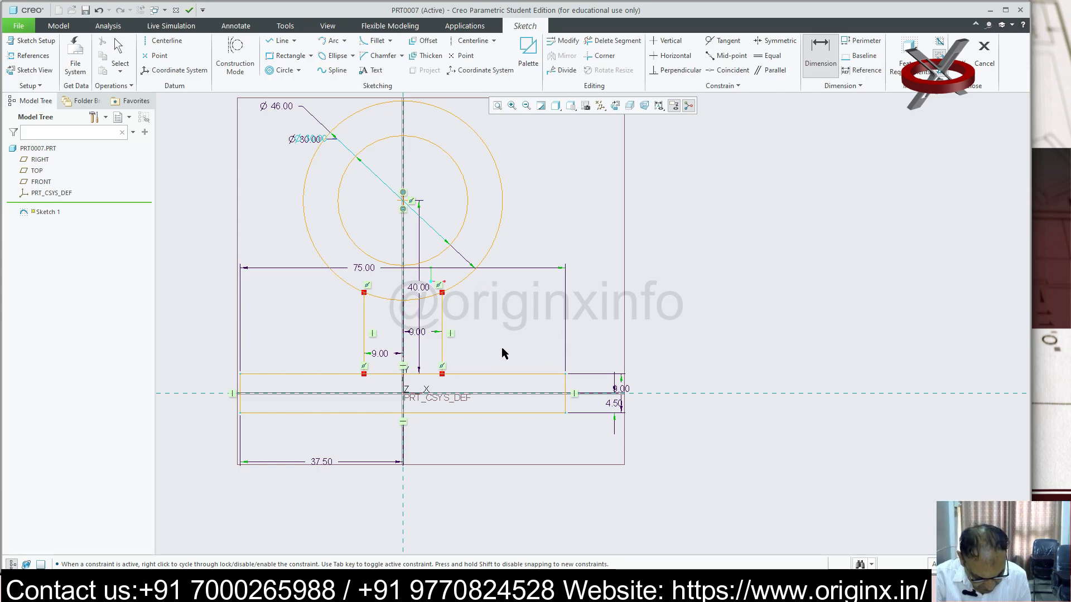
- Trim away the outer circle's arc and the rectangle's upper edge between the two vertical lines
{"action": "left_click", "coordinate": [605, 49]}
{"action": "left_click", "coordinate": [429, 296]}
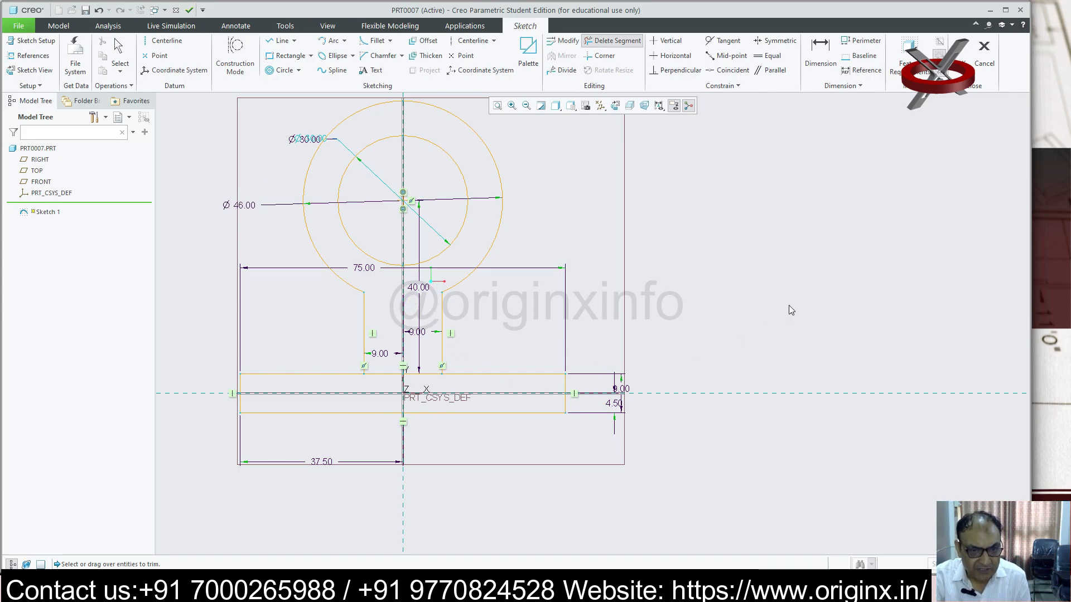
{"action": "left_click", "coordinate": [385, 373]}
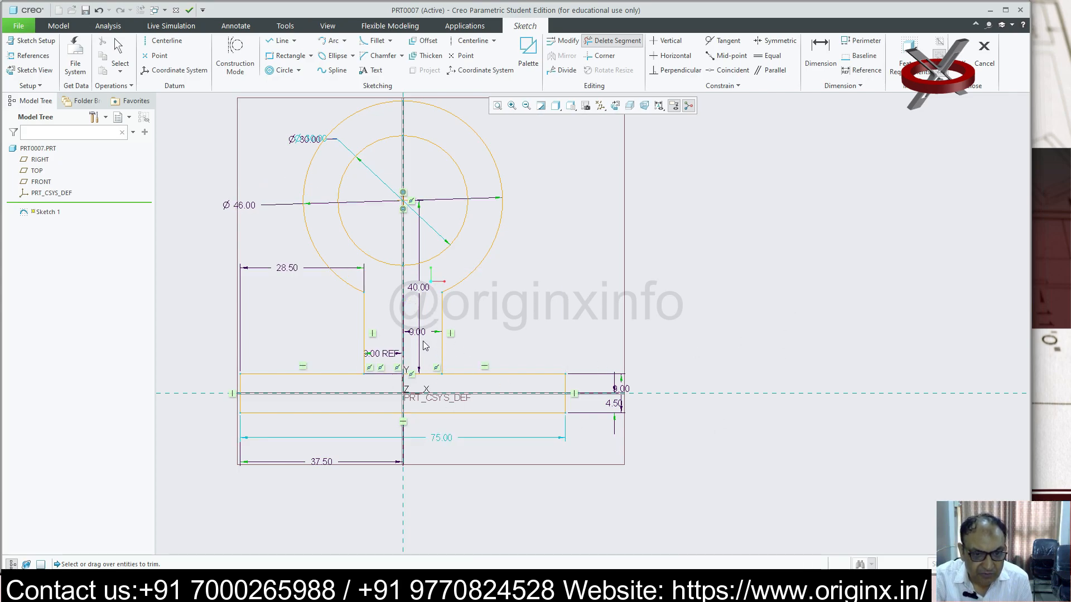
{"action": "left_click", "coordinate": [427, 373]}
{"action": "scroll", "coordinate": [661, 384], "scroll_direction": "up", "scroll_amount": 1}
{"action": "scroll", "coordinate": [633, 369], "scroll_direction": "down", "scroll_amount": 5}
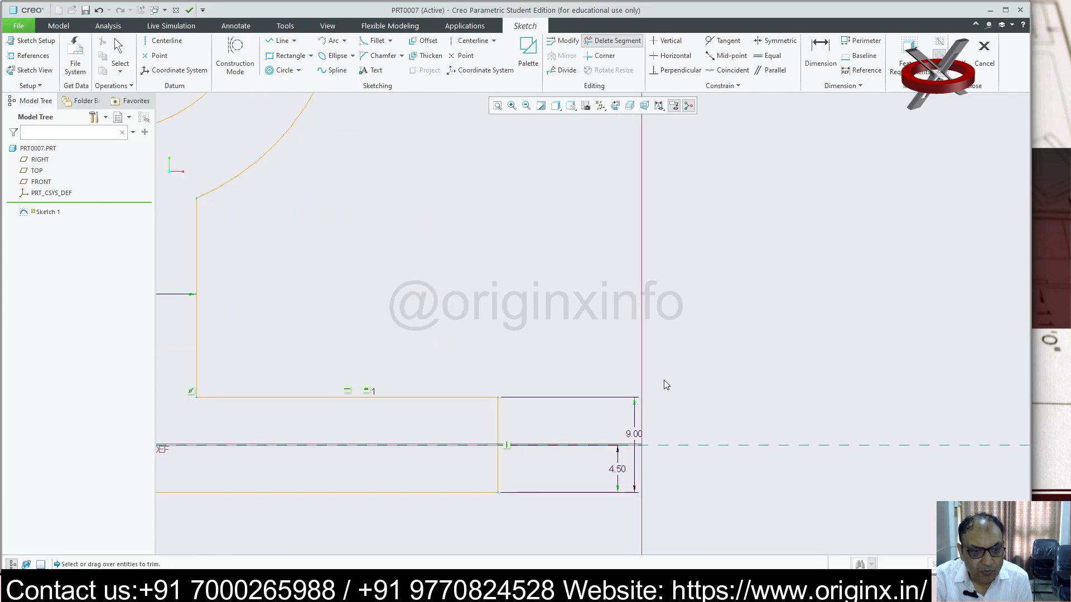
{"action": "scroll", "coordinate": [715, 380], "scroll_direction": "up", "scroll_amount": 4}
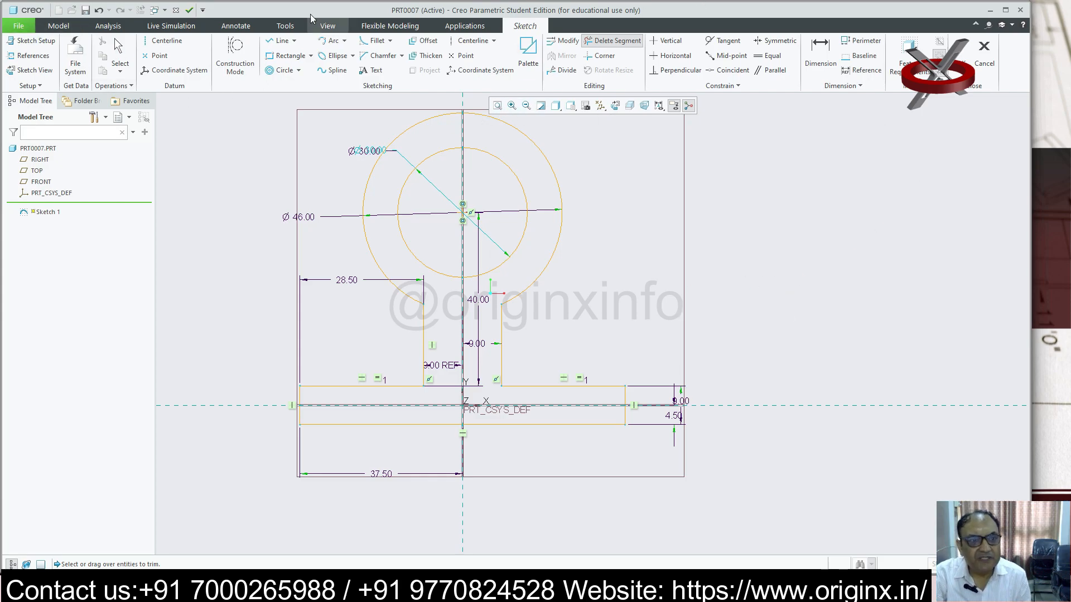
- Sketch a horizontal line through the circles' centre, spanning the full width of the outer circle
{"action": "left_click", "coordinate": [294, 41]}
{"action": "left_click", "coordinate": [309, 56]}
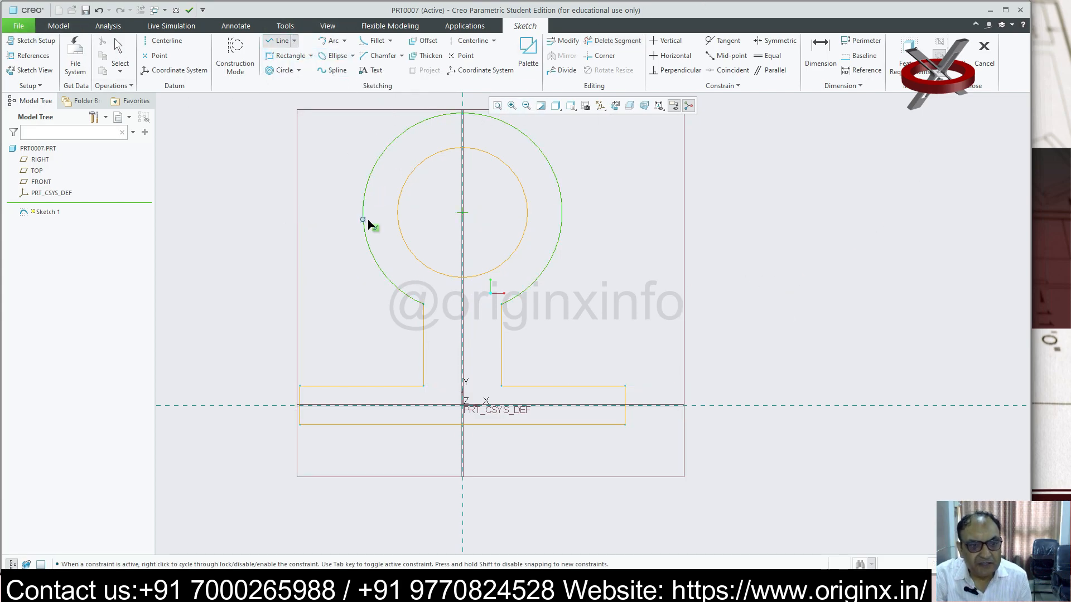
{"action": "left_click", "coordinate": [362, 212]}
{"action": "left_click", "coordinate": [562, 212]}
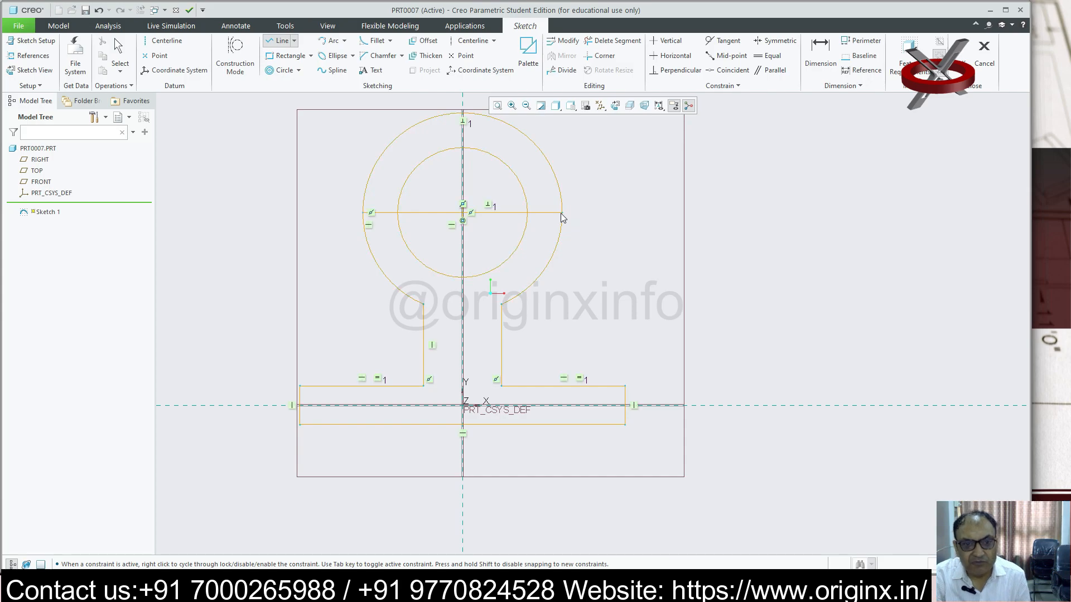
{"action": "middle_click", "coordinate": [560, 212]}
- Trim away the upper halves of both circles and the part of the horizontal line inside the inner circle
{"action": "left_click", "coordinate": [612, 41]}
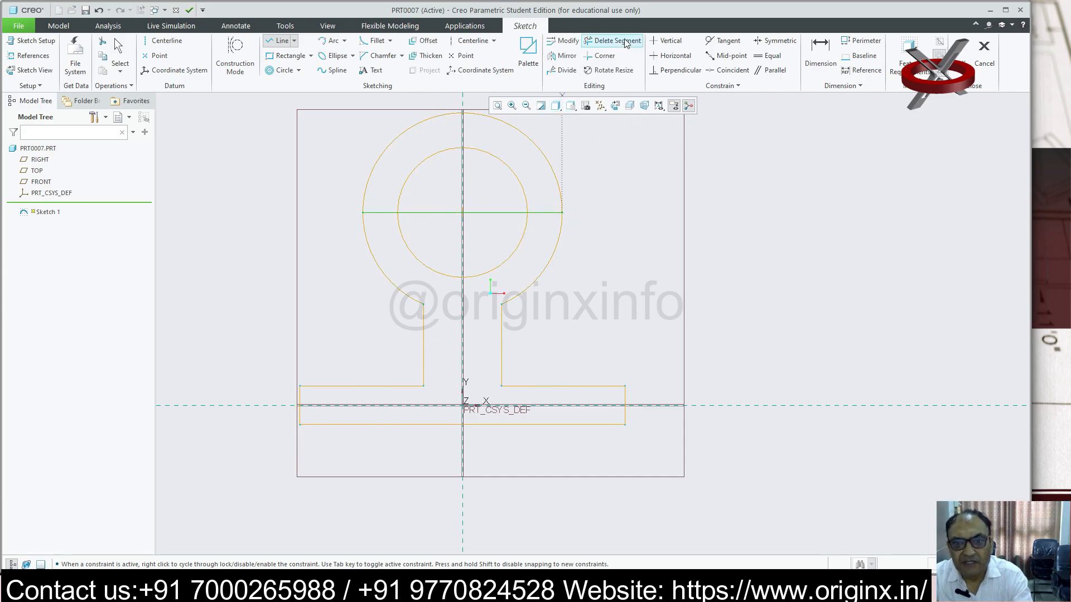
{"action": "mouse_move", "coordinate": [519, 173]}
{"action": "left_mouse_down"}
{"action": "mouse_move", "coordinate": [499, 179]}
{"action": "mouse_move", "coordinate": [533, 174]}
{"action": "left_mouse_up"}
{"action": "left_click", "coordinate": [385, 147]}
{"action": "left_click", "coordinate": [417, 168]}
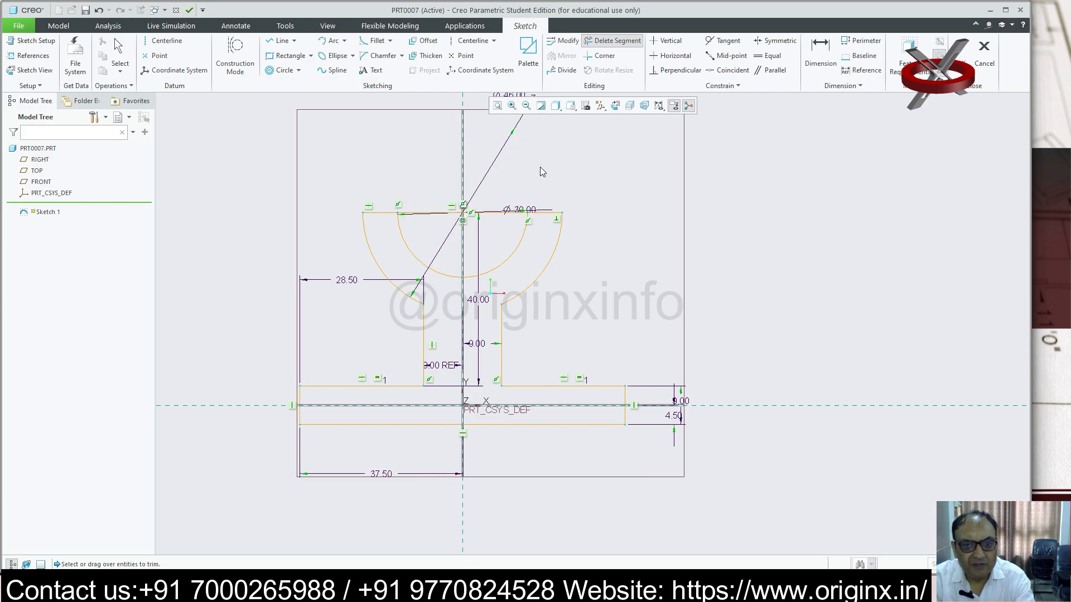
{"action": "left_click_drag", "start_coordinate": [497, 221], "coordinate": [495, 226]}
{"action": "left_click_drag", "start_coordinate": [434, 189], "coordinate": [432, 224]}
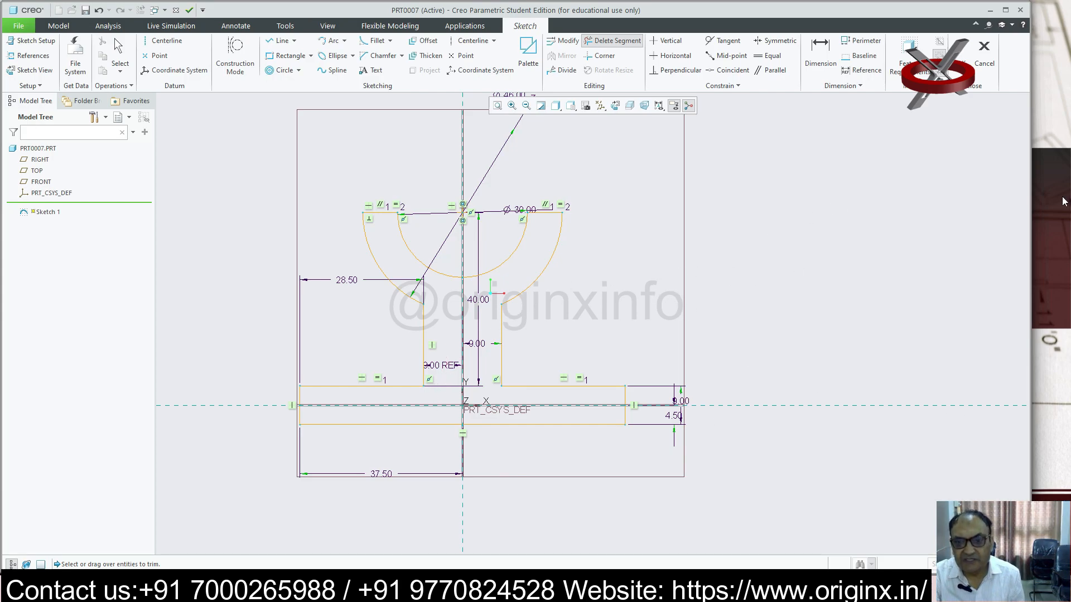
- Finish the sketch and start a solid extrusion
{"action": "left_click", "coordinate": [960, 55]}
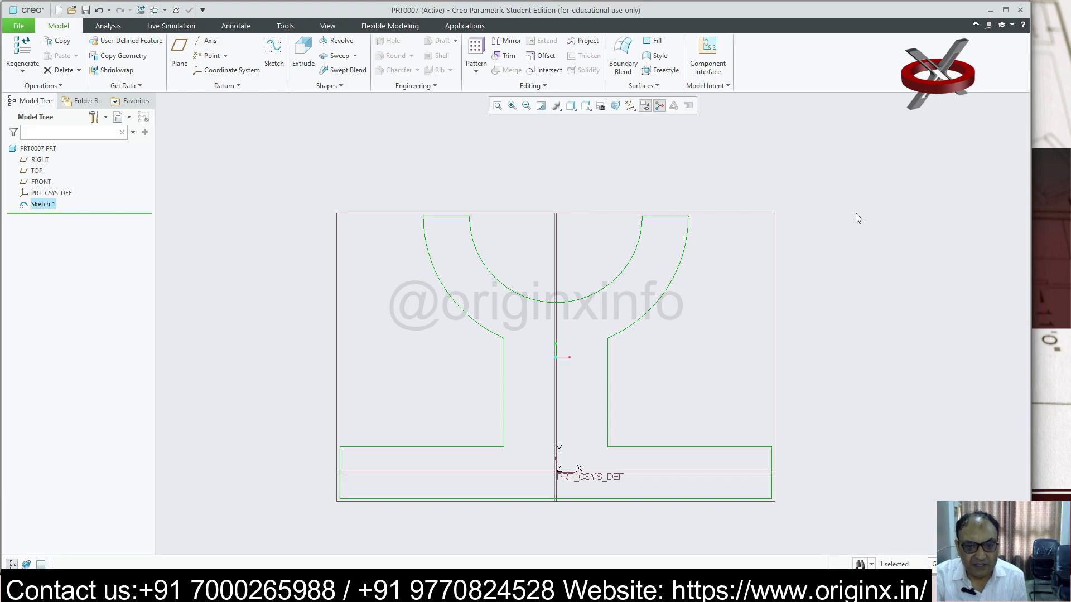
{"action": "left_click", "coordinate": [303, 53]}
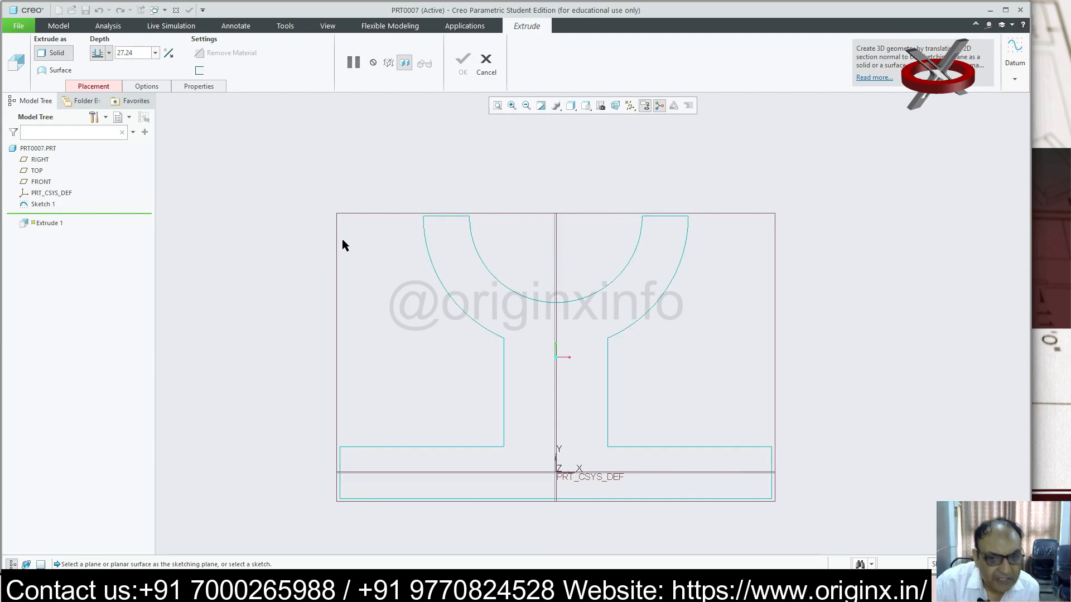
{"action": "left_click", "coordinate": [47, 183]}
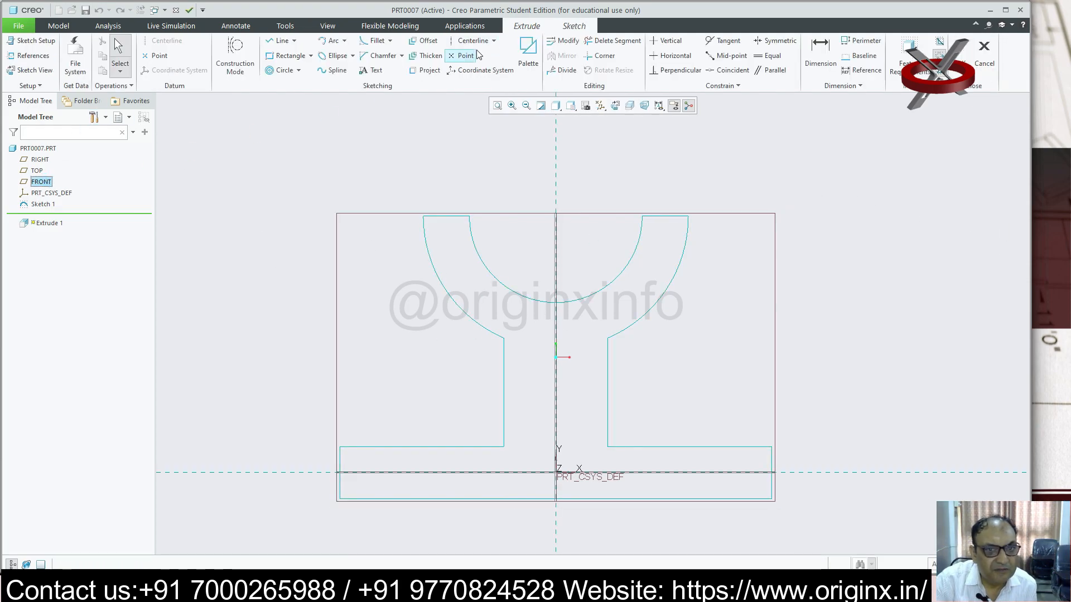
{"action": "left_click", "coordinate": [42, 204]}
{"action": "left_click", "coordinate": [50, 205]}
{"action": "left_click", "coordinate": [151, 283]}
{"action": "right_click", "coordinate": [46, 207]}
{"action": "left_click", "coordinate": [210, 301]}
{"action": "left_click", "coordinate": [984, 53]}
{"action": "left_click", "coordinate": [573, 315]}
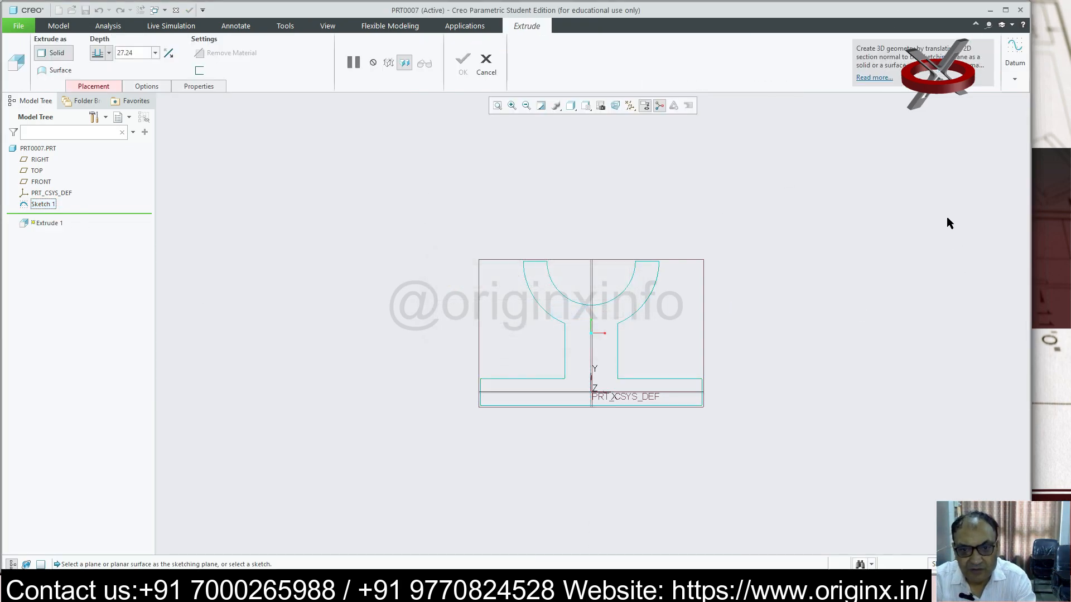
- Cancel the extrusion and reopen Sketch 1 to examine the base and web outline
{"action": "key", "text": "Escape"}
{"action": "right_click", "coordinate": [54, 206]}
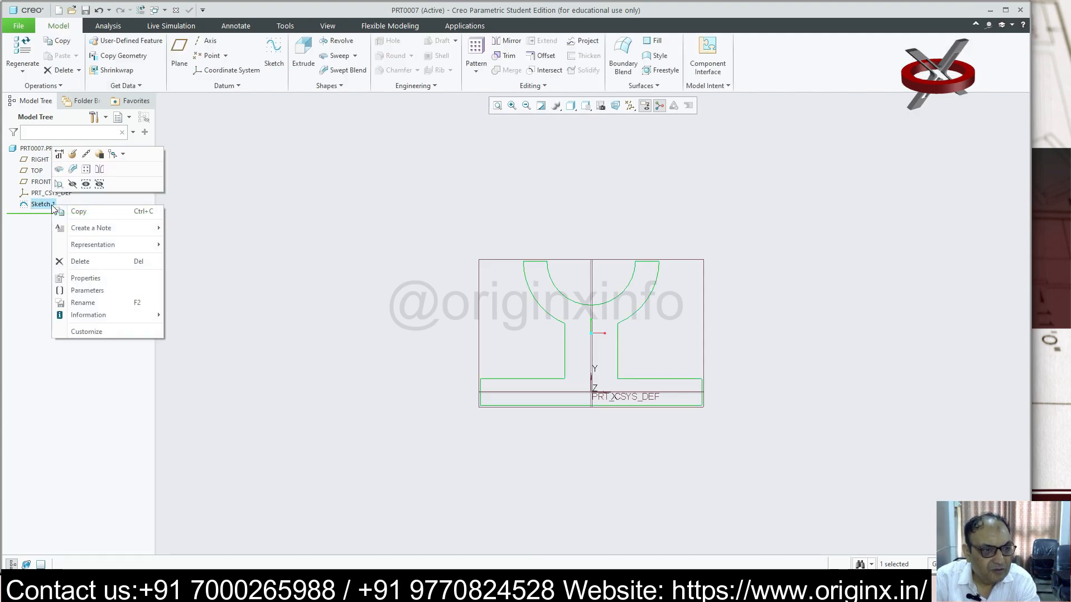
{"action": "left_click", "coordinate": [72, 154]}
{"action": "scroll", "coordinate": [655, 402], "scroll_direction": "down", "scroll_amount": 3}
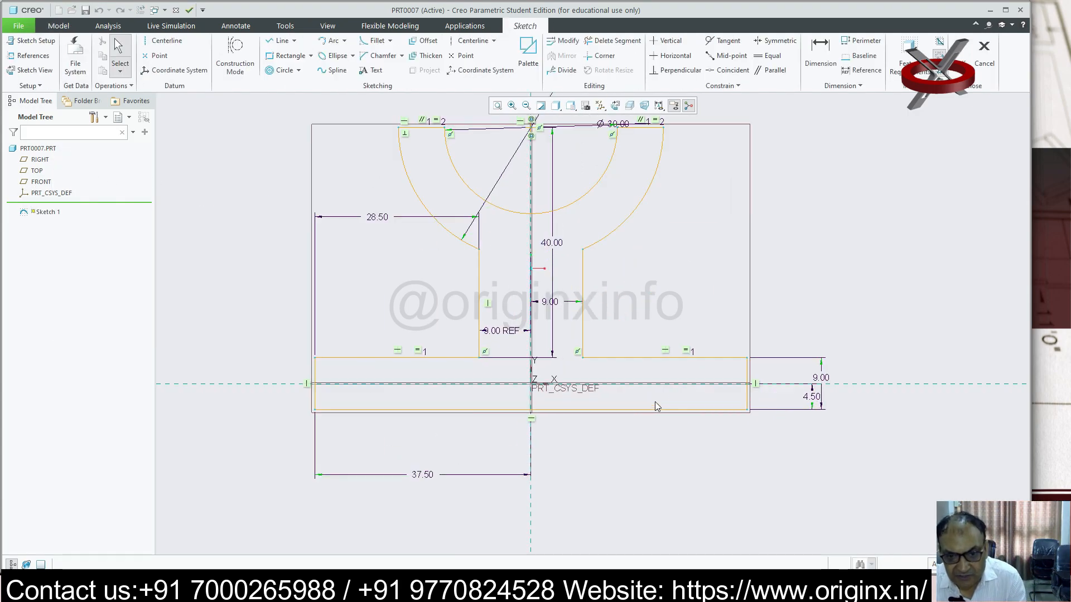
{"action": "scroll", "coordinate": [553, 349], "scroll_direction": "down", "scroll_amount": 3}
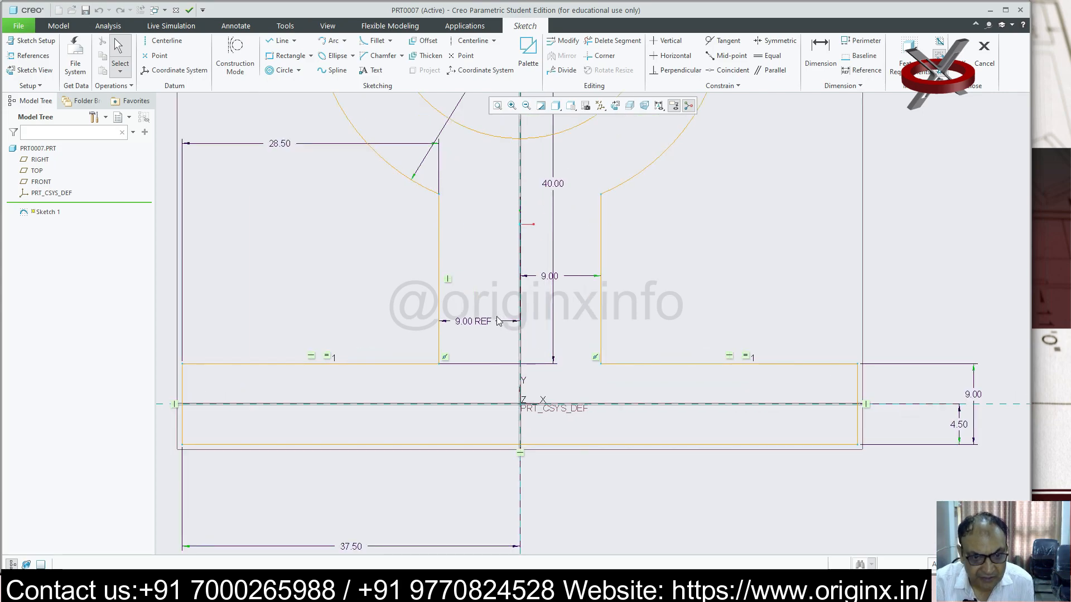
{"action": "scroll", "coordinate": [502, 335], "scroll_direction": "up", "scroll_amount": 3}
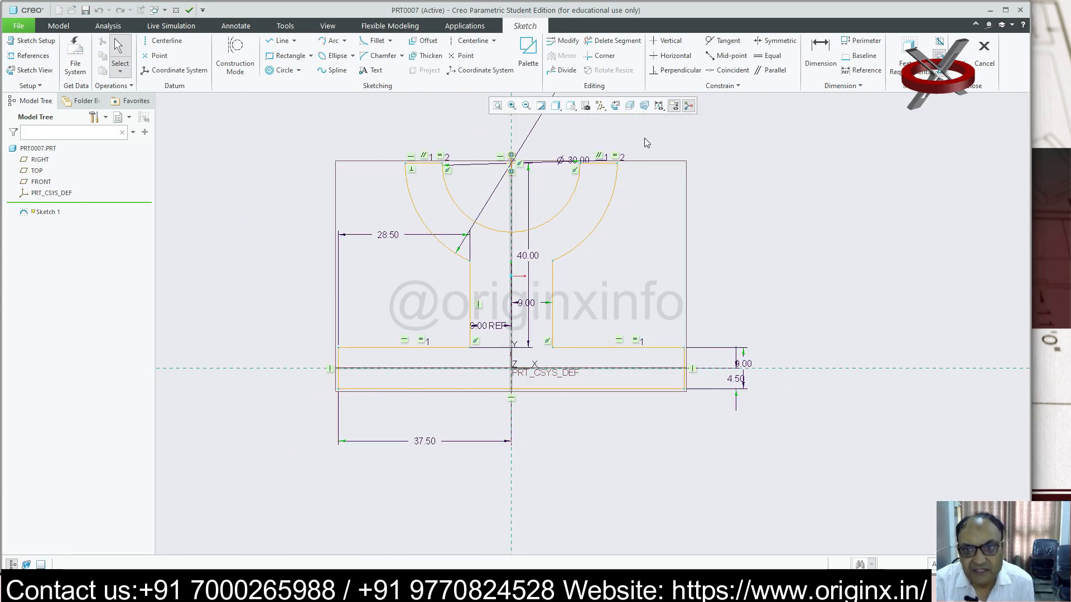
- Try to trim any stray segments inside the web and along its lower end
{"action": "left_click", "coordinate": [613, 41]}
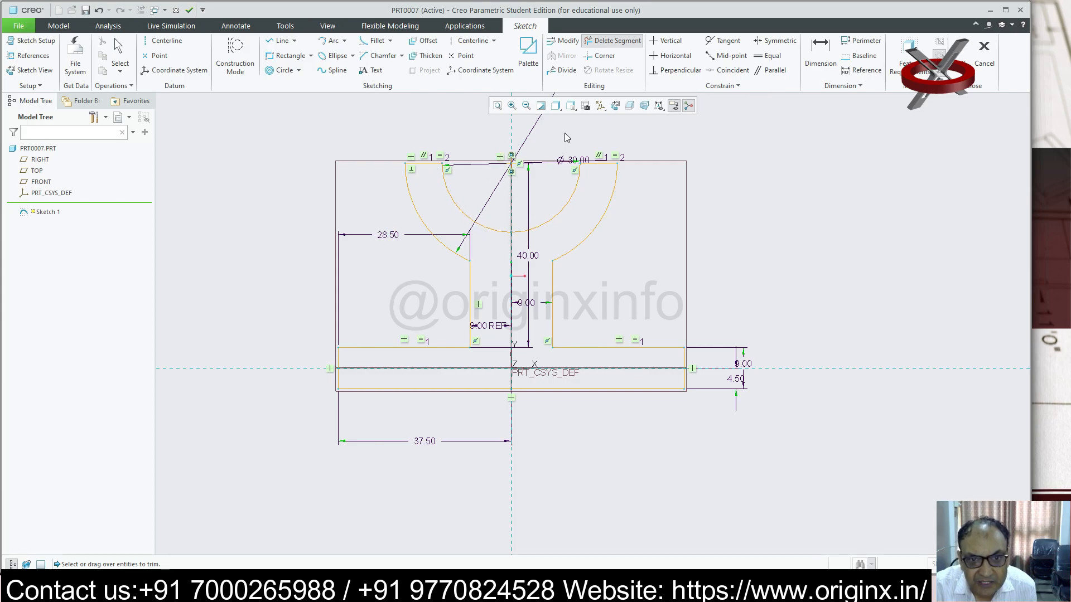
{"action": "mouse_move", "coordinate": [510, 325]}
{"action": "left_mouse_down"}
{"action": "mouse_move", "coordinate": [498, 362]}
{"action": "mouse_move", "coordinate": [500, 351]}
{"action": "left_mouse_up"}
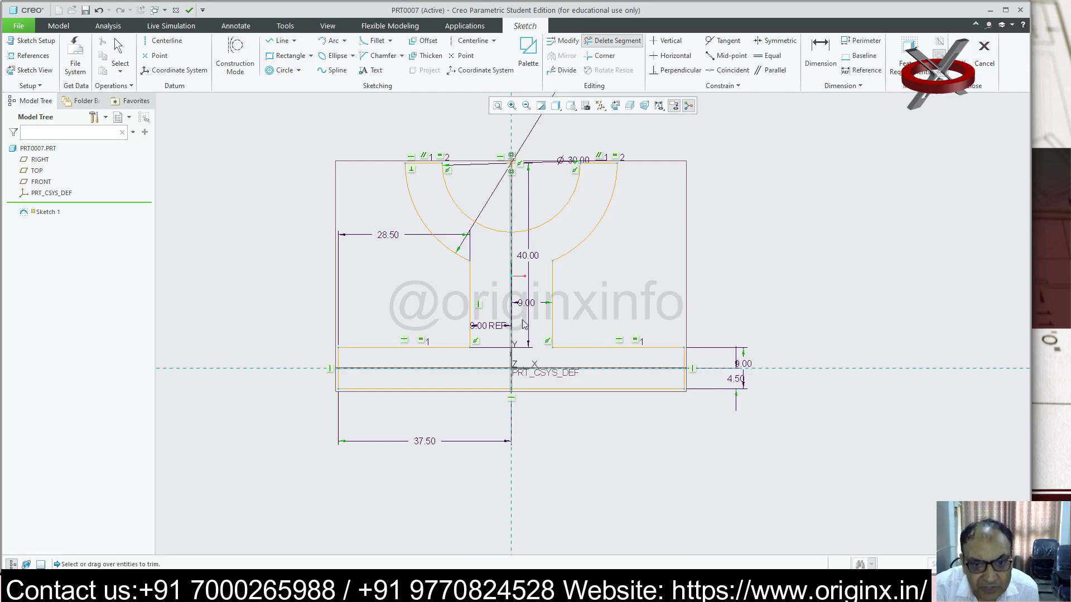
{"action": "middle_click", "coordinate": [500, 227]}
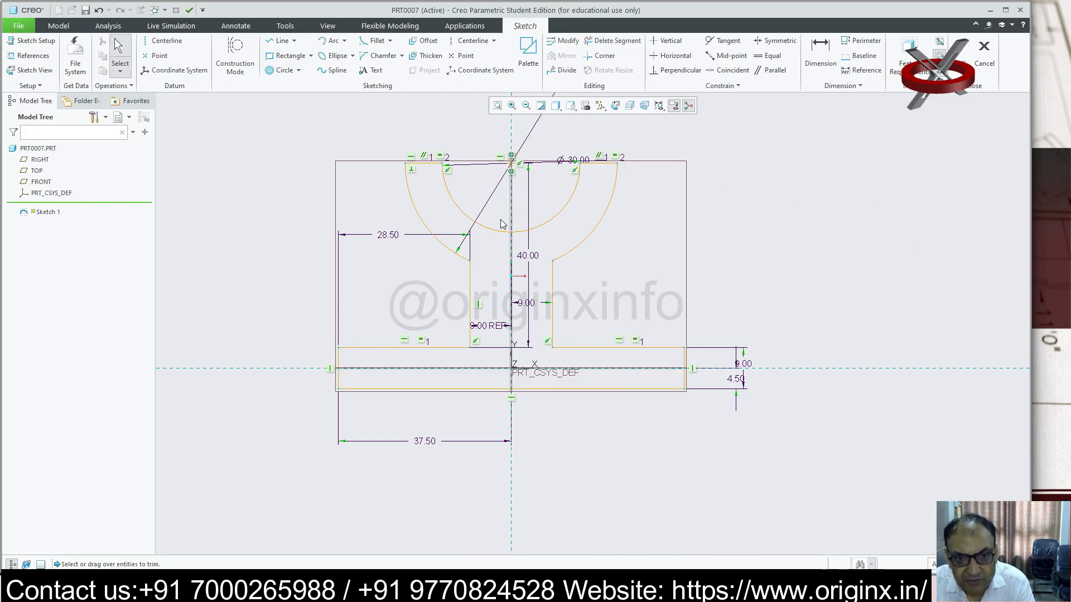
- Delete the vertical sketch reference and try to finish the sketch
{"action": "left_click", "coordinate": [511, 213]}
{"action": "key", "text": "Delete"}
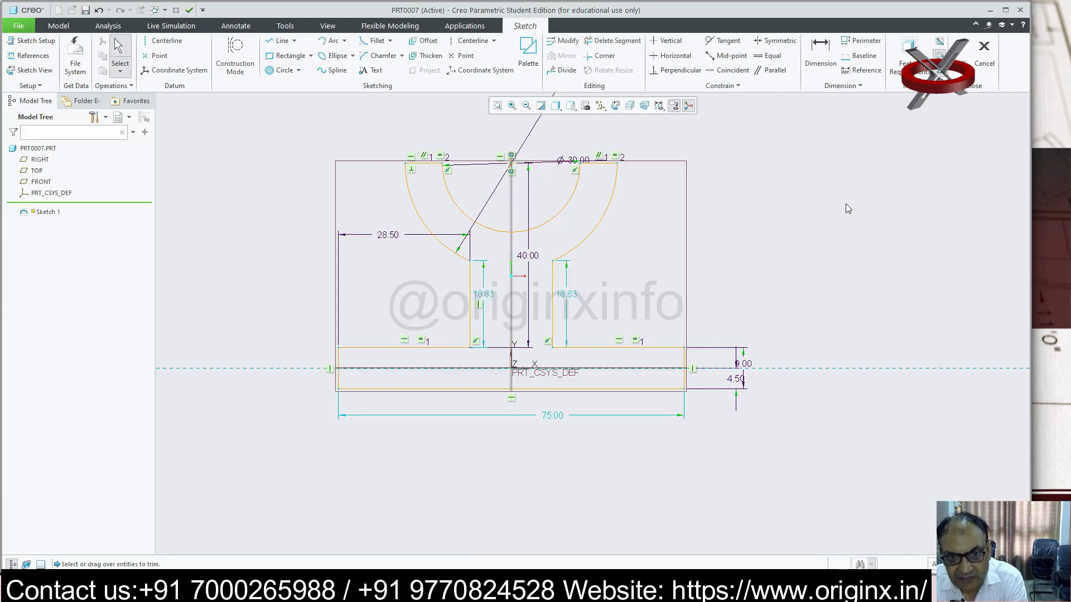
{"action": "left_click", "coordinate": [961, 52]}
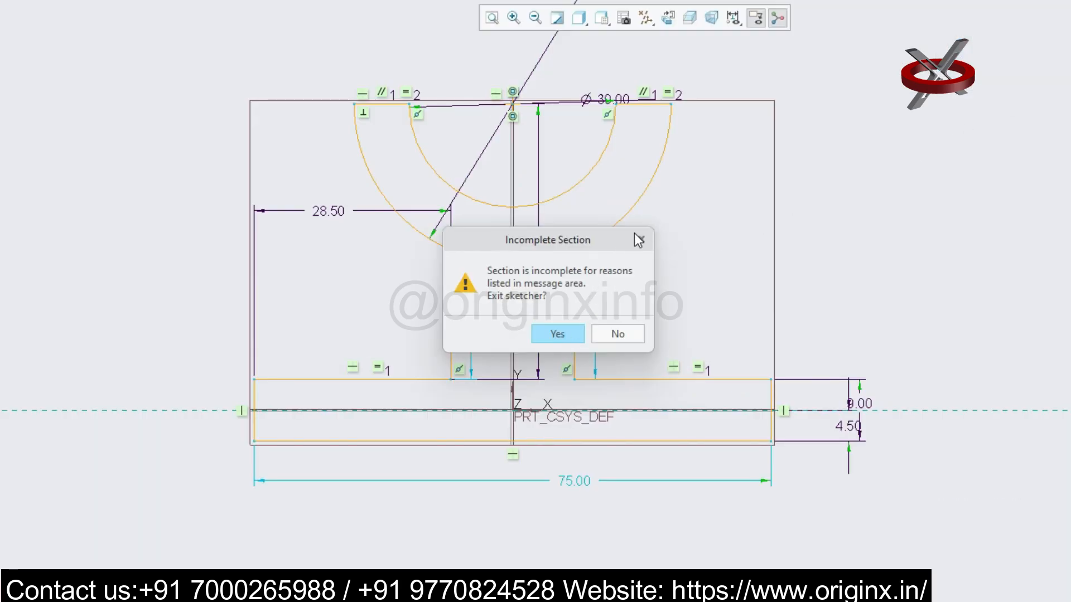
{"action": "left_click", "coordinate": [597, 253]}
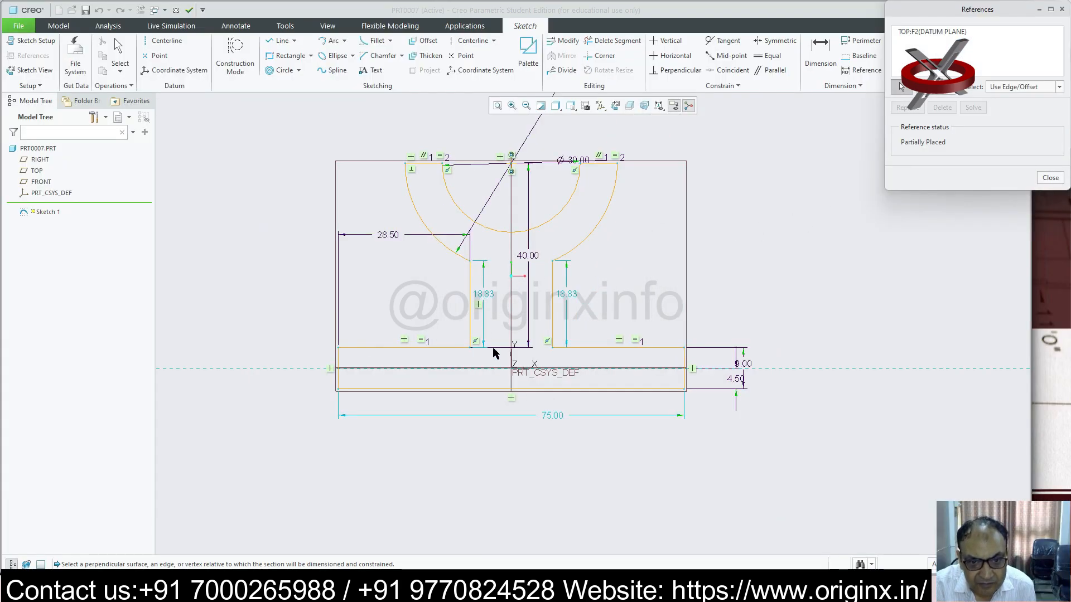
- Try selecting a sketch reference along the TOP plane, and exit the sketch despite the incomplete section
{"action": "left_click", "coordinate": [386, 367]}
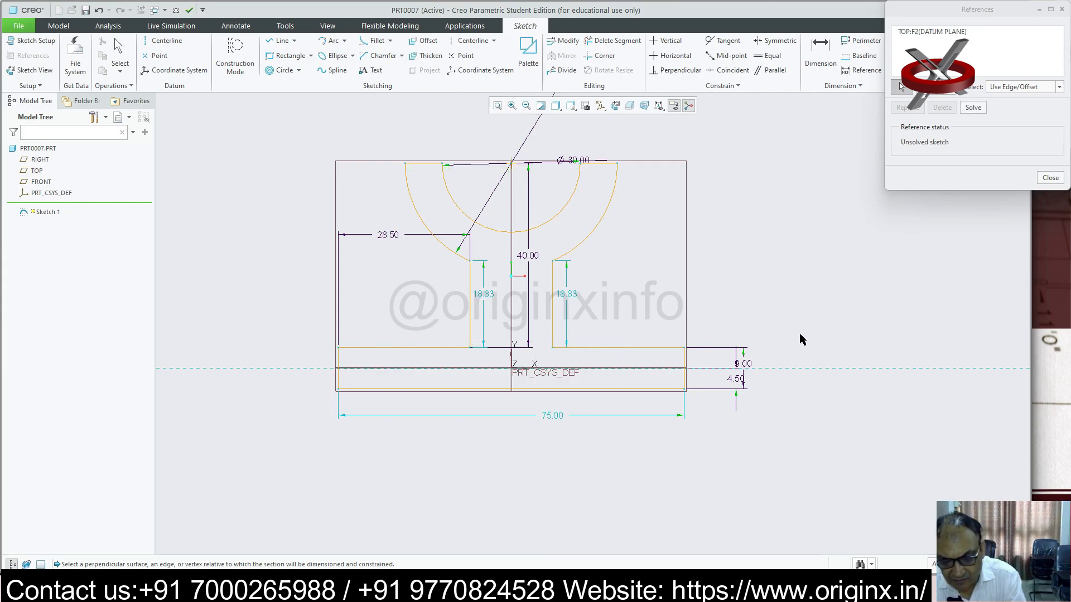
{"action": "left_click", "coordinate": [1043, 178]}
{"action": "left_click", "coordinate": [641, 312]}
{"action": "left_click", "coordinate": [964, 52]}
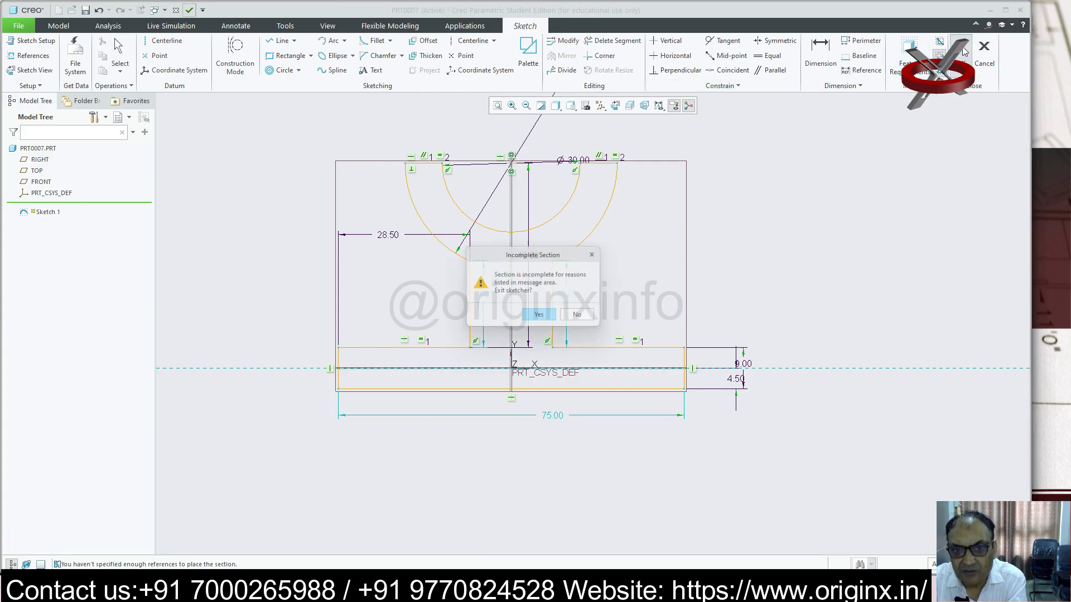
{"action": "left_click", "coordinate": [539, 314]}
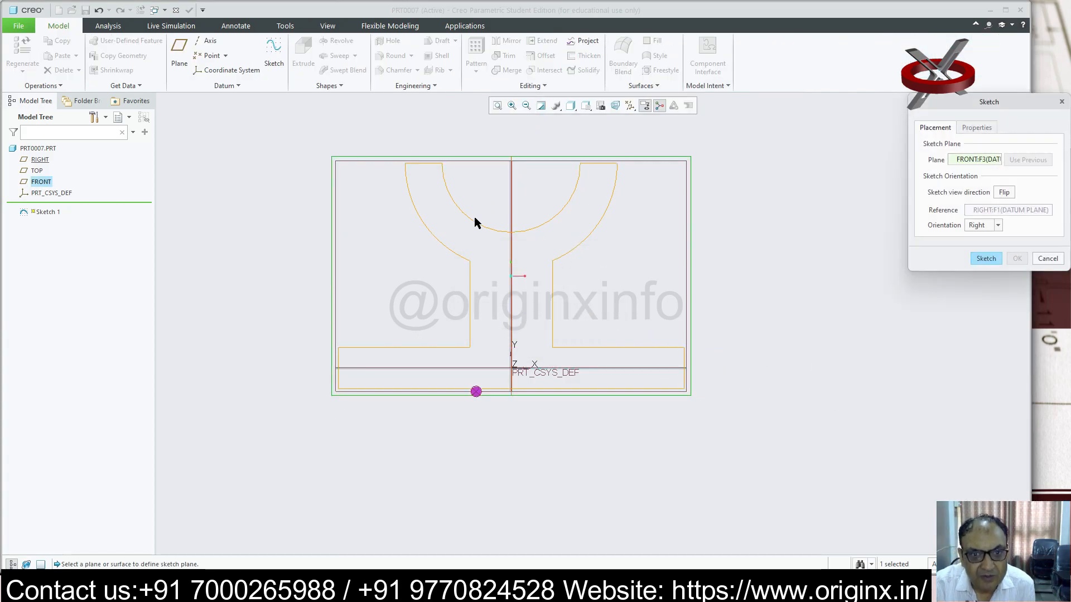
- Try moving the sketch placement to the RIGHT plane with TOP as reference, and discard the redefinition
{"action": "left_click", "coordinate": [511, 174]}
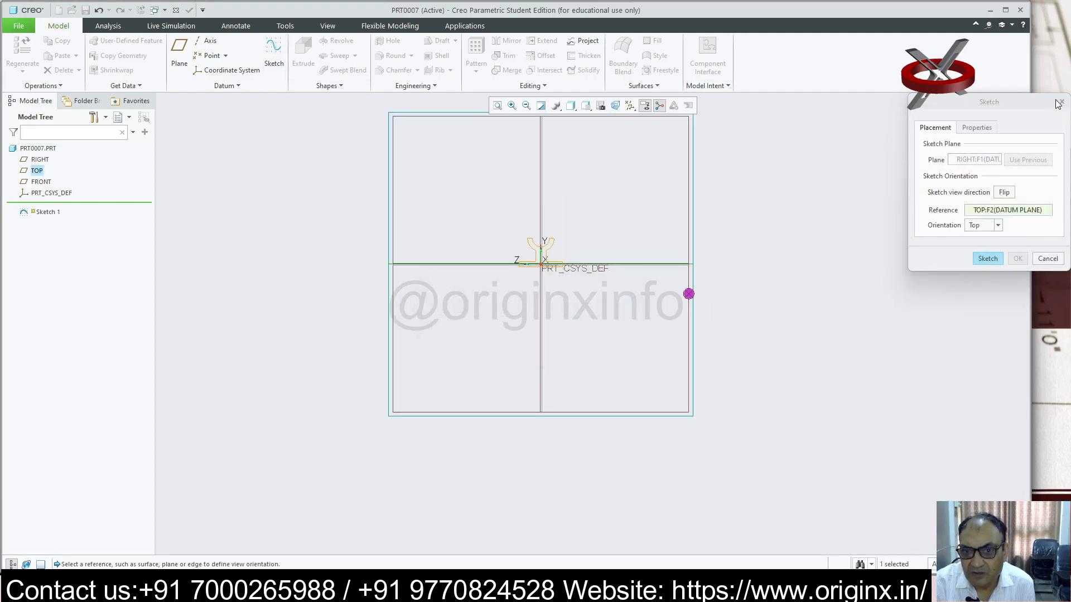
{"action": "left_click", "coordinate": [1061, 102]}
{"action": "left_click", "coordinate": [534, 311]}
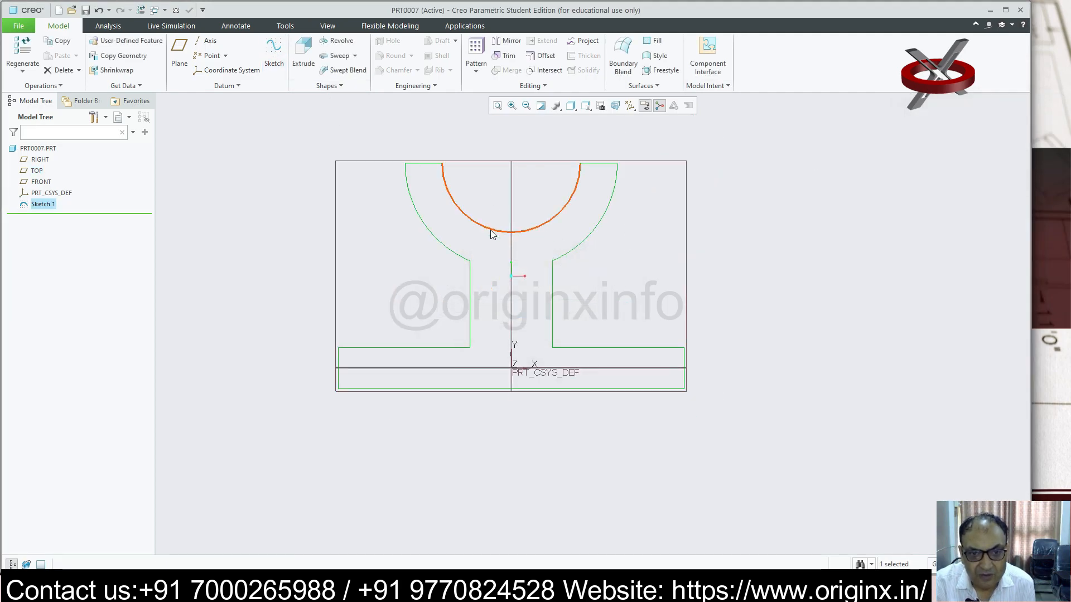
- Try to extrude Sketch 1 as a solid, including with the FRONT plane selected, and cancel the attempts
{"action": "left_click", "coordinate": [303, 54]}
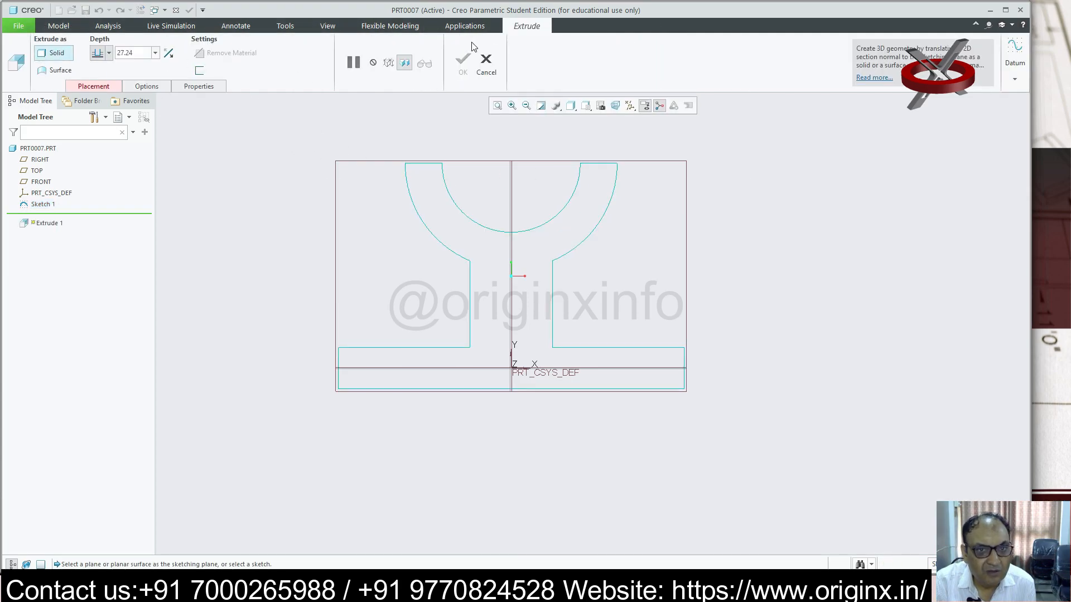
{"action": "left_click", "coordinate": [41, 182]}
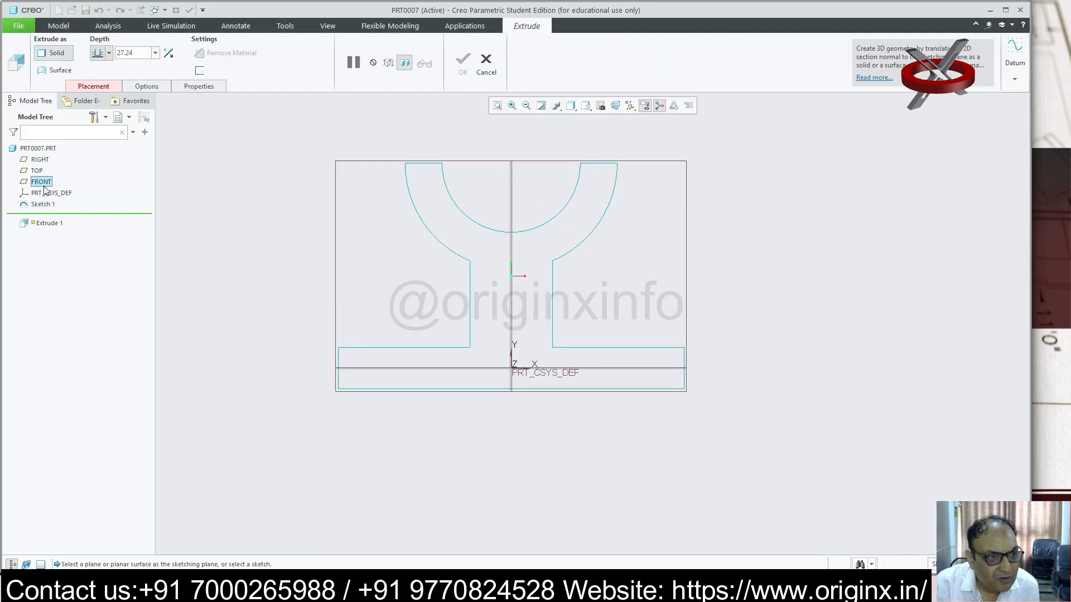
{"action": "left_click", "coordinate": [960, 54]}
{"action": "left_click", "coordinate": [534, 317]}
{"action": "left_click", "coordinate": [486, 59]}
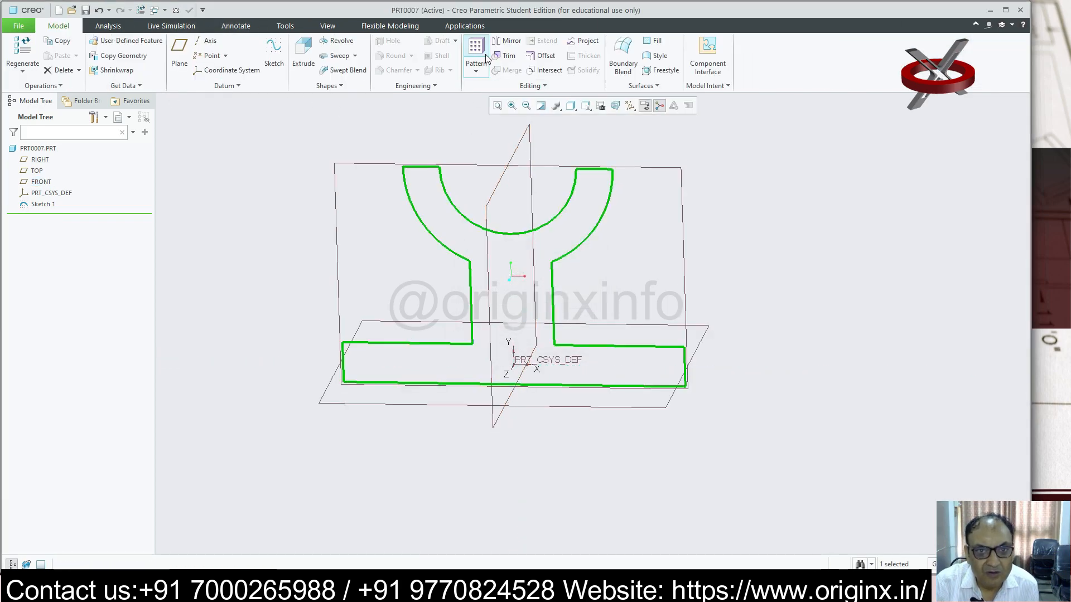
{"action": "left_click", "coordinate": [304, 56]}
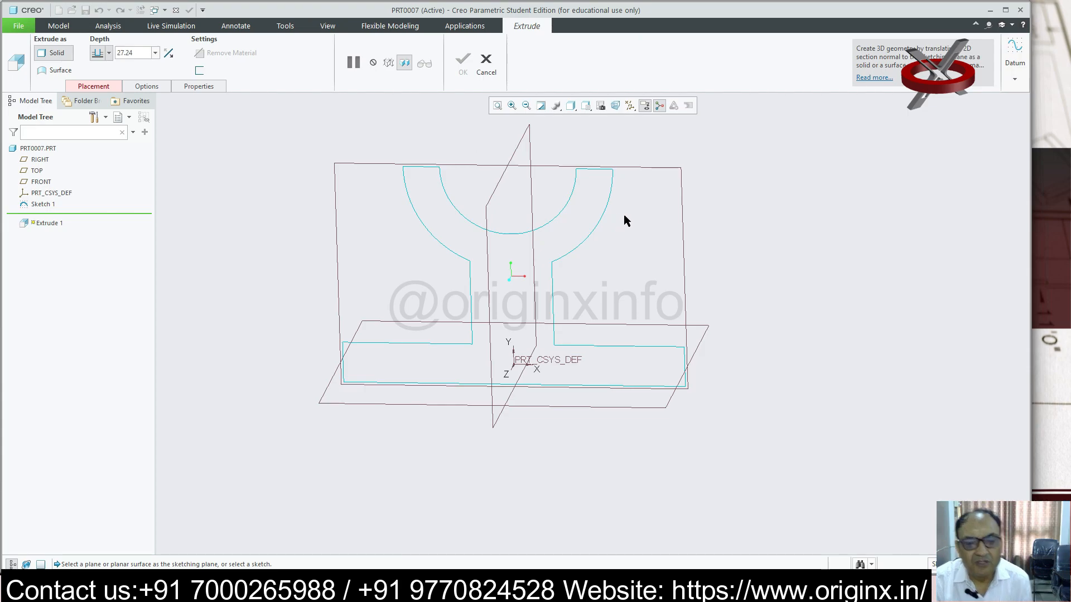
{"action": "left_click", "coordinate": [486, 59]}
- Reopen Sketch 1 square to the screen, check its base outline, and retry the solid extrusion
{"action": "middle_click_drag", "start_coordinate": [561, 369], "coordinate": [543, 355]}
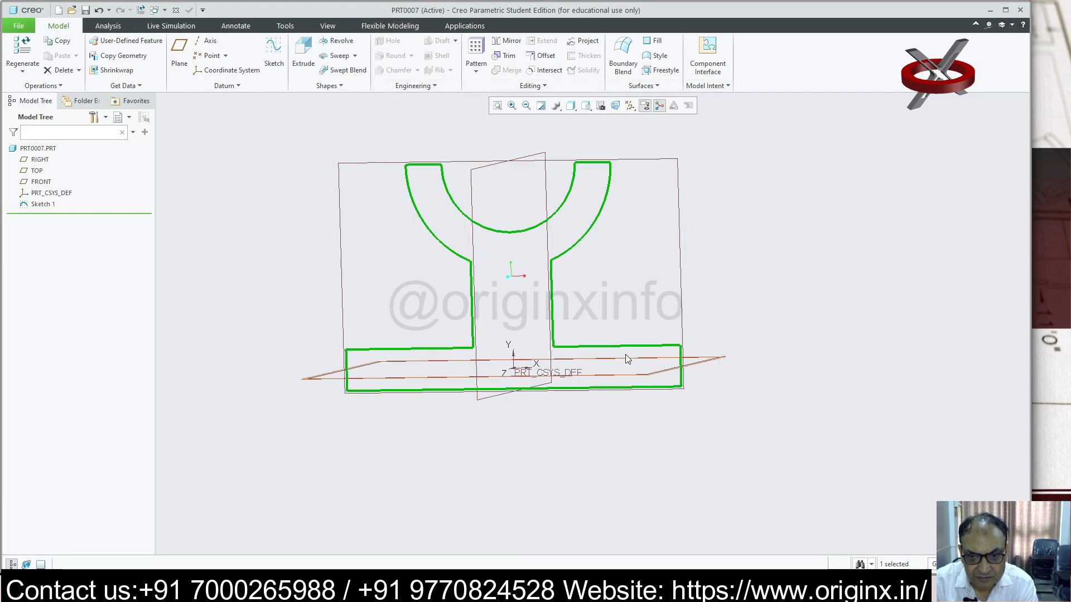
{"action": "left_click", "coordinate": [578, 347]}
{"action": "left_click", "coordinate": [553, 294]}
{"action": "left_click", "coordinate": [574, 256]}
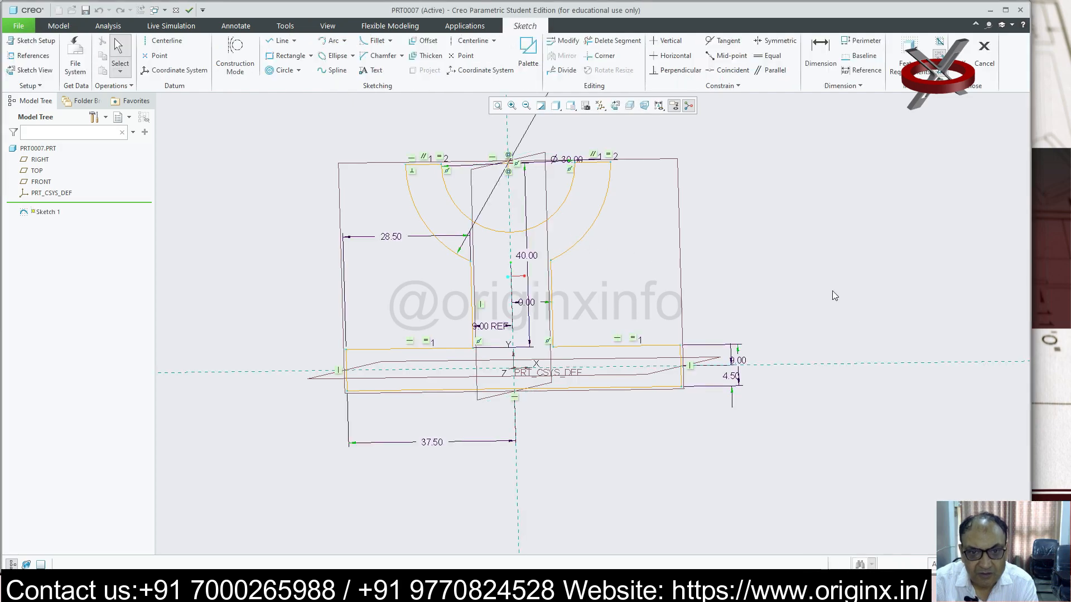
{"action": "left_click", "coordinate": [616, 106]}
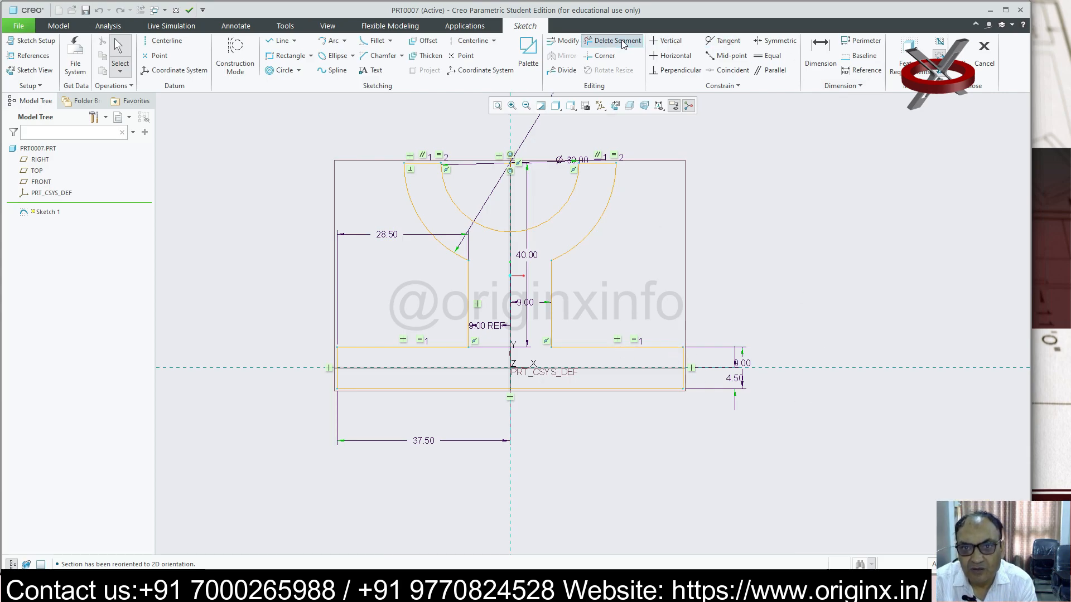
{"action": "left_click_drag", "start_coordinate": [329, 381], "coordinate": [468, 379]}
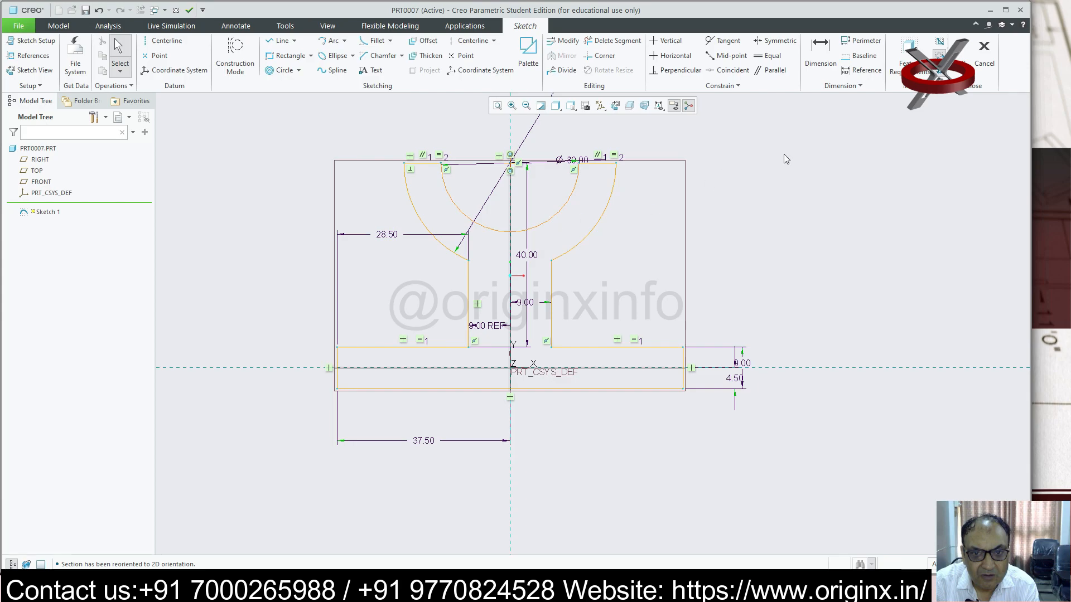
{"action": "left_click", "coordinate": [965, 45]}
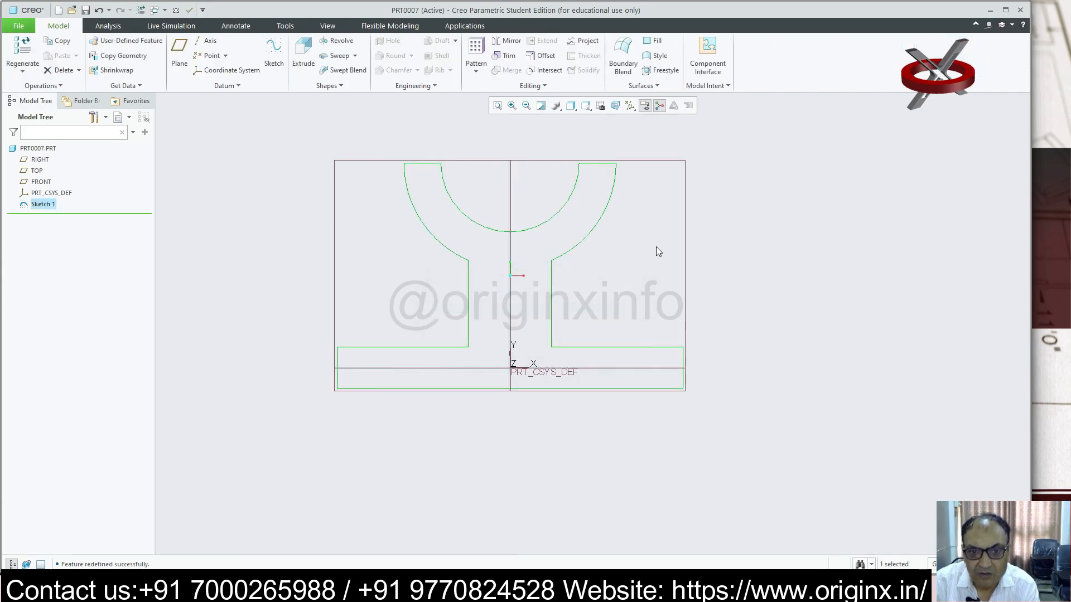
{"action": "left_click", "coordinate": [304, 56]}
{"action": "left_click", "coordinate": [536, 229]}
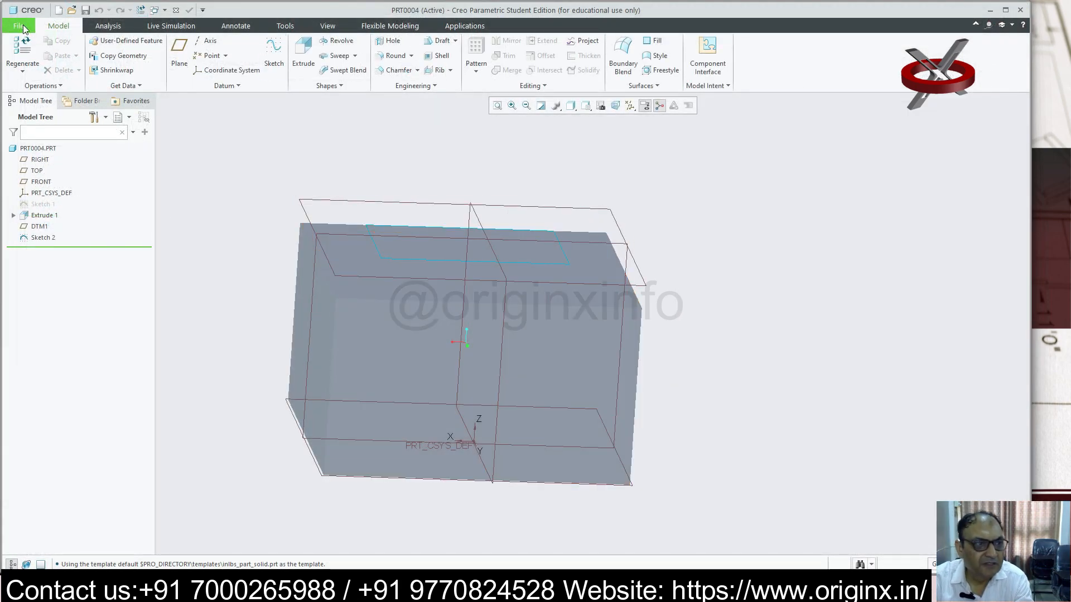
- Create a new solid part named prt0008 from the default template
{"action": "left_click", "coordinate": [23, 29]}
{"action": "left_click", "coordinate": [25, 46]}
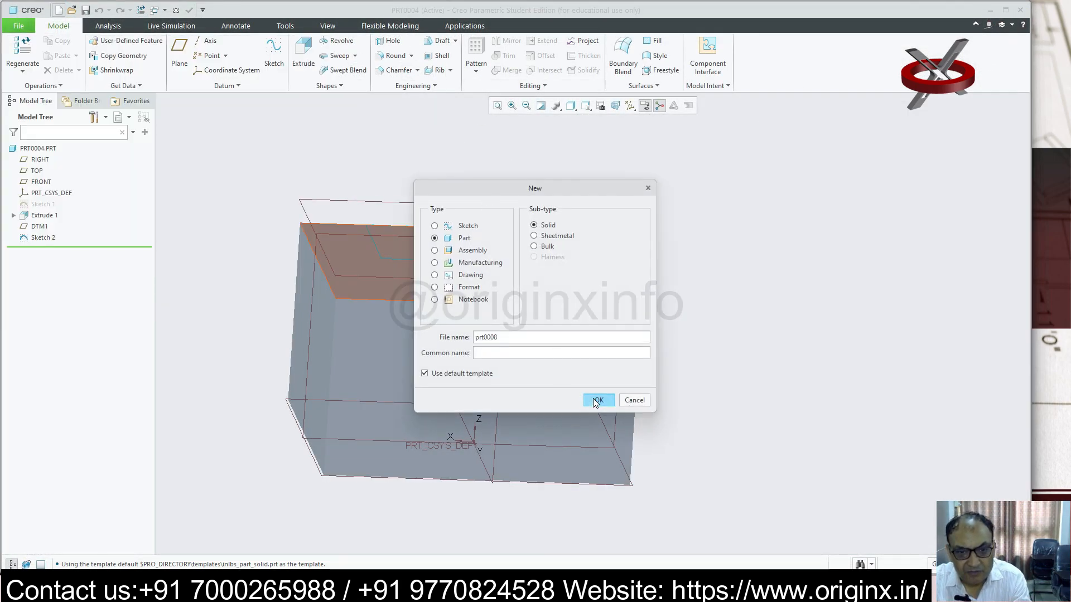
{"action": "left_click", "coordinate": [594, 399]}
- Start a sketch on the FRONT plane and orient it parallel to the screen
{"action": "left_click", "coordinate": [34, 183]}
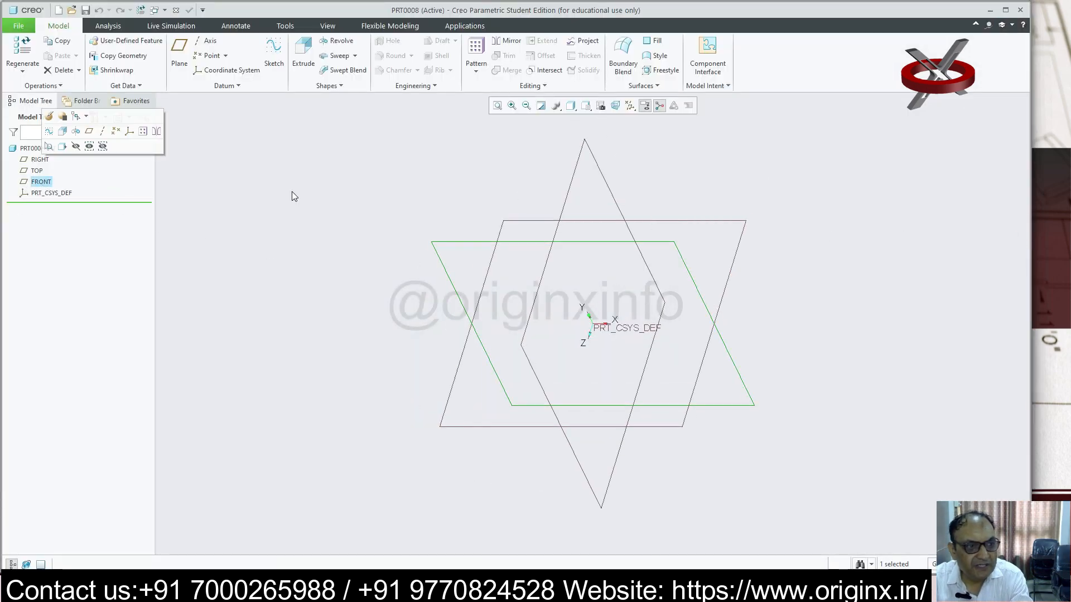
{"action": "left_click", "coordinate": [274, 53]}
{"action": "left_click", "coordinate": [615, 106]}
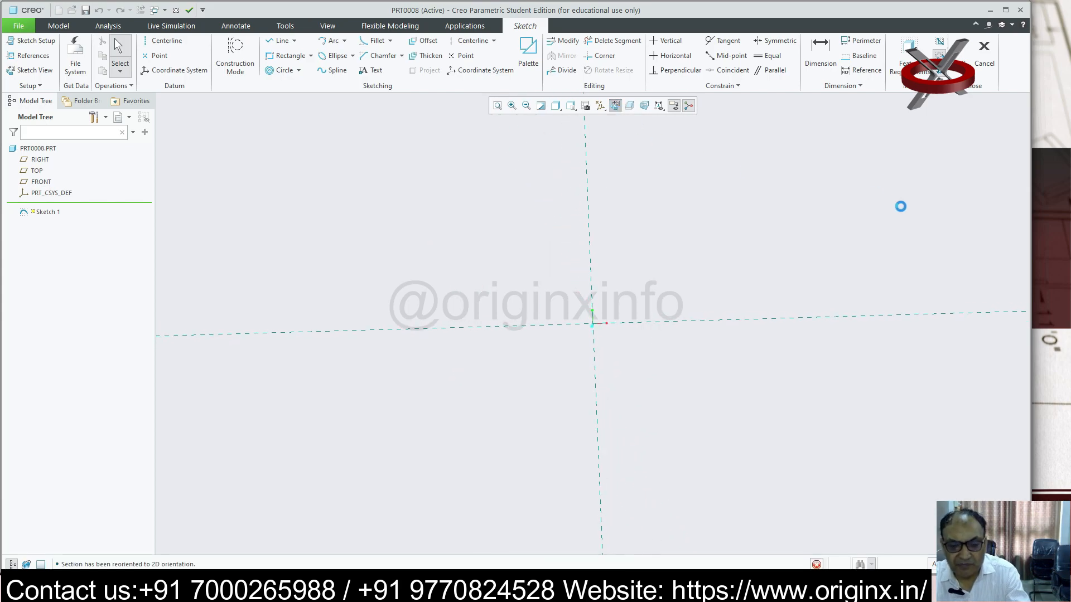
- Sketch two concentric circles about 197 and 103 in diameter, centred on the vertical reference about 170 above the origin
{"action": "left_click", "coordinate": [298, 71]}
{"action": "left_click", "coordinate": [306, 84]}
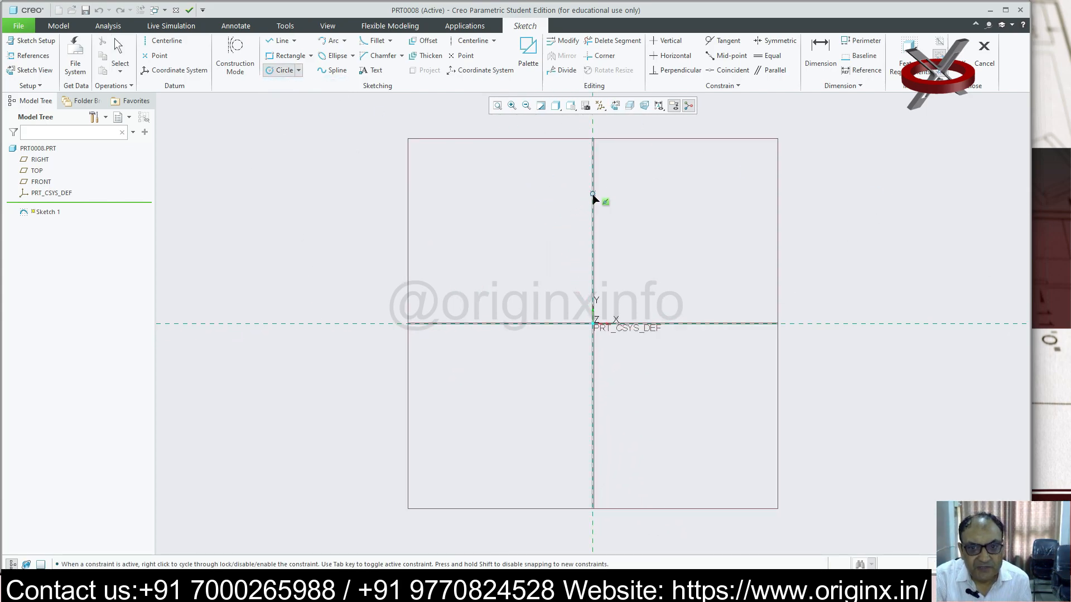
{"action": "left_click", "coordinate": [593, 200]}
{"action": "left_click", "coordinate": [592, 200]}
{"action": "left_click", "coordinate": [580, 235]}
{"action": "middle_click", "coordinate": [869, 230]}
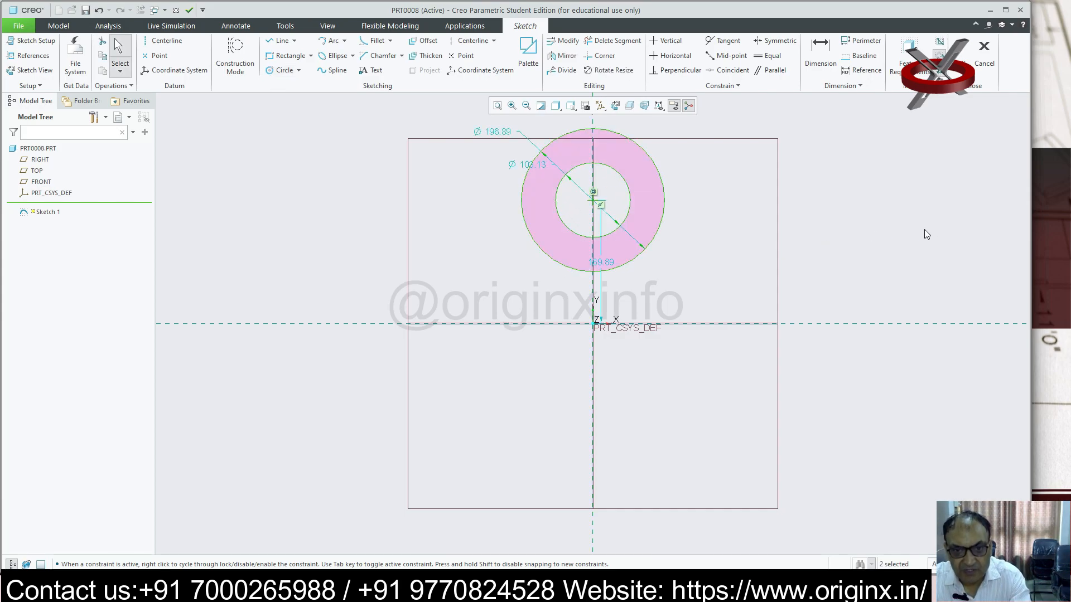
- Set the outer circle's diameter to 46 and the inner circle's diameter to 30
{"action": "double_click", "coordinate": [503, 132]}
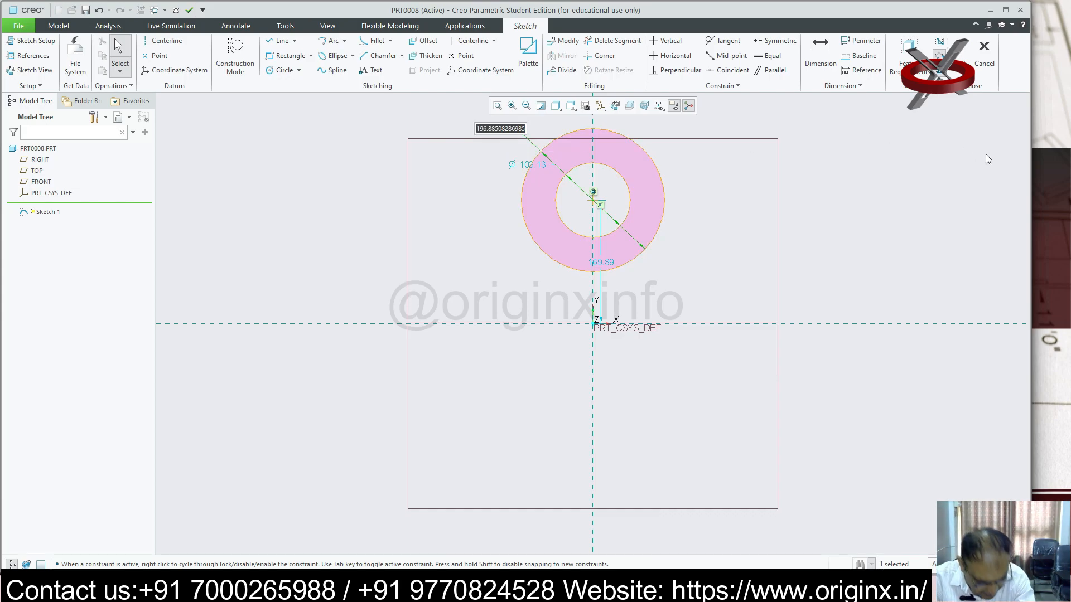
{"action": "type", "text": "46"}
{"action": "key", "text": "Return"}
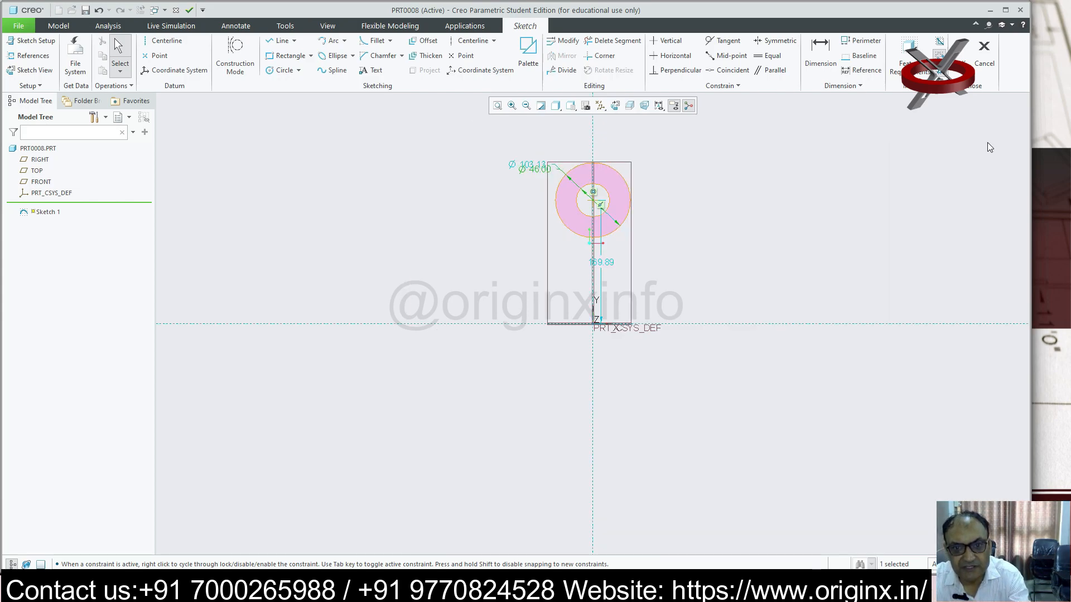
{"action": "scroll", "coordinate": [618, 223], "scroll_direction": "up", "scroll_amount": 5}
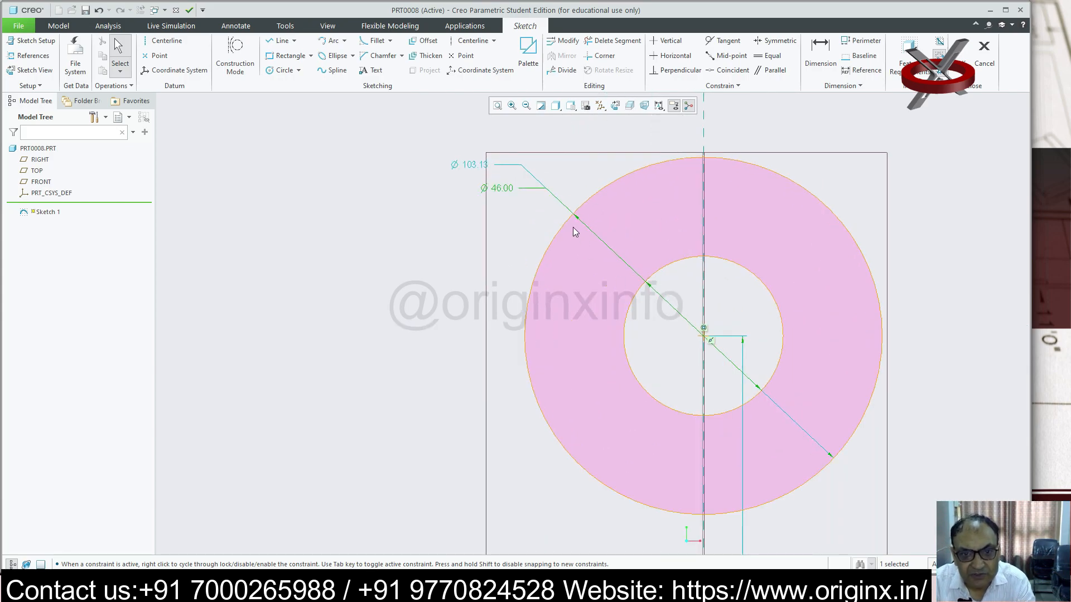
{"action": "left_click", "coordinate": [469, 166]}
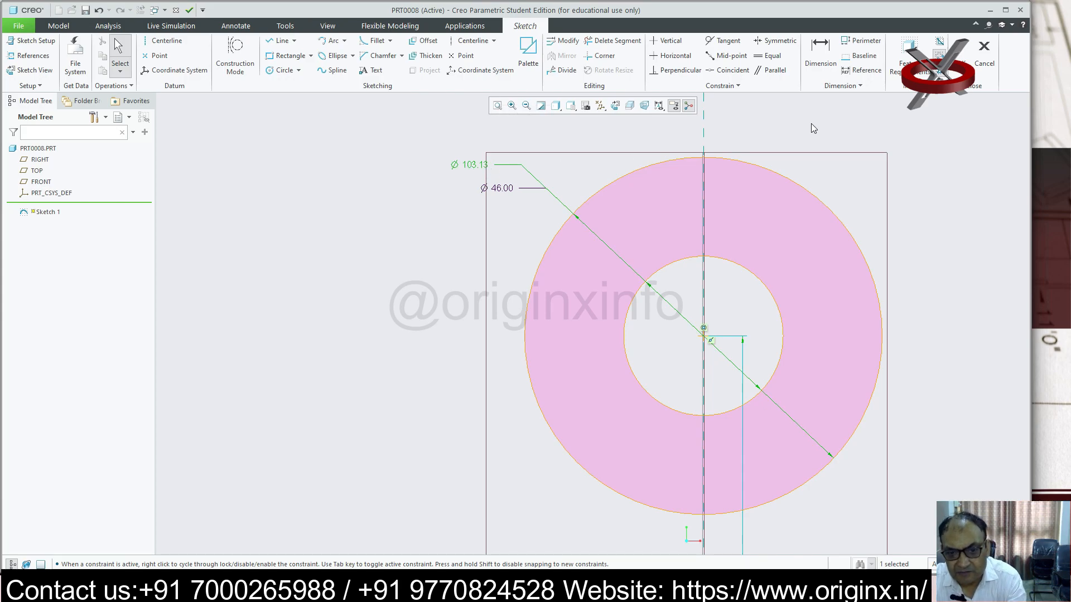
{"action": "double_click", "coordinate": [472, 165]}
{"action": "type", "text": "30"}
{"action": "key", "text": "Return"}
{"action": "scroll", "coordinate": [824, 313], "scroll_direction": "up", "scroll_amount": 1}
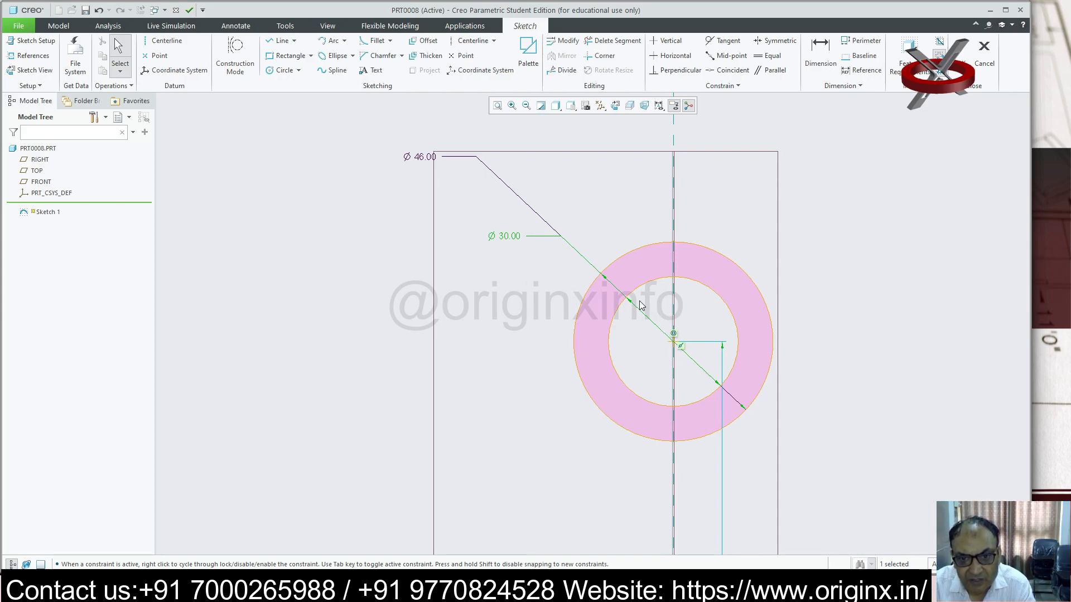
- Set the height of the circles' centre above the horizontal reference to 40
{"action": "scroll", "coordinate": [772, 371], "scroll_direction": "down", "scroll_amount": 3}
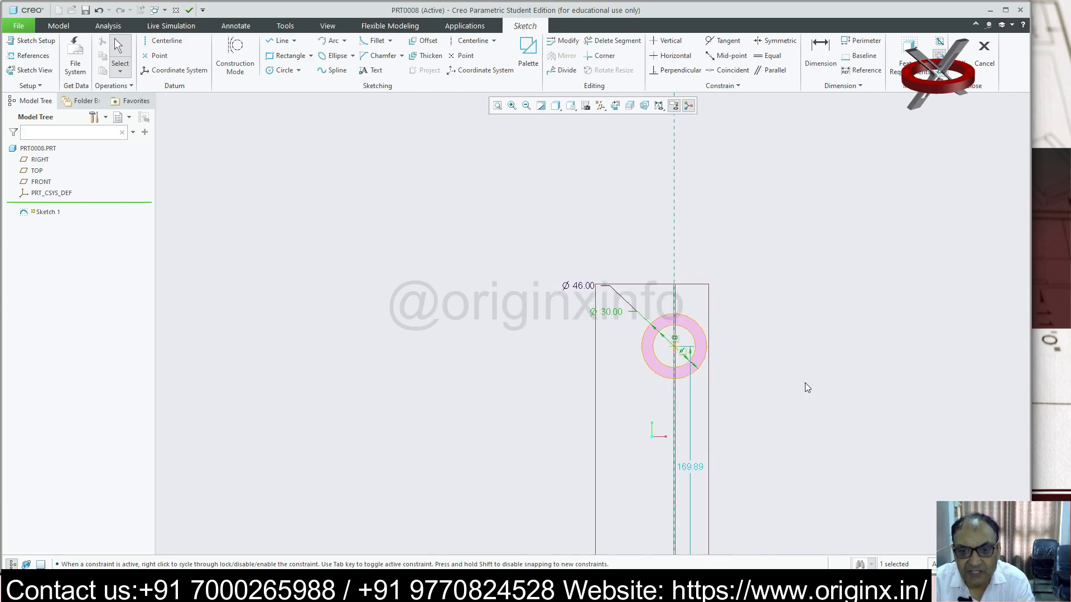
{"action": "scroll", "coordinate": [743, 373], "scroll_direction": "down", "scroll_amount": 3}
{"action": "scroll", "coordinate": [803, 433], "scroll_direction": "up", "scroll_amount": 2}
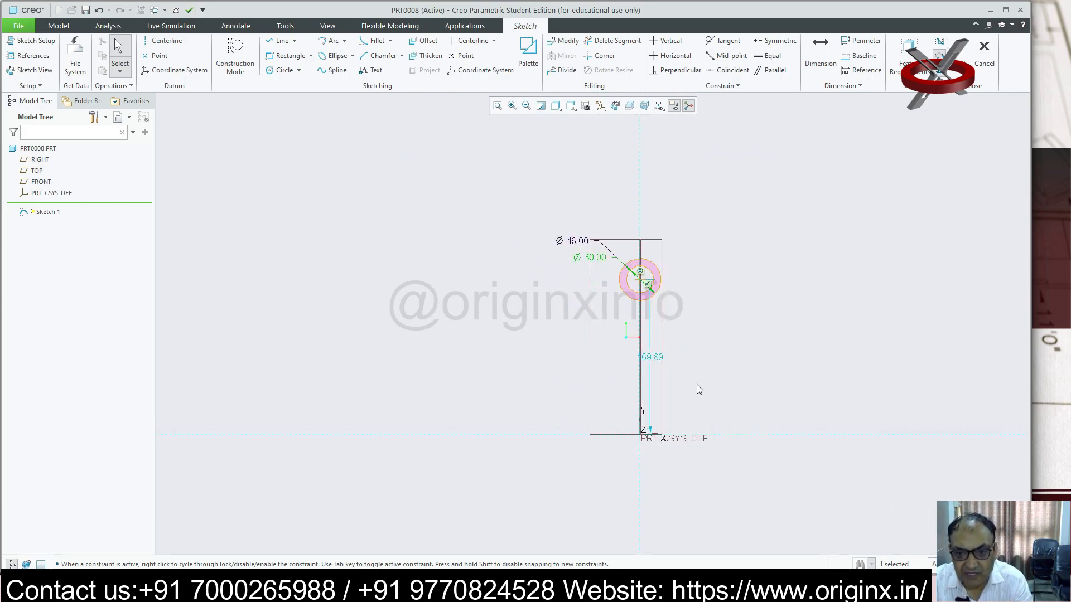
{"action": "double_click", "coordinate": [654, 357]}
{"action": "type", "text": "5"}
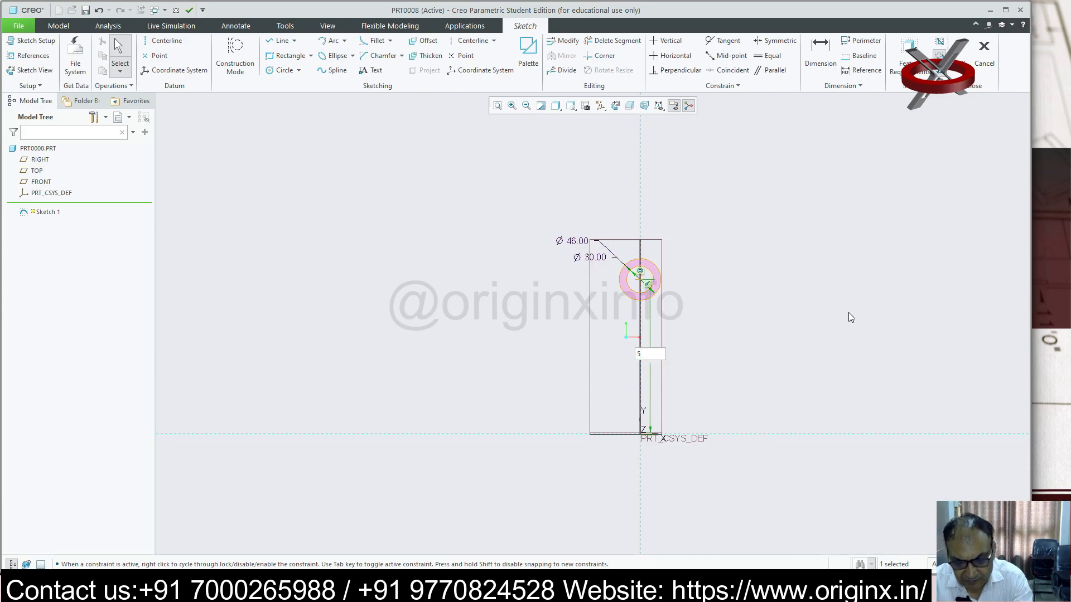
{"action": "key", "text": "Return"}
{"action": "scroll", "coordinate": [661, 428], "scroll_direction": "up", "scroll_amount": 5}
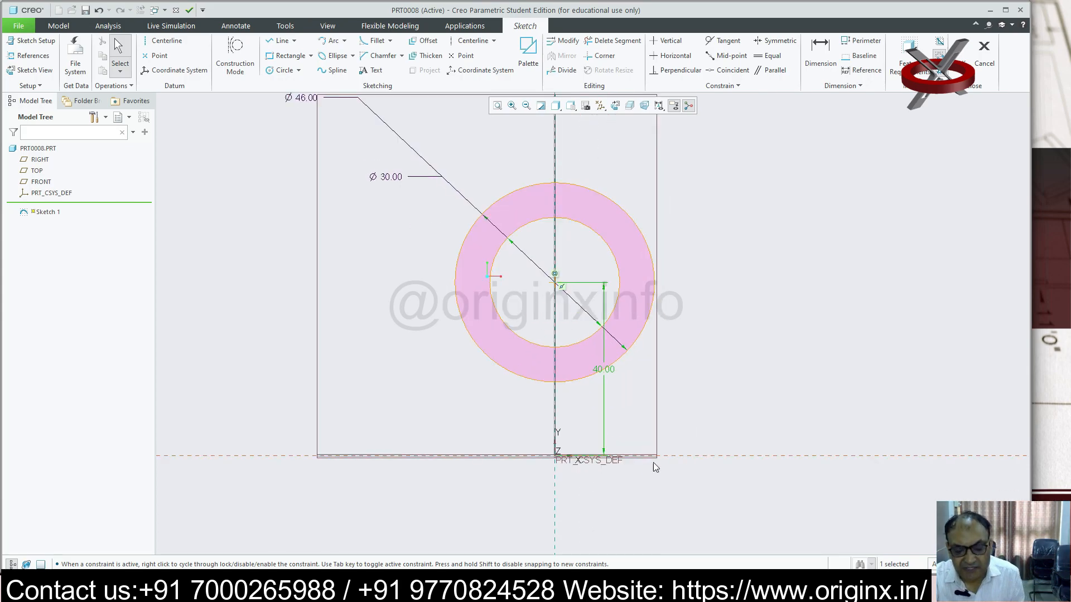
{"action": "scroll", "coordinate": [645, 467], "scroll_direction": "up", "scroll_amount": 3}
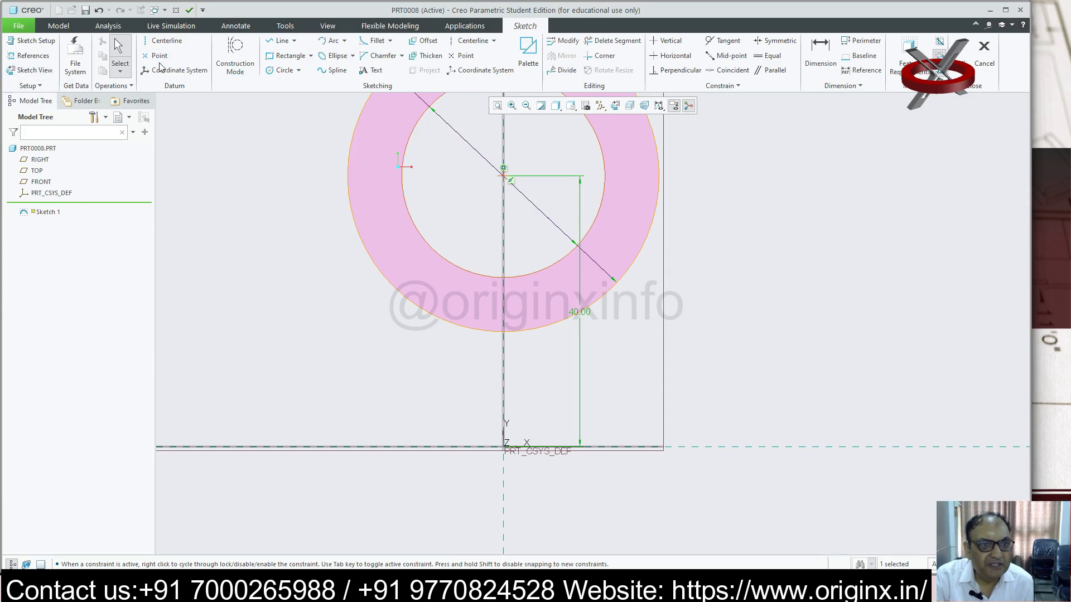
{"action": "left_click", "coordinate": [287, 55]}
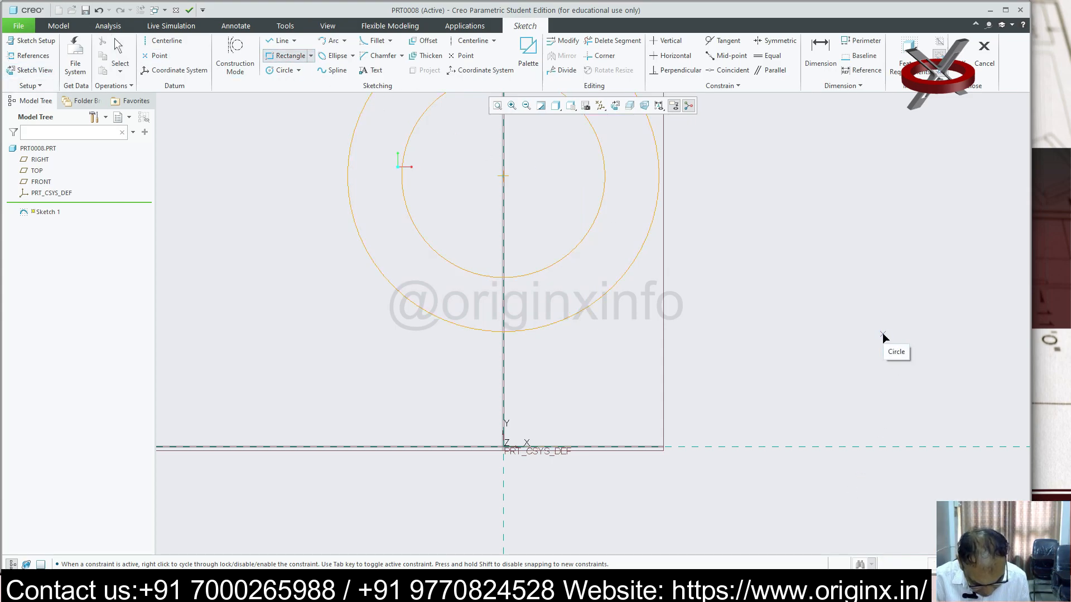
{"action": "scroll", "coordinate": [703, 400], "scroll_direction": "down", "scroll_amount": 5}
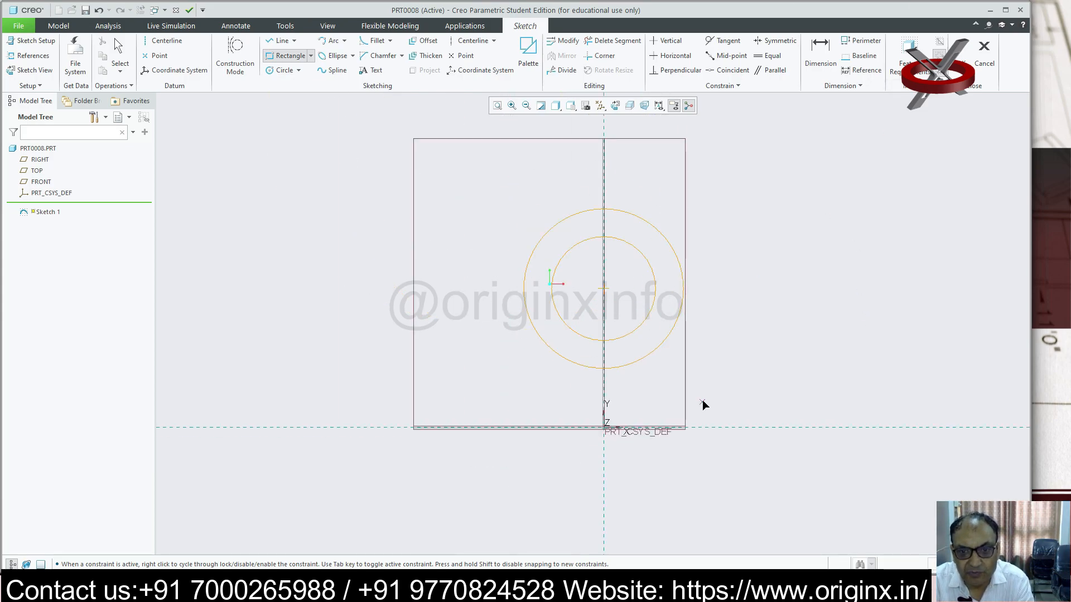
{"action": "key", "text": "Escape"}
- Set the height of the circles' centre above the horizontal reference to 44.5
{"action": "scroll", "coordinate": [674, 268], "scroll_direction": "up", "scroll_amount": 5}
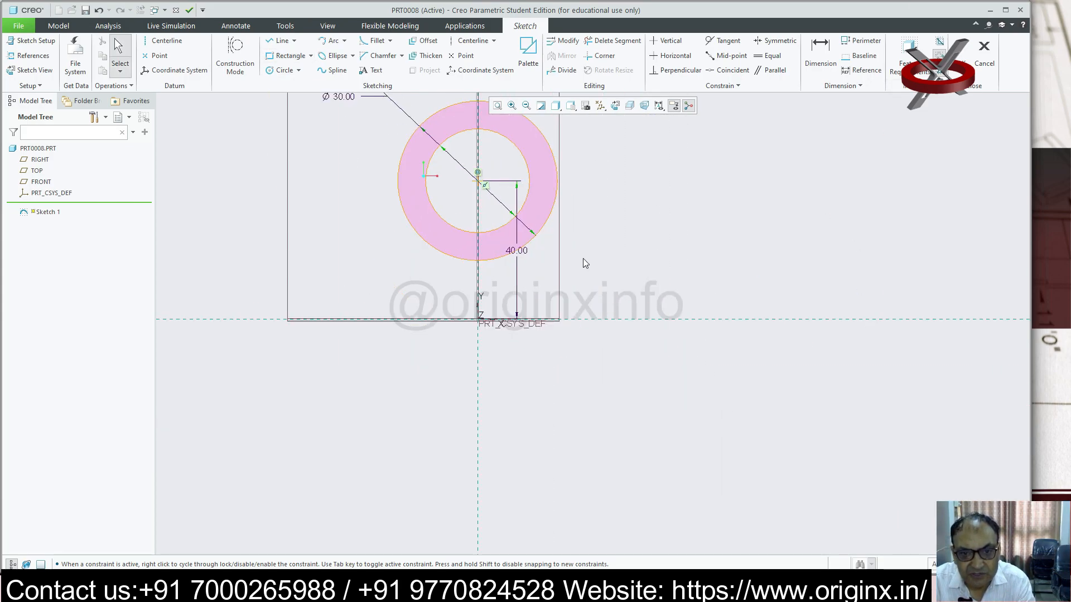
{"action": "double_click", "coordinate": [514, 251]}
{"action": "type", "text": "44.5"}
{"action": "key", "text": "Return"}
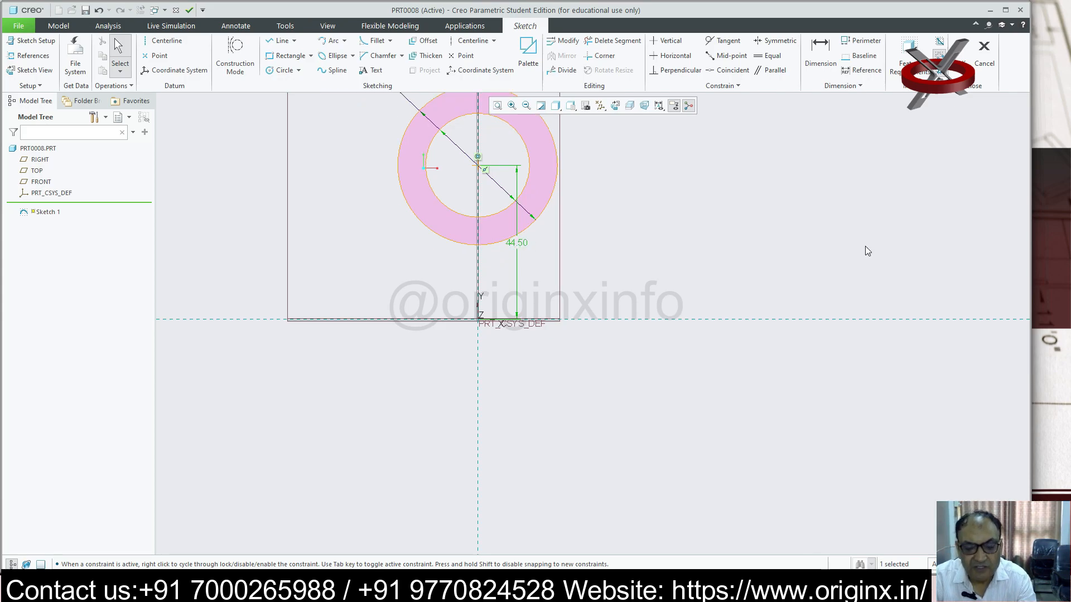
- Sketch a base rectangle about 84 wide and 15 high below the circles, straddling both the horizontal and vertical references
{"action": "scroll", "coordinate": [716, 283], "scroll_direction": "down", "scroll_amount": 3}
{"action": "scroll", "coordinate": [716, 284], "scroll_direction": "up", "scroll_amount": 2}
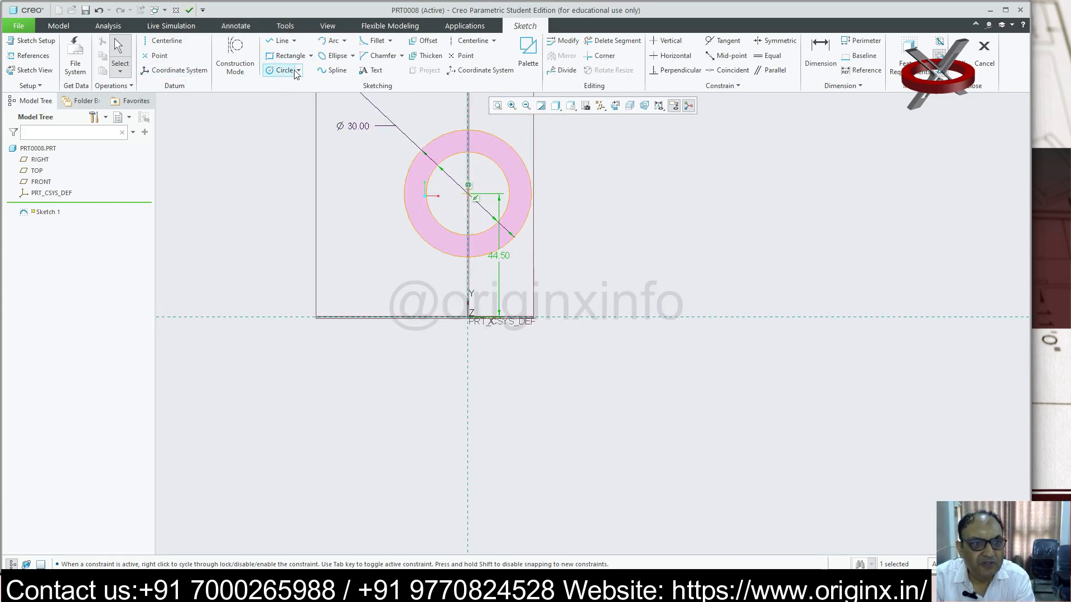
{"action": "left_click", "coordinate": [286, 56]}
{"action": "left_click", "coordinate": [356, 300]}
{"action": "left_click", "coordinate": [588, 342]}
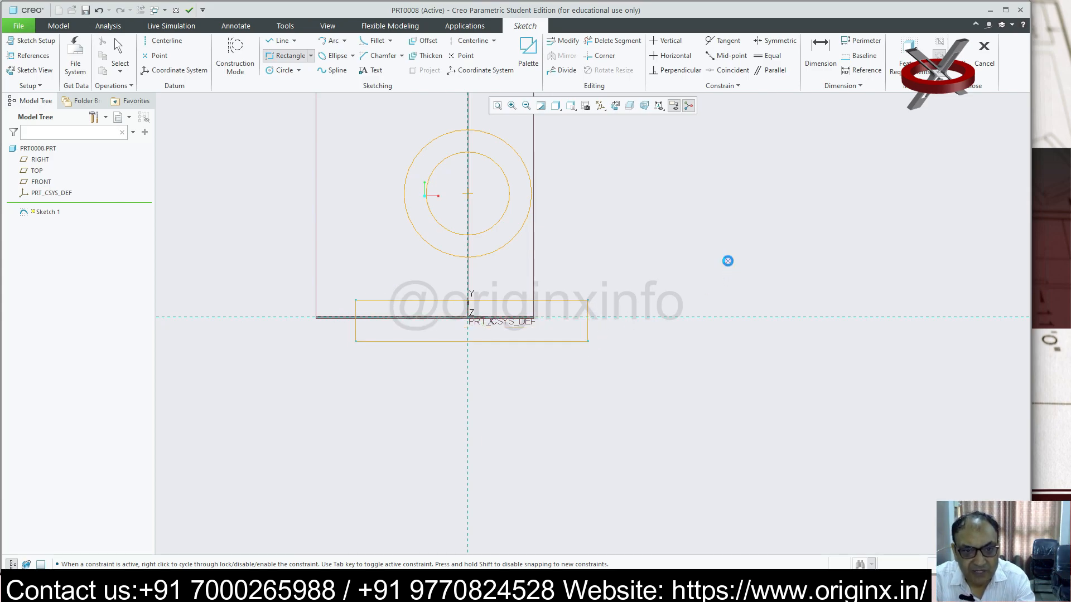
{"action": "middle_click", "coordinate": [728, 259]}
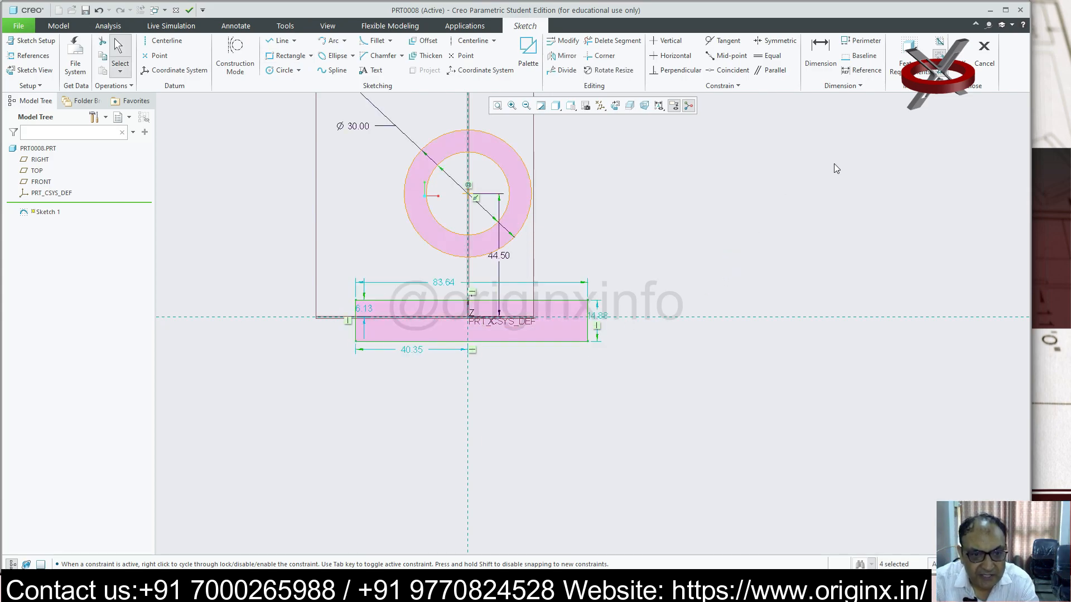
- Set the base rectangle's width to 75 and its left edge's distance from the vertical reference to 37.5
{"action": "double_click", "coordinate": [446, 285]}
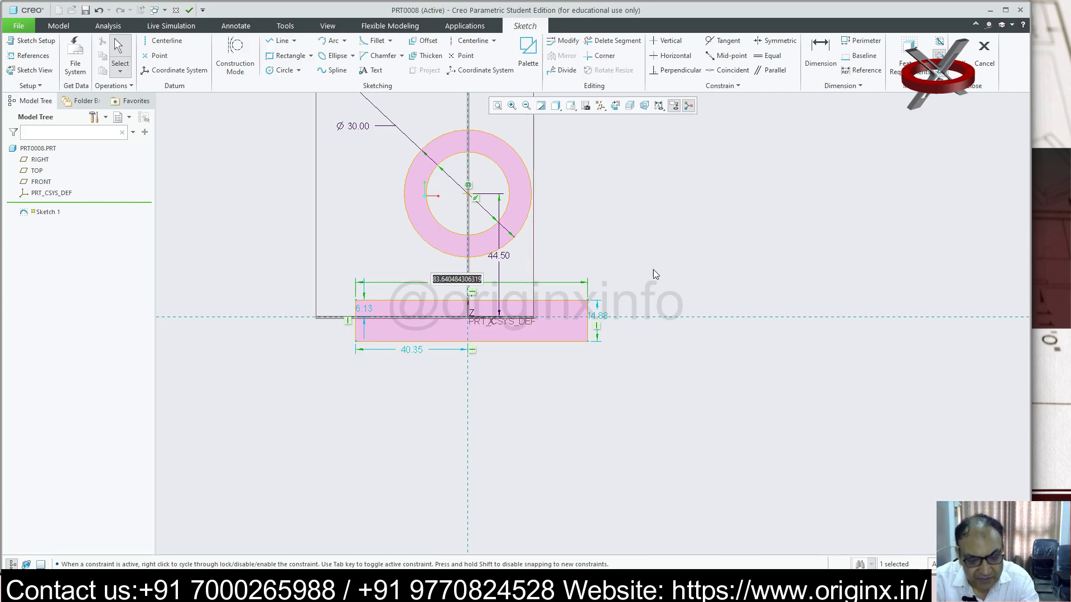
{"action": "type", "text": "75"}
{"action": "key", "text": "Return"}
{"action": "scroll", "coordinate": [562, 354], "scroll_direction": "up", "scroll_amount": 2}
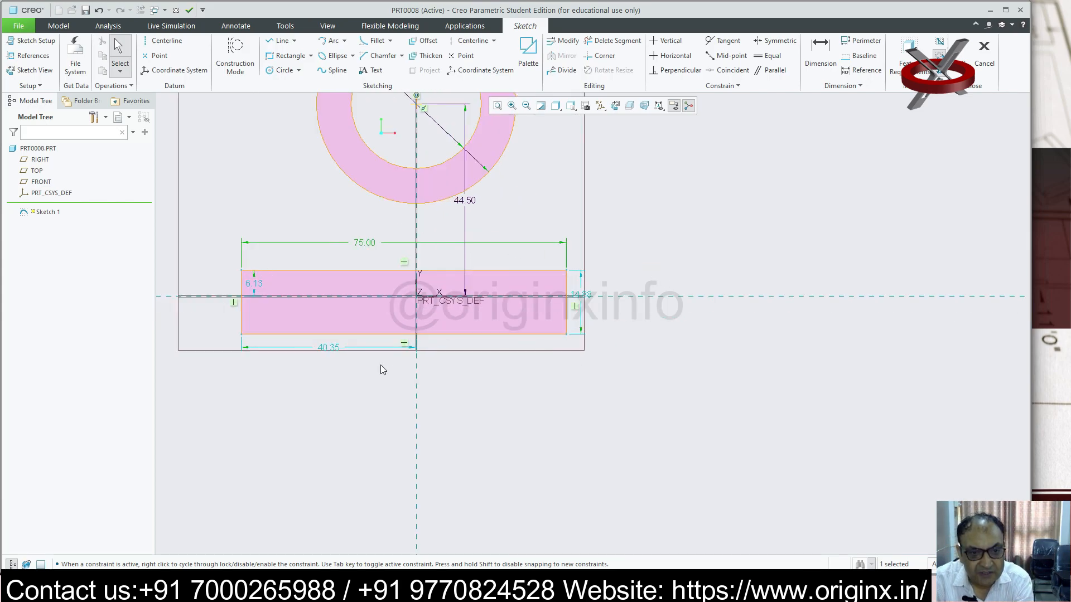
{"action": "double_click", "coordinate": [328, 347]}
{"action": "type", "text": "37.5"}
{"action": "key", "text": "Return"}
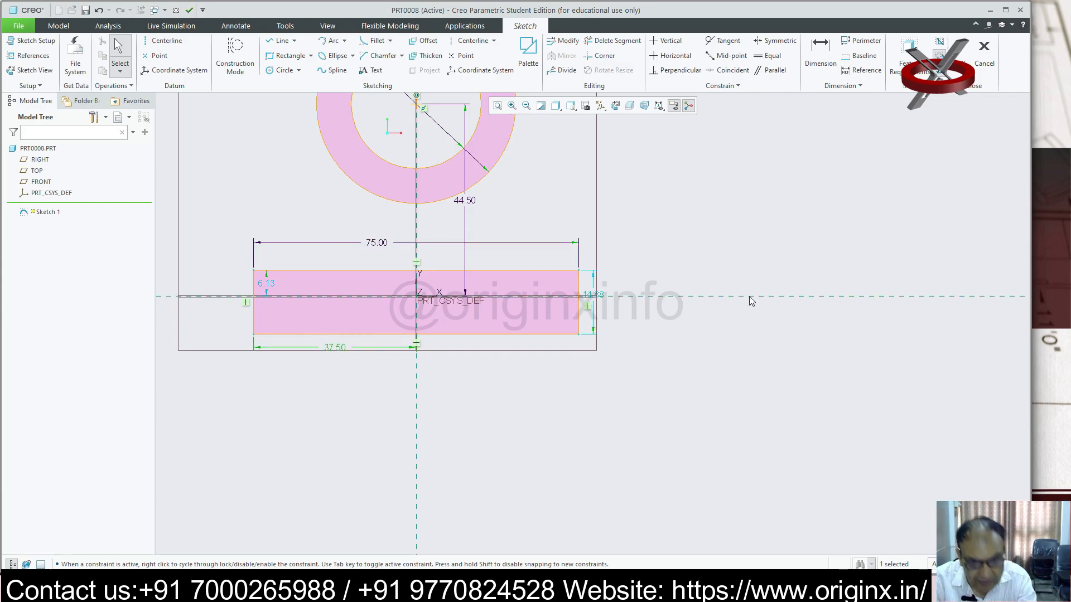
- Set the base rectangle's height to 9 and its upper edge's distance from the horizontal reference to 4.5
{"action": "double_click", "coordinate": [593, 295]}
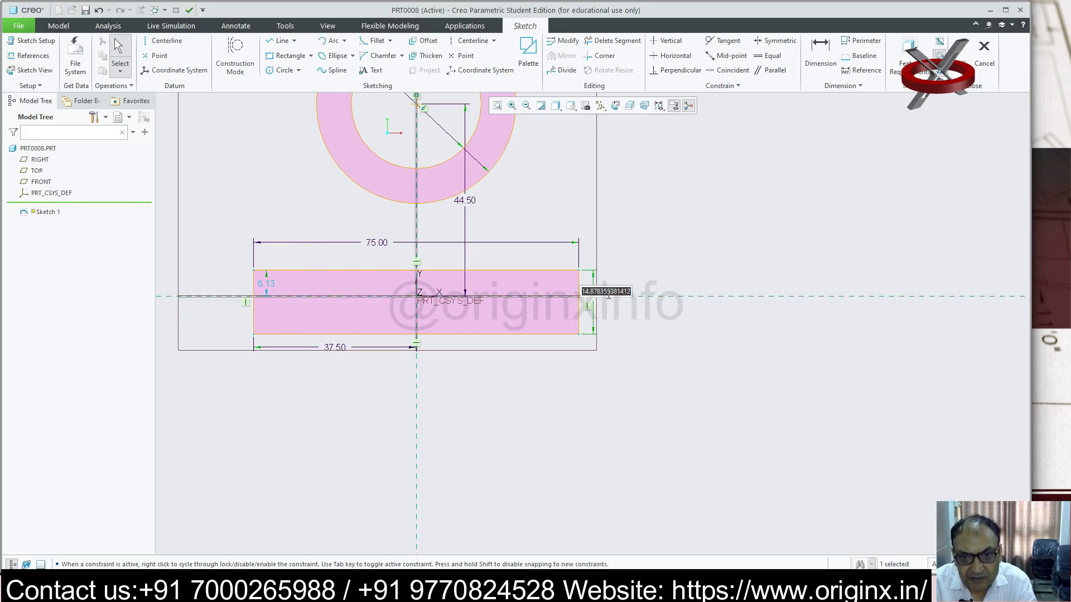
{"action": "type", "text": "9"}
{"action": "key", "text": "Return"}
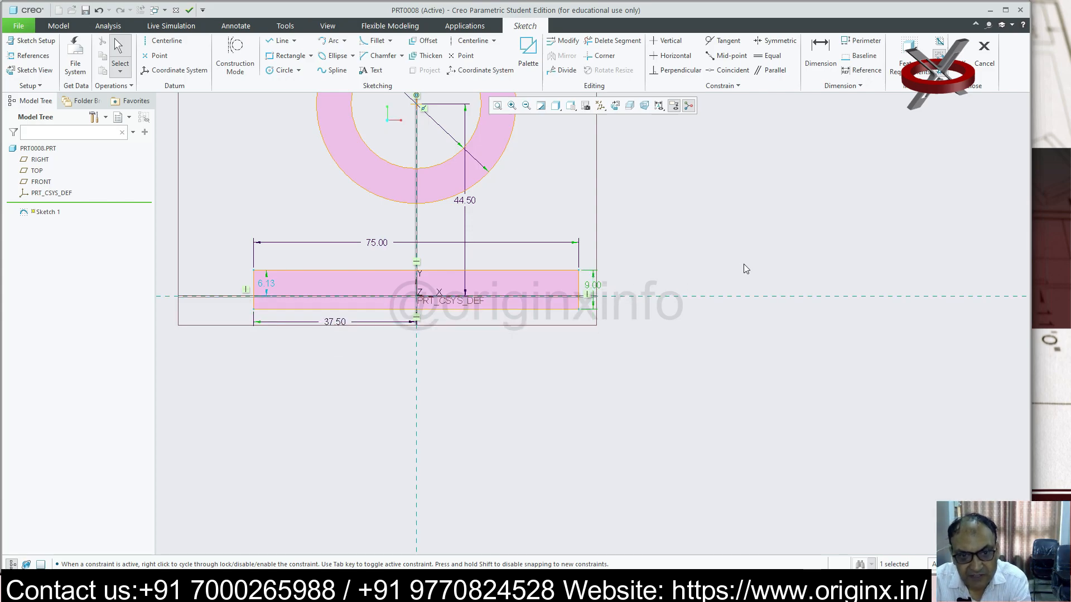
{"action": "double_click", "coordinate": [266, 283]}
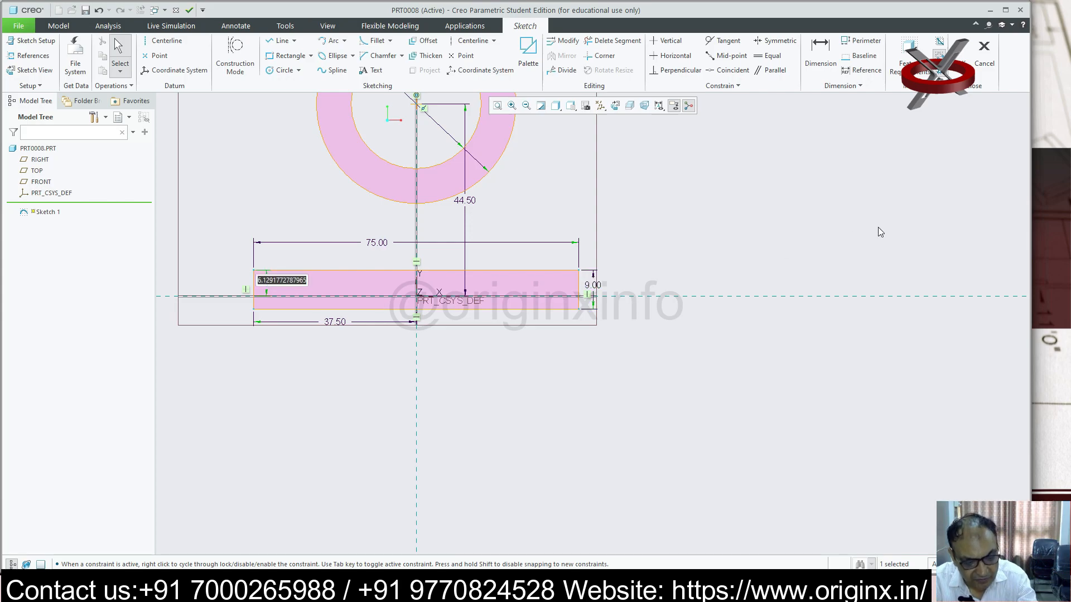
{"action": "type", "text": "4.5"}
{"action": "key", "text": "Return"}
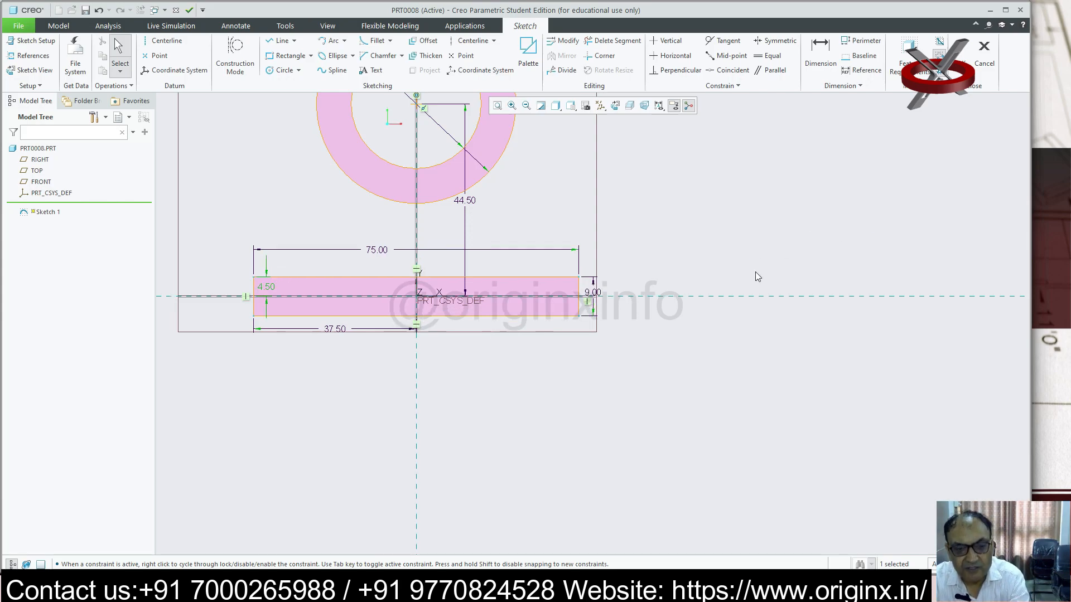
- Sketch a vertical web line about 18 long from the outer circle to the base's upper edge, left of the vertical reference
{"action": "left_click", "coordinate": [294, 40]}
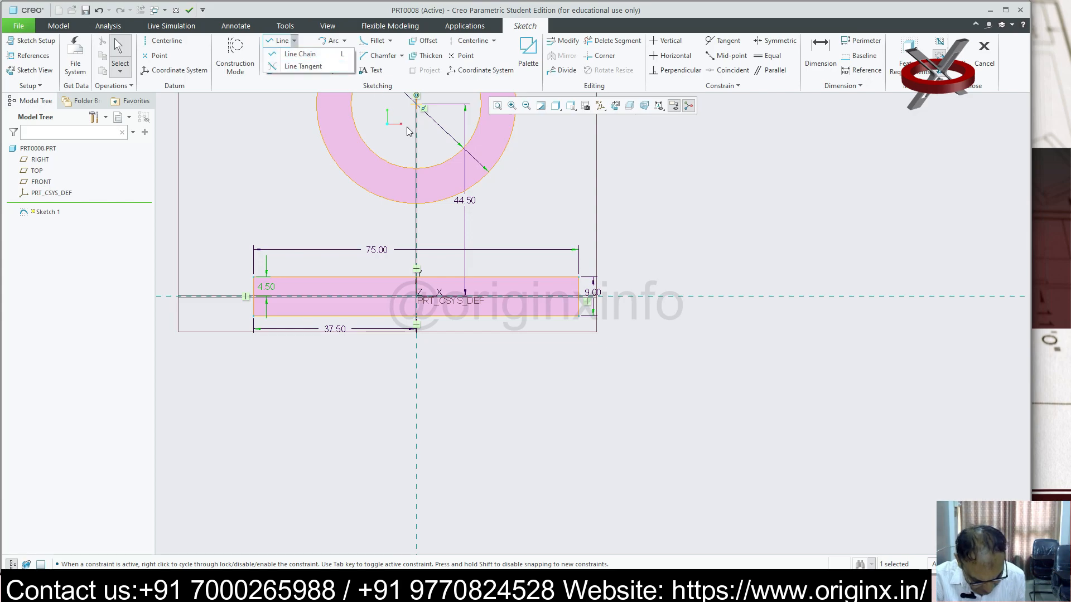
{"action": "left_click", "coordinate": [295, 54]}
{"action": "left_click", "coordinate": [386, 197]}
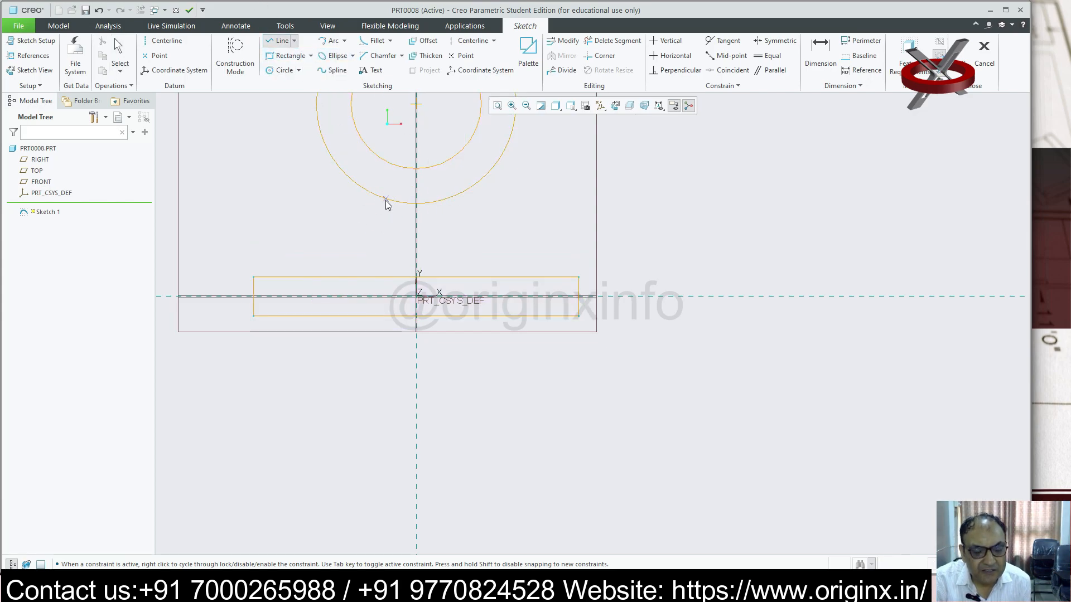
{"action": "left_click", "coordinate": [386, 277]}
{"action": "middle_click", "coordinate": [390, 282]}
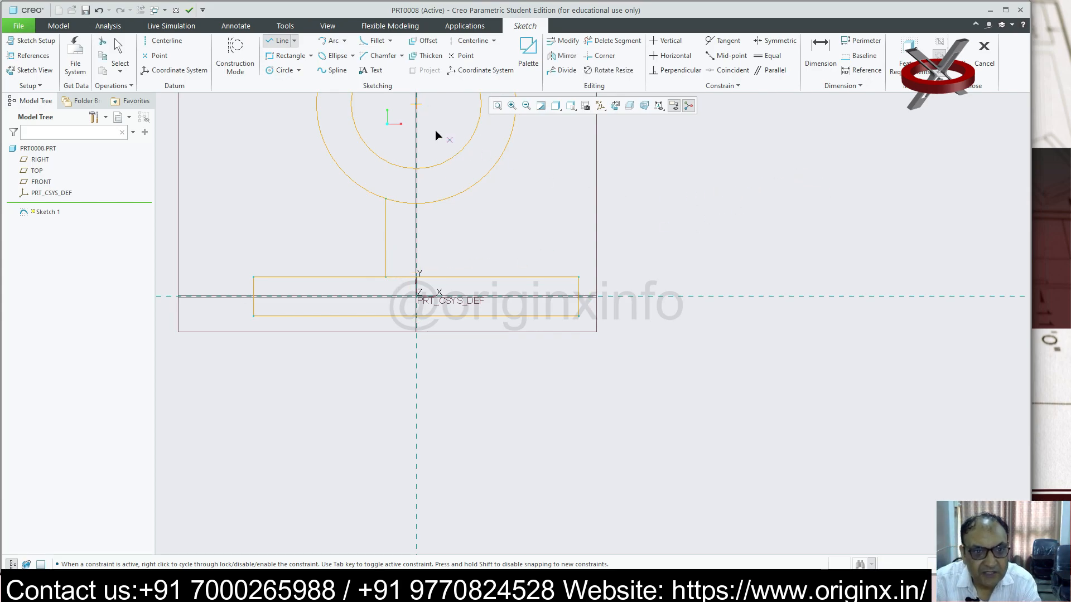
{"action": "middle_click", "coordinate": [596, 223]}
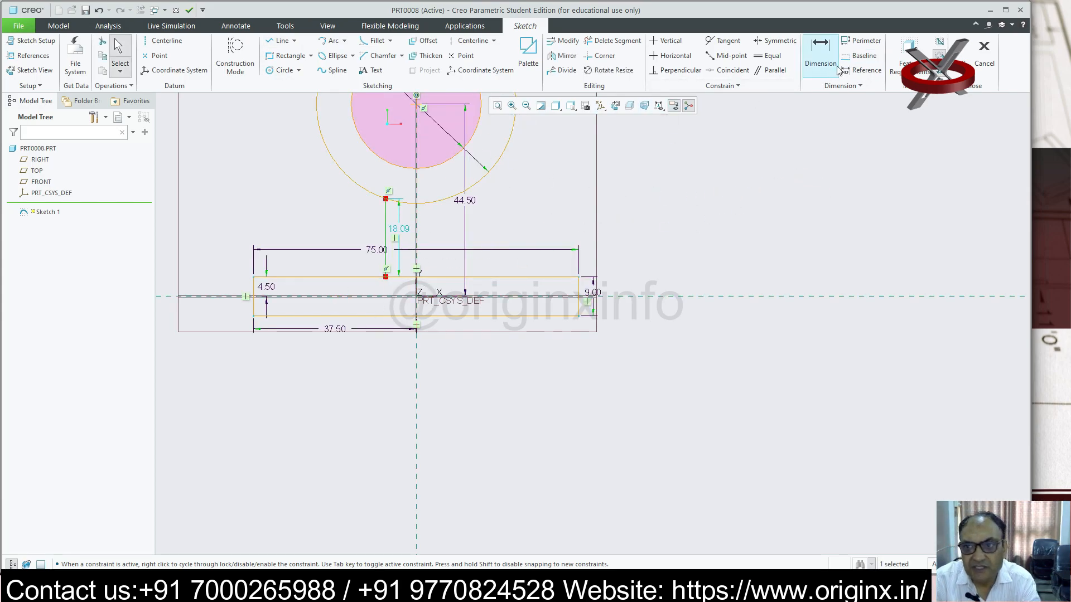
- Try to dimension the vertical web line
{"action": "left_click", "coordinate": [820, 55]}
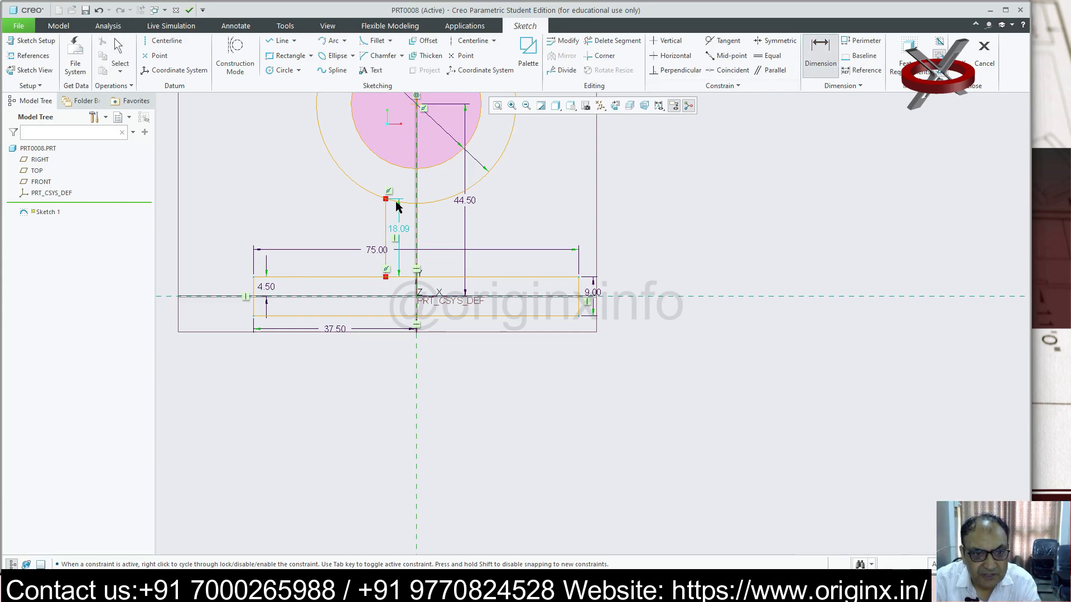
{"action": "left_click", "coordinate": [385, 229]}
{"action": "middle_click", "coordinate": [391, 355]}
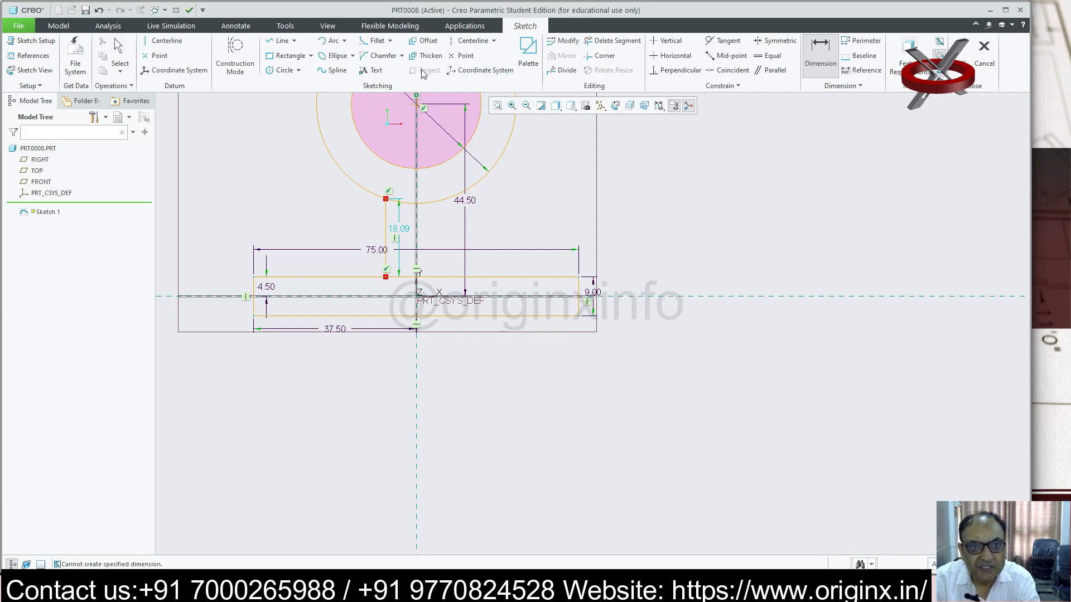
- Add a vertical centreline along the vertical reference through the origin
{"action": "left_click", "coordinate": [166, 40]}
{"action": "left_click", "coordinate": [417, 396]}
{"action": "middle_click", "coordinate": [582, 389]}
- Dimension the web line's distance from the vertical centreline and set it to 4.5
{"action": "scroll", "coordinate": [605, 190], "scroll_direction": "up", "scroll_amount": 3}
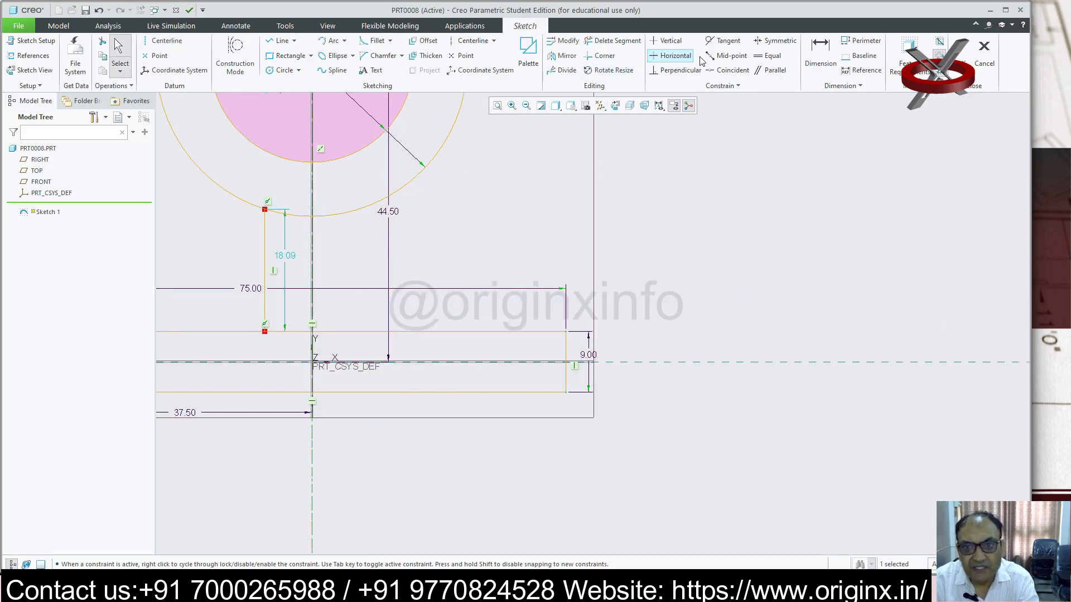
{"action": "left_click", "coordinate": [820, 53]}
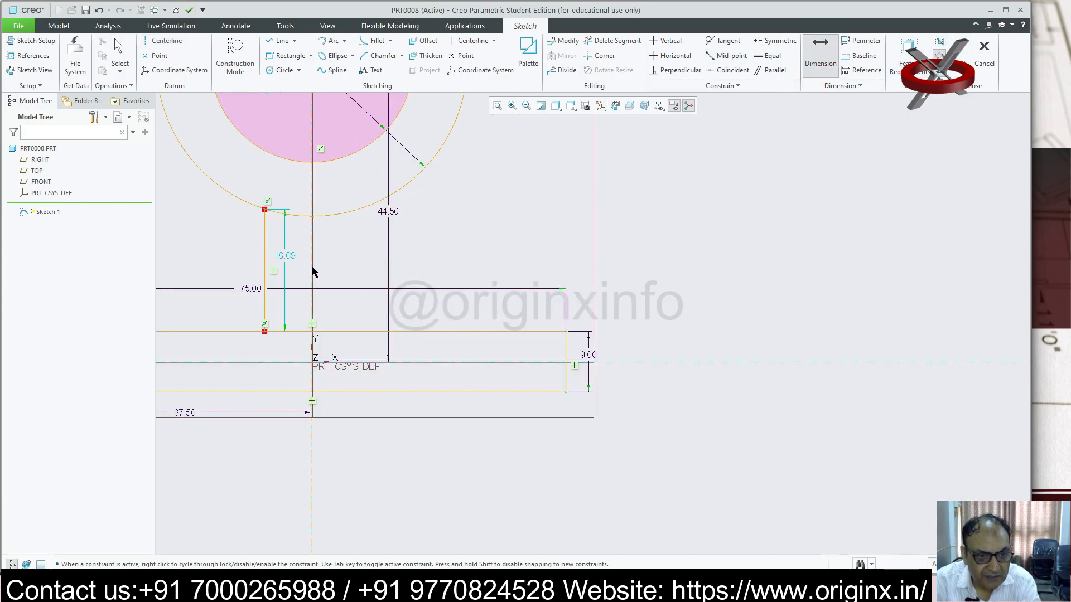
{"action": "middle_click", "coordinate": [276, 243]}
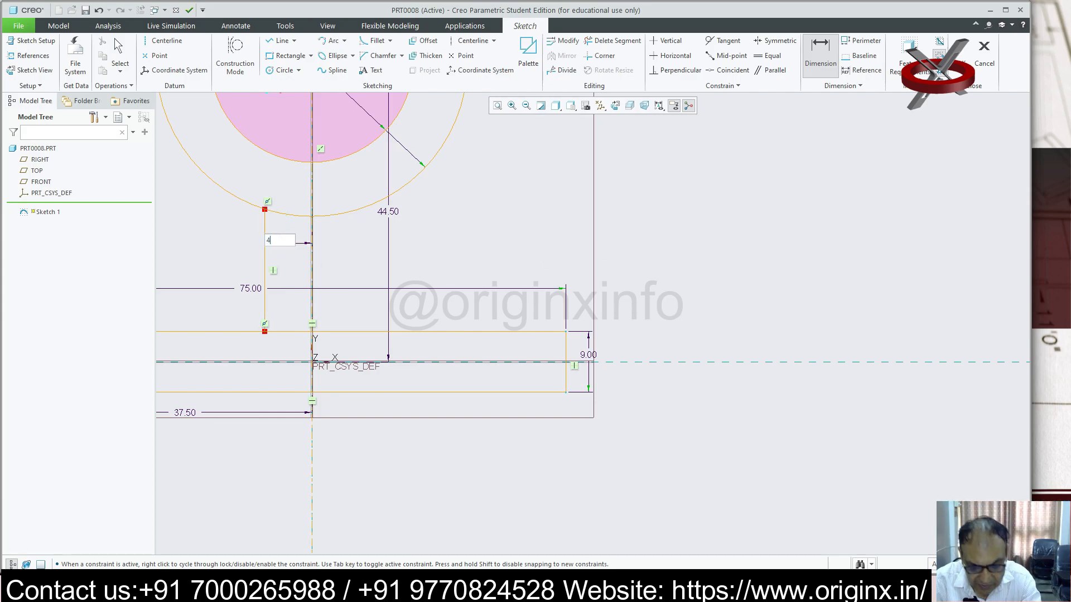
{"action": "key", "text": "Return"}
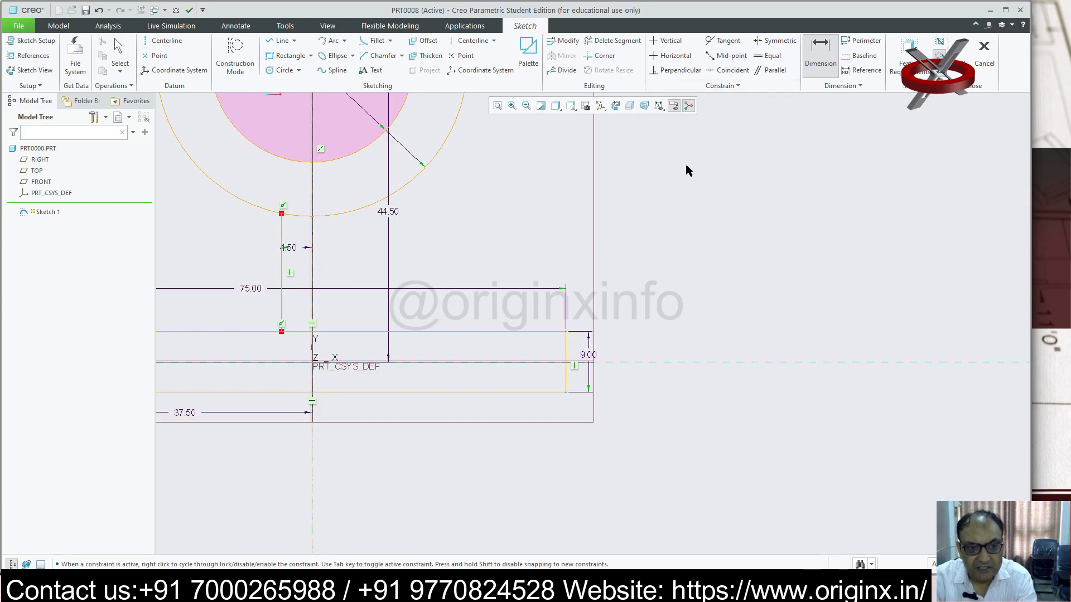
- Mirror the vertical web line about the vertical centreline to form the web's other side
{"action": "scroll", "coordinate": [686, 159], "scroll_direction": "down", "scroll_amount": 2}
{"action": "scroll", "coordinate": [703, 263], "scroll_direction": "up", "scroll_amount": 3}
{"action": "scroll", "coordinate": [714, 276], "scroll_direction": "down", "scroll_amount": 1}
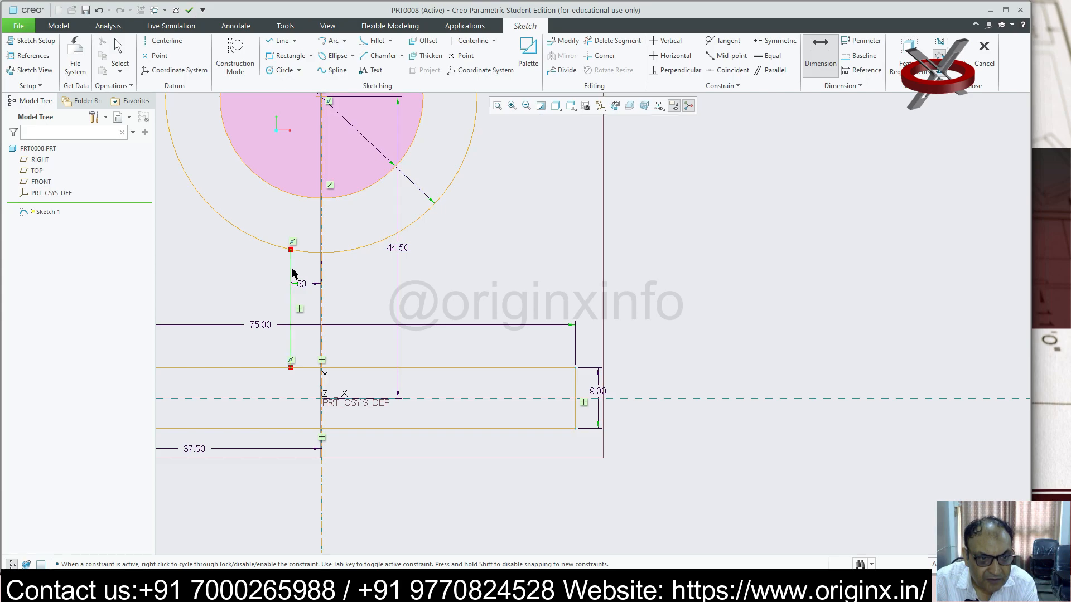
{"action": "middle_click", "coordinate": [458, 292]}
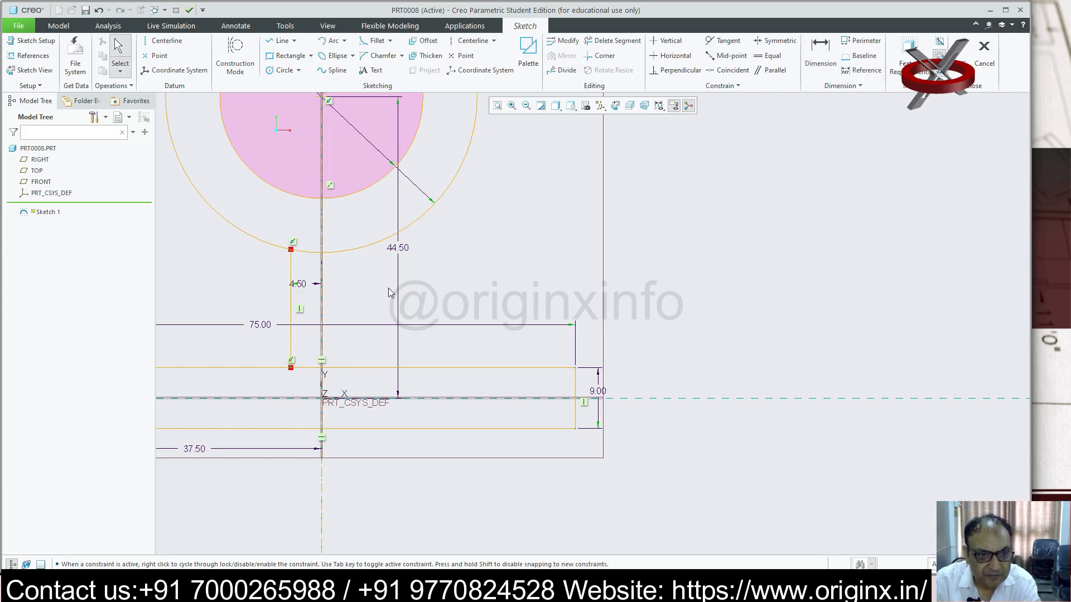
{"action": "left_click", "coordinate": [290, 270]}
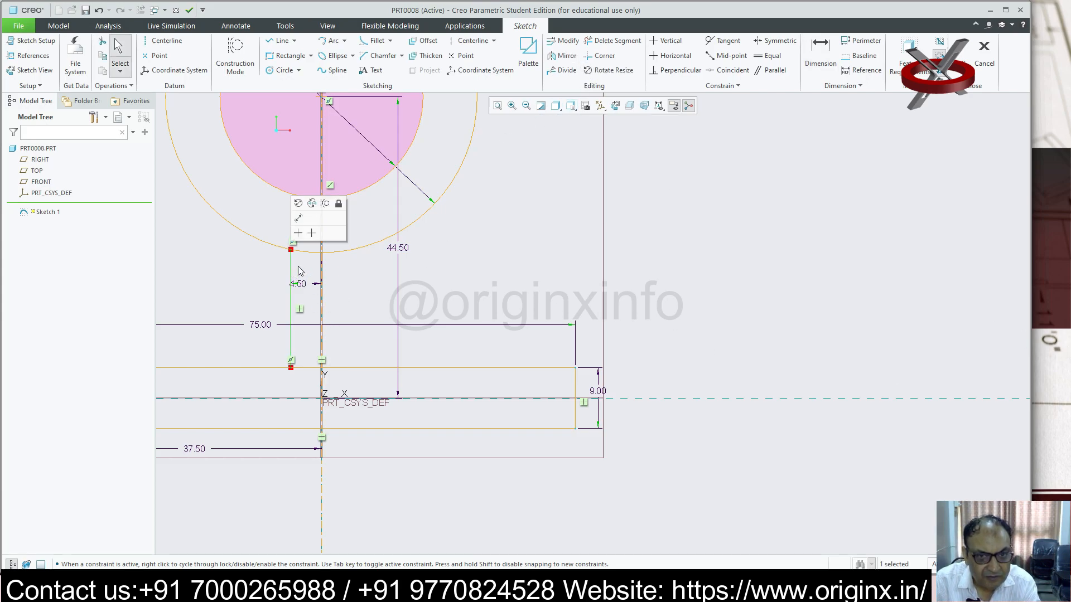
{"action": "left_click", "coordinate": [567, 57]}
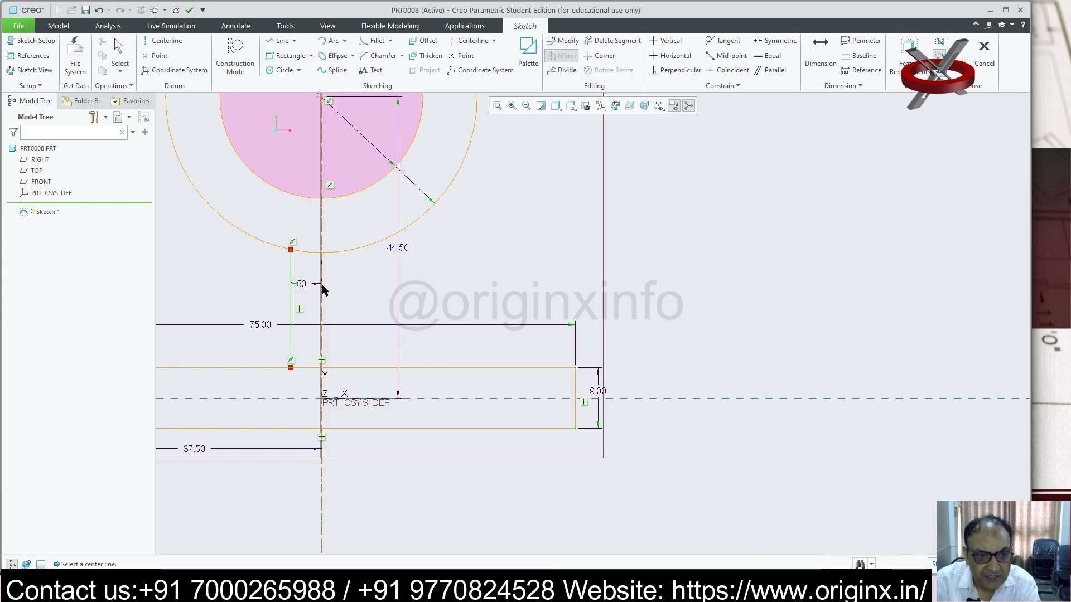
{"action": "left_click", "coordinate": [321, 290]}
{"action": "left_click", "coordinate": [865, 313]}
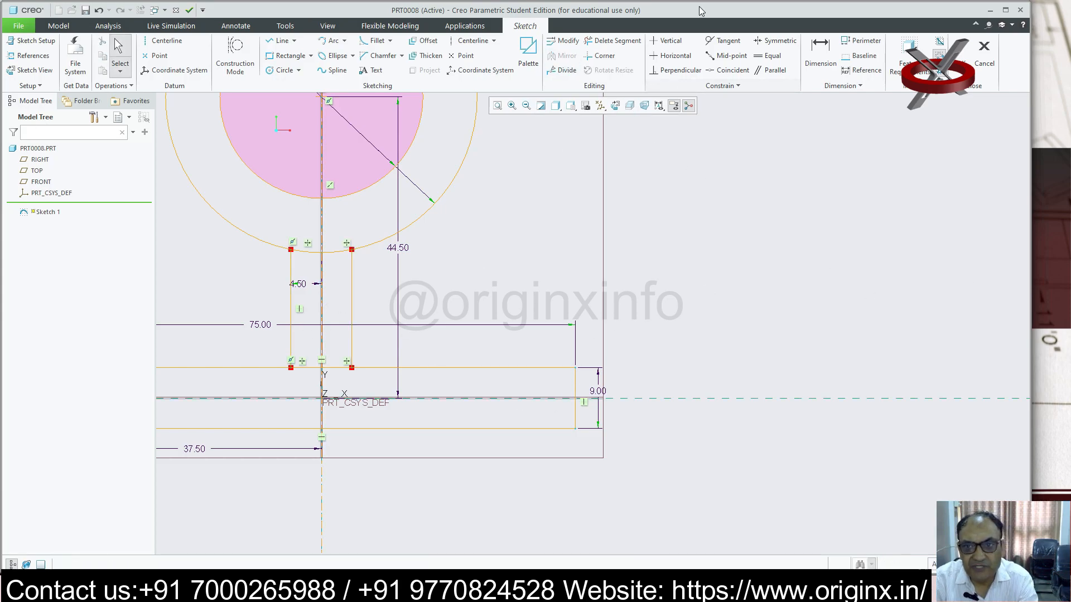
- Trim away the outer circle's lower arc between the two vertical web lines
{"action": "left_click", "coordinate": [305, 252]}
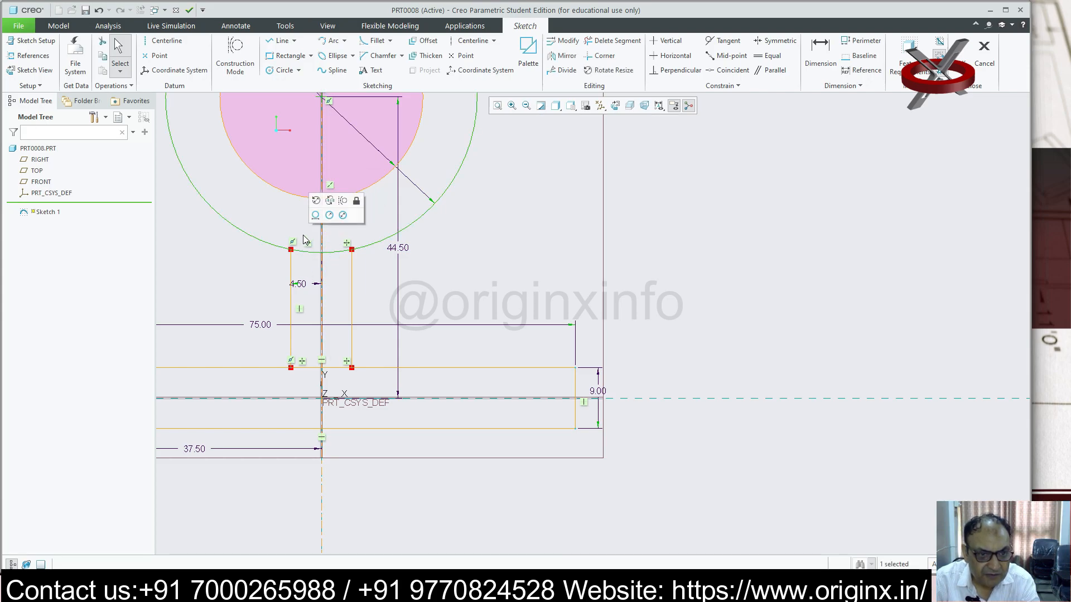
{"action": "left_click", "coordinate": [612, 41]}
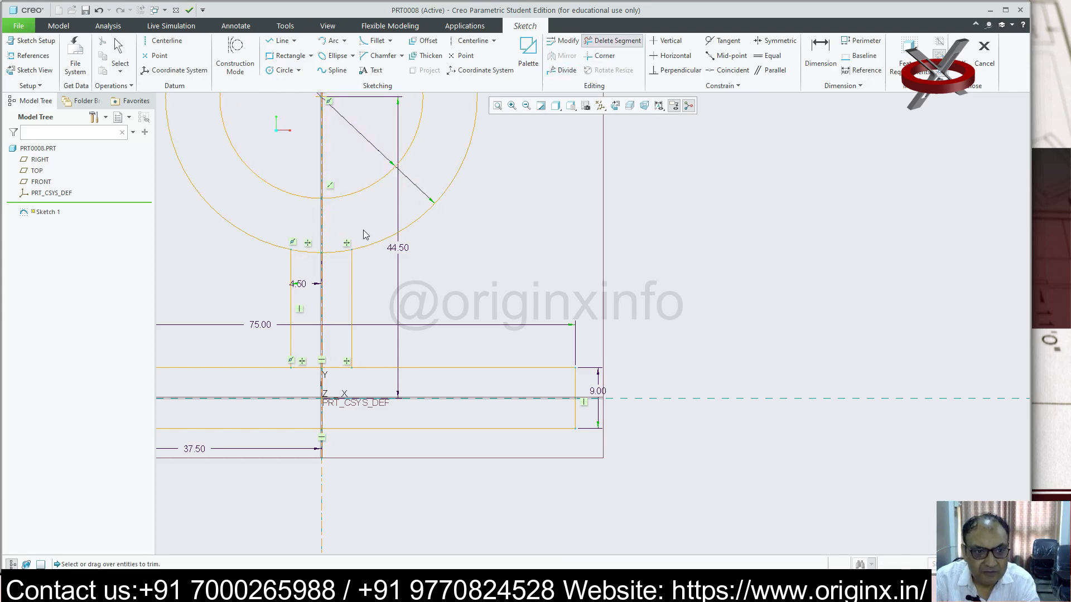
{"action": "left_click_drag", "start_coordinate": [338, 221], "coordinate": [337, 283]}
{"action": "left_click_drag", "start_coordinate": [308, 232], "coordinate": [308, 270]}
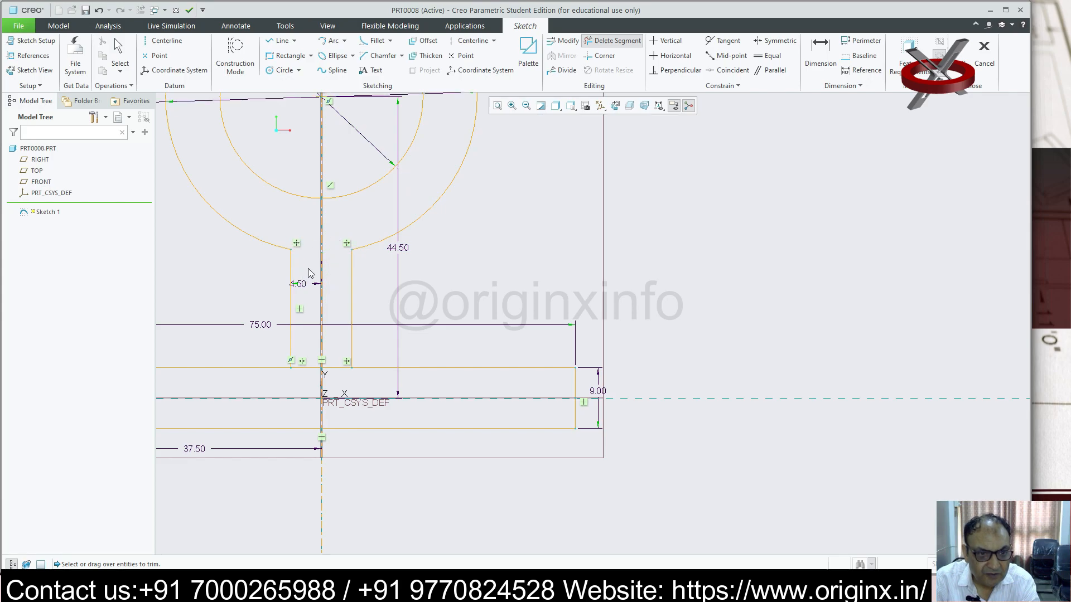
- Trim away the base's upper edge between the two web lines and finish the profile sketch
{"action": "scroll", "coordinate": [417, 423], "scroll_direction": "down", "scroll_amount": 3}
{"action": "scroll", "coordinate": [347, 373], "scroll_direction": "up", "scroll_amount": 2}
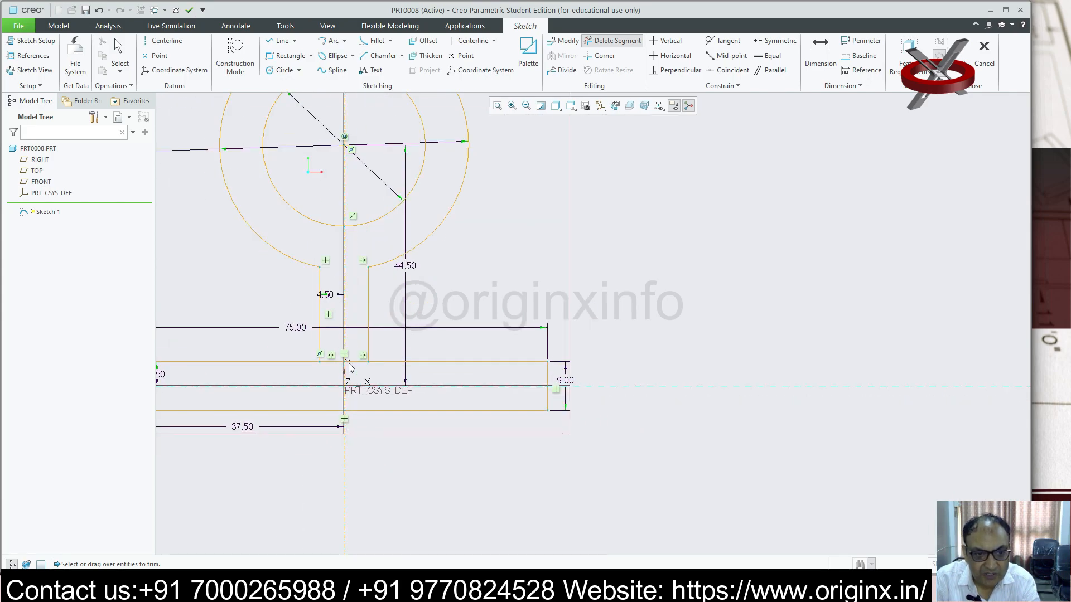
{"action": "mouse_move", "coordinate": [361, 325]}
{"action": "left_mouse_down"}
{"action": "mouse_move", "coordinate": [347, 370]}
{"action": "mouse_move", "coordinate": [330, 367]}
{"action": "left_mouse_up"}
{"action": "scroll", "coordinate": [733, 334], "scroll_direction": "down", "scroll_amount": 3}
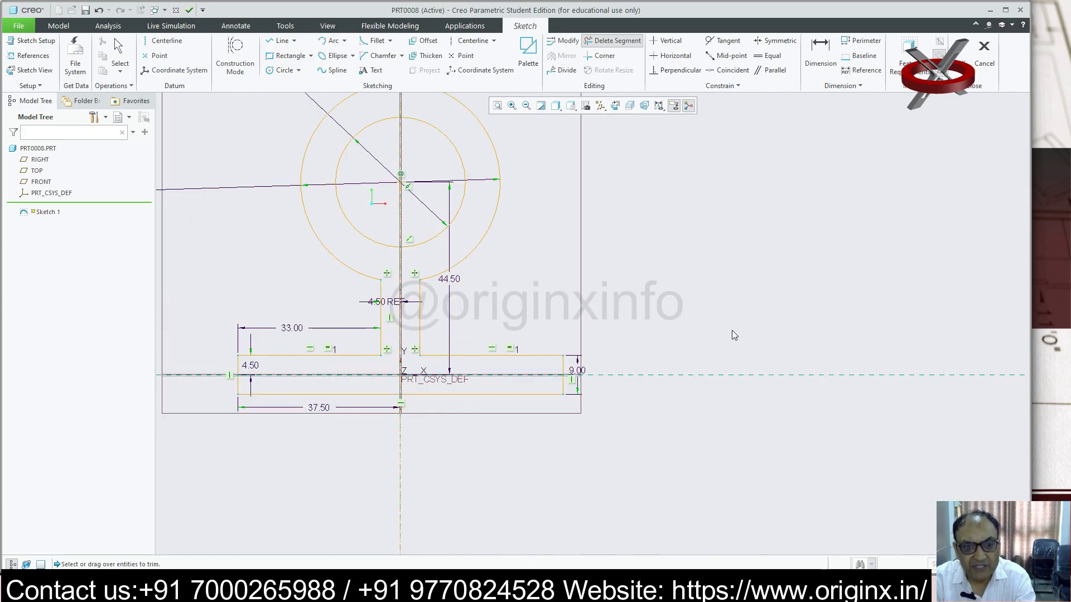
{"action": "scroll", "coordinate": [735, 335], "scroll_direction": "up", "scroll_amount": 1}
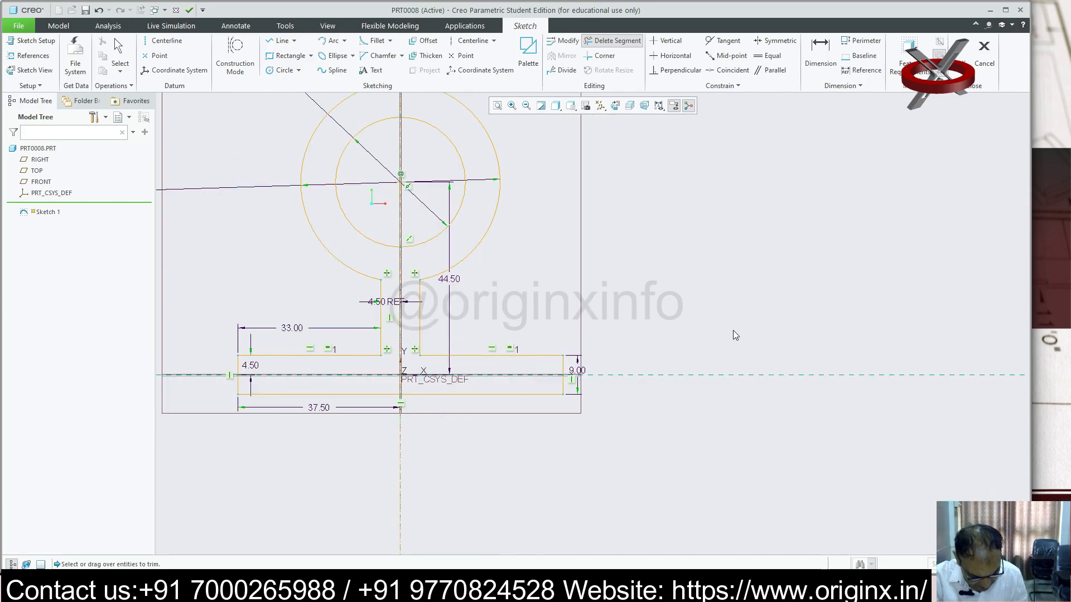
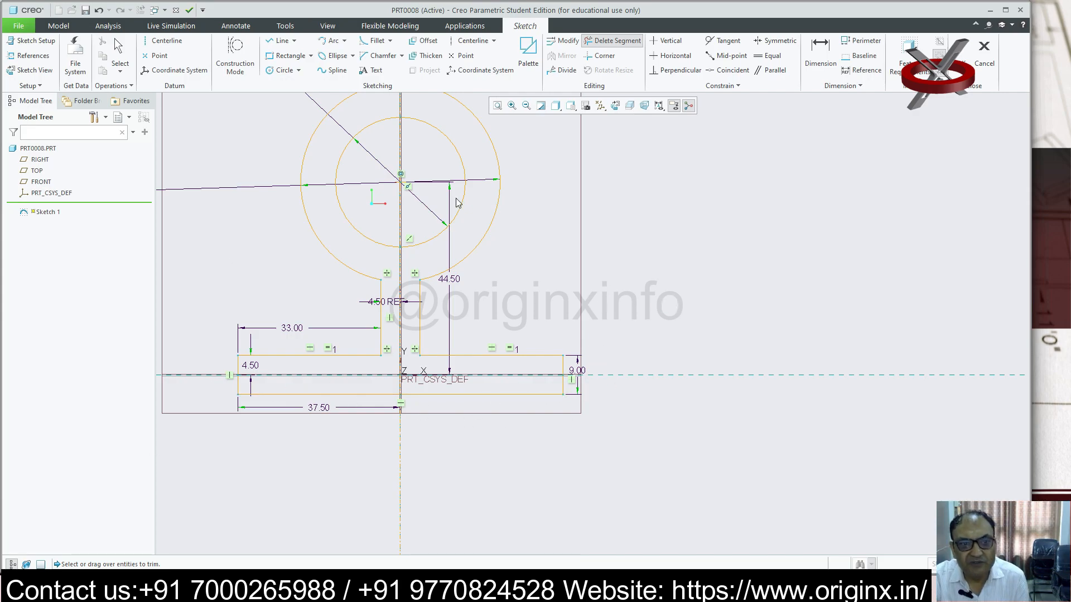
{"action": "scroll", "coordinate": [511, 276], "scroll_direction": "down", "scroll_amount": 4}
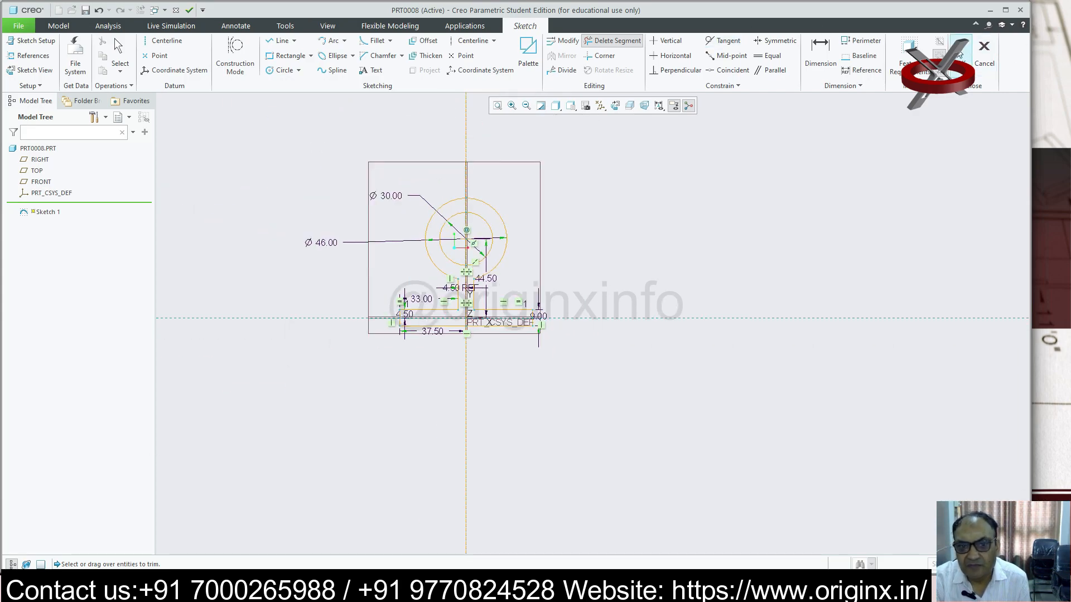
{"action": "left_click", "coordinate": [958, 56]}
- Extrude the bracket profile as a solid to a depth of 52
{"action": "left_click", "coordinate": [304, 50]}
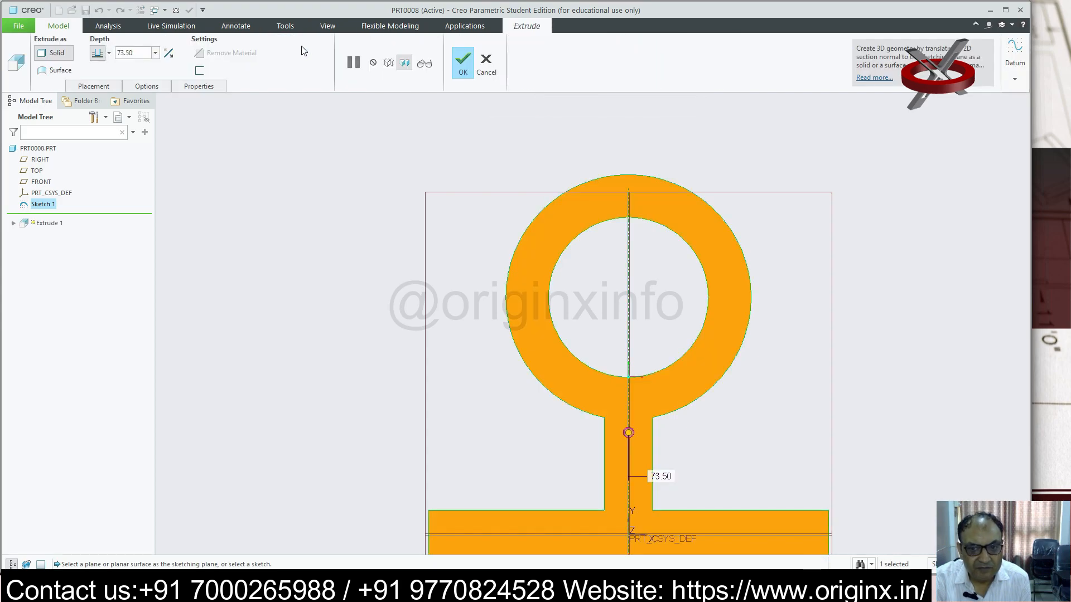
{"action": "scroll", "coordinate": [651, 327], "scroll_direction": "down", "scroll_amount": 3}
{"action": "middle_click_drag", "start_coordinate": [697, 394], "coordinate": [655, 427]}
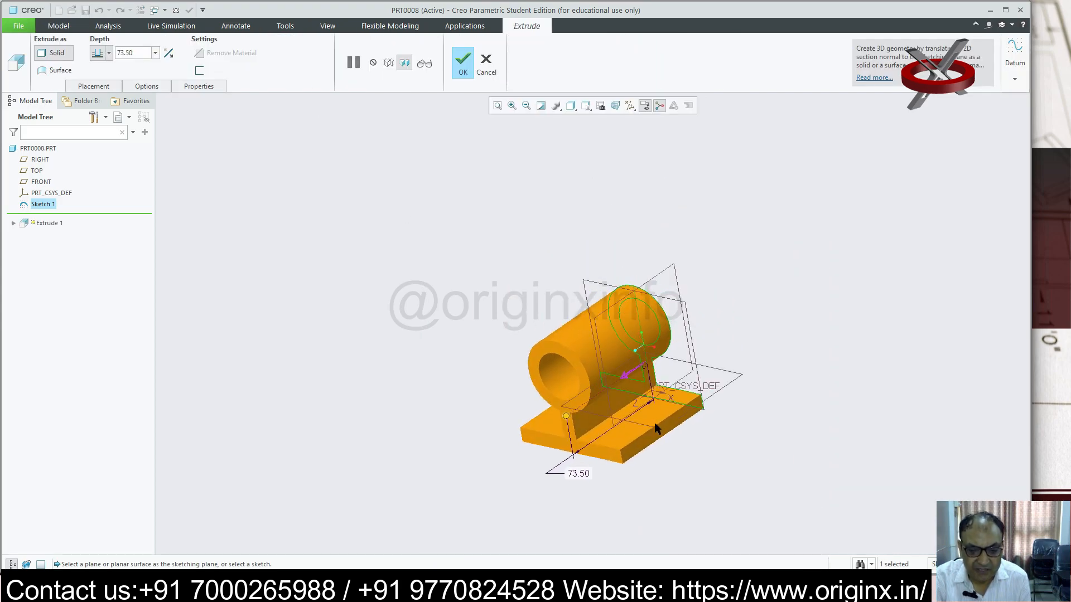
{"action": "left_click", "coordinate": [134, 53]}
{"action": "type", "text": "532"}
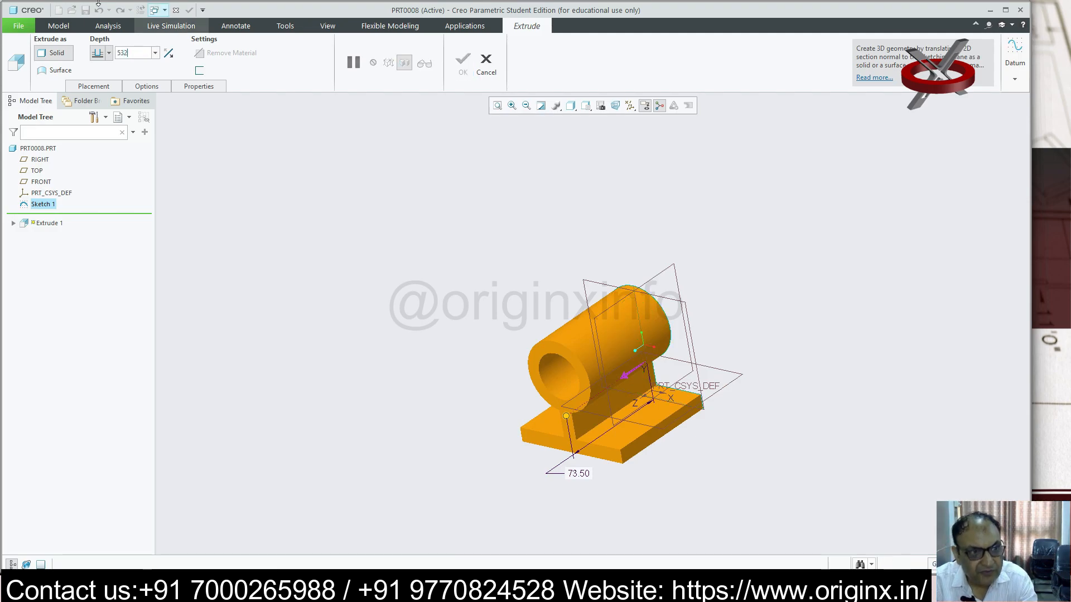
{"action": "key", "text": "Return"}
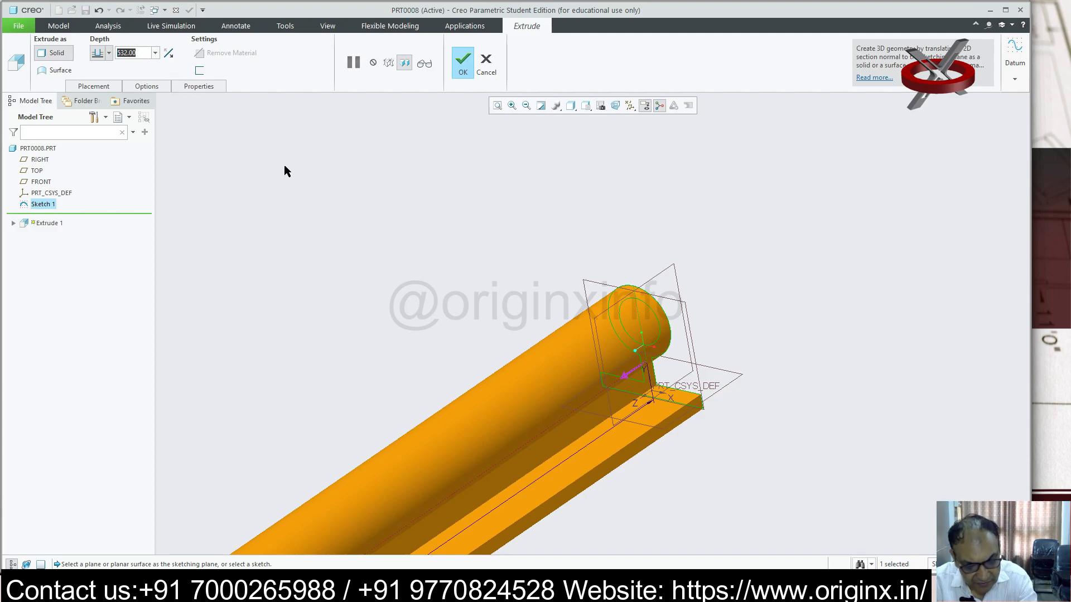
{"action": "type", "text": "52"}
{"action": "key", "text": "Return"}
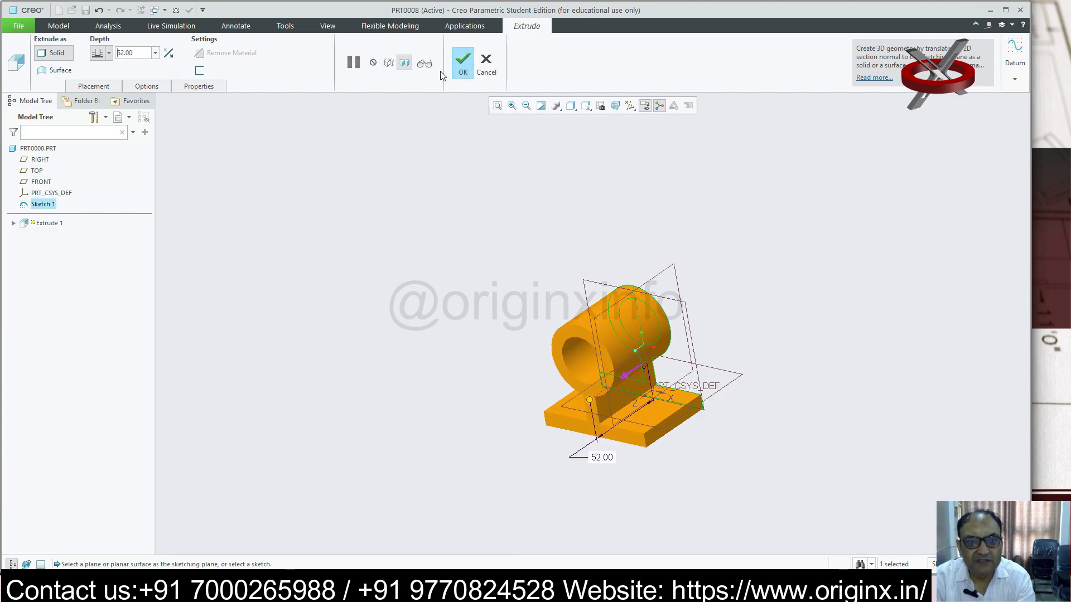
{"action": "left_click", "coordinate": [463, 61]}
- Create a datum plane offset 26 inward from the bracket's front end face
{"action": "mouse_move", "coordinate": [647, 441]}
{"action": "middle_mouse_down"}
{"action": "mouse_move", "coordinate": [686, 447]}
{"action": "mouse_move", "coordinate": [662, 444]}
{"action": "mouse_move", "coordinate": [712, 482]}
{"action": "mouse_move", "coordinate": [709, 426]}
{"action": "middle_mouse_up"}
{"action": "scroll", "coordinate": [675, 393], "scroll_direction": "down", "scroll_amount": 5}
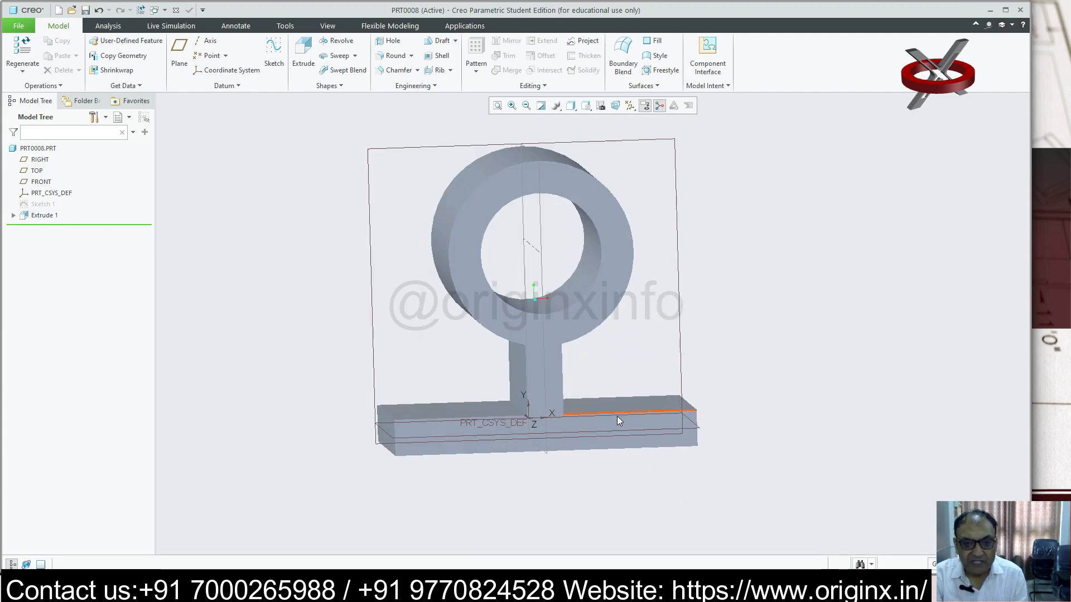
{"action": "middle_click_drag", "start_coordinate": [616, 415], "coordinate": [581, 432]}
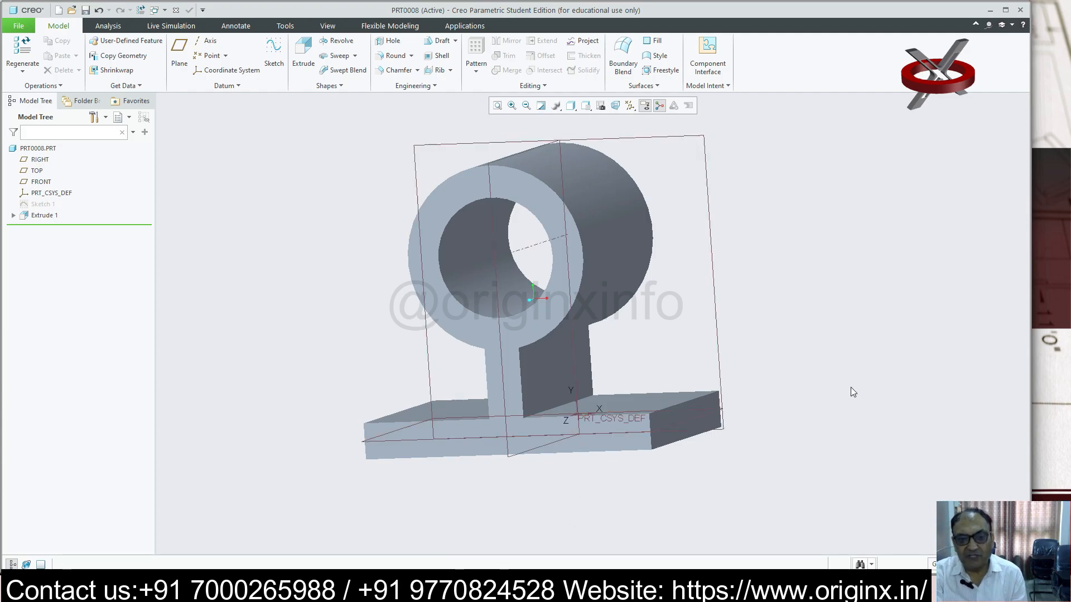
{"action": "middle_click_drag", "start_coordinate": [693, 466], "coordinate": [679, 466]}
{"action": "scroll", "coordinate": [680, 466], "scroll_direction": "down", "scroll_amount": 1}
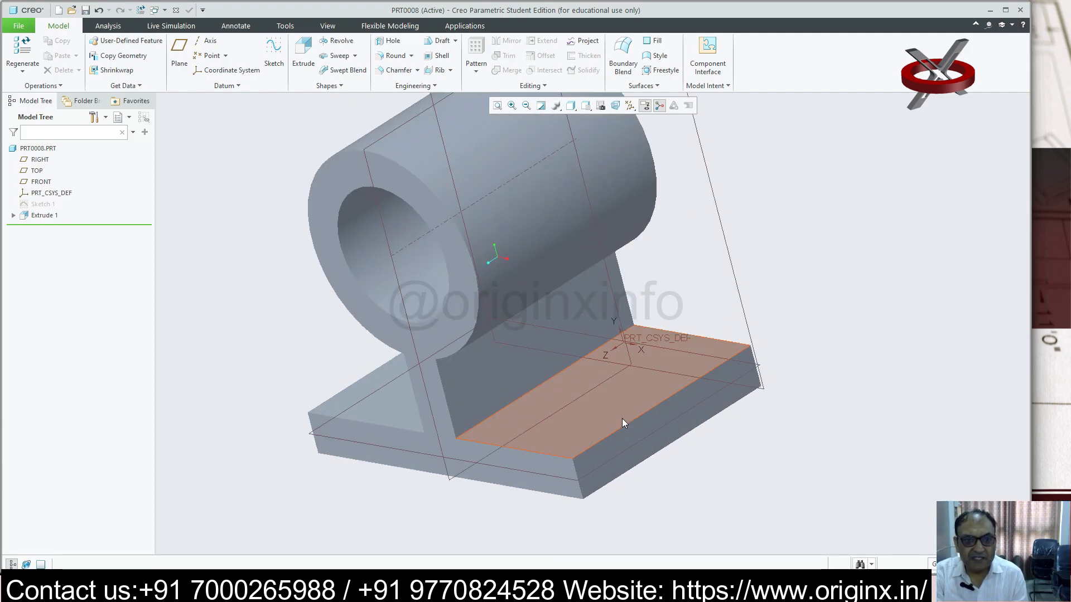
{"action": "scroll", "coordinate": [622, 420], "scroll_direction": "up", "scroll_amount": 1}
{"action": "left_click", "coordinate": [179, 49]}
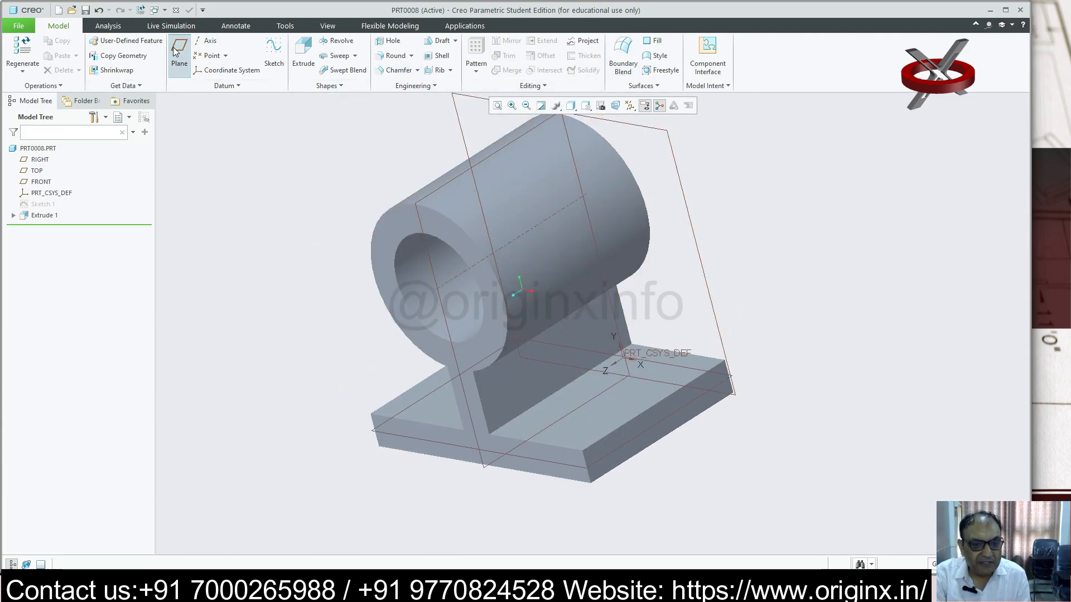
{"action": "left_click", "coordinate": [486, 454]}
{"action": "middle_click_drag", "start_coordinate": [690, 511], "coordinate": [356, 381]}
{"action": "left_click_drag", "start_coordinate": [350, 389], "coordinate": [549, 316]}
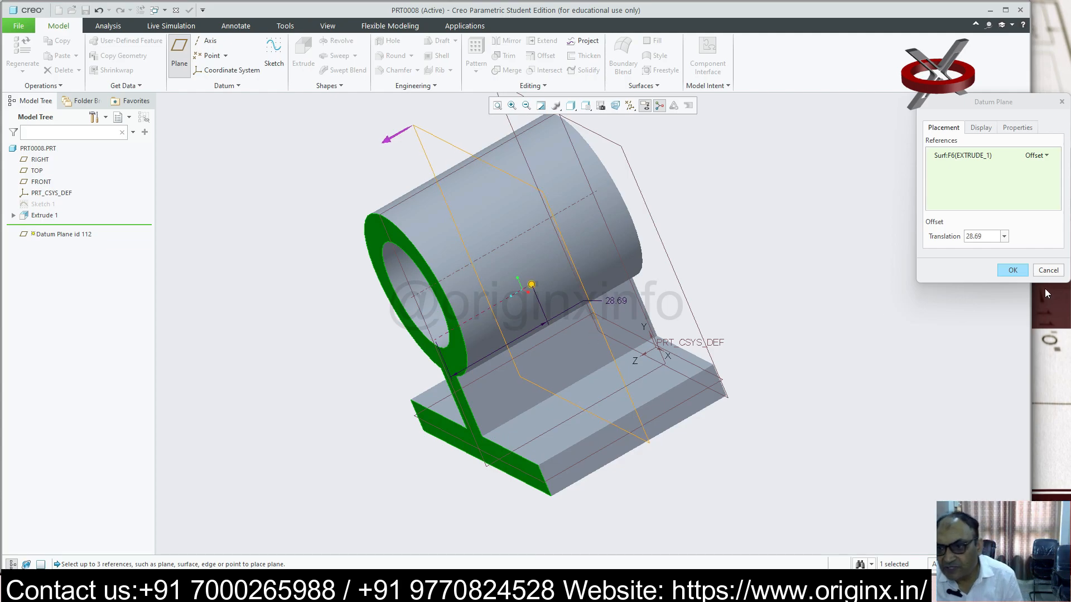
{"action": "left_click", "coordinate": [992, 236]}
{"action": "type", "text": "26"}
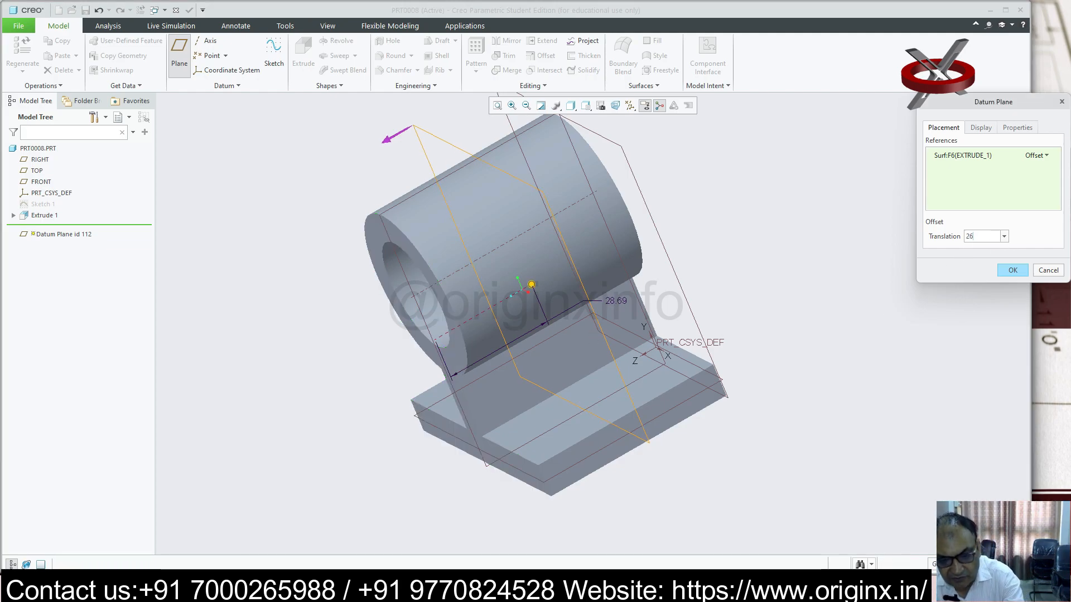
{"action": "key", "text": "Return"}
{"action": "left_click", "coordinate": [1013, 270]}
- Start a sketch on the new datum plane, facing it, with the outer cylinder, base top and right web face as references
{"action": "key", "text": "ctrl+d"}
{"action": "left_click", "coordinate": [275, 58]}
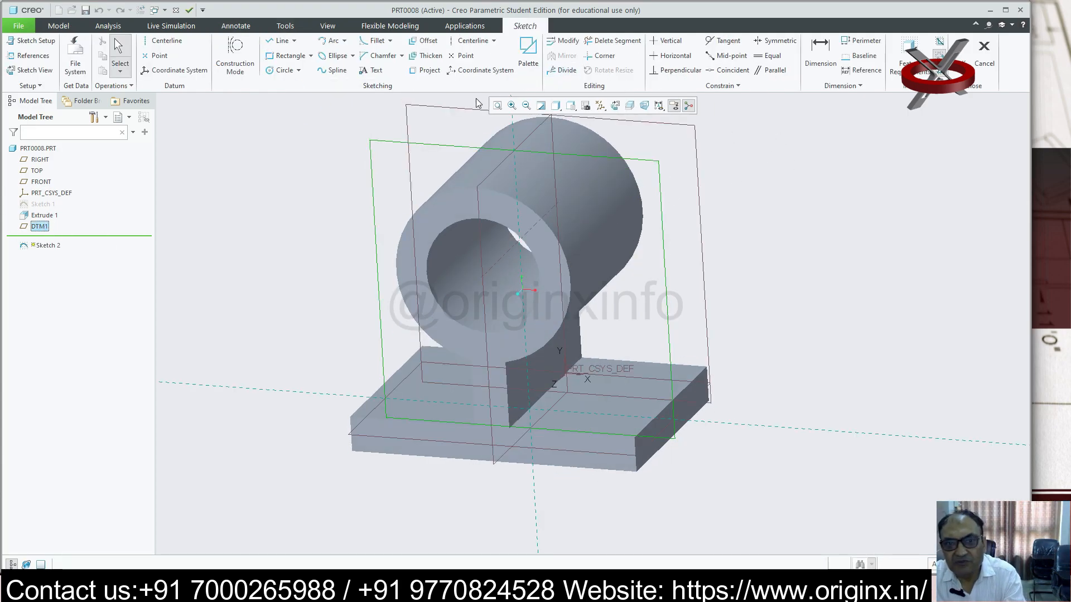
{"action": "left_click", "coordinate": [615, 106]}
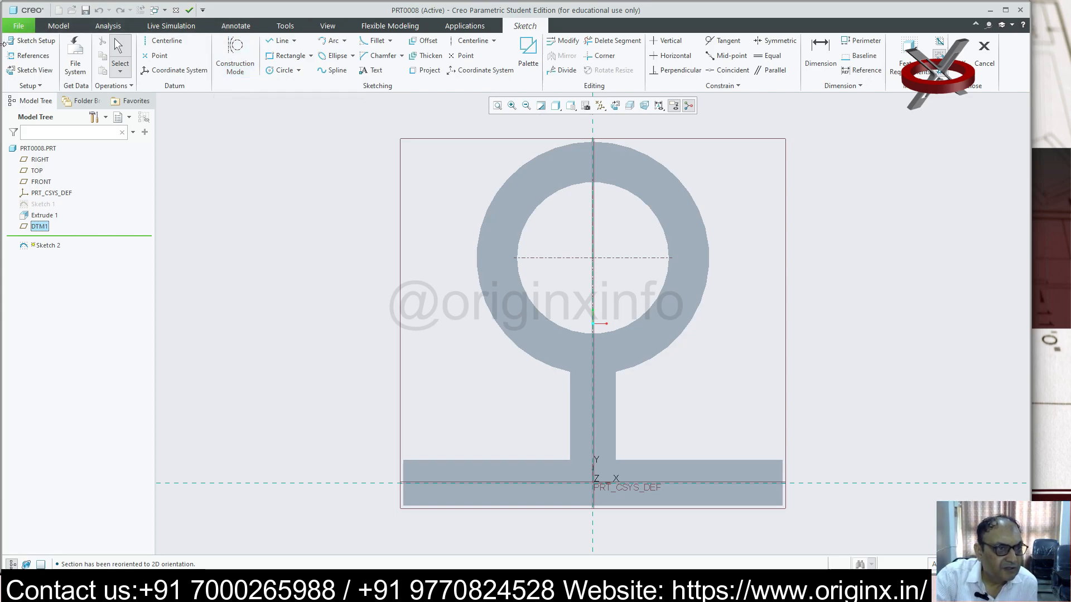
{"action": "left_click", "coordinate": [26, 57]}
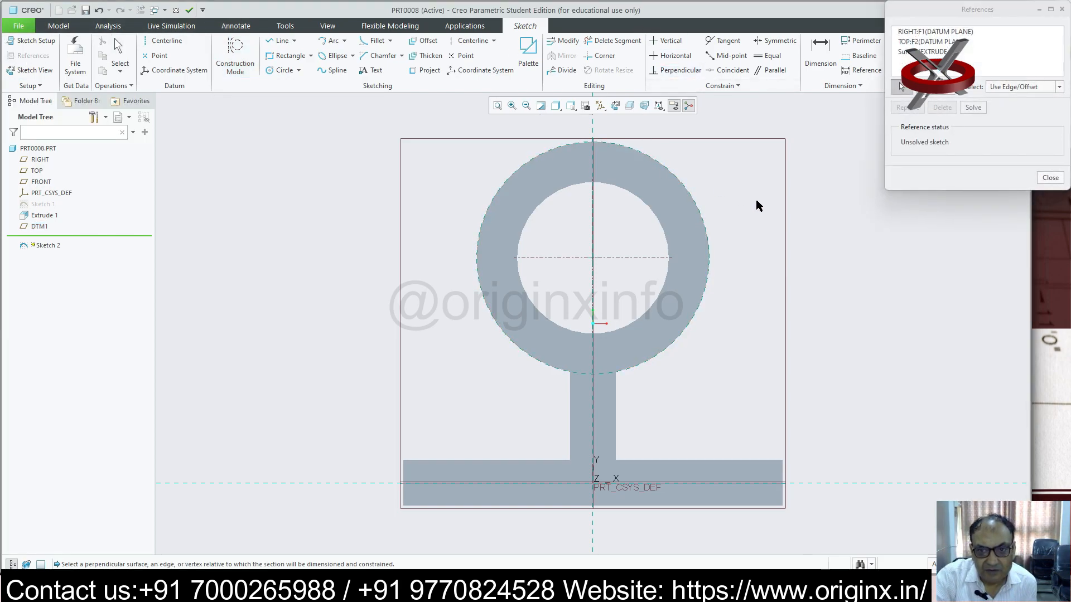
{"action": "left_click", "coordinate": [741, 463]}
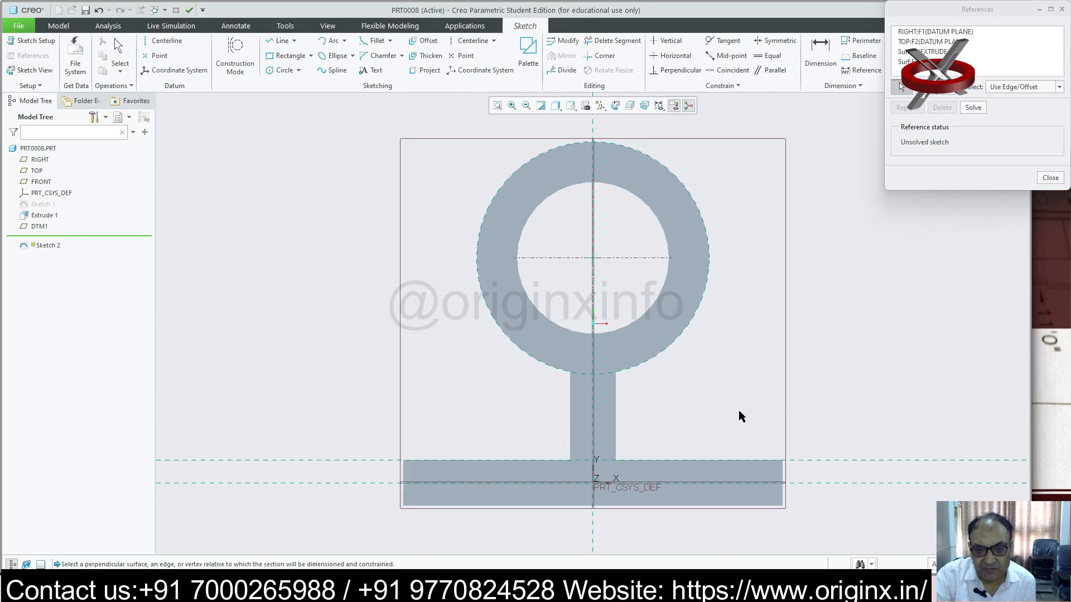
{"action": "left_click", "coordinate": [616, 421]}
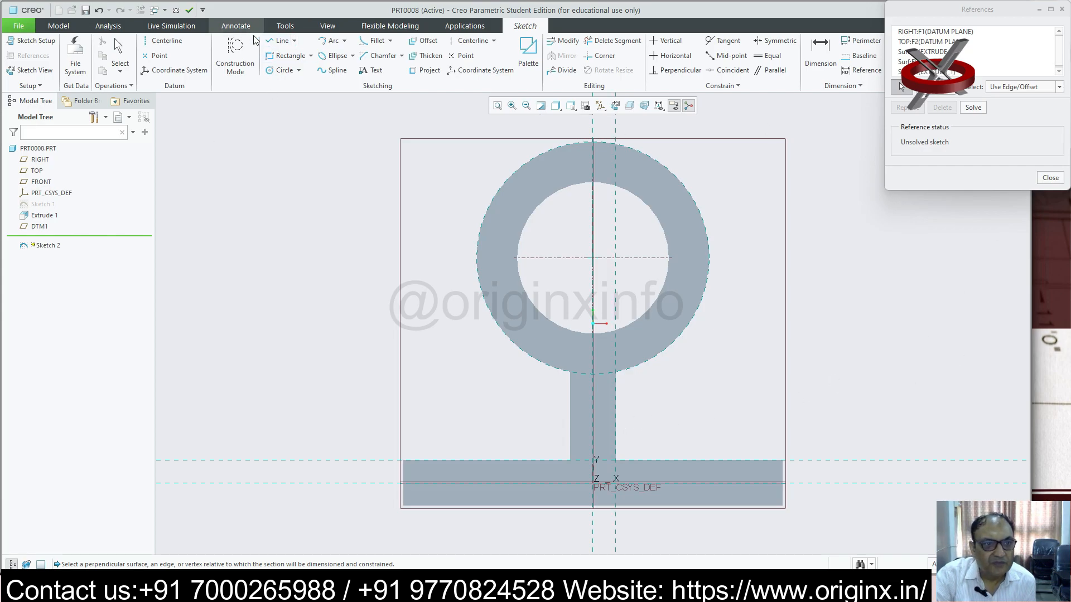
- Draw a slanted line from the base's upper right corner to where the web meets the outer cylinder, and finish the sketch
{"action": "left_click", "coordinate": [295, 40]}
{"action": "left_click", "coordinate": [302, 48]}
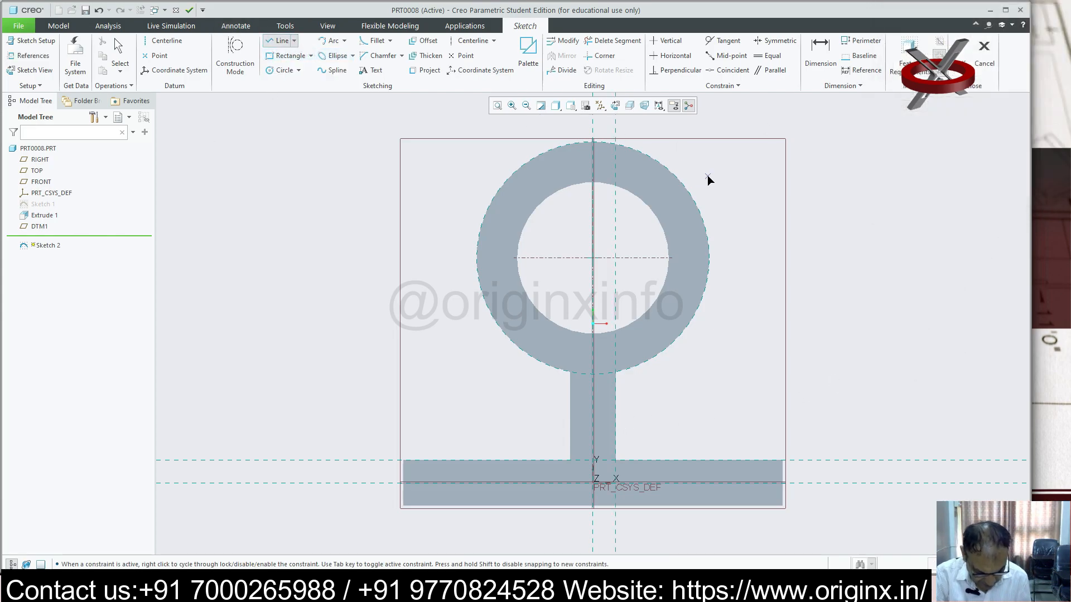
{"action": "left_click", "coordinate": [782, 460]}
{"action": "left_click", "coordinate": [616, 372]}
{"action": "middle_click", "coordinate": [619, 376]}
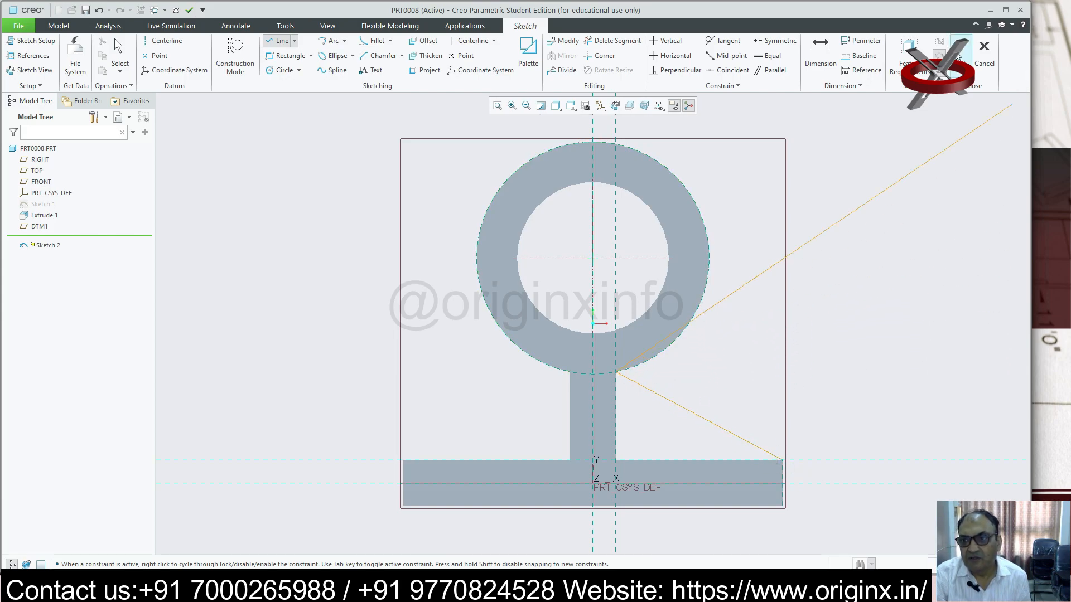
{"action": "left_click", "coordinate": [961, 52]}
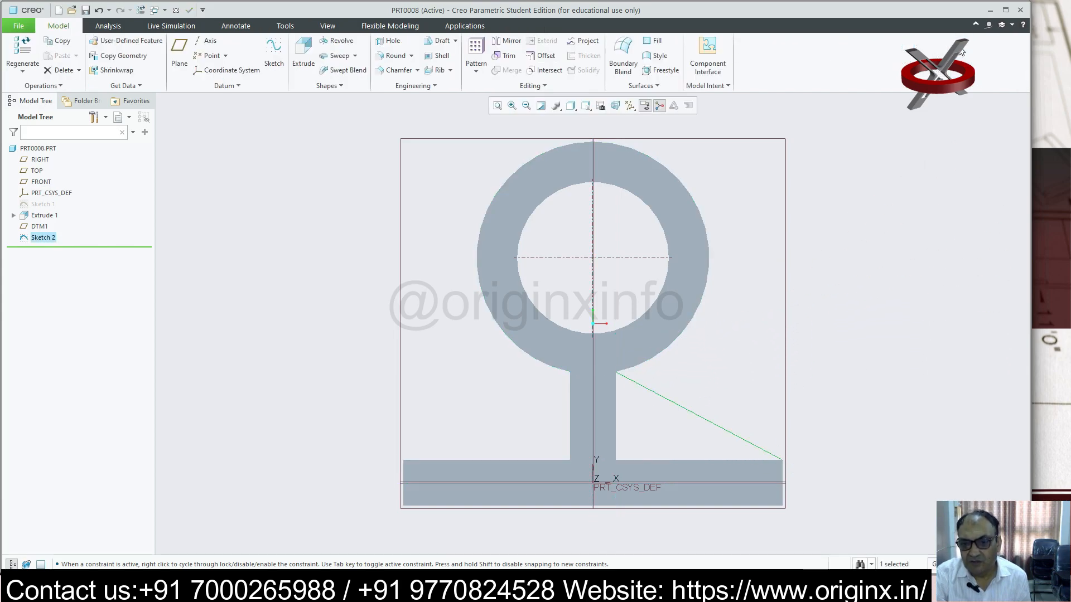
- Start a Profile Rib from the slanted line and flip its fill direction towards the web and base
{"action": "left_click", "coordinate": [450, 70]}
{"action": "left_click", "coordinate": [456, 95]}
{"action": "middle_click_drag", "start_coordinate": [705, 268], "coordinate": [673, 322]}
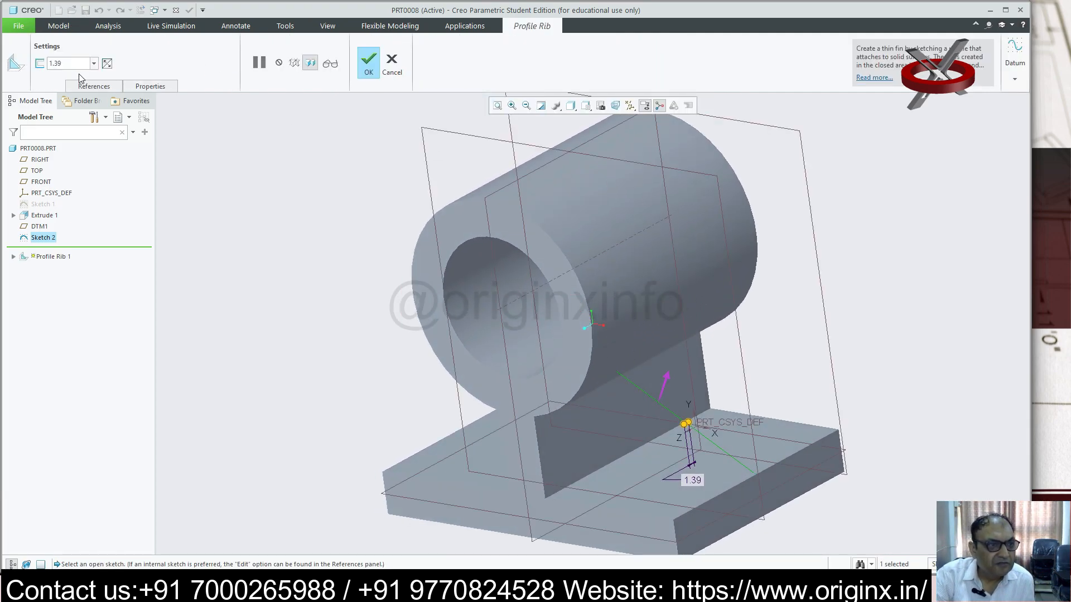
{"action": "left_click", "coordinate": [94, 64]}
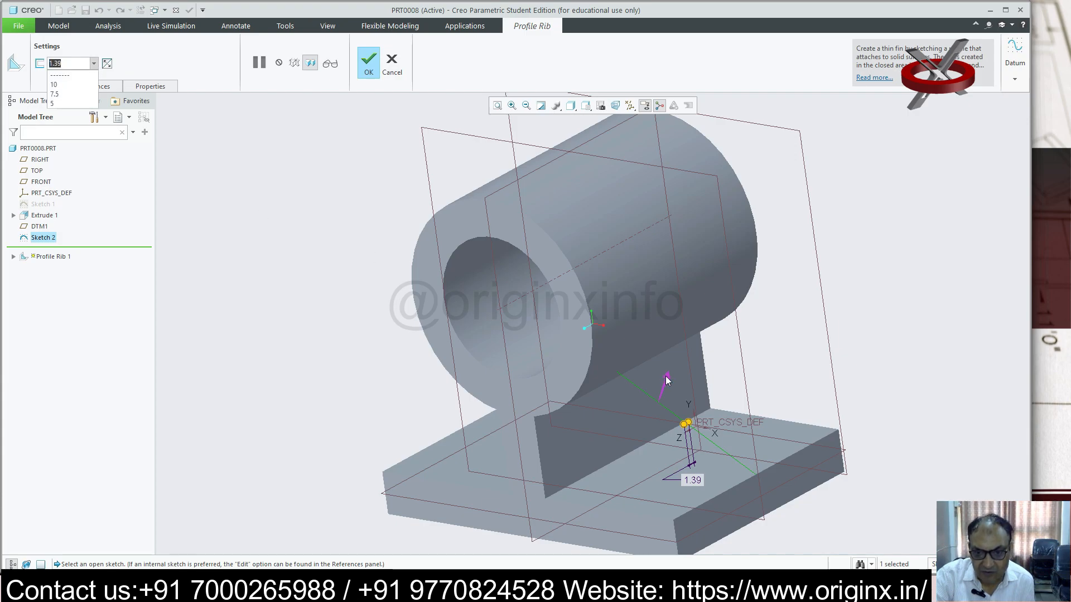
{"action": "left_click", "coordinate": [665, 375]}
{"action": "mouse_move", "coordinate": [798, 437]}
{"action": "middle_mouse_down"}
{"action": "mouse_move", "coordinate": [739, 449]}
{"action": "mouse_move", "coordinate": [781, 443]}
{"action": "middle_mouse_up"}
- Set the profile rib's thickness to 8 and complete the rib
{"action": "double_click", "coordinate": [76, 63]}
{"action": "type", "text": "8"}
{"action": "key", "text": "Return"}
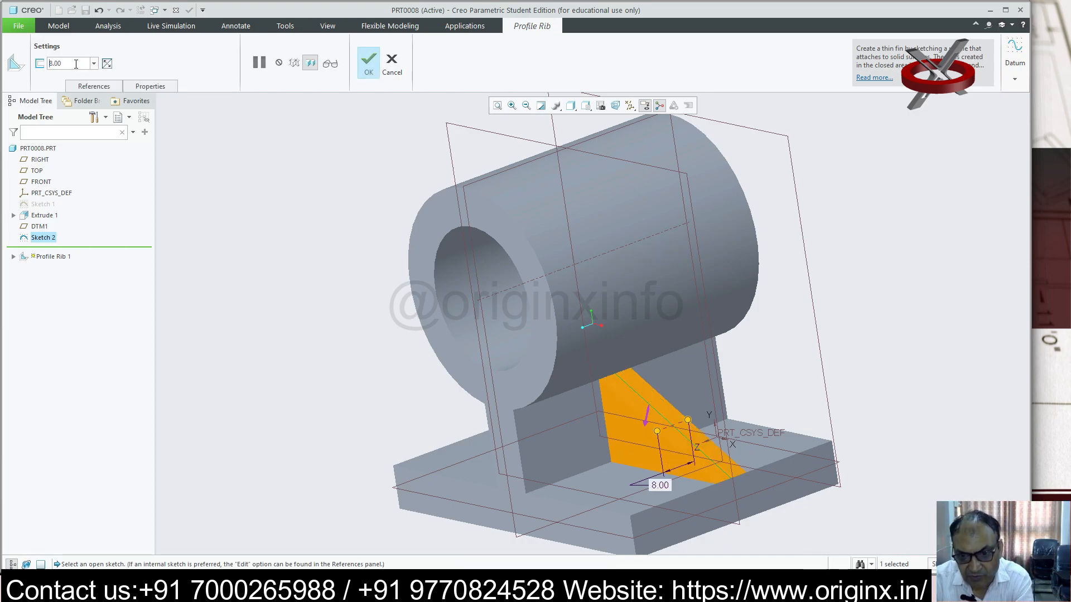
{"action": "mouse_move", "coordinate": [318, 148]}
{"action": "middle_mouse_down"}
{"action": "mouse_move", "coordinate": [339, 148]}
{"action": "mouse_move", "coordinate": [327, 142]}
{"action": "mouse_move", "coordinate": [342, 136]}
{"action": "mouse_move", "coordinate": [335, 131]}
{"action": "middle_mouse_up"}
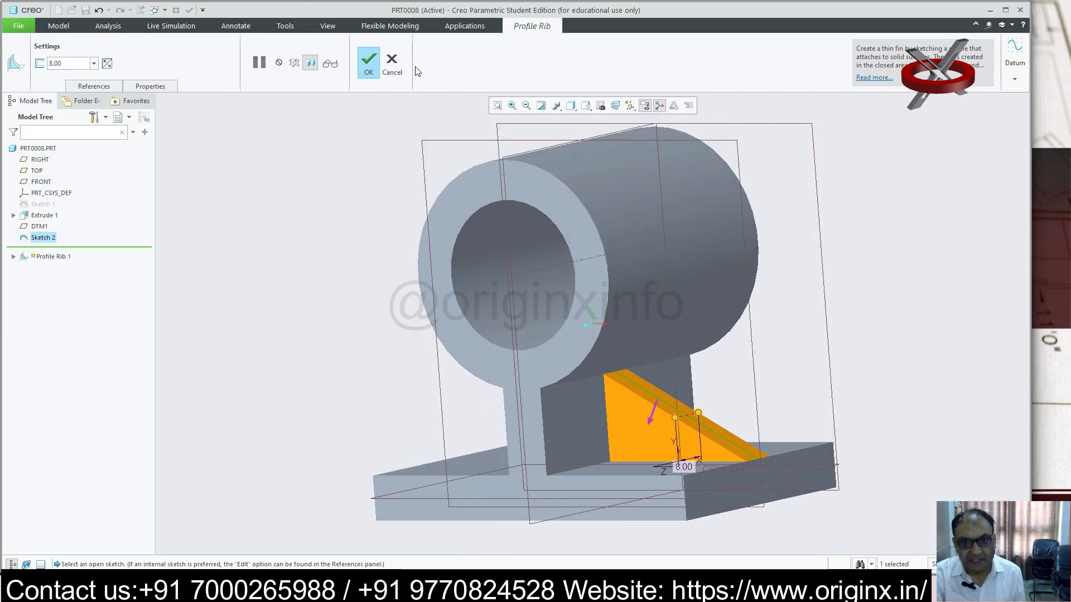
{"action": "middle_click_drag", "start_coordinate": [813, 365], "coordinate": [804, 360]}
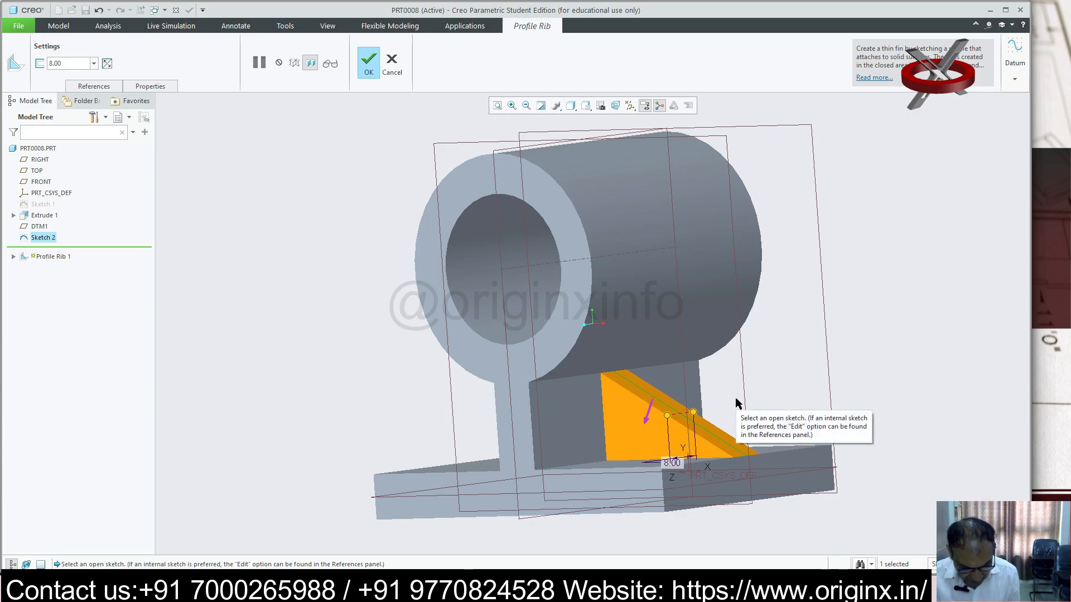
{"action": "middle_click_drag", "start_coordinate": [378, 397], "coordinate": [497, 349]}
{"action": "middle_click_drag", "start_coordinate": [647, 377], "coordinate": [623, 388]}
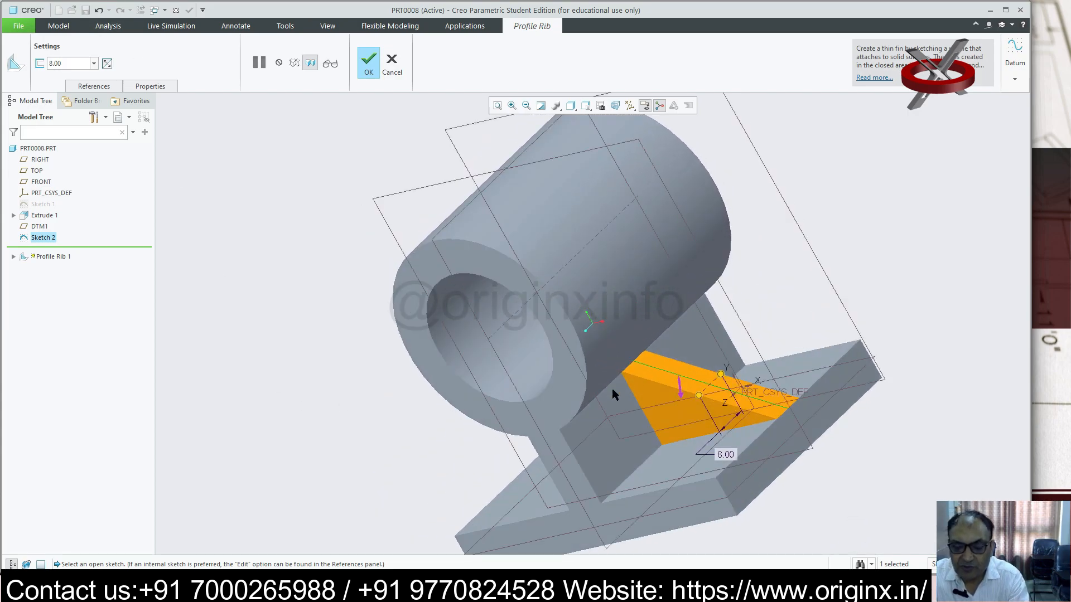
{"action": "left_click", "coordinate": [369, 62]}
{"action": "left_click", "coordinate": [14, 248]}
{"action": "left_click", "coordinate": [55, 260]}
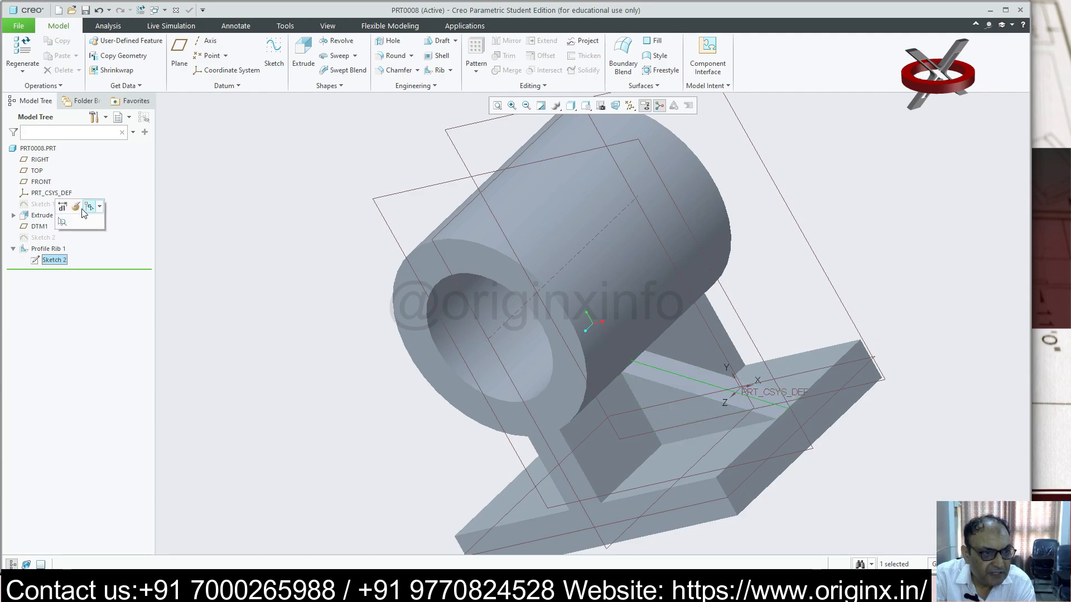
{"action": "left_click", "coordinate": [75, 207]}
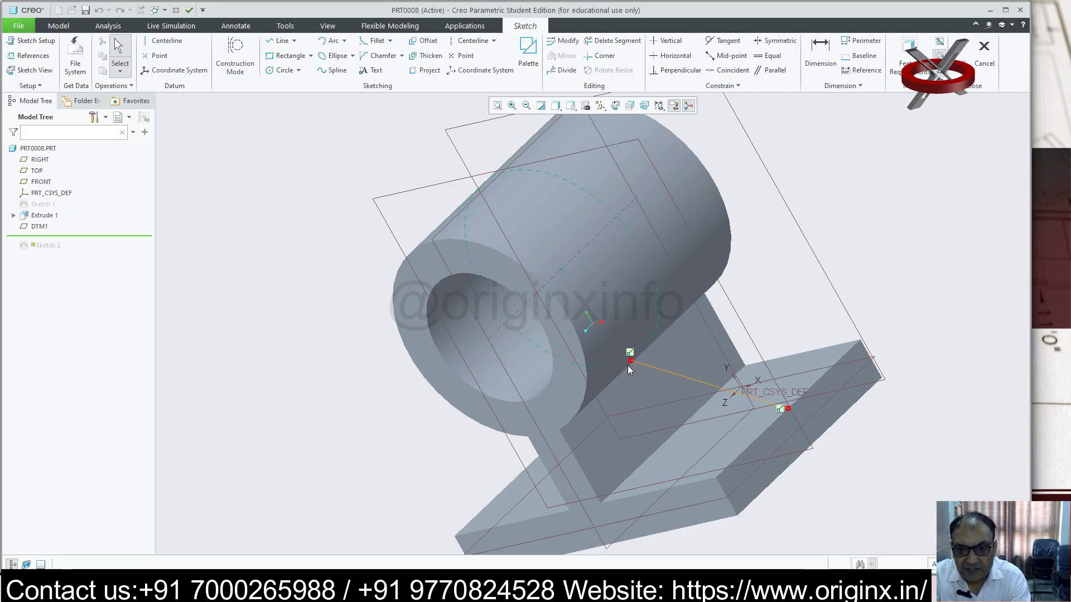
{"action": "left_click_drag", "start_coordinate": [632, 361], "coordinate": [625, 301]}
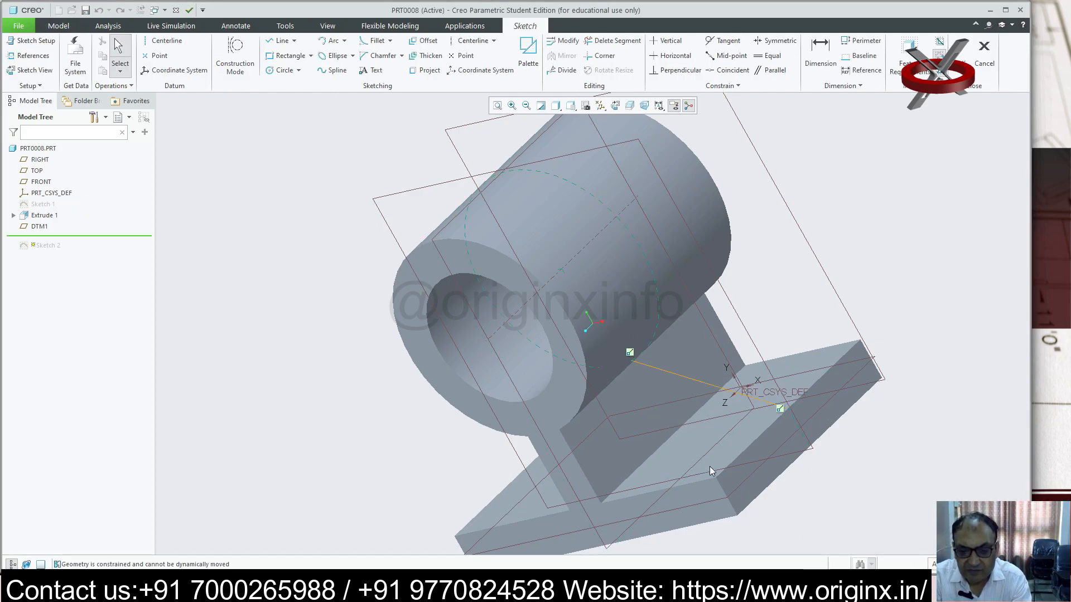
{"action": "left_click", "coordinate": [44, 215]}
{"action": "left_click_drag", "start_coordinate": [632, 362], "coordinate": [633, 283]}
{"action": "left_click", "coordinate": [984, 53]}
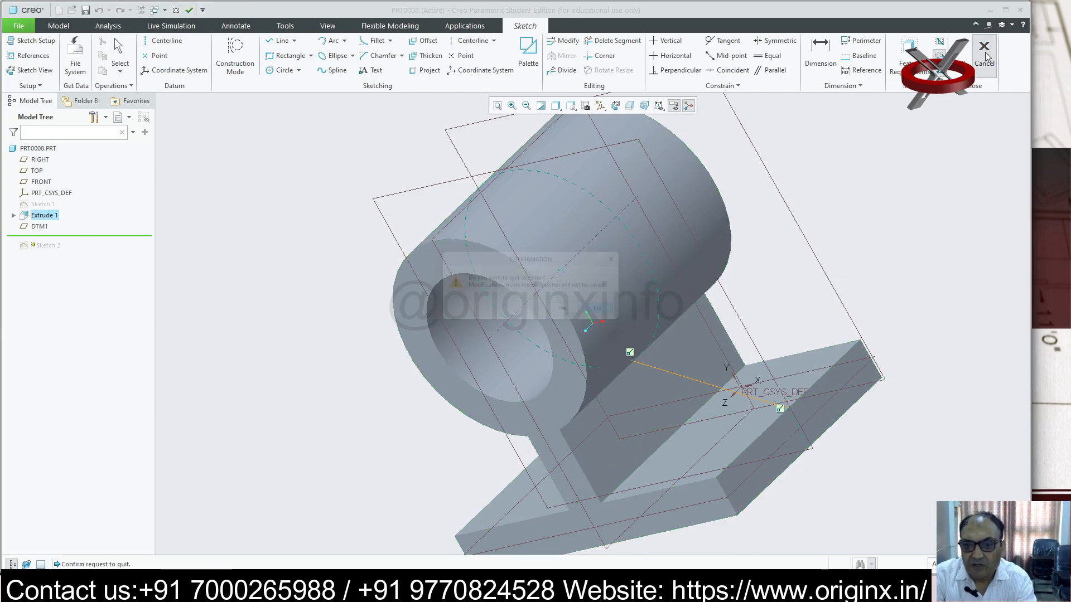
{"action": "left_click", "coordinate": [571, 313]}
- Open the first rib's sketch for editing, face its sketch plane and delete the slanted line
{"action": "left_click", "coordinate": [13, 249]}
{"action": "left_click", "coordinate": [50, 259]}
{"action": "left_click", "coordinate": [71, 205]}
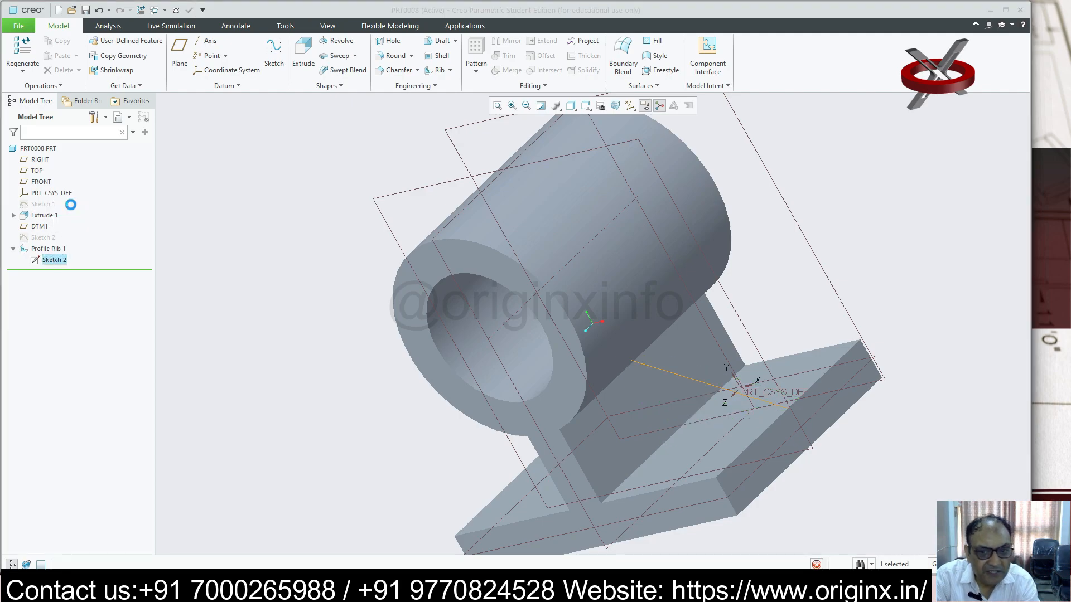
{"action": "left_click_drag", "start_coordinate": [631, 361], "coordinate": [627, 326]}
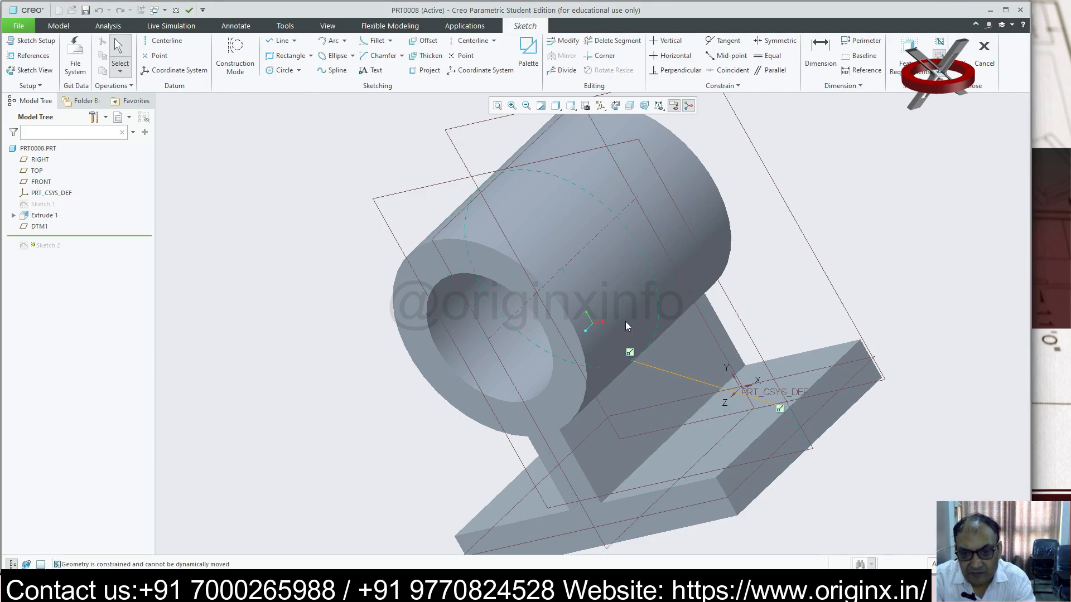
{"action": "left_click", "coordinate": [643, 106]}
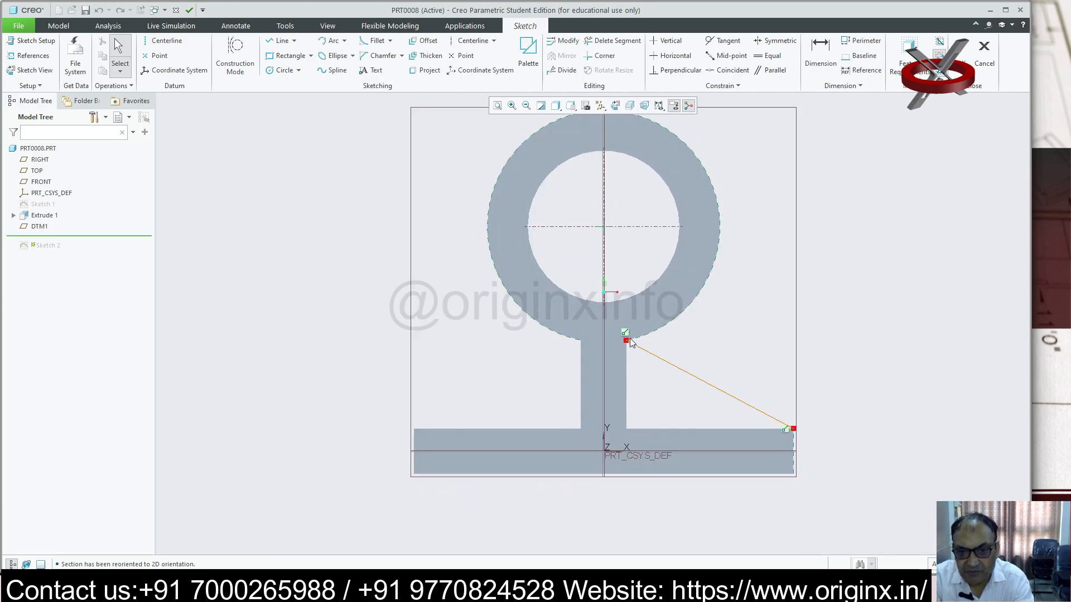
{"action": "left_click_drag", "start_coordinate": [626, 343], "coordinate": [707, 320]}
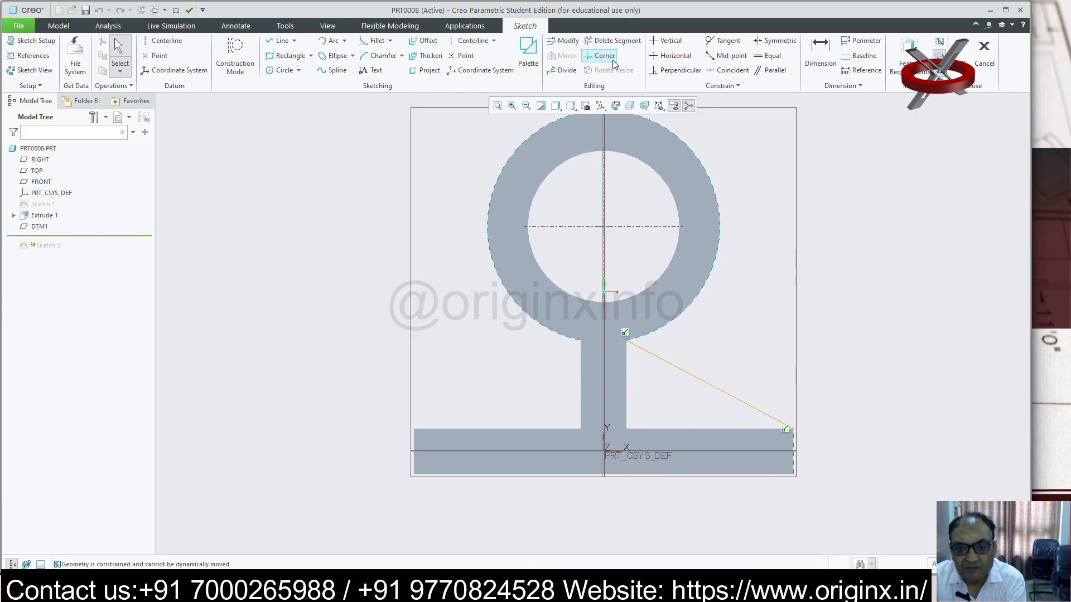
{"action": "left_click", "coordinate": [731, 398]}
{"action": "key", "text": "Delete"}
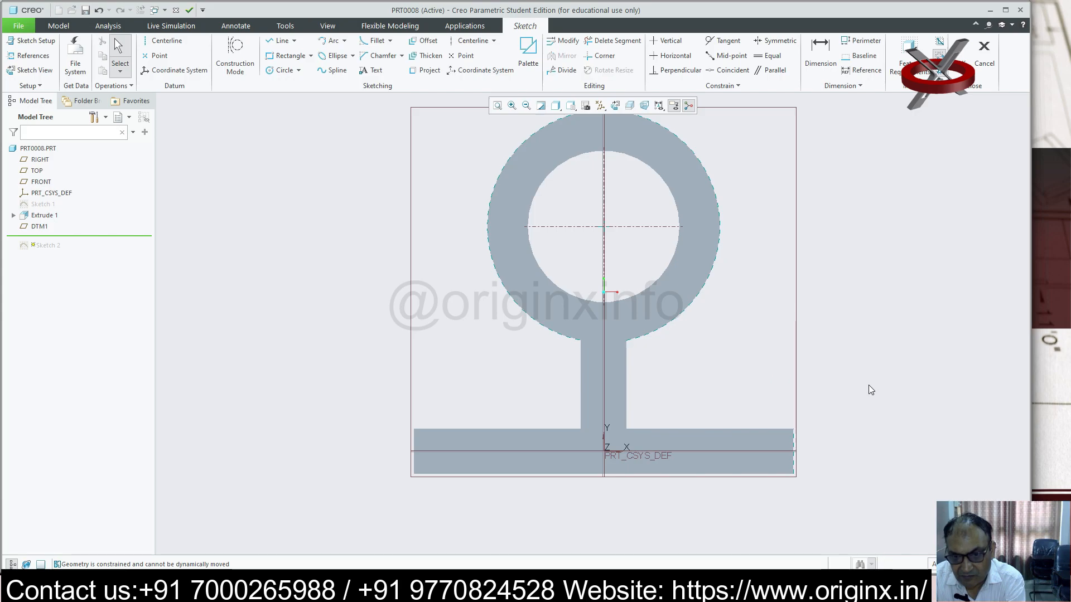
- Draw a line from the base's upper right corner to the outer circle's right side, slightly above its horizontal centerline, and finish the sketch
{"action": "left_click", "coordinate": [294, 41]}
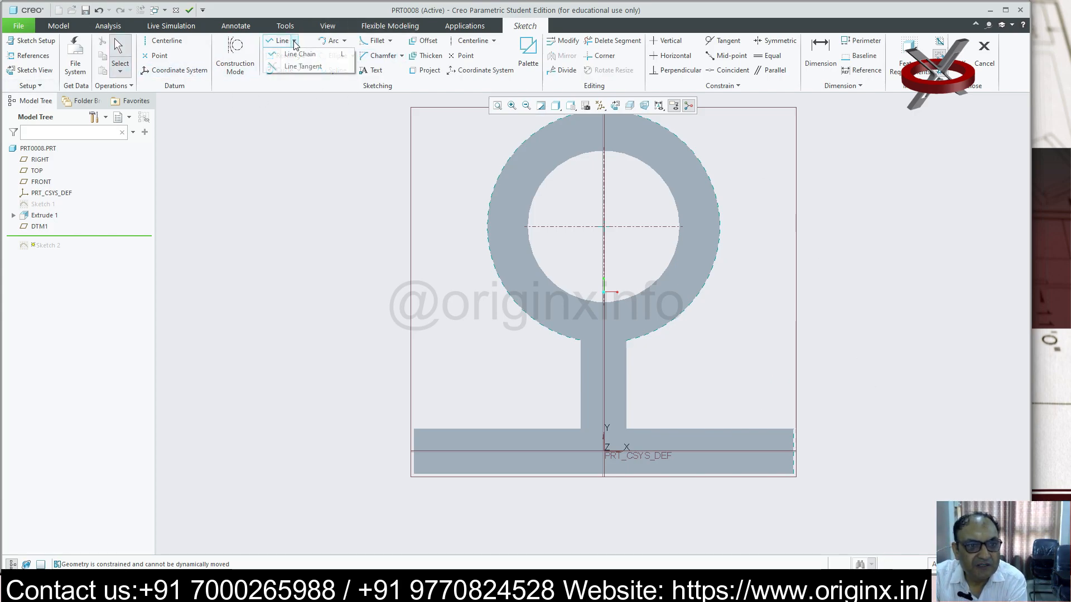
{"action": "left_click", "coordinate": [300, 54]}
{"action": "left_click", "coordinate": [792, 428]}
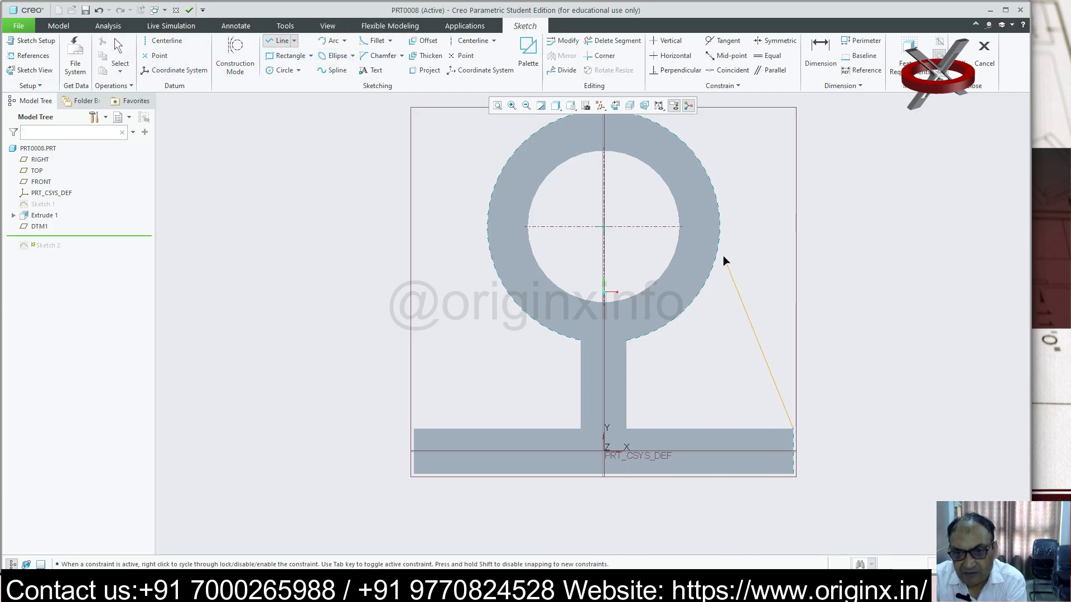
{"action": "left_click", "coordinate": [711, 186]}
{"action": "middle_click", "coordinate": [870, 229]}
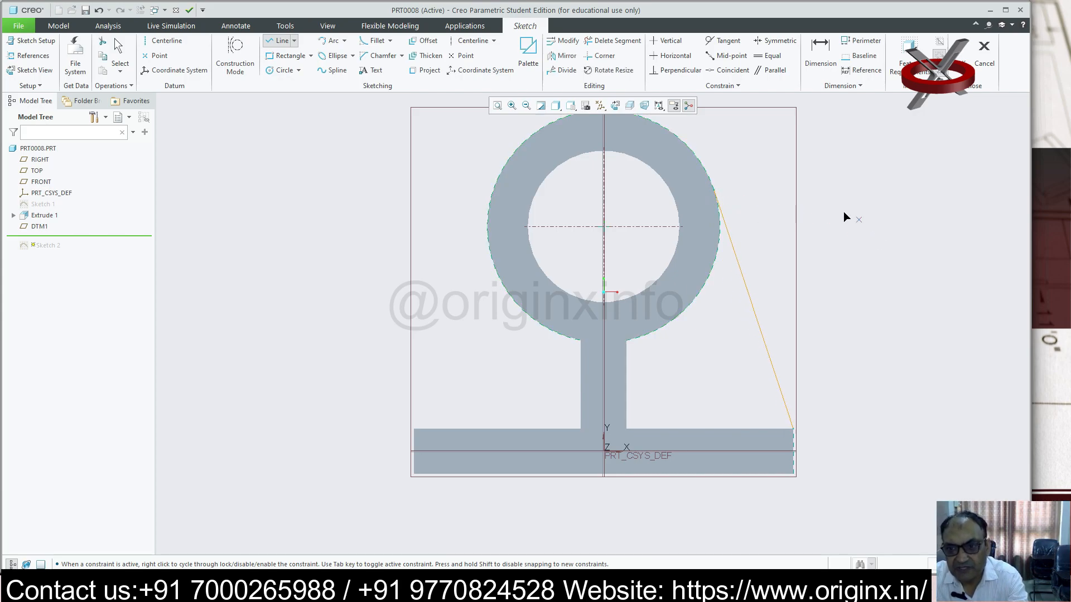
{"action": "left_click", "coordinate": [959, 52]}
- Create a Profile Rib from the redrawn sketch line with a thickness of 8
{"action": "mouse_move", "coordinate": [926, 263]}
{"action": "middle_mouse_down"}
{"action": "mouse_move", "coordinate": [880, 292]}
{"action": "mouse_move", "coordinate": [876, 270]}
{"action": "middle_mouse_up"}
{"action": "left_click", "coordinate": [450, 70]}
{"action": "left_click", "coordinate": [454, 97]}
{"action": "middle_click_drag", "start_coordinate": [774, 412], "coordinate": [591, 279]}
{"action": "double_click", "coordinate": [72, 64]}
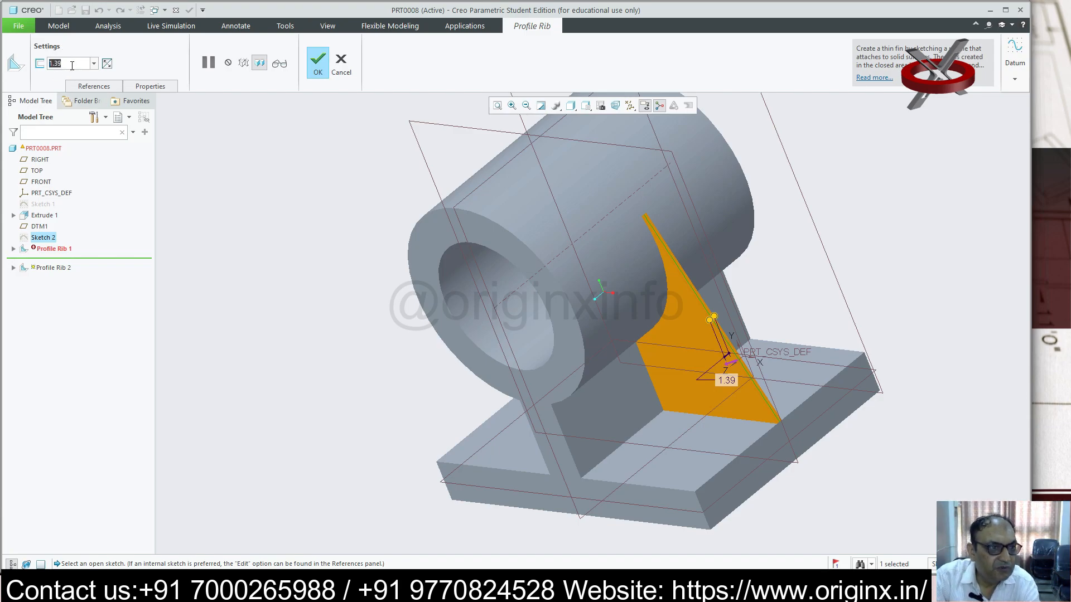
{"action": "type", "text": "8"}
{"action": "key", "text": "Return"}
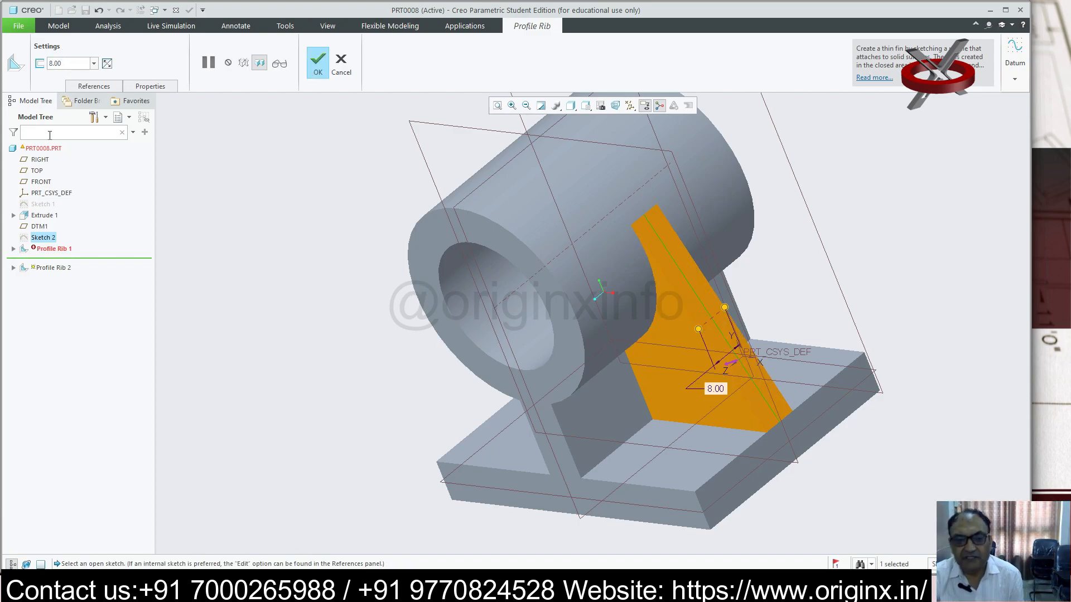
{"action": "left_click", "coordinate": [318, 60]}
- Create a datum plane offset 37.50 inward from the base's right end face
{"action": "middle_click_drag", "start_coordinate": [760, 439], "coordinate": [544, 98]}
{"action": "left_click", "coordinate": [179, 55]}
{"action": "left_click", "coordinate": [815, 442]}
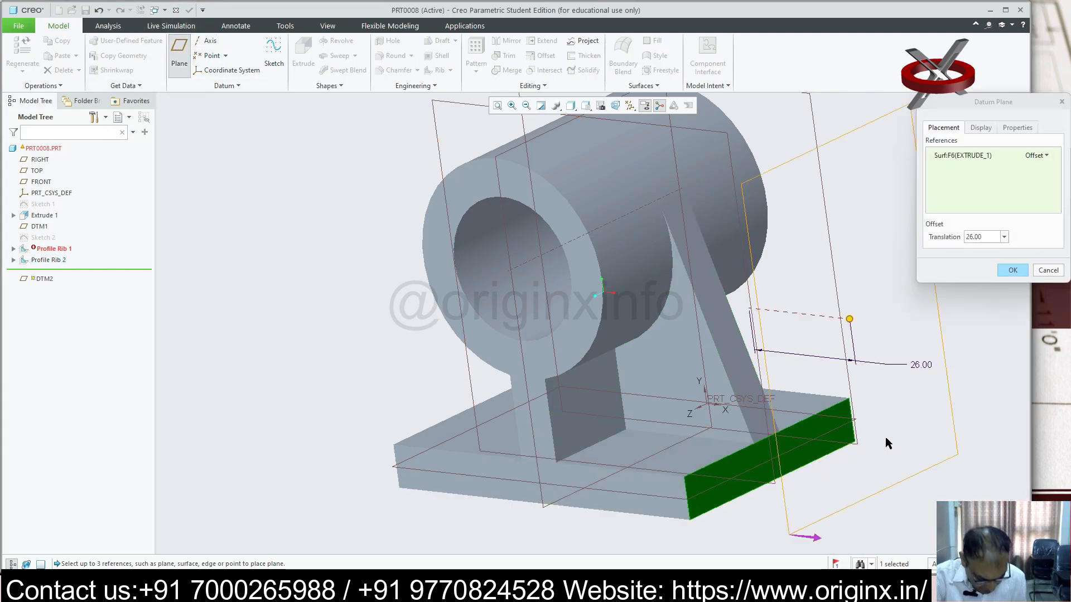
{"action": "left_click_drag", "start_coordinate": [849, 319], "coordinate": [719, 260]}
{"action": "double_click", "coordinate": [986, 237]}
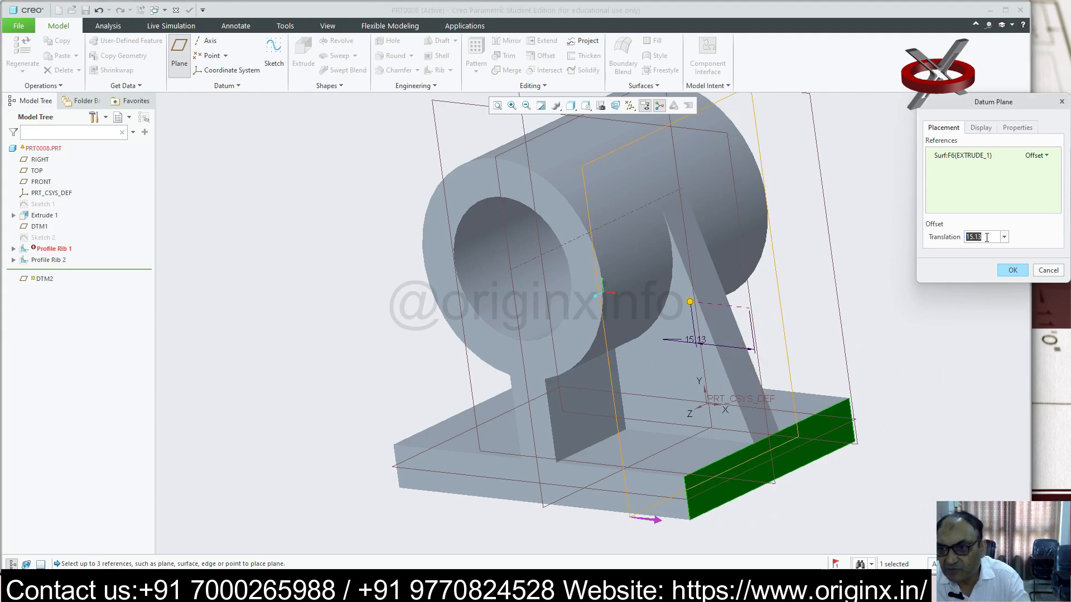
{"action": "type", "text": "37"}
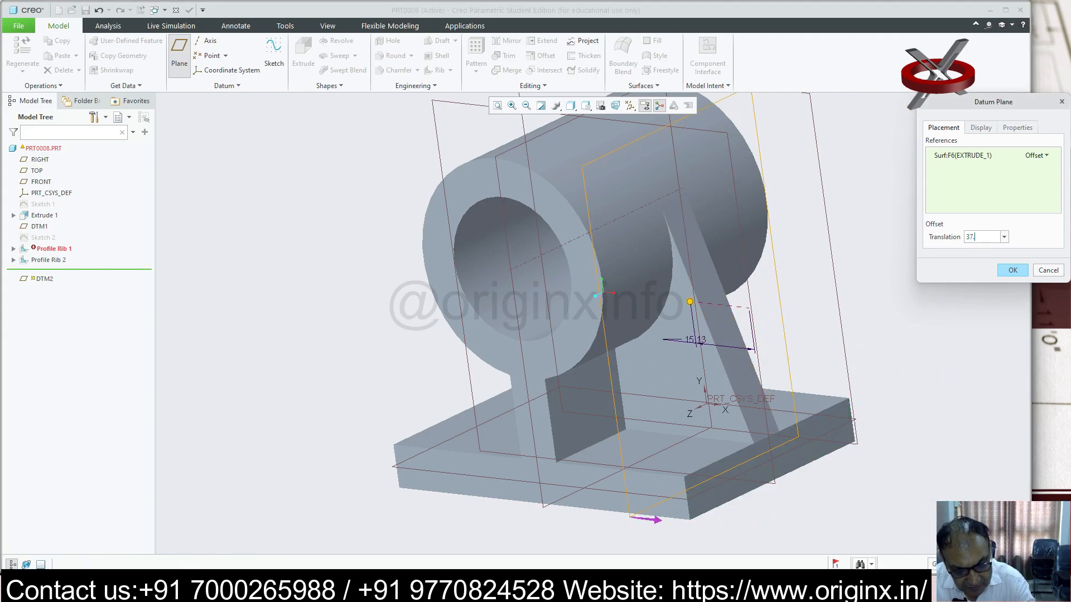
{"action": "type", "text": ".50"}
{"action": "key", "text": "Return"}
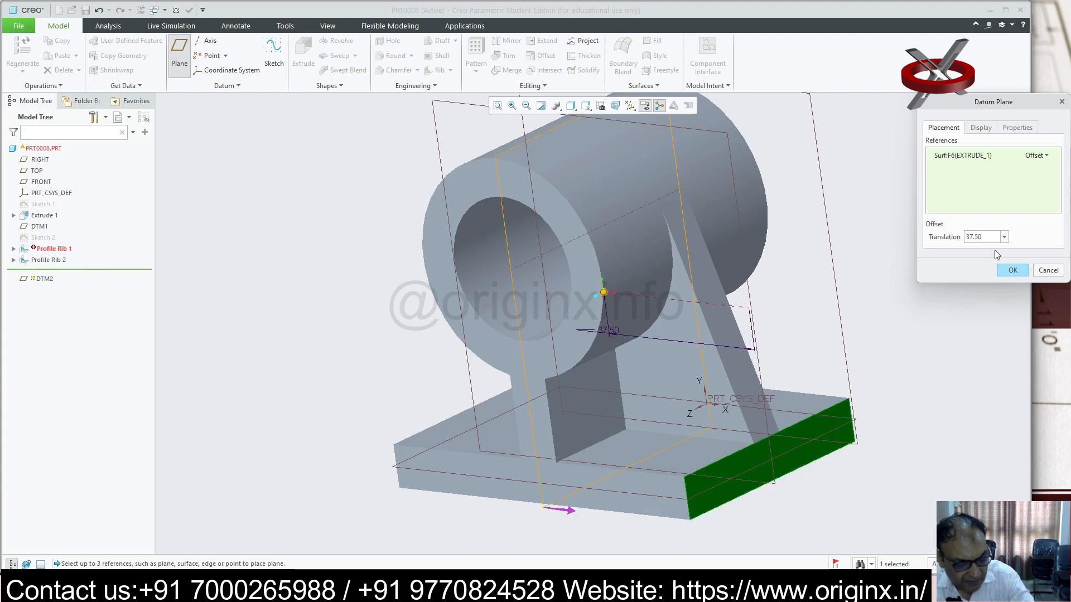
{"action": "left_click", "coordinate": [1011, 271]}
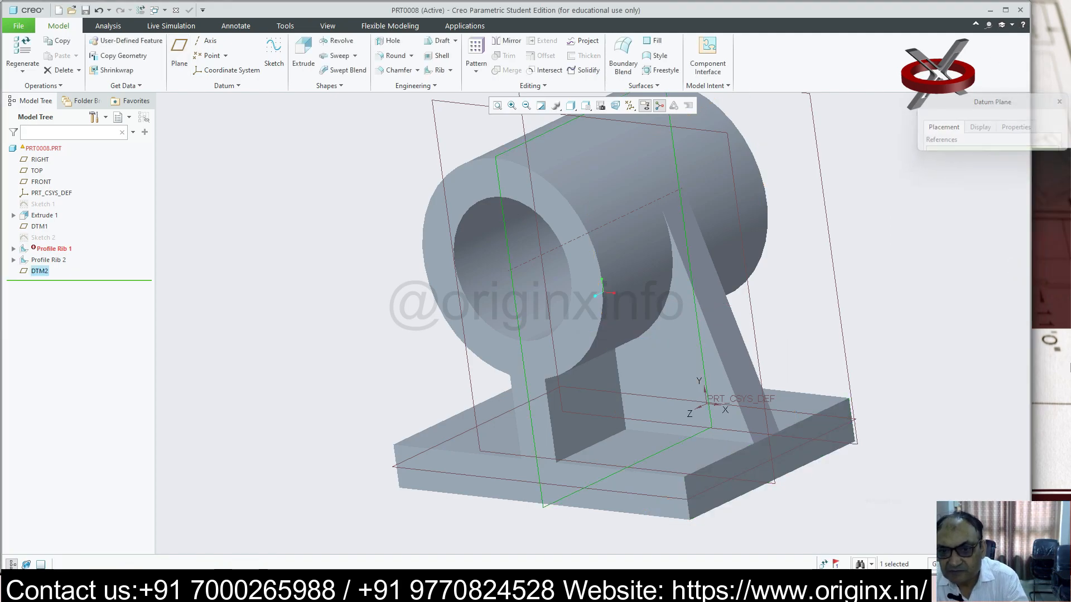
{"action": "left_click", "coordinate": [511, 43]}
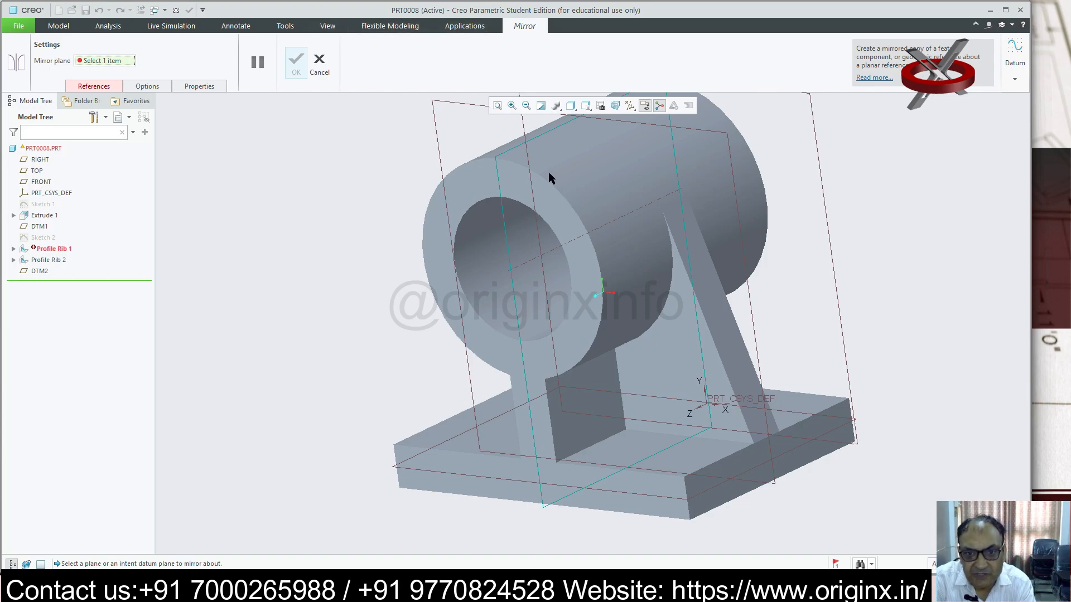
{"action": "left_click", "coordinate": [529, 154]}
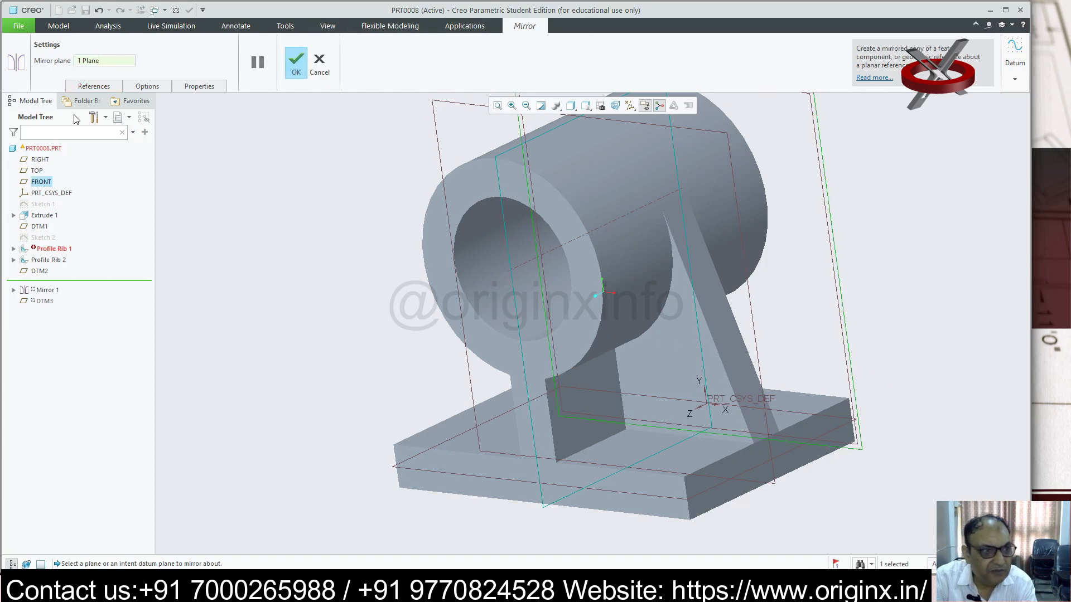
{"action": "left_click", "coordinate": [102, 88]}
{"action": "left_click", "coordinate": [102, 151]}
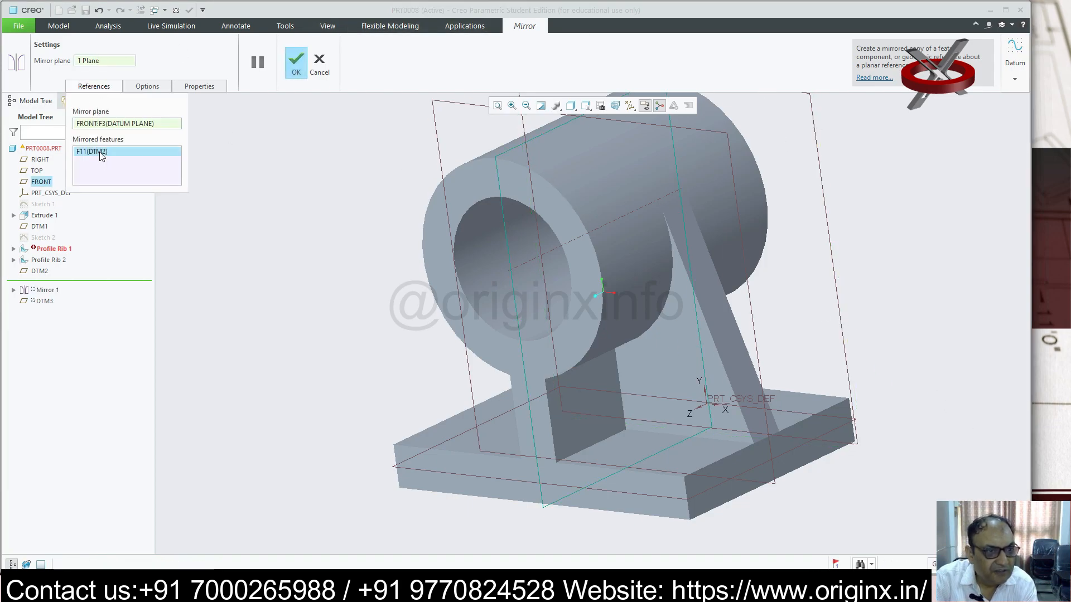
{"action": "left_click", "coordinate": [701, 356]}
{"action": "middle_click_drag", "start_coordinate": [756, 354], "coordinate": [747, 412]}
{"action": "left_click", "coordinate": [310, 230]}
{"action": "left_click", "coordinate": [319, 65]}
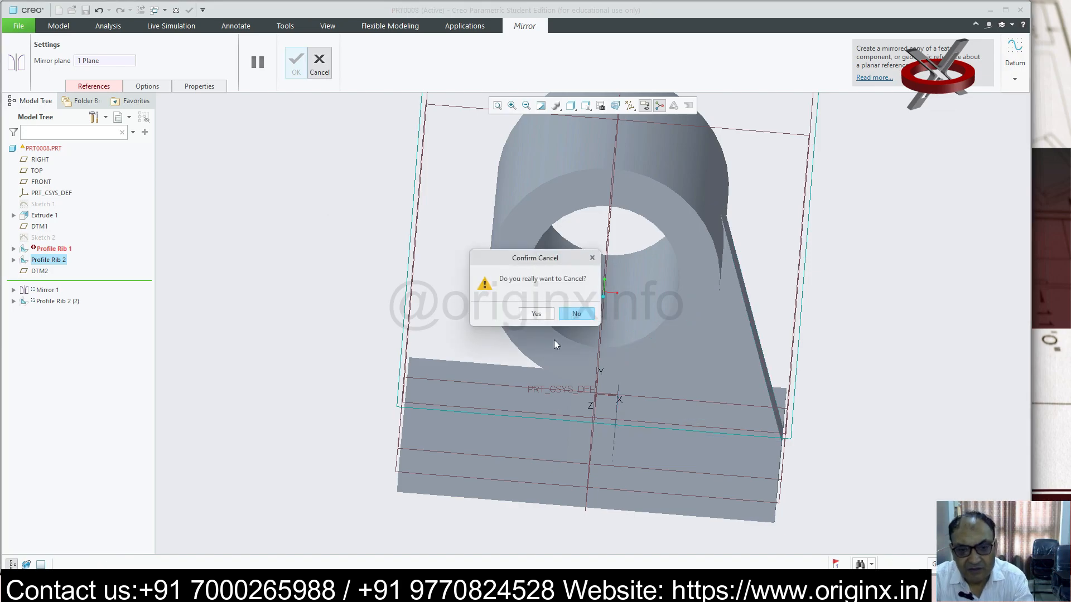
{"action": "left_click", "coordinate": [528, 314]}
- Mirror the new profile rib about the new datum plane, replacing the plane as the mirrored feature
{"action": "middle_click_drag", "start_coordinate": [854, 441], "coordinate": [791, 438]}
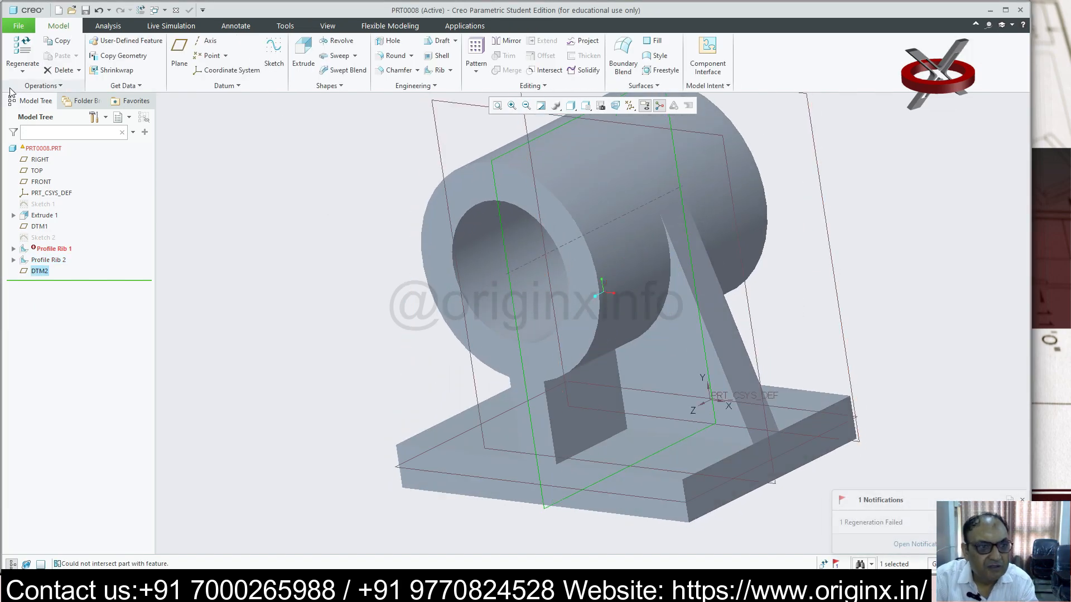
{"action": "left_click", "coordinate": [508, 40]}
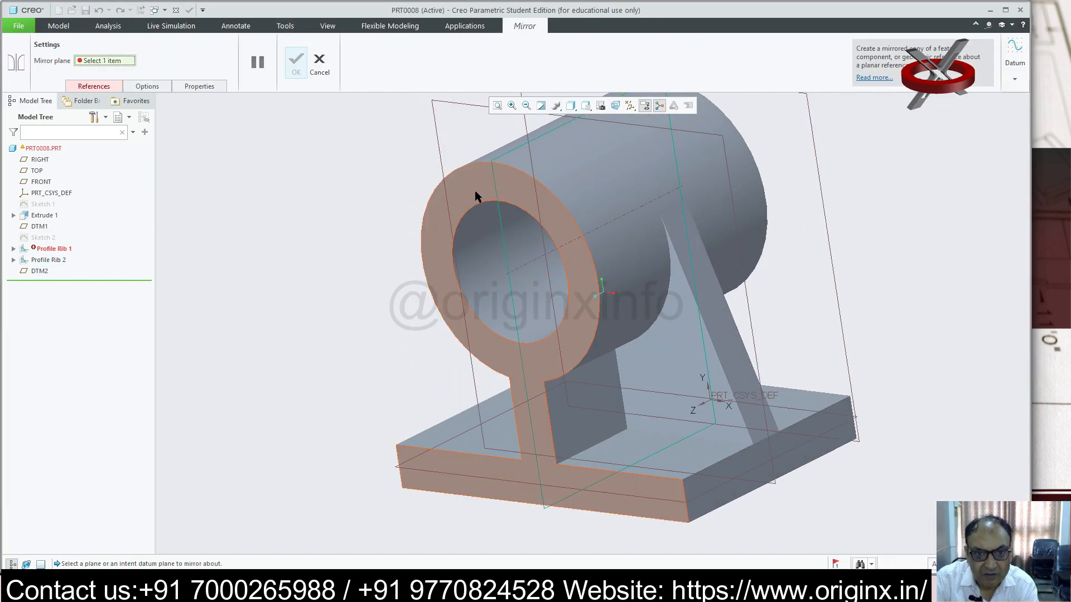
{"action": "left_click", "coordinate": [504, 237]}
{"action": "middle_click_drag", "start_coordinate": [708, 343], "coordinate": [502, 251]}
{"action": "left_click", "coordinate": [106, 85]}
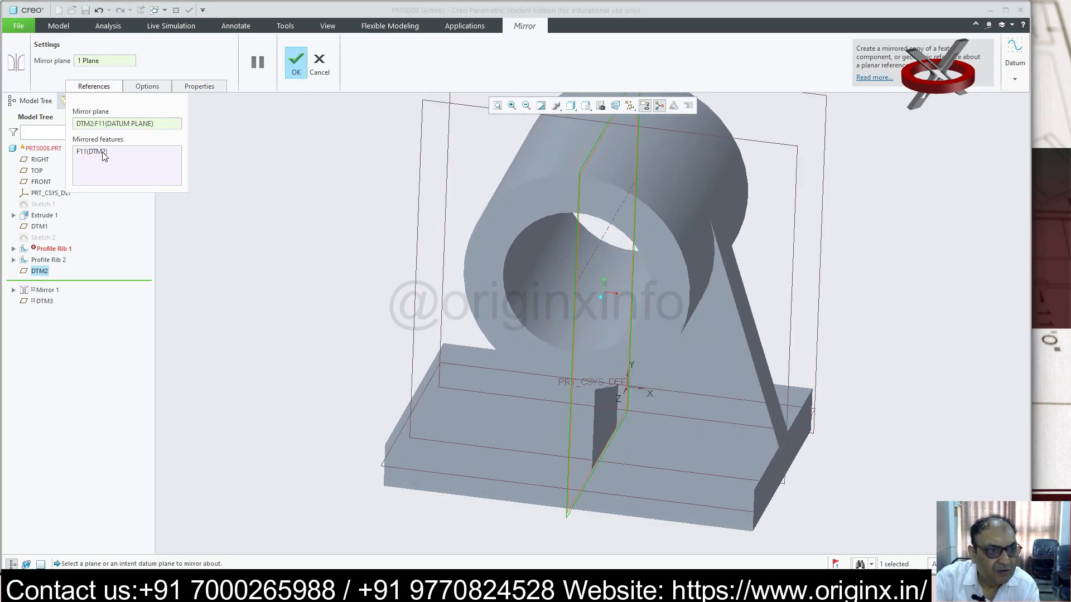
{"action": "left_click", "coordinate": [729, 360]}
{"action": "middle_click_drag", "start_coordinate": [852, 382], "coordinate": [889, 392]}
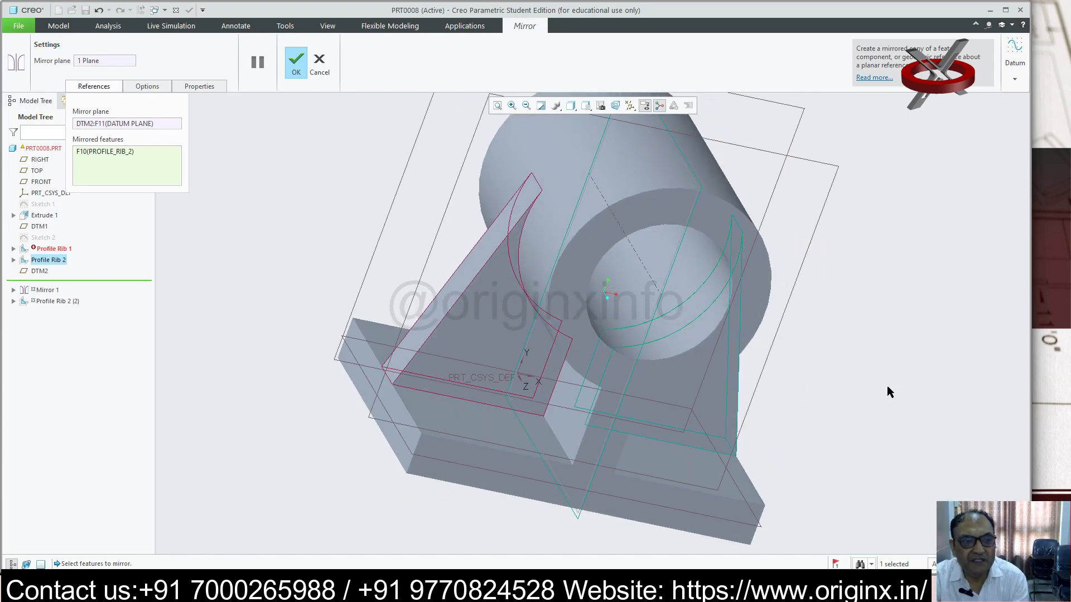
{"action": "left_click", "coordinate": [296, 63]}
{"action": "middle_click_drag", "start_coordinate": [586, 305], "coordinate": [556, 299]}
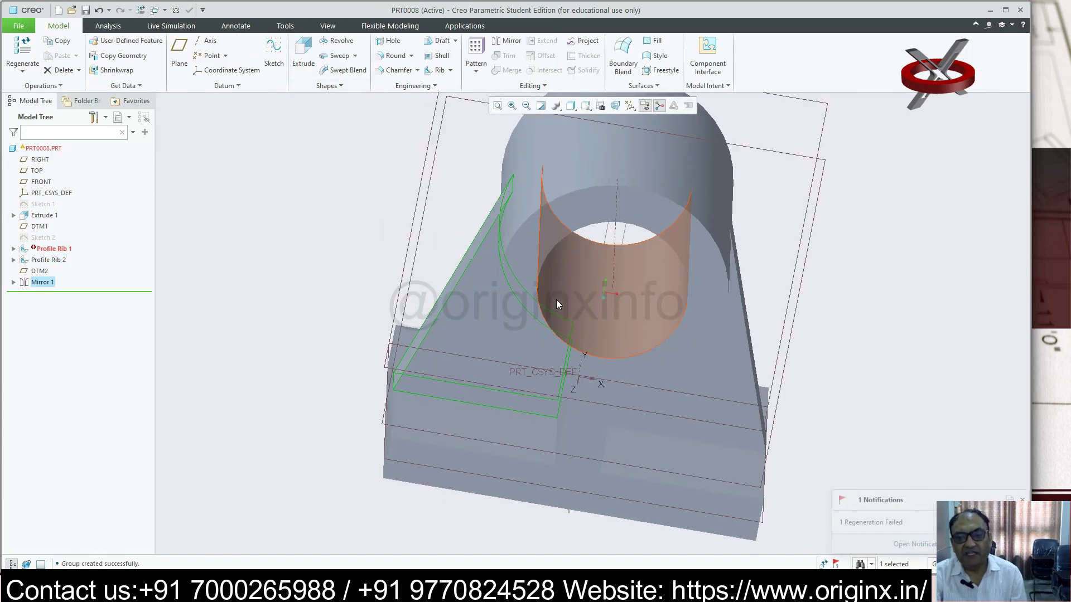
{"action": "scroll", "coordinate": [557, 298], "scroll_direction": "up", "scroll_amount": 5}
{"action": "scroll", "coordinate": [709, 293], "scroll_direction": "down", "scroll_amount": 3}
{"action": "middle_click_drag", "start_coordinate": [634, 310], "coordinate": [810, 312]}
{"action": "middle_click_drag", "start_coordinate": [347, 203], "coordinate": [647, 284]}
- Save a copy of the bracket part as 25, ignoring the failed-feature and regeneration conflicts
{"action": "left_click", "coordinate": [19, 26]}
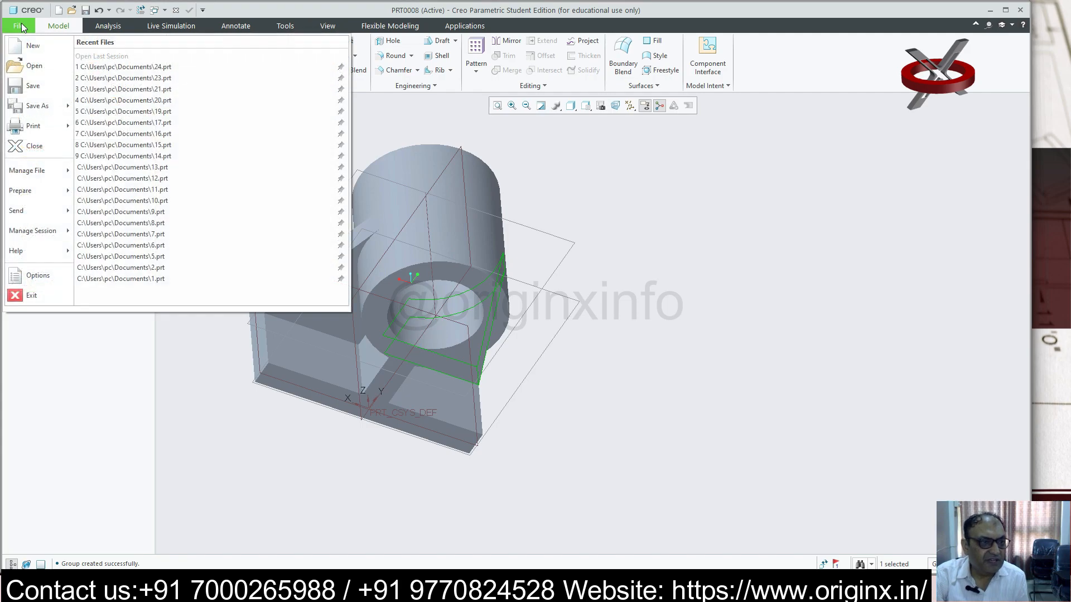
{"action": "mouse_move", "coordinate": [45, 105]}
{"action": "left_click", "coordinate": [120, 58]}
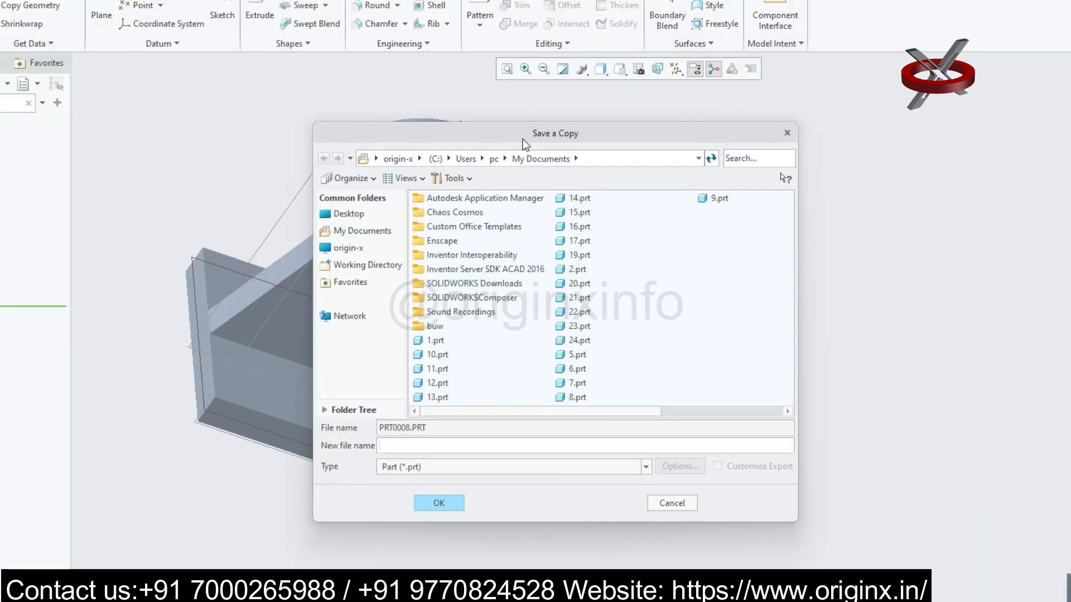
{"action": "type", "text": "25"}
{"action": "left_click", "coordinate": [440, 503]}
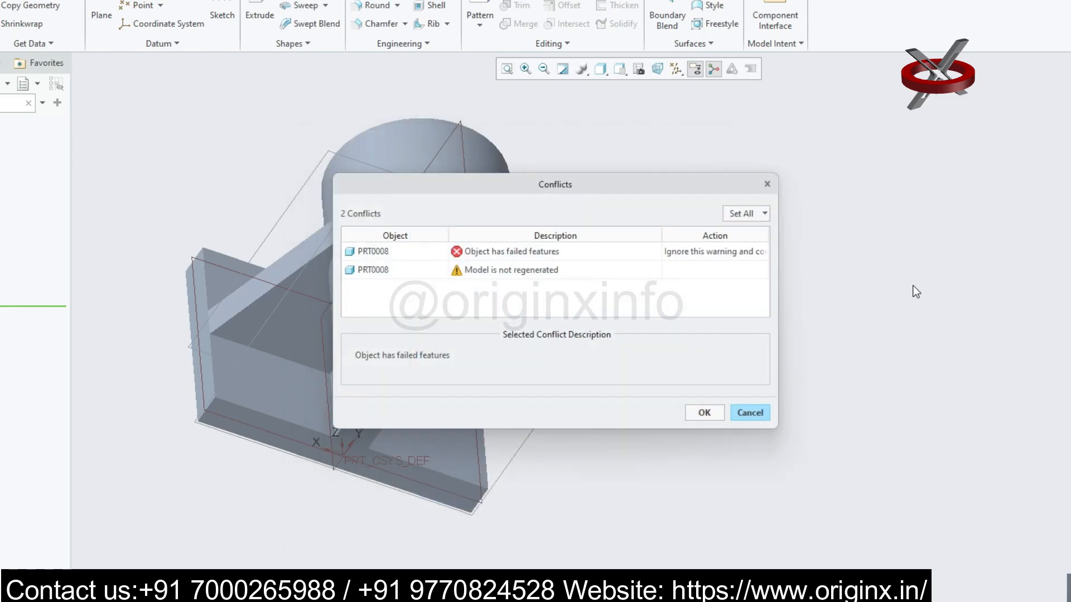
{"action": "left_click", "coordinate": [710, 412]}
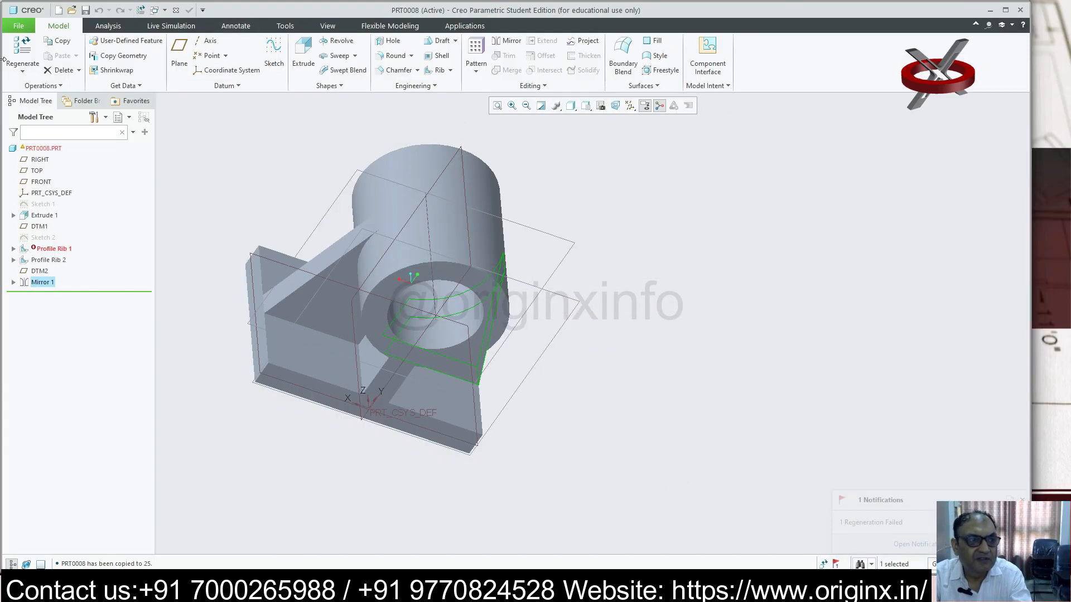
- Create a new part file with the default name and settings
{"action": "left_click", "coordinate": [20, 26]}
{"action": "left_click", "coordinate": [28, 46]}
{"action": "left_click", "coordinate": [598, 400]}
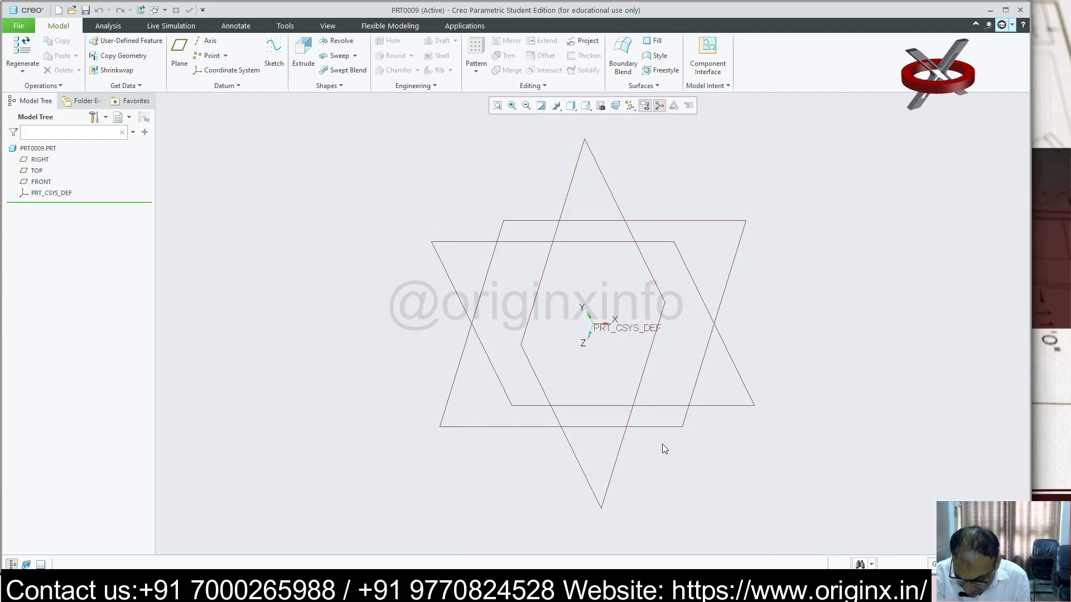
- Create another solid part file, keeping the default name prt0010 and the default template
{"action": "left_click", "coordinate": [18, 25]}
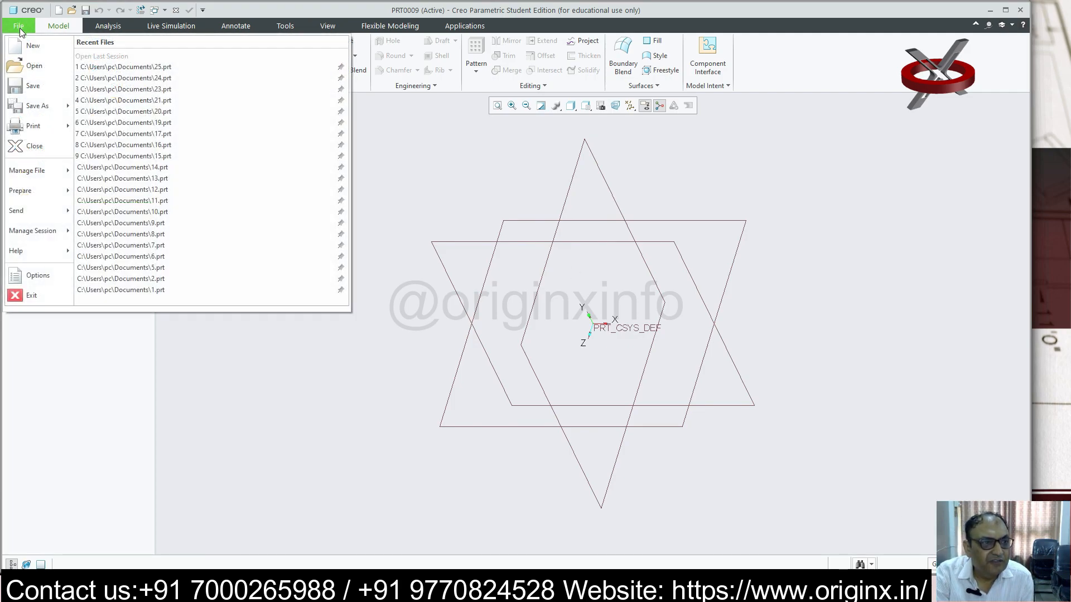
{"action": "left_click", "coordinate": [32, 46]}
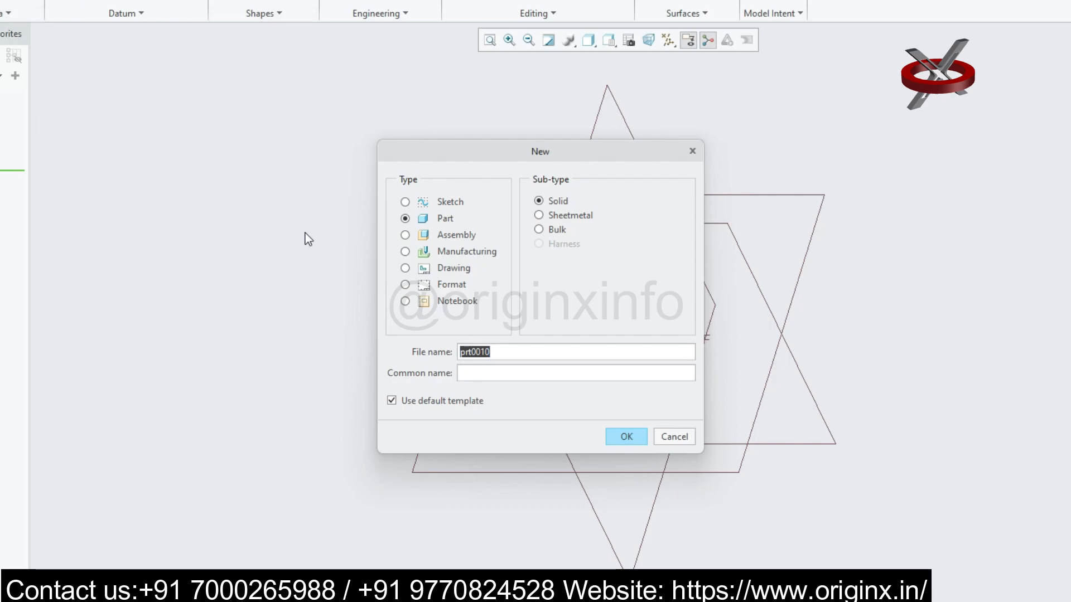
{"action": "left_click", "coordinate": [626, 435]}
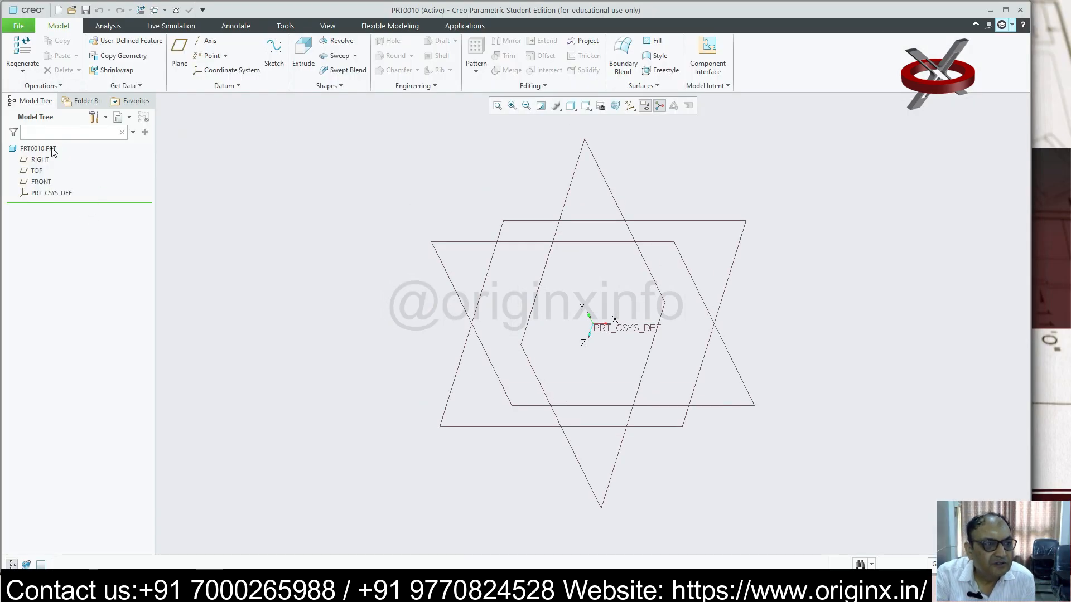
- Start a sketch on the FRONT plane with RIGHT as the orientation reference, viewed straight on
{"action": "left_click", "coordinate": [44, 182]}
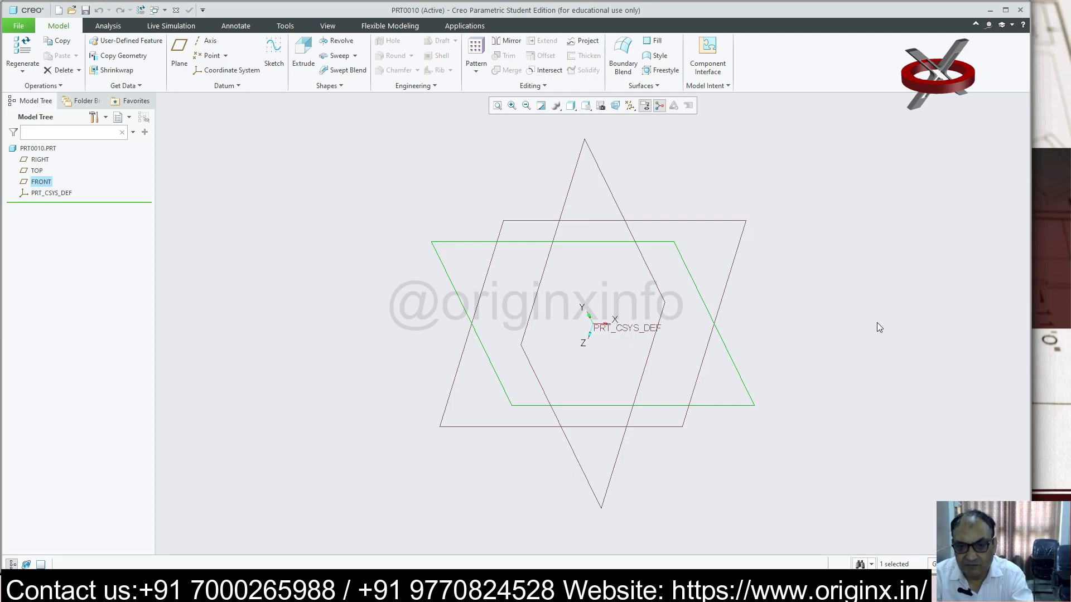
{"action": "left_click", "coordinate": [892, 239]}
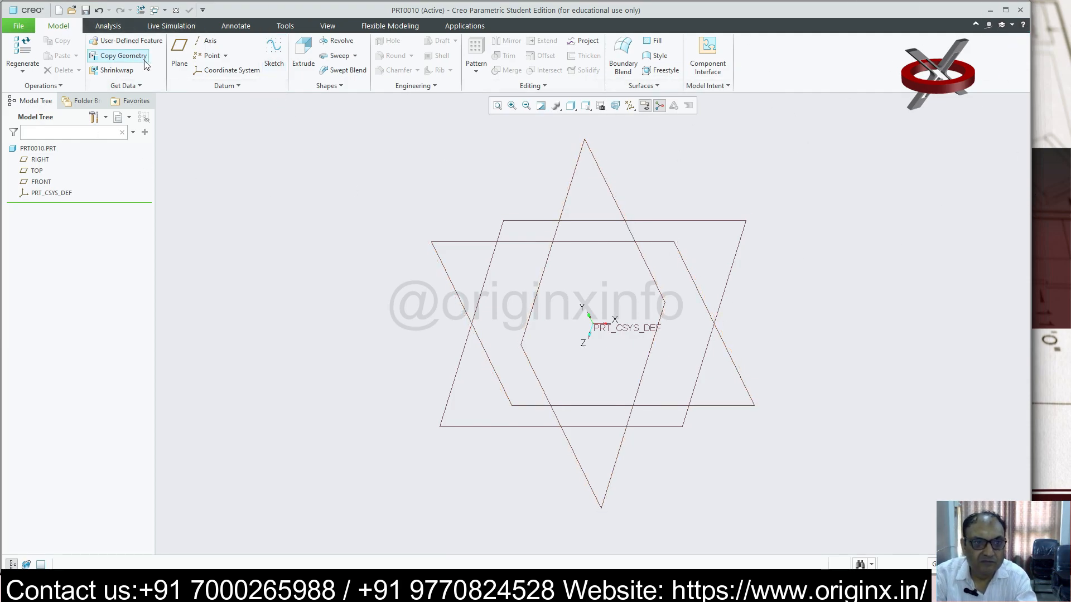
{"action": "left_click", "coordinate": [274, 51]}
{"action": "left_click", "coordinate": [697, 291]}
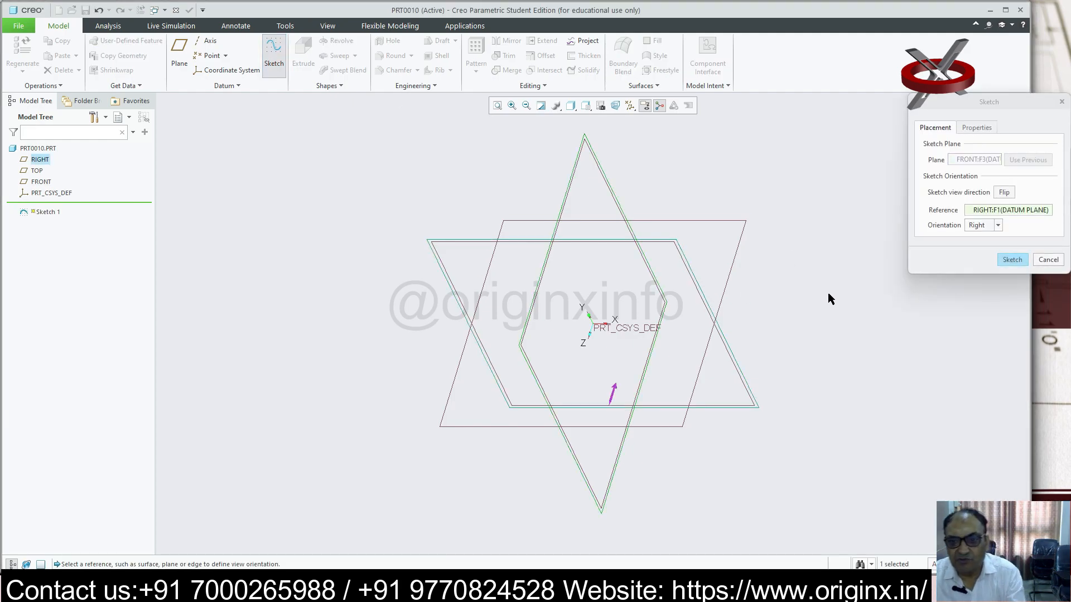
{"action": "left_click", "coordinate": [1012, 260]}
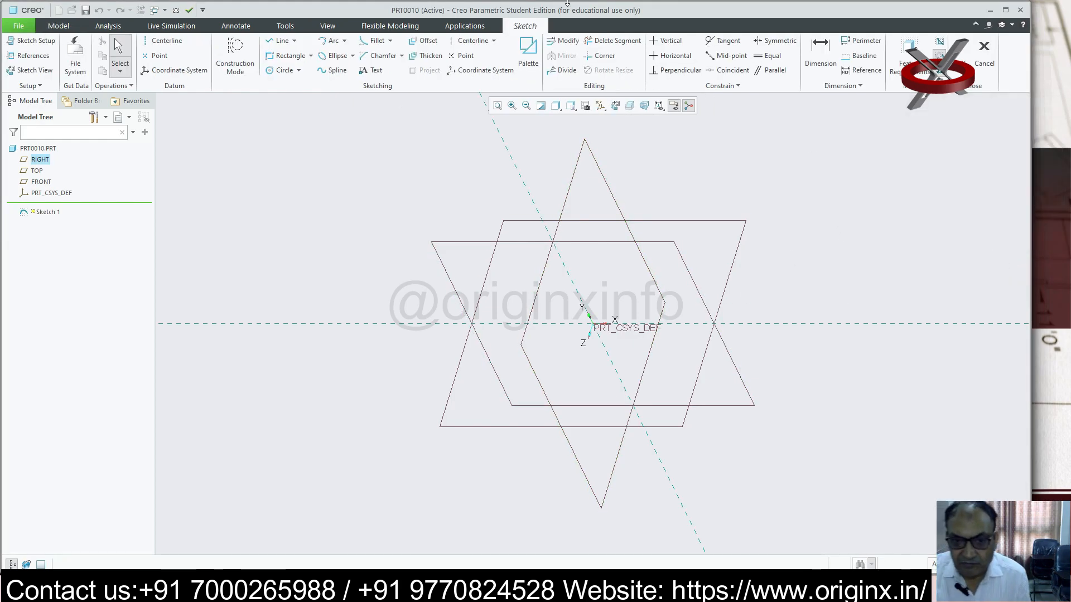
{"action": "left_click", "coordinate": [614, 106]}
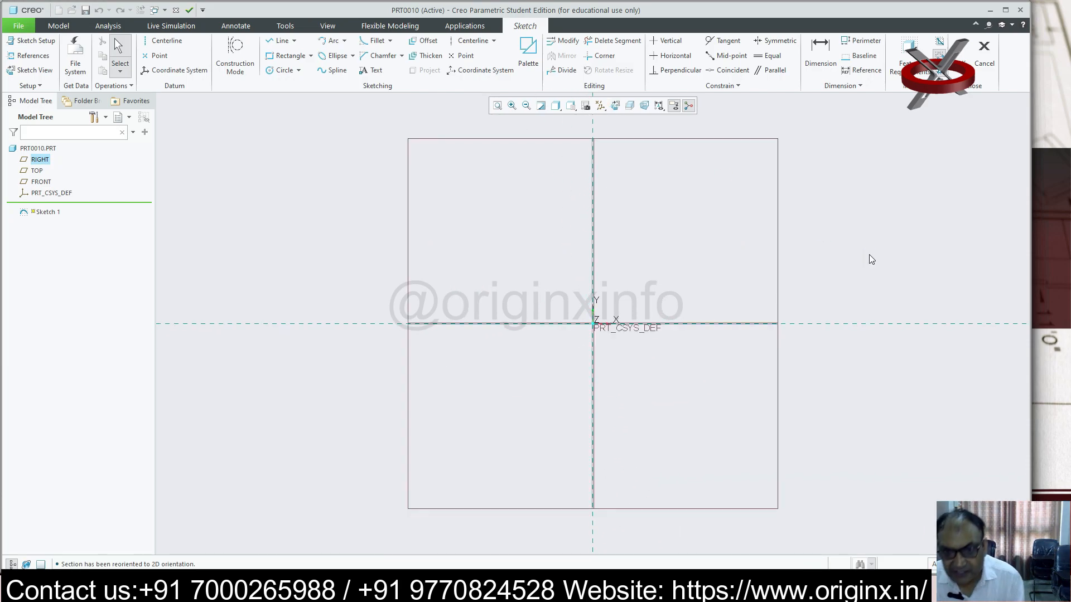
- Sketch a corner rectangle around the origin, about 420 wide and 84 high
{"action": "left_click", "coordinate": [287, 56]}
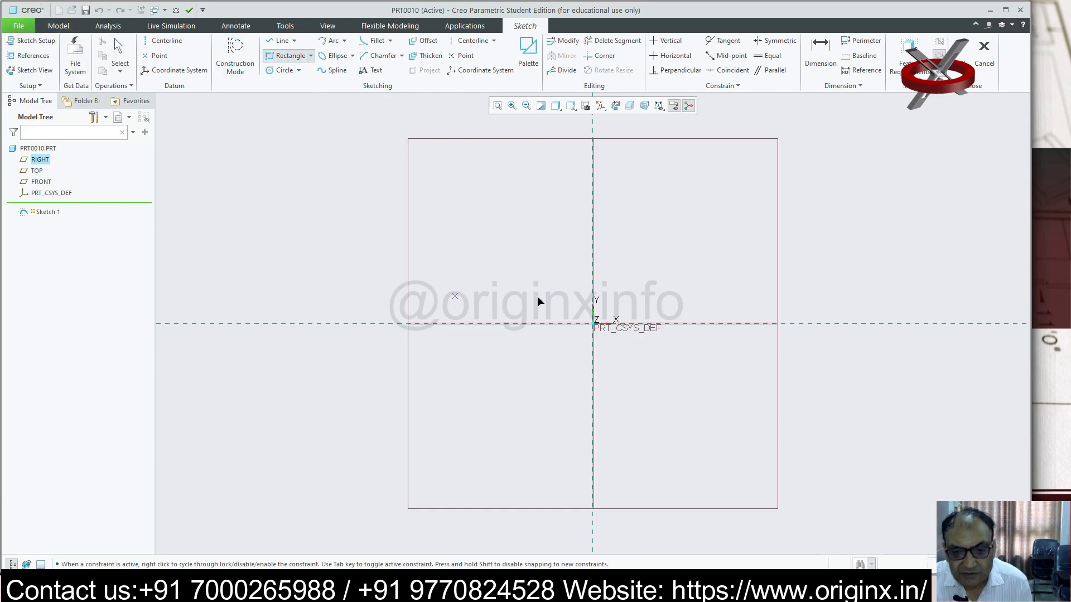
{"action": "left_click", "coordinate": [760, 358]}
{"action": "middle_click", "coordinate": [842, 376]}
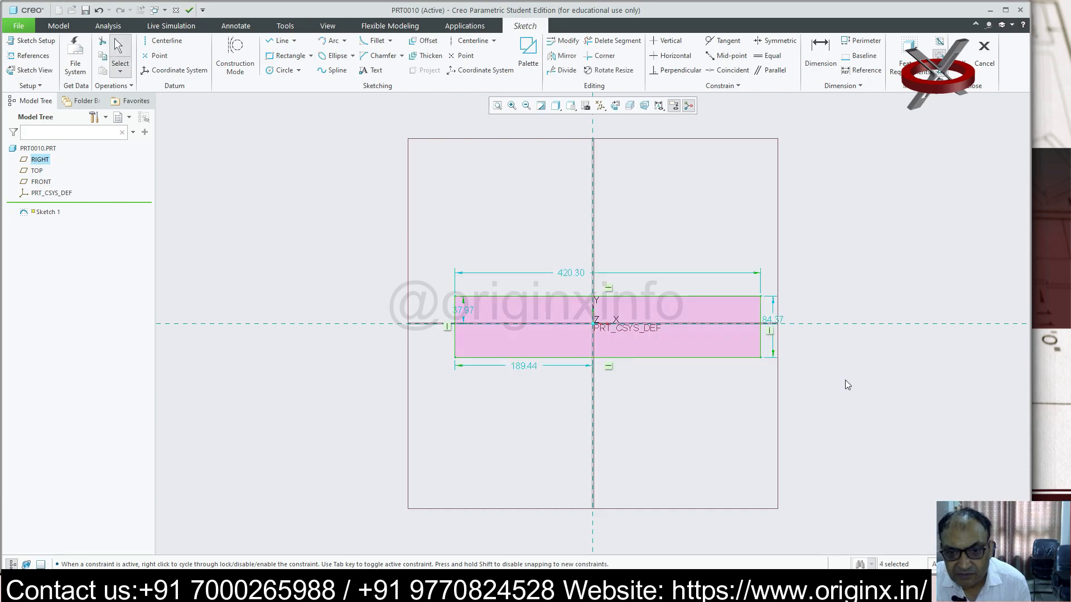
- Set the rectangle's width to 64 and its left edge's distance from the vertical reference to 32
{"action": "double_click", "coordinate": [569, 275]}
{"action": "type", "text": "64"}
{"action": "key", "text": "Return"}
{"action": "double_click", "coordinate": [524, 366]}
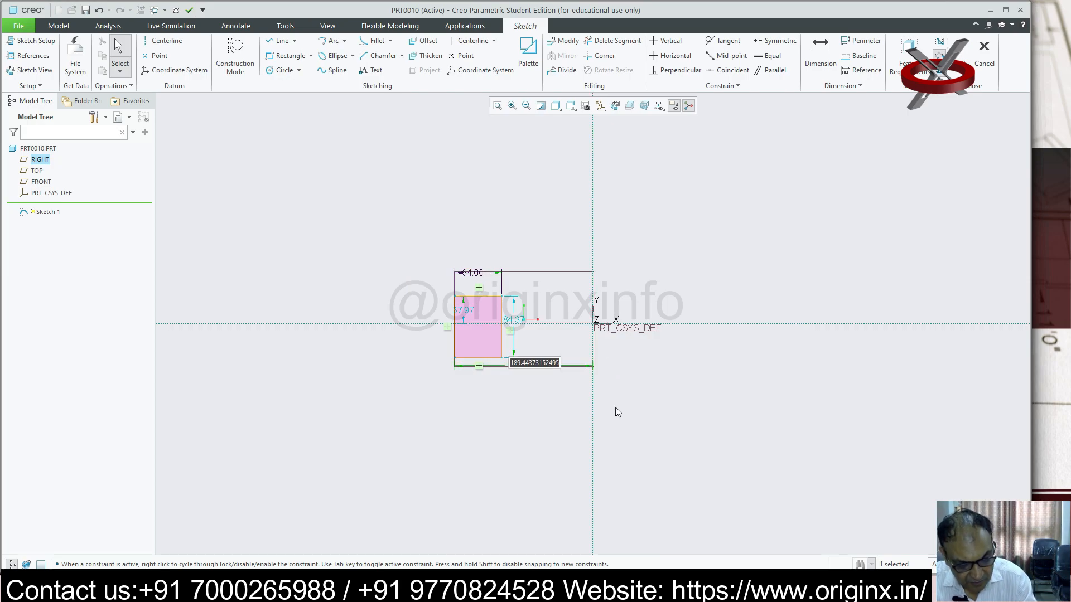
{"action": "type", "text": "32"}
{"action": "key", "text": "Return"}
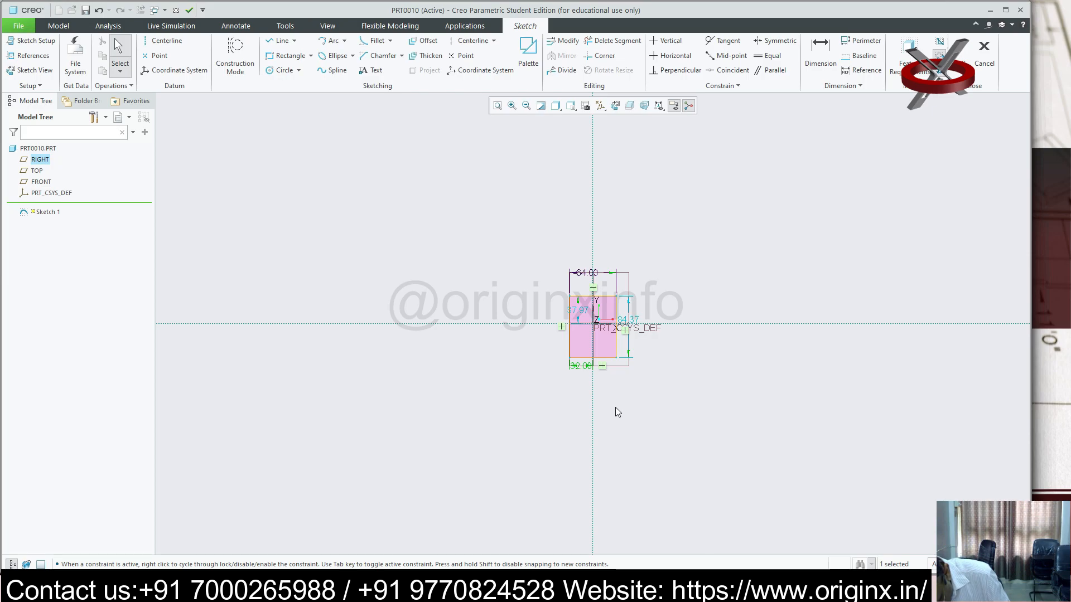
- Set the rectangle's height to 8 and its upper edge 4 above the horizontal reference, and finish the sketch
{"action": "double_click", "coordinate": [627, 321]}
{"action": "type", "text": "31"}
{"action": "key", "text": "Return"}
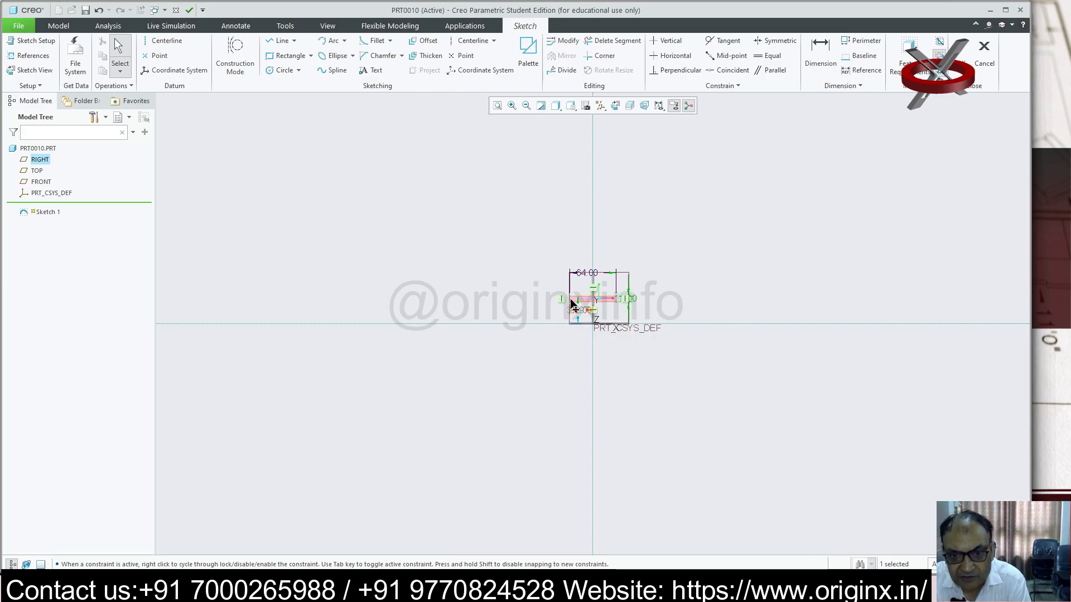
{"action": "scroll", "coordinate": [575, 306], "scroll_direction": "up", "scroll_amount": 6}
{"action": "double_click", "coordinate": [567, 323]}
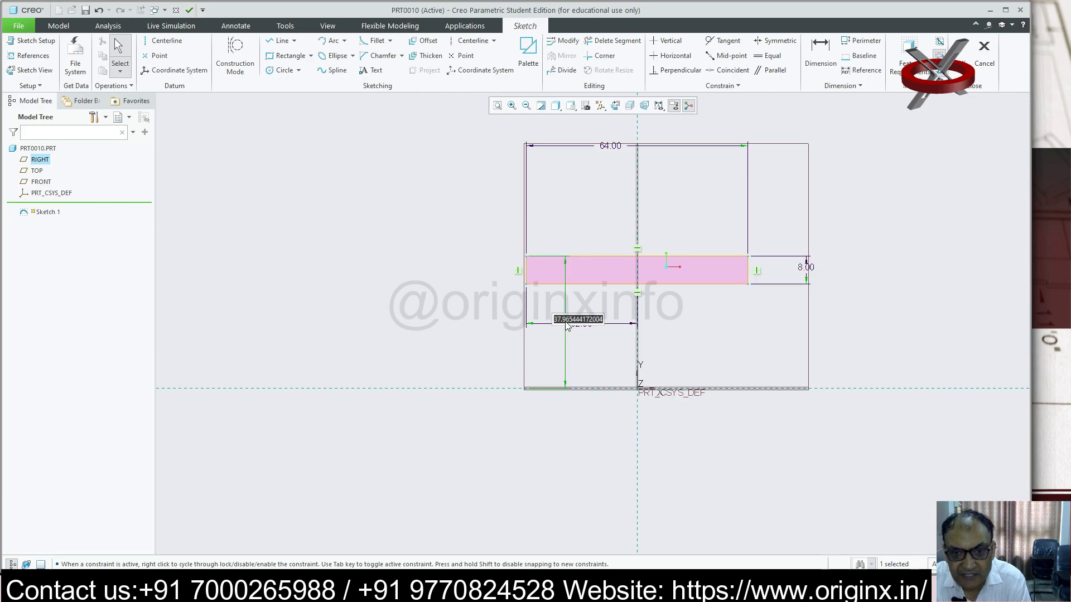
{"action": "type", "text": "4"}
{"action": "key", "text": "Return"}
{"action": "scroll", "coordinate": [706, 428], "scroll_direction": "up", "scroll_amount": 3}
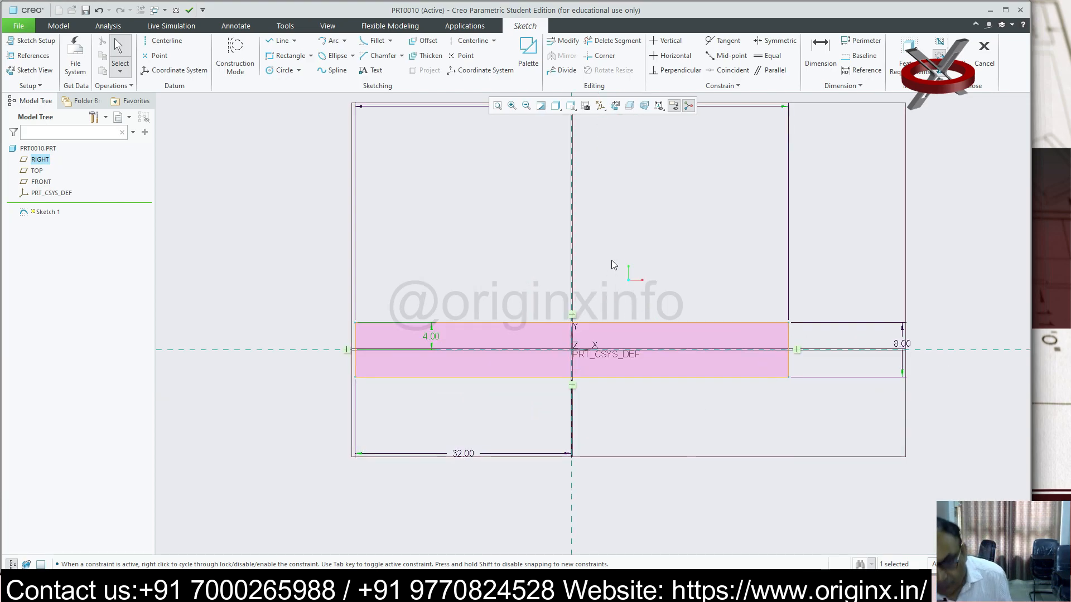
{"action": "left_click", "coordinate": [966, 47]}
- Extrude the rectangle sketch as a solid to a depth of 32
{"action": "left_click", "coordinate": [303, 49]}
{"action": "middle_click_drag", "start_coordinate": [538, 421], "coordinate": [494, 469]}
{"action": "double_click", "coordinate": [454, 529]}
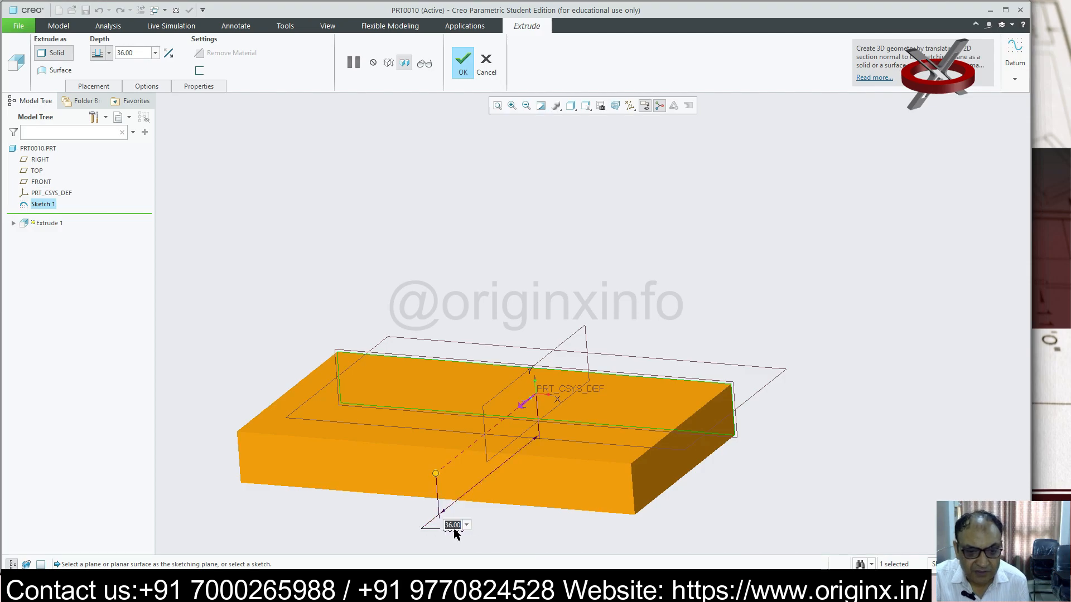
{"action": "type", "text": "32"}
{"action": "key", "text": "Return"}
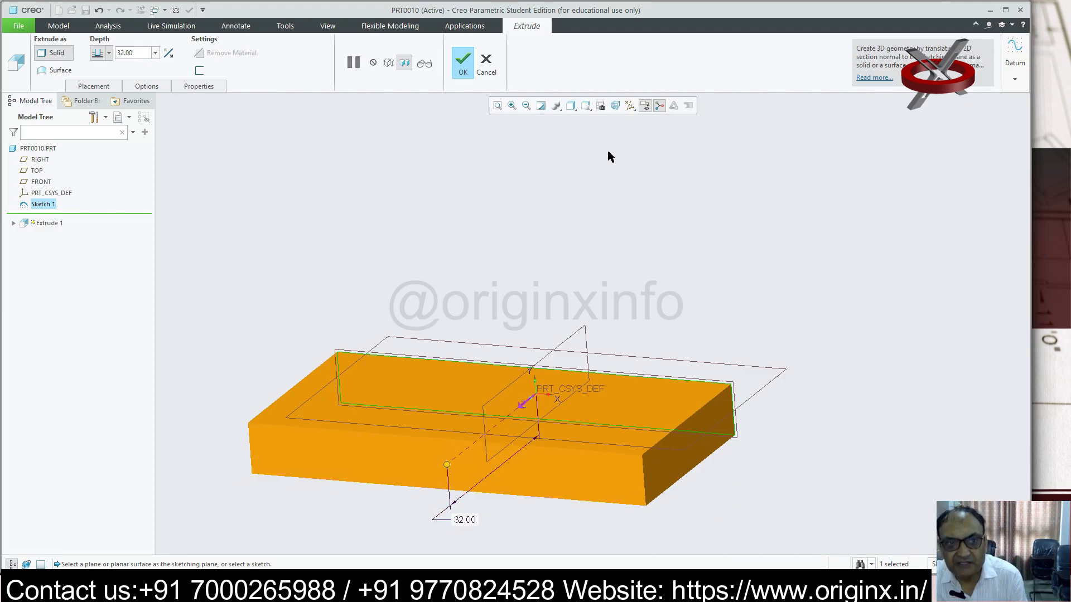
{"action": "left_click", "coordinate": [461, 65]}
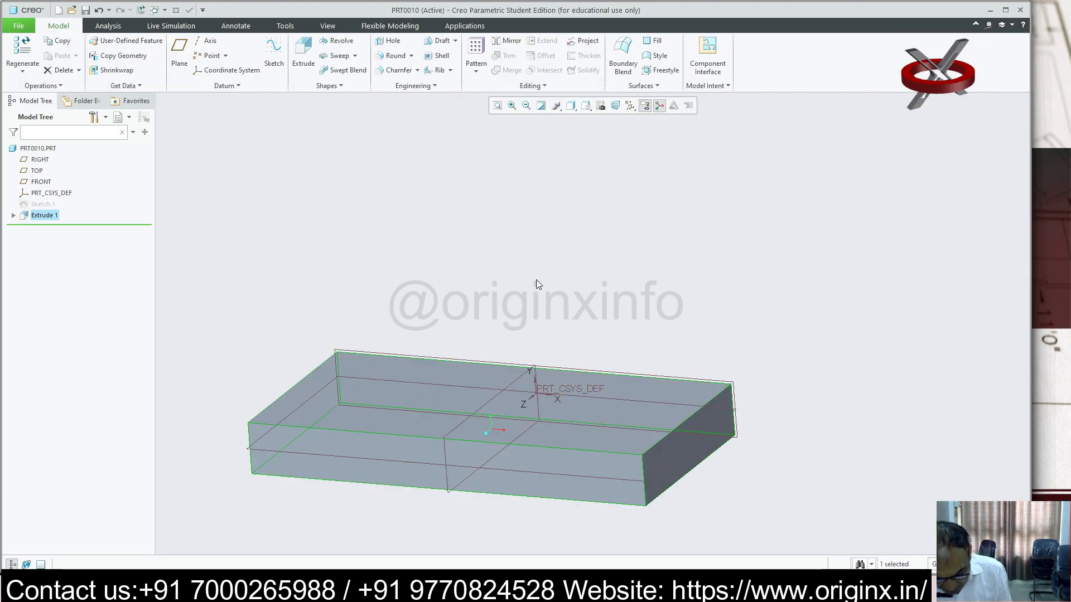
- Round the two 8-high corner edges at the plate's left end with a radius of 6
{"action": "middle_click_drag", "start_coordinate": [472, 385], "coordinate": [389, 472]}
{"action": "scroll", "coordinate": [387, 467], "scroll_direction": "down", "scroll_amount": 4}
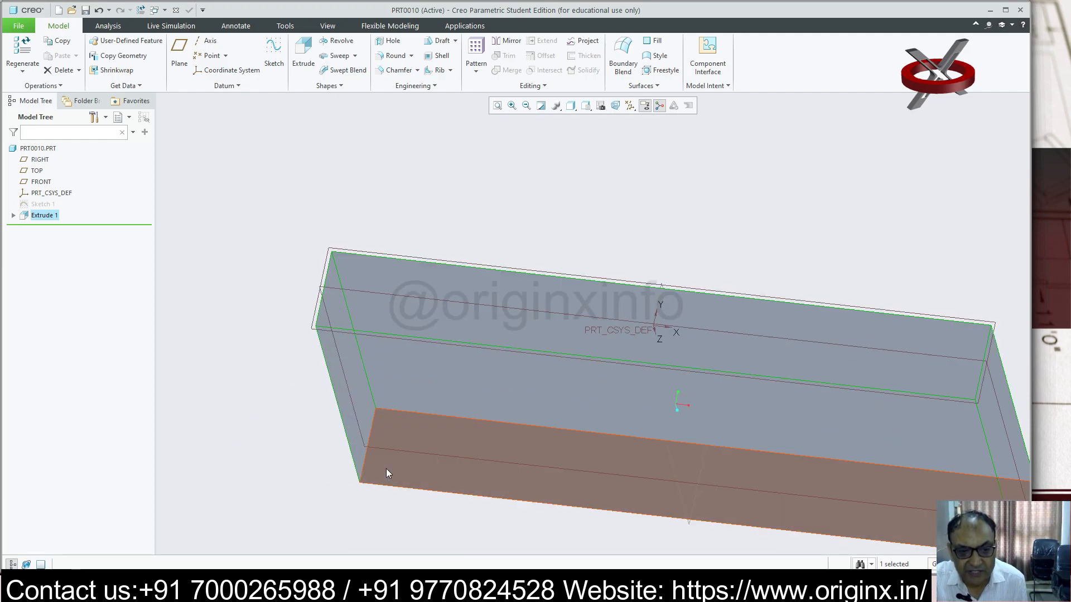
{"action": "left_click", "coordinate": [396, 55]}
{"action": "left_click", "coordinate": [369, 440]}
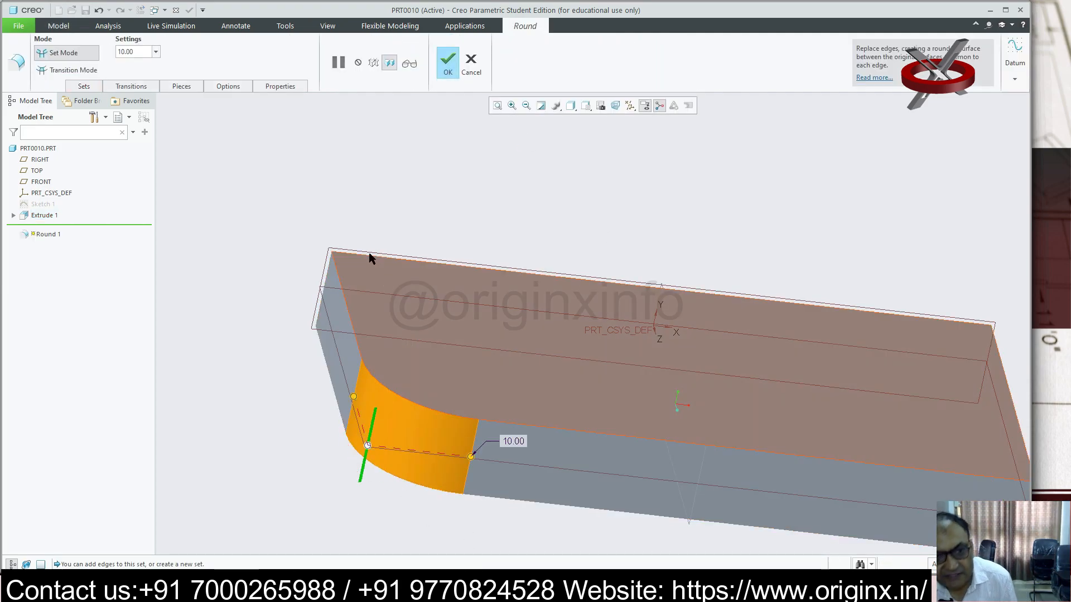
{"action": "double_click", "coordinate": [115, 54]}
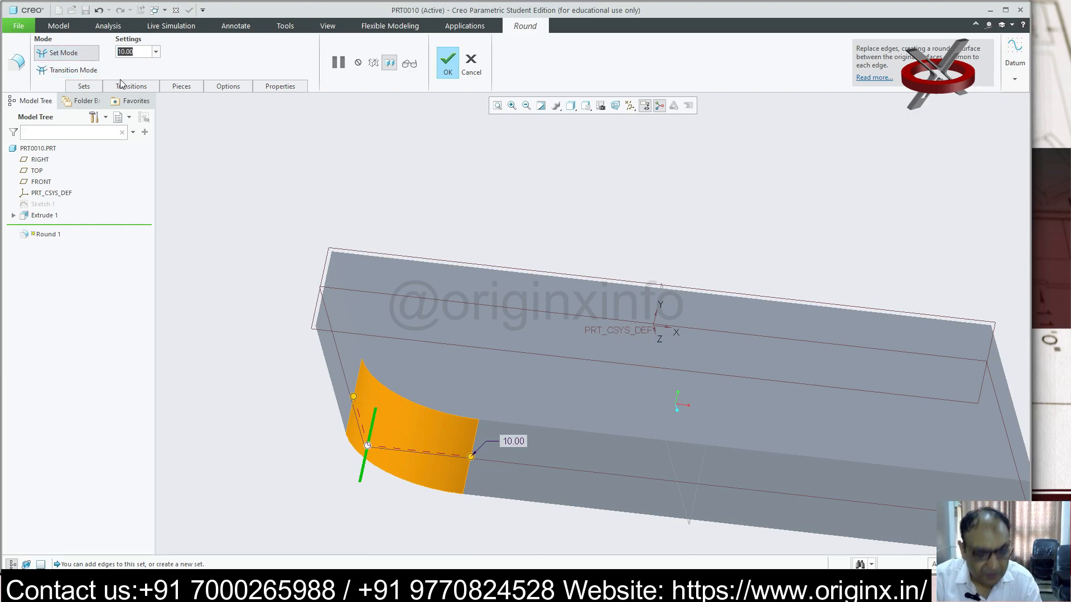
{"action": "type", "text": "5"}
{"action": "type", "text": "6"}
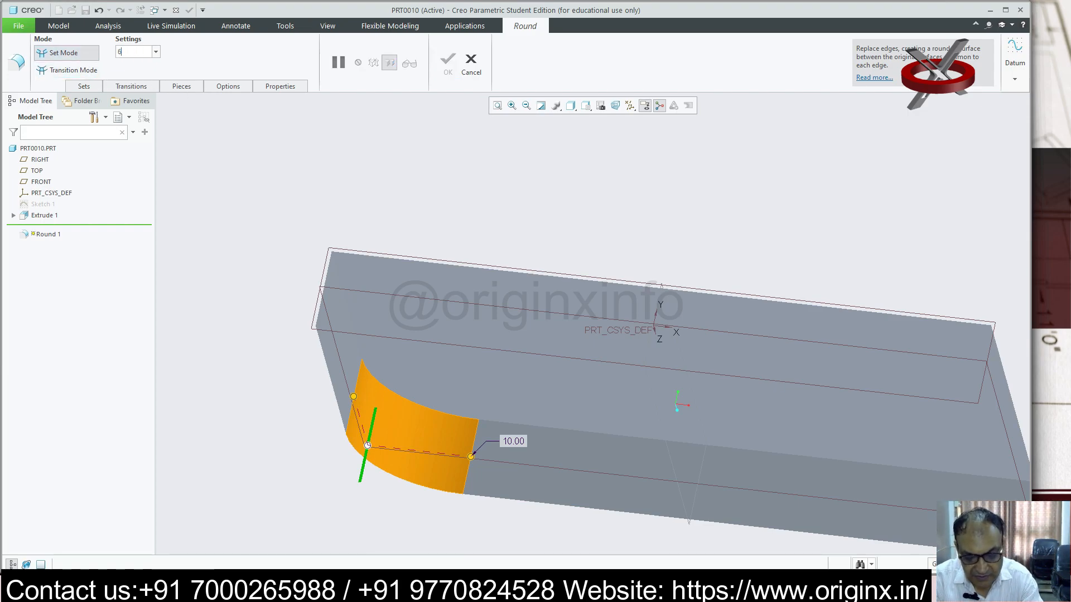
{"action": "key", "text": "Return"}
{"action": "middle_click_drag", "start_coordinate": [357, 379], "coordinate": [387, 339]}
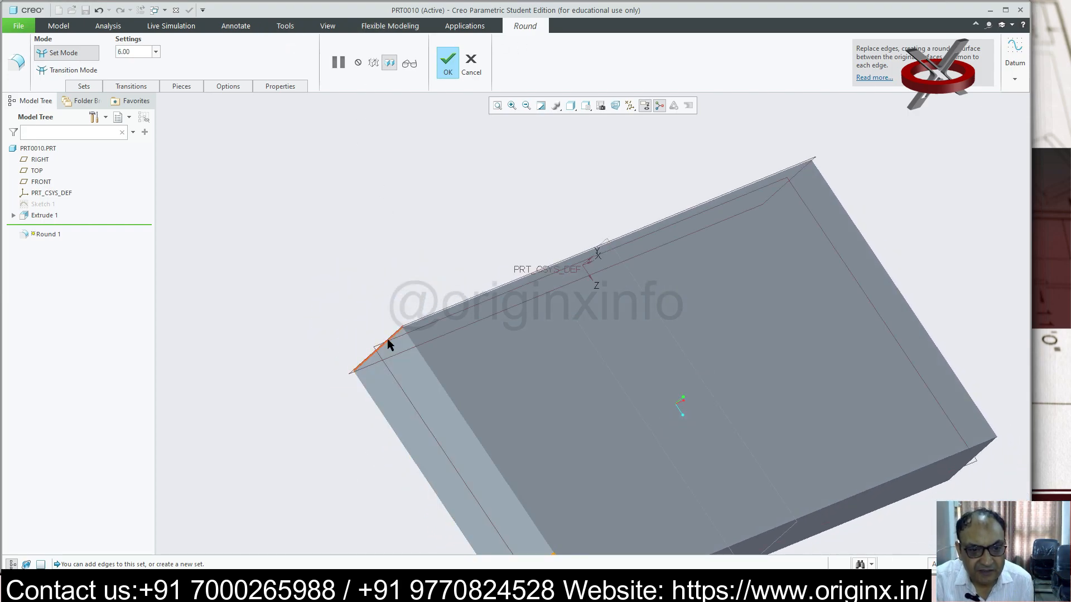
{"action": "left_click", "coordinate": [448, 61]}
- Create a datum plane offset 32 inward from the plate's long front face
{"action": "scroll", "coordinate": [571, 343], "scroll_direction": "down", "scroll_amount": 5}
{"action": "middle_click_drag", "start_coordinate": [492, 308], "coordinate": [601, 235]}
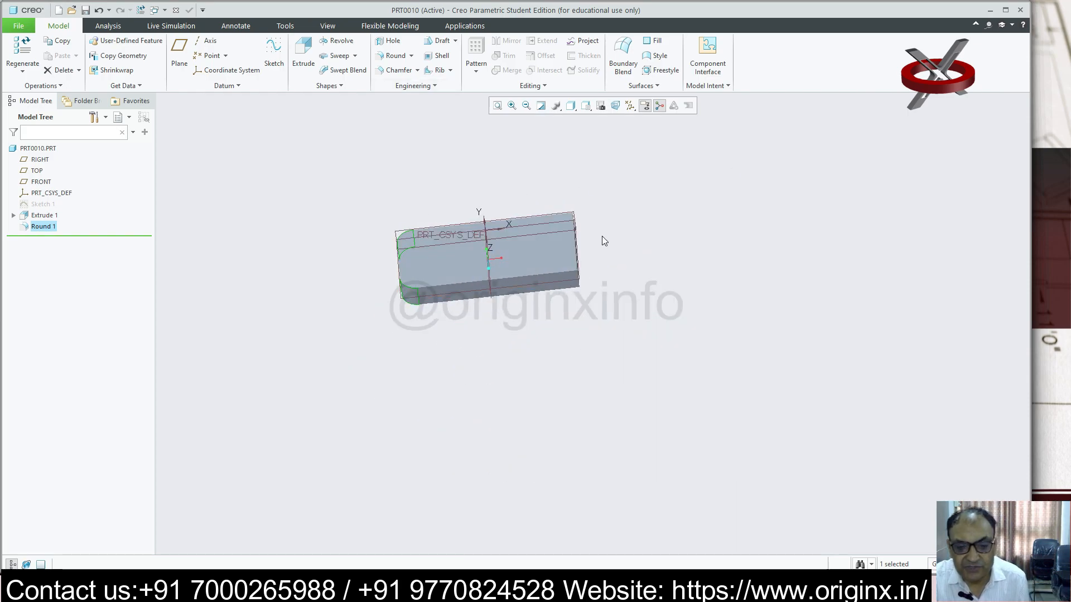
{"action": "scroll", "coordinate": [600, 236], "scroll_direction": "up", "scroll_amount": 3}
{"action": "middle_click_drag", "start_coordinate": [596, 283], "coordinate": [563, 337]}
{"action": "scroll", "coordinate": [561, 340], "scroll_direction": "down", "scroll_amount": 3}
{"action": "scroll", "coordinate": [557, 343], "scroll_direction": "up", "scroll_amount": 3}
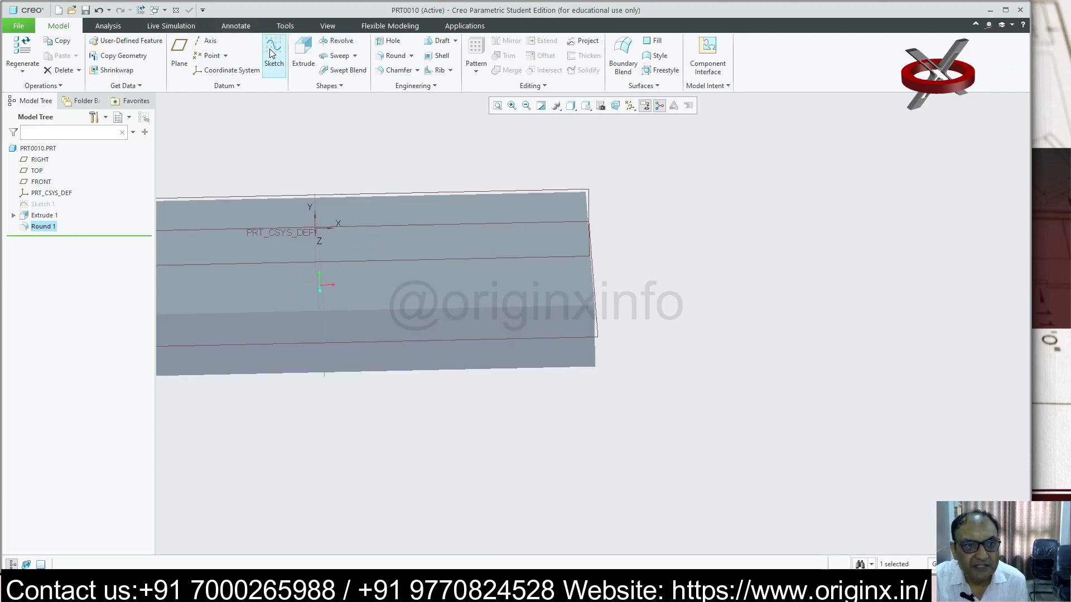
{"action": "left_click", "coordinate": [179, 56]}
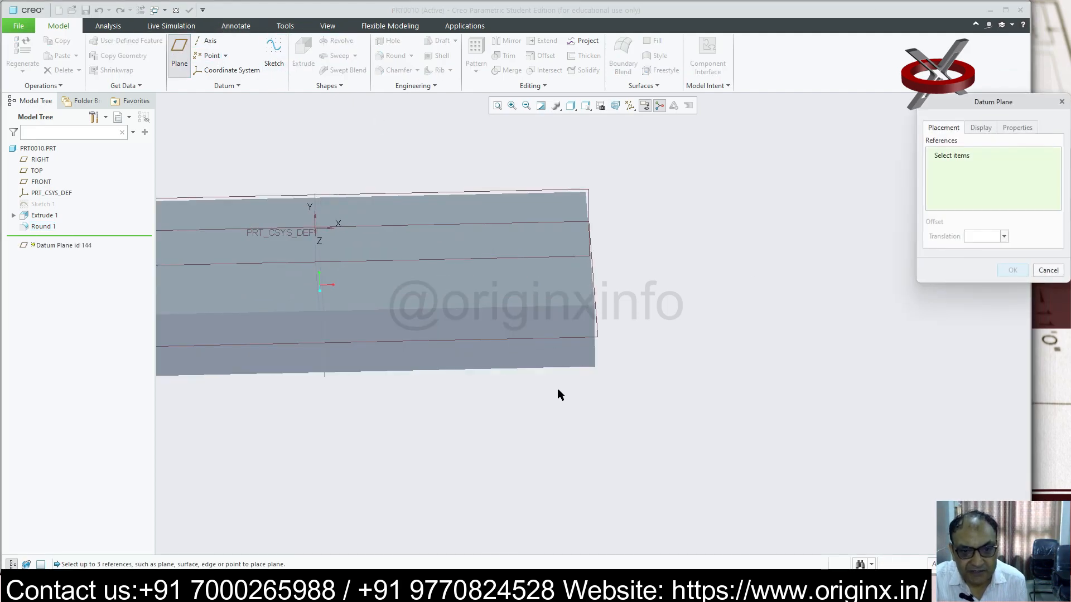
{"action": "left_click", "coordinate": [523, 366]}
{"action": "middle_click_drag", "start_coordinate": [552, 385], "coordinate": [586, 407]}
{"action": "left_click_drag", "start_coordinate": [495, 548], "coordinate": [416, 201]}
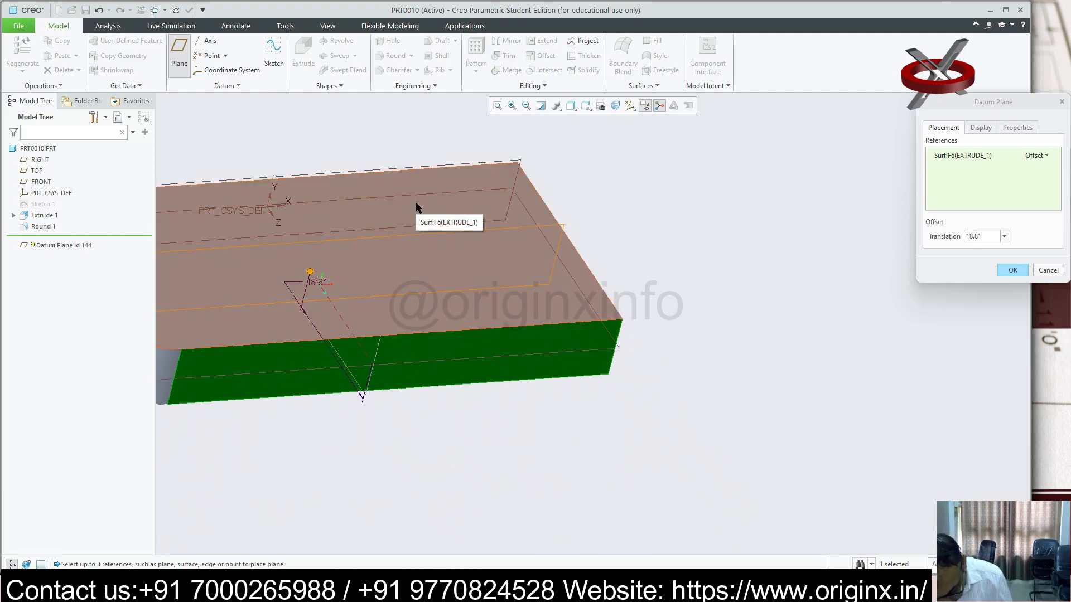
{"action": "left_click_drag", "start_coordinate": [994, 236], "coordinate": [950, 236]}
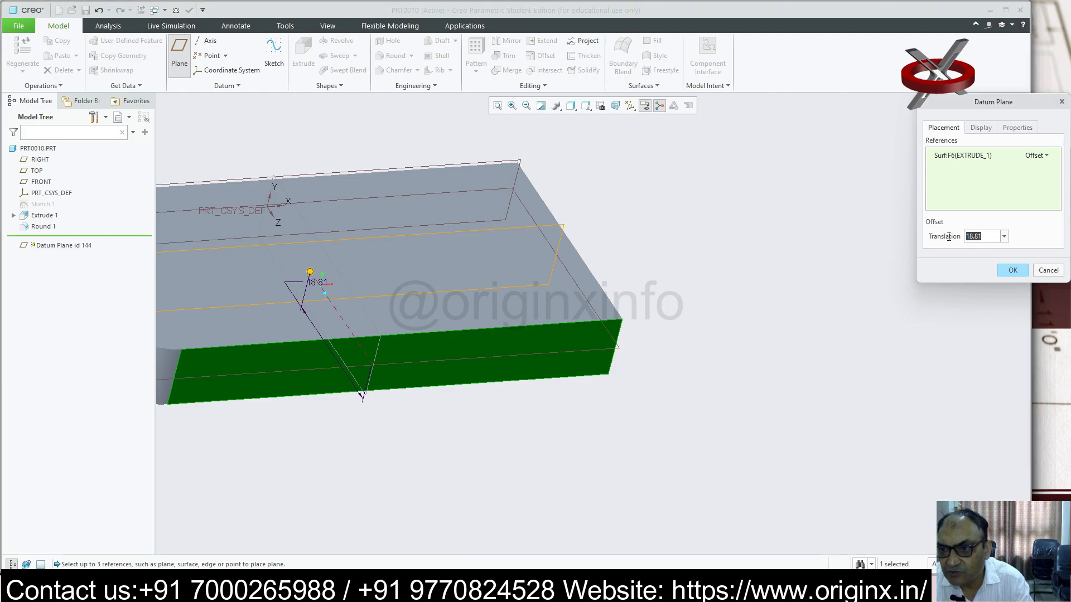
{"action": "type", "text": "32"}
{"action": "key", "text": "Return"}
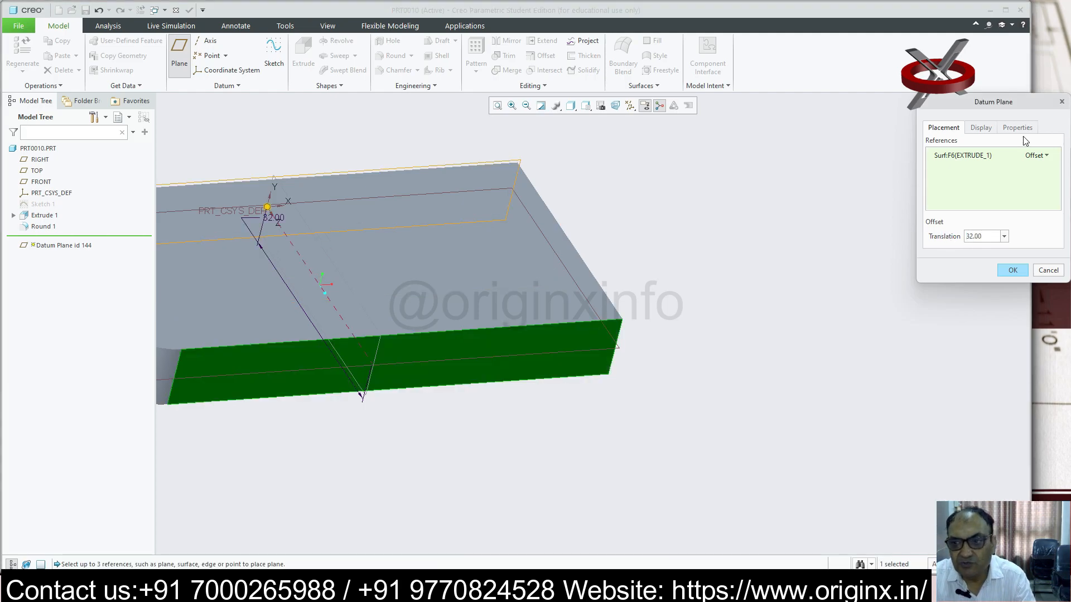
{"action": "left_click", "coordinate": [1011, 271]}
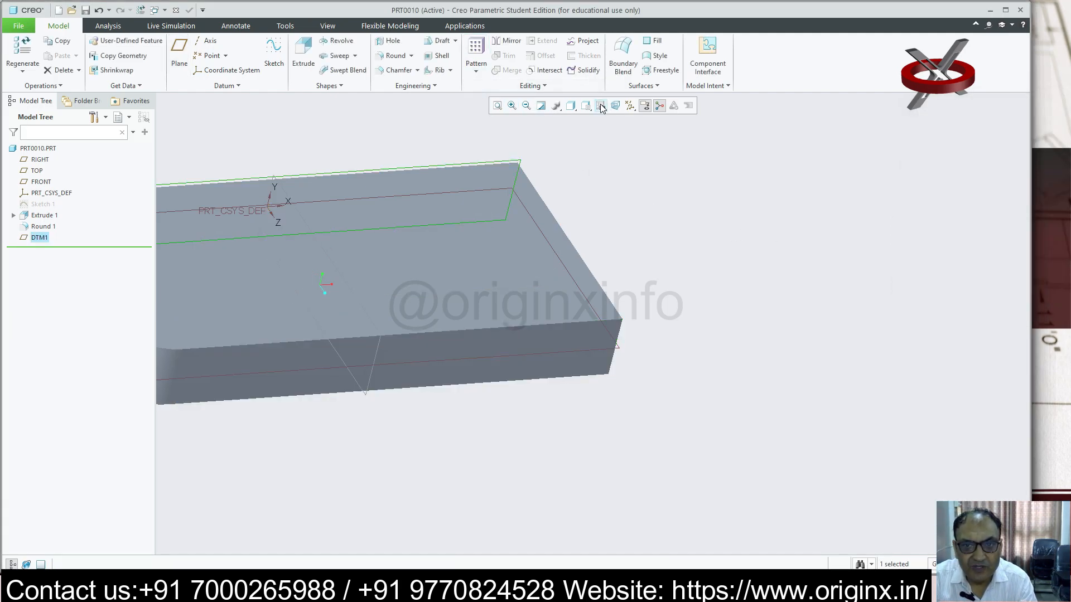
- Start a sketch on the offset datum plane and add the plate's top and right edges as sketch references
{"action": "left_click", "coordinate": [274, 53]}
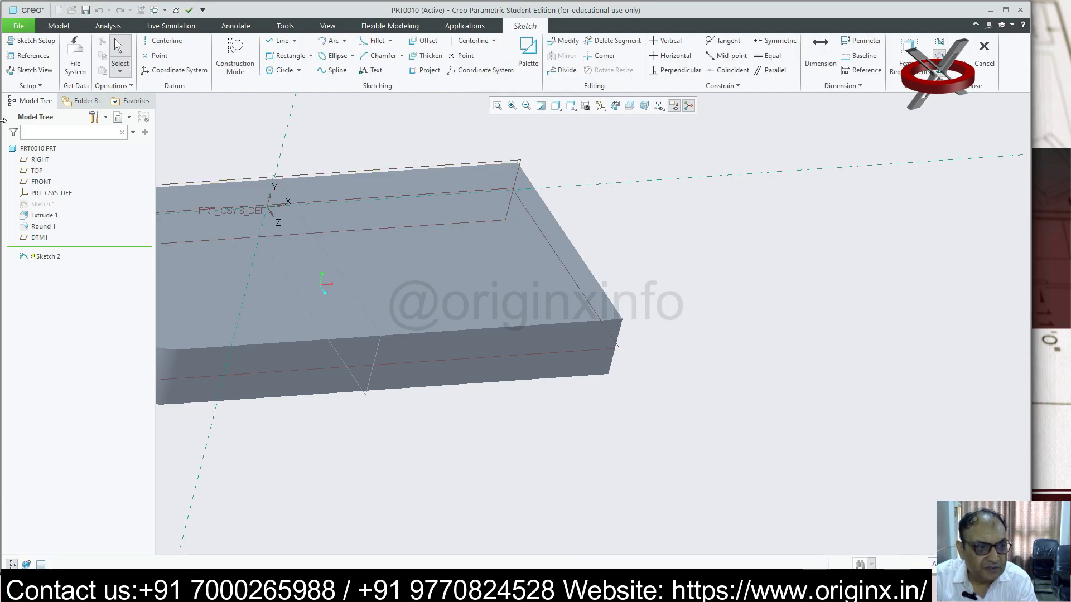
{"action": "left_click", "coordinate": [39, 238]}
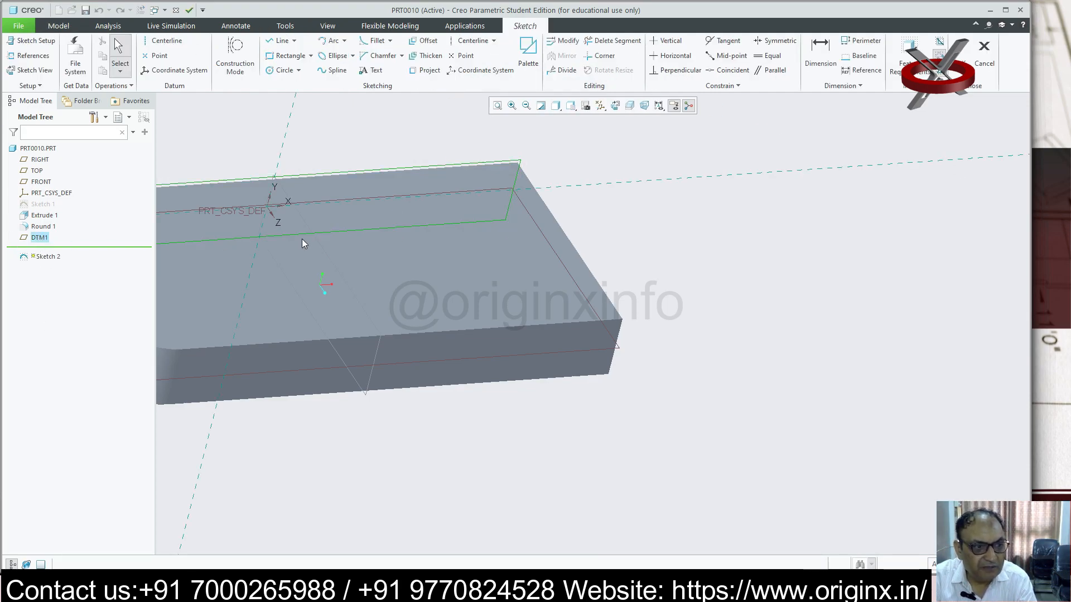
{"action": "left_click", "coordinate": [614, 109]}
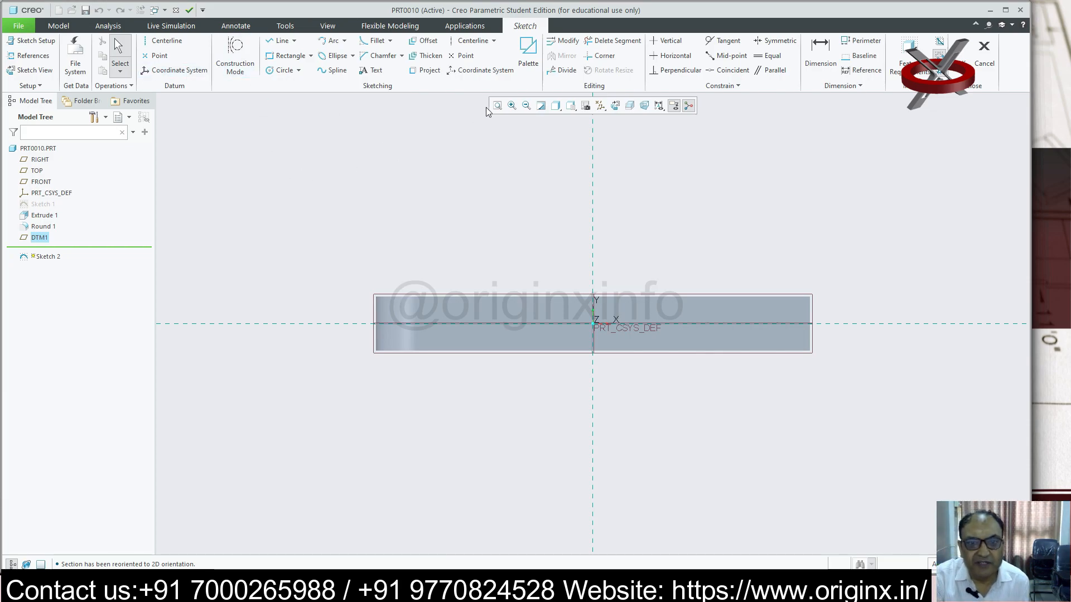
{"action": "left_click", "coordinate": [310, 55]}
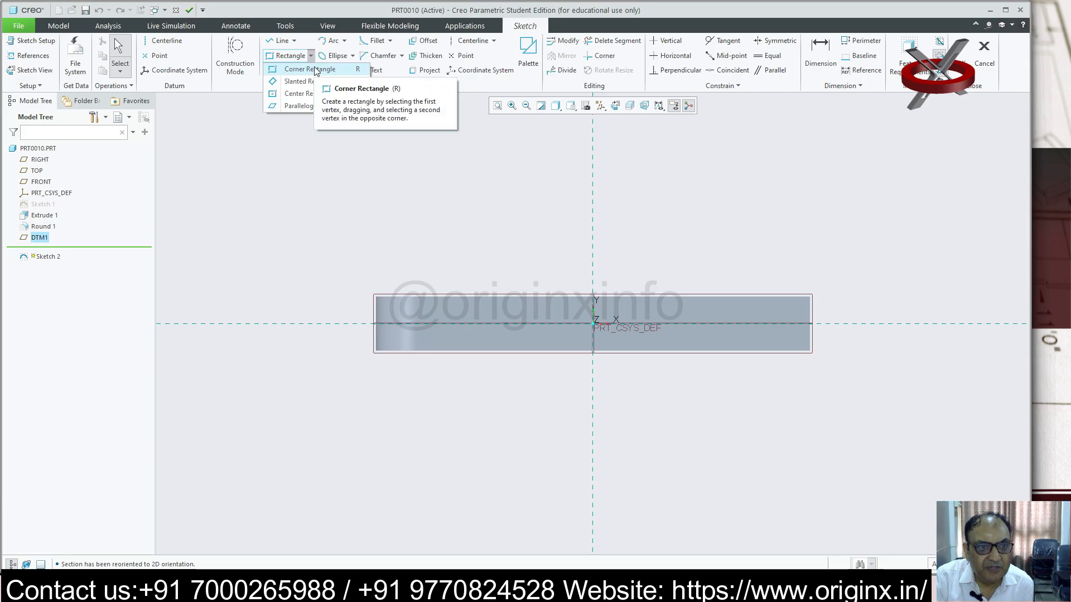
{"action": "left_click", "coordinate": [312, 66]}
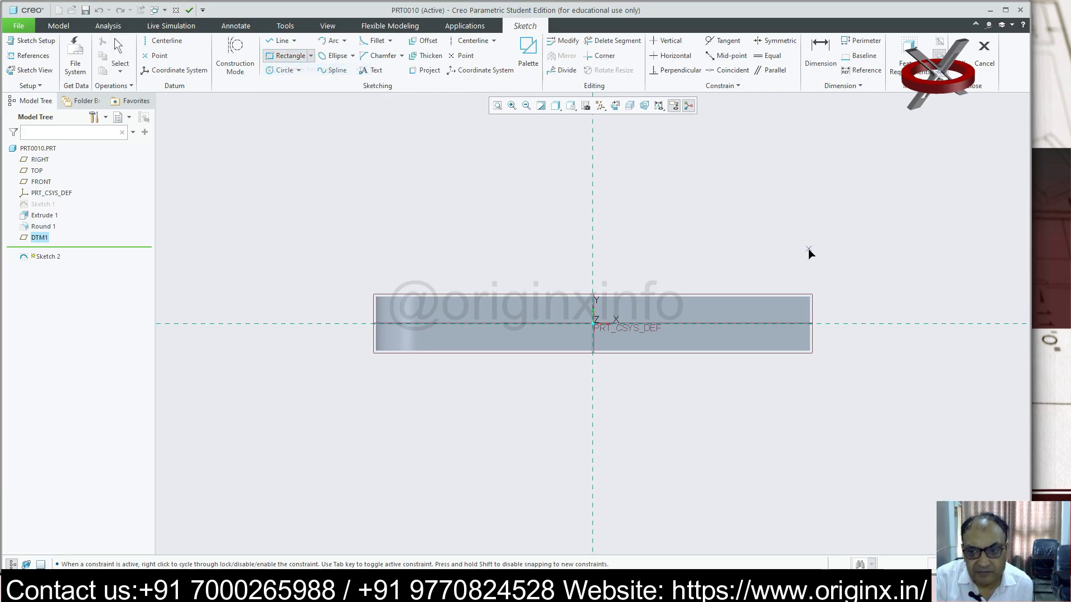
{"action": "left_click", "coordinate": [31, 55]}
{"action": "left_click", "coordinate": [670, 296]}
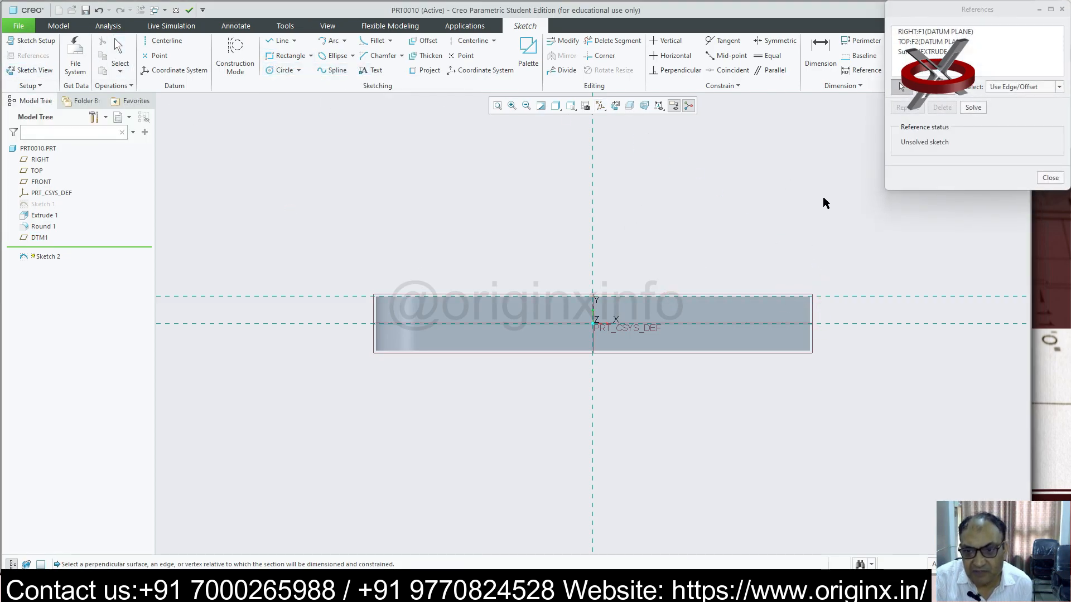
{"action": "left_click", "coordinate": [809, 317]}
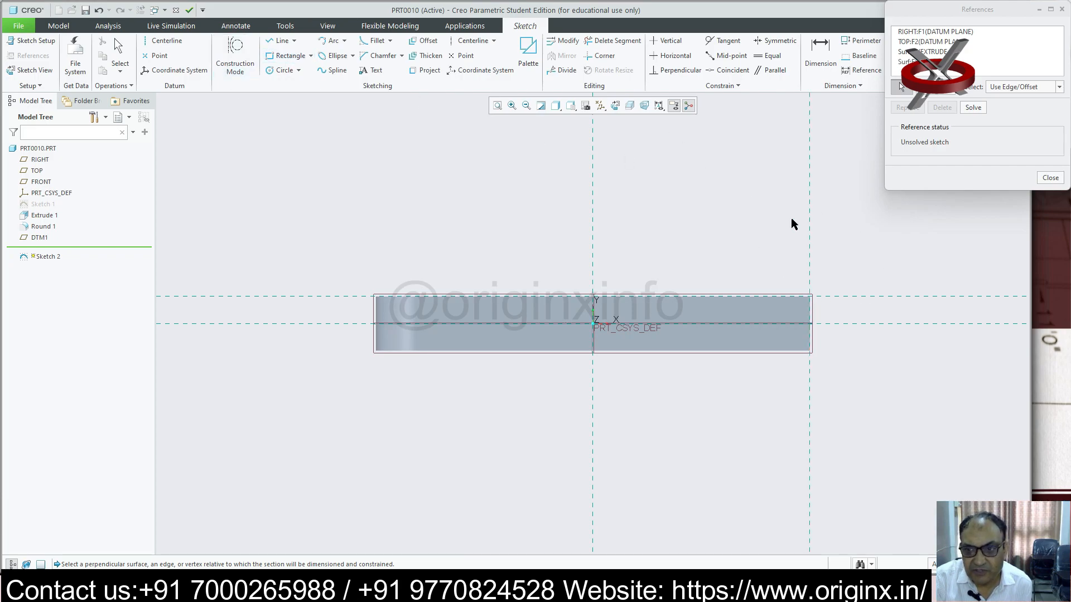
- Sketch a corner rectangle about 23.6 wide and 18.5 high, rising from the plate's upper right corner
{"action": "left_click", "coordinate": [288, 56]}
{"action": "left_click", "coordinate": [810, 295]}
{"action": "left_click", "coordinate": [648, 172]}
{"action": "middle_click", "coordinate": [970, 233]}
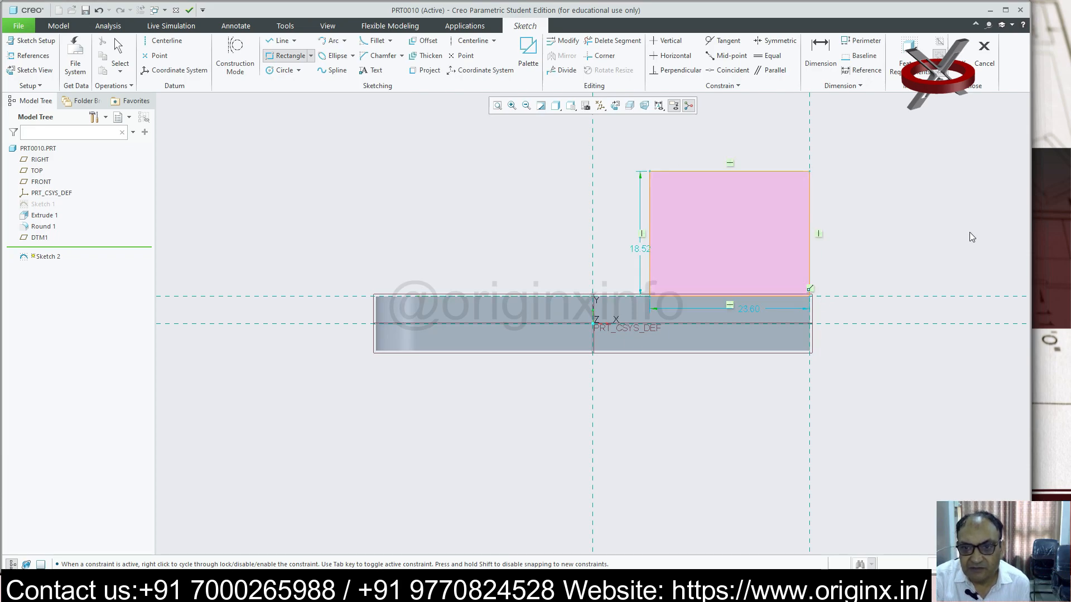
- Set the rectangle's width to 30 and height to 25, and finish the sketch
{"action": "double_click", "coordinate": [752, 310]}
{"action": "type", "text": "3"}
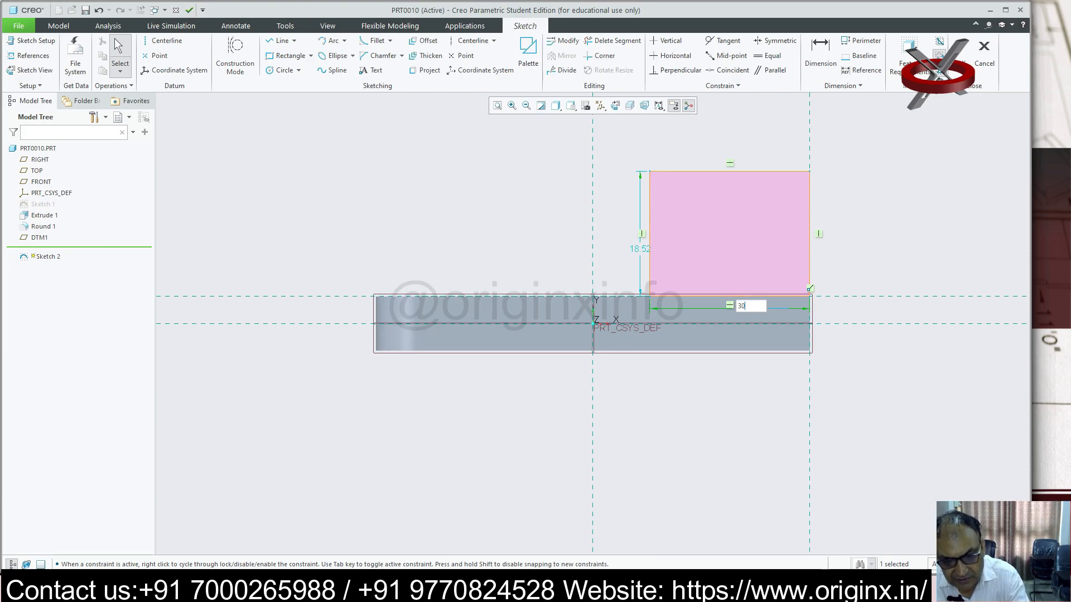
{"action": "type", "text": "0"}
{"action": "key", "text": "Return"}
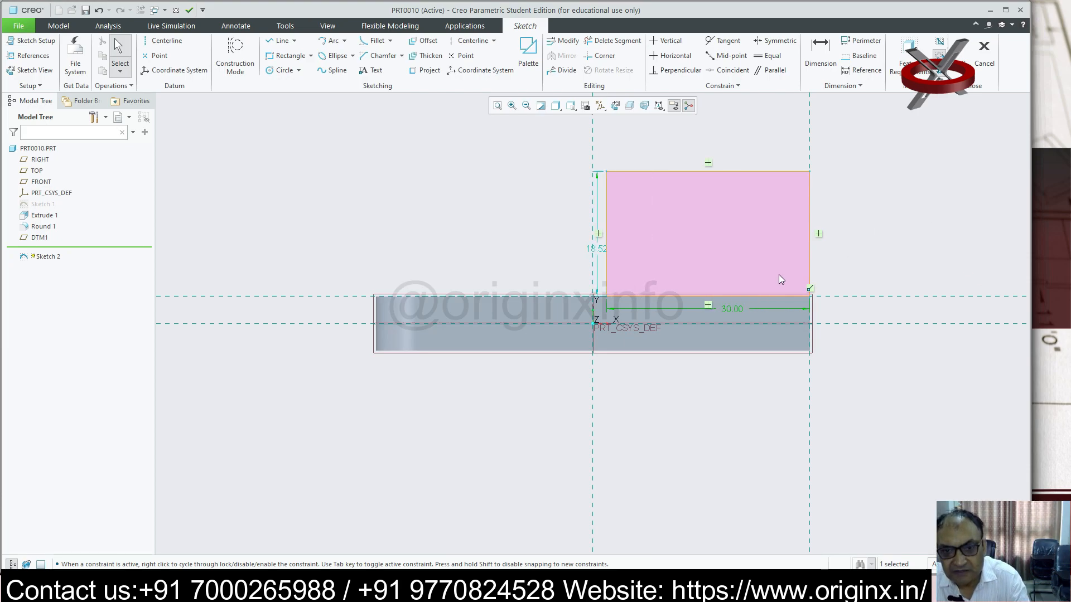
{"action": "double_click", "coordinate": [601, 253]}
{"action": "type", "text": "25"}
{"action": "key", "text": "Return"}
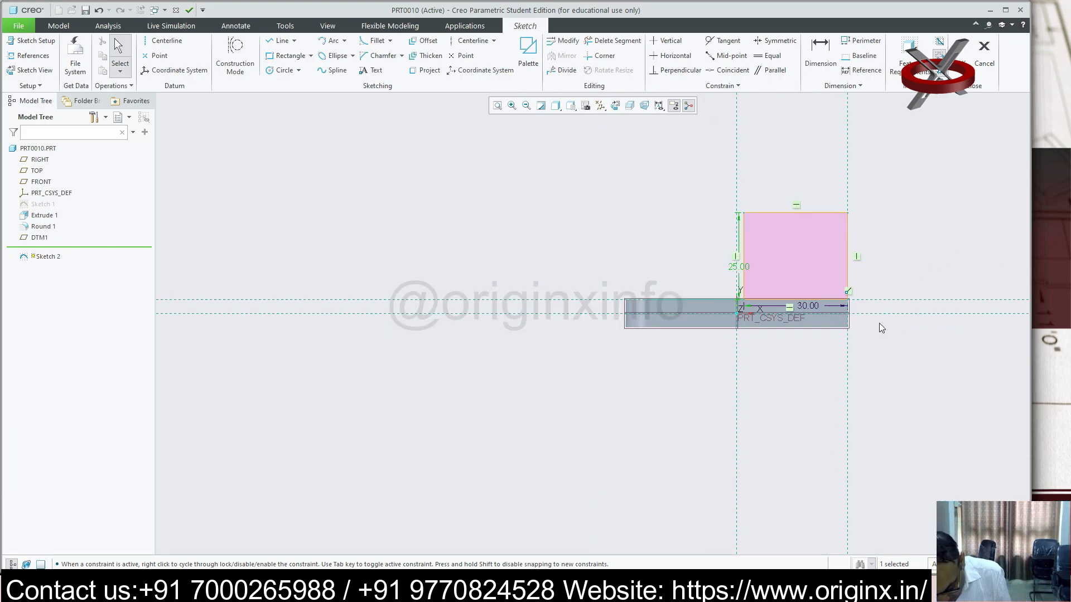
{"action": "left_click", "coordinate": [962, 50]}
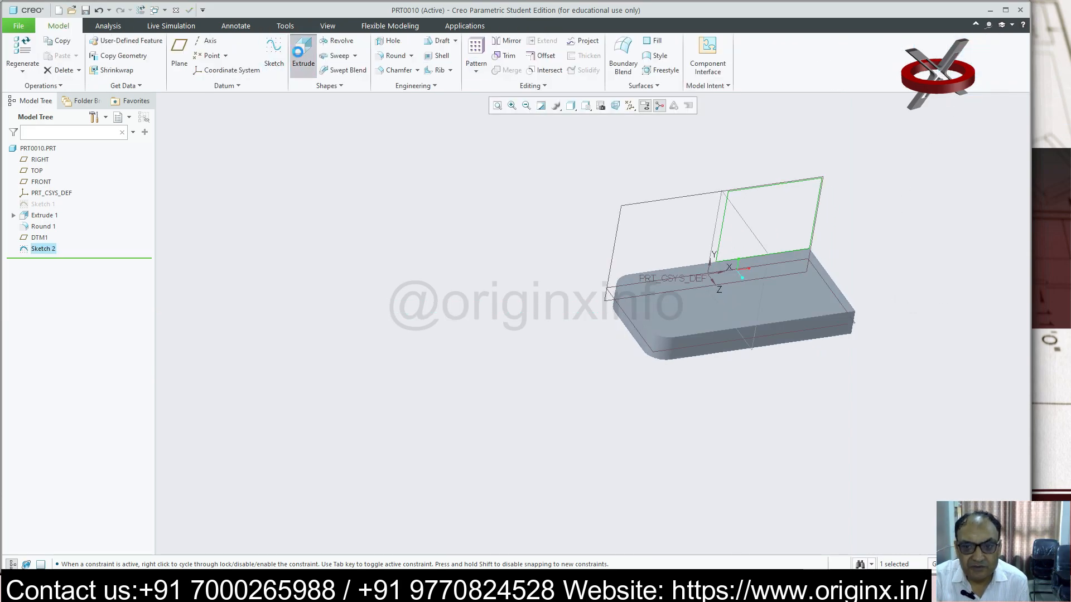
- Extrude the rectangle sketch as a solid over the plate to a depth of 10
{"action": "left_click", "coordinate": [303, 53]}
{"action": "left_click_drag", "start_coordinate": [807, 274], "coordinate": [784, 240]}
{"action": "double_click", "coordinate": [133, 55]}
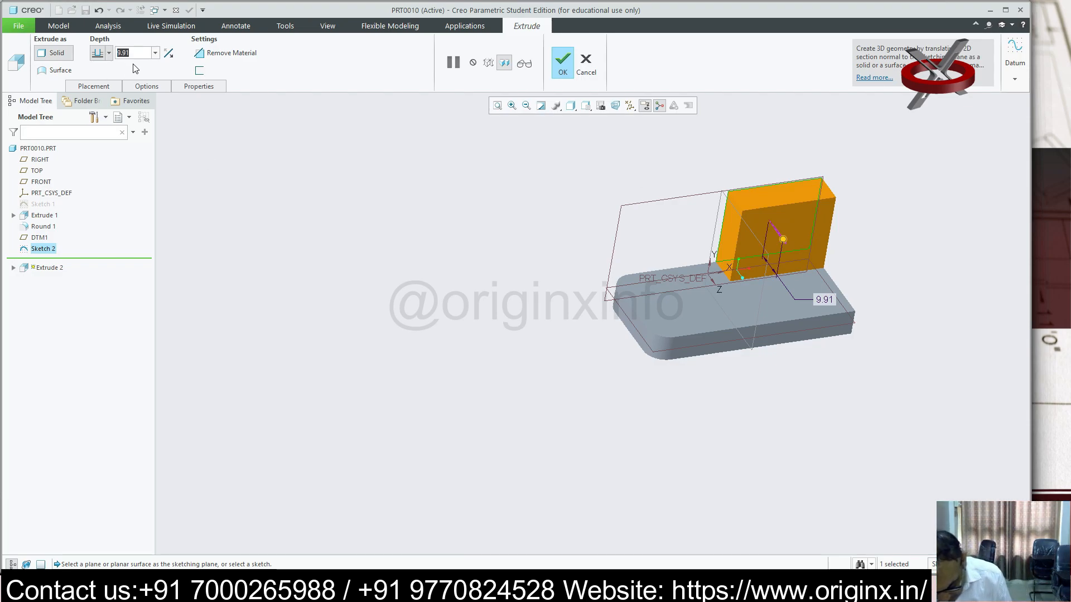
{"action": "type", "text": "10"}
{"action": "key", "text": "Return"}
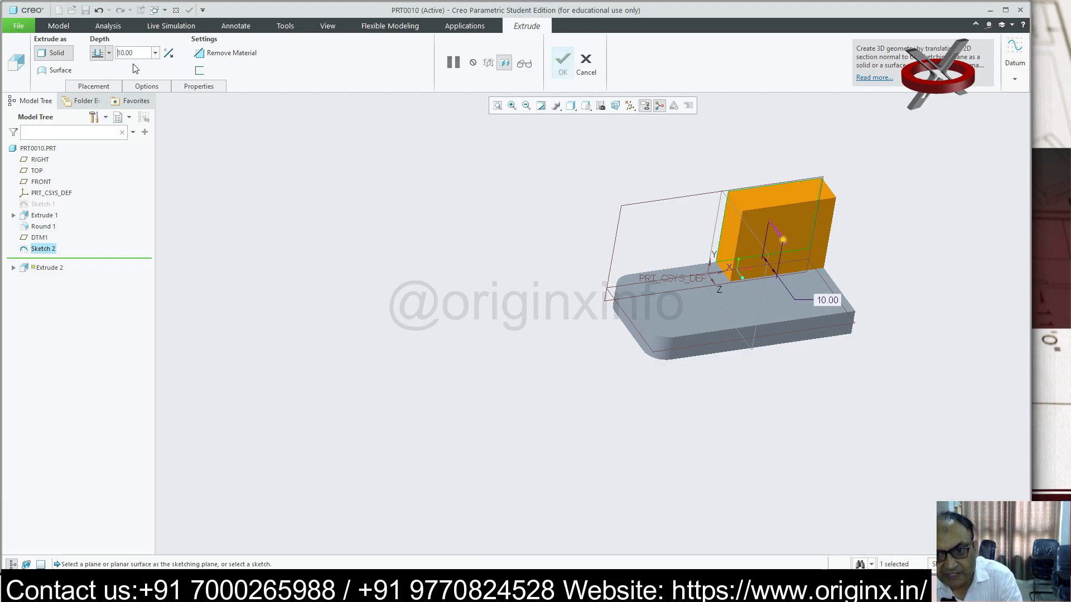
{"action": "left_click", "coordinate": [562, 62]}
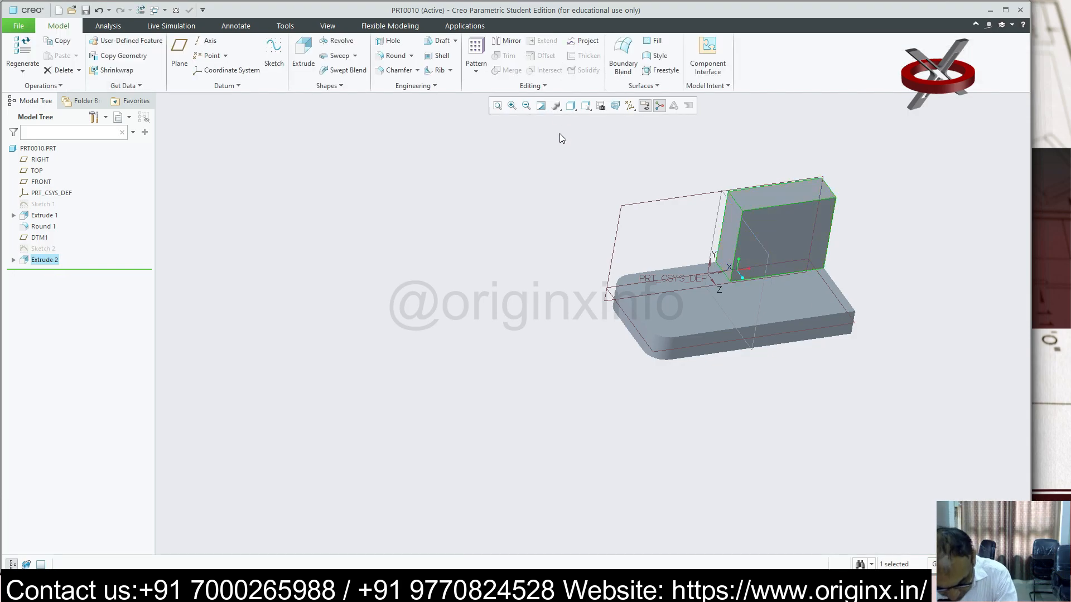
- Round the upright block's upper left edge with a radius of 10
{"action": "scroll", "coordinate": [676, 223], "scroll_direction": "up", "scroll_amount": 2}
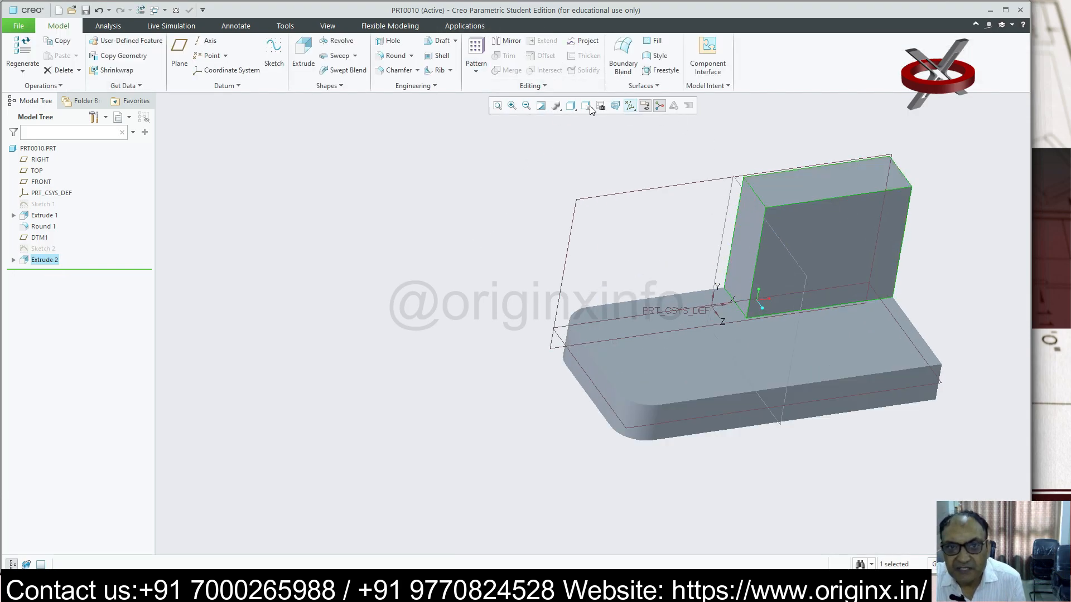
{"action": "left_click", "coordinate": [395, 56]}
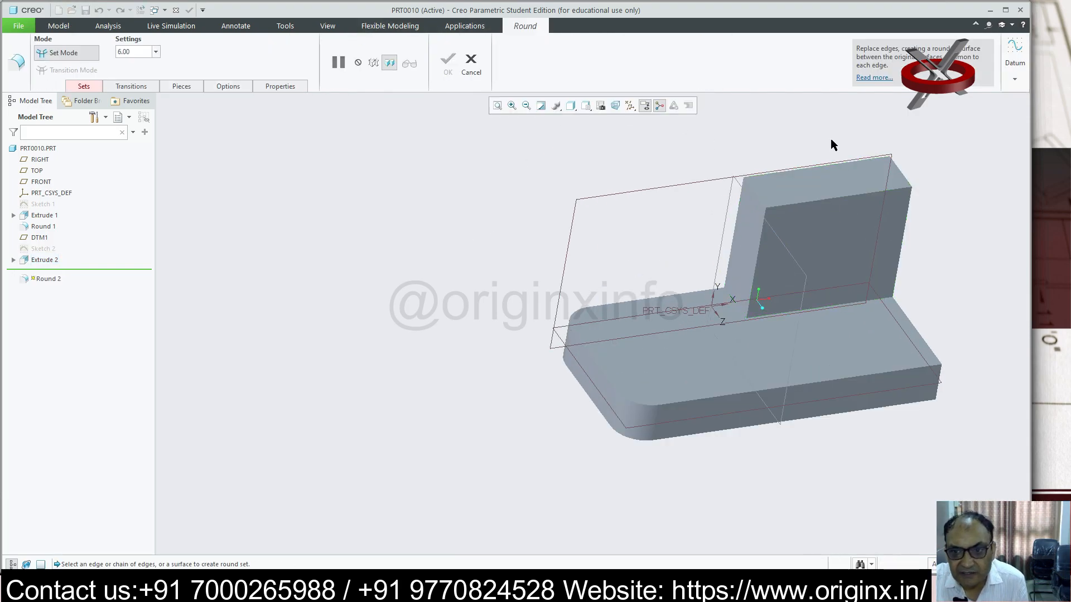
{"action": "left_click", "coordinate": [757, 198]}
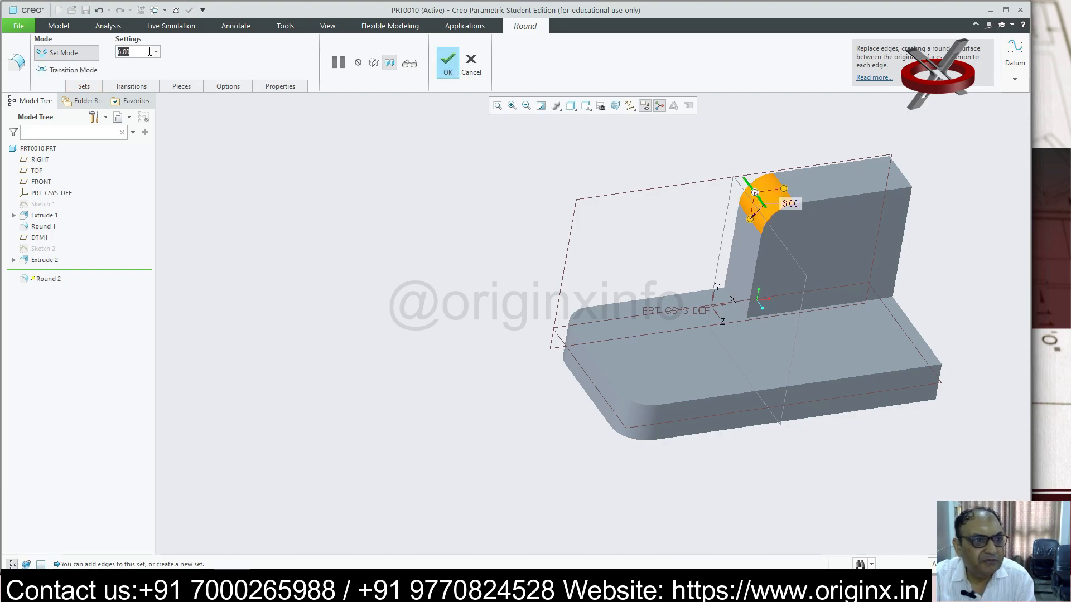
{"action": "type", "text": "10"}
{"action": "key", "text": "Return"}
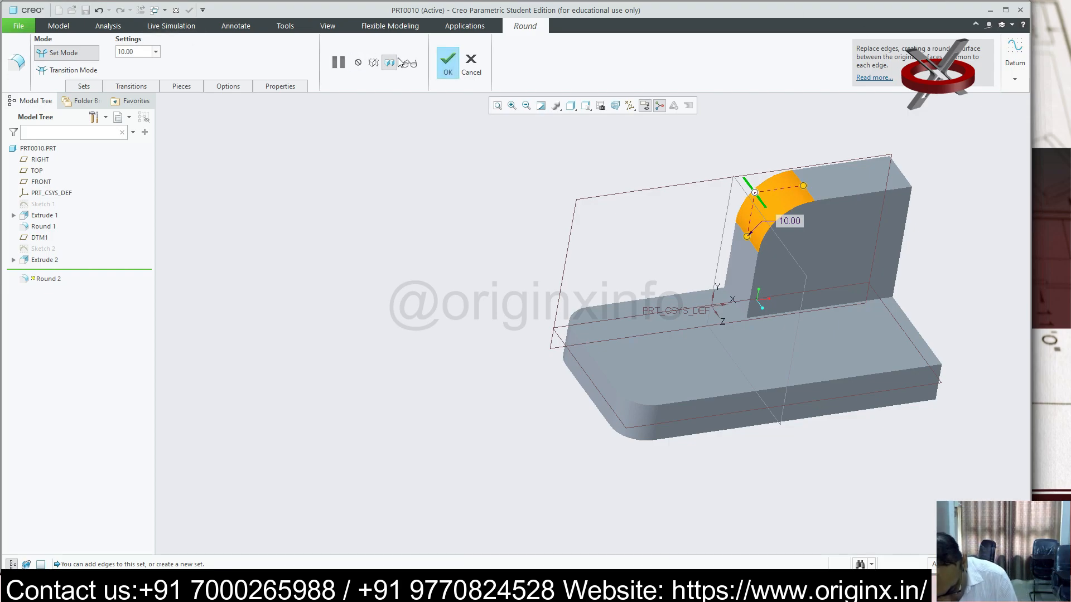
{"action": "left_click", "coordinate": [451, 58]}
- Select the front face of the upright block
{"action": "scroll", "coordinate": [665, 168], "scroll_direction": "up", "scroll_amount": 4}
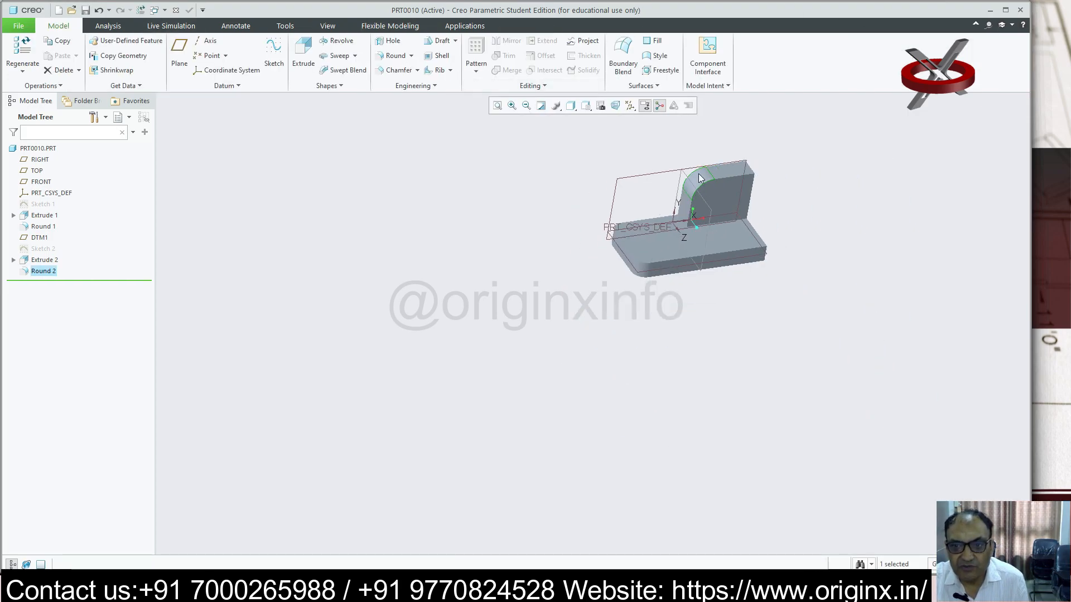
{"action": "scroll", "coordinate": [845, 166], "scroll_direction": "down", "scroll_amount": 3}
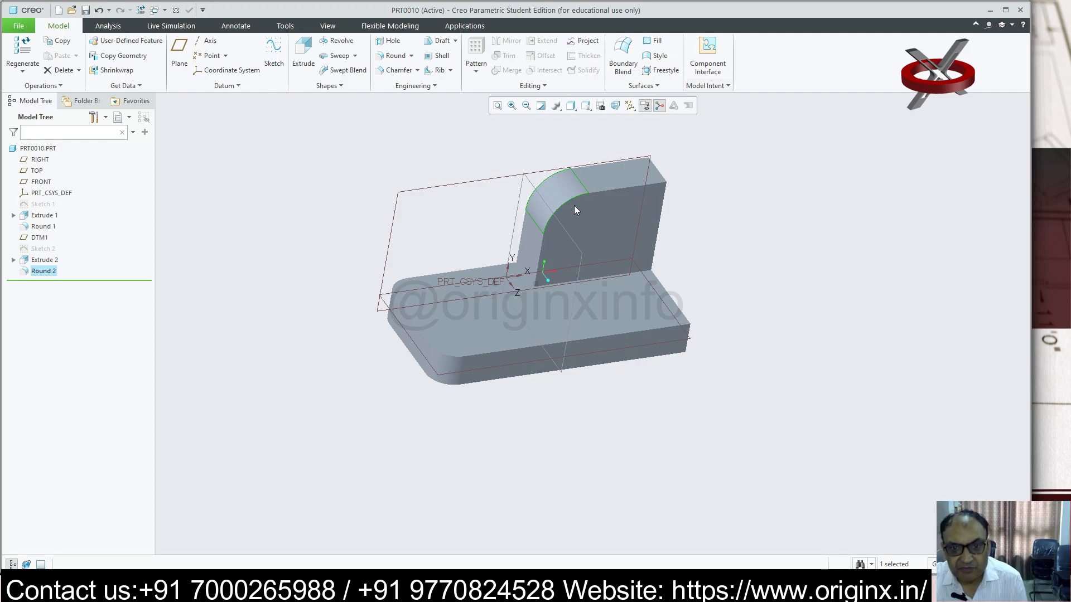
{"action": "left_click", "coordinate": [606, 234]}
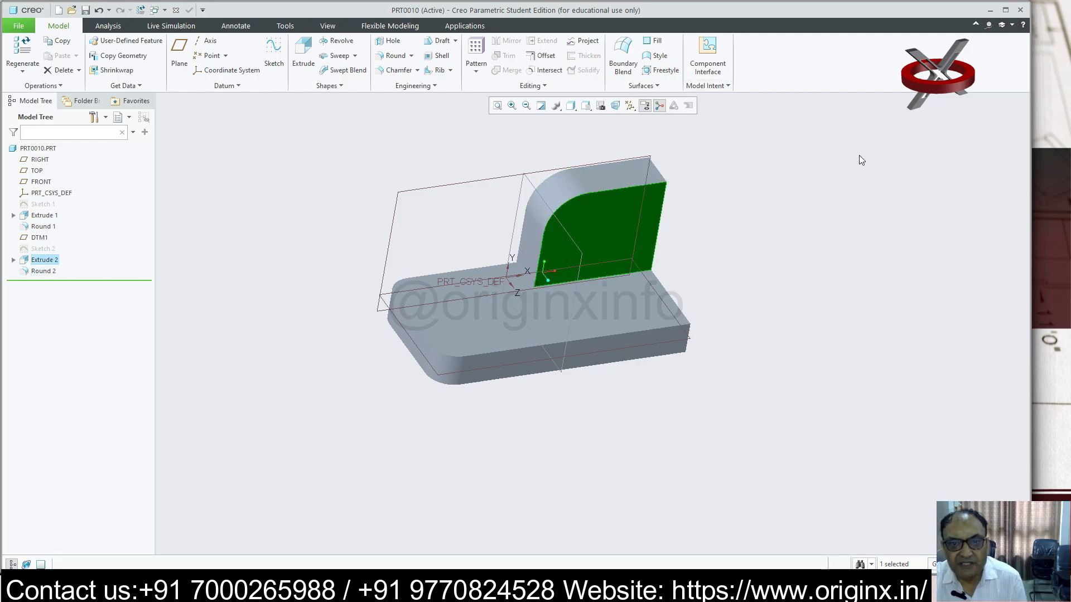
{"action": "left_click", "coordinate": [274, 55]}
{"action": "left_click", "coordinate": [615, 106]}
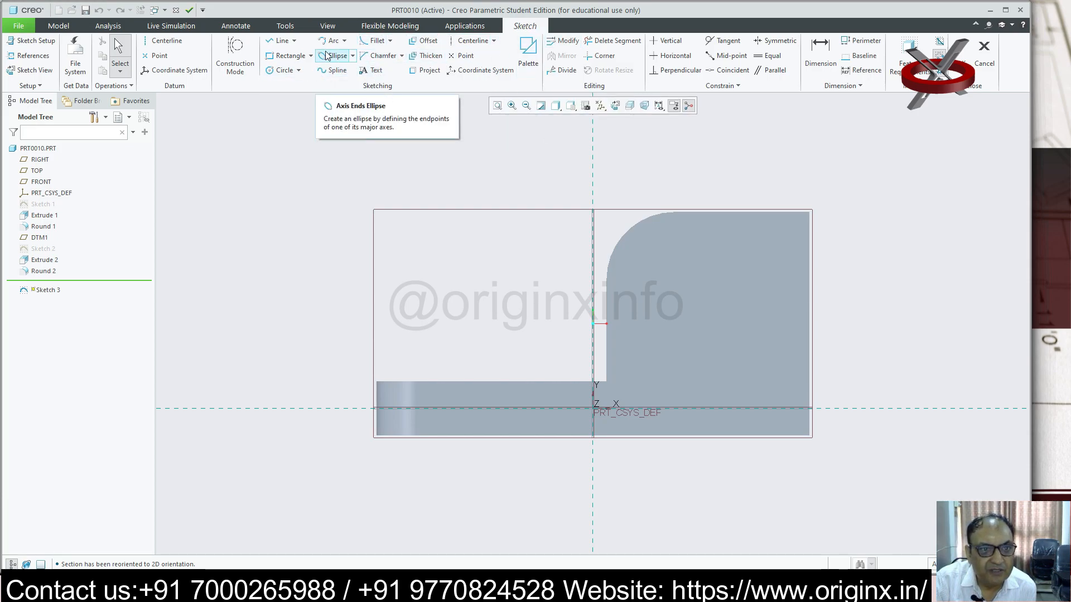
{"action": "left_click", "coordinate": [958, 54]}
{"action": "left_click", "coordinate": [528, 313]}
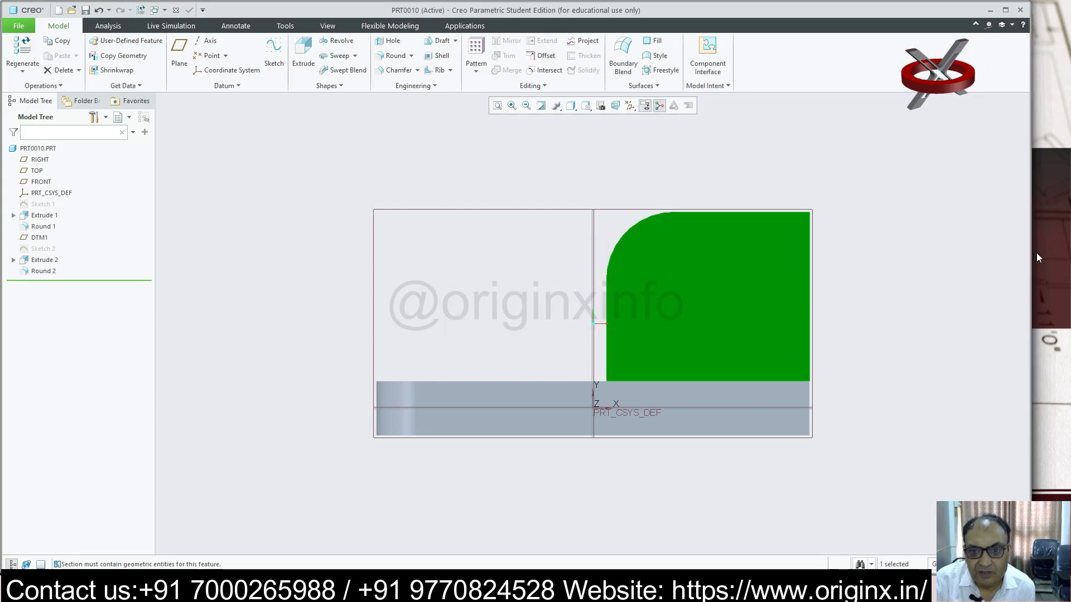
- Place a simple 9.50 diameter hole on the upright's front face, with its top and left edges as offset references
{"action": "left_click", "coordinate": [392, 40]}
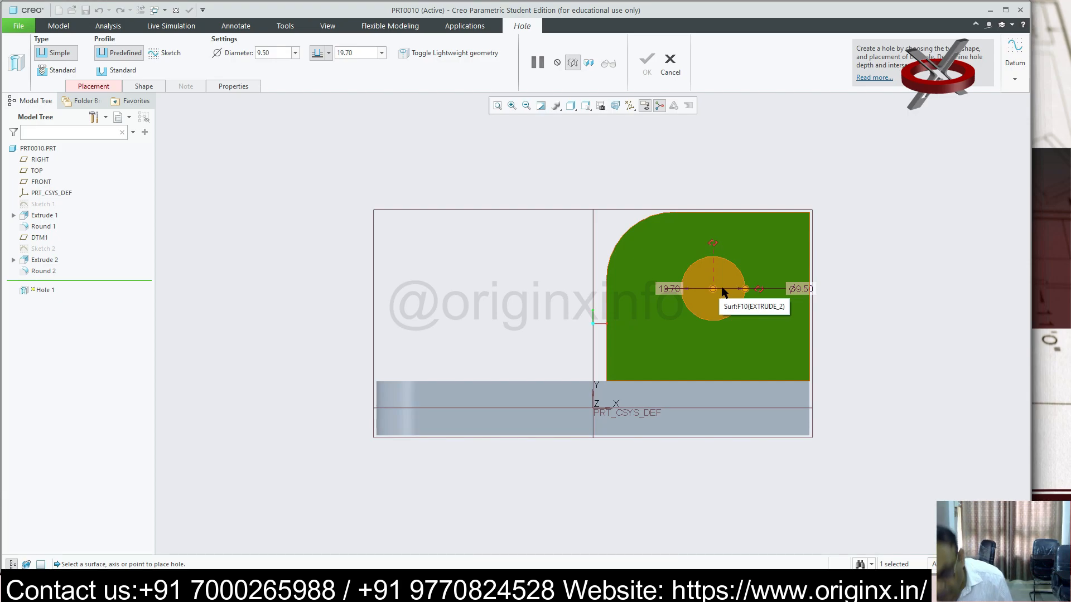
{"action": "left_click_drag", "start_coordinate": [715, 233], "coordinate": [717, 213]}
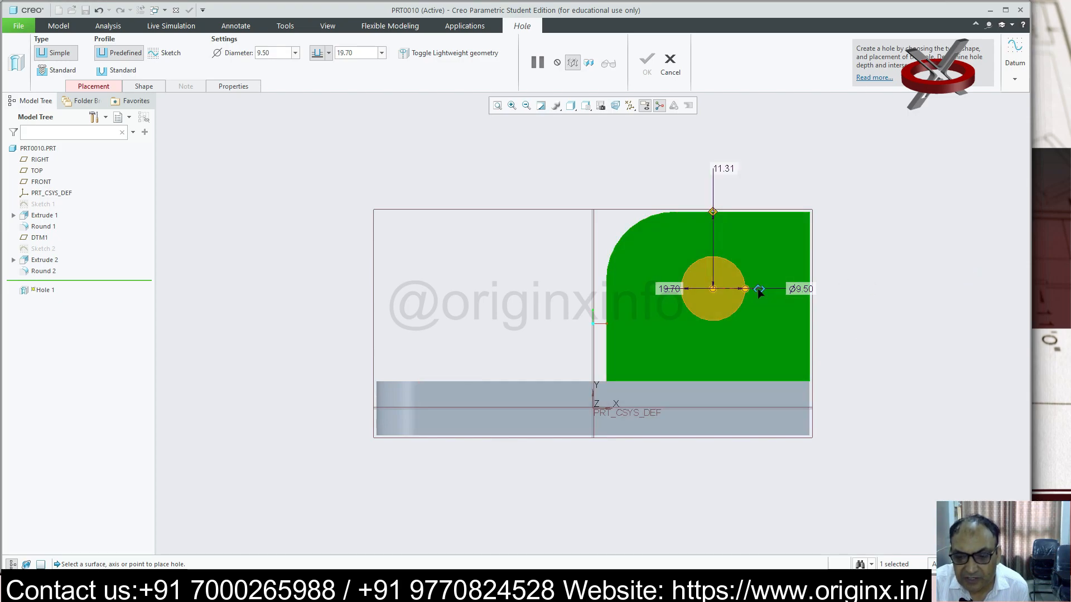
{"action": "left_click_drag", "start_coordinate": [608, 293], "coordinate": [607, 290]}
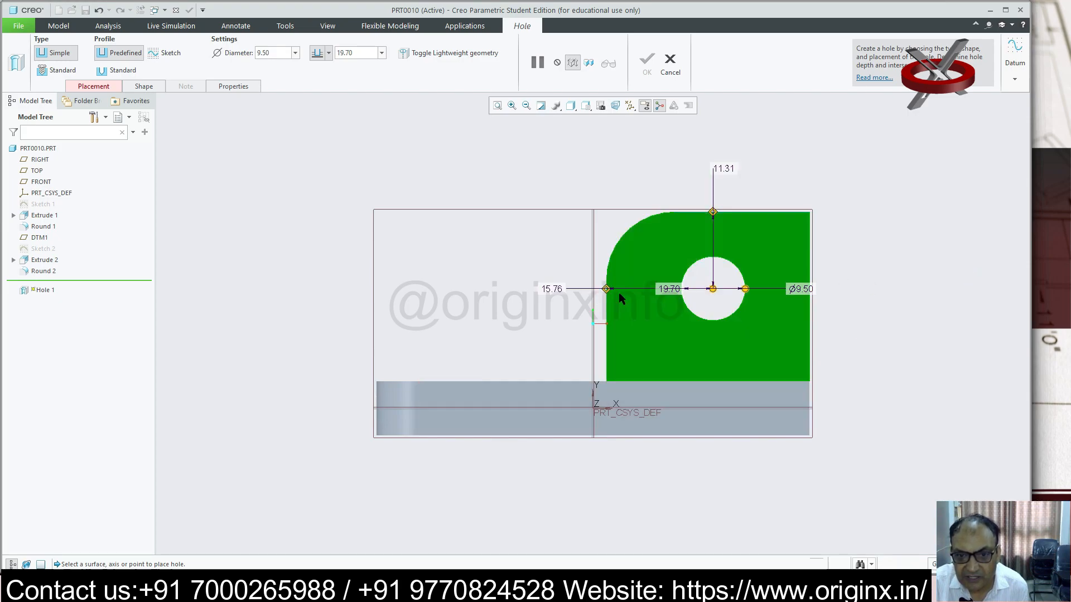
- Set the hole's offsets to 12 from the upright's top edge and 15 from its left edge
{"action": "double_click", "coordinate": [724, 169]}
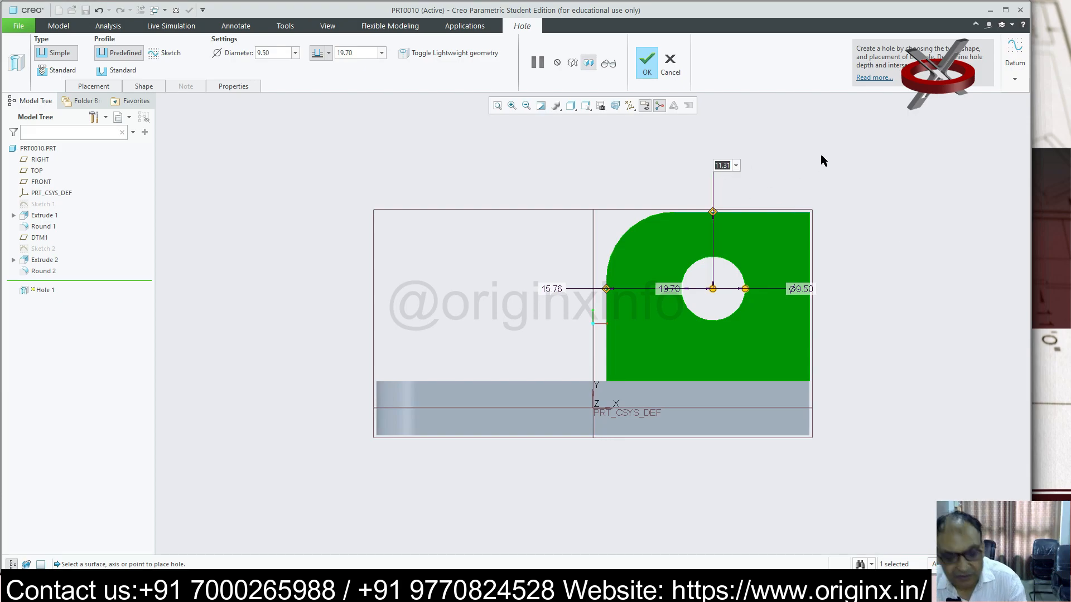
{"action": "type", "text": "12"}
{"action": "key", "text": "Return"}
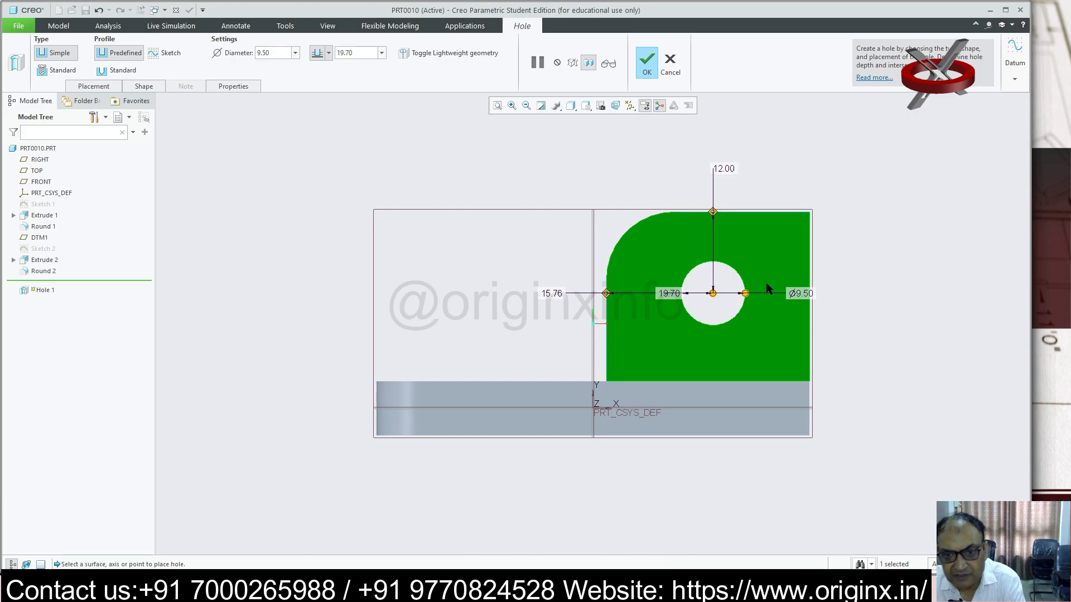
{"action": "double_click", "coordinate": [552, 293]}
{"action": "type", "text": "15"}
{"action": "key", "text": "Return"}
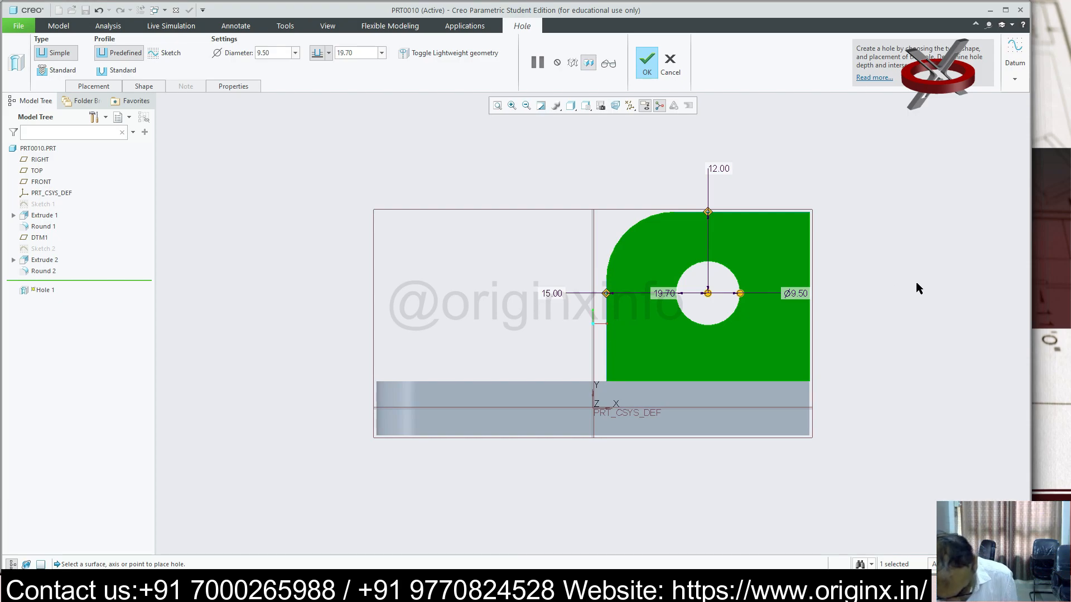
- Set the hole's depth to 12 and complete the hole
{"action": "double_click", "coordinate": [666, 293]}
{"action": "type", "text": "12"}
{"action": "key", "text": "Return"}
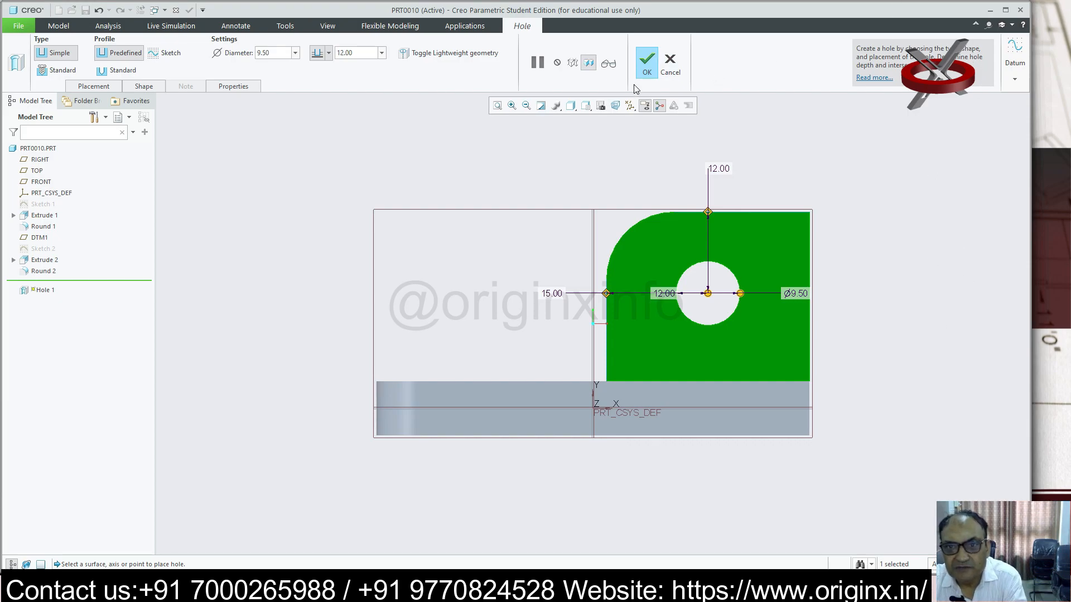
{"action": "left_click", "coordinate": [647, 62]}
- Start a sketch on the part's flat right end face with the Right orientation
{"action": "middle_click_drag", "start_coordinate": [791, 287], "coordinate": [796, 311]}
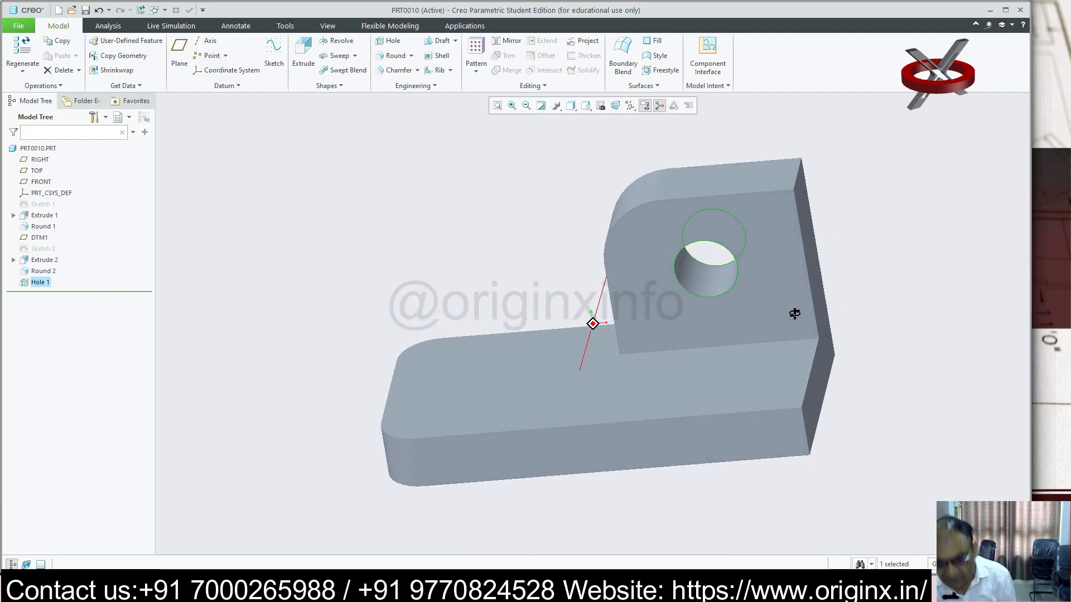
{"action": "middle_click_drag", "start_coordinate": [784, 425], "coordinate": [725, 398]}
{"action": "middle_click_drag", "start_coordinate": [829, 437], "coordinate": [825, 445]}
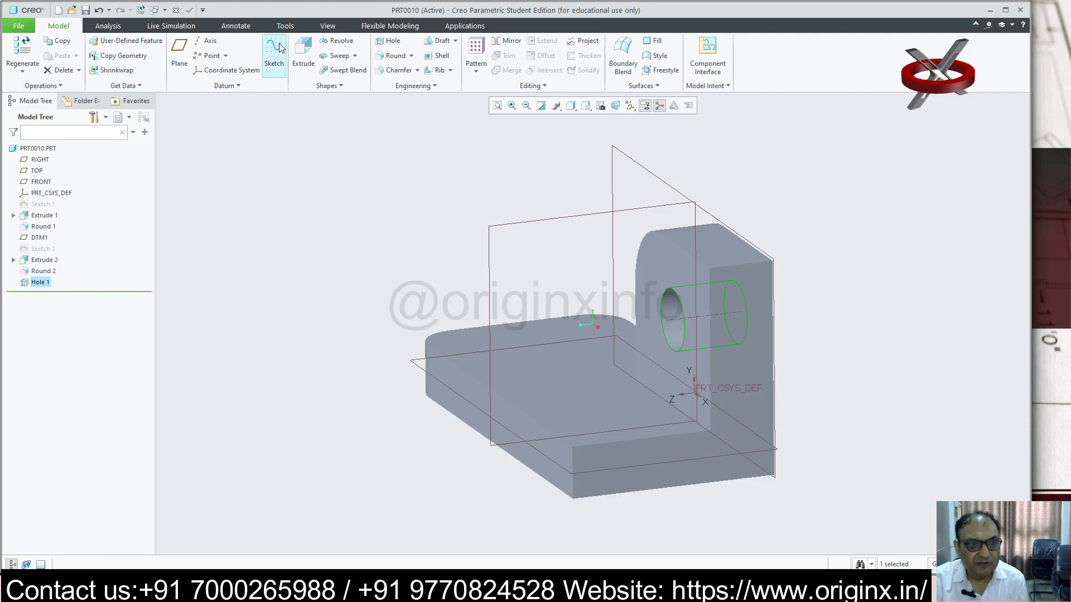
{"action": "left_click", "coordinate": [274, 56]}
{"action": "left_click", "coordinate": [740, 346]}
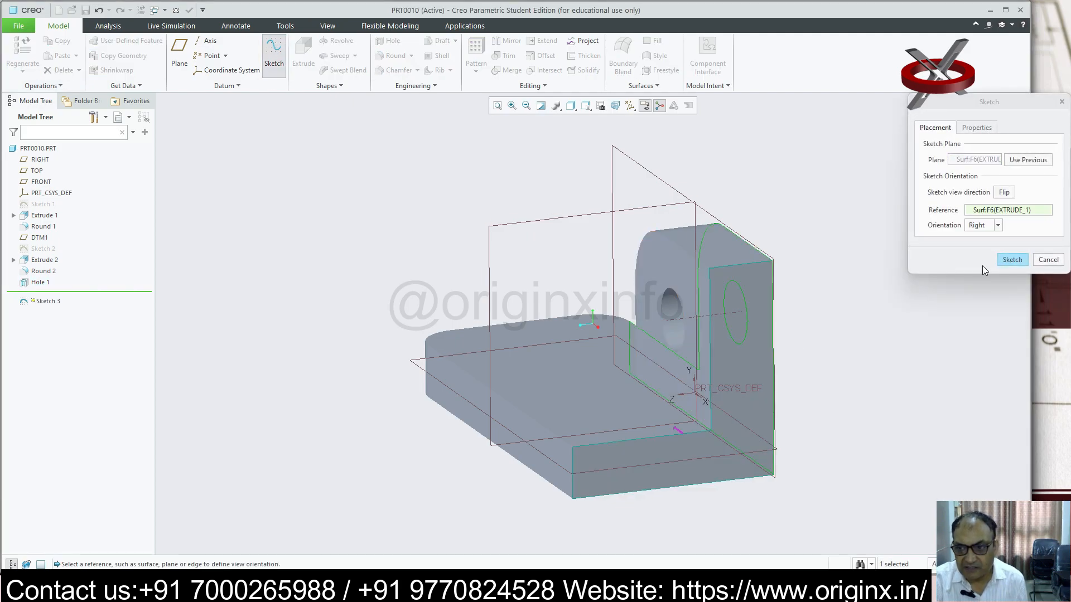
{"action": "left_click", "coordinate": [1015, 260]}
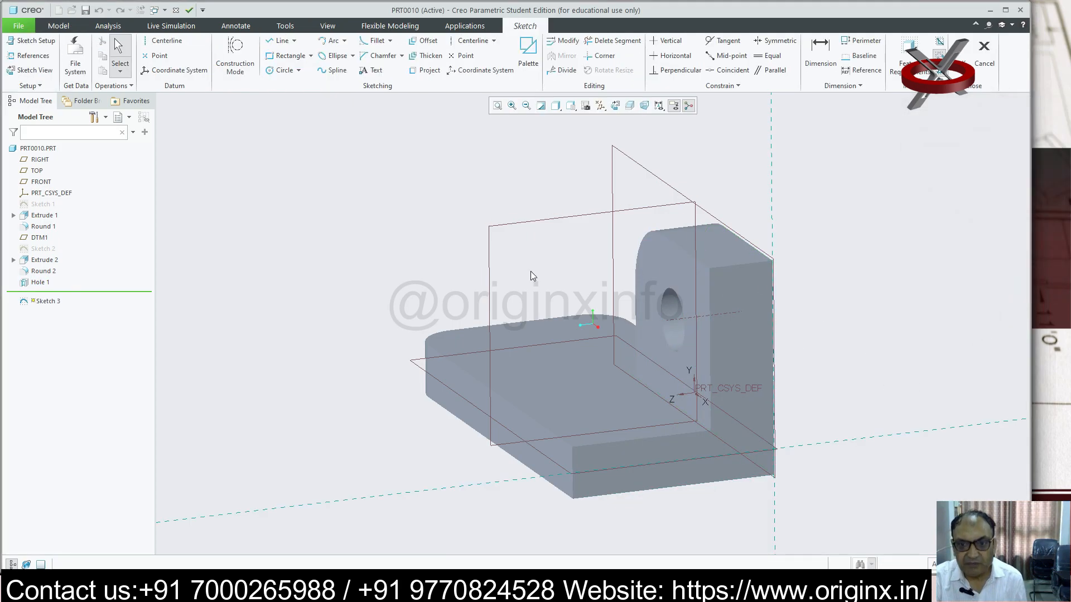
- Orient the sketch flat and add the upright's inner and top edges and the plate's top and front edges as references
{"action": "left_click", "coordinate": [614, 108]}
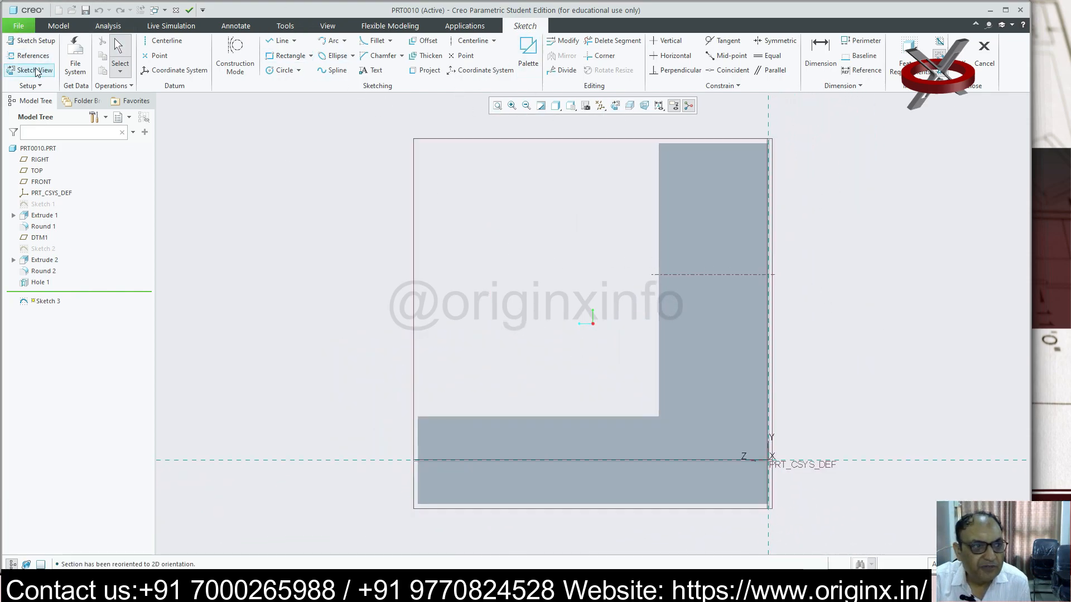
{"action": "left_click", "coordinate": [33, 56]}
{"action": "left_click", "coordinate": [659, 236]}
{"action": "left_click", "coordinate": [520, 416]}
{"action": "left_click", "coordinate": [419, 438]}
{"action": "left_click", "coordinate": [704, 144]}
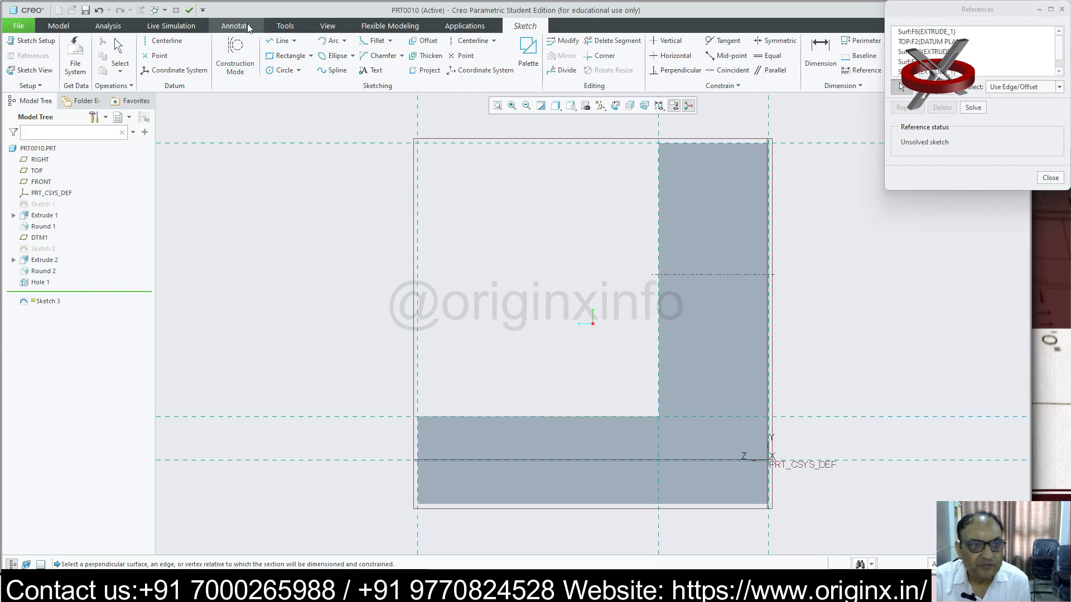
- Sketch a diagonal line from the upright's top inner corner to the plate's top front corner and finish the sketch
{"action": "left_click", "coordinate": [294, 40]}
{"action": "left_click", "coordinate": [304, 67]}
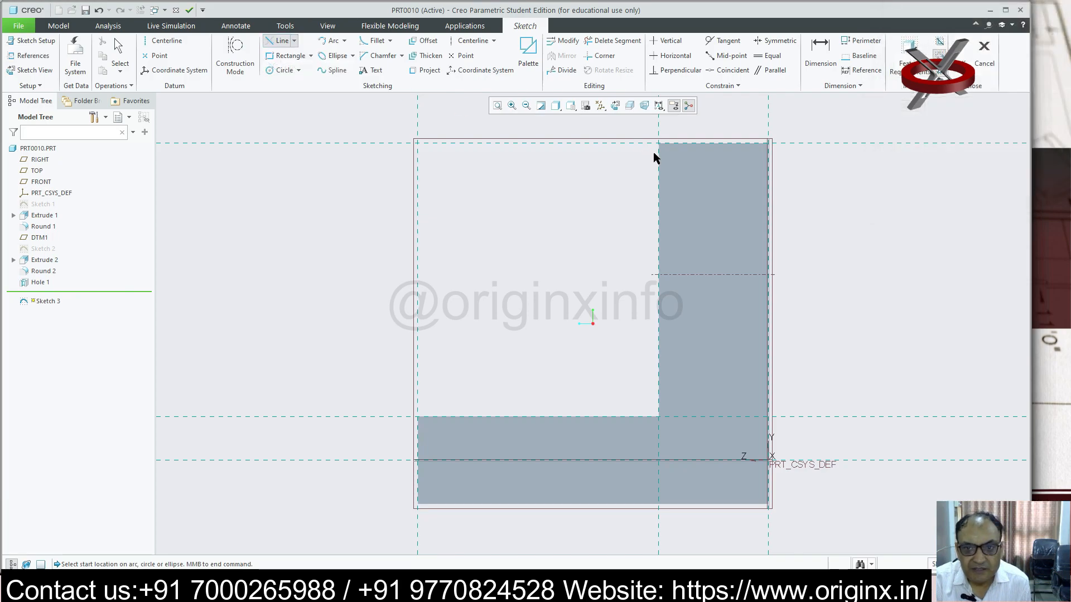
{"action": "left_click", "coordinate": [294, 42]}
{"action": "left_click", "coordinate": [296, 55]}
{"action": "left_click", "coordinate": [659, 143]}
{"action": "left_click", "coordinate": [418, 416]}
{"action": "left_click", "coordinate": [961, 51]}
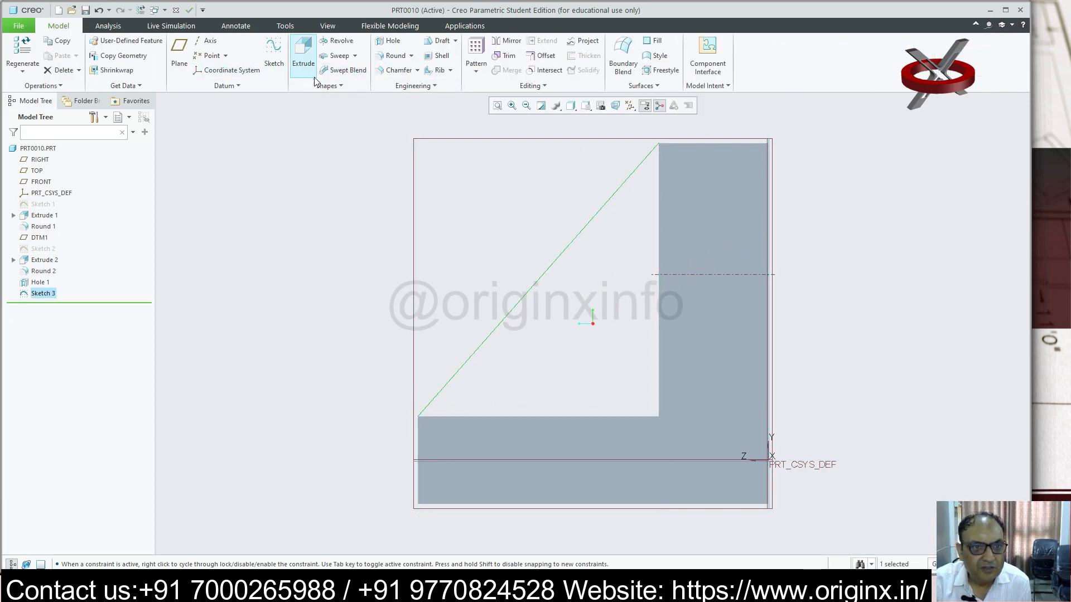
{"action": "left_click", "coordinate": [303, 53]}
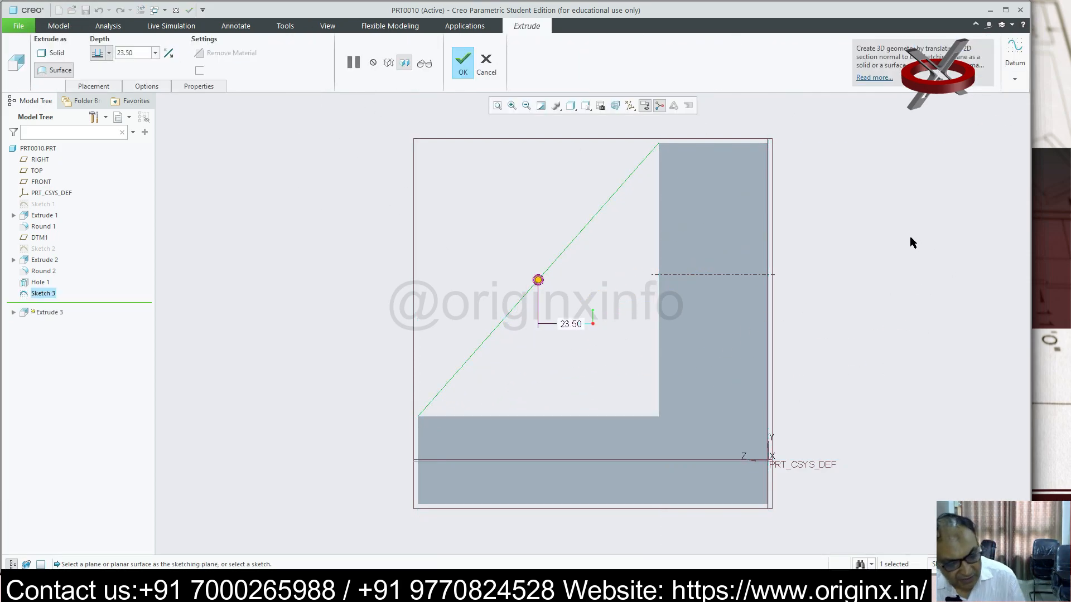
{"action": "key", "text": "Escape"}
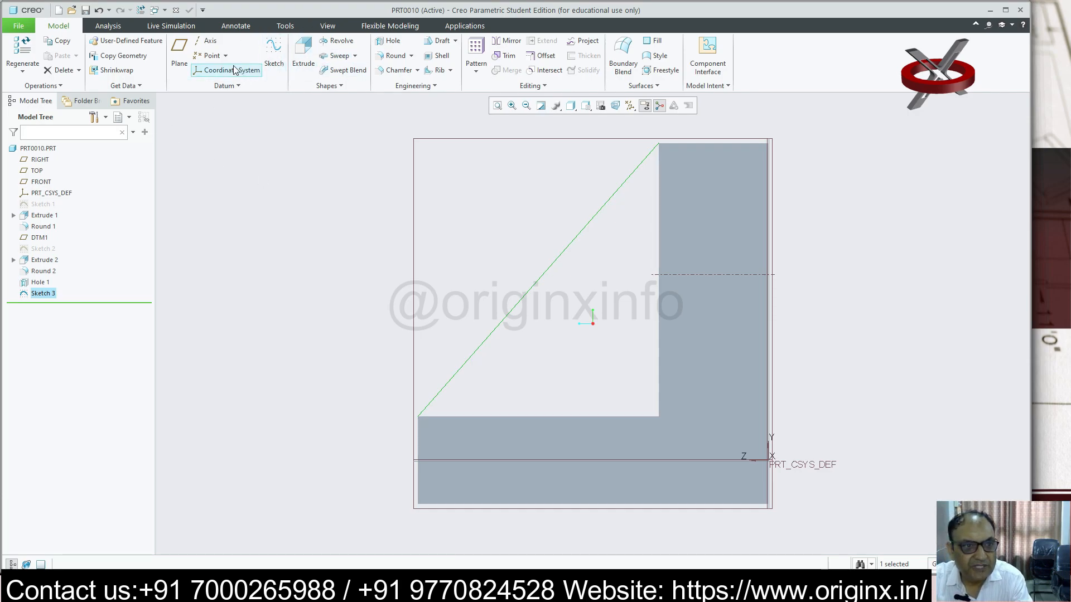
{"action": "left_click", "coordinate": [273, 54]}
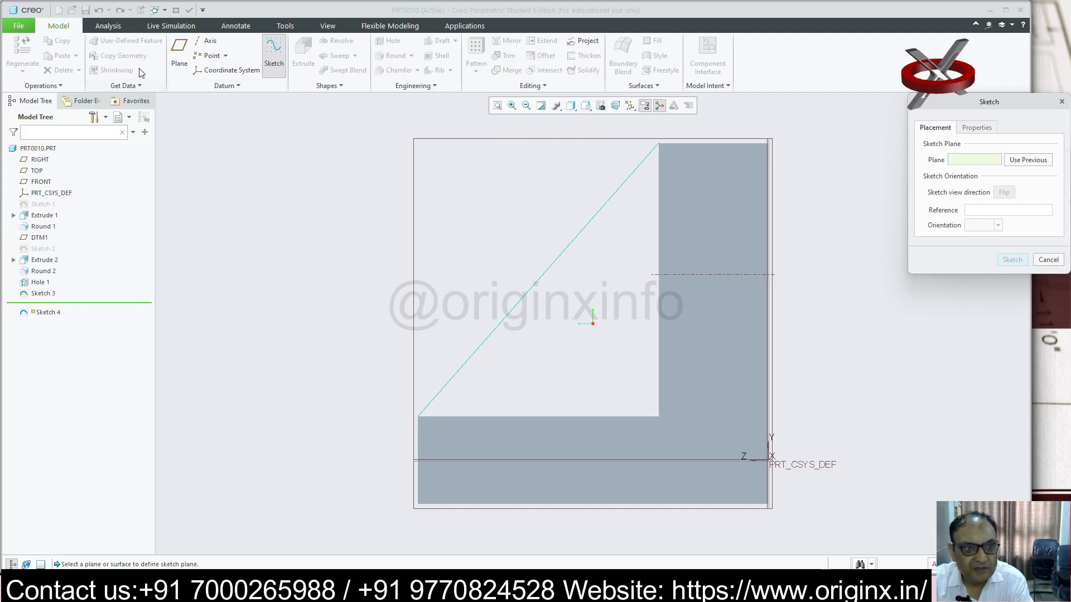
{"action": "left_click", "coordinate": [273, 56]}
{"action": "left_click", "coordinate": [1051, 272]}
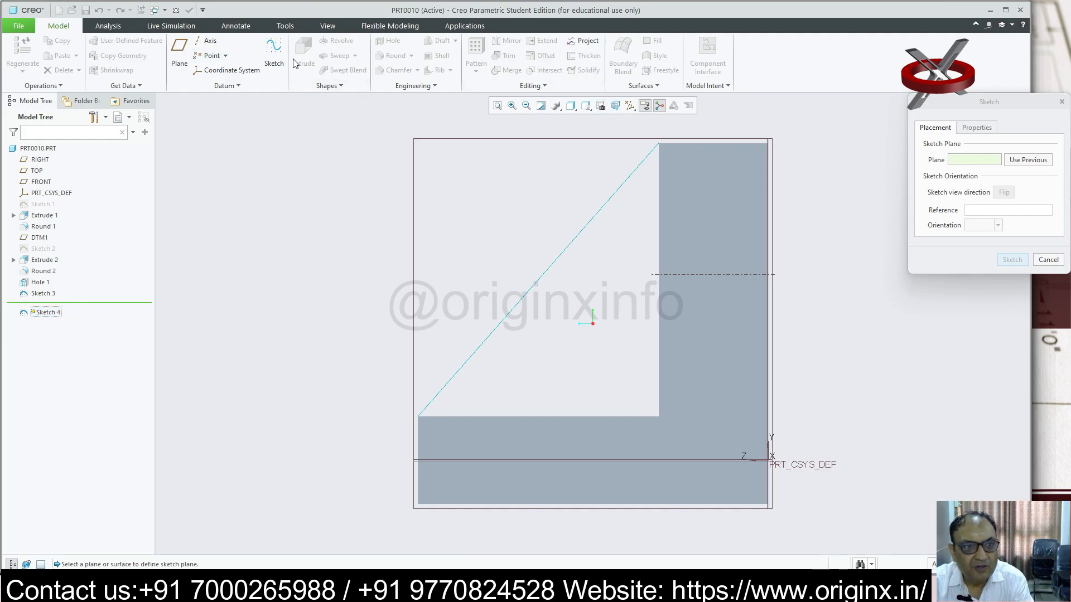
{"action": "left_click", "coordinate": [719, 189]}
{"action": "left_click", "coordinate": [1011, 260]}
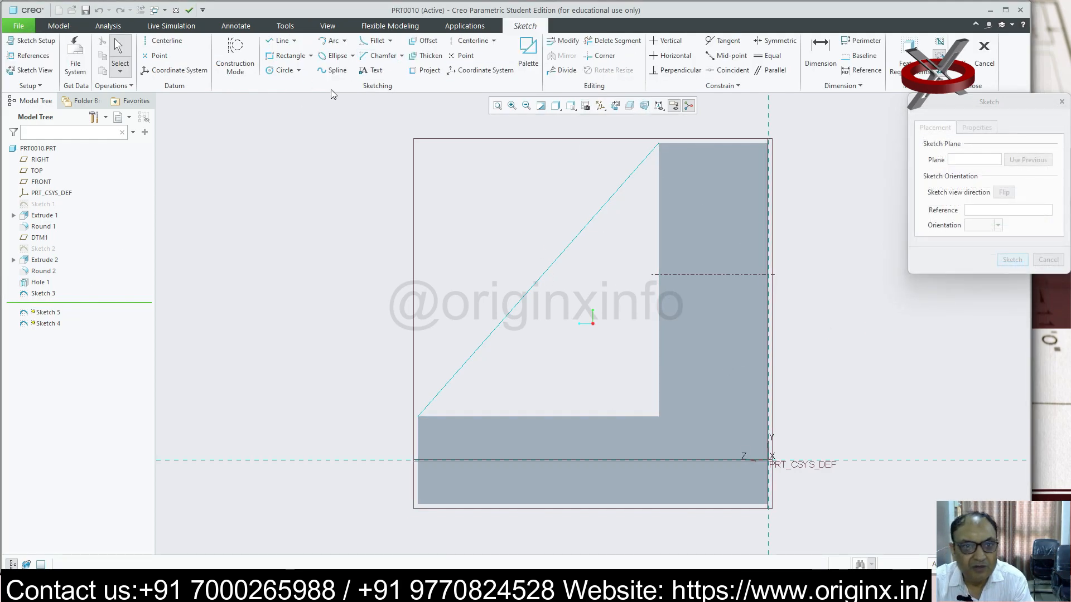
{"action": "middle_click_drag", "start_coordinate": [795, 335], "coordinate": [810, 345]}
{"action": "left_click", "coordinate": [984, 53]}
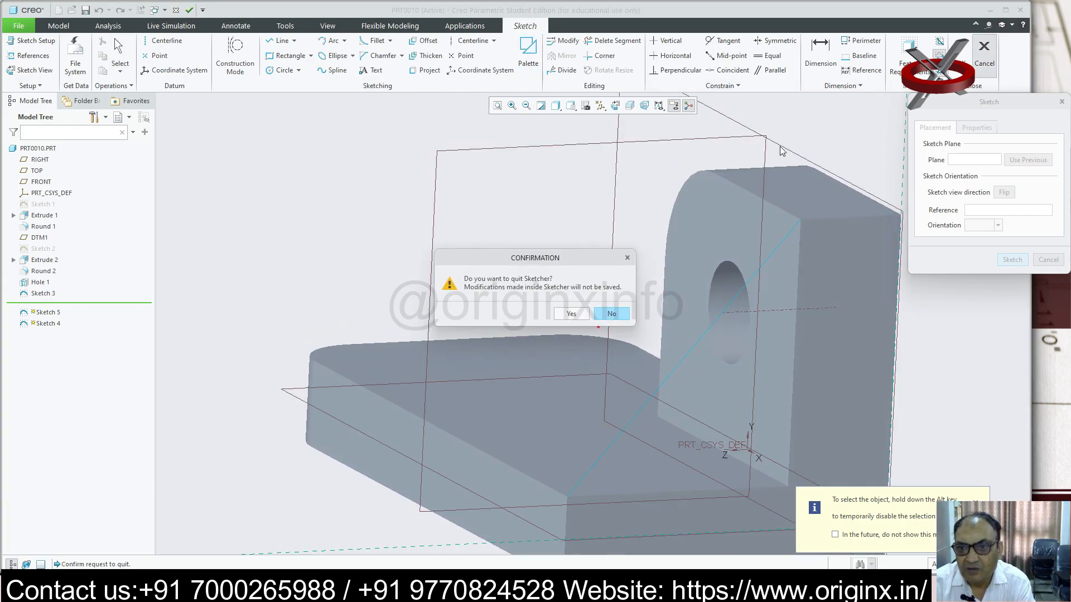
{"action": "left_click", "coordinate": [583, 313]}
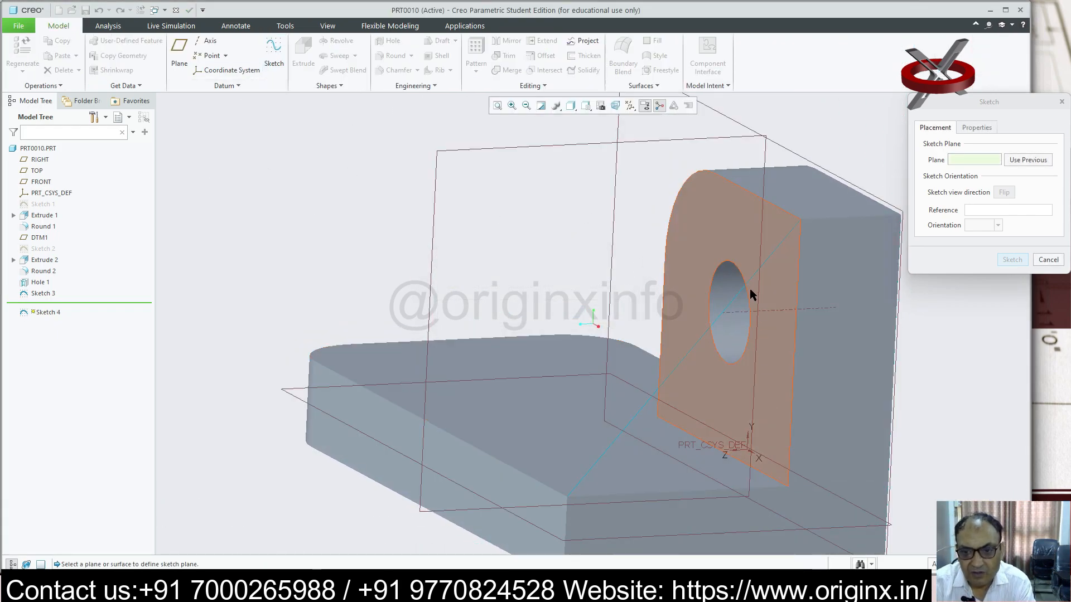
{"action": "left_click", "coordinate": [1049, 259]}
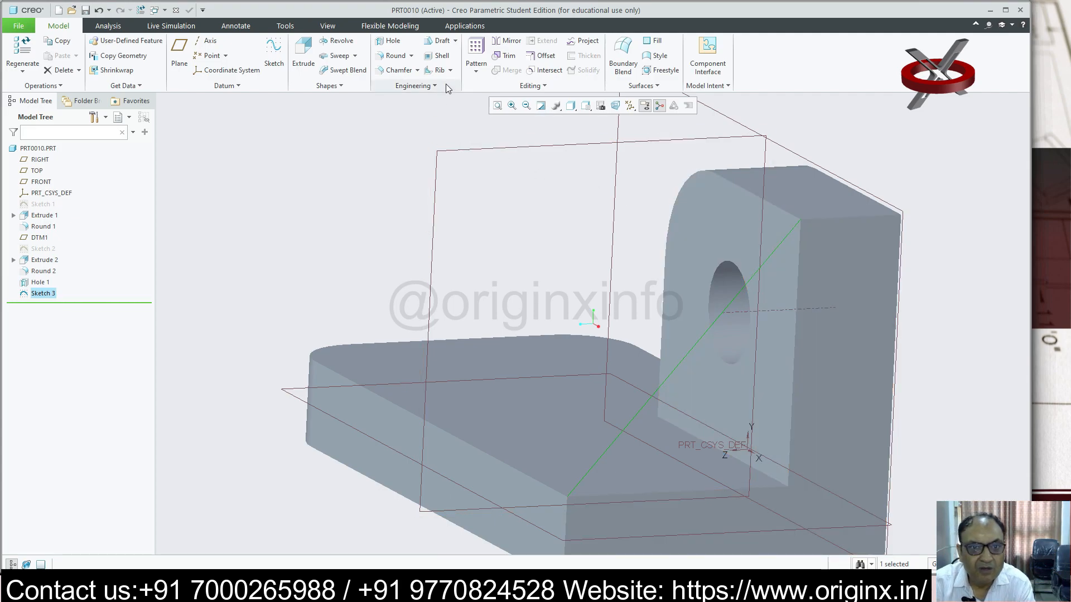
- Try to create a profile rib from the diagonal line sketch with a thickness of 6
{"action": "left_click", "coordinate": [450, 70]}
{"action": "left_click", "coordinate": [458, 96]}
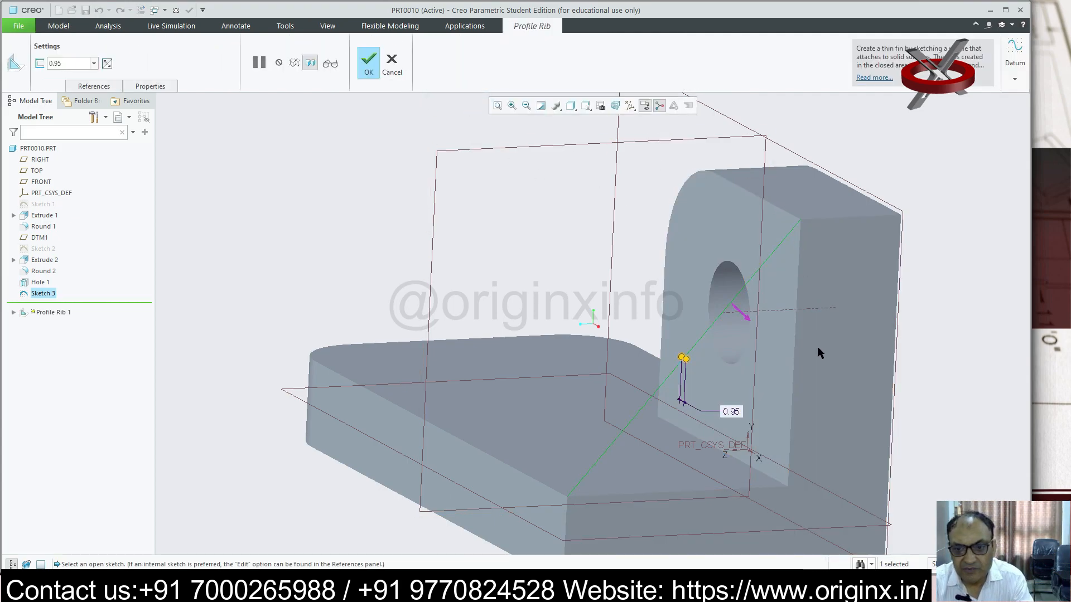
{"action": "mouse_move", "coordinate": [759, 356]}
{"action": "middle_mouse_down"}
{"action": "mouse_move", "coordinate": [837, 416]}
{"action": "mouse_move", "coordinate": [821, 400]}
{"action": "middle_mouse_up"}
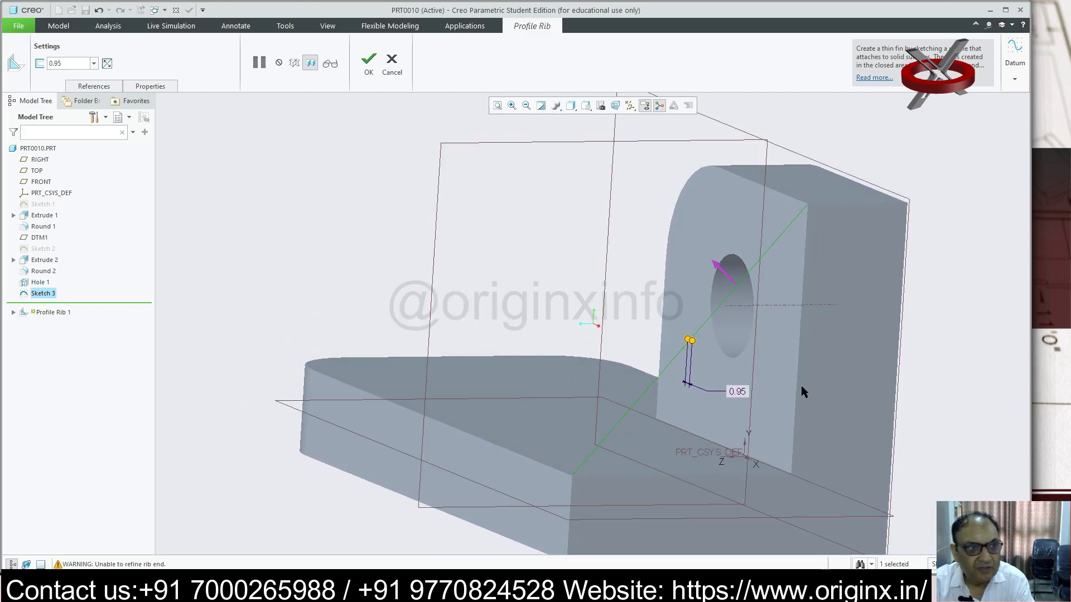
{"action": "left_click", "coordinate": [94, 64]}
{"action": "left_click", "coordinate": [141, 68]}
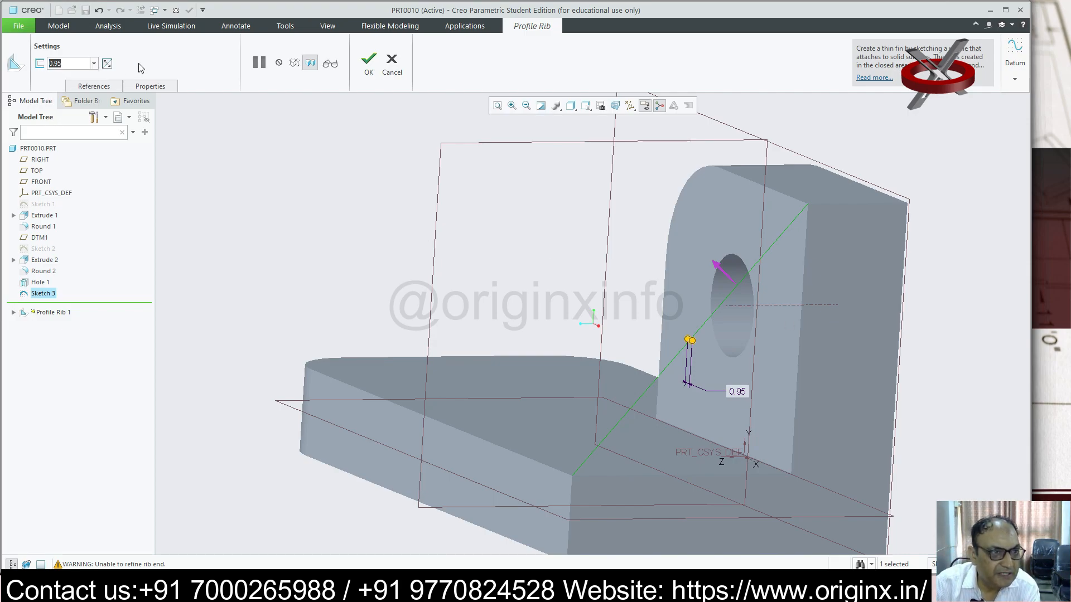
{"action": "left_click", "coordinate": [107, 65]}
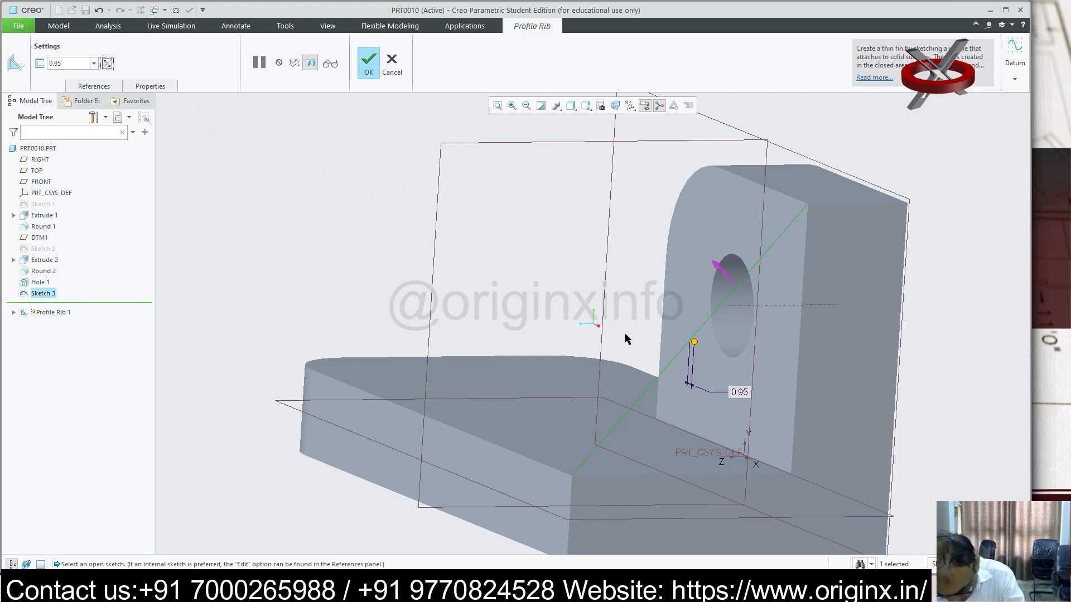
{"action": "double_click", "coordinate": [59, 68]}
{"action": "type", "text": "6"}
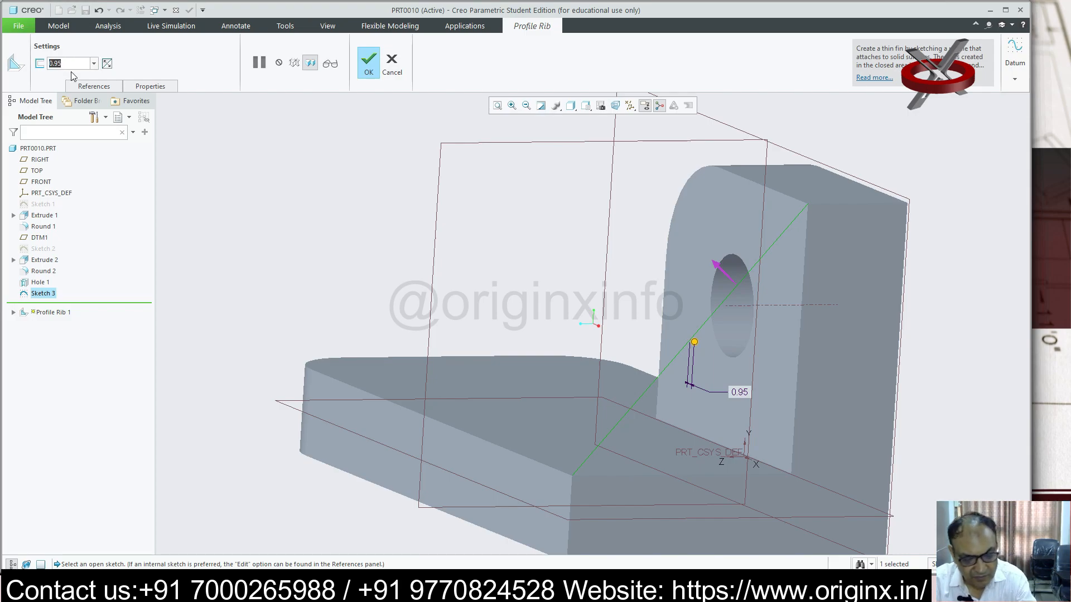
{"action": "key", "text": "Return"}
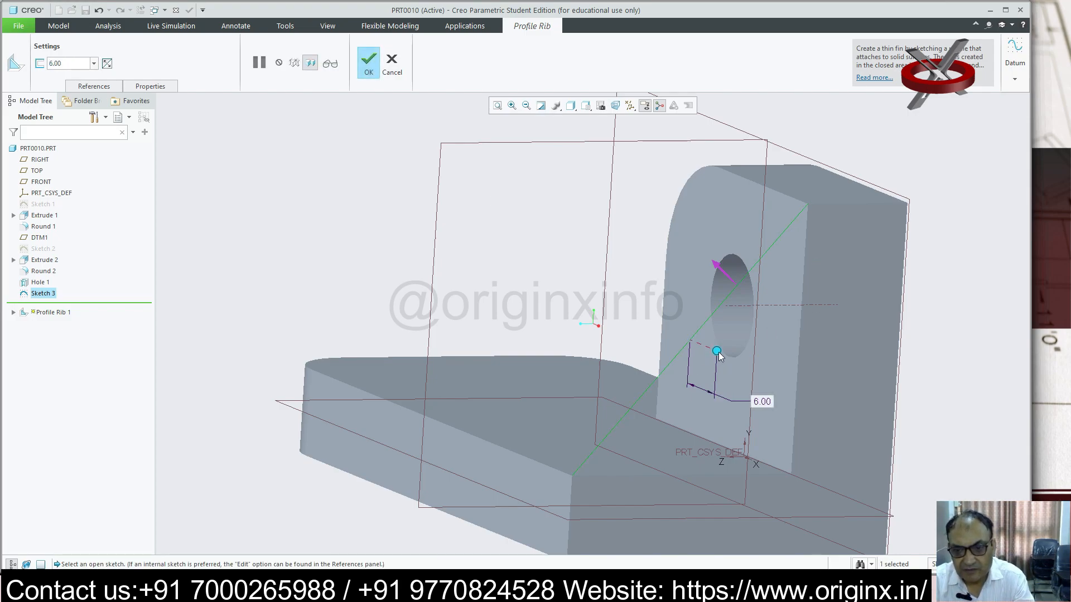
- Try adjusting the rib's thickness and fill direction, undo the changes, and abandon the profile rib
{"action": "left_click_drag", "start_coordinate": [717, 350], "coordinate": [679, 335]}
{"action": "left_click", "coordinate": [721, 271]}
{"action": "mouse_move", "coordinate": [889, 490]}
{"action": "middle_mouse_down"}
{"action": "mouse_move", "coordinate": [950, 522]}
{"action": "mouse_move", "coordinate": [908, 502]}
{"action": "mouse_move", "coordinate": [888, 506]}
{"action": "middle_mouse_up"}
{"action": "key", "text": "ctrl+z"}
{"action": "key", "text": "ctrl+z"}
{"action": "key", "text": "ctrl+z"}
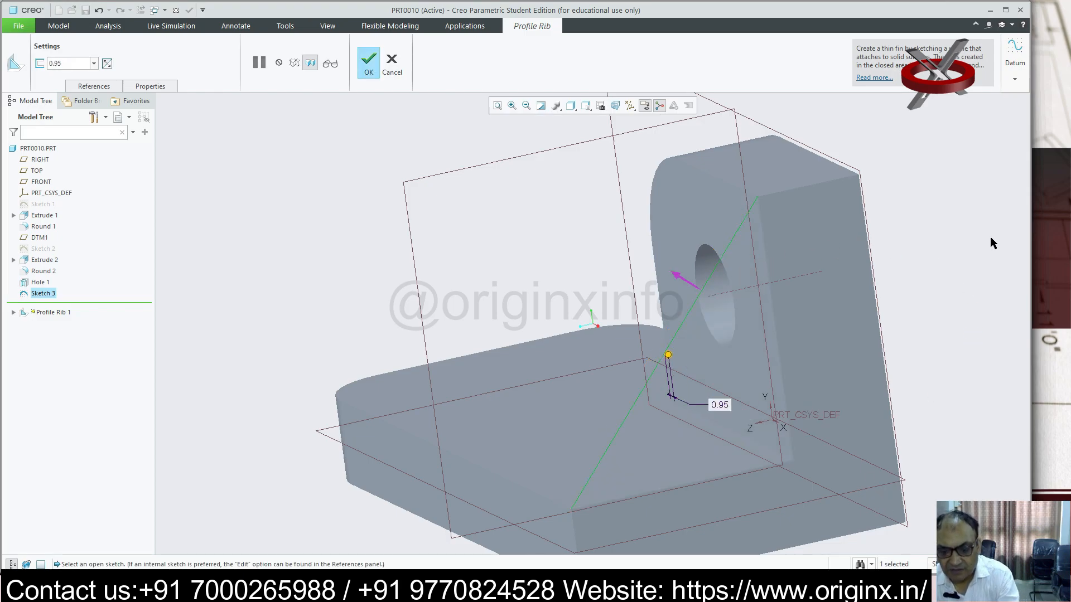
{"action": "left_click", "coordinate": [392, 62]}
{"action": "left_click", "coordinate": [536, 313]}
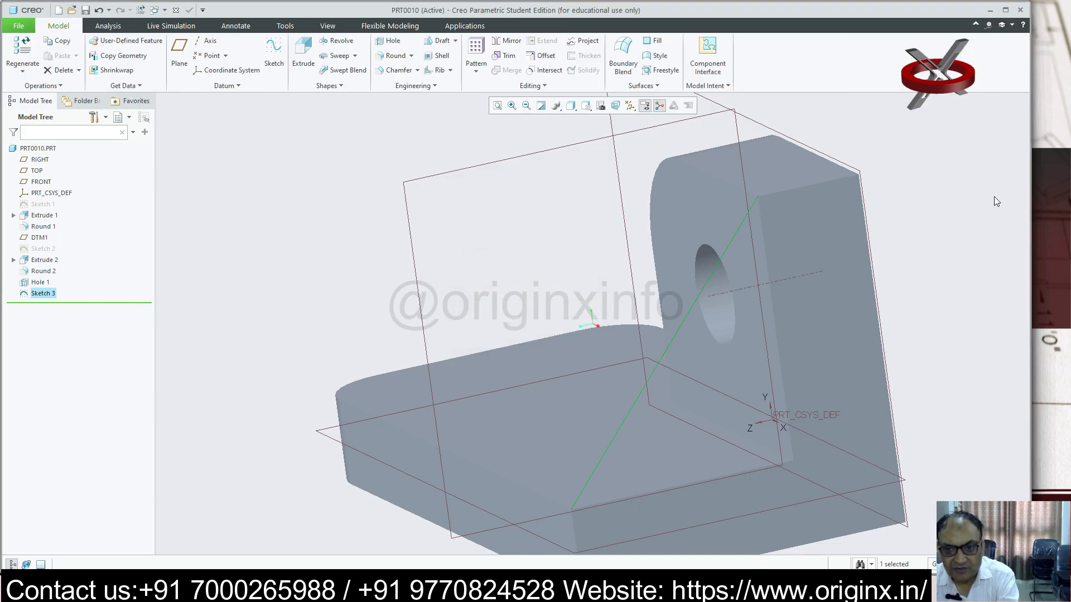
- Delete the diagonal line sketch
{"action": "left_click", "coordinate": [738, 229]}
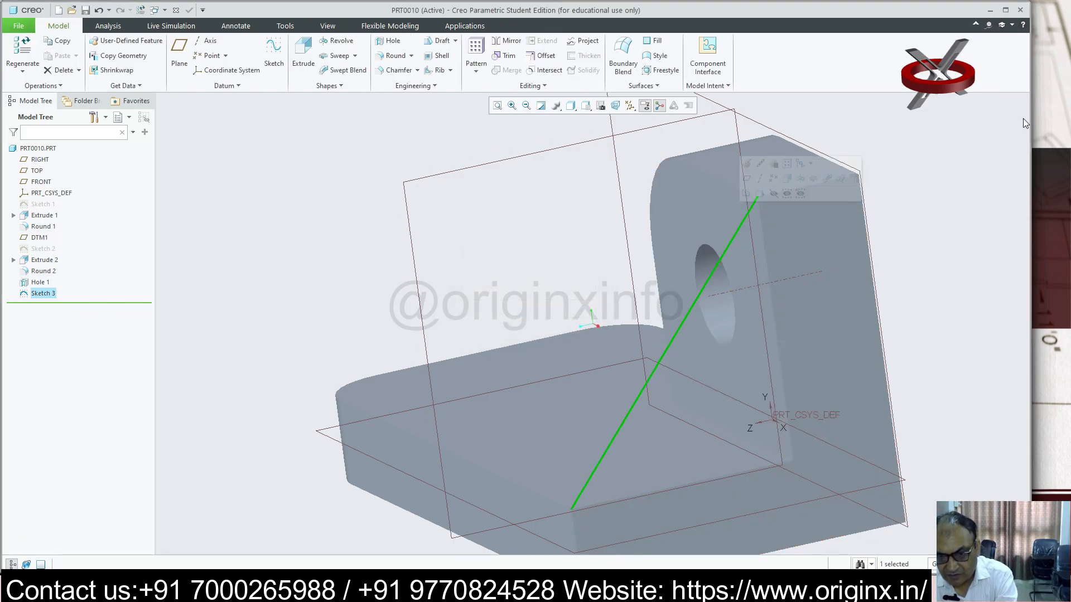
{"action": "key", "text": "Delete"}
{"action": "left_click", "coordinate": [508, 309]}
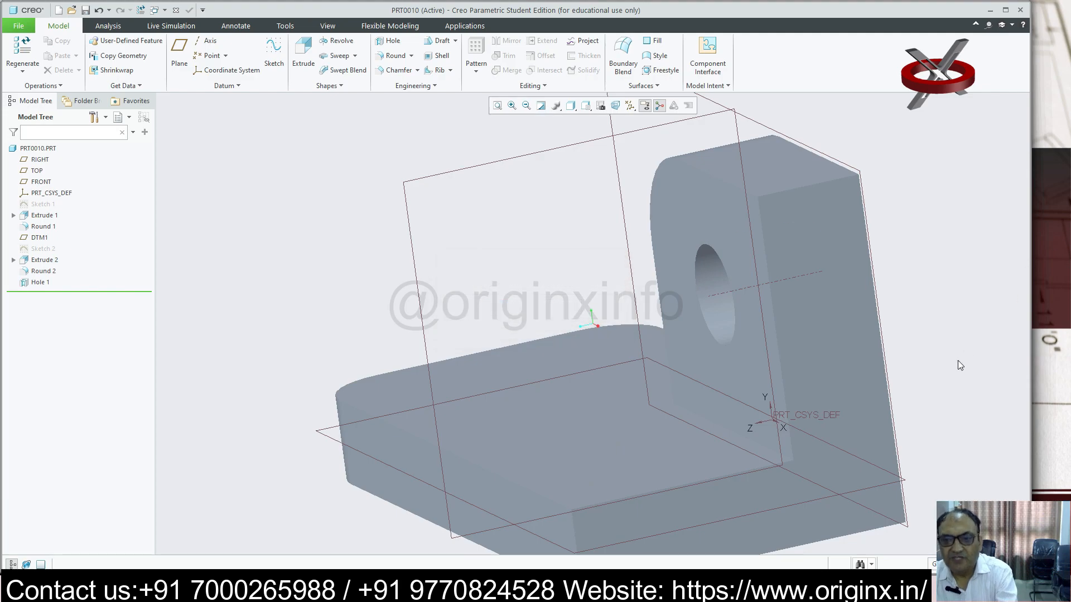
- Start a sketch on the part's right end face and reference the upright's top and inner edges and the plate's top and front edges
{"action": "left_click", "coordinate": [830, 247]}
{"action": "left_click", "coordinate": [274, 50]}
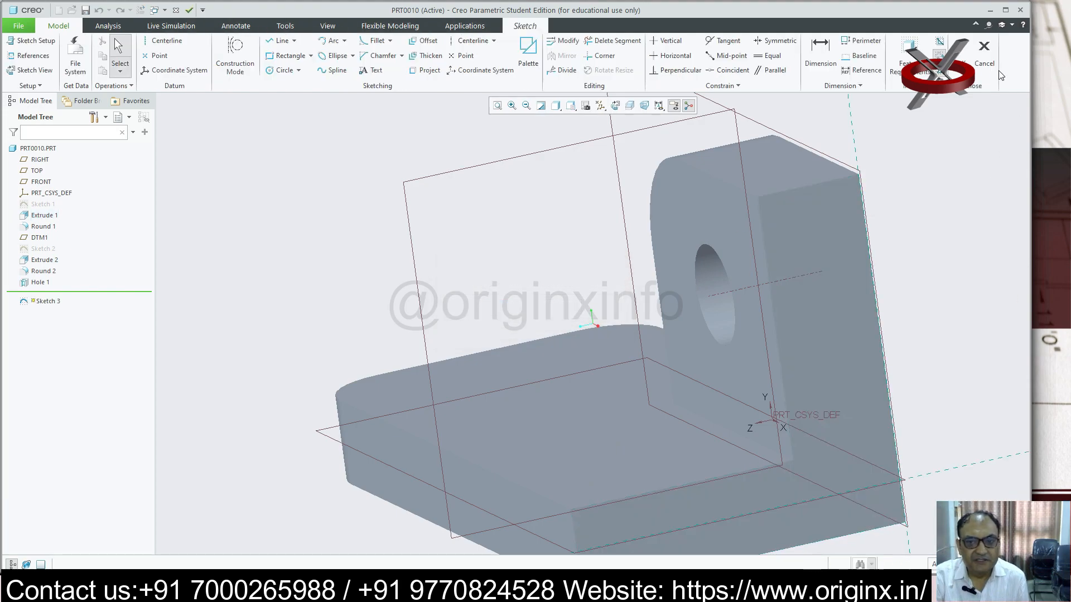
{"action": "left_click", "coordinate": [615, 105]}
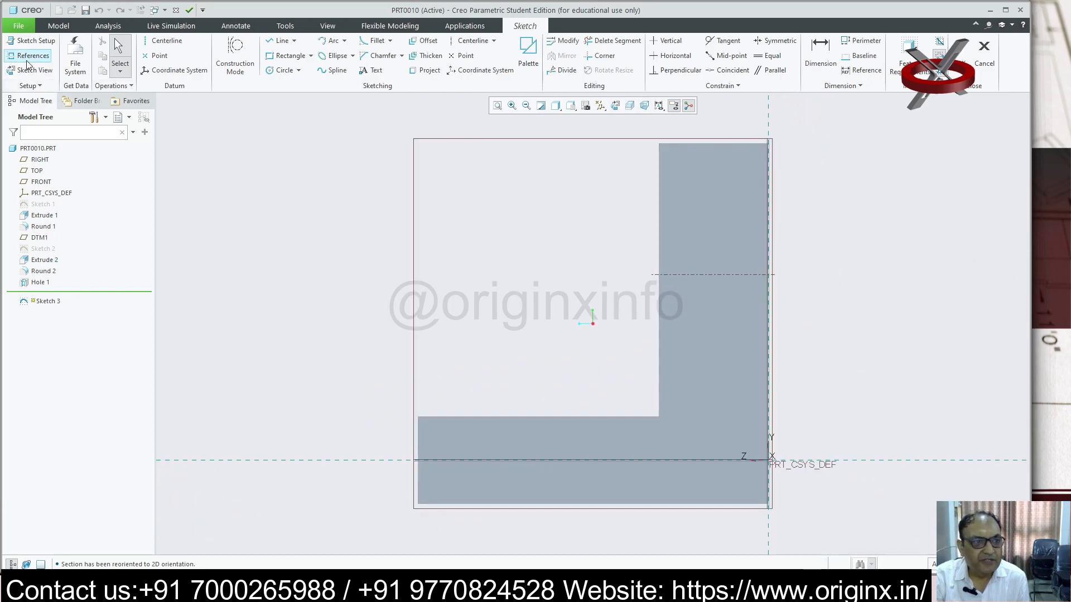
{"action": "left_click", "coordinate": [31, 57]}
{"action": "left_click", "coordinate": [702, 143]}
{"action": "left_click", "coordinate": [659, 213]}
{"action": "left_click", "coordinate": [533, 417]}
{"action": "left_click", "coordinate": [419, 446]}
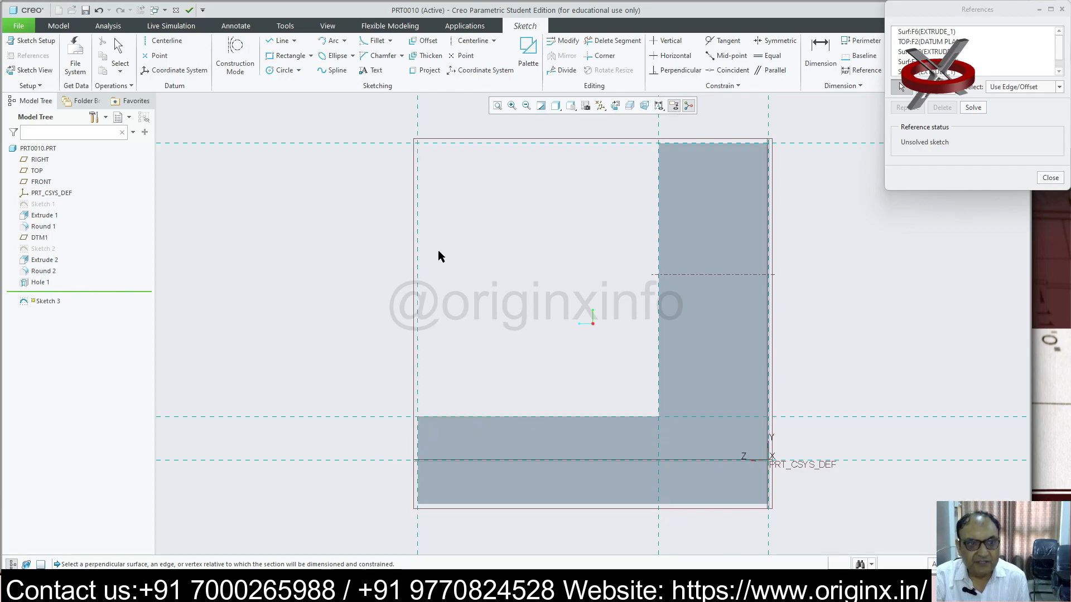
- Sketch a closed right triangle filling the corner between the upright and the plate, and finish the sketch
{"action": "left_click", "coordinate": [294, 41]}
{"action": "left_click", "coordinate": [302, 54]}
{"action": "left_click", "coordinate": [658, 144]}
{"action": "left_click", "coordinate": [418, 417]}
{"action": "left_click", "coordinate": [658, 416]}
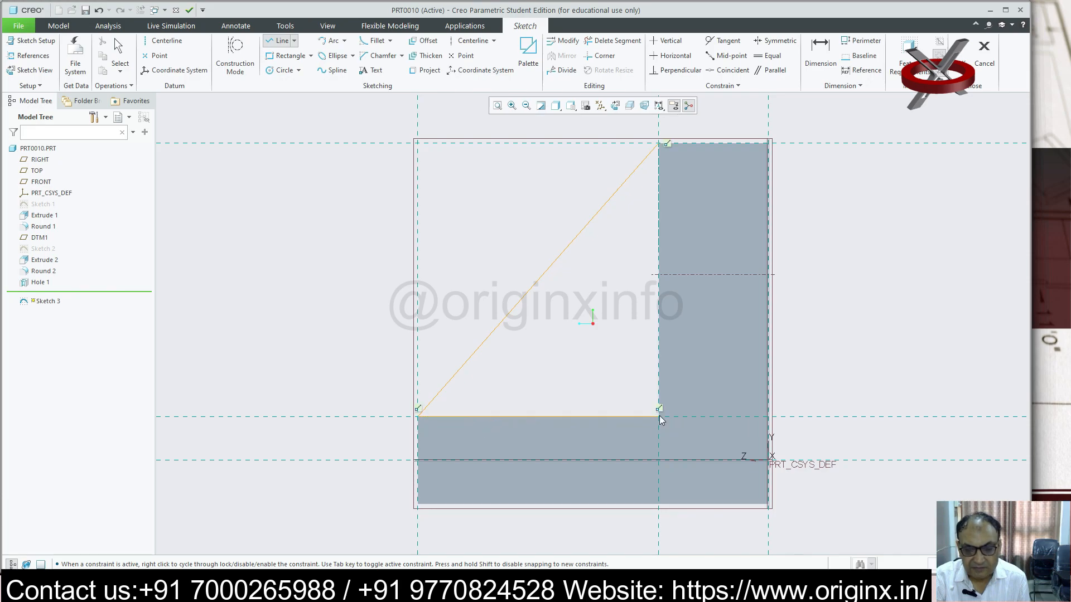
{"action": "left_click", "coordinate": [660, 144]}
{"action": "left_click", "coordinate": [959, 53]}
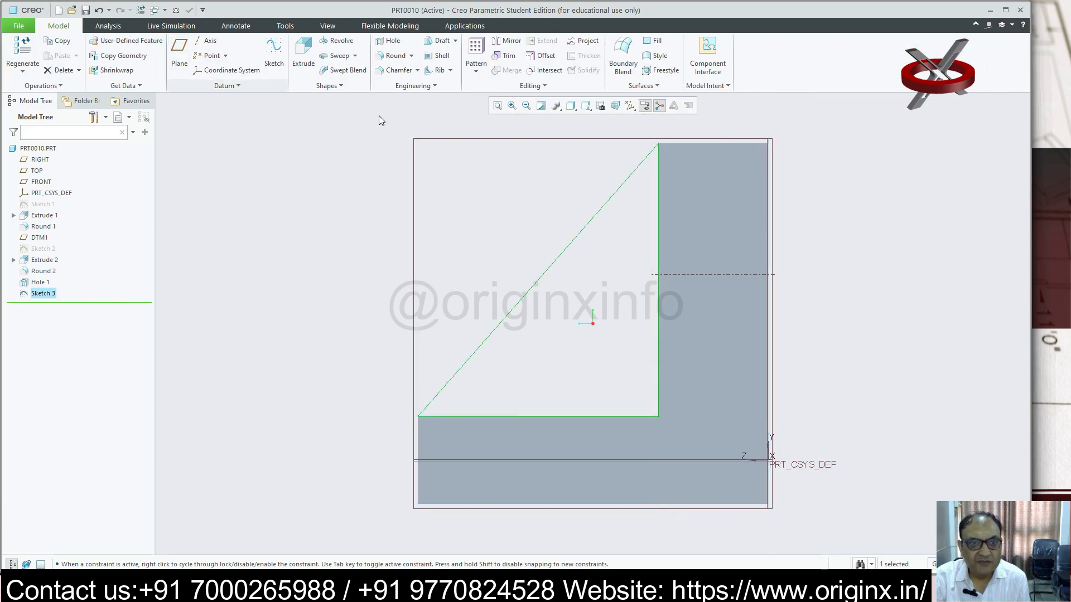
- Extrude the triangle as a solid 6 deep, directed inward over the plate
{"action": "left_click", "coordinate": [335, 45]}
{"action": "middle_click_drag", "start_coordinate": [504, 232], "coordinate": [678, 333]}
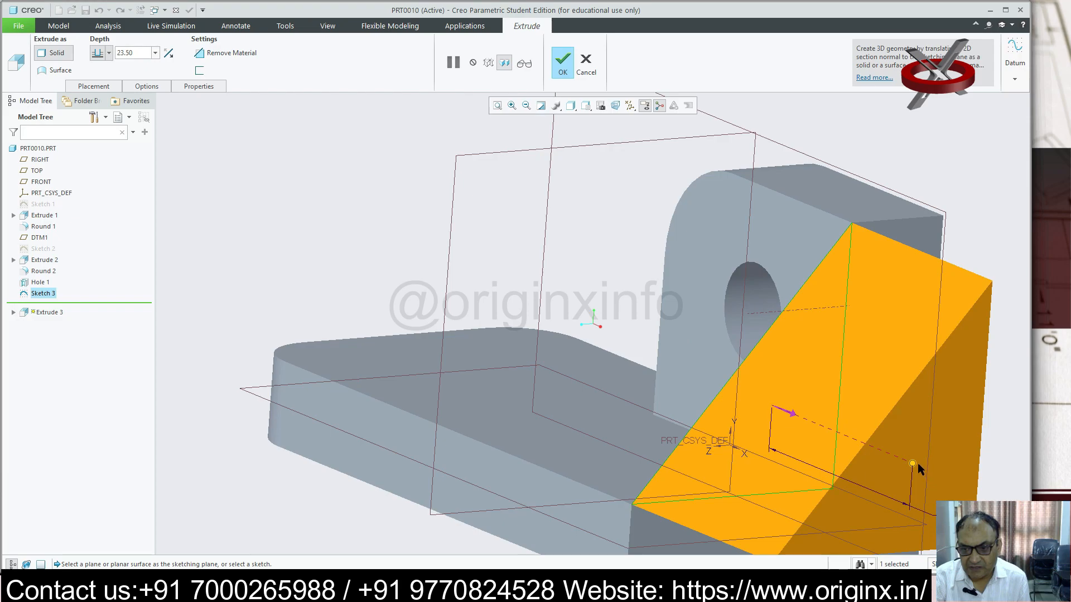
{"action": "left_click_drag", "start_coordinate": [911, 464], "coordinate": [721, 351]}
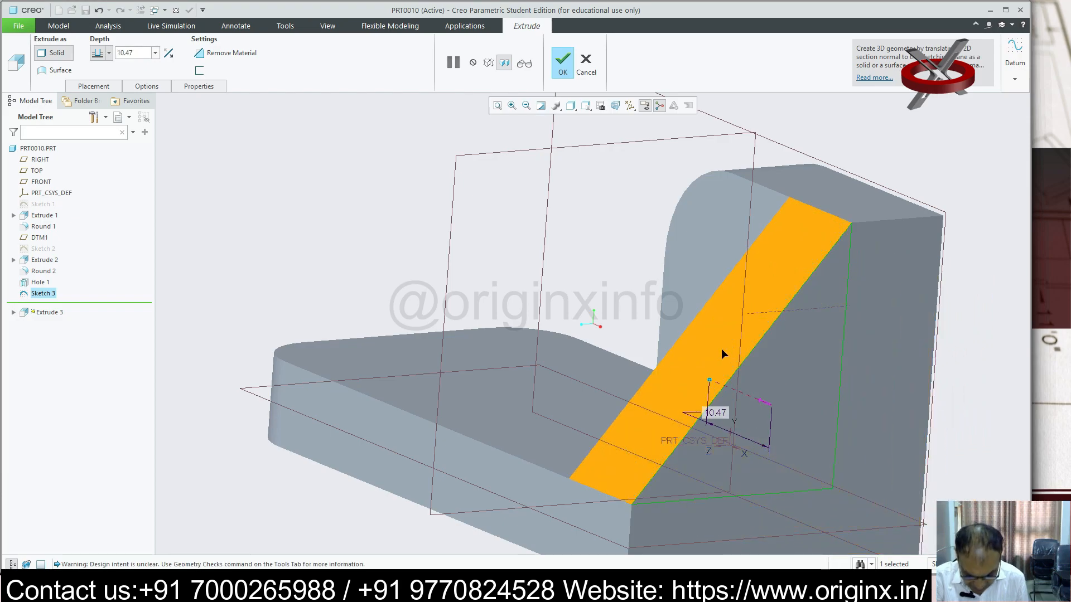
{"action": "double_click", "coordinate": [146, 50]}
{"action": "type", "text": "6"}
{"action": "key", "text": "Return"}
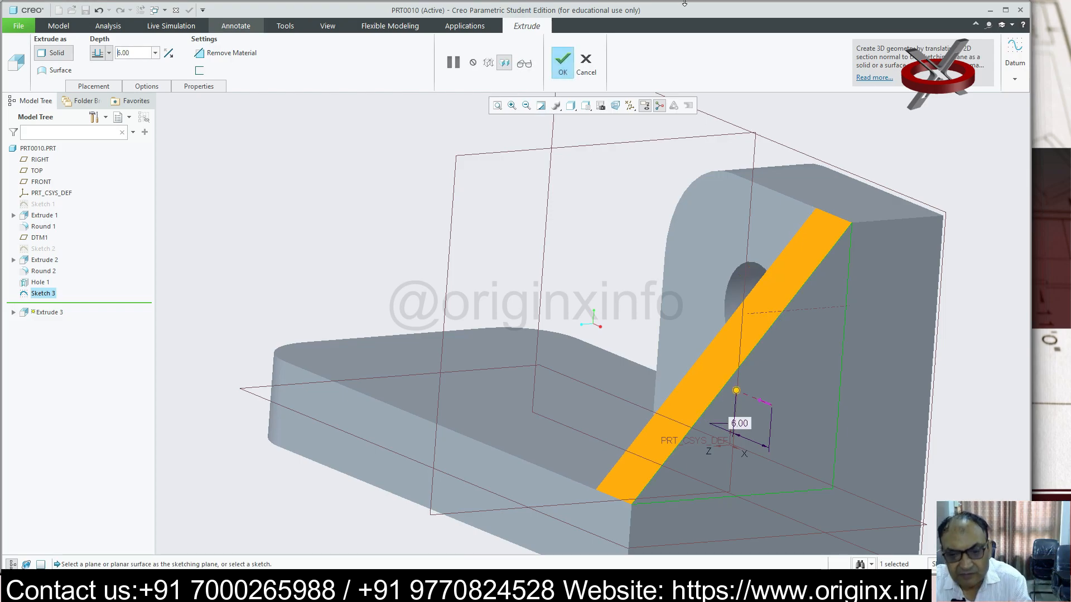
{"action": "left_click", "coordinate": [563, 67]}
- Start a sketch on the plate's top face and orient it flat to the view
{"action": "scroll", "coordinate": [634, 257], "scroll_direction": "up", "scroll_amount": 4}
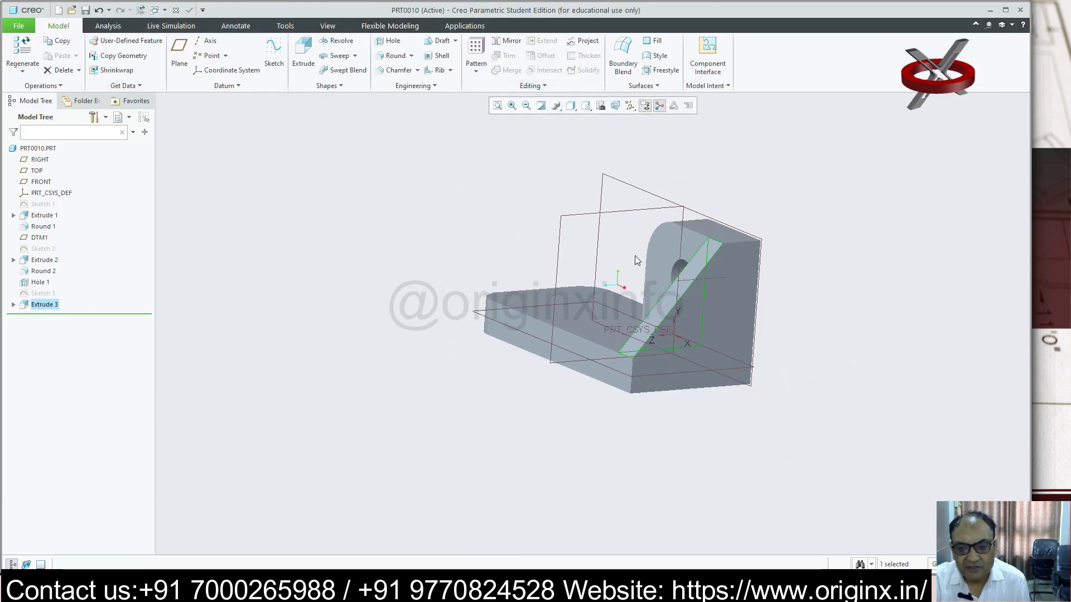
{"action": "middle_click_drag", "start_coordinate": [792, 507], "coordinate": [857, 541]}
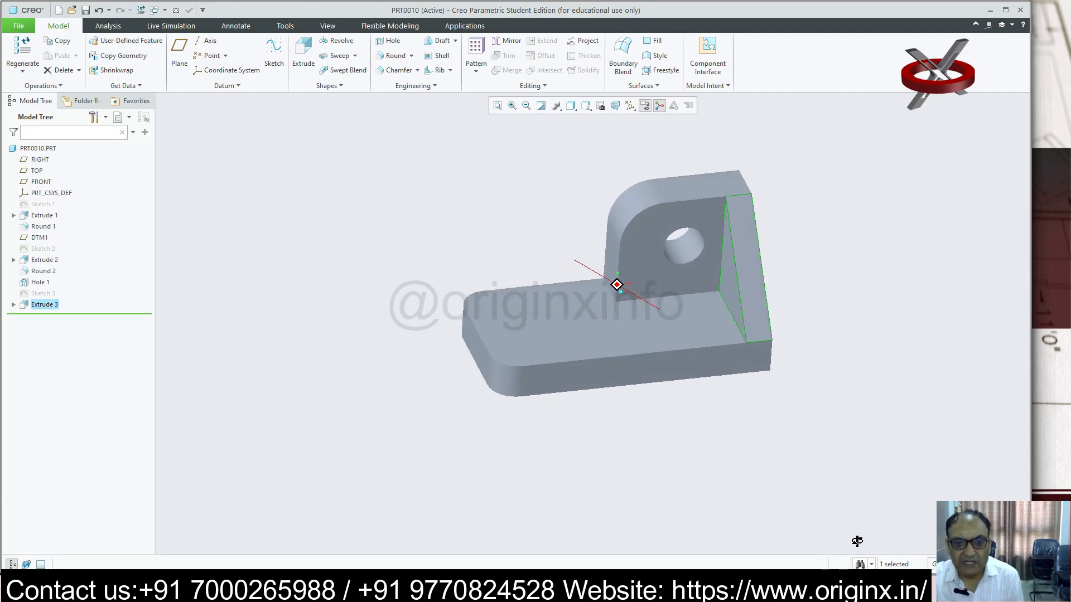
{"action": "left_click", "coordinate": [568, 339]}
{"action": "left_click", "coordinate": [274, 51]}
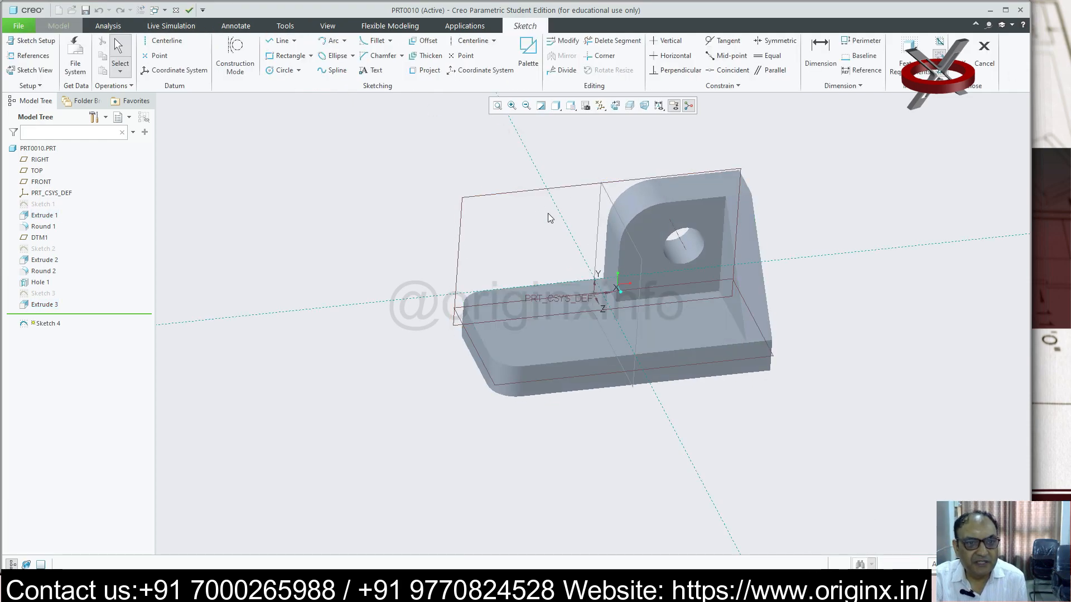
{"action": "left_click", "coordinate": [616, 106]}
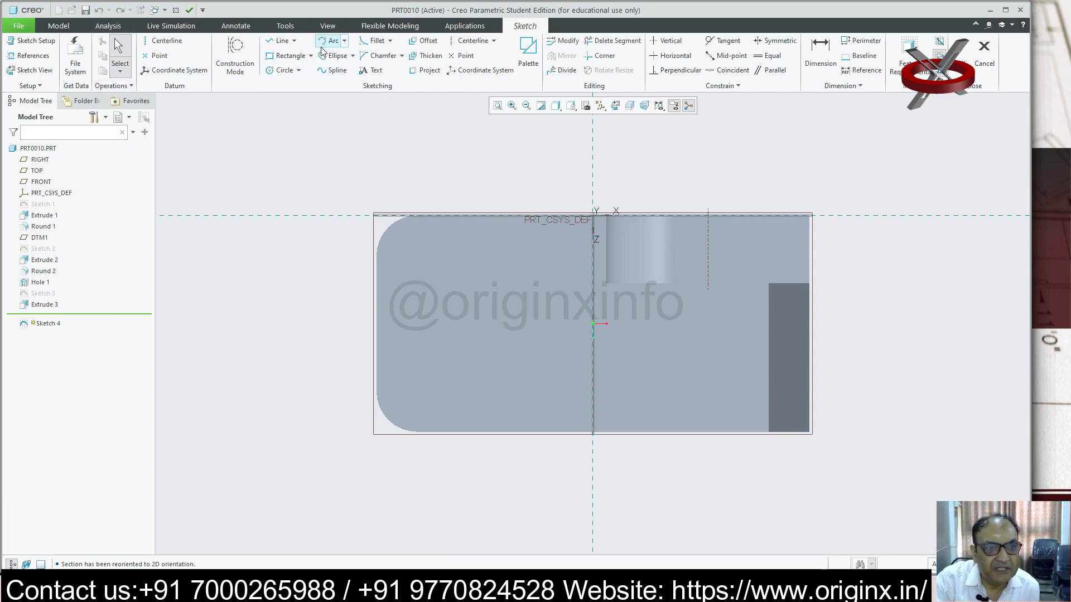
- Sketch a horizontal ellipse about 11.6 by 6.8 on the open half of the plate and place its centre 16 from the rear edge
{"action": "left_click", "coordinate": [352, 56]}
{"action": "left_click", "coordinate": [360, 69]}
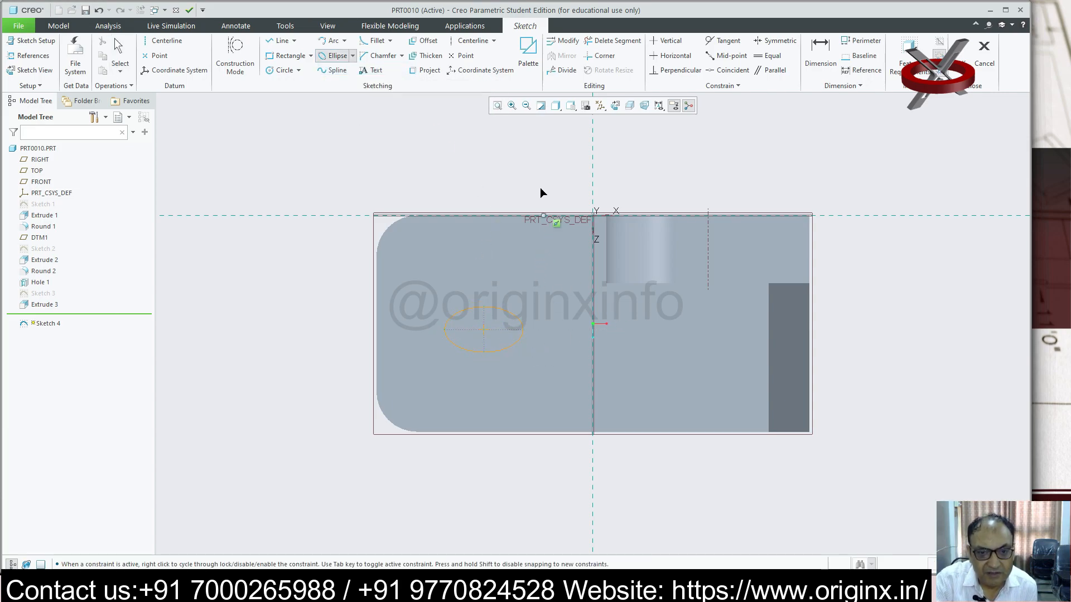
{"action": "middle_click", "coordinate": [534, 143]}
{"action": "scroll", "coordinate": [507, 268], "scroll_direction": "up", "scroll_amount": 2}
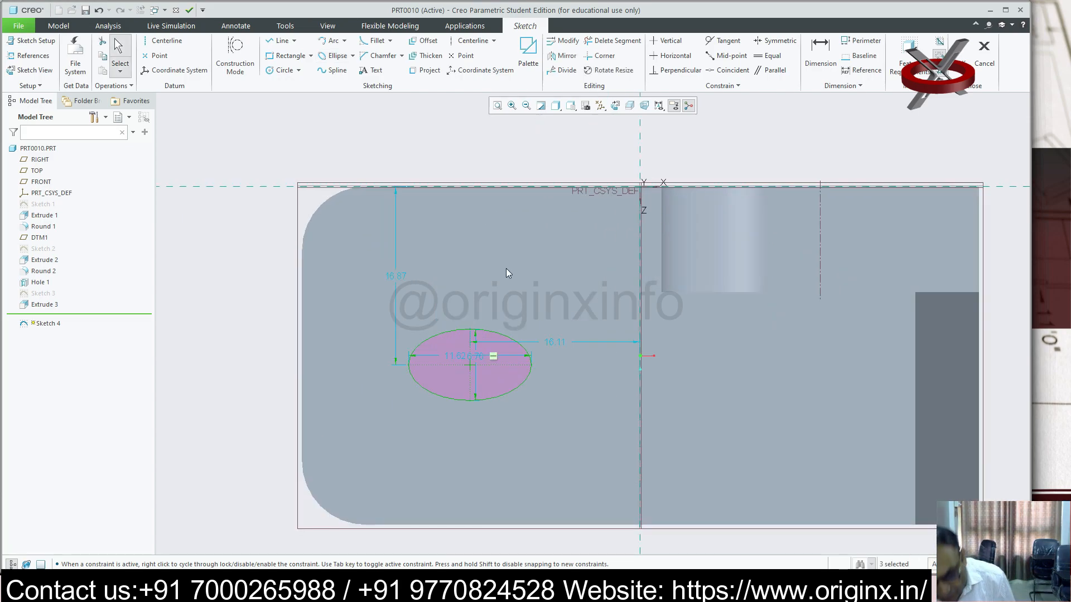
{"action": "double_click", "coordinate": [401, 276]}
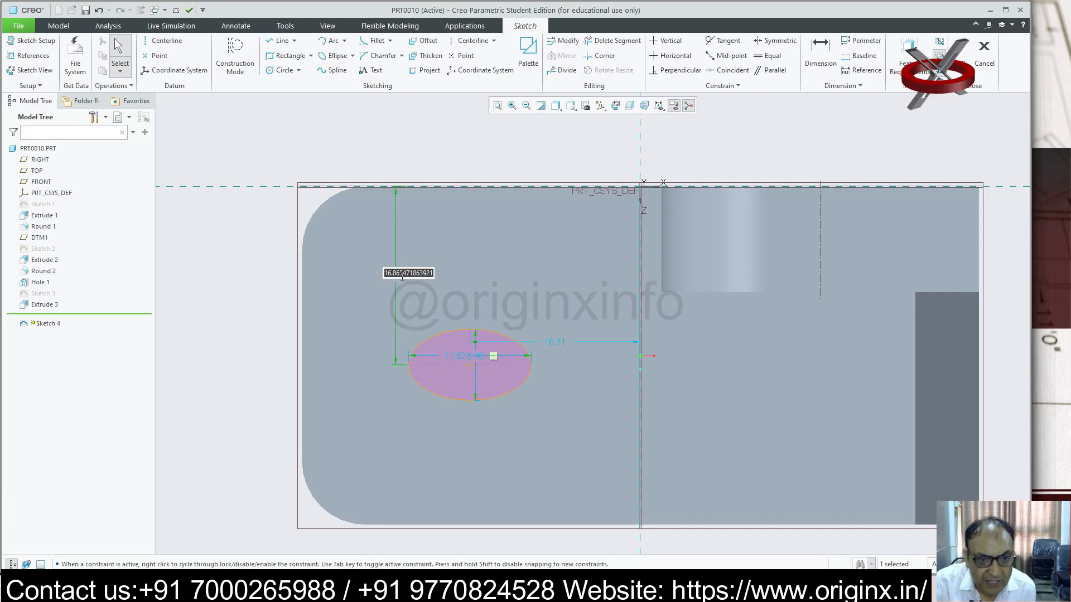
{"action": "type", "text": "16"}
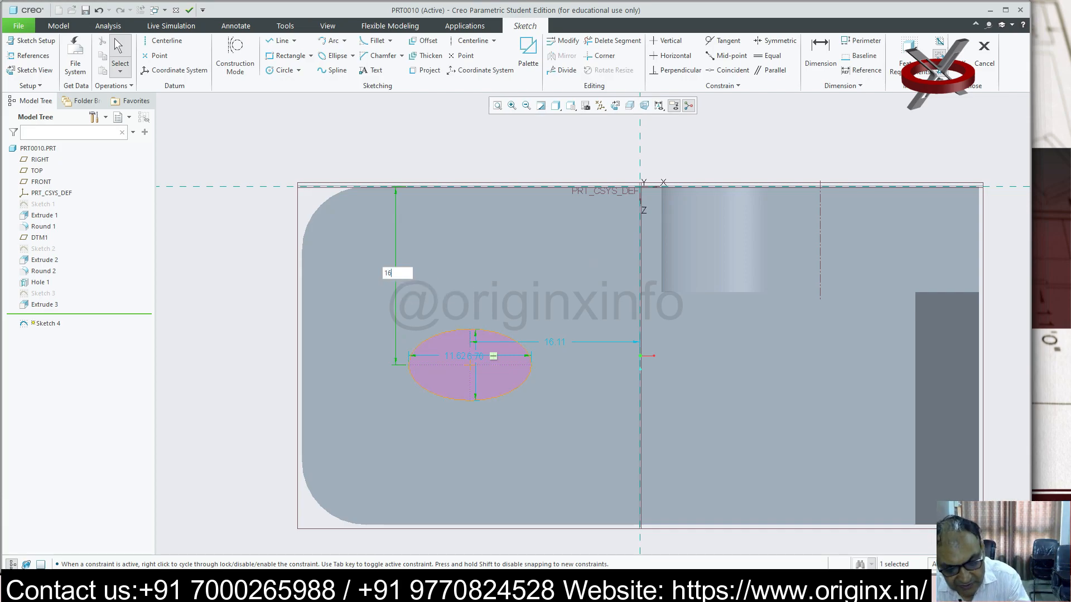
{"action": "key", "text": "Return"}
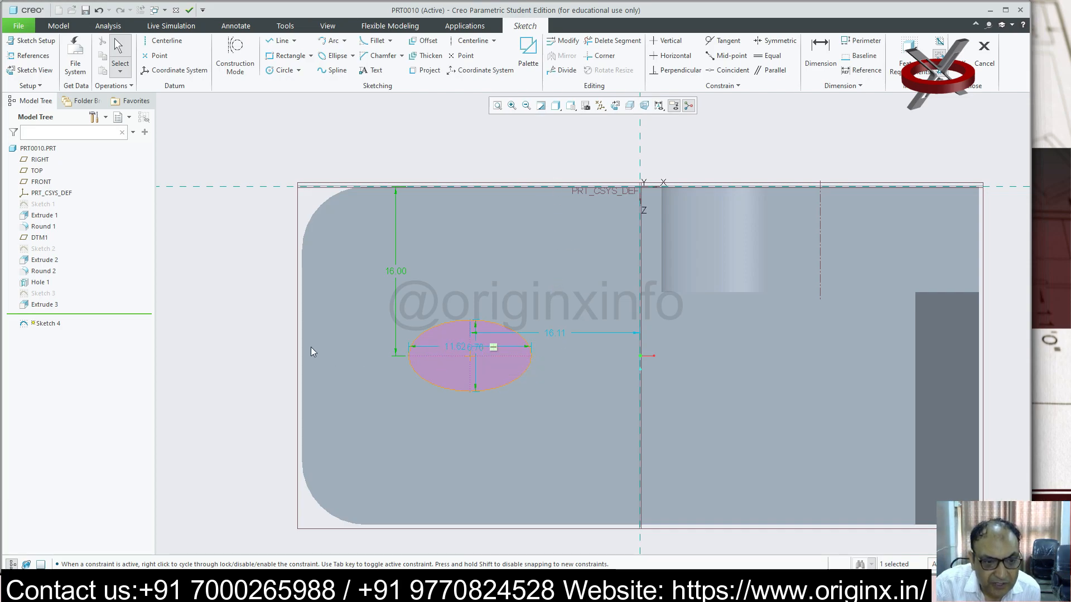
- Set the ellipse's front-to-back axis length to 16
{"action": "left_click", "coordinate": [821, 53]}
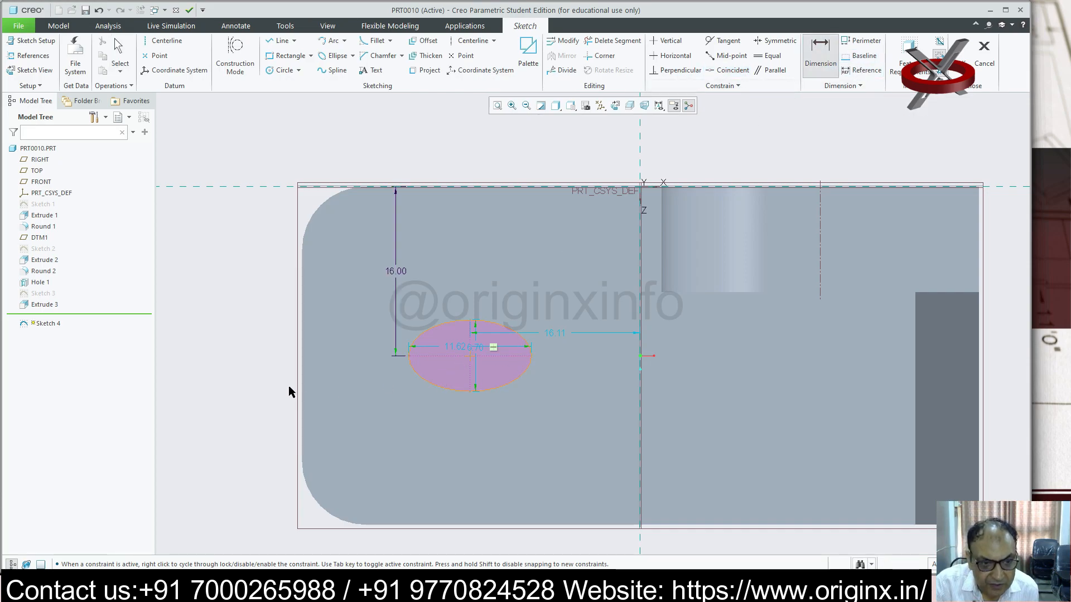
{"action": "middle_click", "coordinate": [351, 359]}
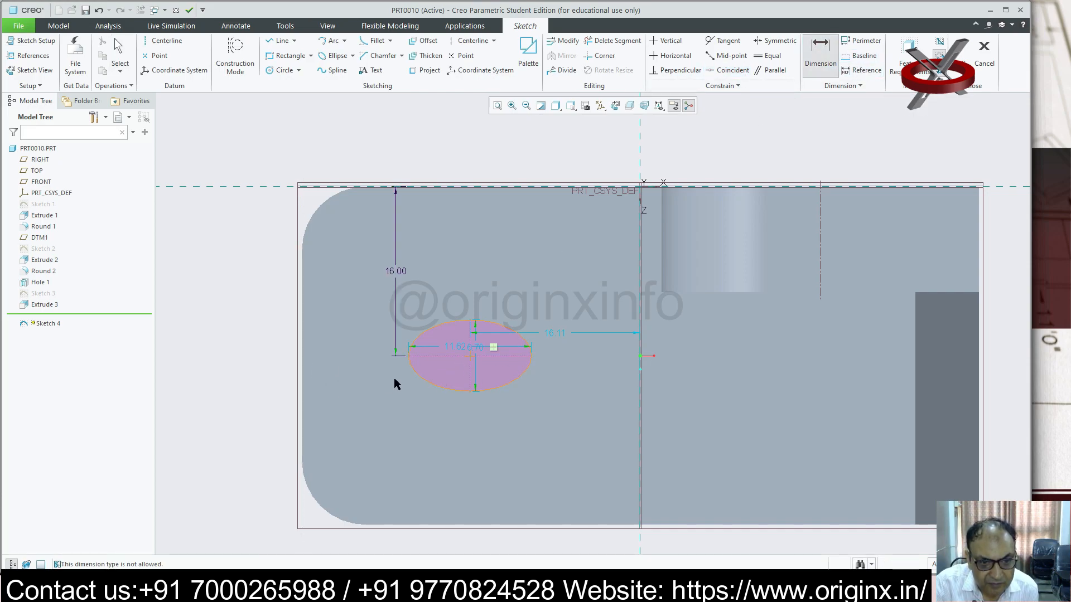
{"action": "scroll", "coordinate": [444, 362], "scroll_direction": "down", "scroll_amount": 2}
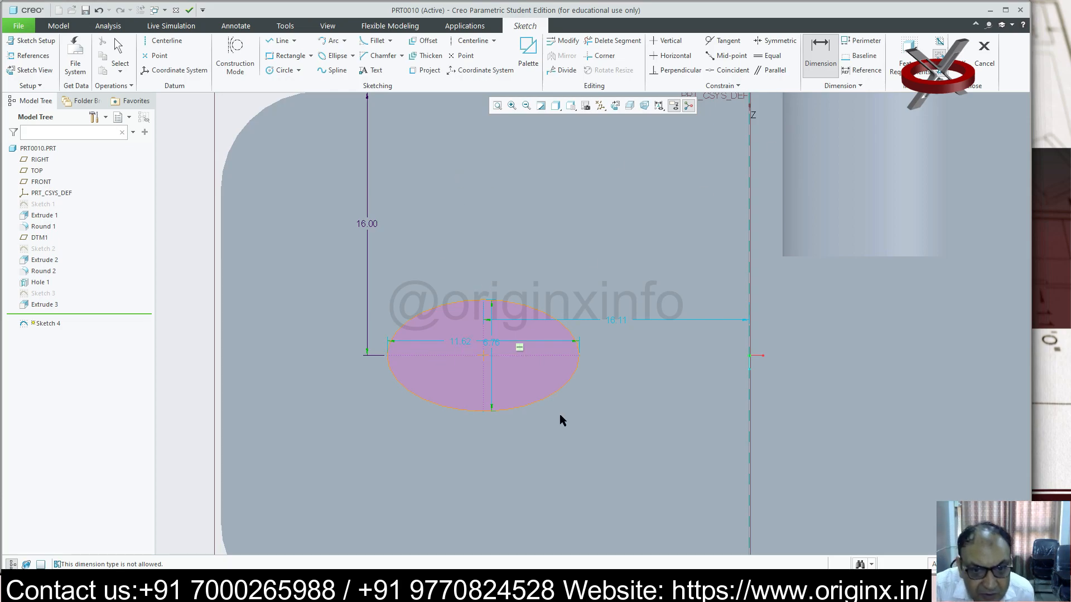
{"action": "double_click", "coordinate": [494, 341]}
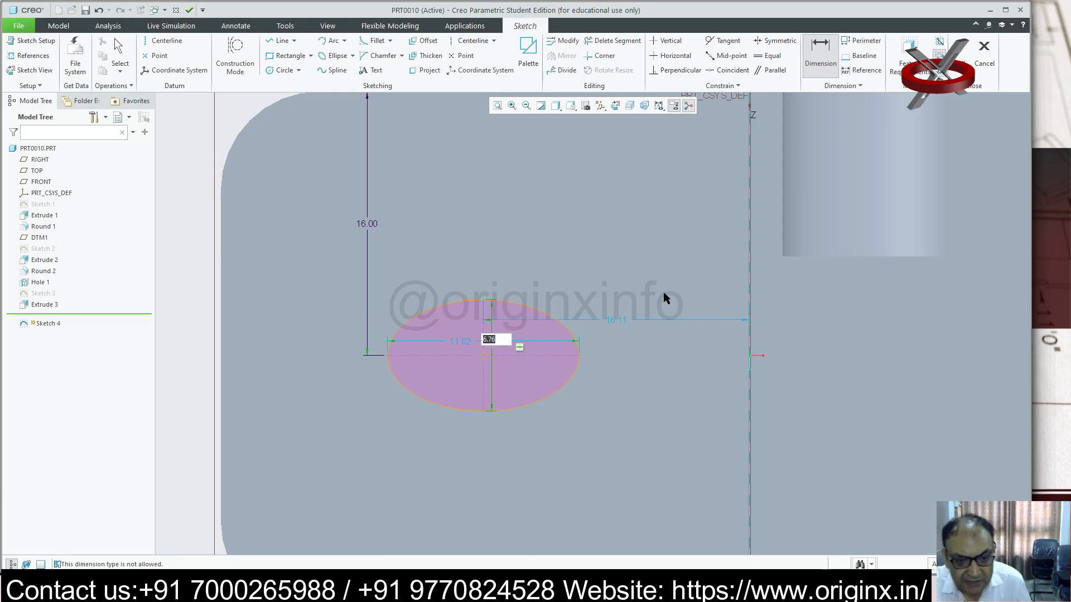
{"action": "type", "text": "16"}
{"action": "key", "text": "Return"}
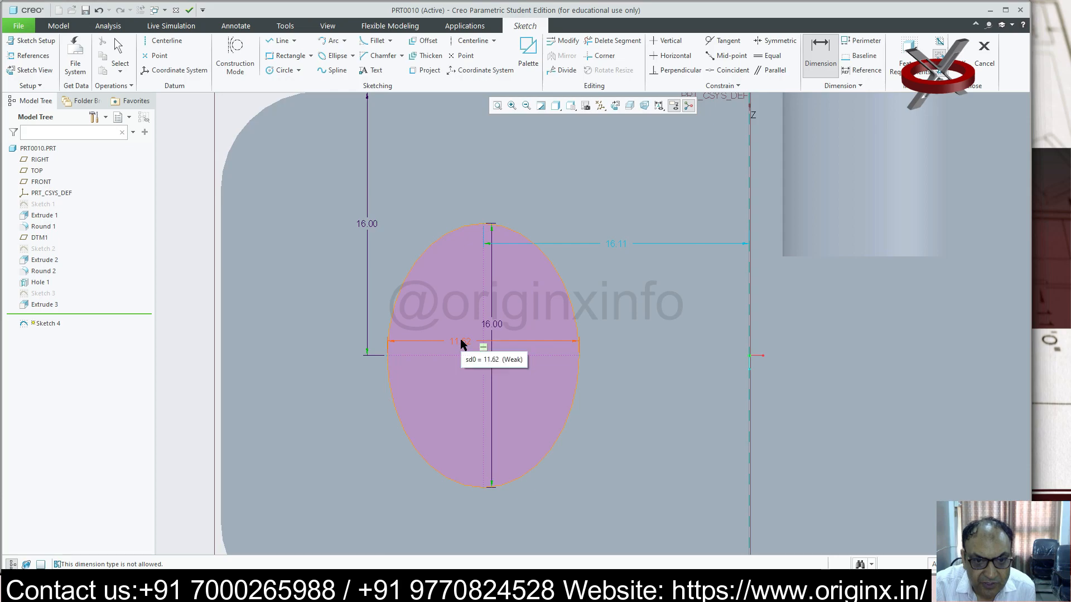
- Set the ellipse's lengthwise axis to 12
{"action": "double_click", "coordinate": [488, 342]}
{"action": "type", "text": "1"}
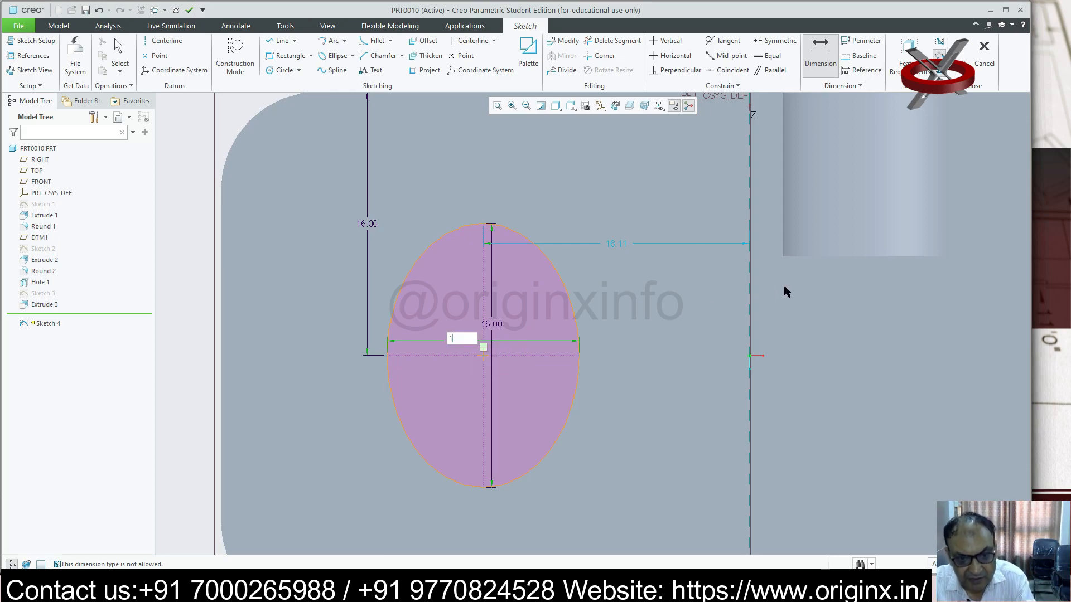
{"action": "type", "text": "2"}
{"action": "key", "text": "Return"}
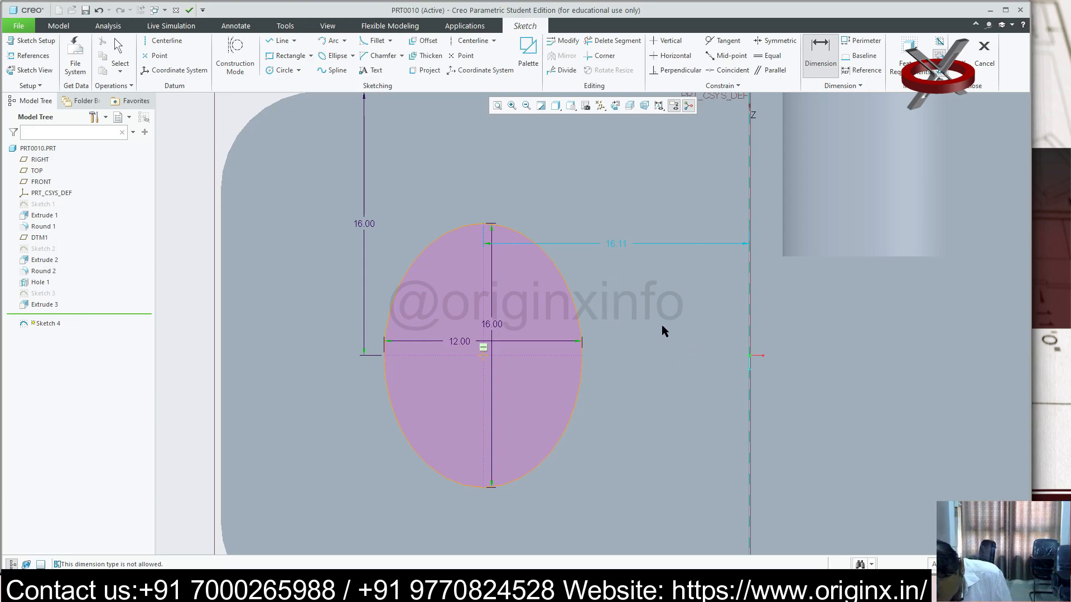
- Set the ellipse's lengthwise axis to 20 and finish the sketch
{"action": "double_click", "coordinate": [459, 341]}
{"action": "type", "text": "20"}
{"action": "key", "text": "Return"}
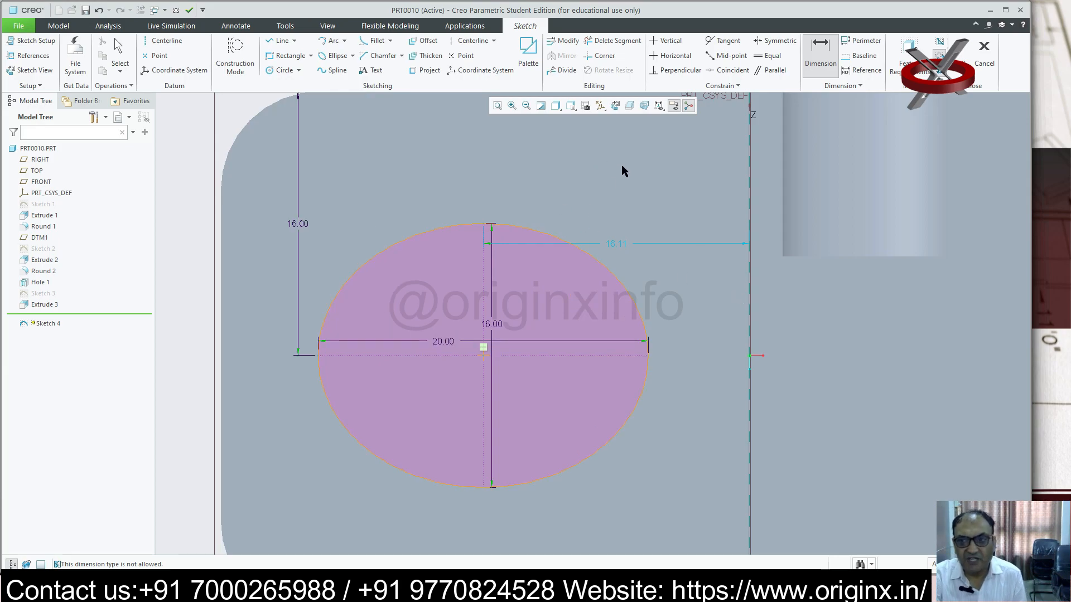
{"action": "left_click", "coordinate": [959, 53]}
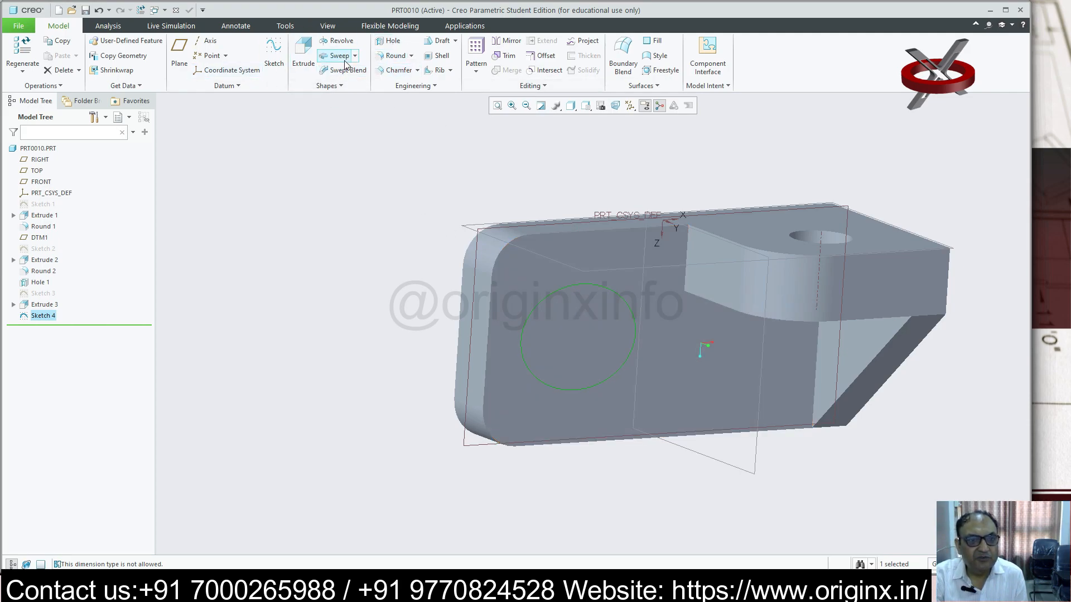
- Extrude the ellipse as a material-removing cut right through the plate, to a depth of about 110
{"action": "left_click", "coordinate": [304, 55]}
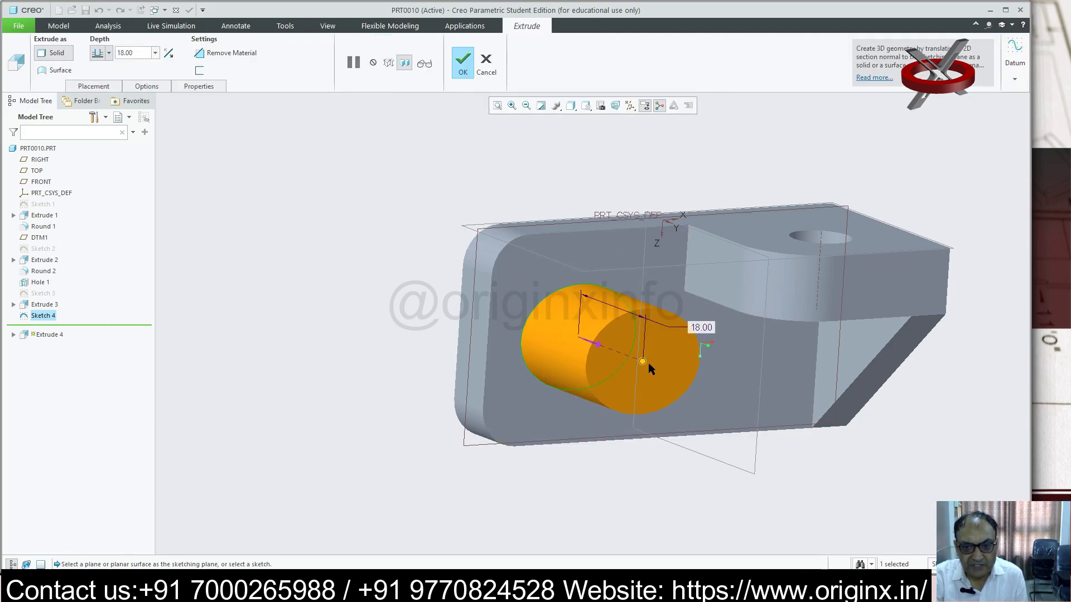
{"action": "left_click_drag", "start_coordinate": [642, 361], "coordinate": [182, 188]}
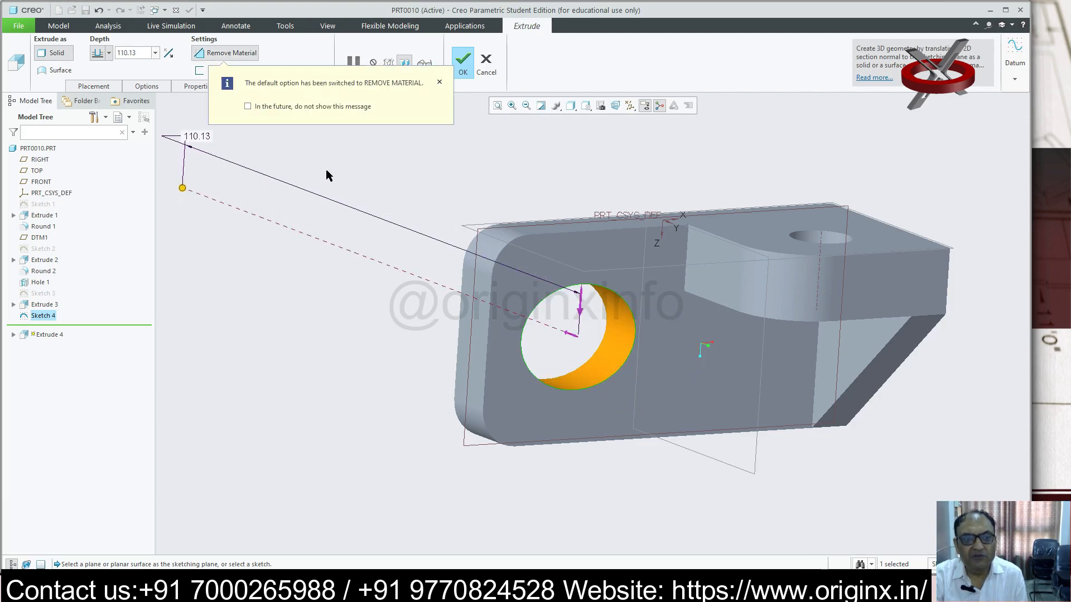
{"action": "left_click", "coordinate": [463, 60]}
- Examine the part from several sides, including the elliptical opening, the upright's hole and the triangular rib
{"action": "middle_click_drag", "start_coordinate": [625, 296], "coordinate": [552, 226]}
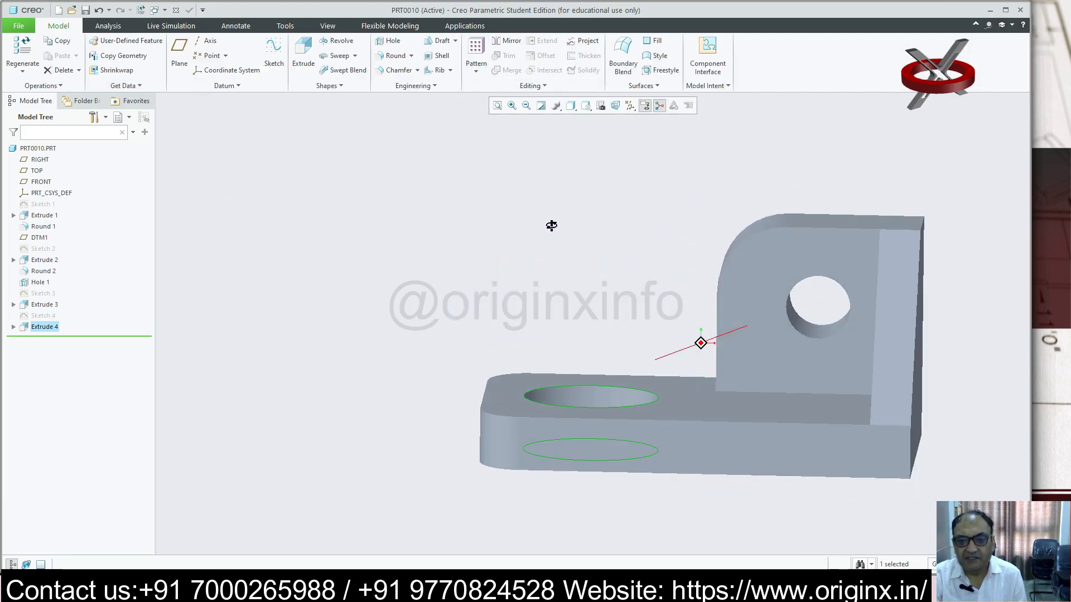
{"action": "left_click", "coordinate": [583, 205]}
{"action": "scroll", "coordinate": [736, 290], "scroll_direction": "up", "scroll_amount": 4}
{"action": "middle_click_drag", "start_coordinate": [824, 363], "coordinate": [850, 393]}
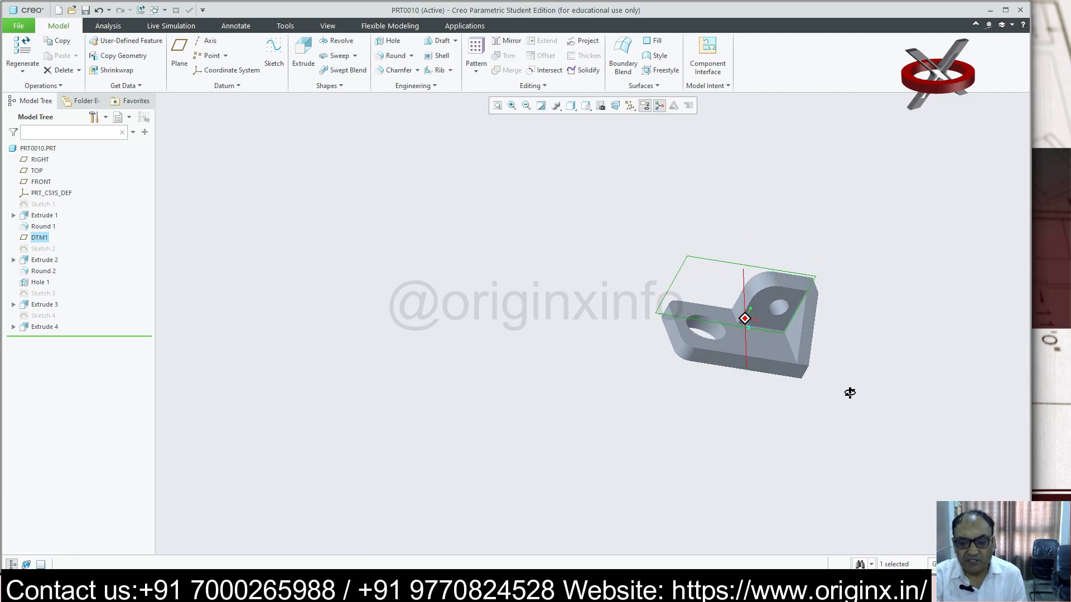
{"action": "scroll", "coordinate": [830, 314], "scroll_direction": "down", "scroll_amount": 5}
{"action": "middle_click_drag", "start_coordinate": [678, 373], "coordinate": [637, 344]}
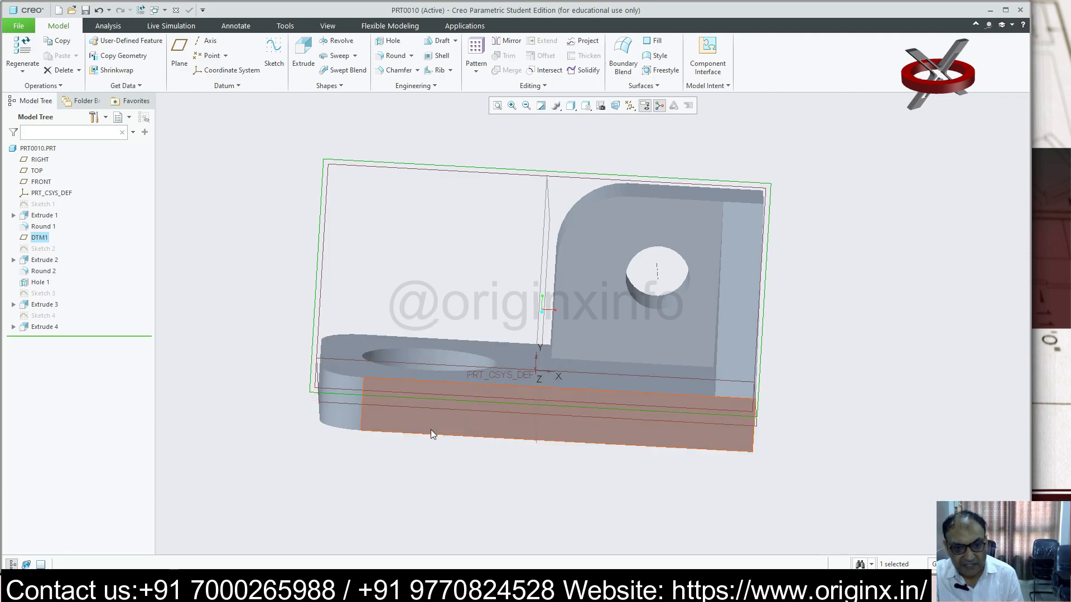
{"action": "middle_click_drag", "start_coordinate": [417, 419], "coordinate": [358, 366]}
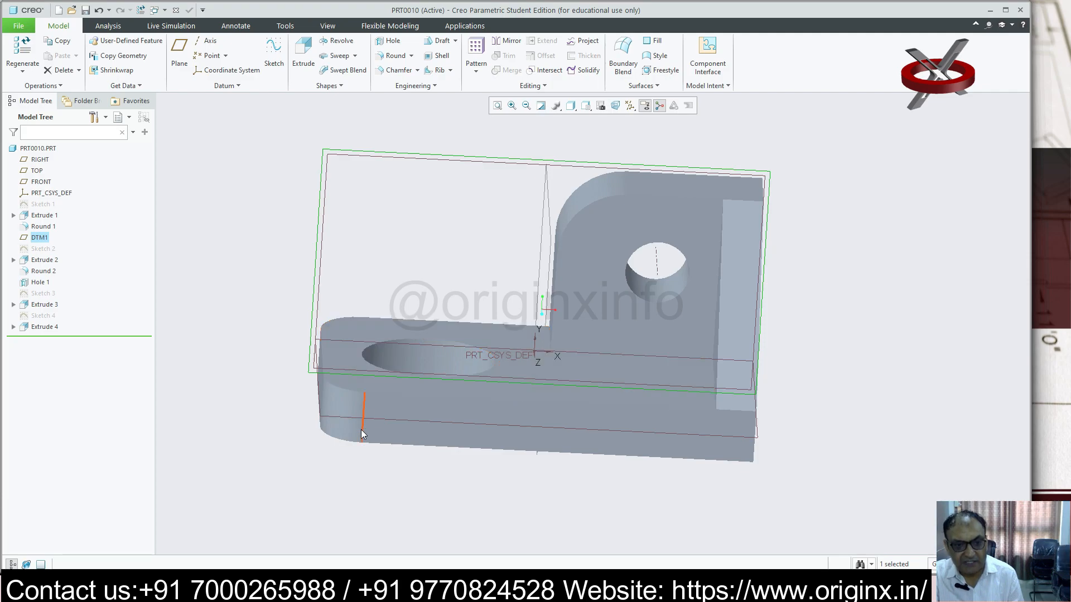
{"action": "mouse_move", "coordinate": [499, 420]}
{"action": "middle_mouse_down"}
{"action": "mouse_move", "coordinate": [499, 390]}
{"action": "mouse_move", "coordinate": [501, 411]}
{"action": "middle_mouse_up"}
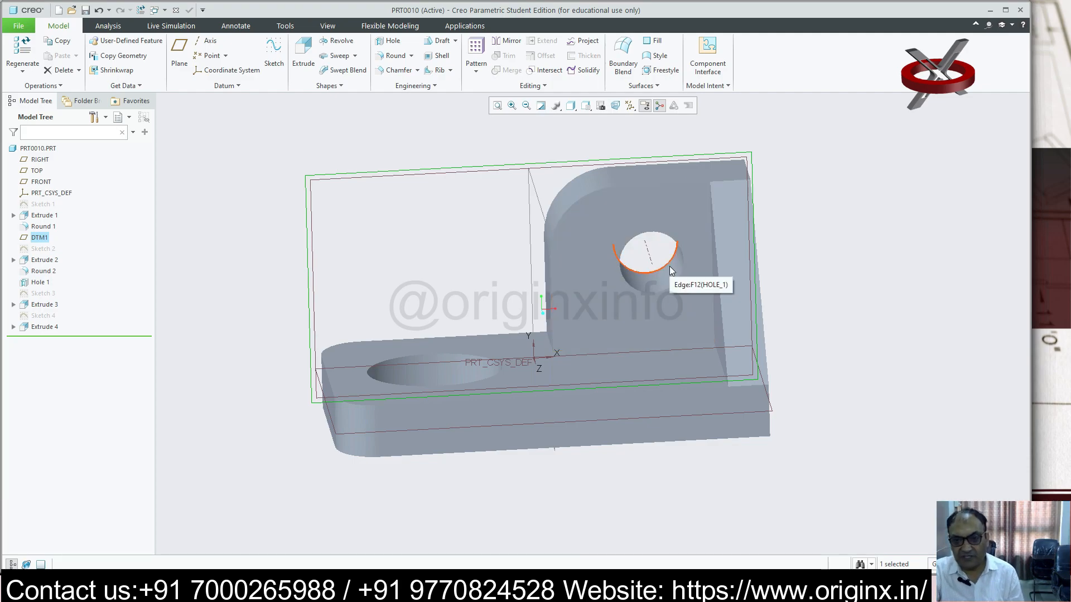
{"action": "mouse_move", "coordinate": [763, 367]}
{"action": "middle_mouse_down"}
{"action": "mouse_move", "coordinate": [717, 370]}
{"action": "mouse_move", "coordinate": [693, 387]}
{"action": "mouse_move", "coordinate": [699, 376]}
{"action": "middle_mouse_up"}
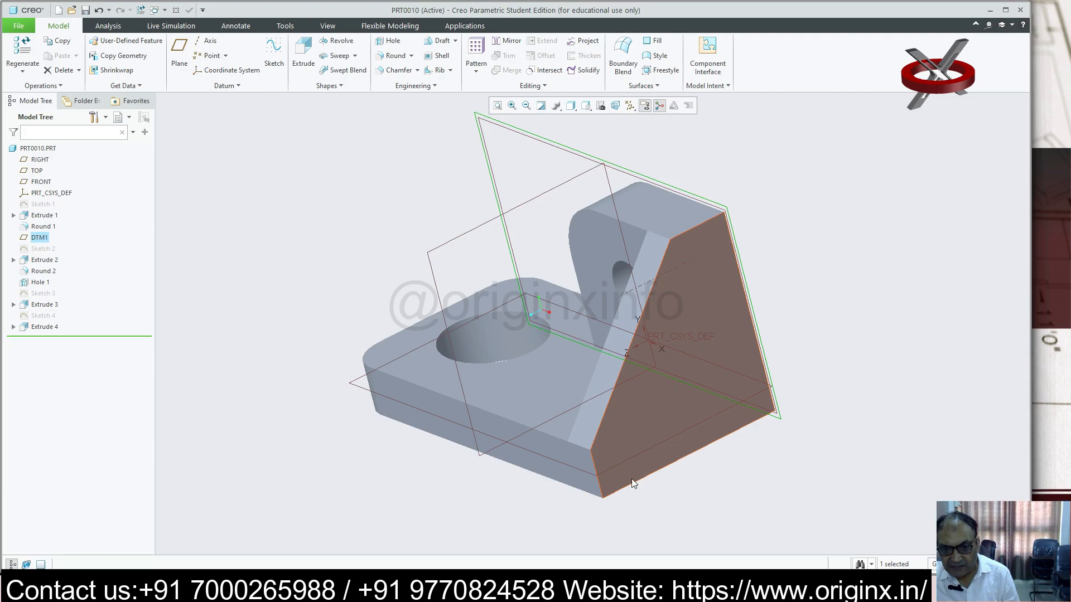
{"action": "middle_click_drag", "start_coordinate": [685, 400], "coordinate": [755, 467]}
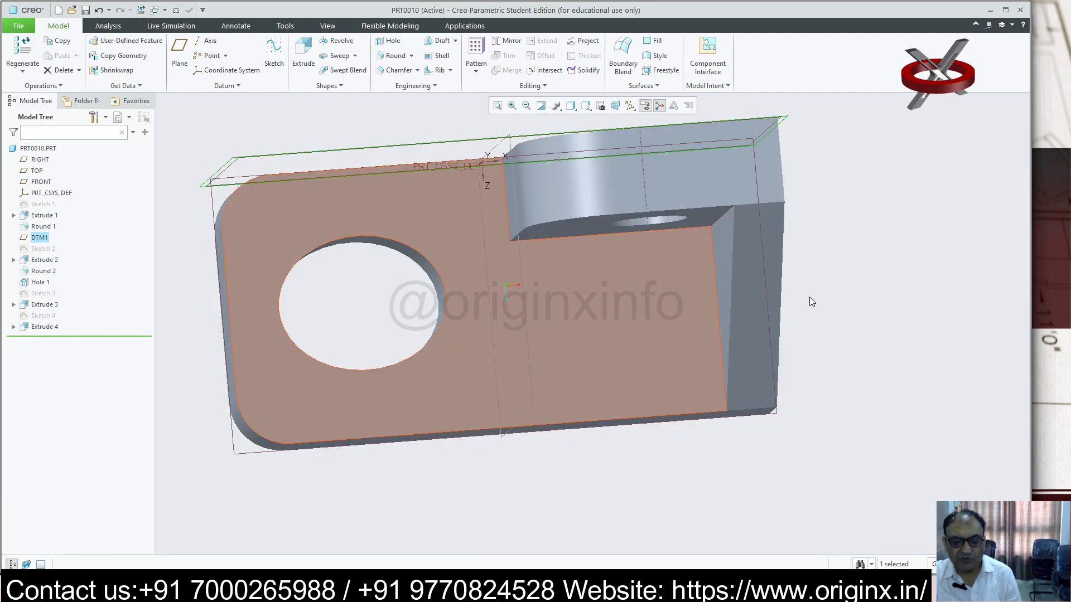
{"action": "middle_click_drag", "start_coordinate": [754, 239], "coordinate": [784, 266]}
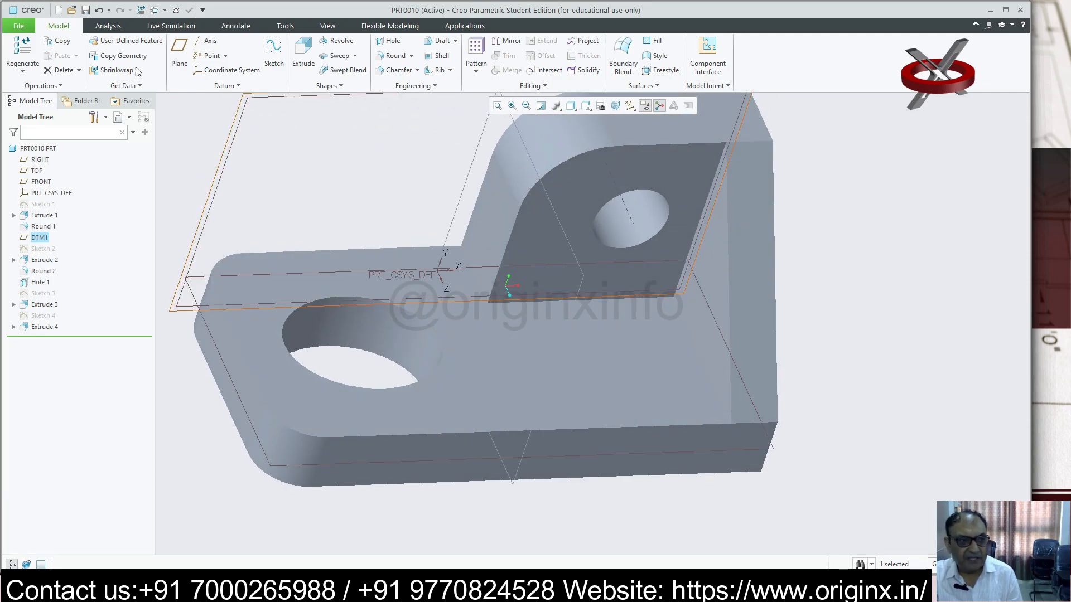
- Save a copy of the part under the file name 26
{"action": "left_click", "coordinate": [20, 29]}
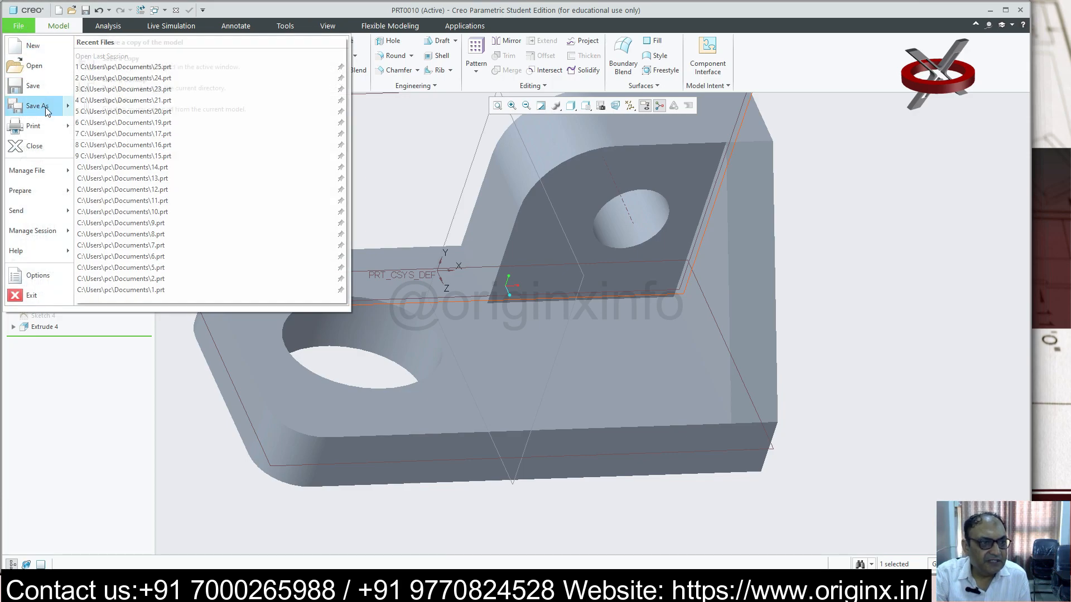
{"action": "left_click", "coordinate": [49, 107]}
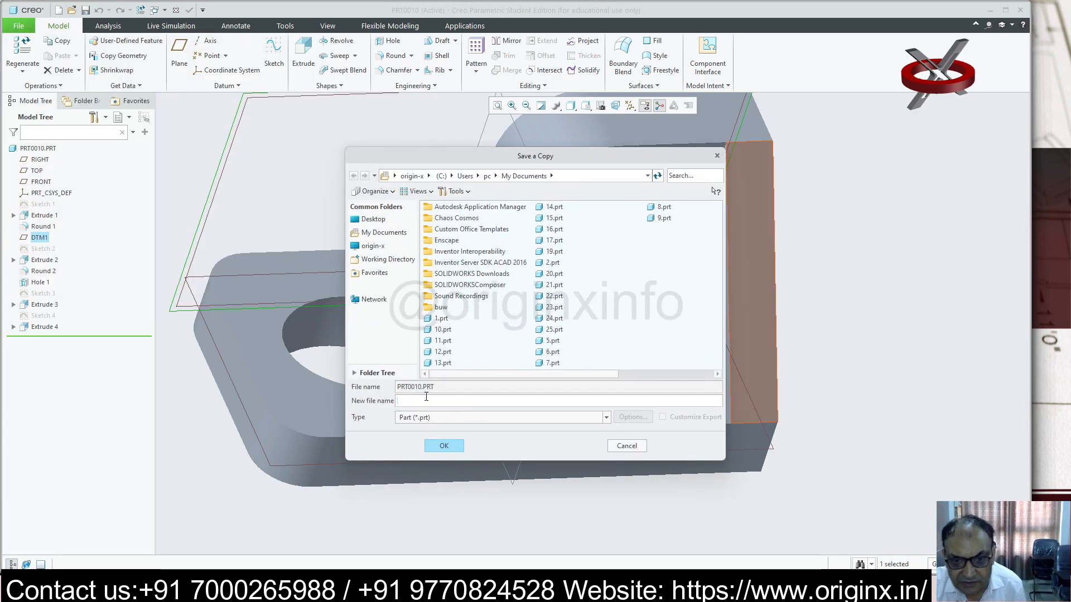
{"action": "type", "text": "26"}
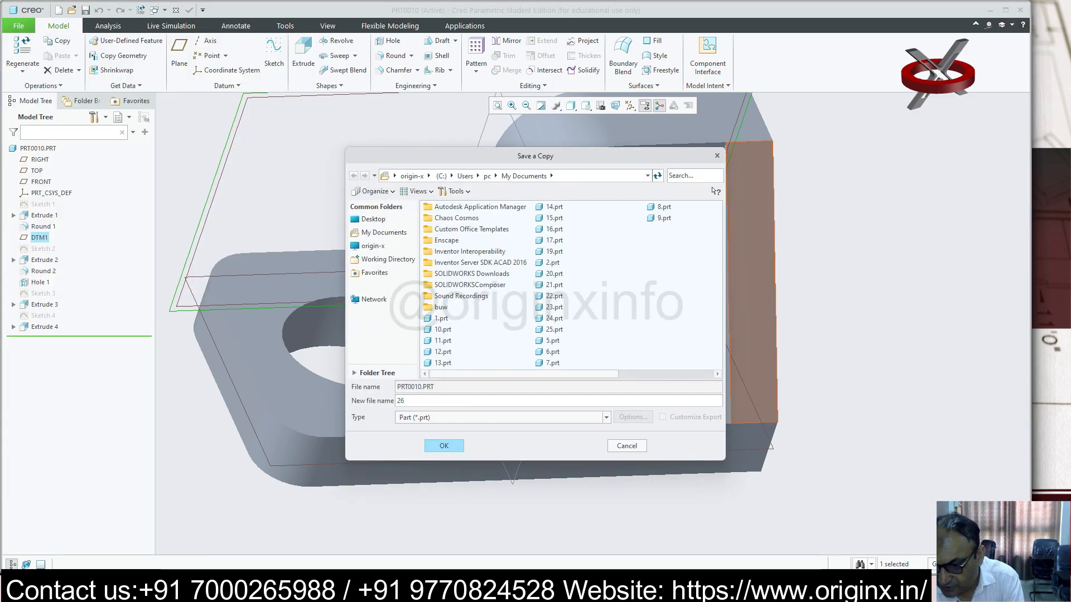
{"action": "key", "text": "Return"}
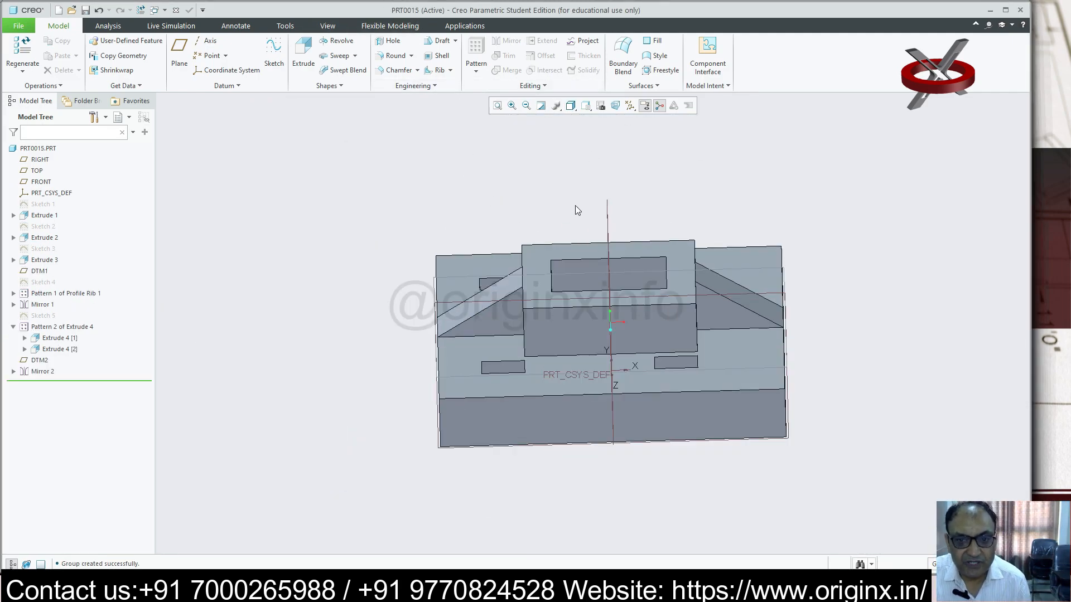
{"action": "middle_click_drag", "start_coordinate": [574, 208], "coordinate": [581, 229]}
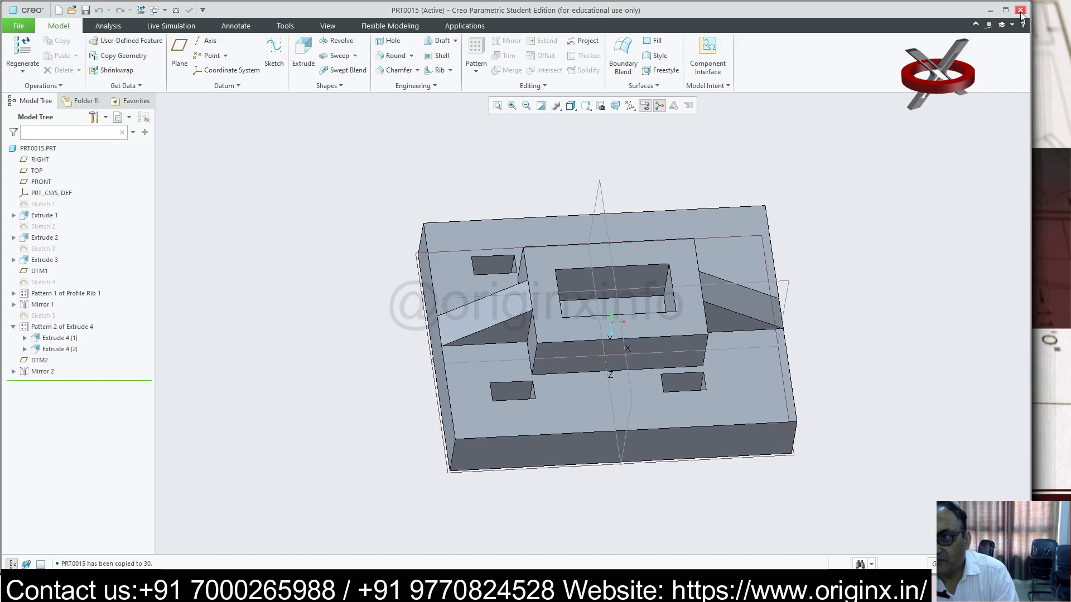